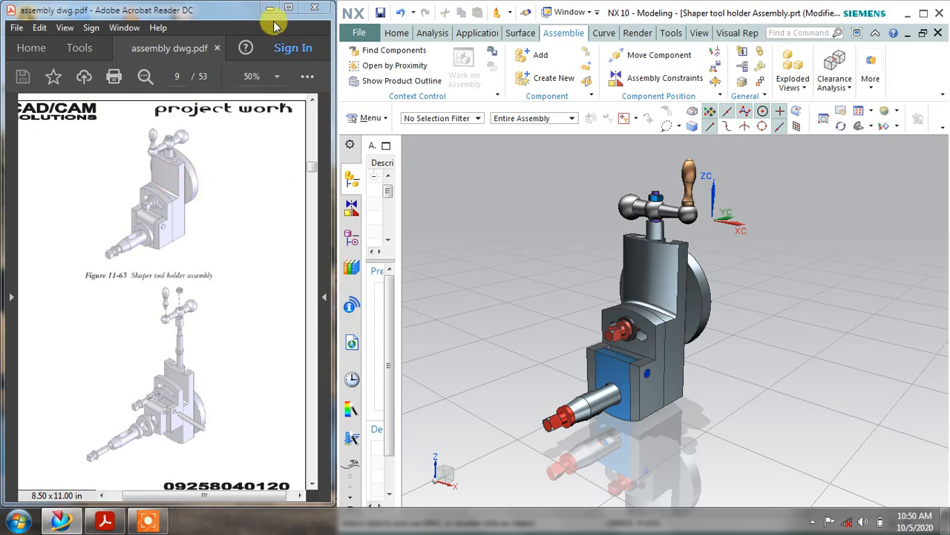
Close the displayed shaper tool holder assembly together with its components, without saving the changes
left_click(923, 14)
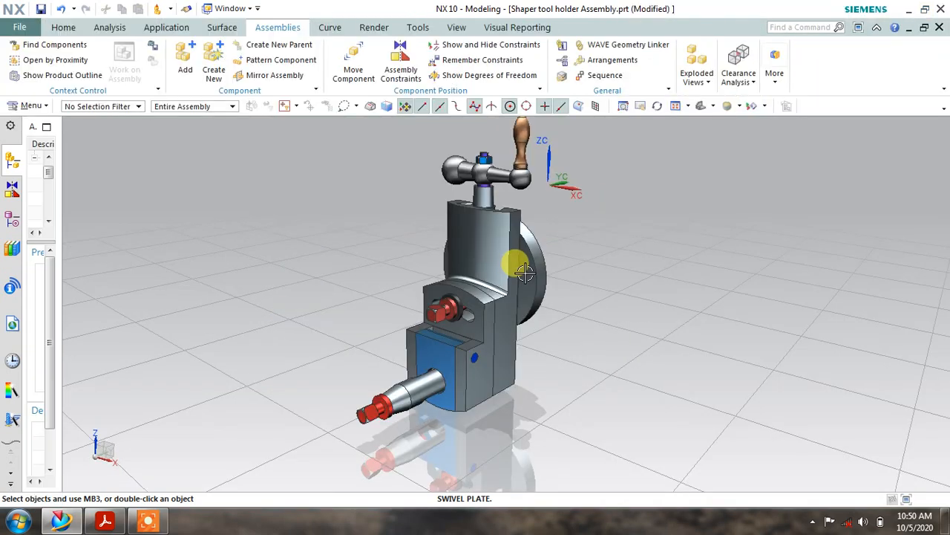
left_click(939, 27)
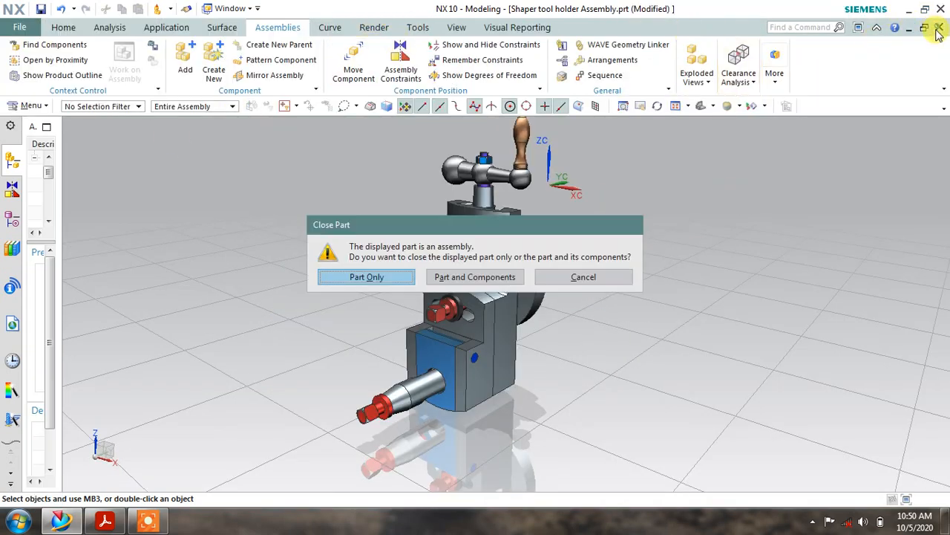
left_click(453, 277)
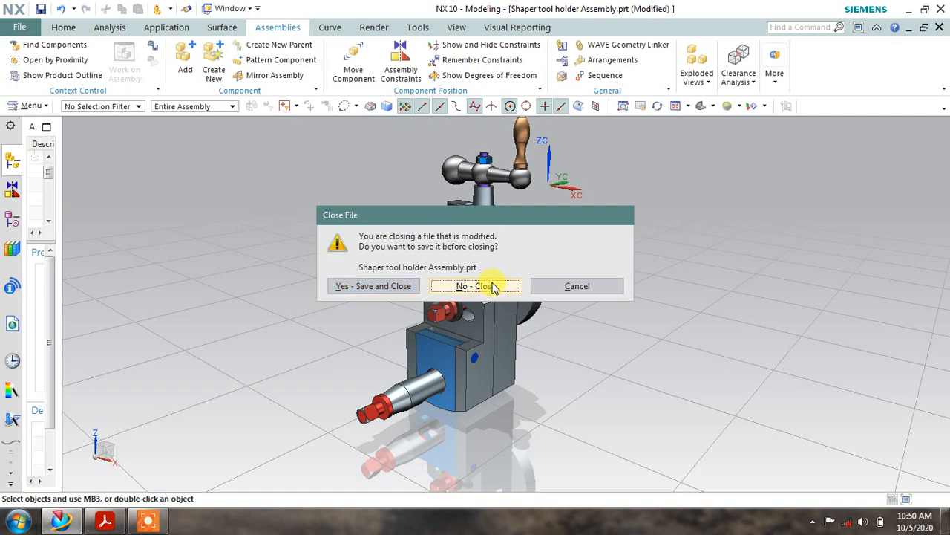
left_click(436, 283)
Create assembly2.prt from the Assembly template in millimetres and widen the Part Navigator beside the repositioned Add Component dialog
left_click(19, 59)
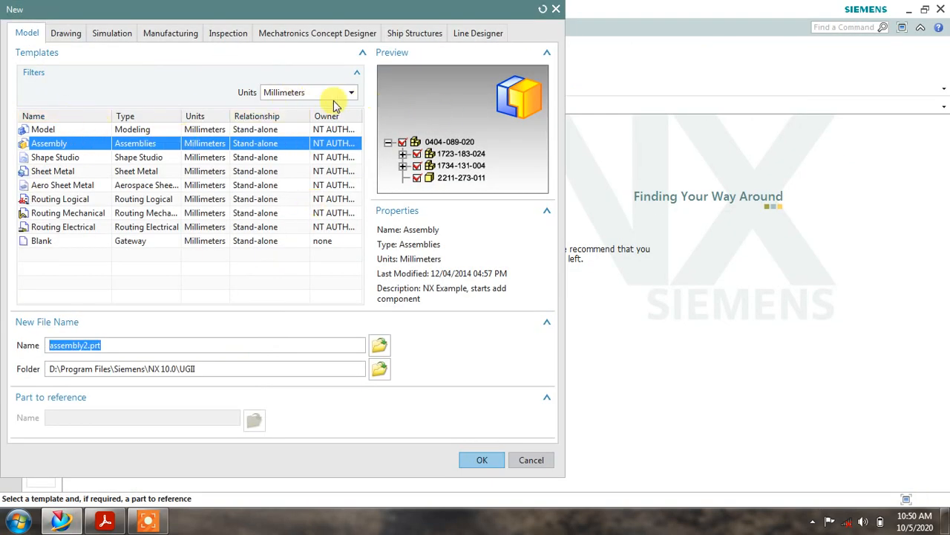
left_click(502, 459)
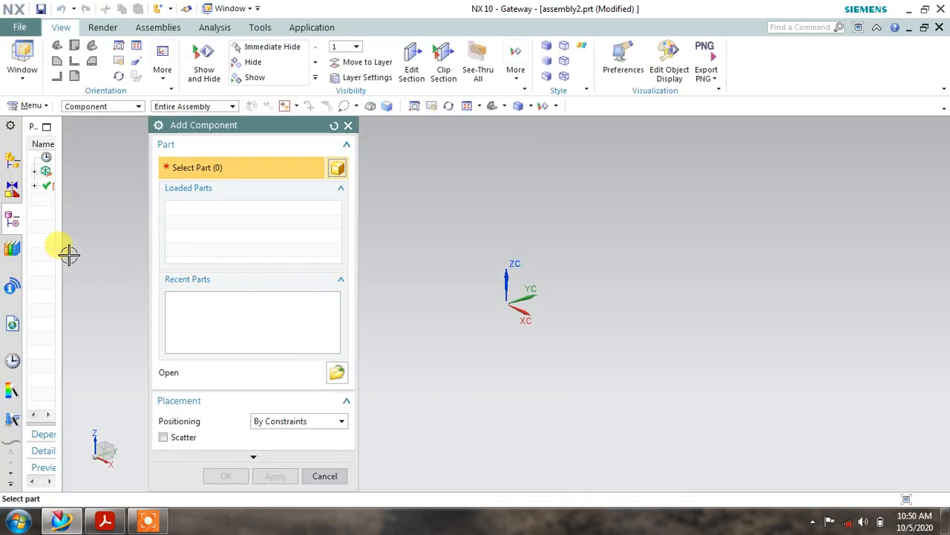
left_click_drag(61, 250, 140, 250)
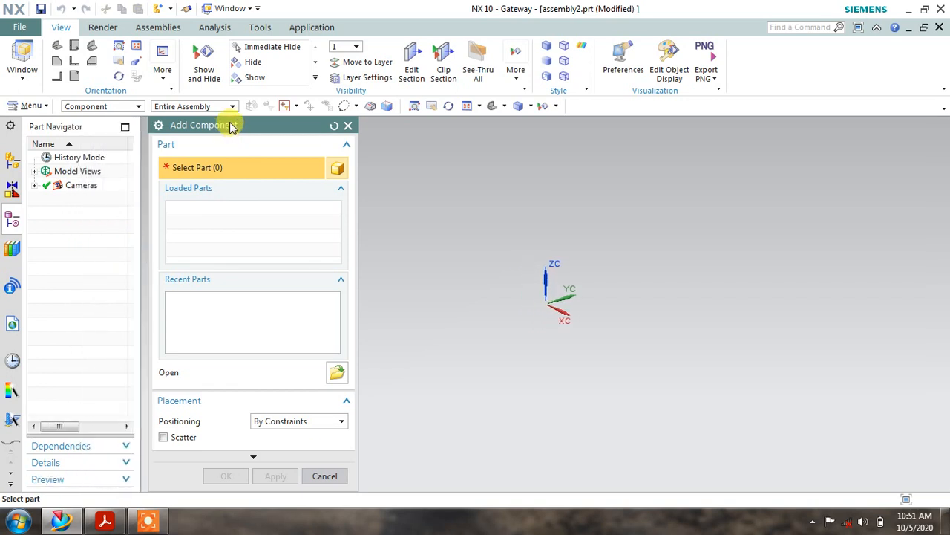
left_click_drag(232, 125, 238, 105)
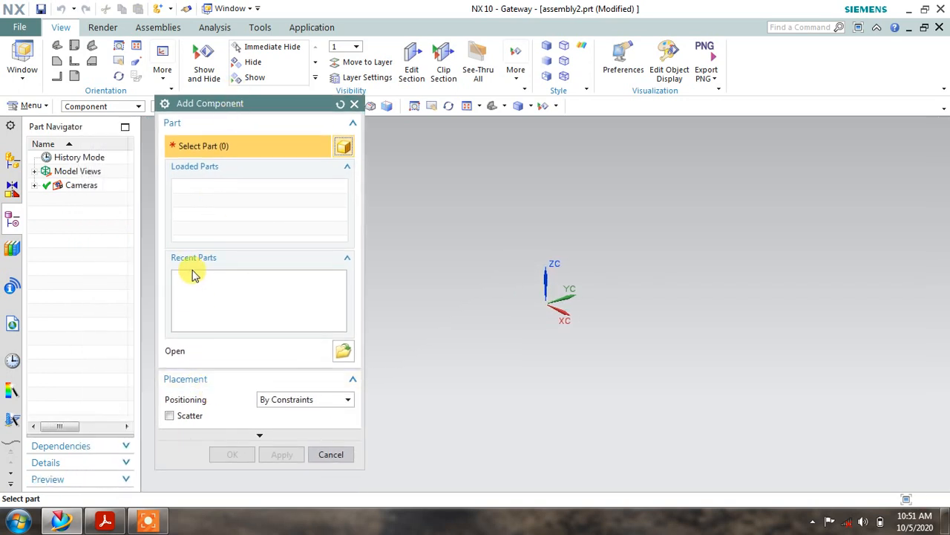
Load base.prt from the new assembly folder as the first component and preview it
left_click(344, 351)
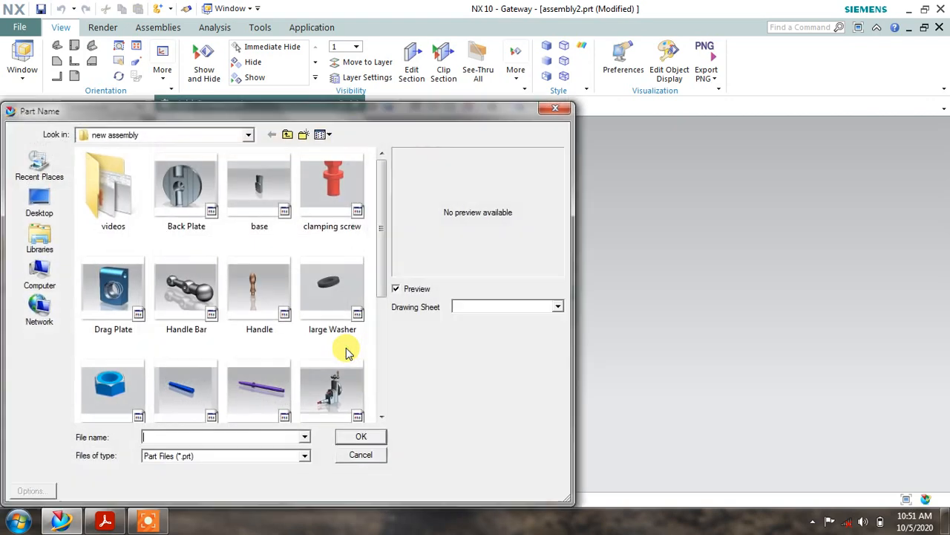
mouse_move(381, 239)
left_mouse_down()
mouse_move(383, 265)
mouse_move(381, 241)
left_mouse_up()
left_click(258, 177)
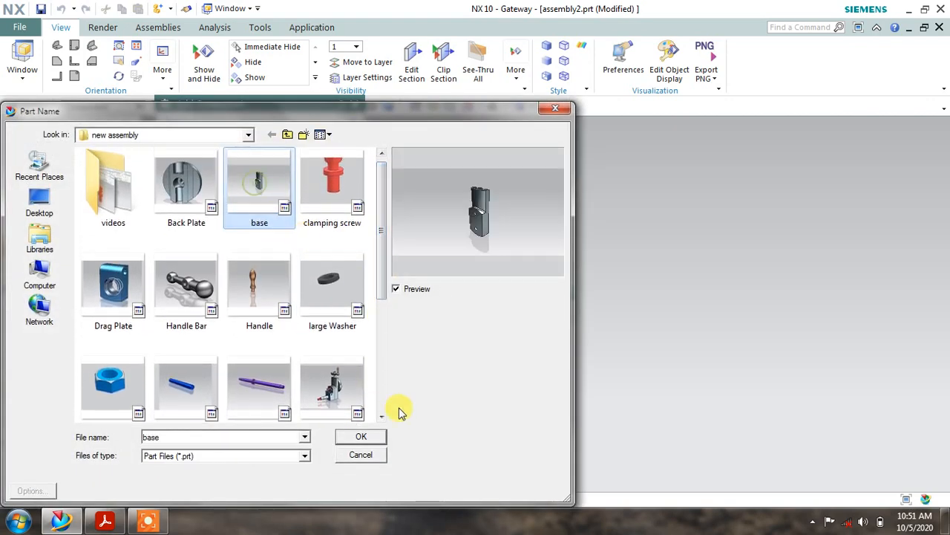
left_click(362, 436)
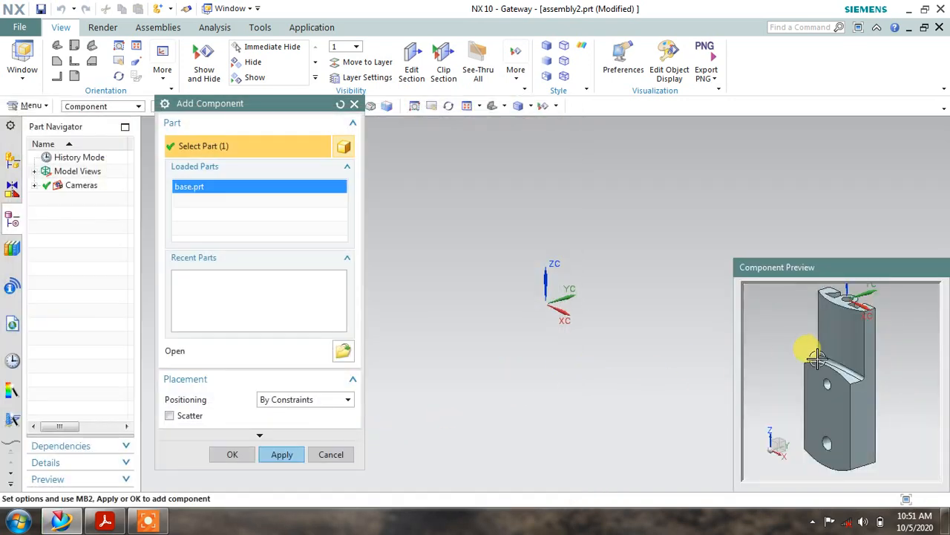
middle_click_drag(826, 368, 828, 365, "shift")
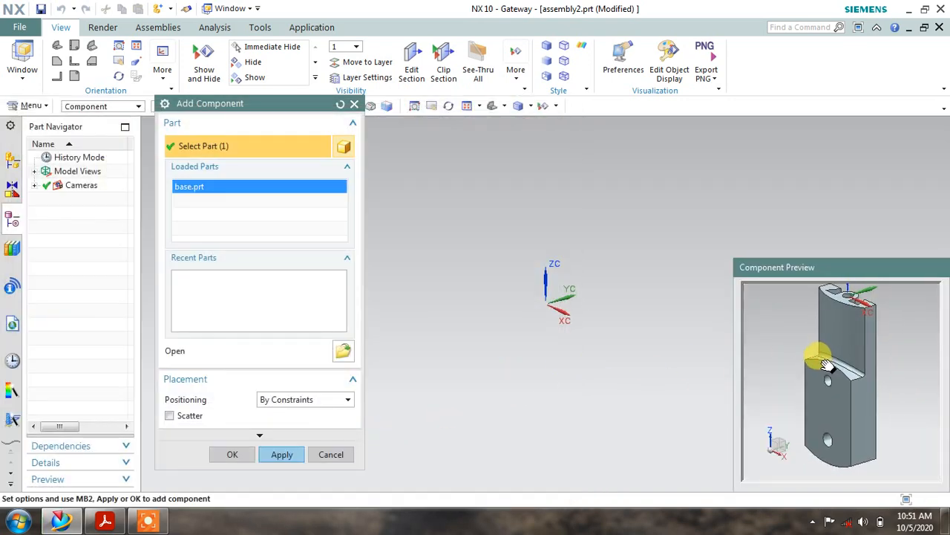
Place the base component in the assembly using a Fix constraint, and finish adding components
left_click(249, 455)
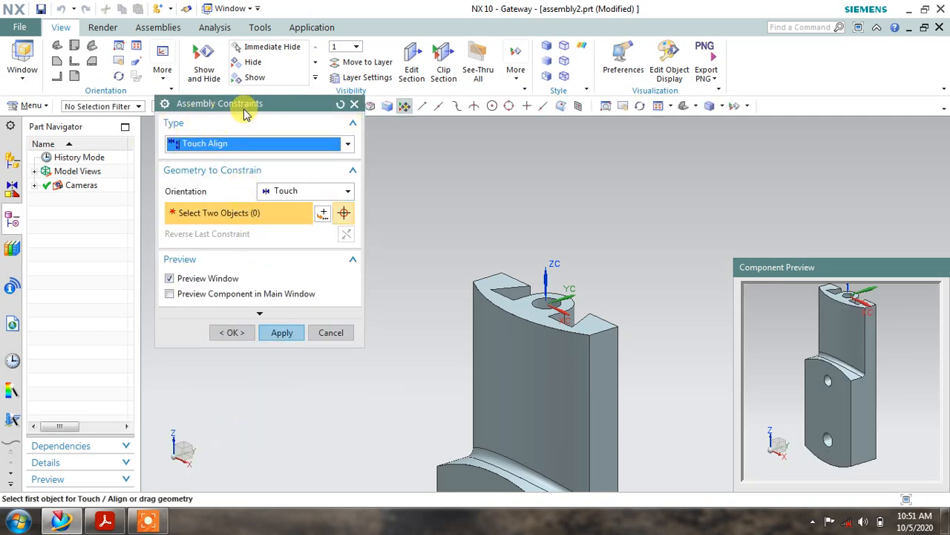
left_click(249, 146)
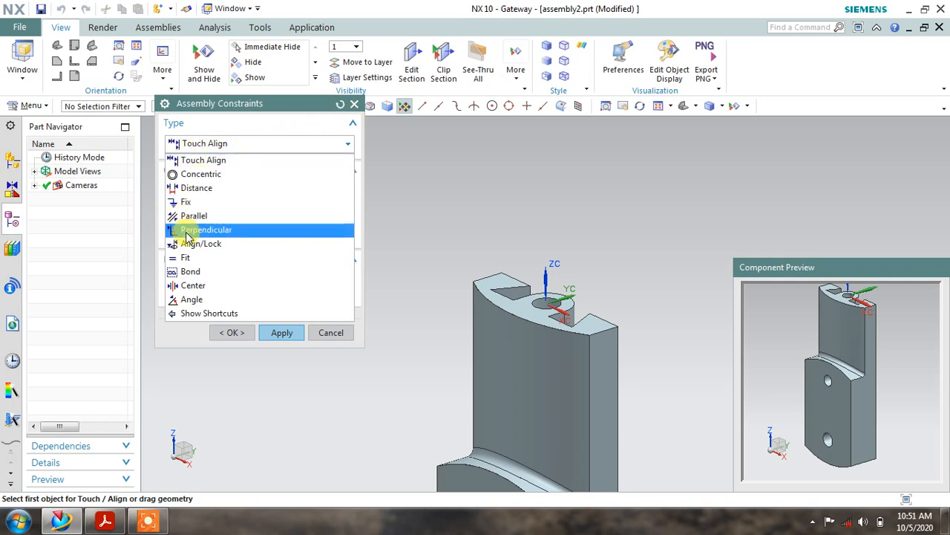
left_click(185, 203)
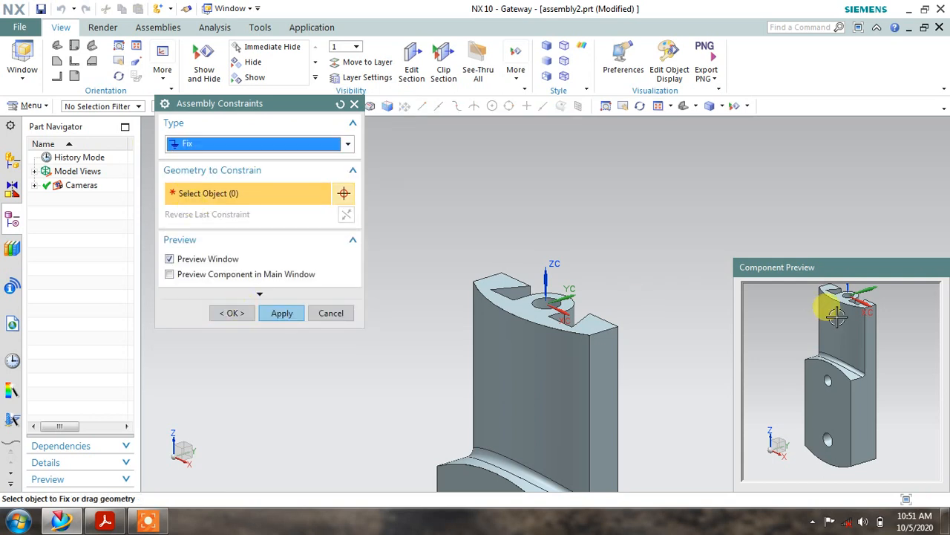
left_click(228, 313)
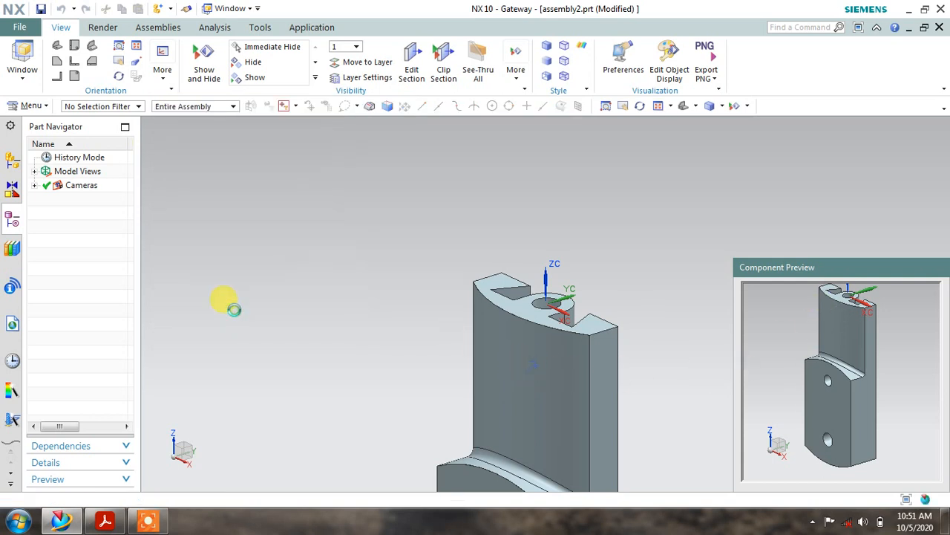
left_click(332, 453)
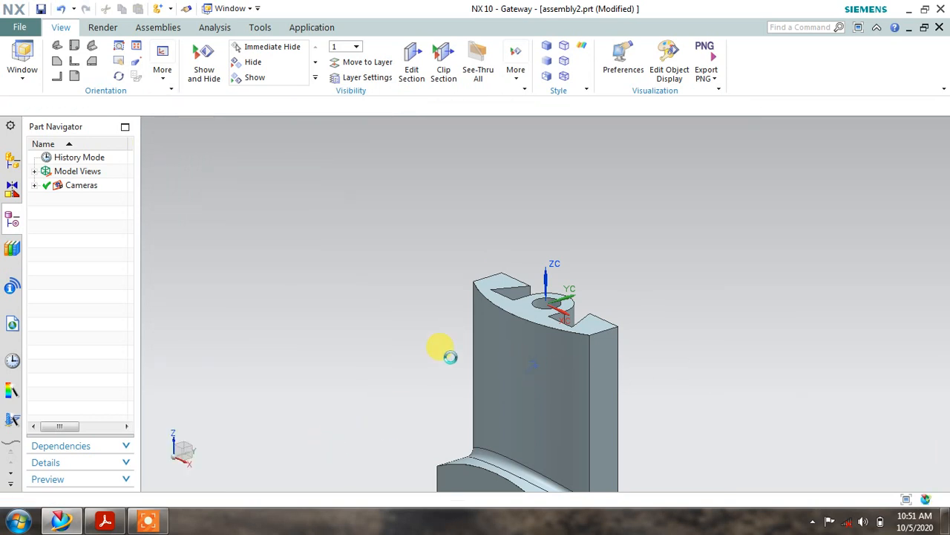
middle_click_drag(449, 356, 501, 247, "shift")
scroll(418, 224, "down", 2)
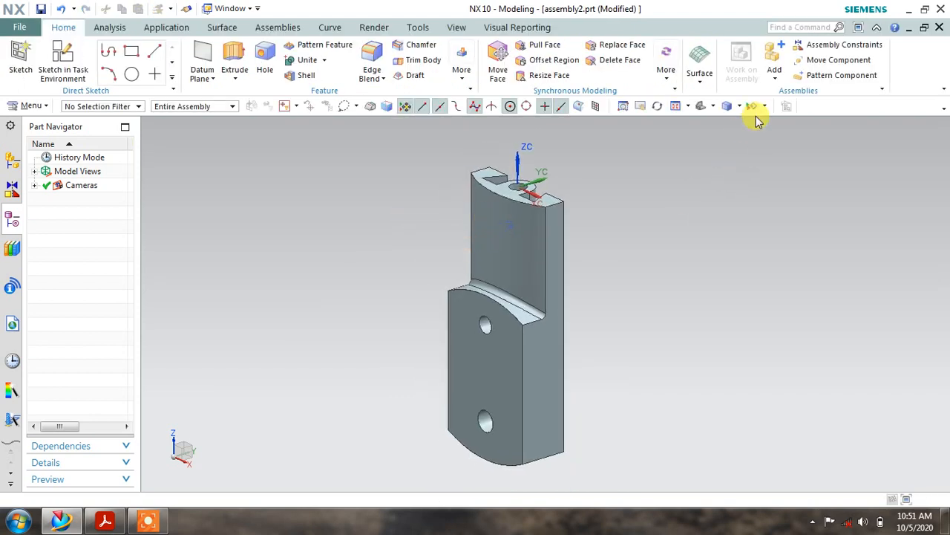
Try to add Screw Bar.prt with the constraint type left at Fix, and undo its placement
left_click(775, 59)
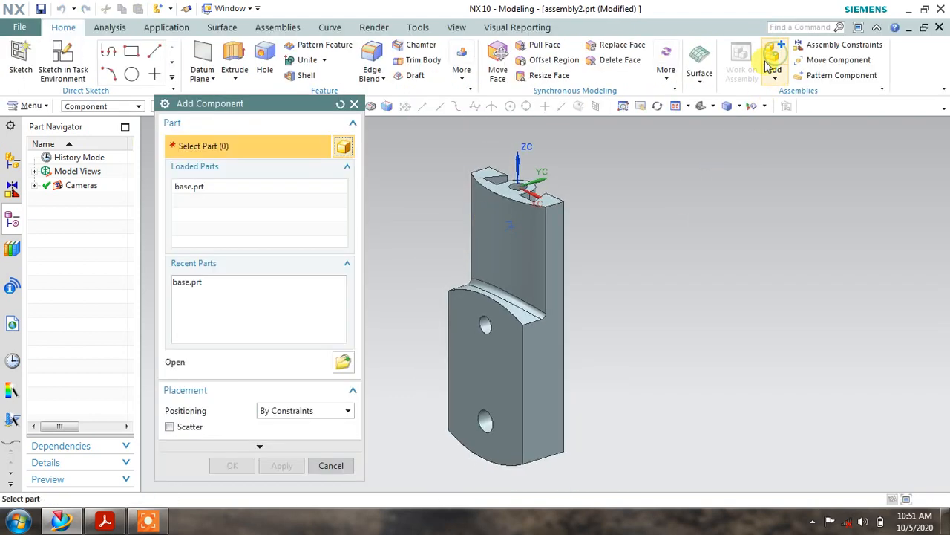
left_click(344, 362)
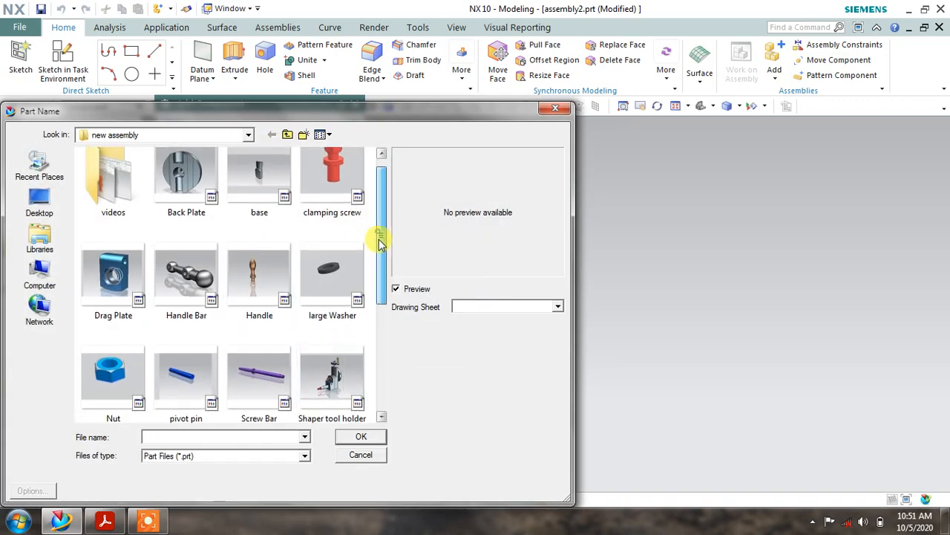
scroll(380, 241, "up", 1)
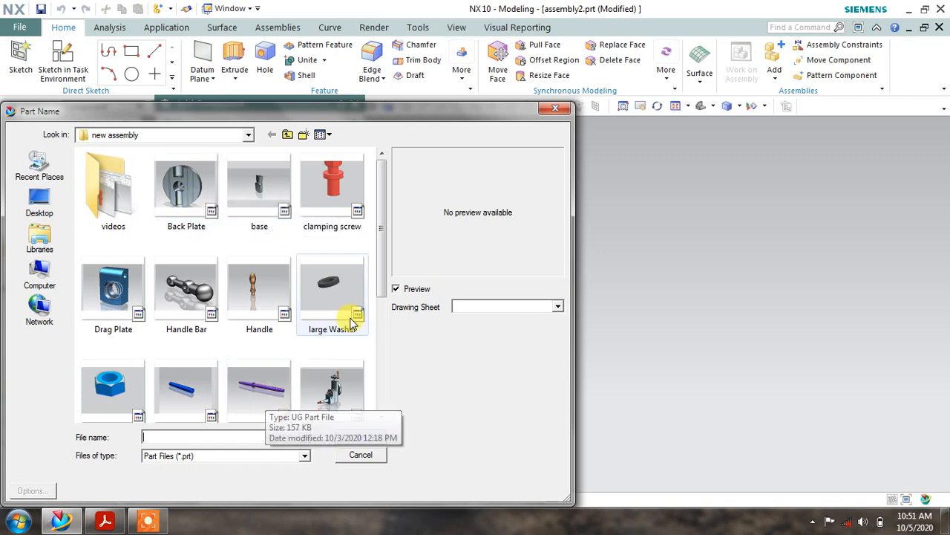
left_click_drag(383, 275, 383, 311)
left_click(259, 334)
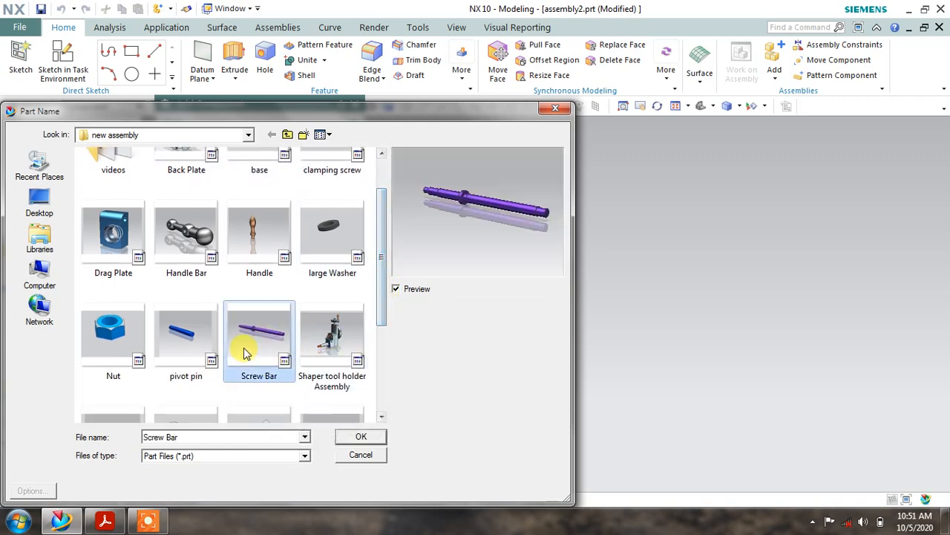
left_click(358, 438)
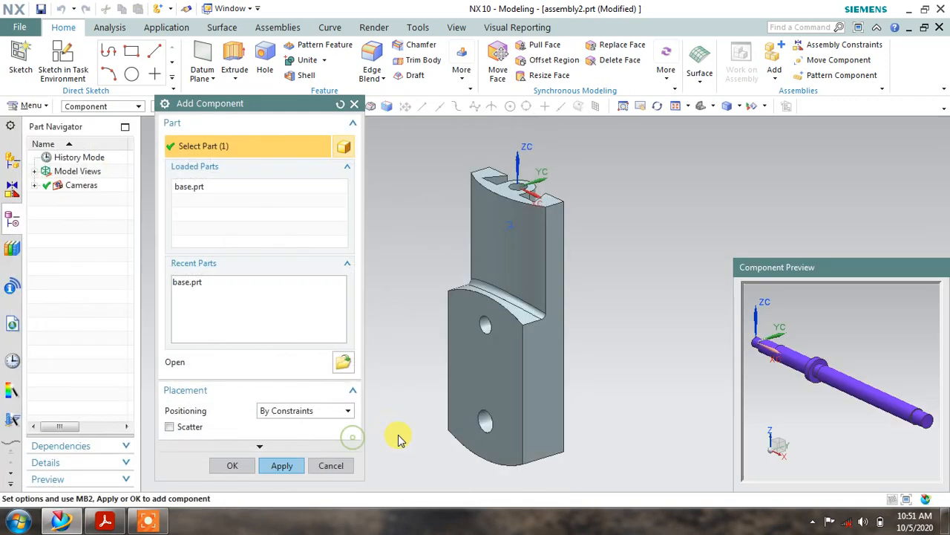
left_click(283, 466)
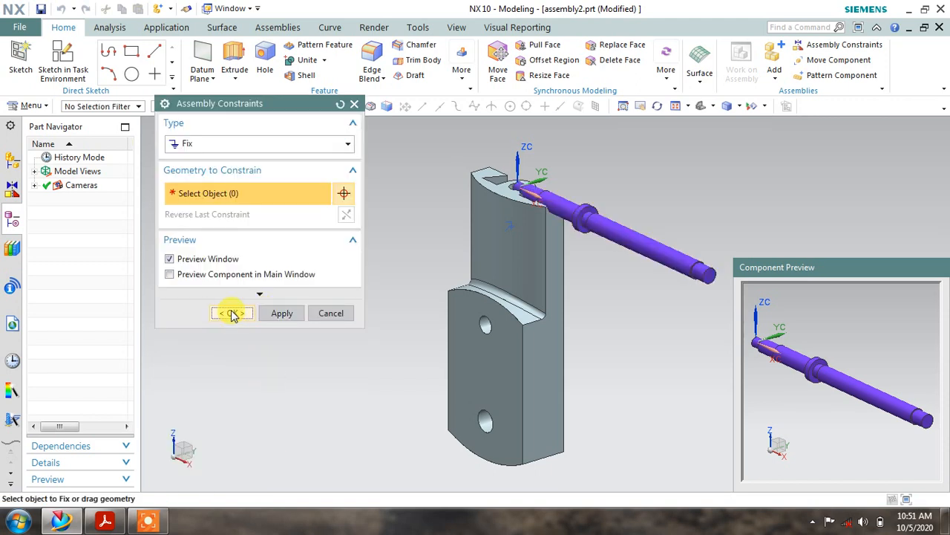
left_click(232, 314)
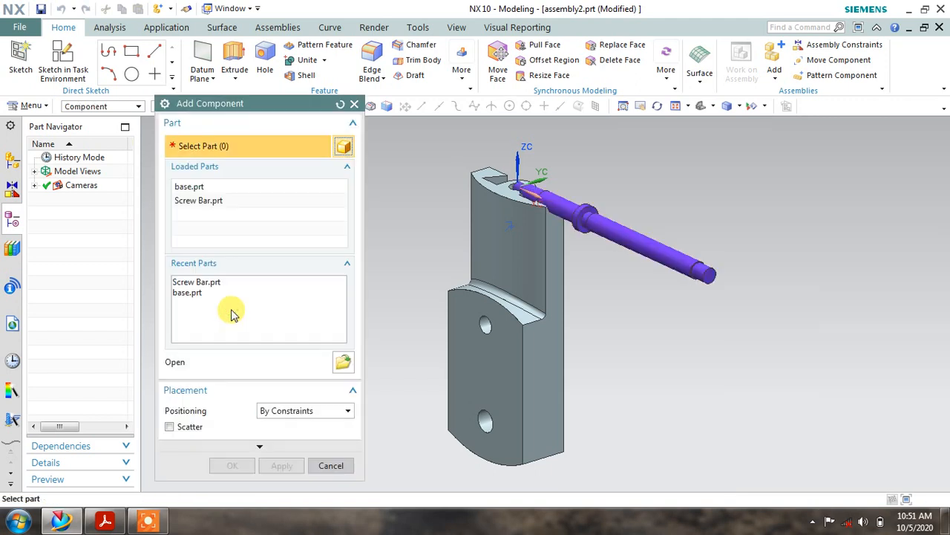
left_click(327, 464)
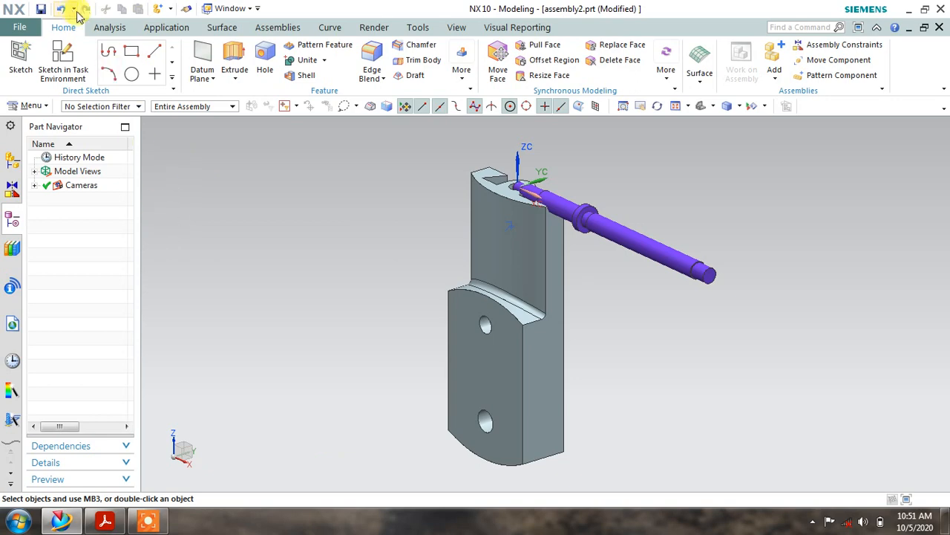
left_click(61, 9)
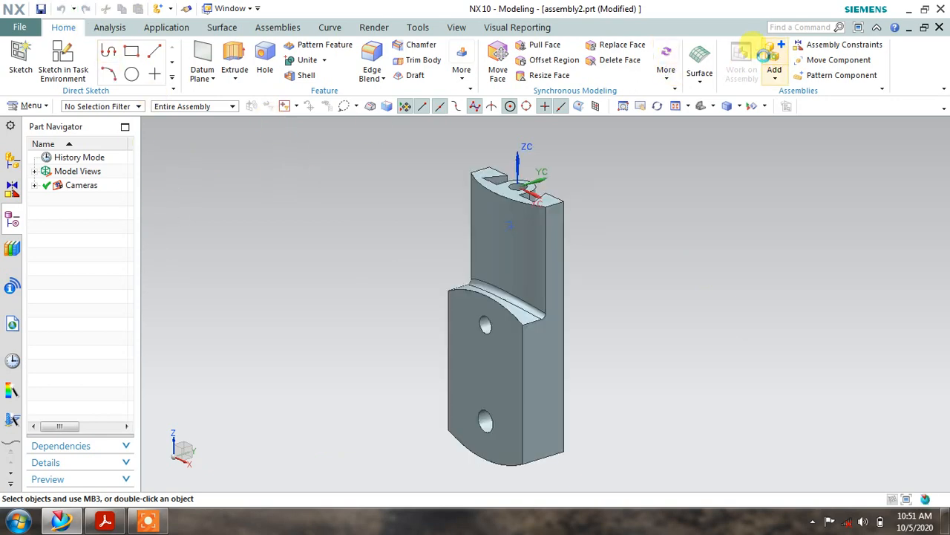
Load Screw Bar.prt from the new assembly folder as the component to add
left_click(774, 61)
left_click(343, 362)
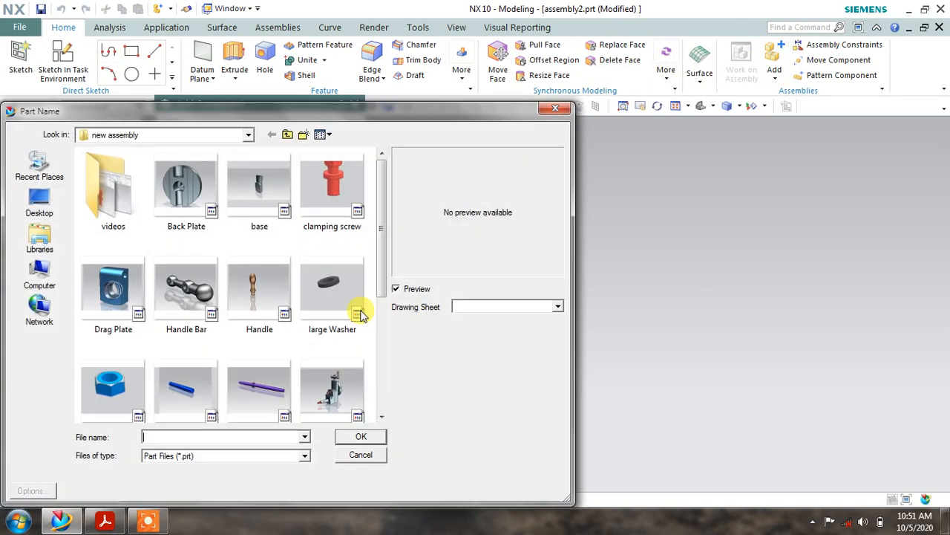
left_click(265, 363)
left_click(363, 434)
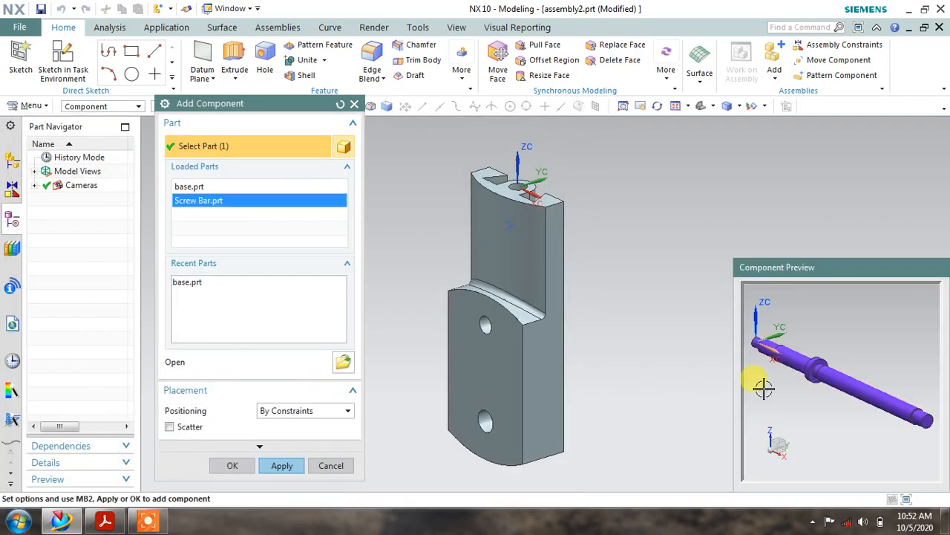
Place the screw bar by constraints with the type set to Touch Align, without picking any geometry, and finish adding components
left_click(282, 465)
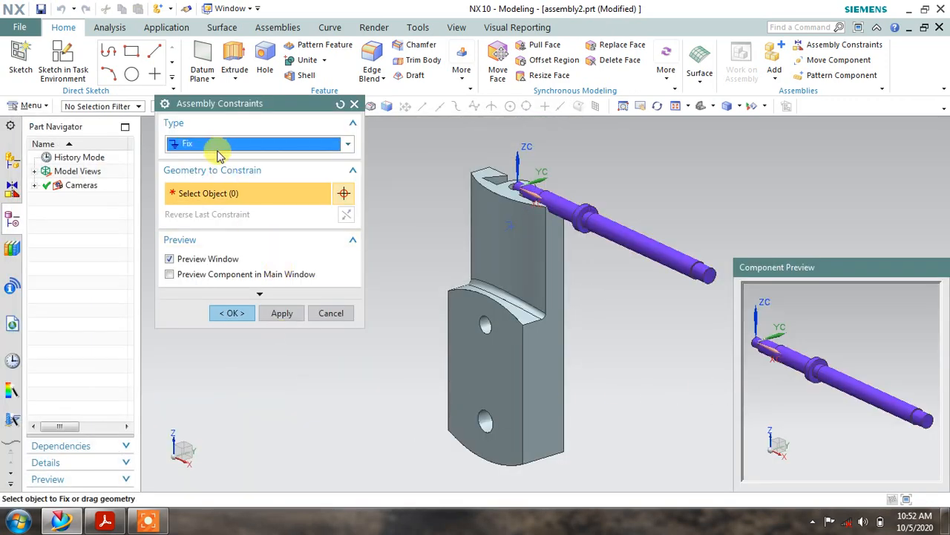
left_click(216, 142)
left_click(199, 159)
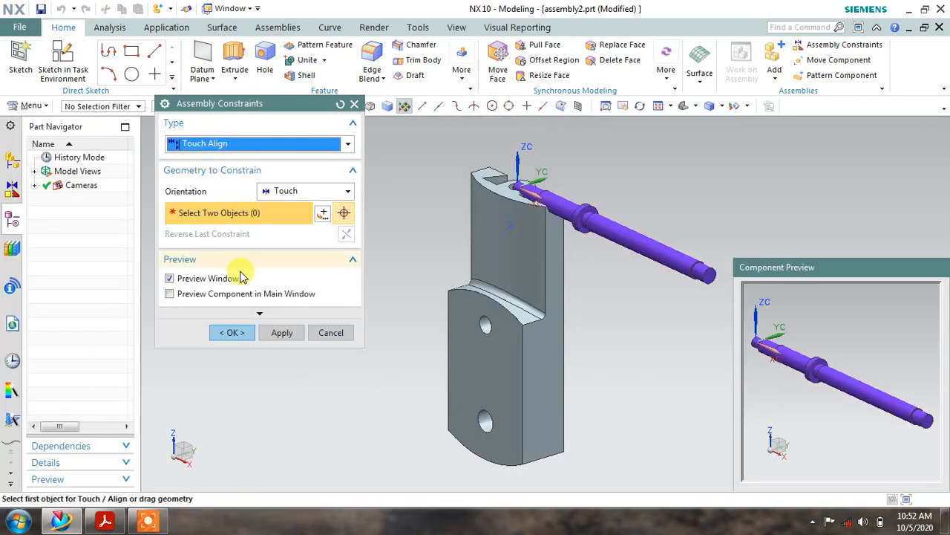
left_click(243, 333)
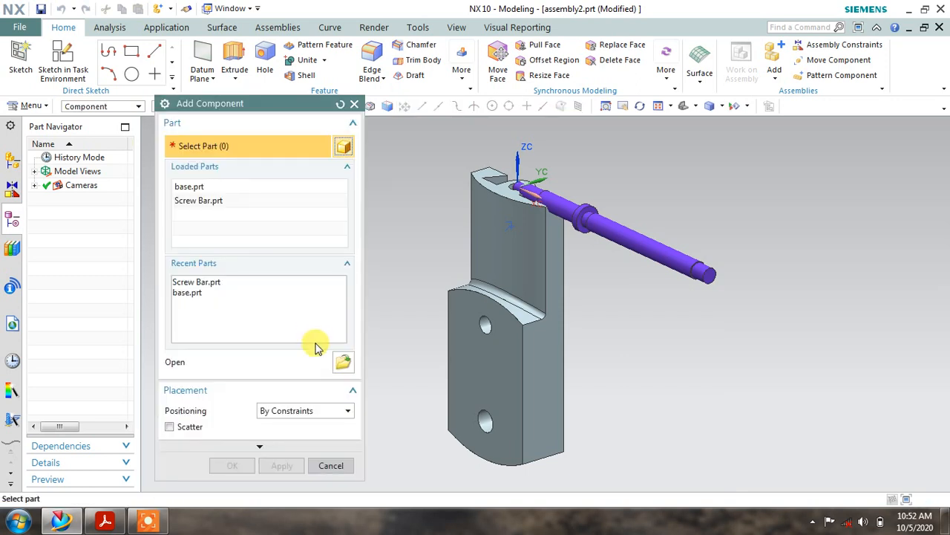
left_click(331, 467)
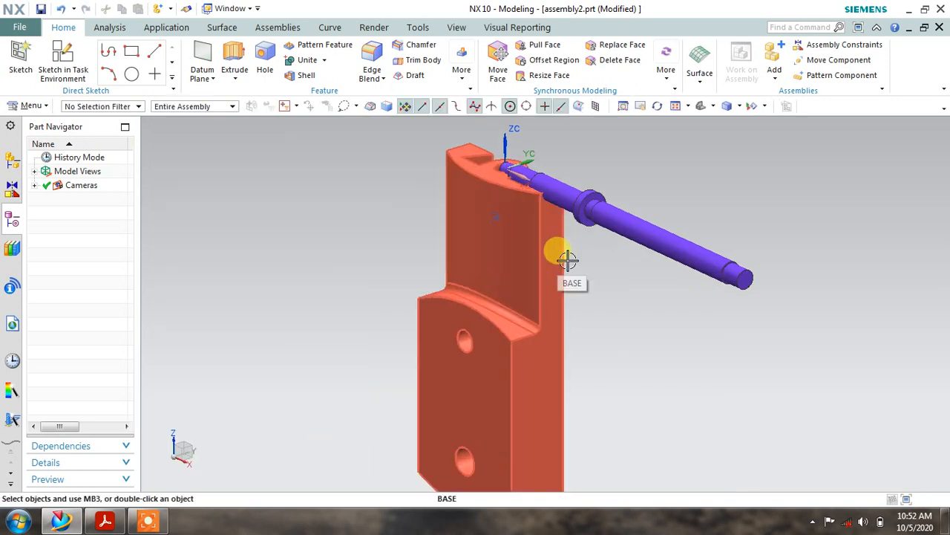
middle_click_drag(568, 260, 531, 257, "shift")
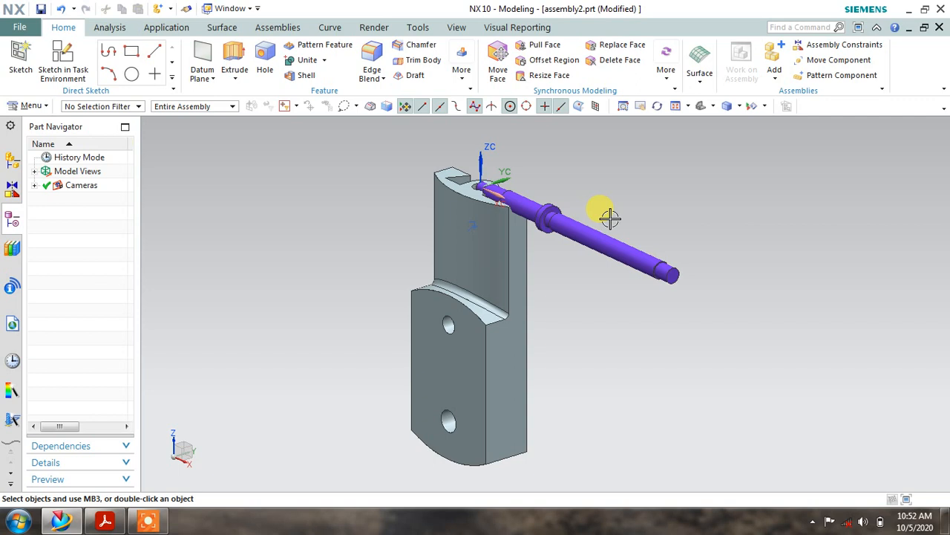
Switch to the Acrobat Reader window and examine the component drawings up to the screw bar on page 14, then return to NX
left_click(106, 524)
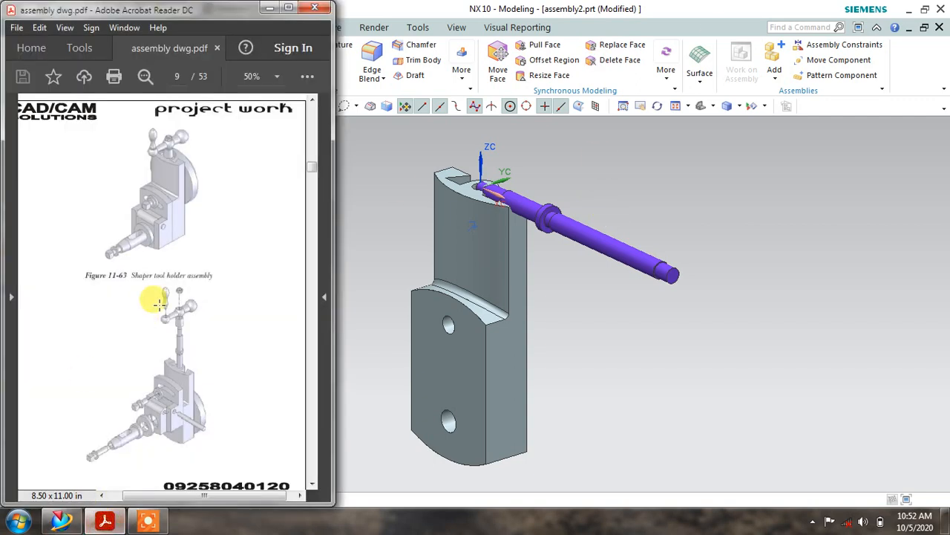
scroll(178, 267, "down", 15)
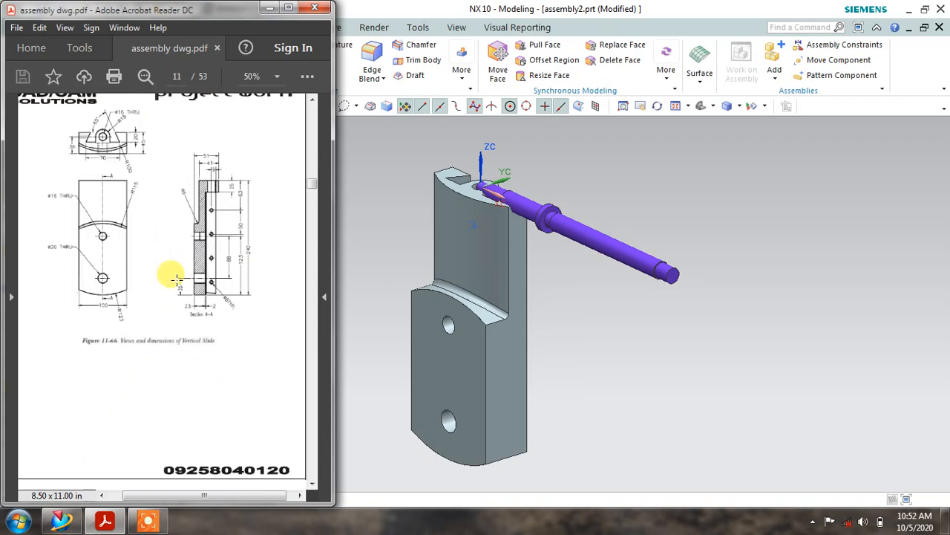
scroll(174, 277, "down", 10)
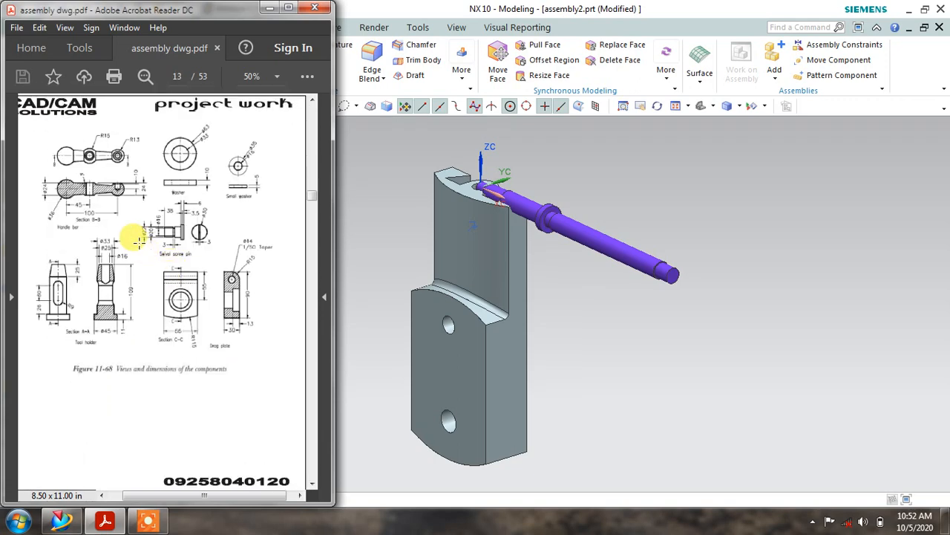
scroll(138, 243, "down", 5)
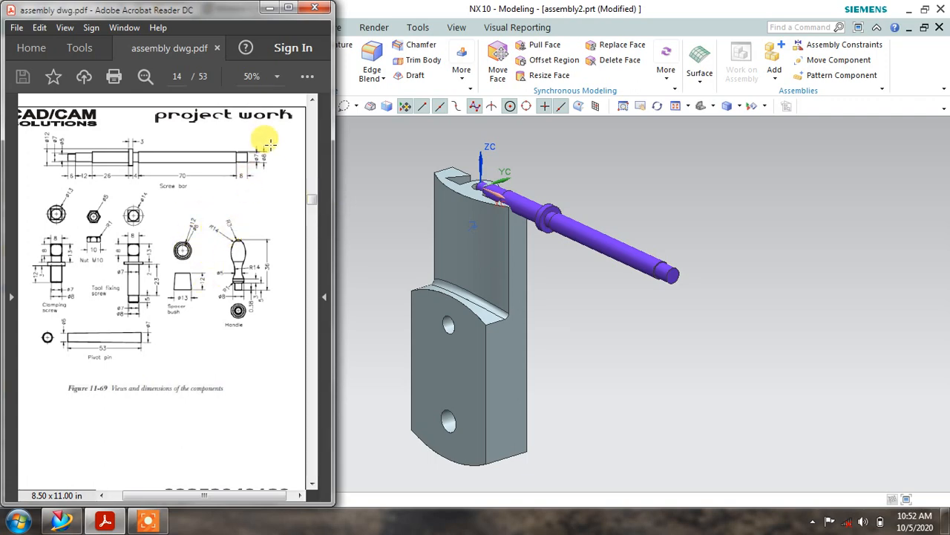
left_click(271, 9)
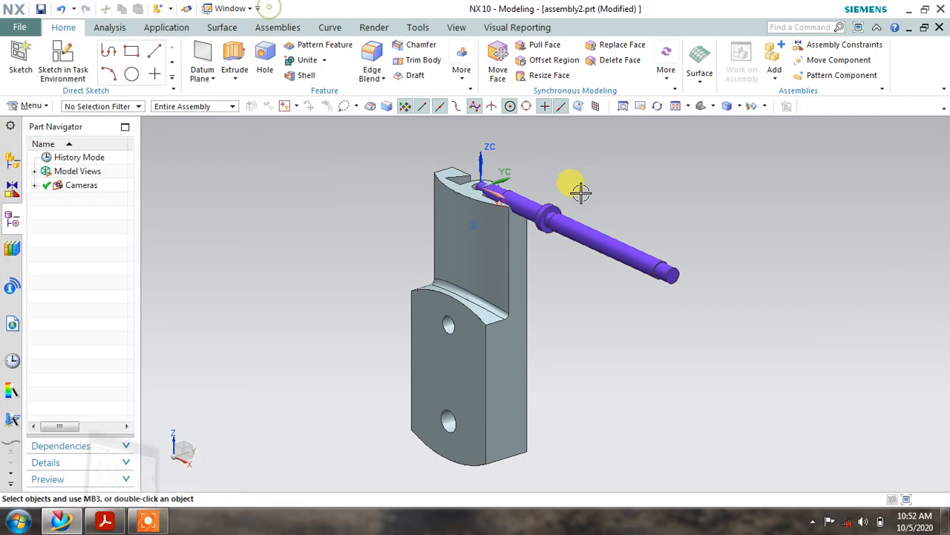
Make the screw bar the work part within the assembly
mouse_move(576, 191)
middle_mouse_down()
mouse_move(576, 170)
mouse_move(582, 185)
middle_mouse_up()
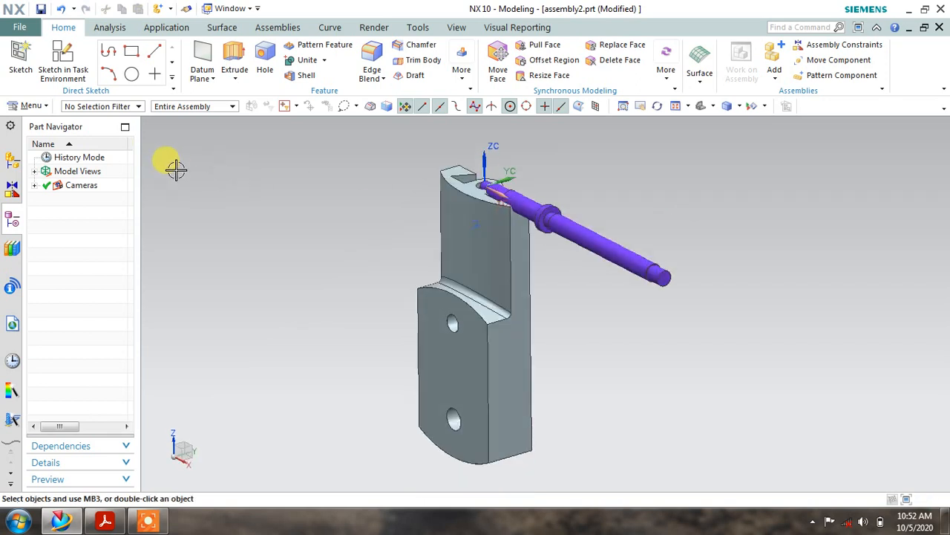
left_click(34, 106)
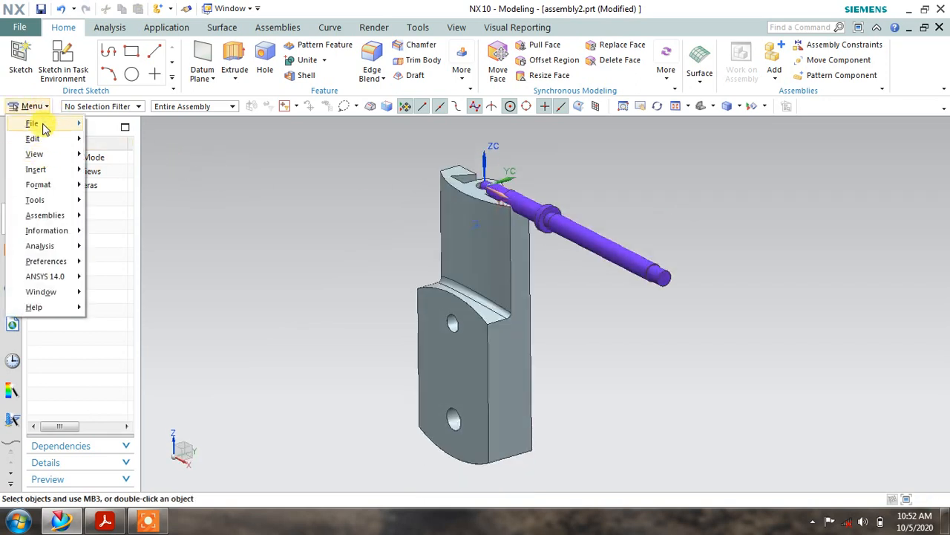
left_click(422, 224)
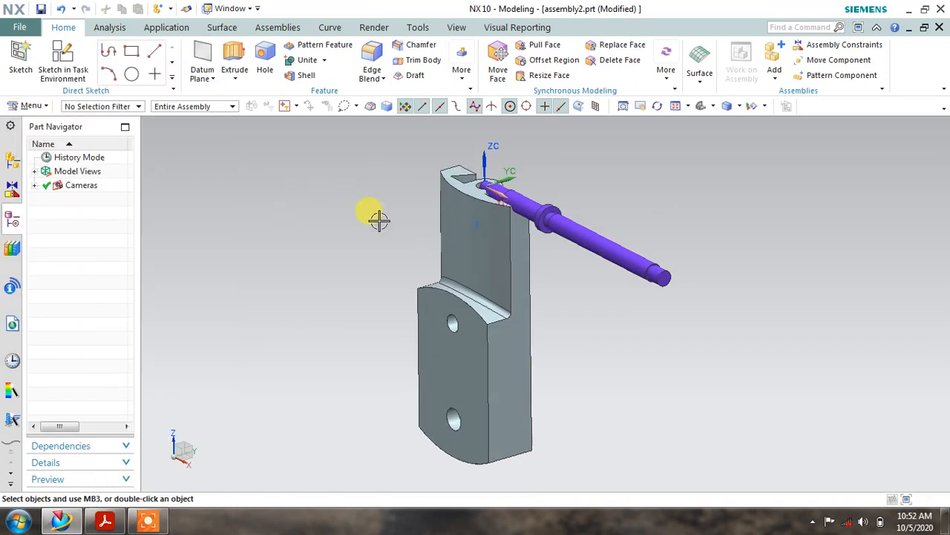
double_click(608, 244)
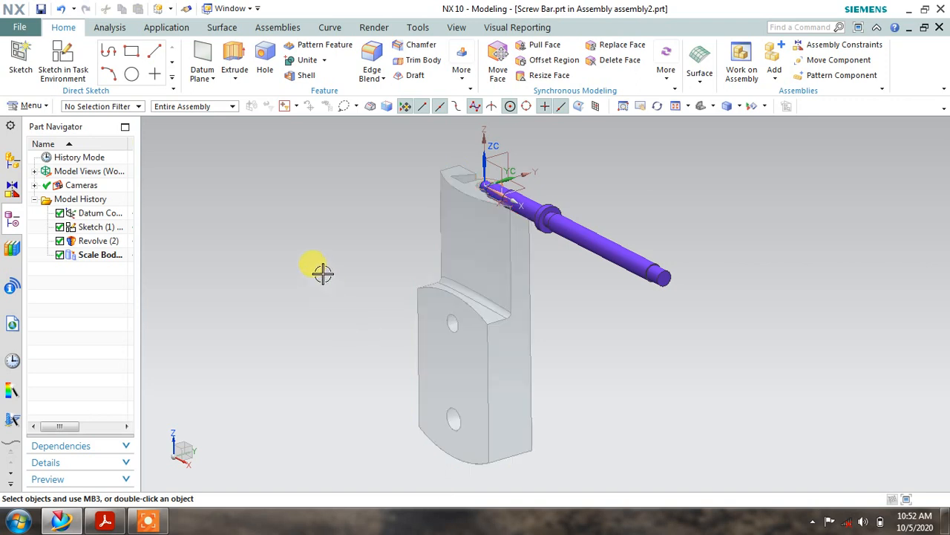
left_click(31, 106)
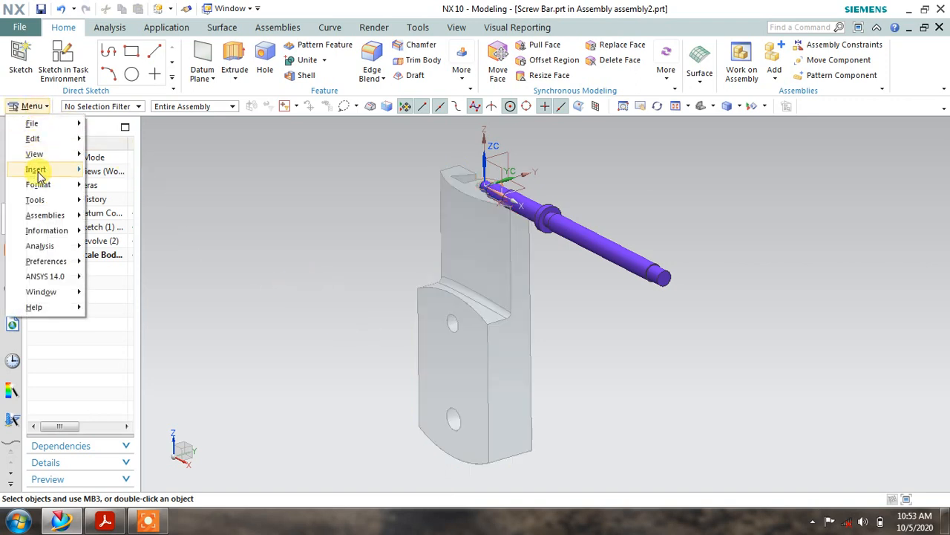
left_click(36, 169)
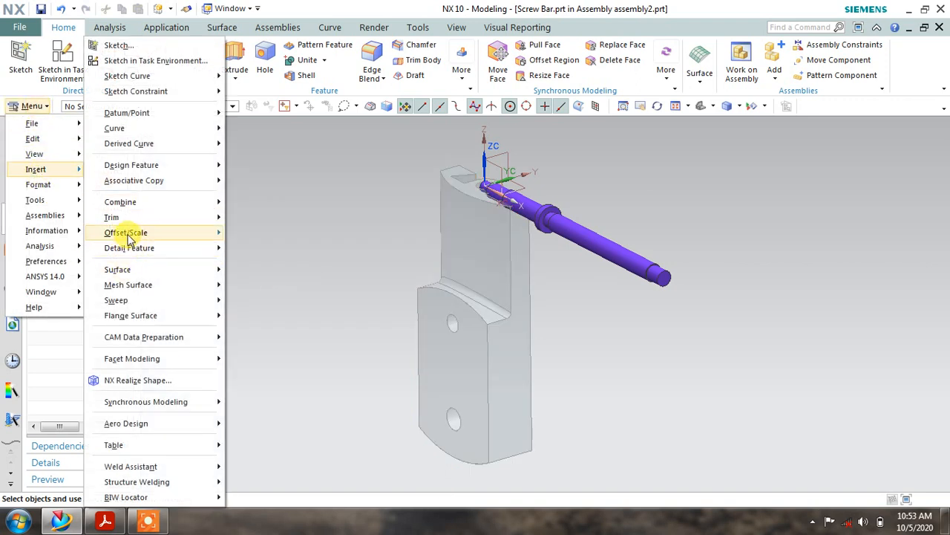
mouse_move(141, 235)
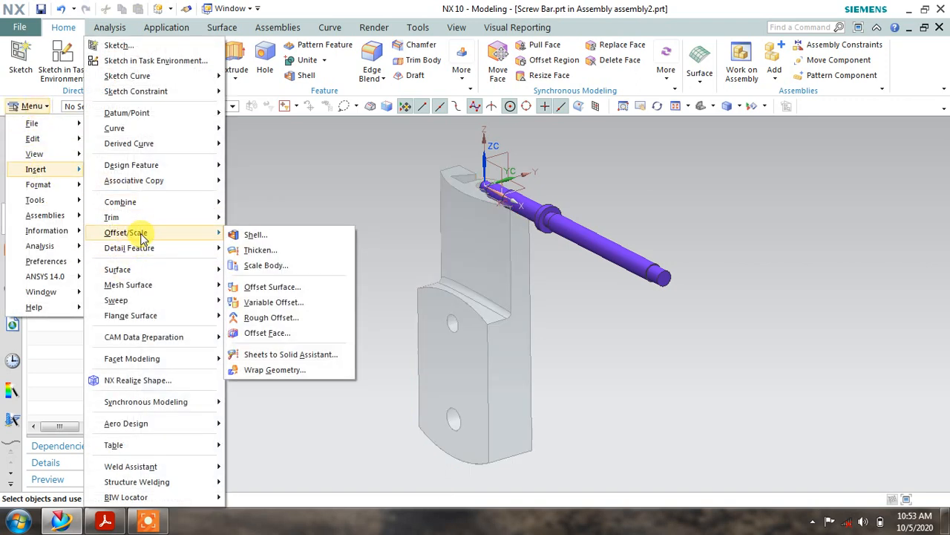
left_click(260, 266)
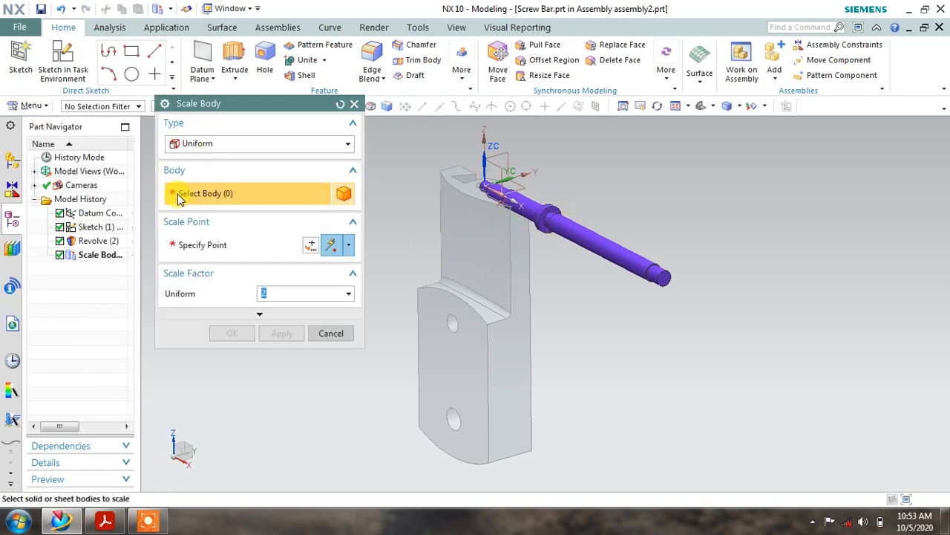
left_click(599, 247)
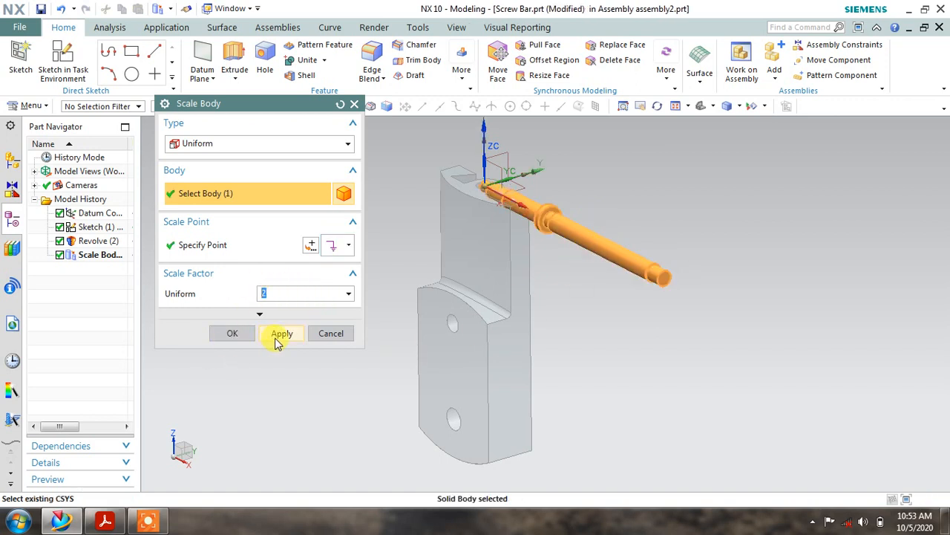
left_click(327, 332)
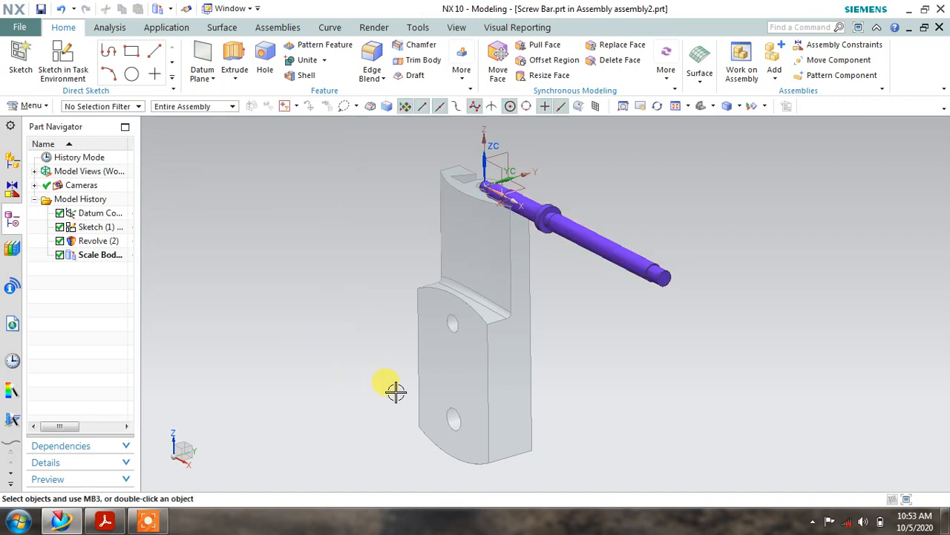
Save the screw bar part and make the whole assembly the work part again
key("ctrl+s")
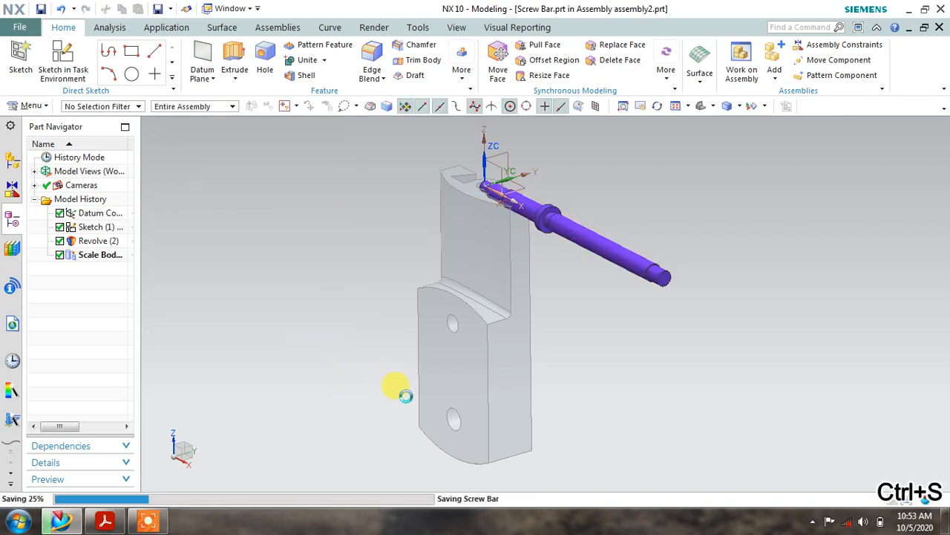
middle_click_drag(646, 363, 732, 278)
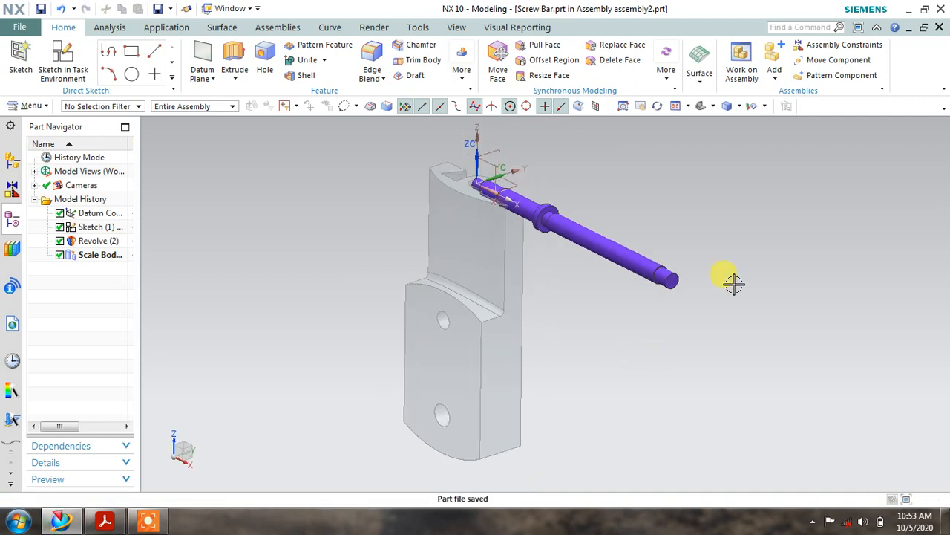
left_click(739, 62)
Align the screw bar's axis with the base's upper bore using a Touch Align constraint with Infer Center/Axis orientation
middle_click_drag(556, 235, 681, 99)
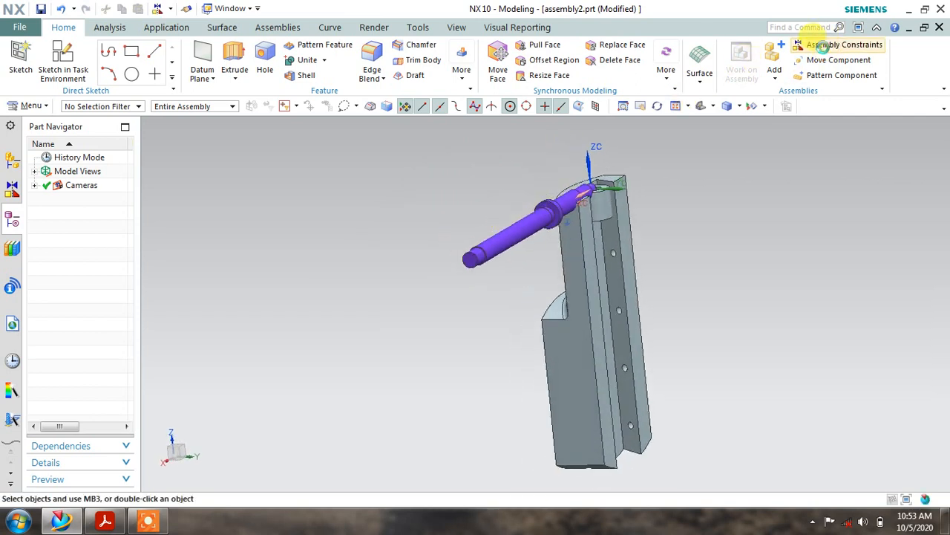
left_click(823, 44)
middle_click_drag(705, 187, 673, 153)
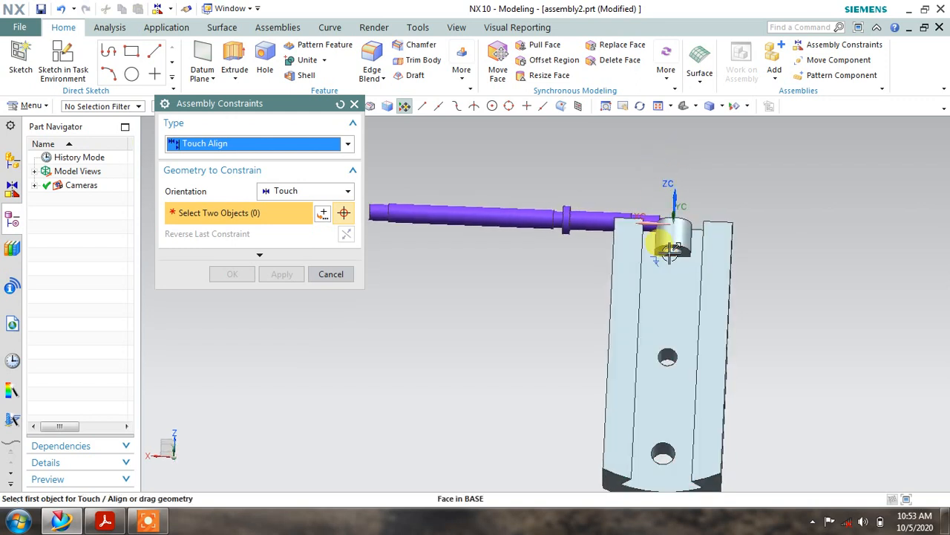
scroll(670, 253, "up", 4)
scroll(674, 254, "down", 3)
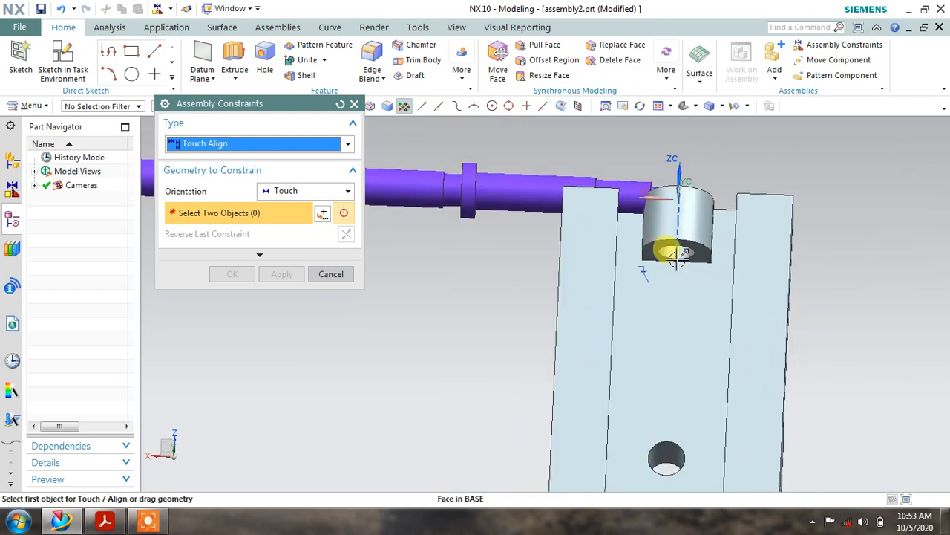
middle_click_drag(676, 256, 670, 237)
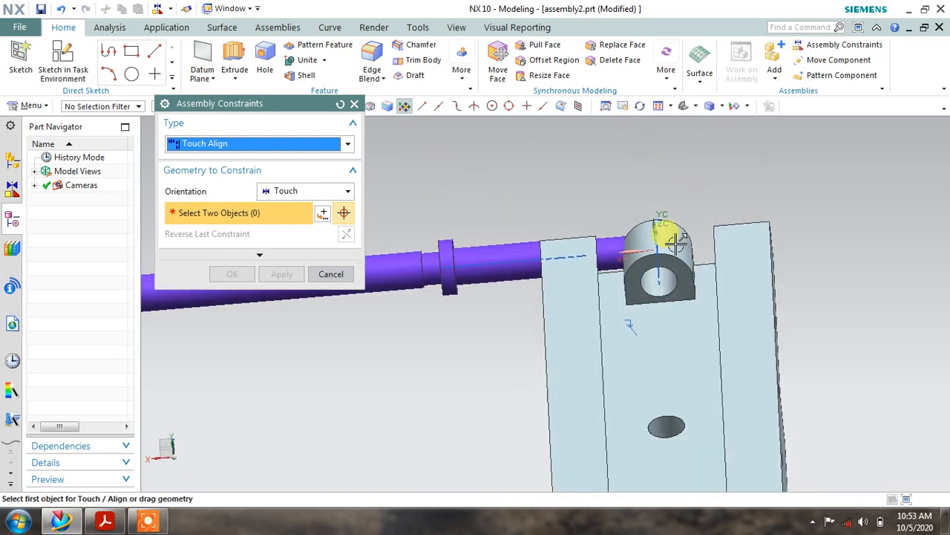
middle_click_drag(645, 283, 609, 252)
scroll(600, 248, "down", 3)
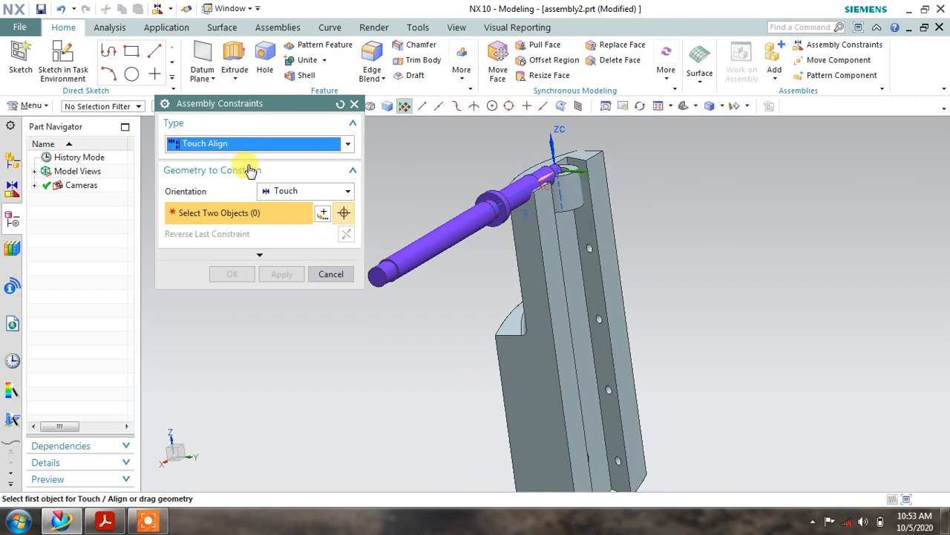
left_click(284, 192)
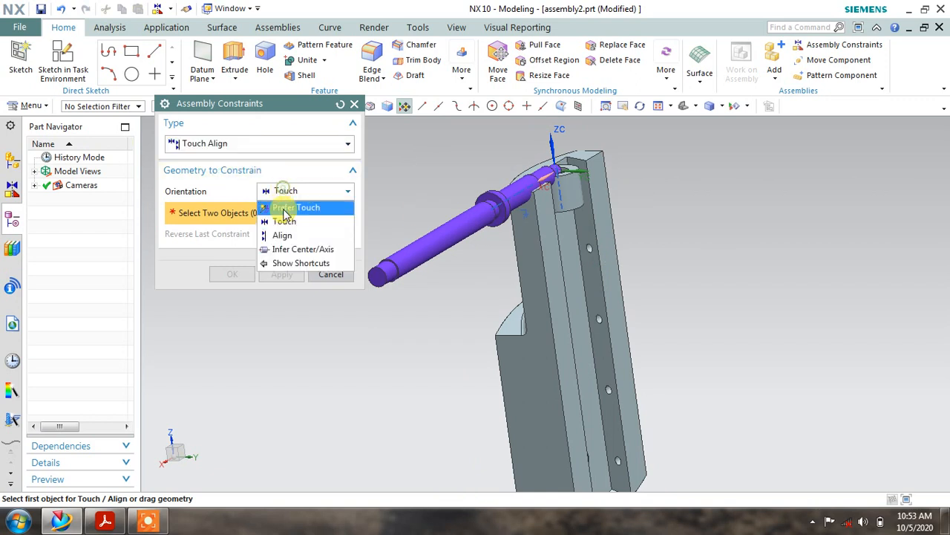
left_click(284, 251)
scroll(484, 220, "up", 4)
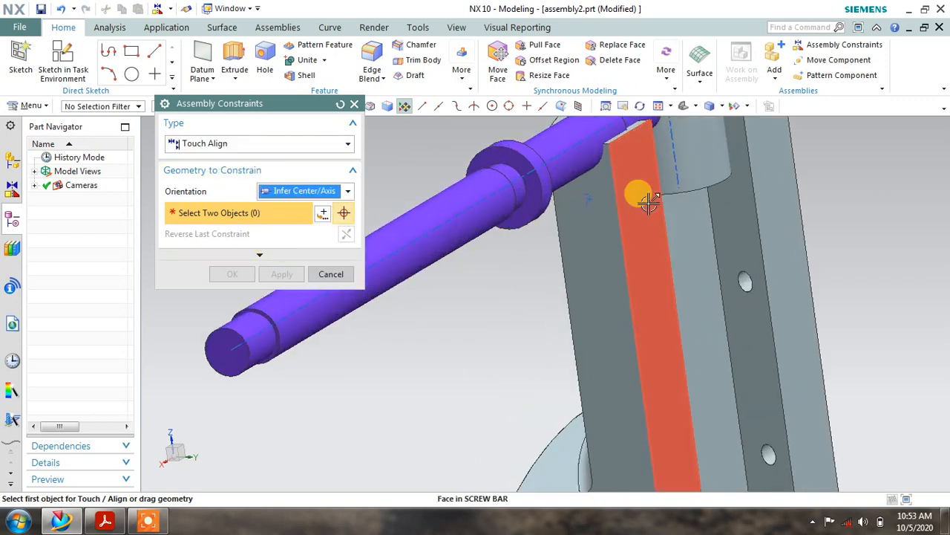
middle_click_drag(661, 224, 473, 423, "shift")
scroll(485, 322, "up", 3)
middle_click_drag(570, 339, 547, 309)
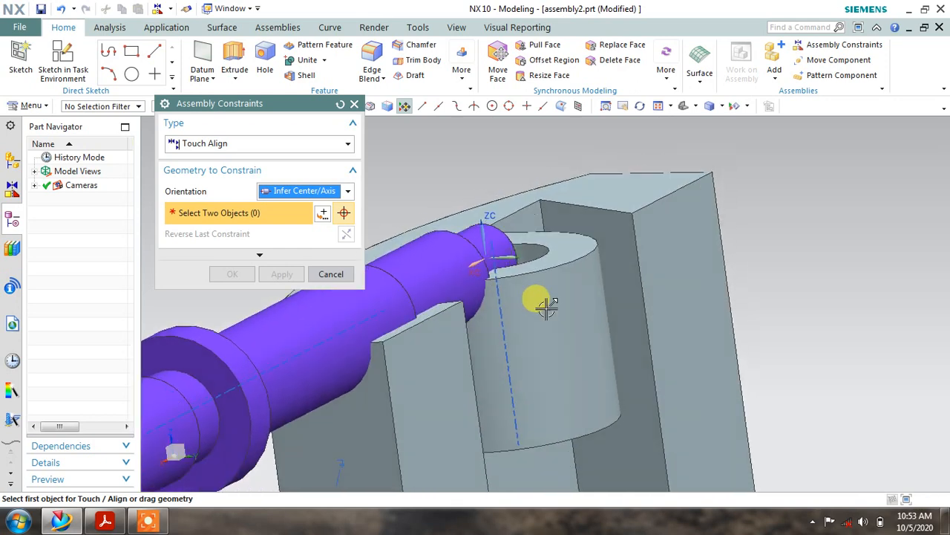
left_click(531, 250)
left_click(302, 298)
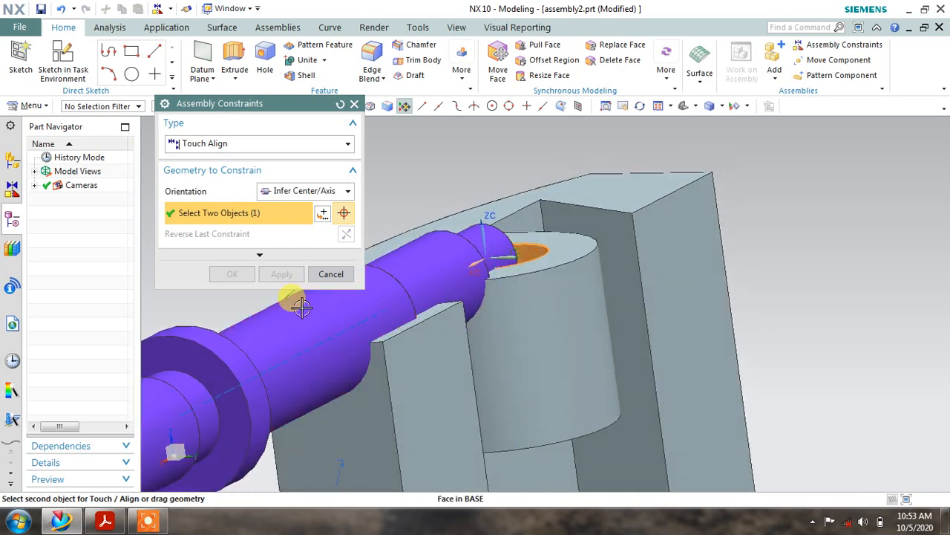
Add a Touch constraint between the screw bar's collar face and the underside of the base's bored boss, and close the constraints dialog
middle_click_drag(427, 311, 433, 110, "shift")
right_click(433, 110)
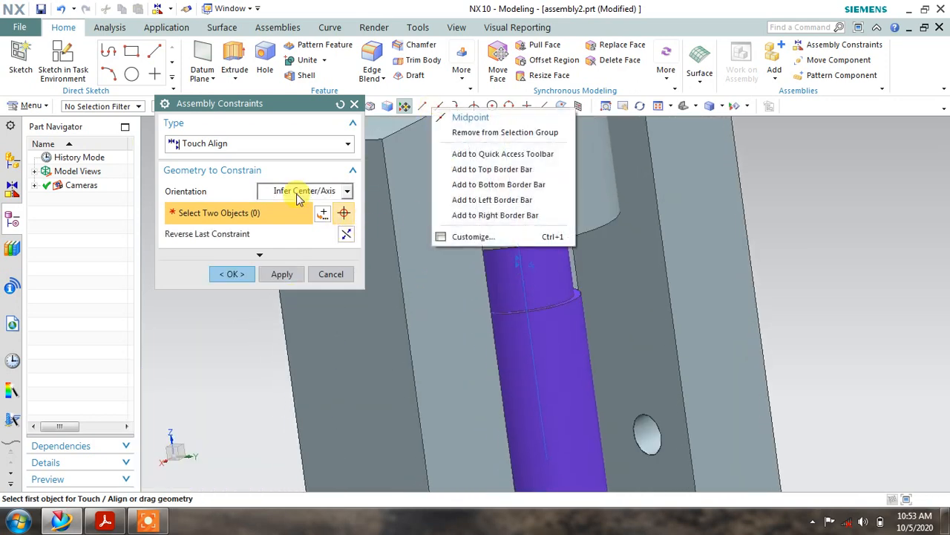
key("Escape")
left_click(298, 191)
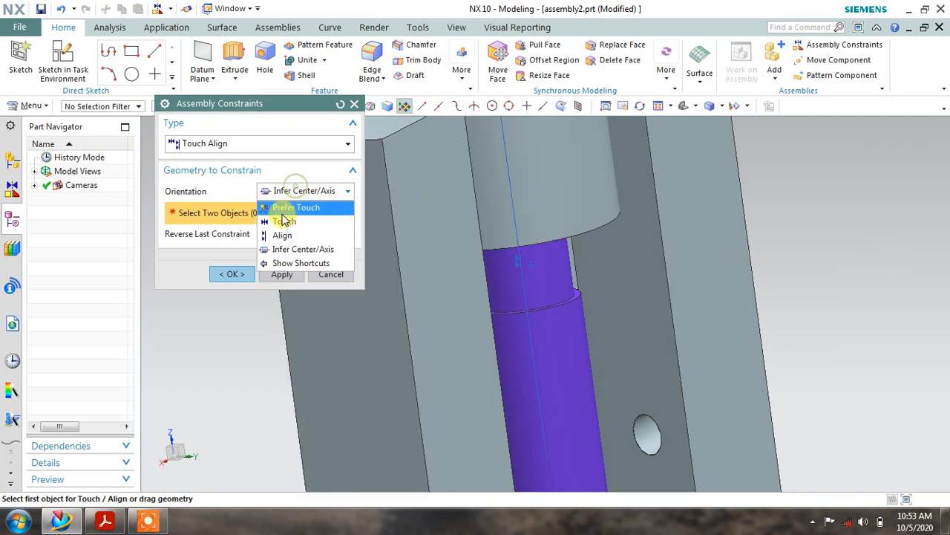
left_click(288, 223)
middle_click_drag(626, 333, 618, 236)
scroll(626, 375, "up", 5)
middle_click_drag(626, 376, 654, 319, "shift")
left_click(611, 278)
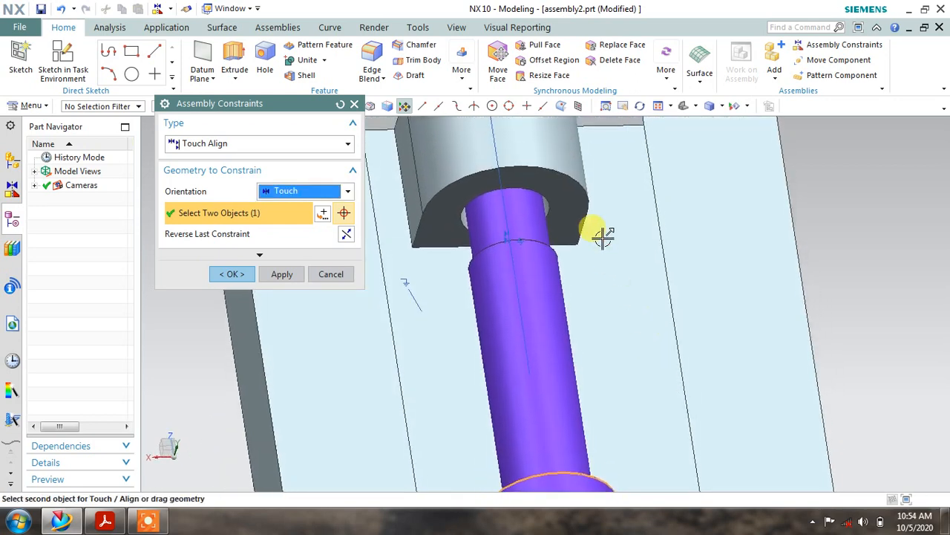
left_click(573, 201)
middle_click_drag(560, 196, 638, 239)
left_click(321, 275)
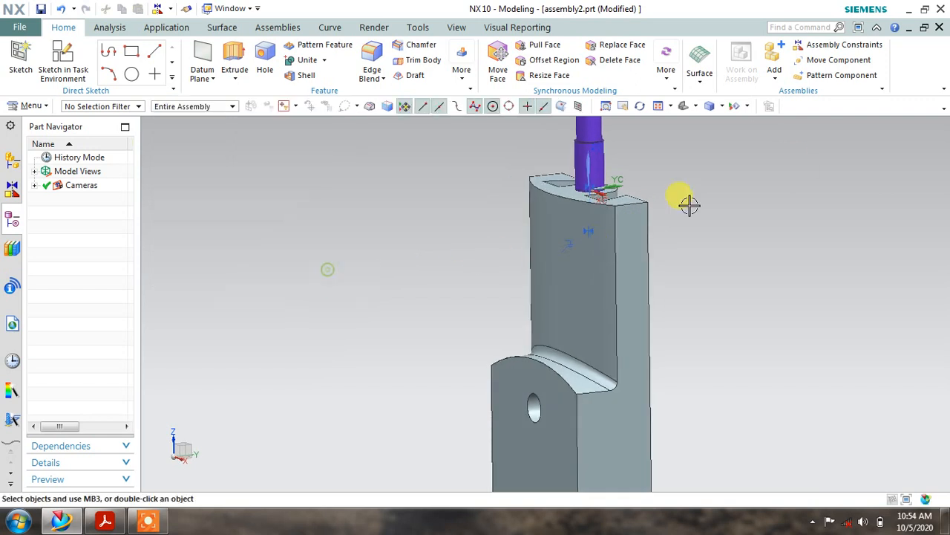
Load Back Plate.prt from the new assembly folder as the component to add, and inspect its dovetail side in the preview
middle_click_drag(716, 256, 718, 173)
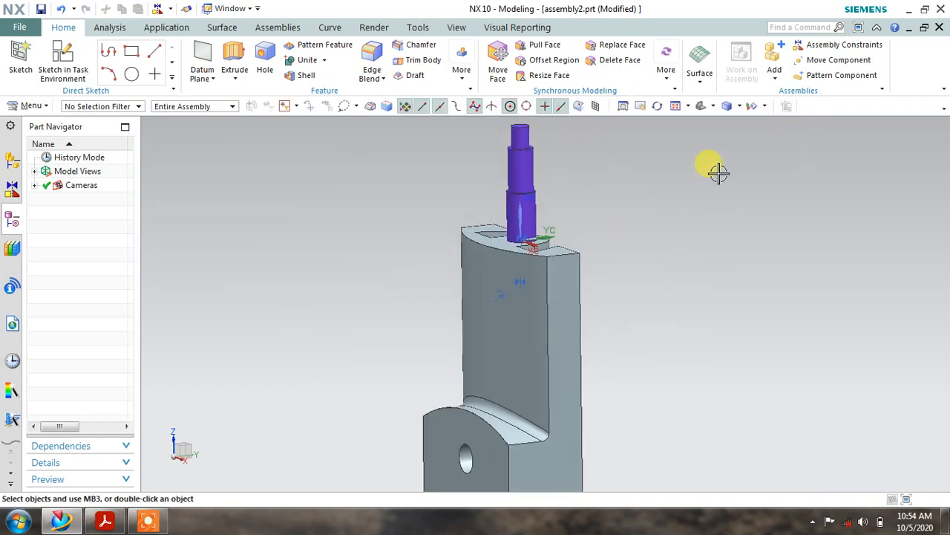
left_click(775, 60)
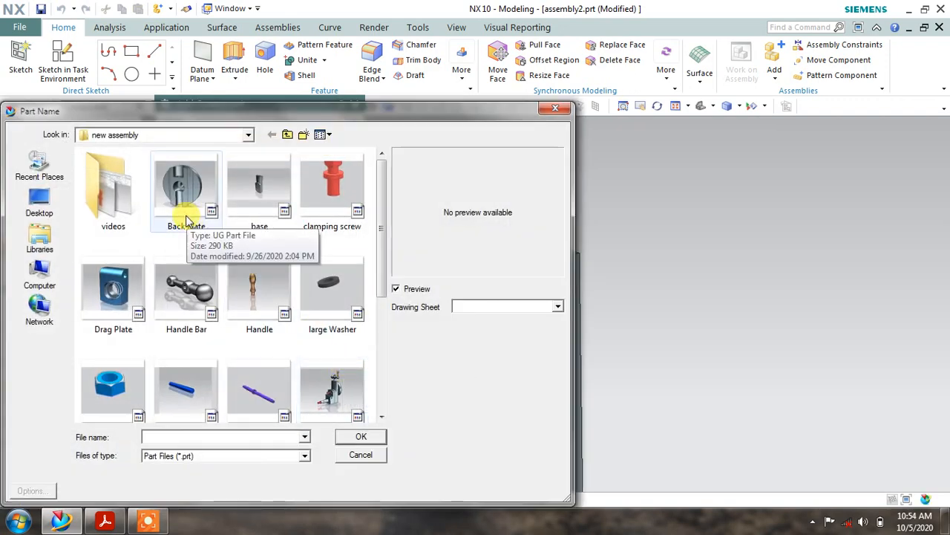
left_click(184, 214)
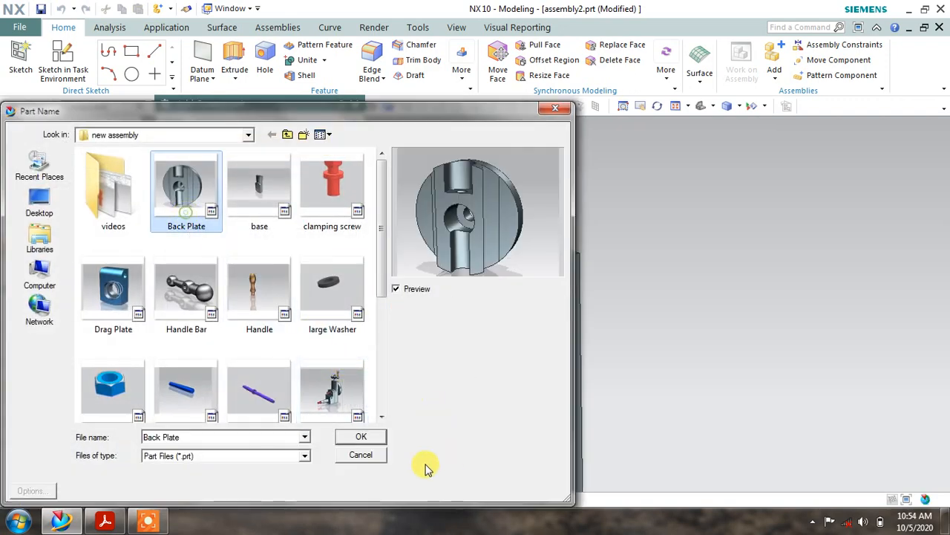
left_click(353, 438)
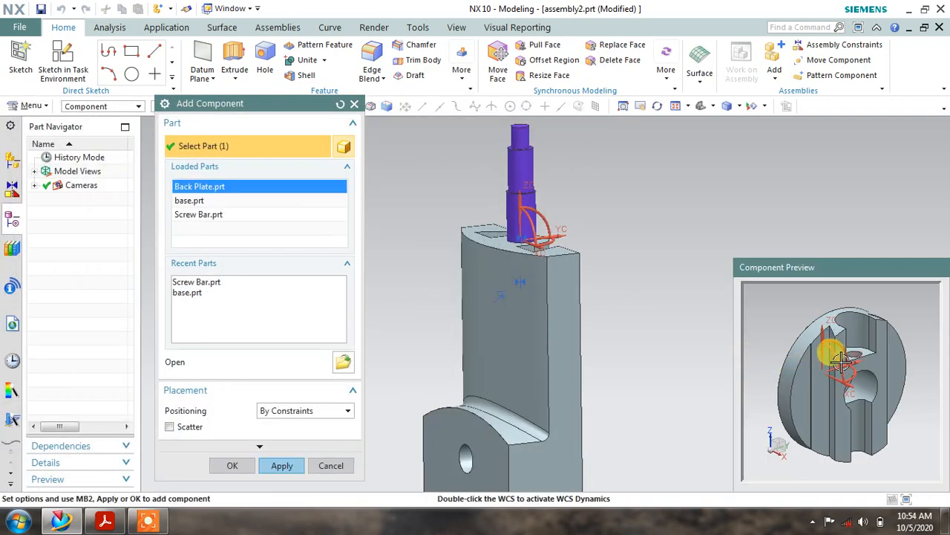
middle_click_drag(839, 360, 801, 359)
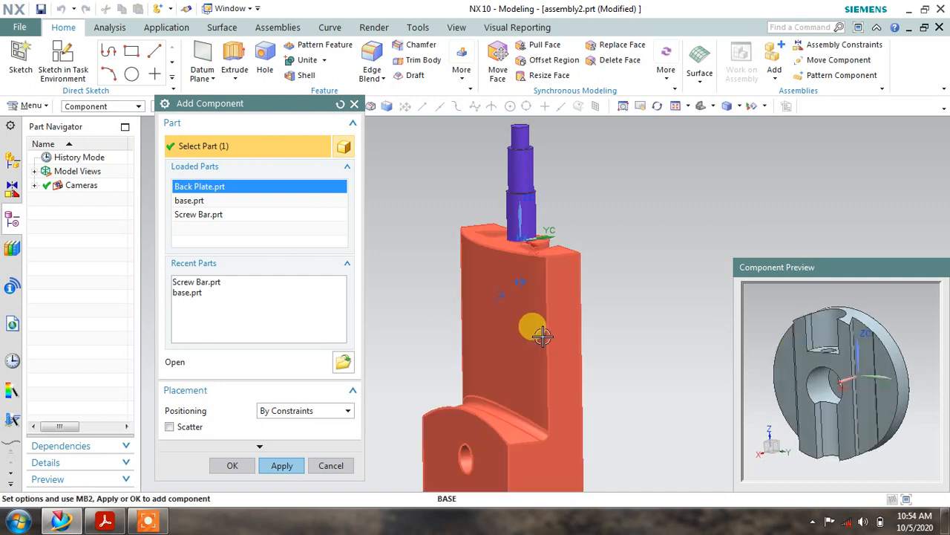
Place the back plate in the assembly without applying any constraints, and finish adding components
mouse_move(870, 389)
middle_mouse_down()
mouse_move(876, 383)
mouse_move(866, 385)
middle_mouse_up()
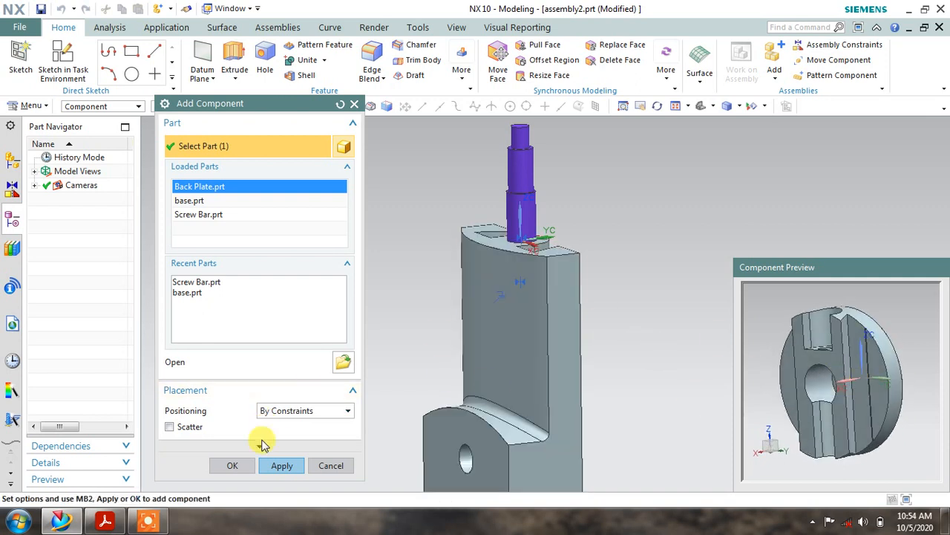
middle_click_drag(803, 405, 811, 402)
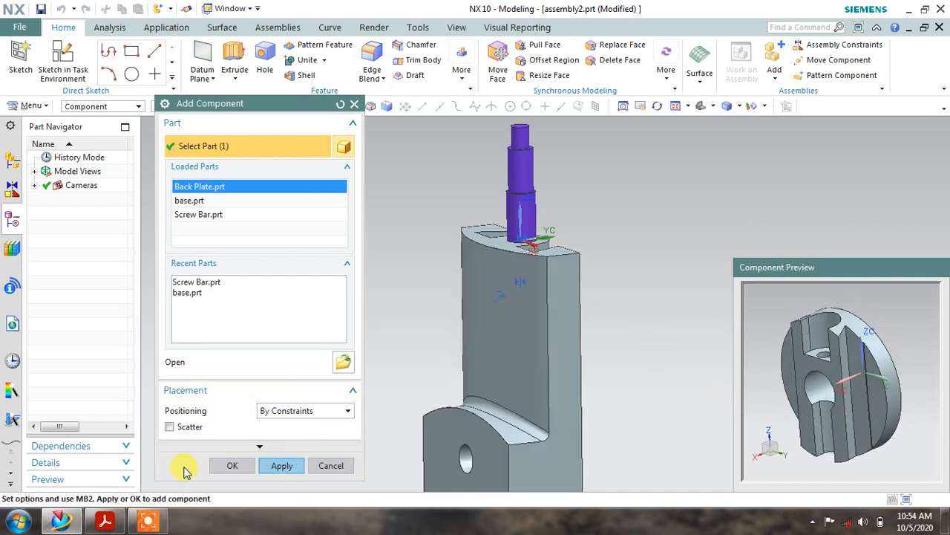
left_click(282, 465)
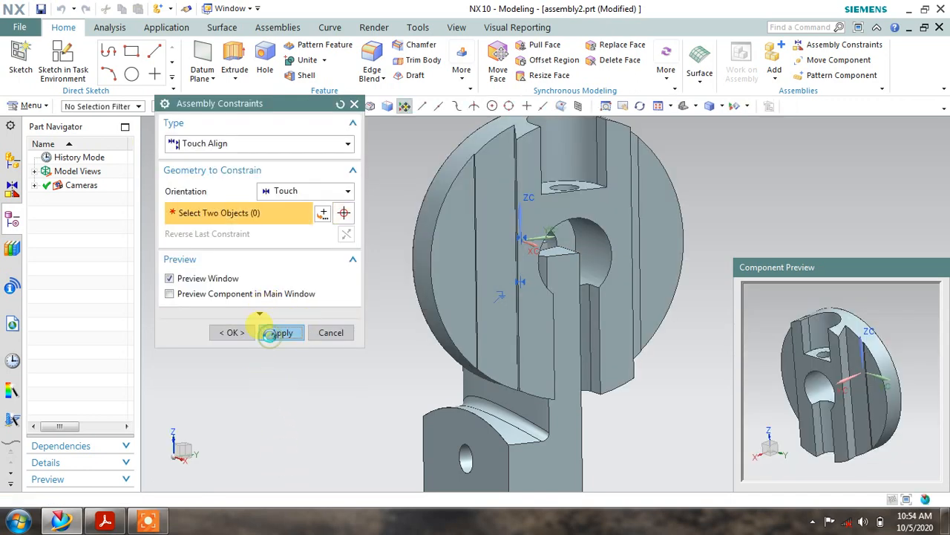
left_click(236, 334)
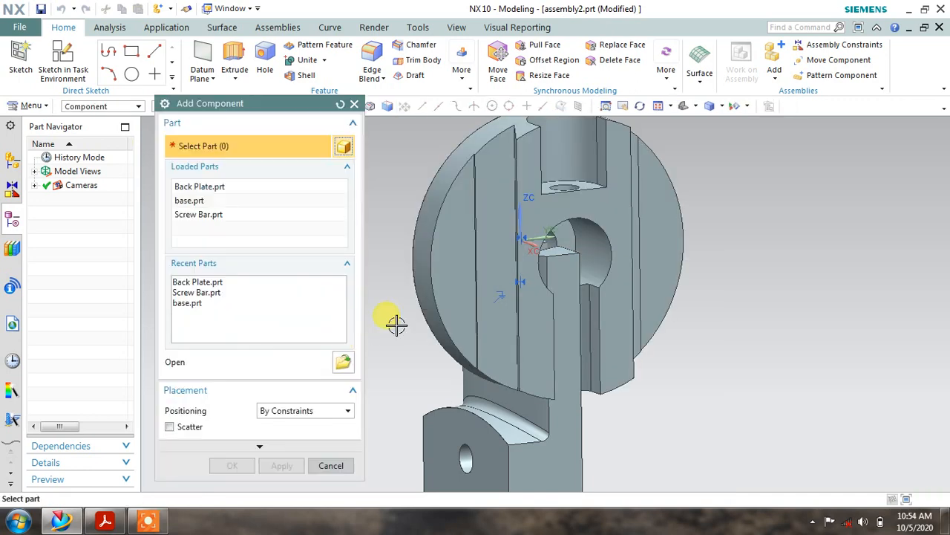
left_click(321, 468)
Move the back plate along the YC axis to Y 175, clear of the base, using dynamic motion
scroll(579, 370, "down", 1)
middle_click_drag(586, 375, 465, 347, "shift")
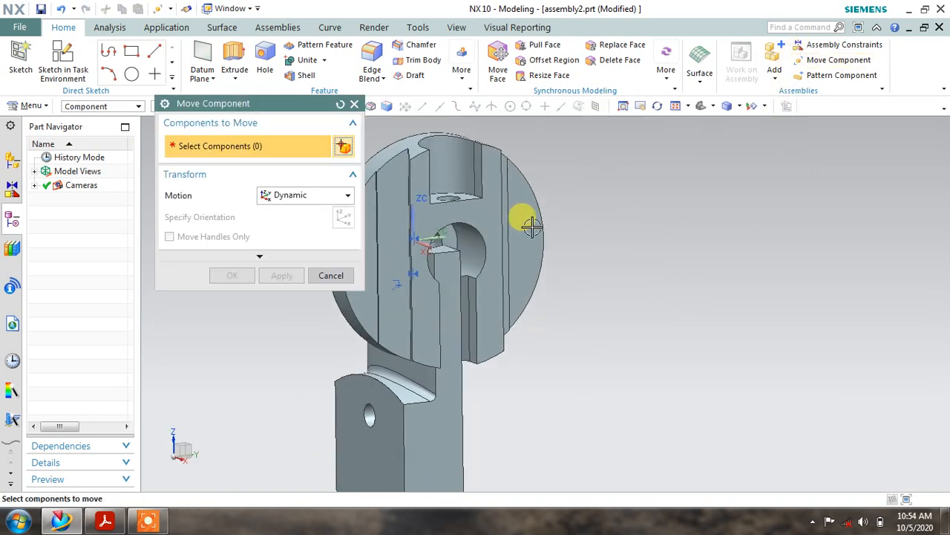
left_click(502, 218)
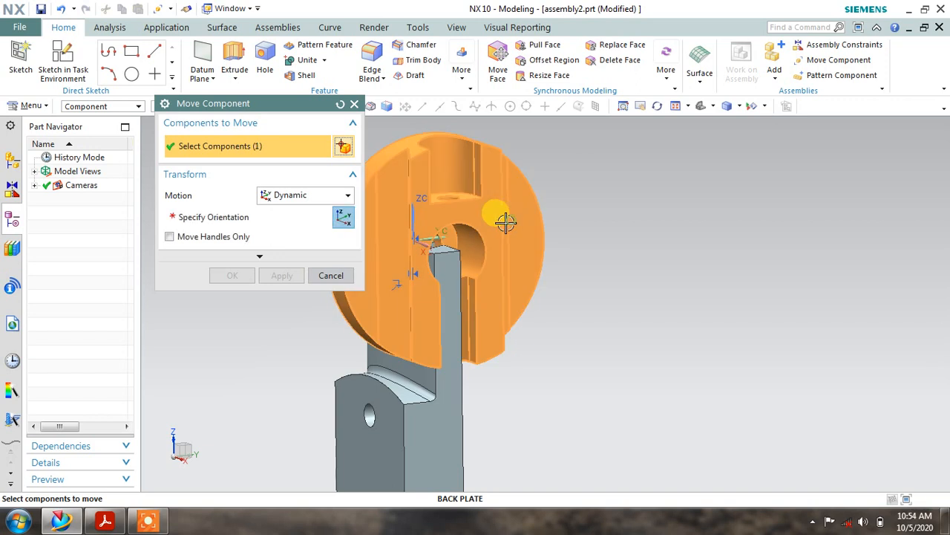
left_click(215, 220)
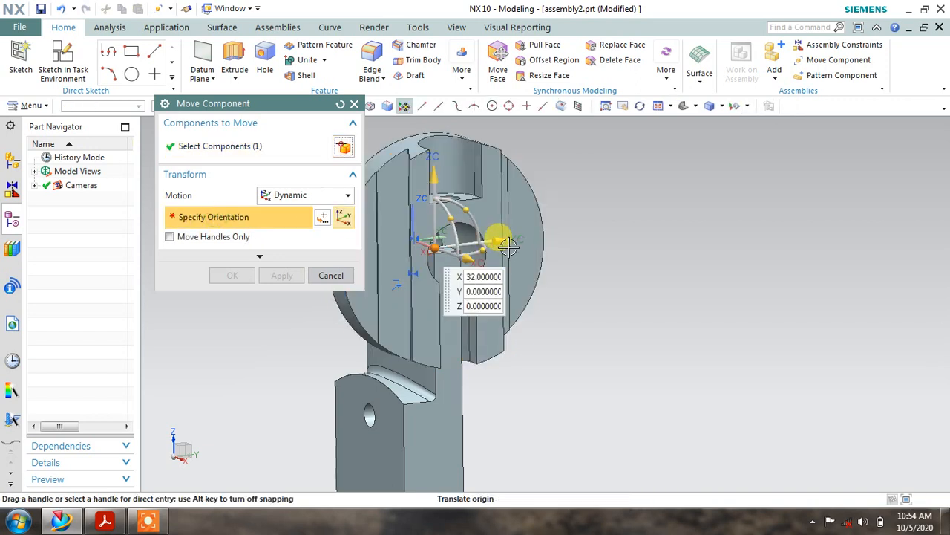
left_click_drag(499, 240, 724, 216)
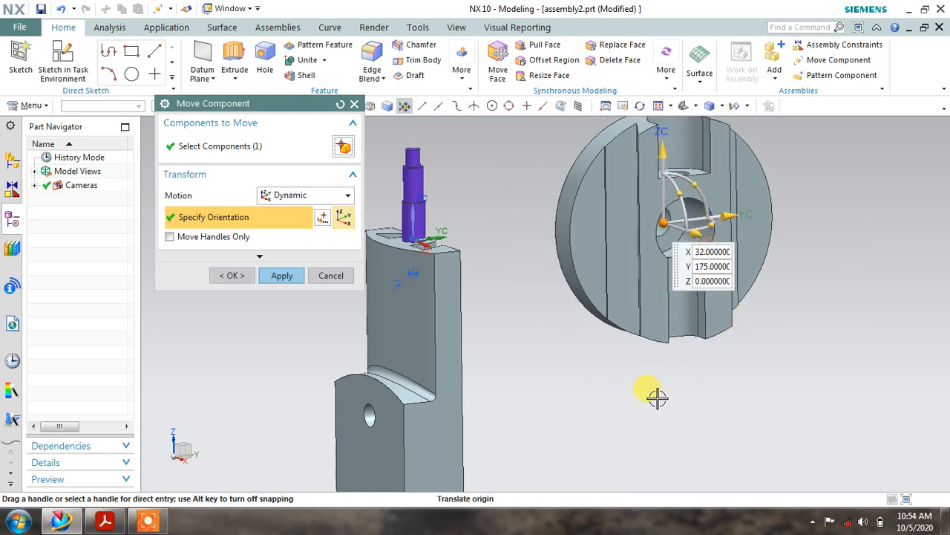
scroll(658, 398, "up", 3)
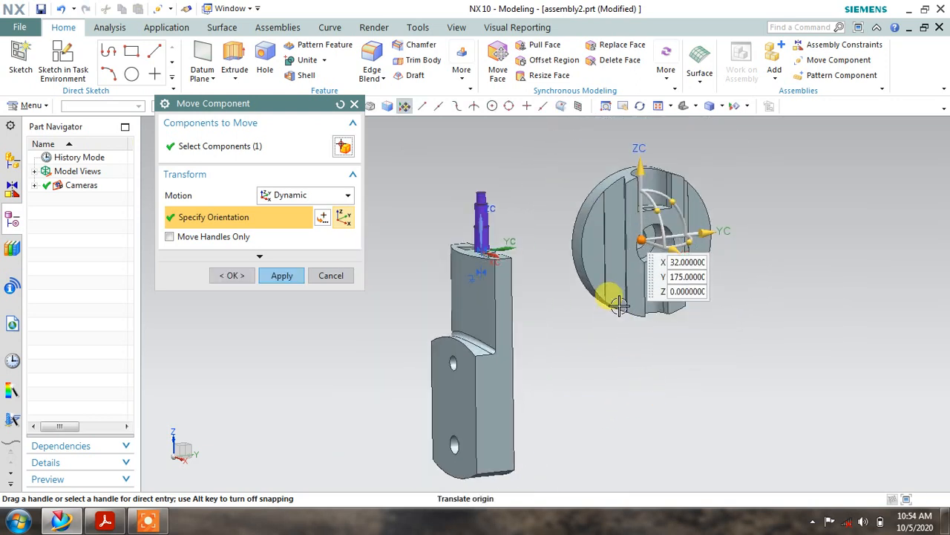
scroll(632, 232, "down", 2)
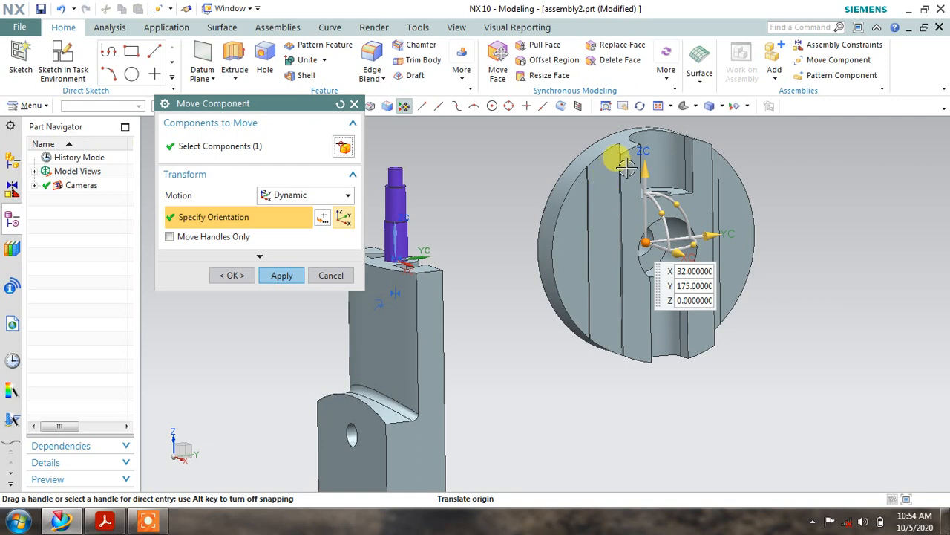
middle_click_drag(730, 254, 713, 241)
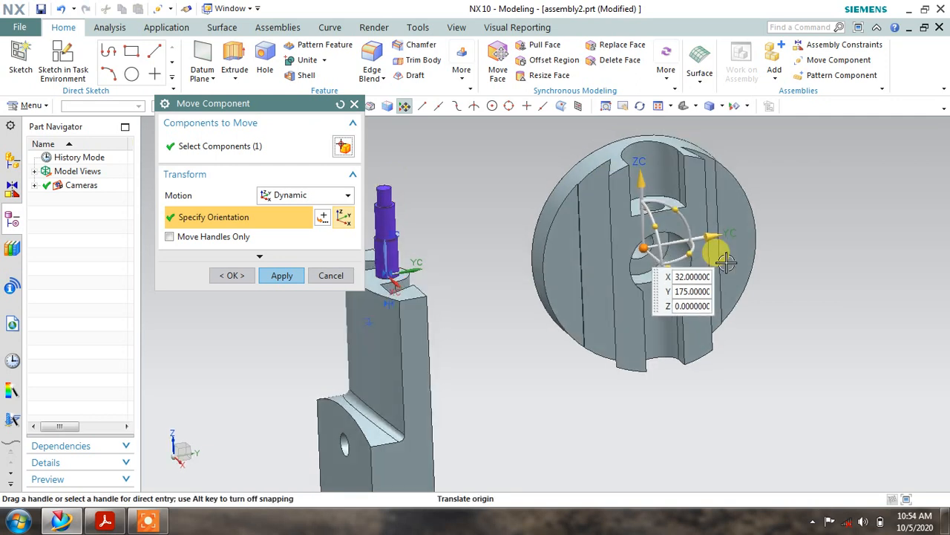
middle_click(715, 250)
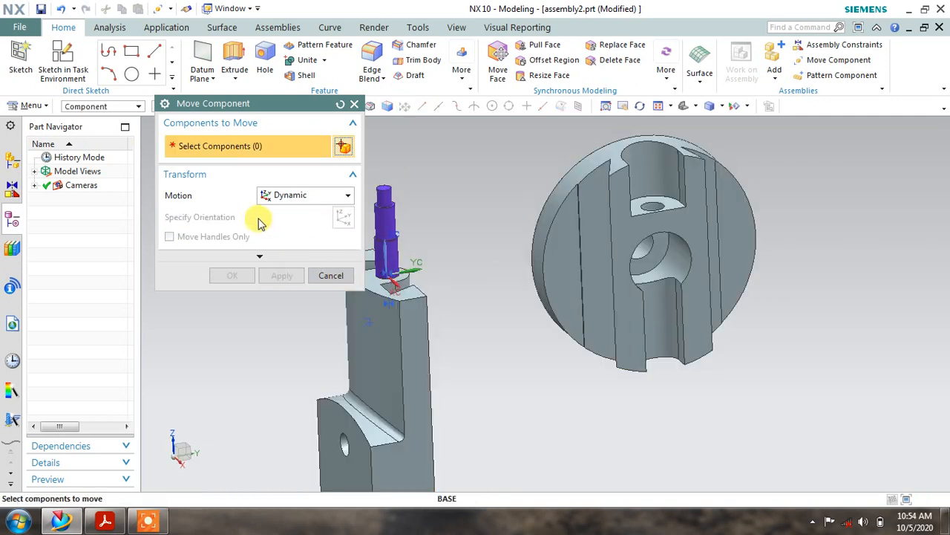
Rotate the back plate about its ZC axis so its dovetail side faces the base, and finish moving components
left_click(724, 275)
left_click(236, 217)
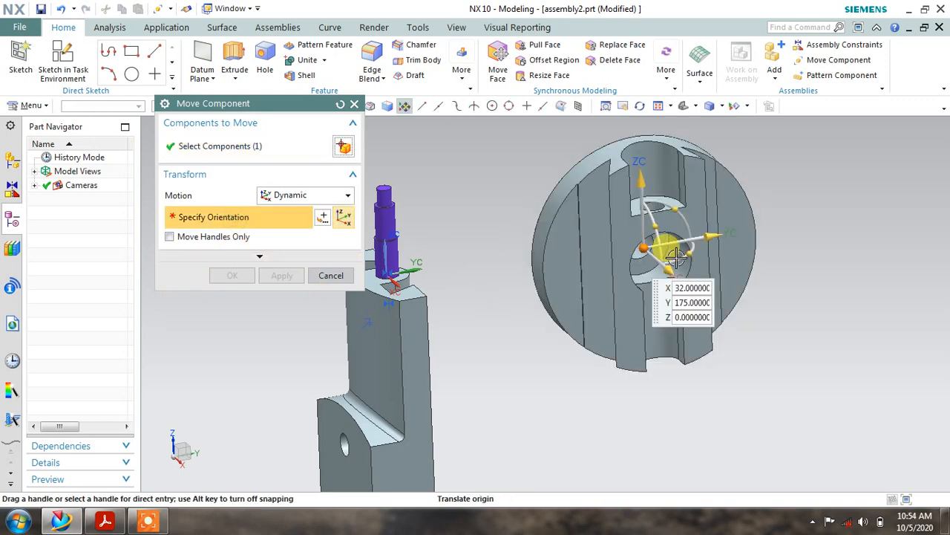
left_click_drag(692, 256, 640, 277)
middle_click_drag(596, 297, 544, 312)
left_click(274, 285)
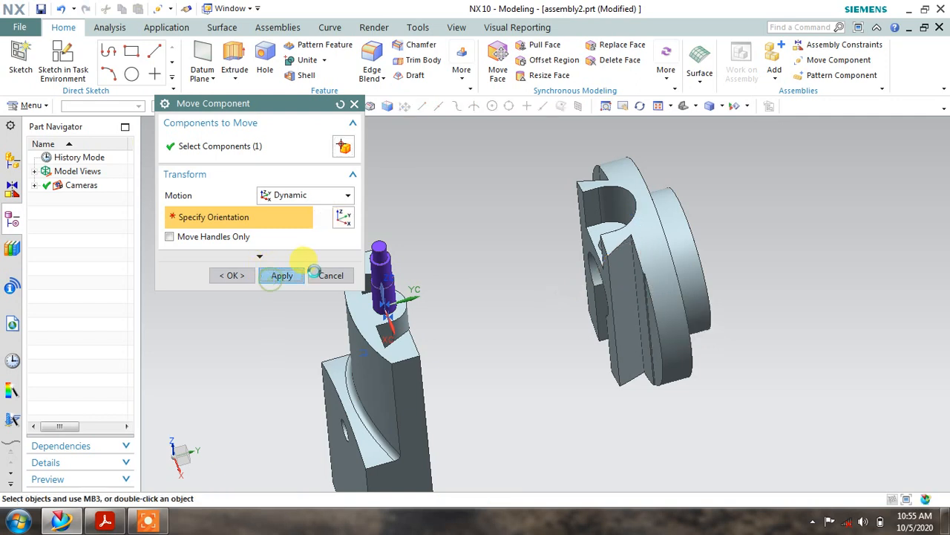
left_click(327, 275)
middle_click_drag(421, 290, 809, 151)
left_click(816, 49)
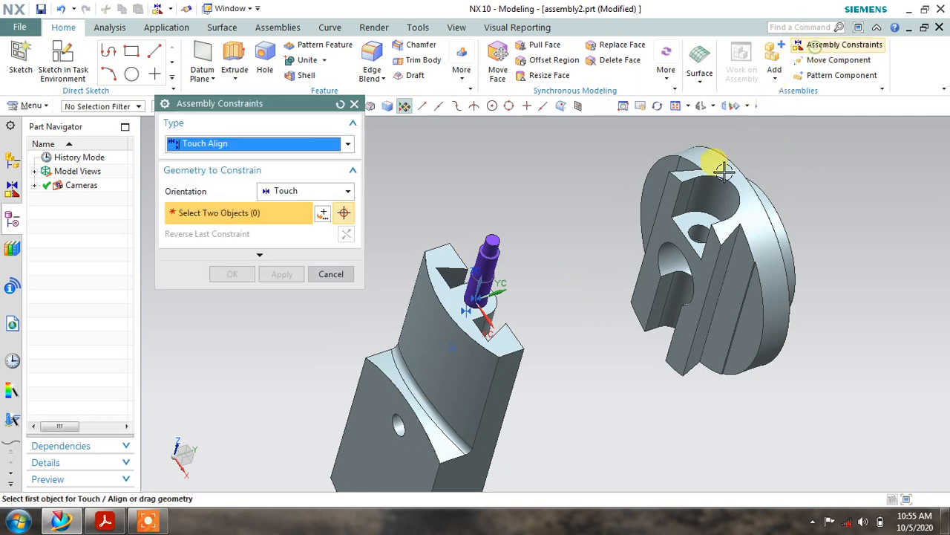
scroll(637, 312, "up", 2)
left_click(342, 191)
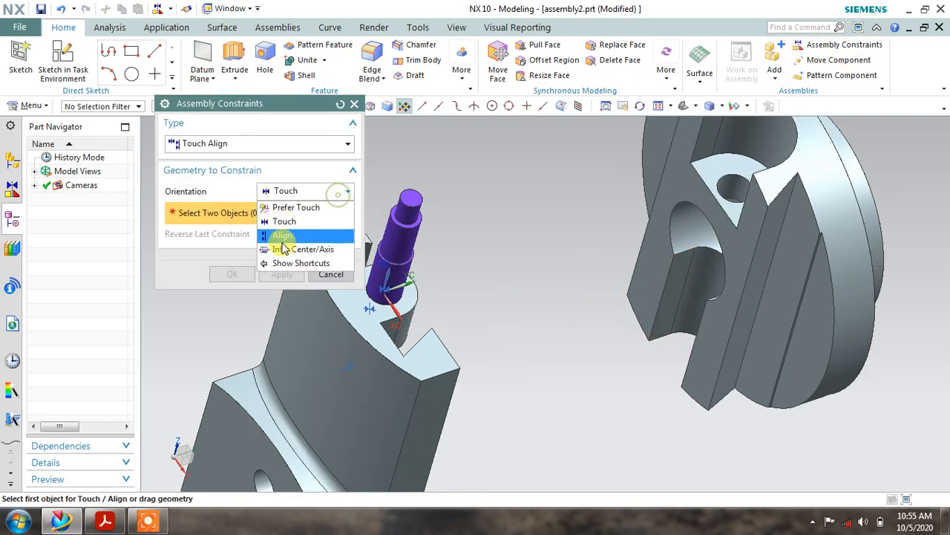
left_click(308, 248)
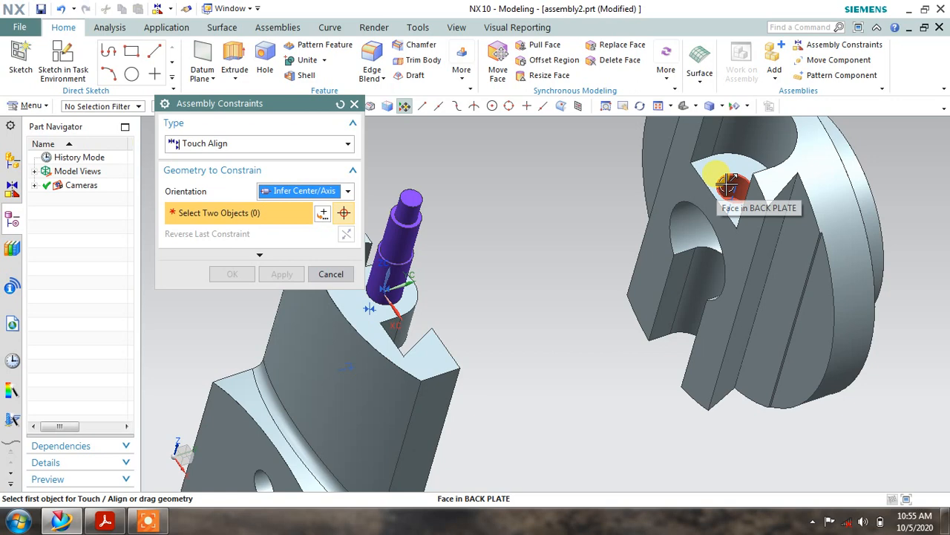
left_click(731, 185)
left_click(785, 189)
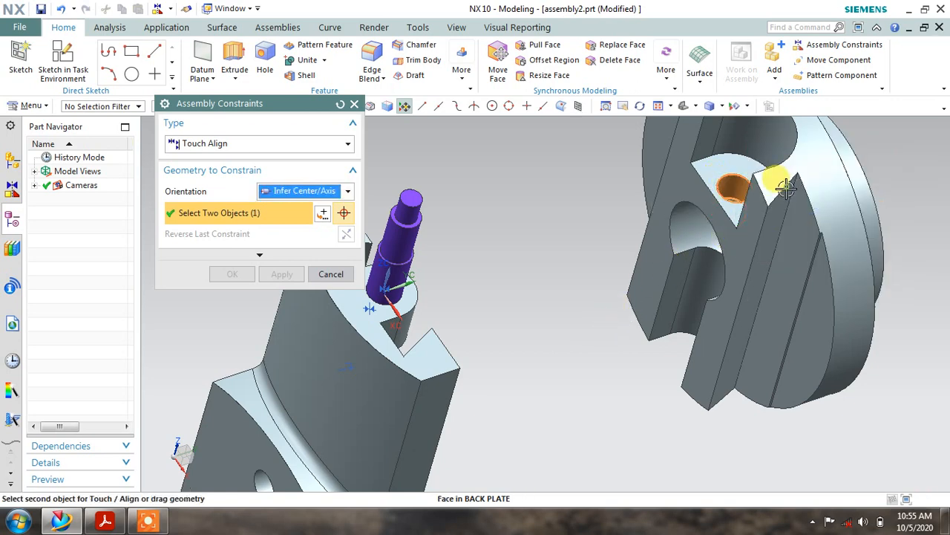
middle_click_drag(576, 308, 589, 343)
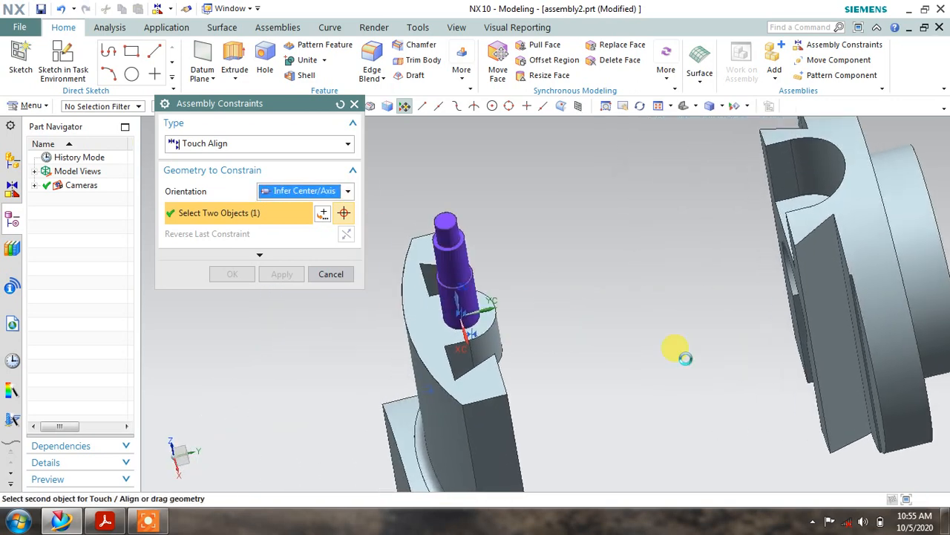
scroll(530, 336, "up", 5)
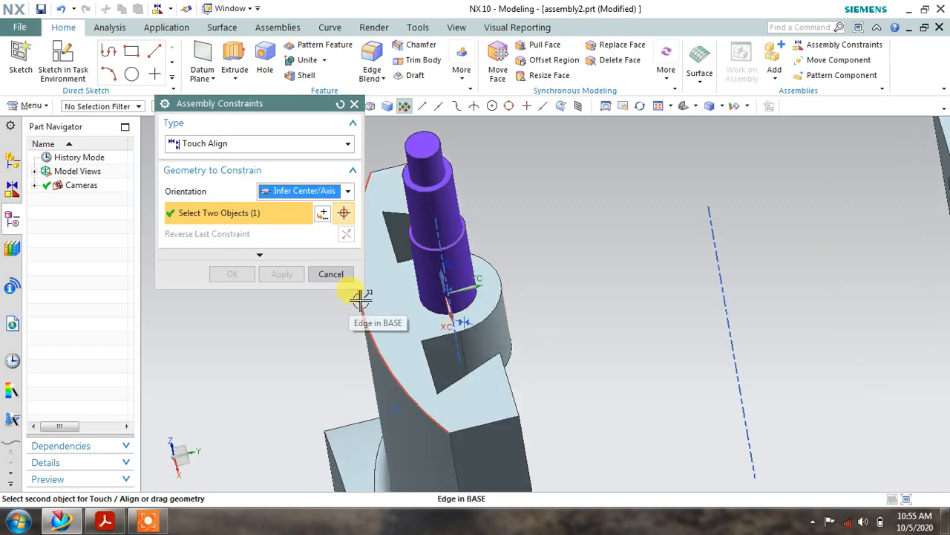
left_click(331, 275)
Hide the screw bar to expose the base's upper bore
right_click(437, 199)
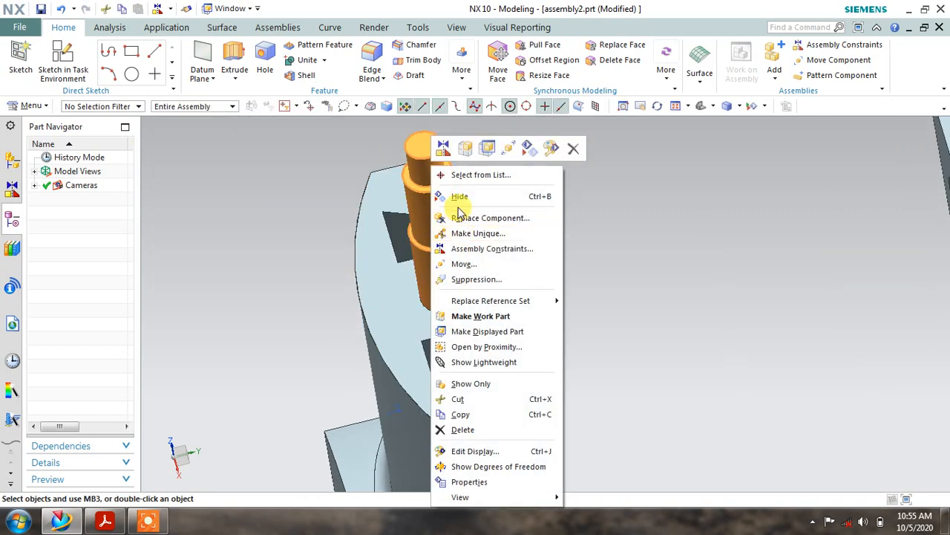
left_click(454, 195)
scroll(554, 264, "down", 3)
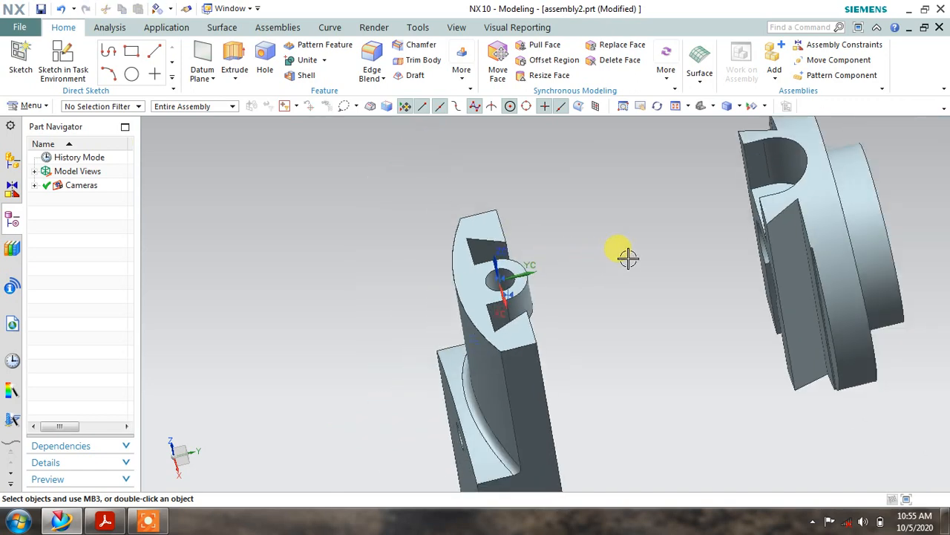
Align the back plate's small vertical hole with the base's upper bore using a Touch Align constraint with Infer Center/Axis orientation
left_click(798, 46)
middle_click_drag(685, 295, 615, 305)
scroll(512, 272, "up", 2)
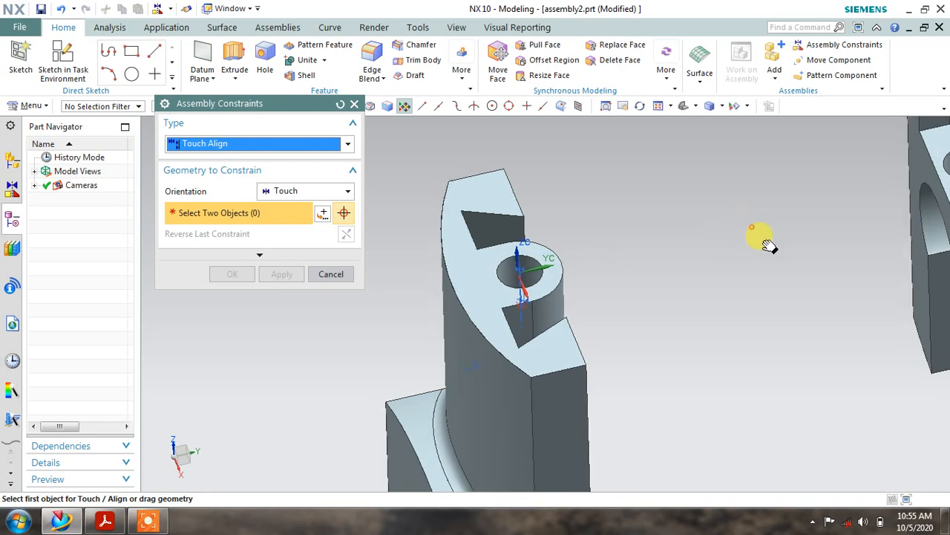
scroll(759, 233, "up", 3)
left_click(309, 191)
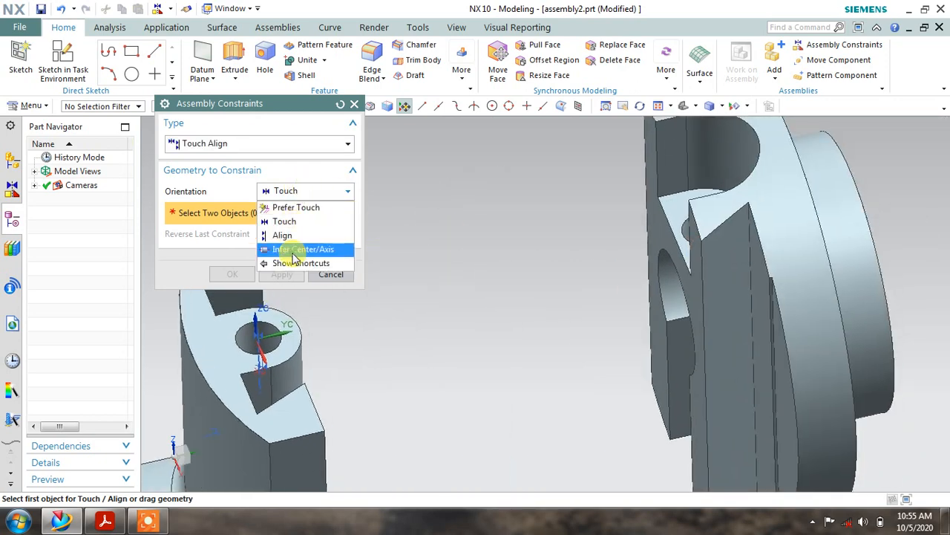
left_click(293, 250)
middle_click_drag(565, 314, 584, 315)
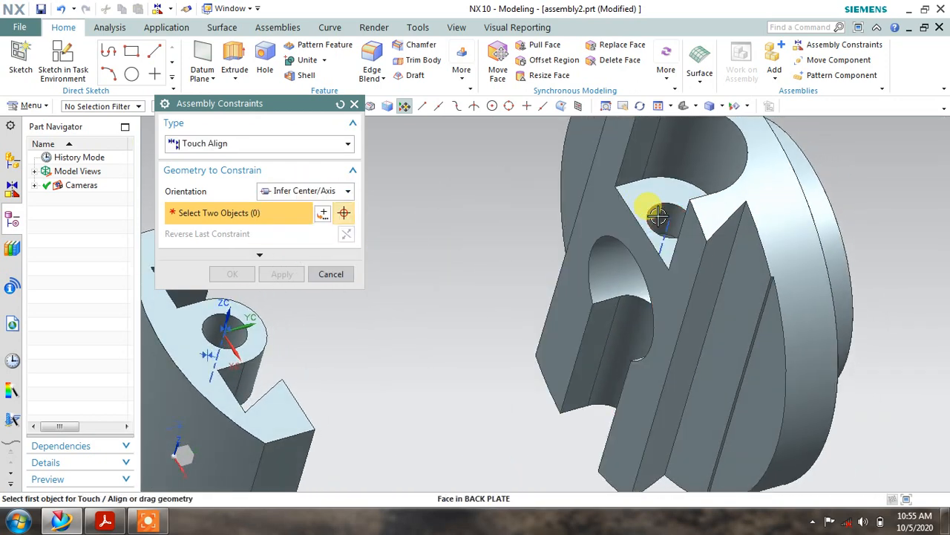
left_click(658, 217)
middle_click_drag(483, 343, 694, 338)
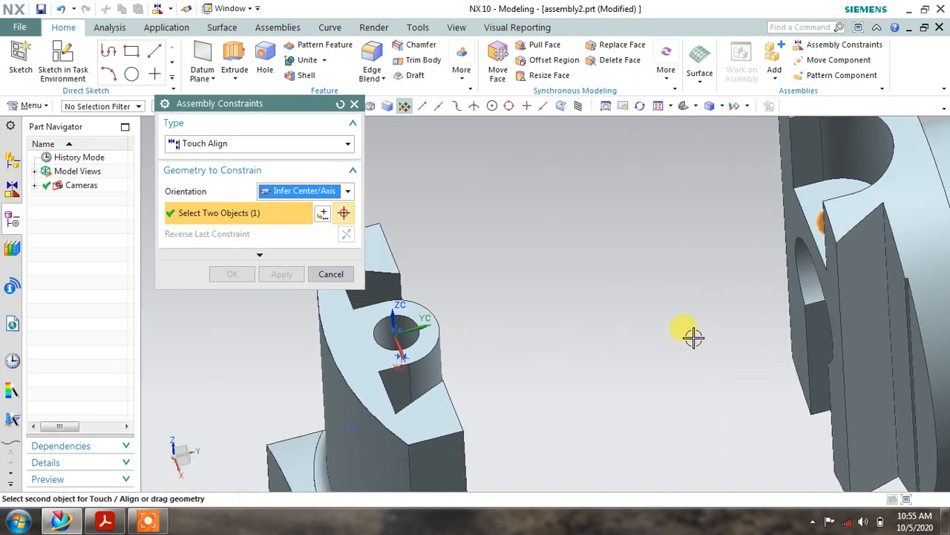
left_click(380, 326)
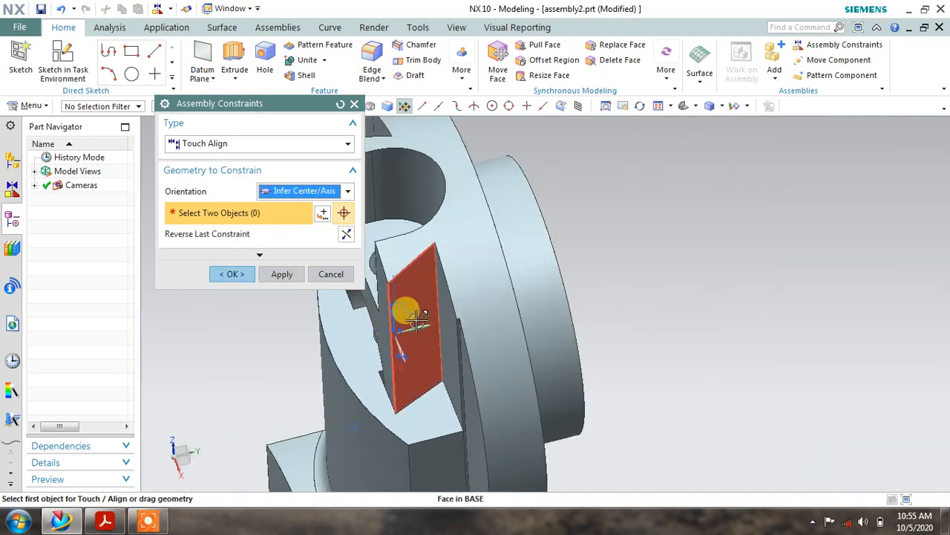
left_click(272, 275)
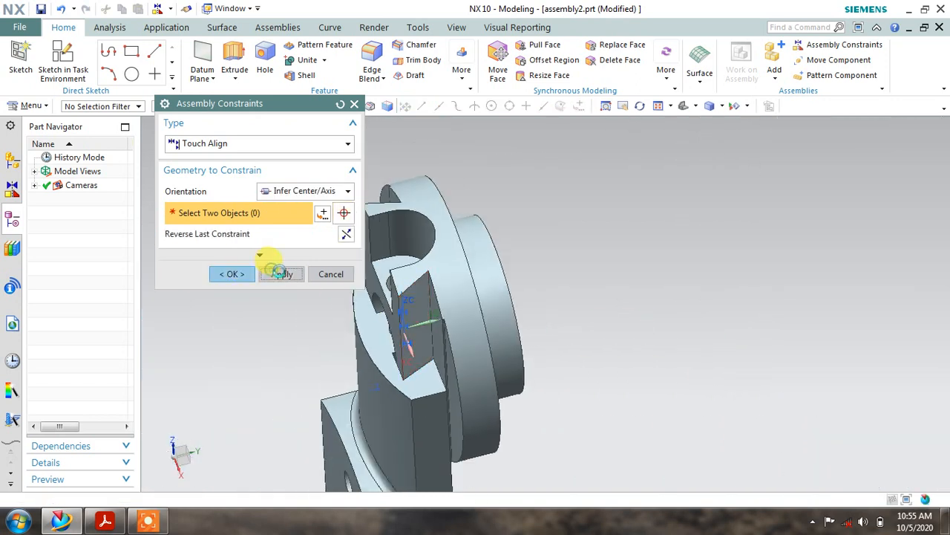
left_click(329, 274)
Slide the back plate down the base along the ZC axis to Z -105 using dynamic motion
middle_click_drag(333, 271, 486, 215)
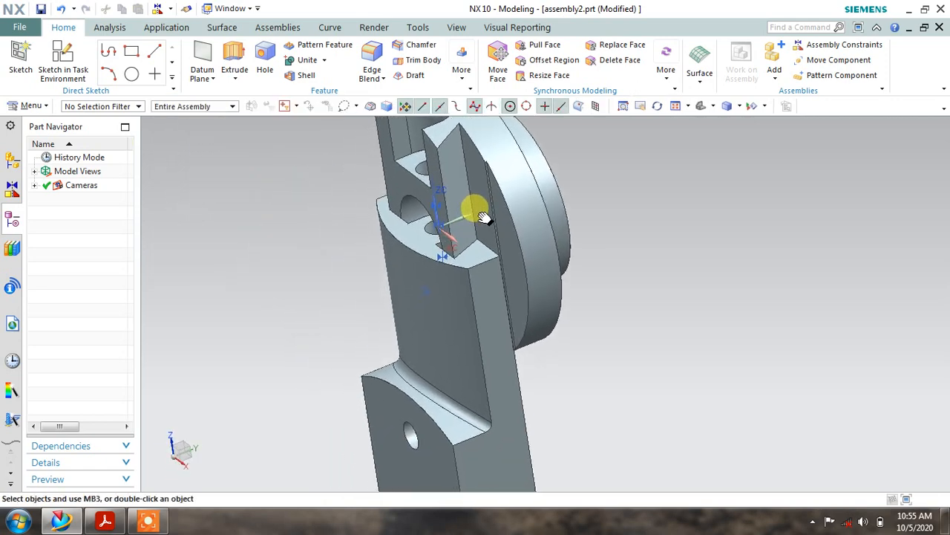
scroll(471, 204, "down", 1)
middle_click_drag(498, 171, 499, 208, "shift")
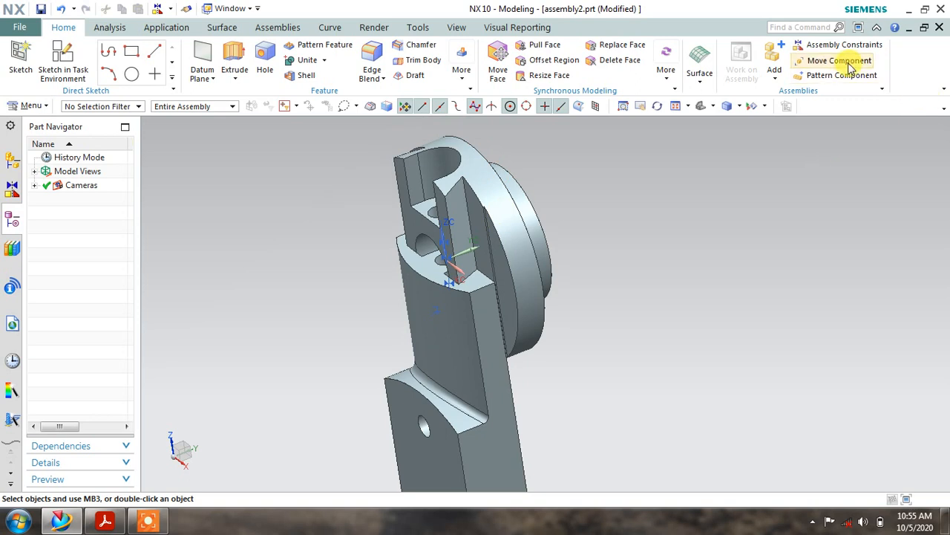
left_click(519, 206)
left_click(244, 216)
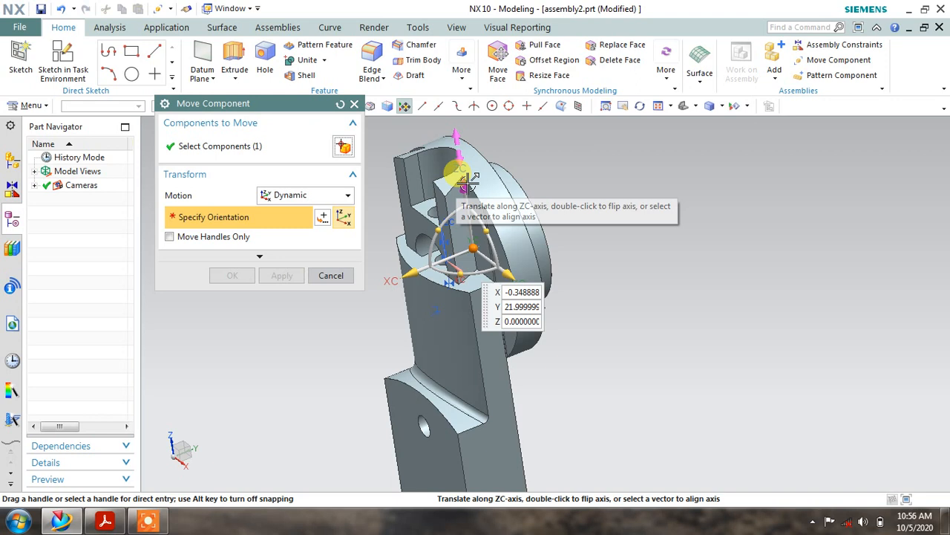
left_click_drag(468, 180, 523, 337)
middle_click_drag(489, 365, 519, 259)
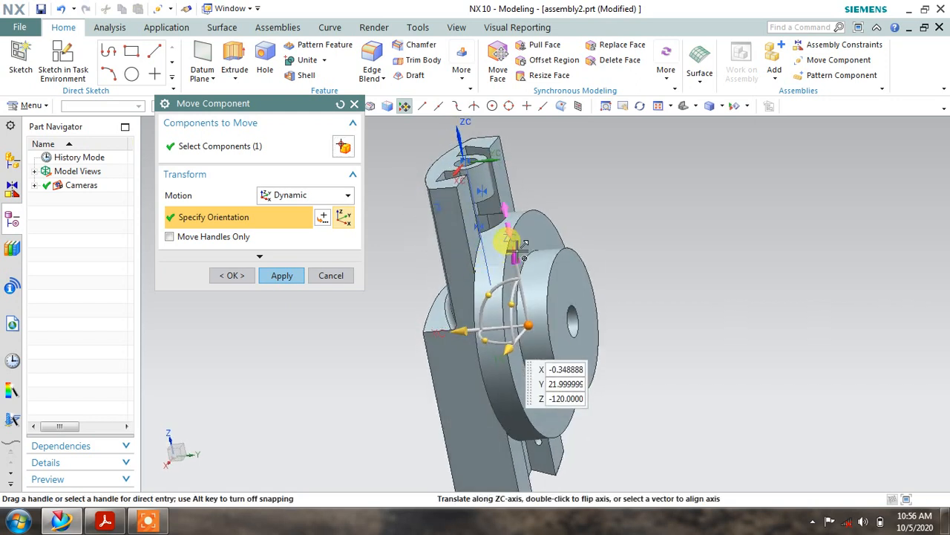
mouse_move(521, 245)
left_mouse_down()
mouse_move(512, 233)
mouse_move(515, 243)
left_mouse_up()
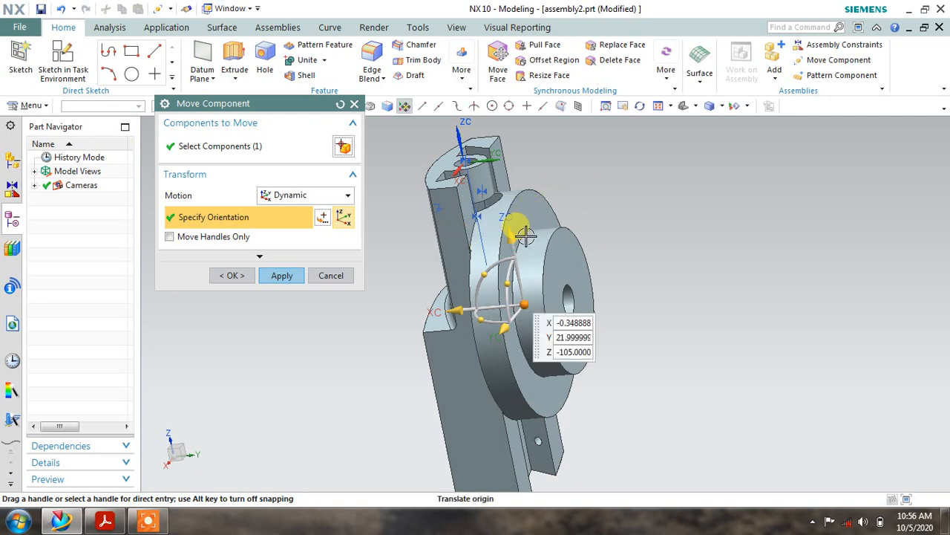
left_click(281, 276)
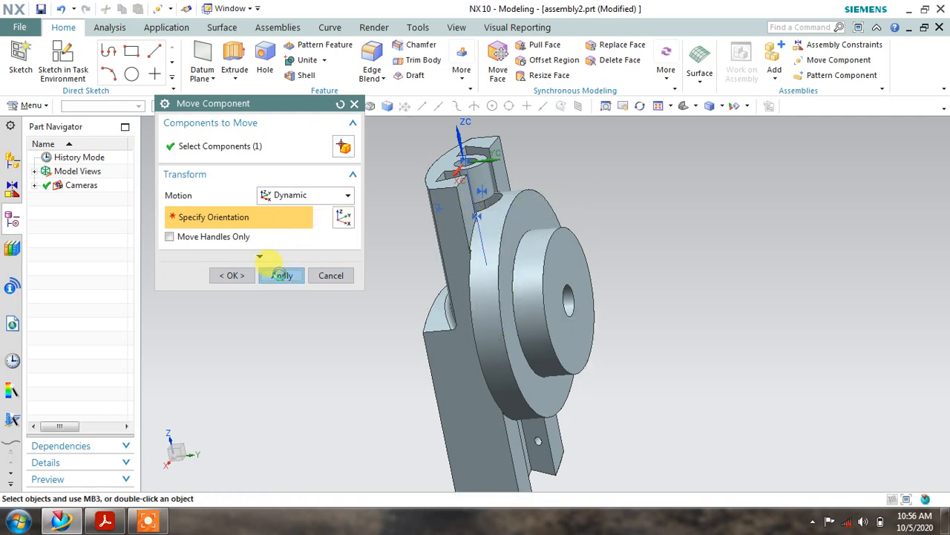
left_click(331, 275)
mouse_move(349, 272)
middle_mouse_down()
mouse_move(337, 259)
mouse_move(344, 284)
mouse_move(352, 277)
middle_mouse_up()
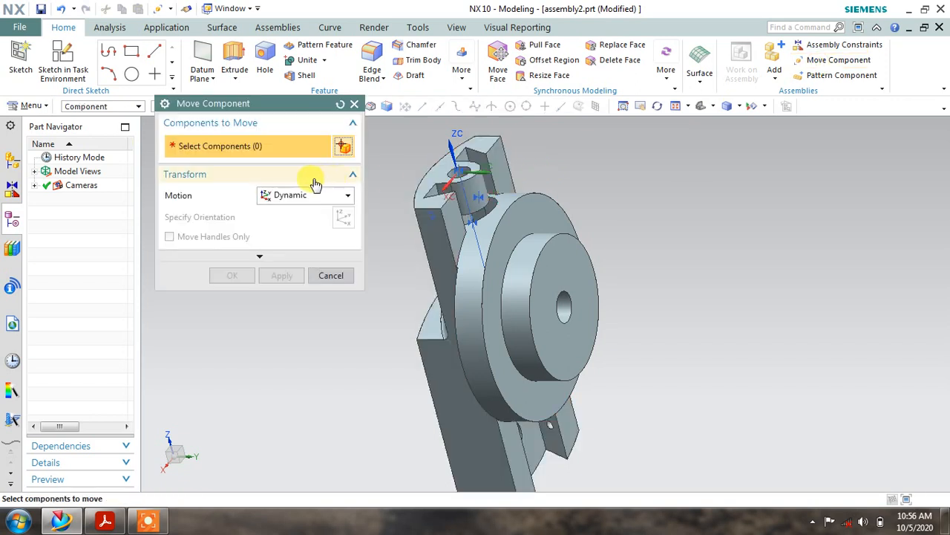
Move the back plate further down the base along the ZC axis to Z -155 using dynamic motion
left_click(577, 295)
left_click(287, 217)
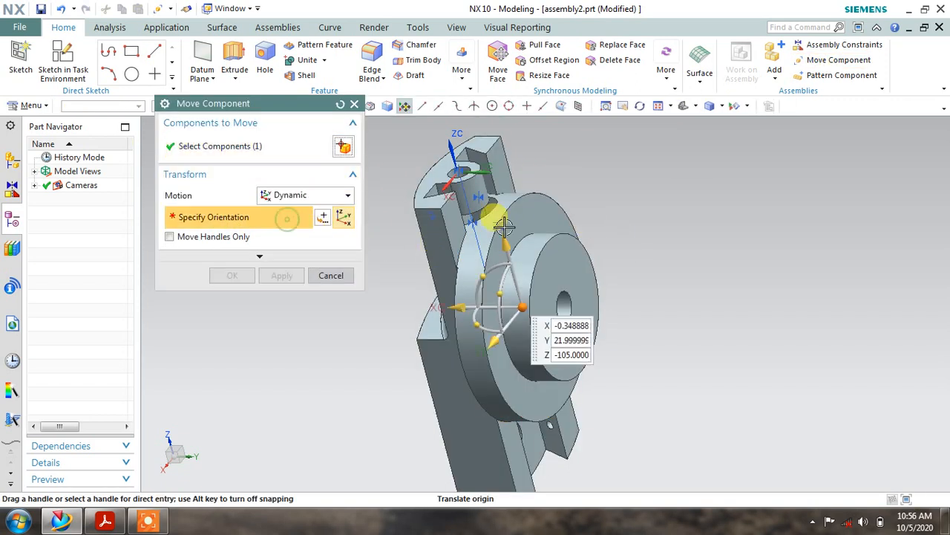
left_click_drag(526, 310, 527, 316)
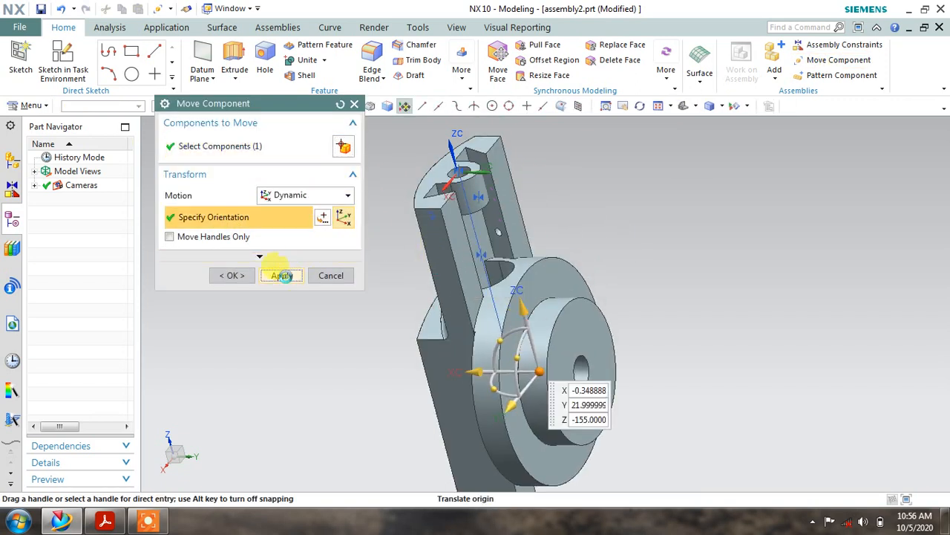
left_click(282, 276)
left_click(331, 276)
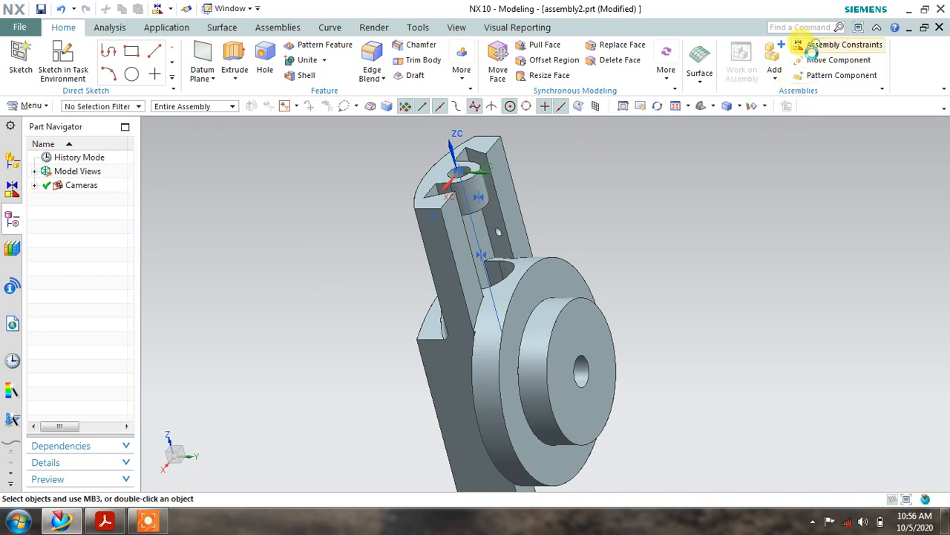
Add a Distance constraint of 40 mm between the back plate and the base's upper bore boss
left_click(811, 52)
left_click(282, 151)
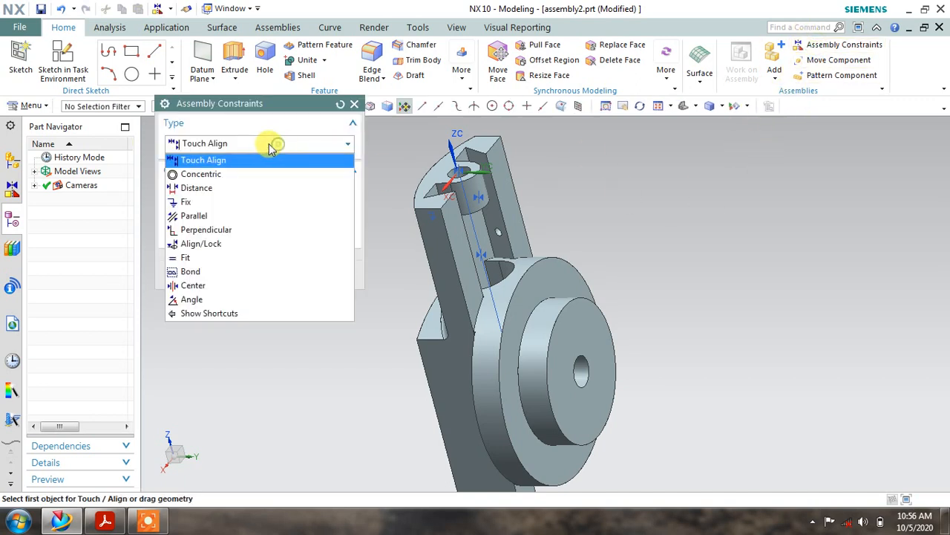
left_click(215, 188)
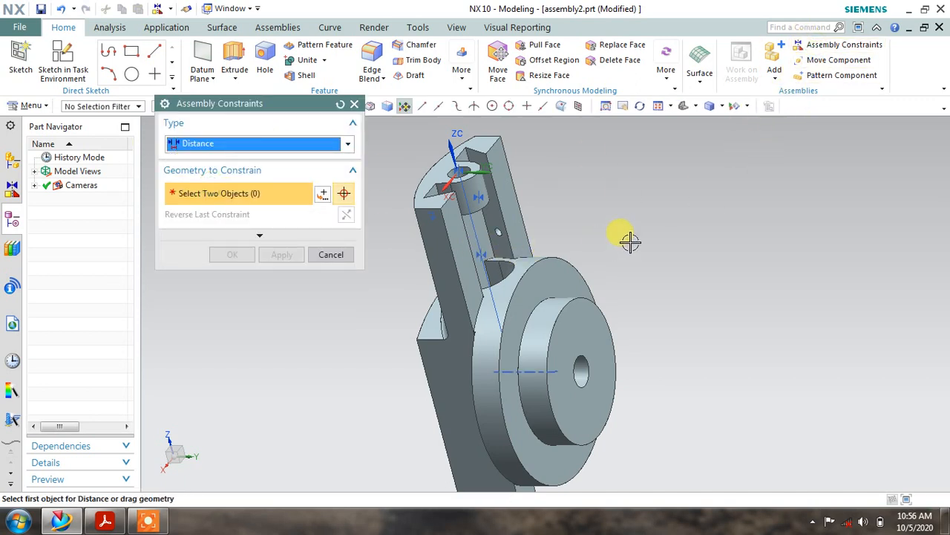
middle_click_drag(630, 240, 557, 255)
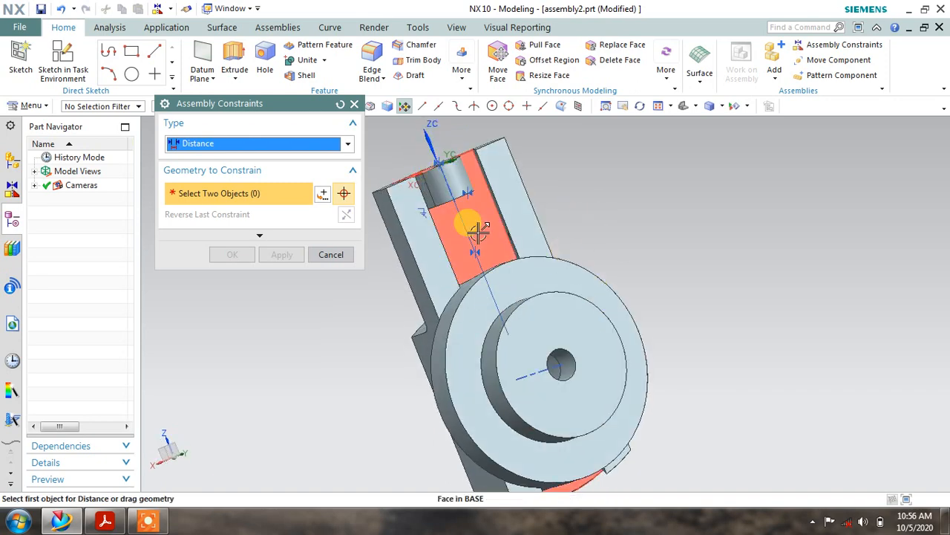
scroll(467, 230, "up", 3)
middle_click_drag(477, 236, 536, 278)
left_click(517, 334)
left_click(496, 249)
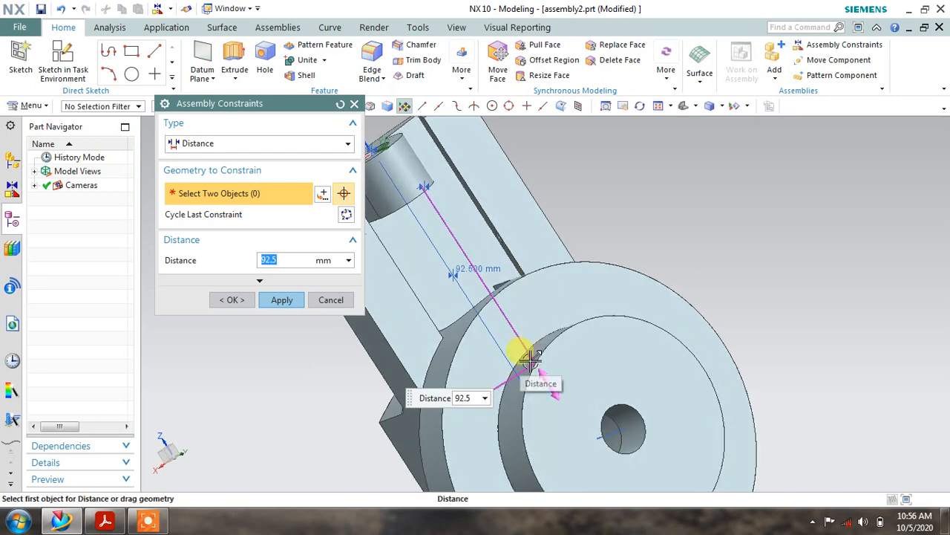
left_click_drag(525, 356, 465, 259)
middle_click_drag(429, 223, 453, 216)
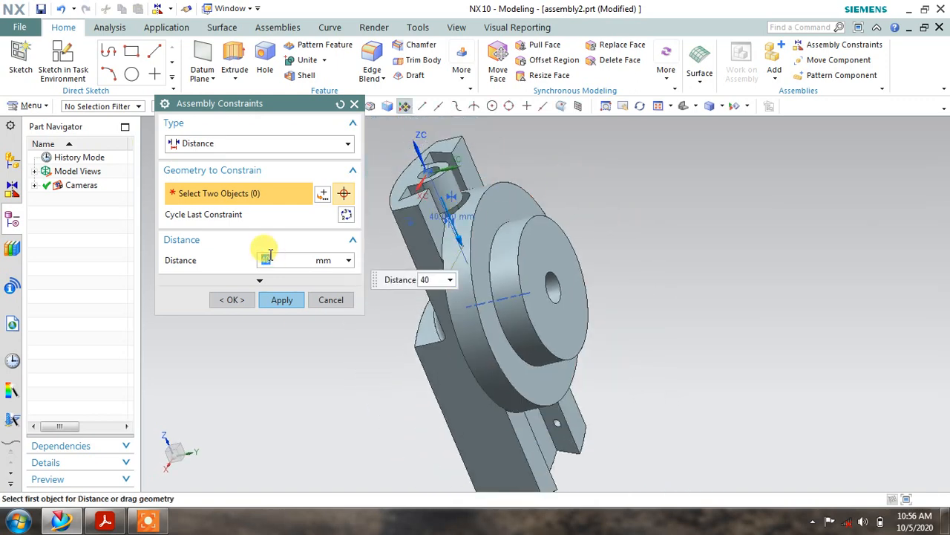
left_click(322, 254)
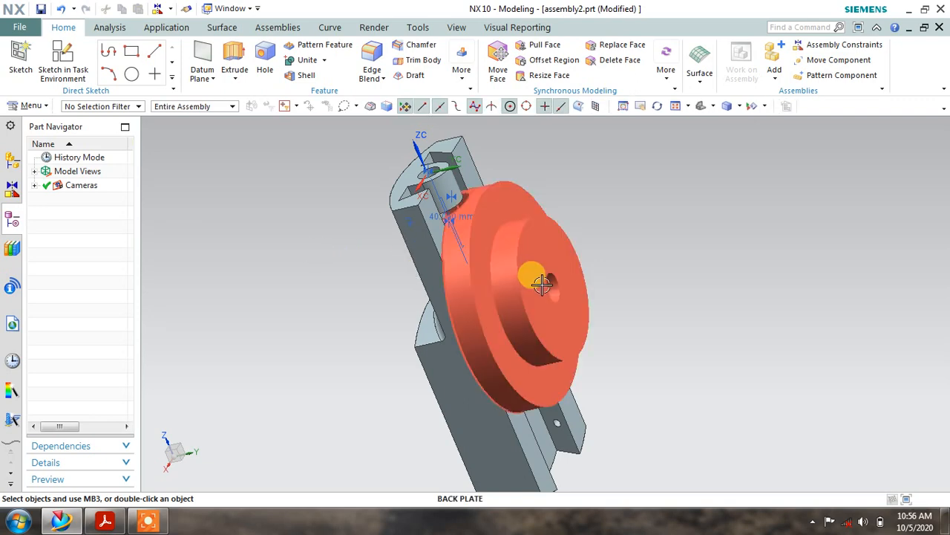
Show the hidden screw bar component in the assembly again
middle_click_drag(567, 287, 594, 289)
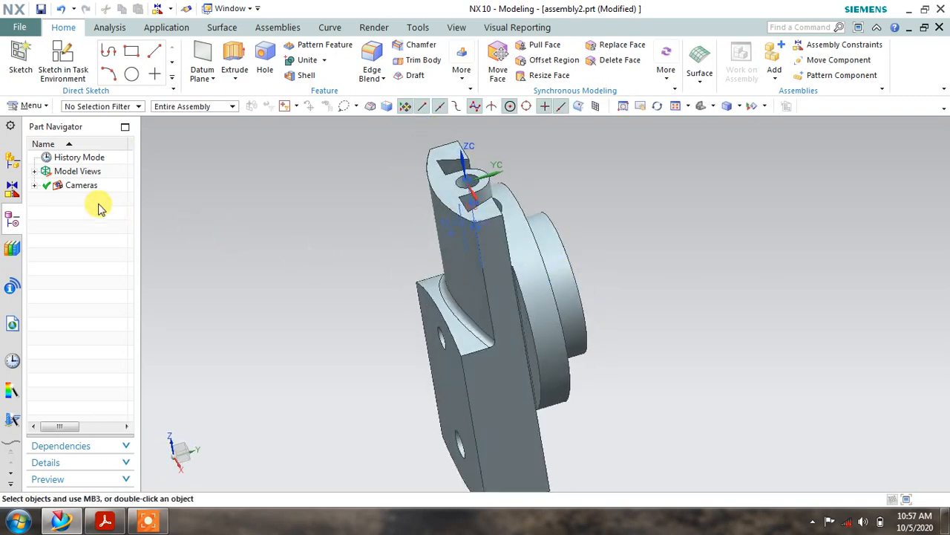
left_click(12, 190)
left_click(11, 159)
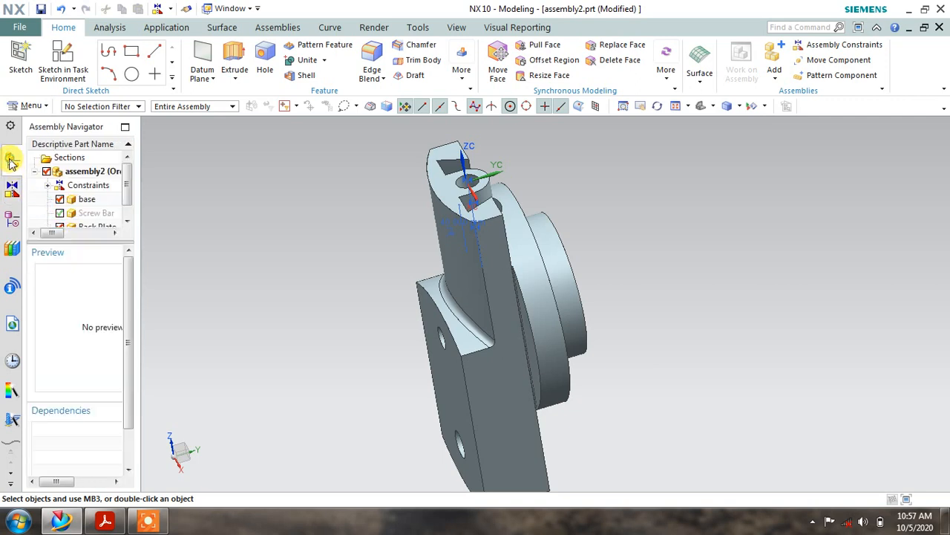
left_click(60, 213)
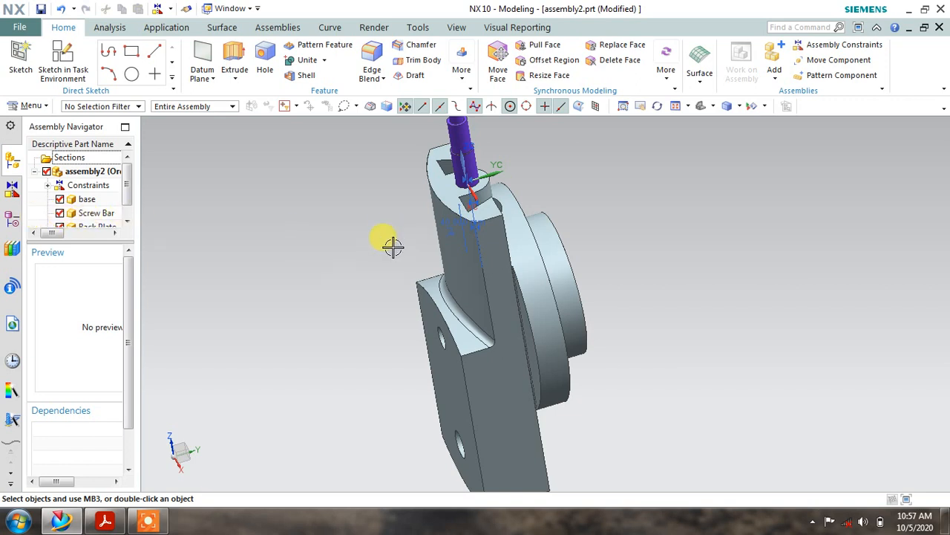
middle_click_drag(393, 247, 372, 265)
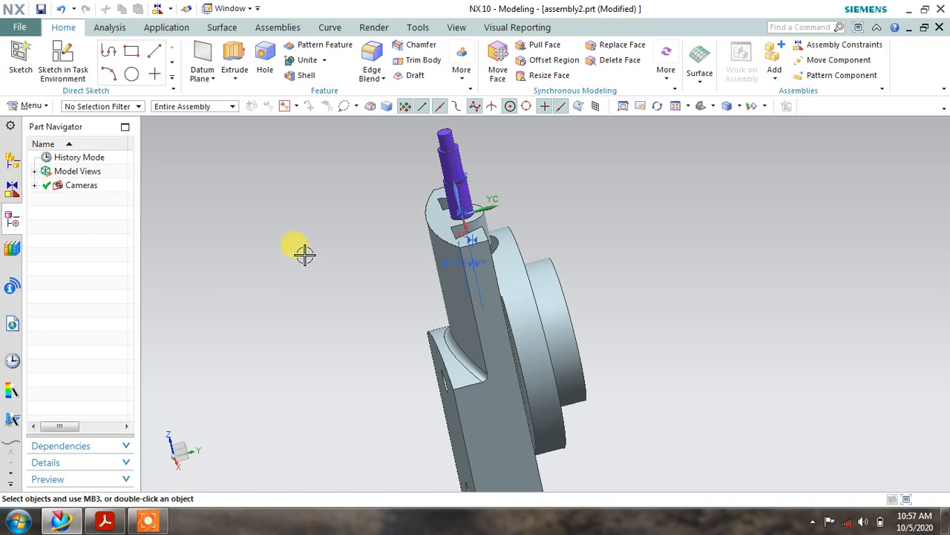
Add the Swivel plate part to the assembly with By Constraints positioning, and finish adding components
middle_click_drag(305, 255, 663, 345)
scroll(309, 245, "down", 2)
scroll(309, 243, "up", 1)
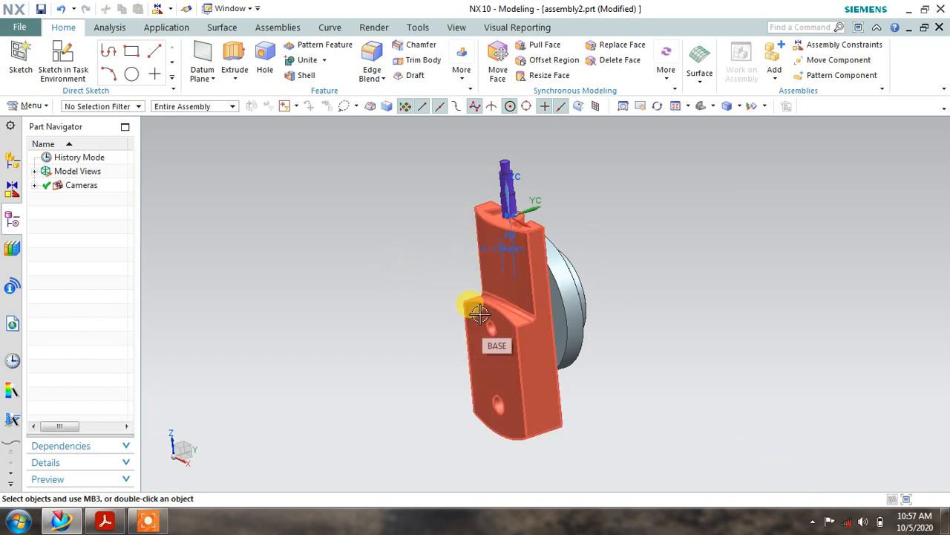
middle_click_drag(475, 300, 471, 265)
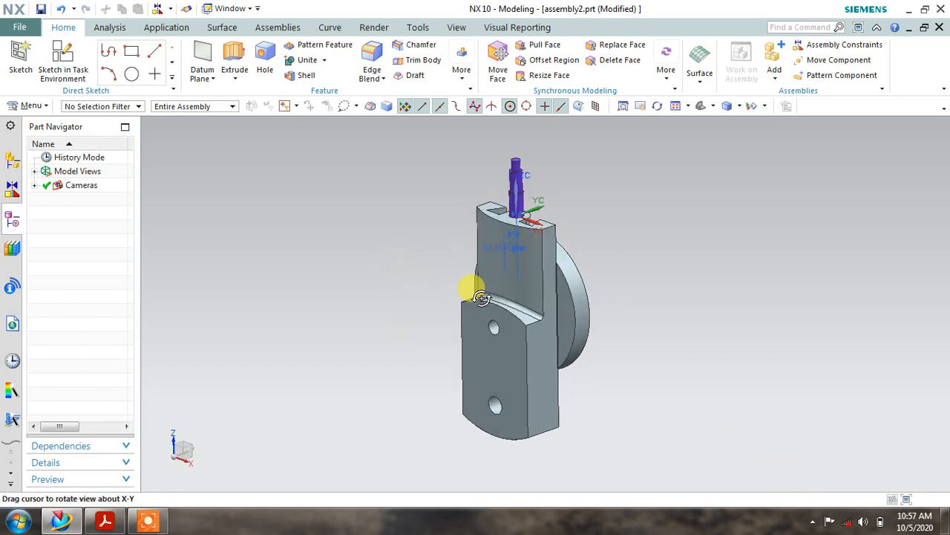
left_click(773, 59)
left_click(343, 362)
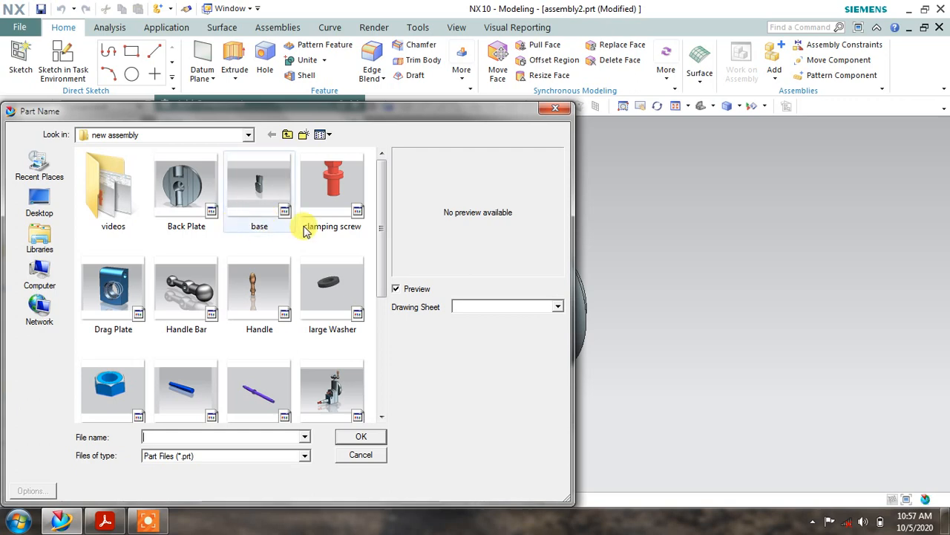
left_click_drag(383, 233, 384, 350)
left_click(236, 312)
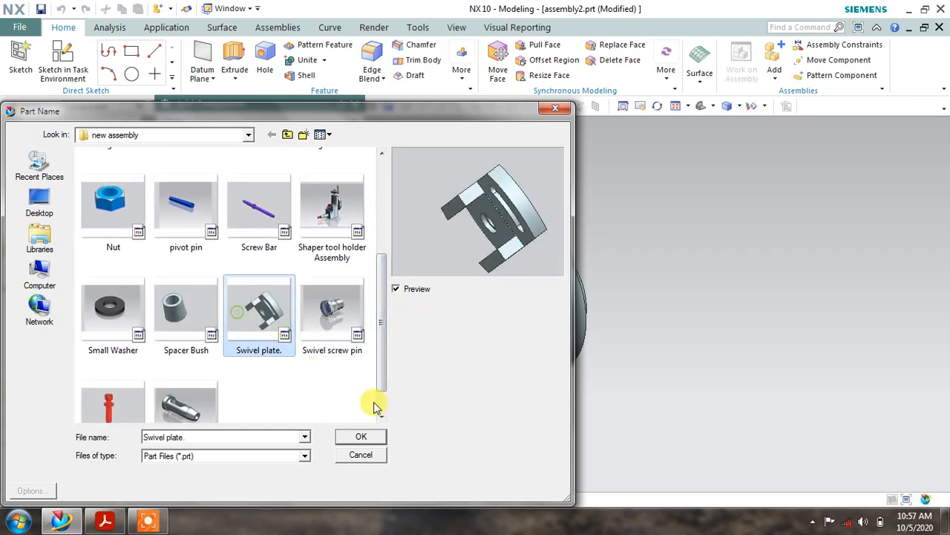
left_click(362, 439)
left_click_drag(832, 397, 786, 373)
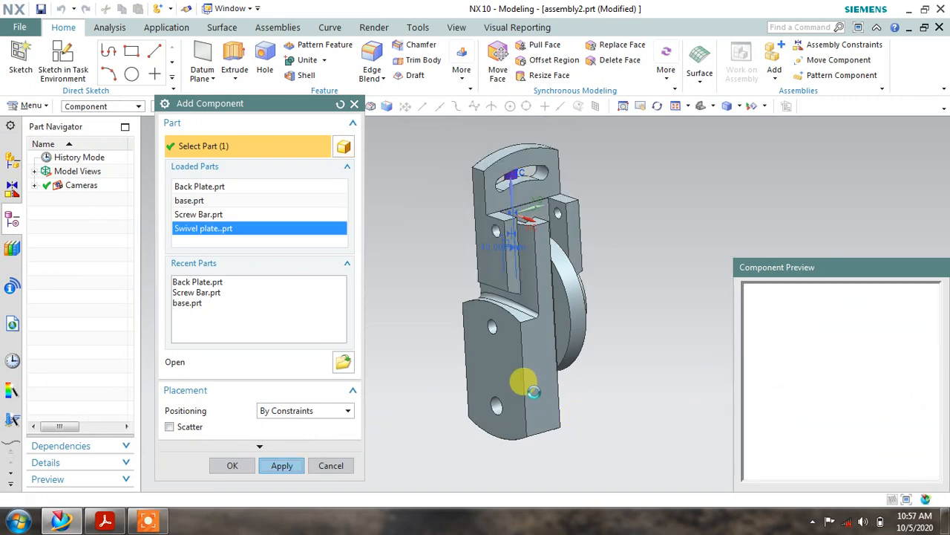
middle_click(522, 386)
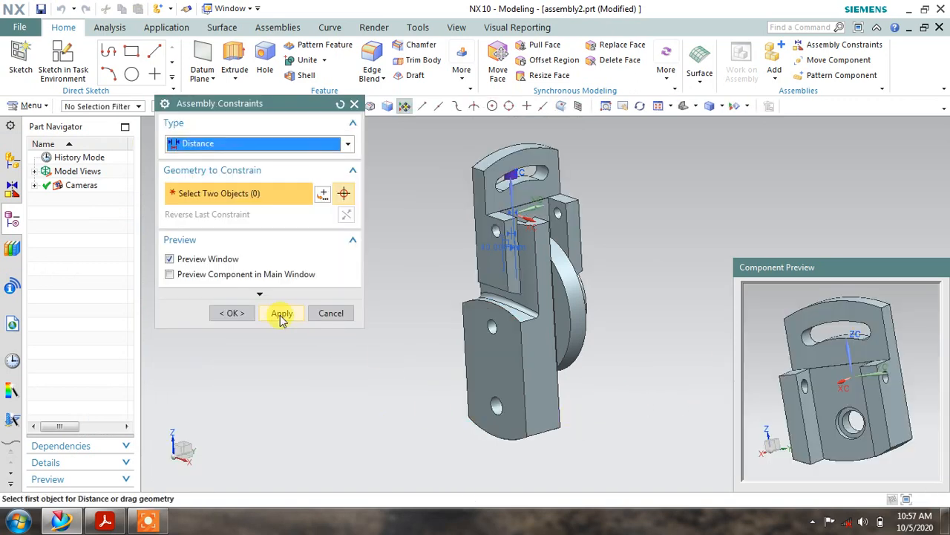
left_click(240, 313)
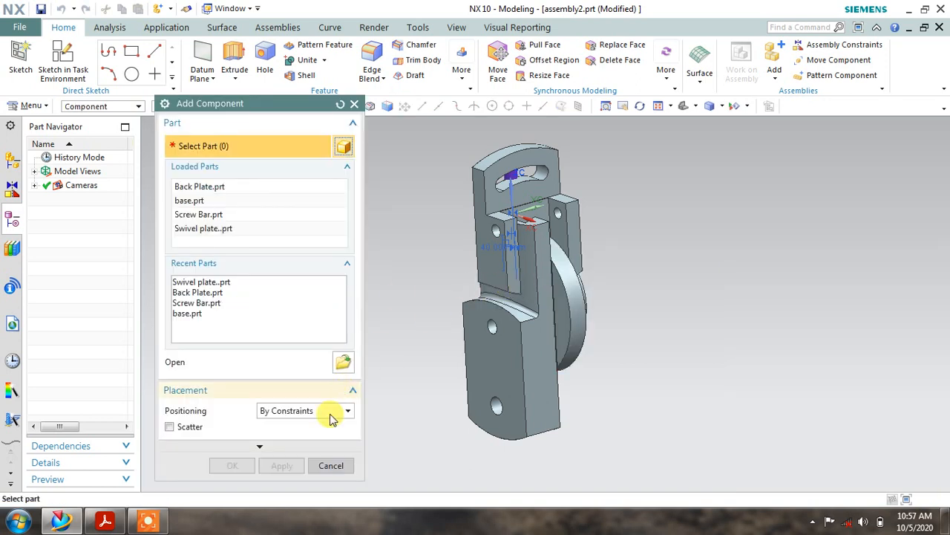
left_click(331, 464)
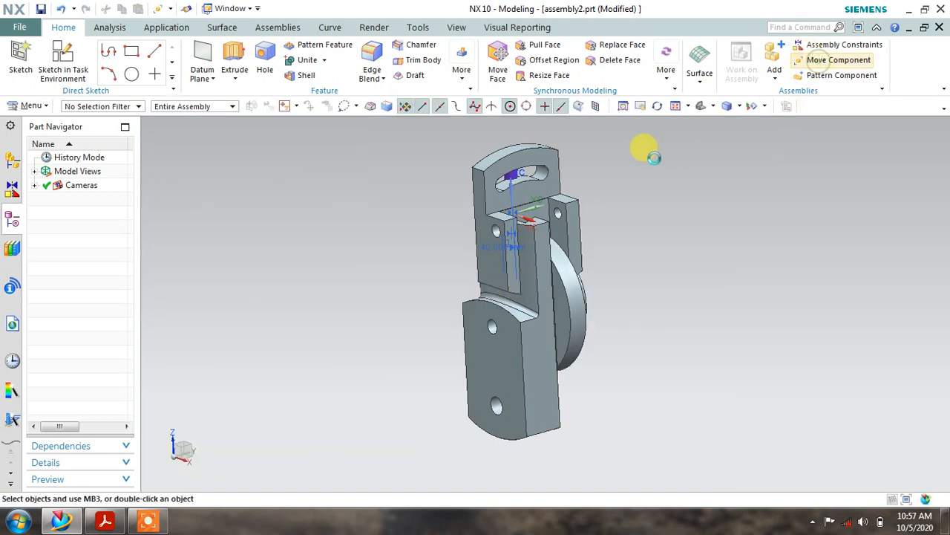
Move the swivel plate clear of the base to Y -195 and rotate it -90° about its ZC axis using dynamic motion
left_click(545, 190)
left_click(255, 216)
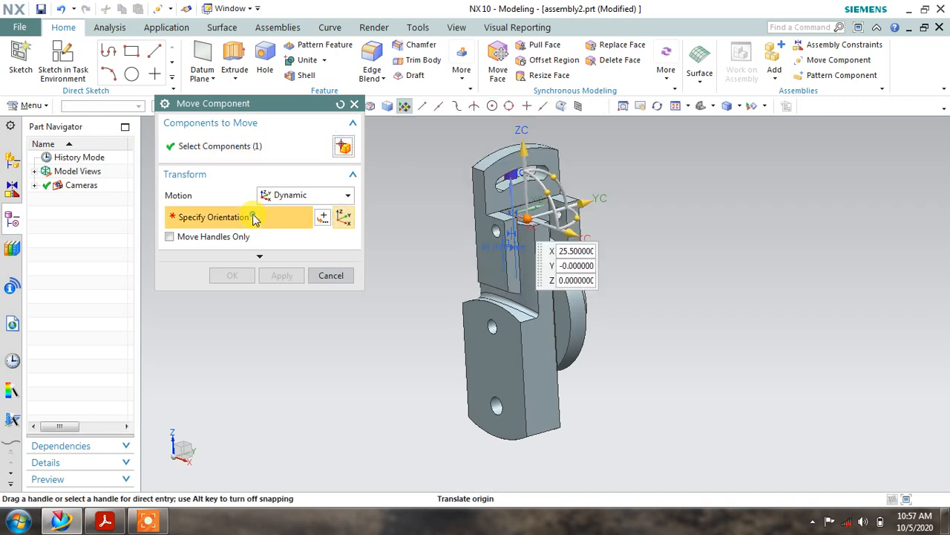
left_click_drag(493, 235, 382, 260)
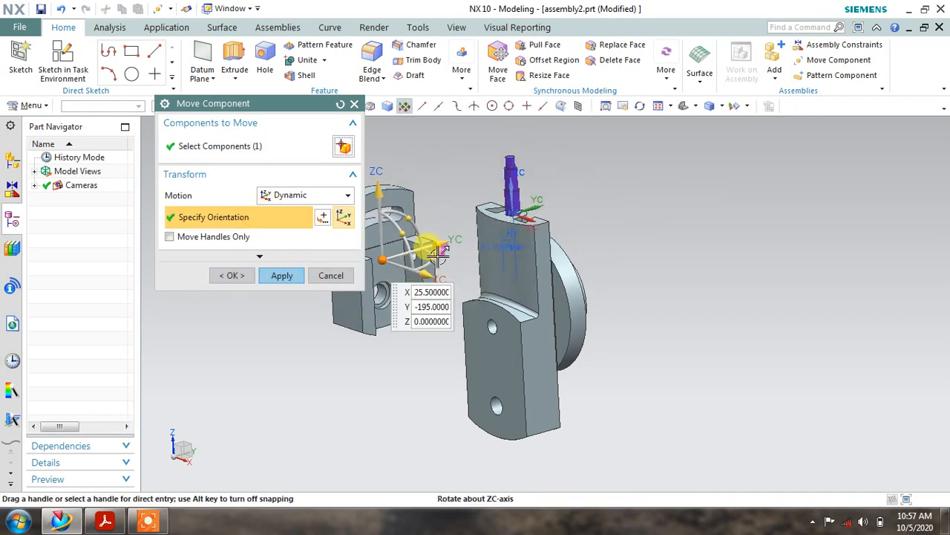
left_click_drag(436, 257, 387, 313)
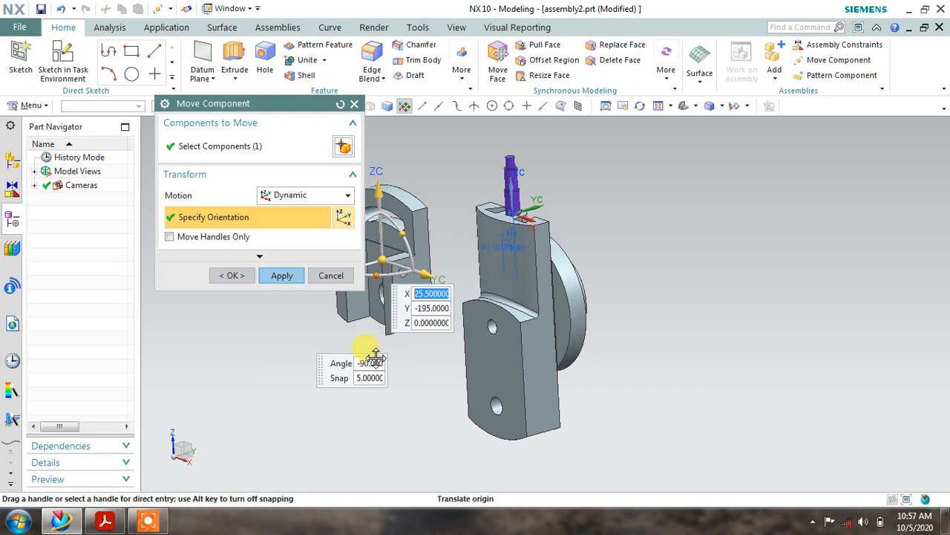
left_click(303, 278)
left_click(331, 276)
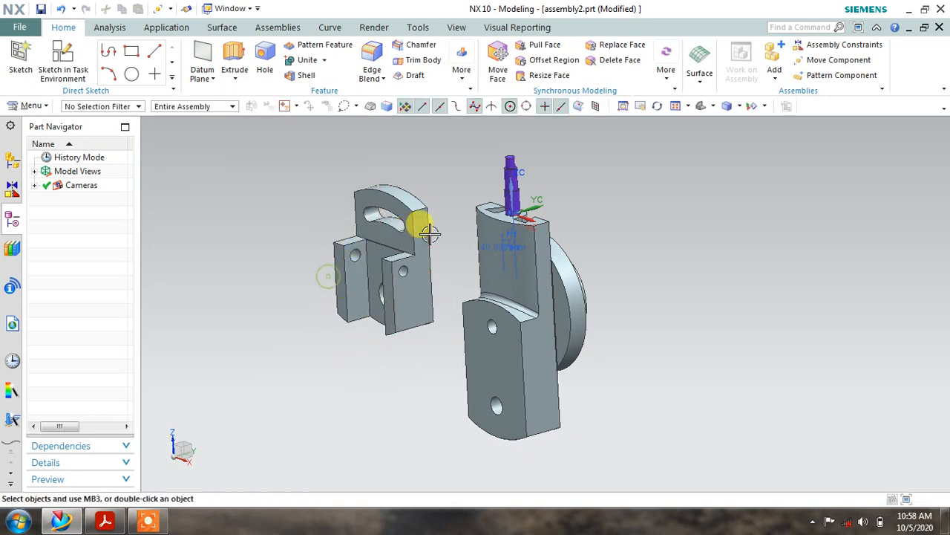
scroll(451, 237, "down", 2)
middle_click_drag(521, 321, 619, 186)
left_click(823, 47)
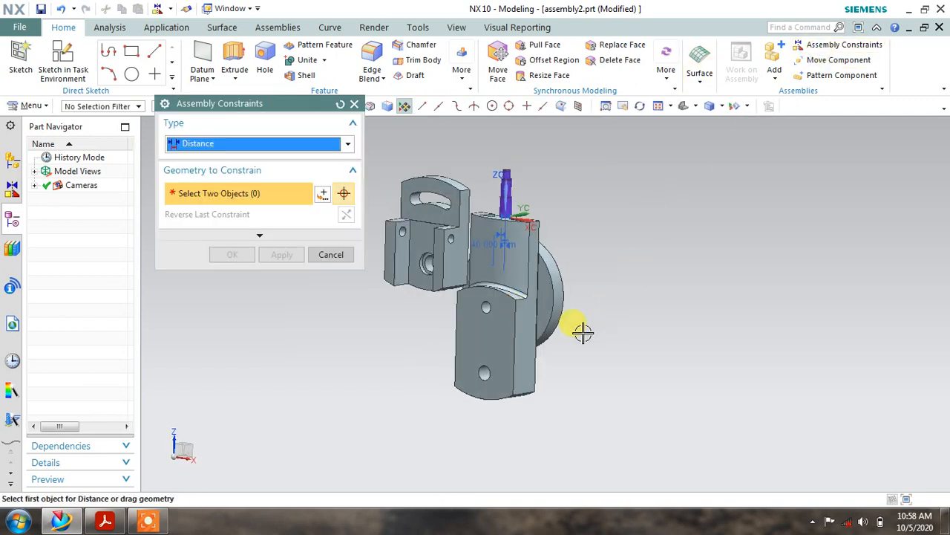
scroll(439, 372, "up", 4)
left_click(572, 360)
scroll(570, 359, "down", 4)
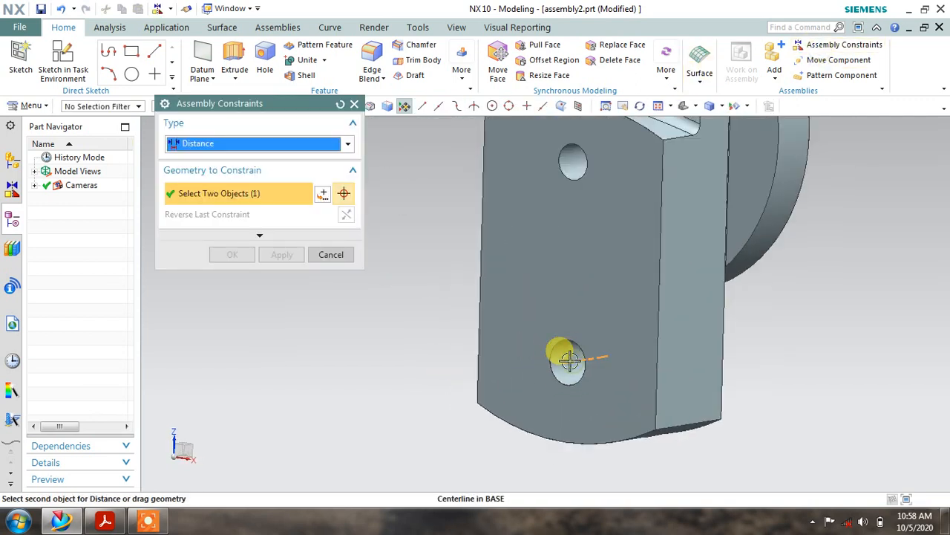
scroll(568, 356, "up", 2)
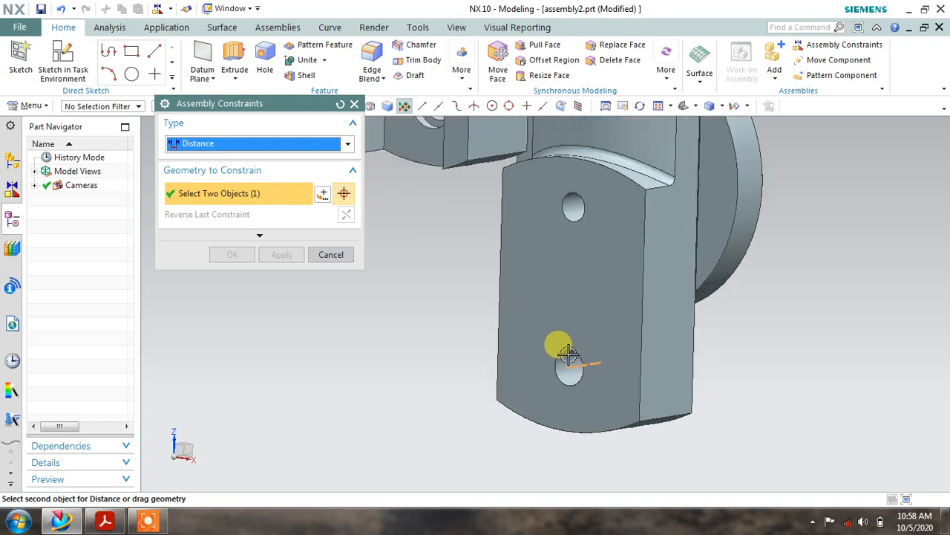
middle_click_drag(525, 208, 583, 339, "shift")
scroll(484, 251, "up", 2)
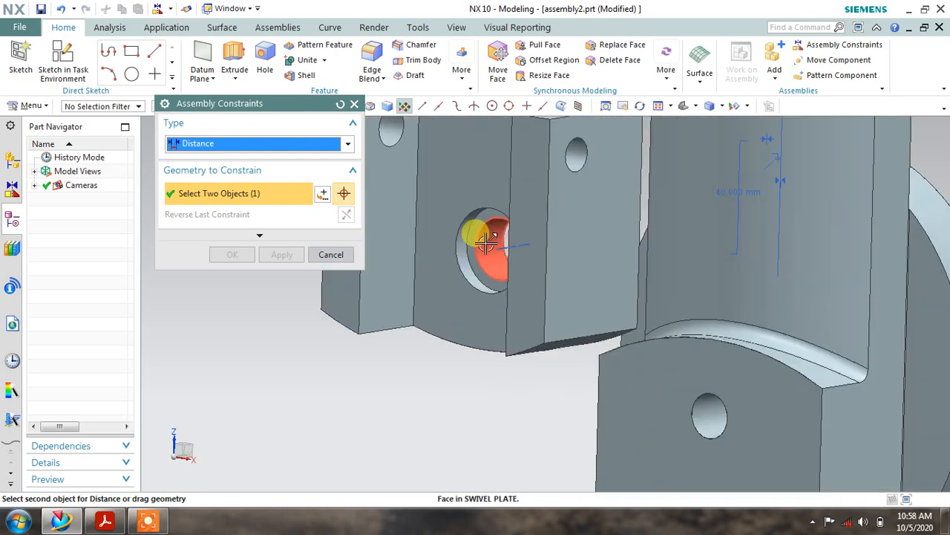
left_click(483, 245)
scroll(485, 243, "down", 4)
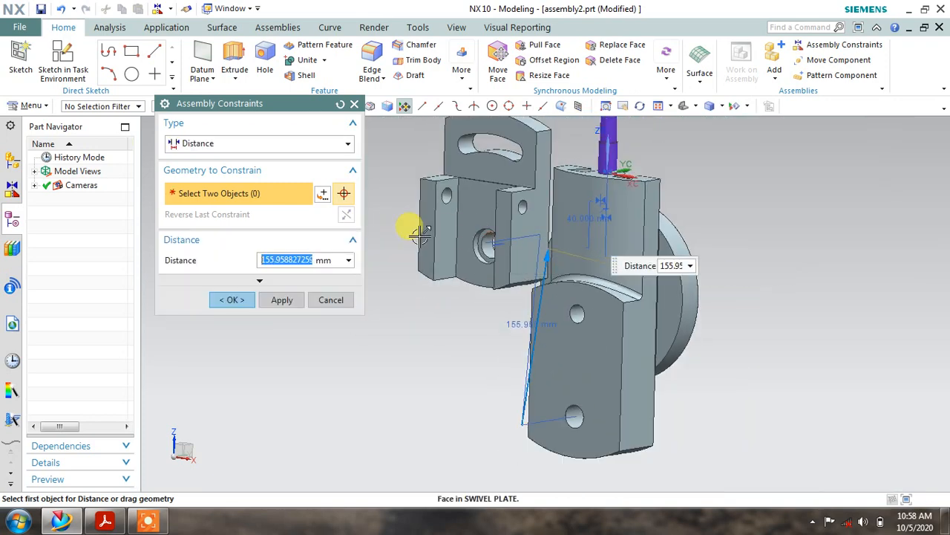
left_click(223, 146)
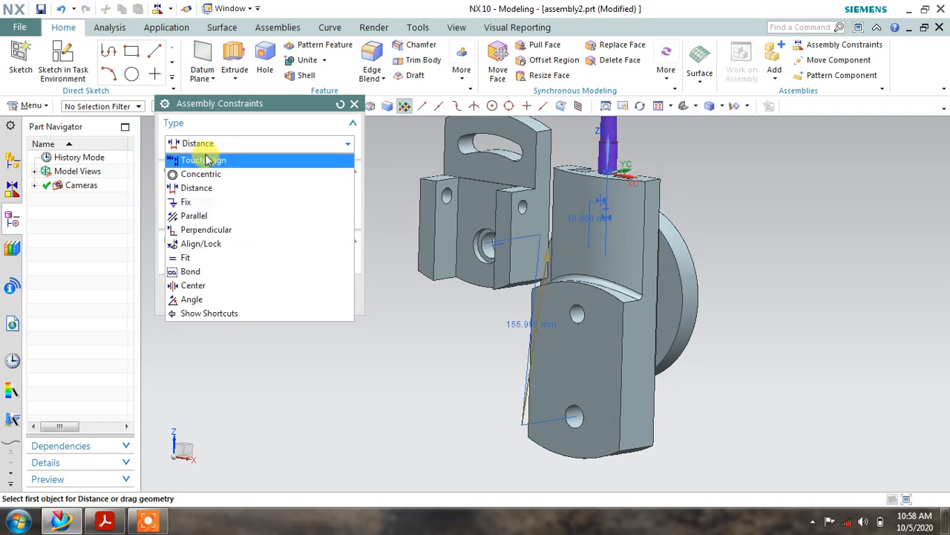
left_click(202, 159)
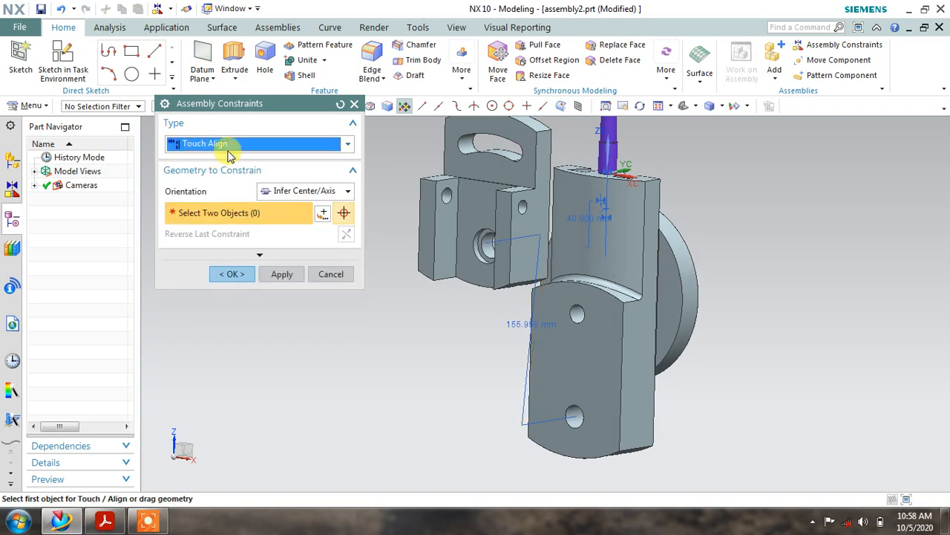
left_click(331, 274)
left_click(385, 283)
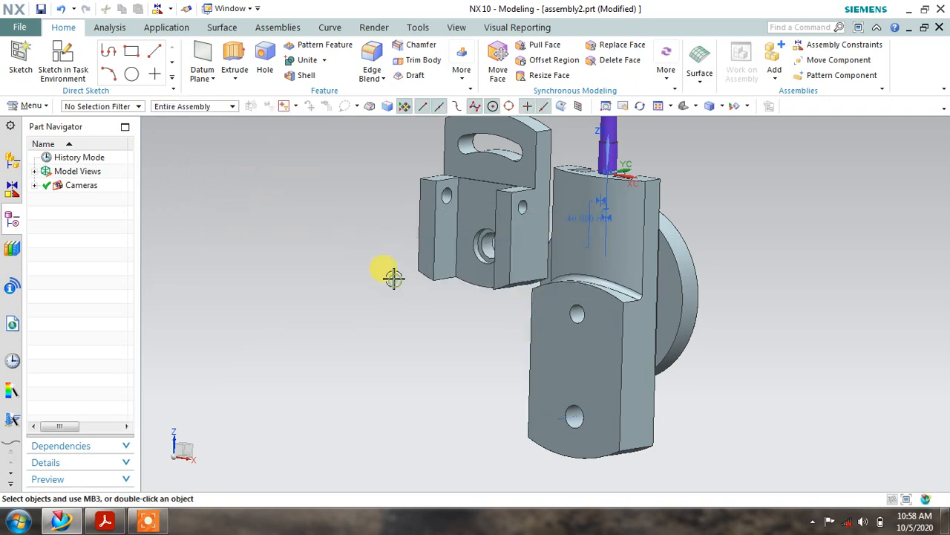
Add a Touch Align constraint with Infer Center/Axis between the base's lower hole and the swivel plate's central bore
left_click(802, 45)
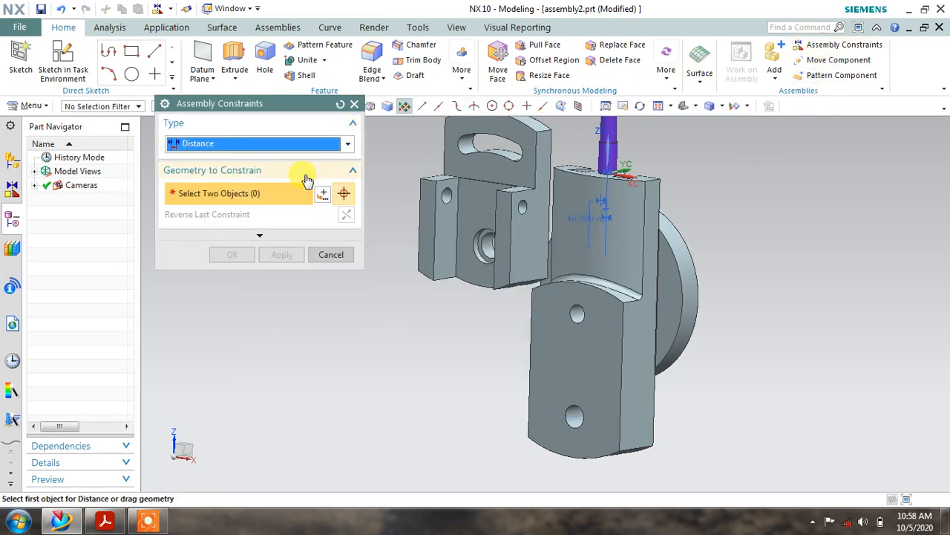
left_click(268, 144)
left_click(221, 160)
left_click(299, 191)
left_click(295, 193)
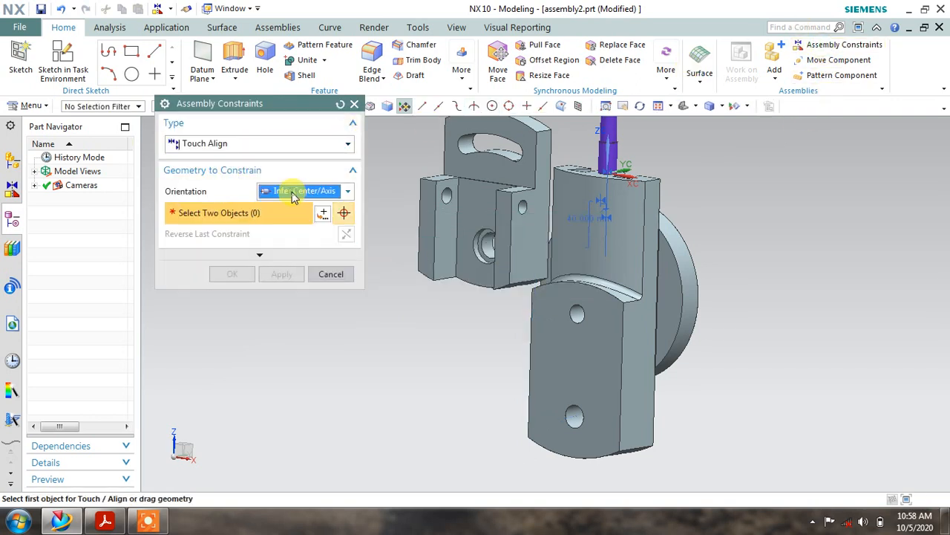
scroll(453, 383, "up", 3)
left_click(683, 437)
scroll(683, 438, "down", 2)
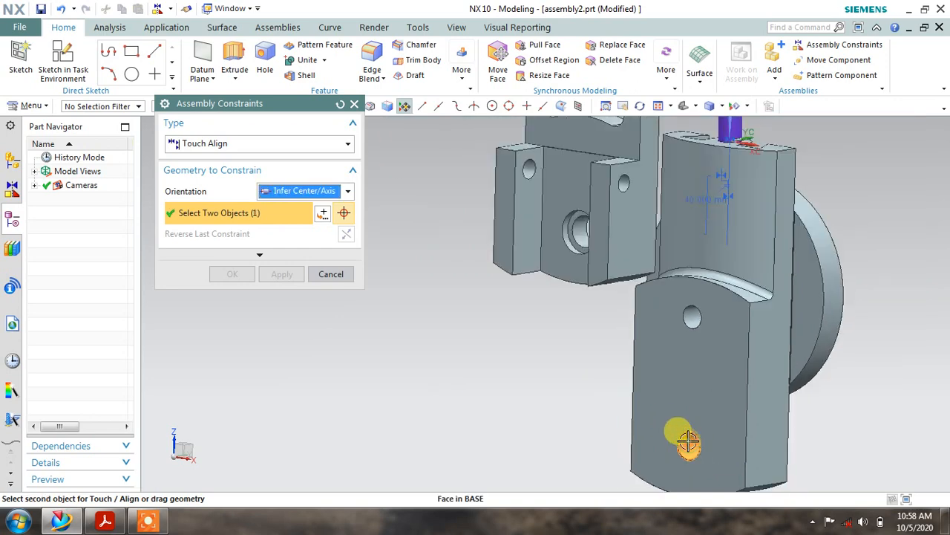
scroll(580, 258, "up", 3)
left_click(615, 276)
scroll(626, 287, "down", 5)
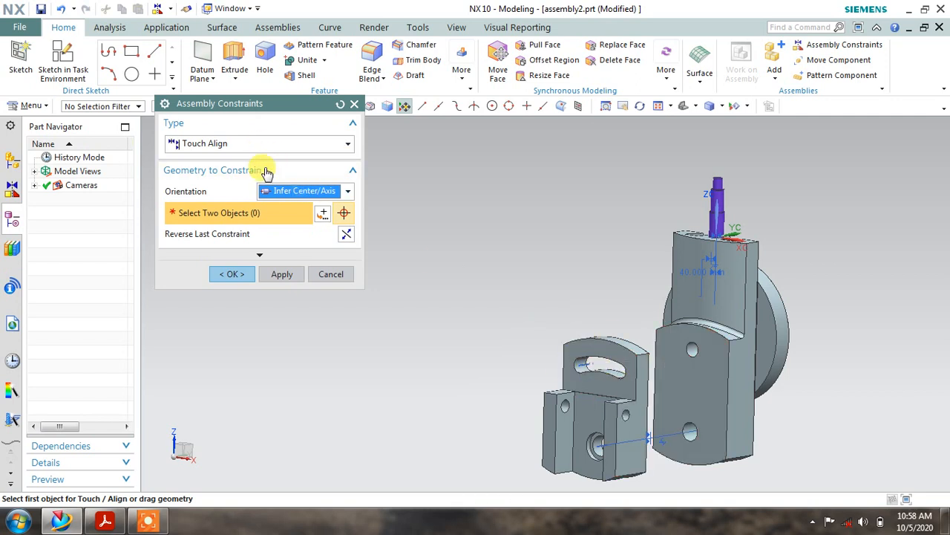
Add a Touch constraint between the swivel plate and the base's flat front face
left_click(271, 191)
left_click(276, 222)
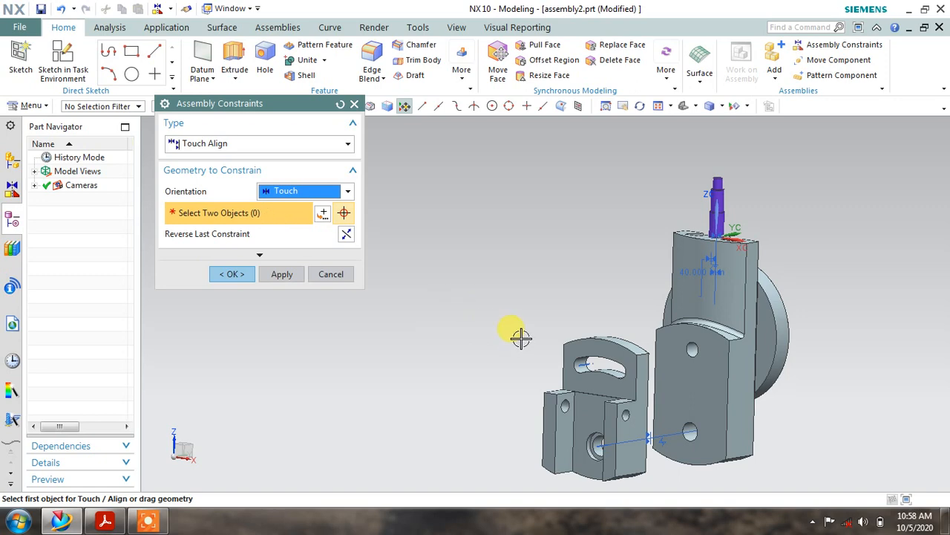
middle_click_drag(502, 324, 547, 360)
left_click(604, 374)
left_click(713, 379)
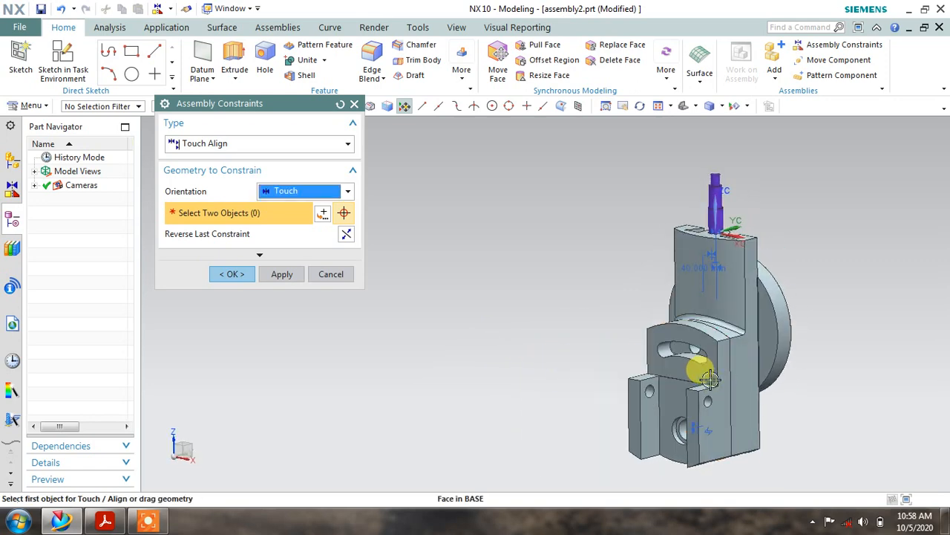
Align the swivel plate's side face with the base's adjacent side face, and close the assembly constraints
scroll(790, 420, "up", 2)
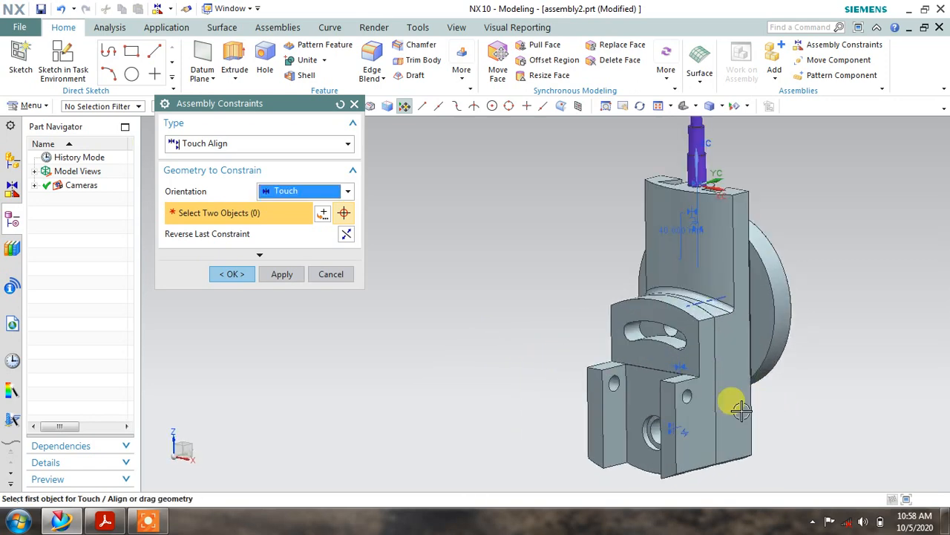
left_click(298, 191)
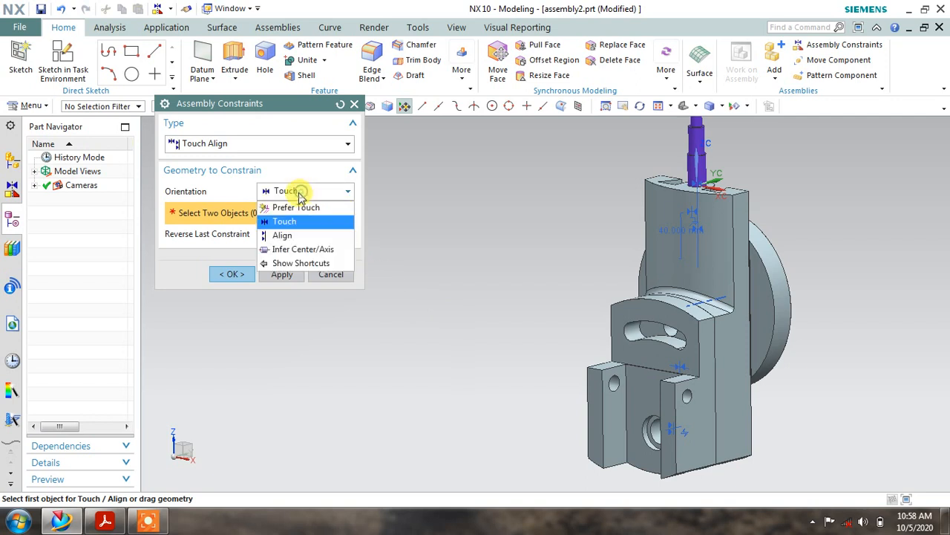
left_click(281, 236)
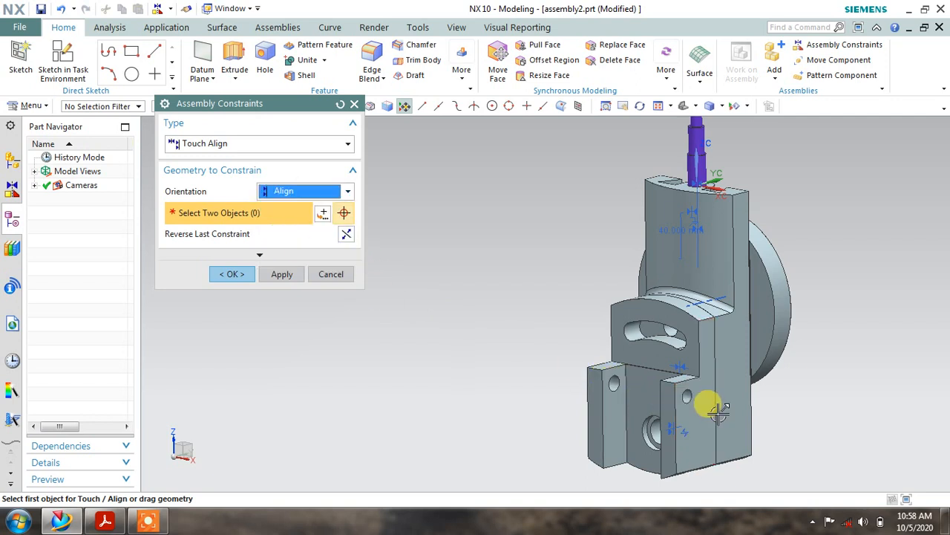
left_click(707, 398)
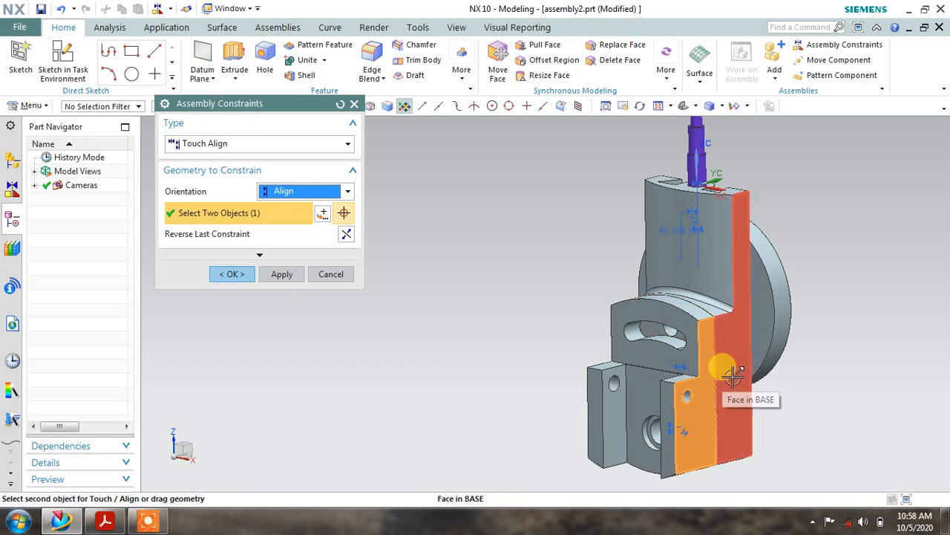
left_click(731, 379)
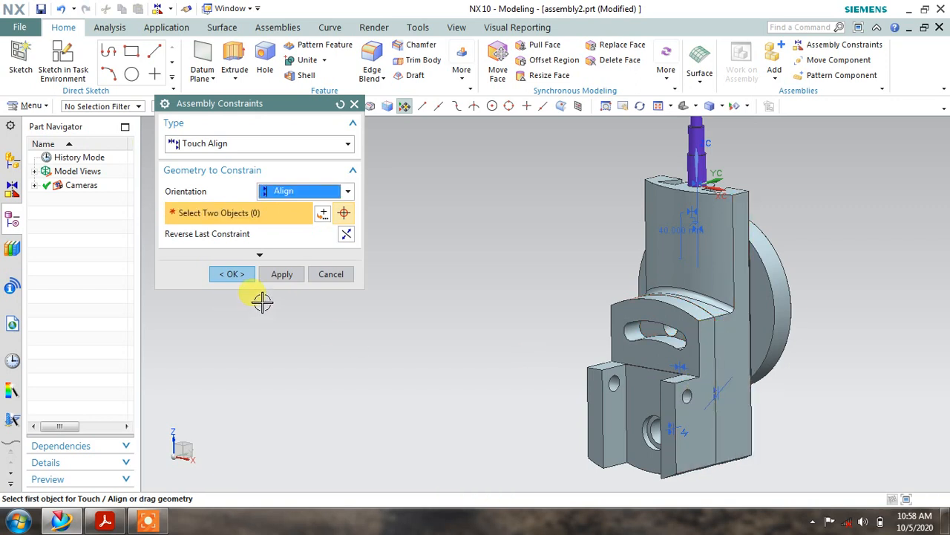
left_click(332, 274)
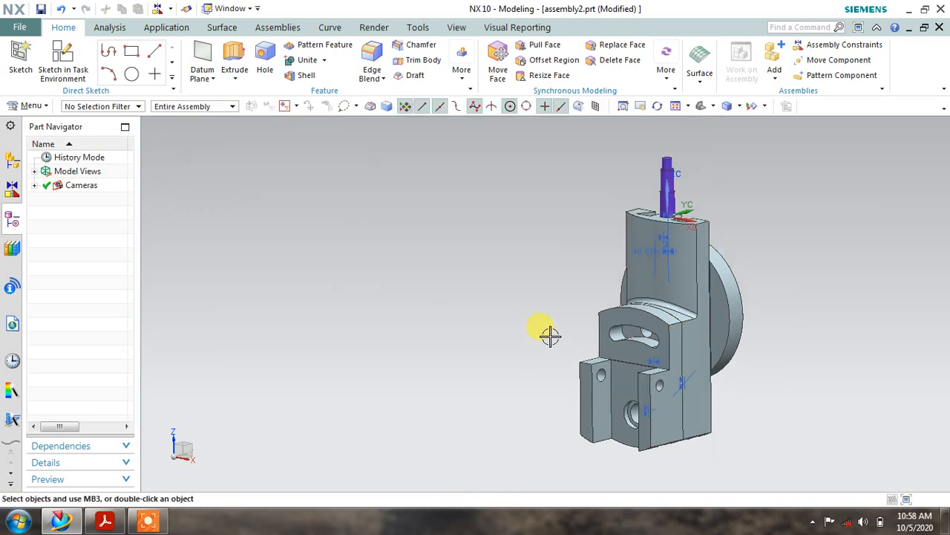
Make the base the work part in the assembly and open its Sketch (4), SKETCH_001, for inspection
middle_click_drag(556, 327, 633, 334)
scroll(633, 335, "up", 5)
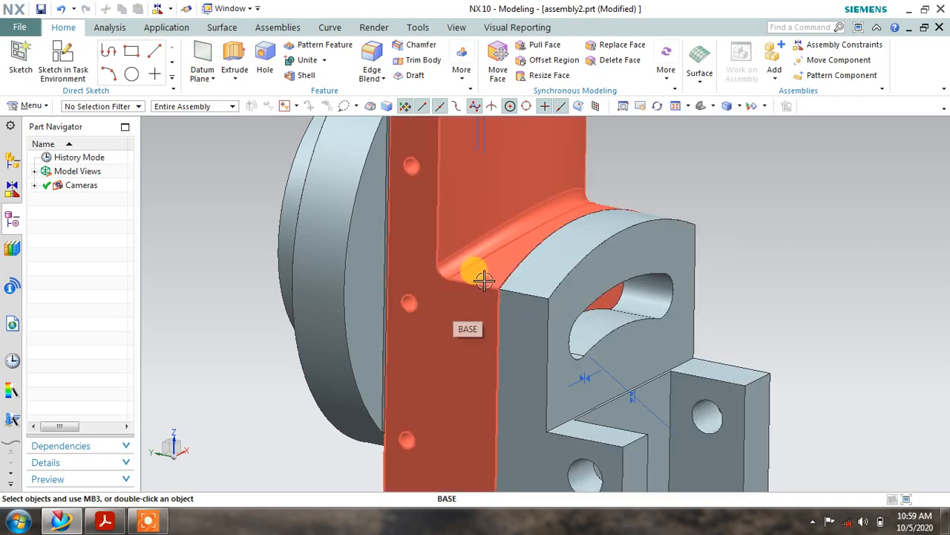
scroll(478, 309, "down", 1)
scroll(476, 307, "up", 1)
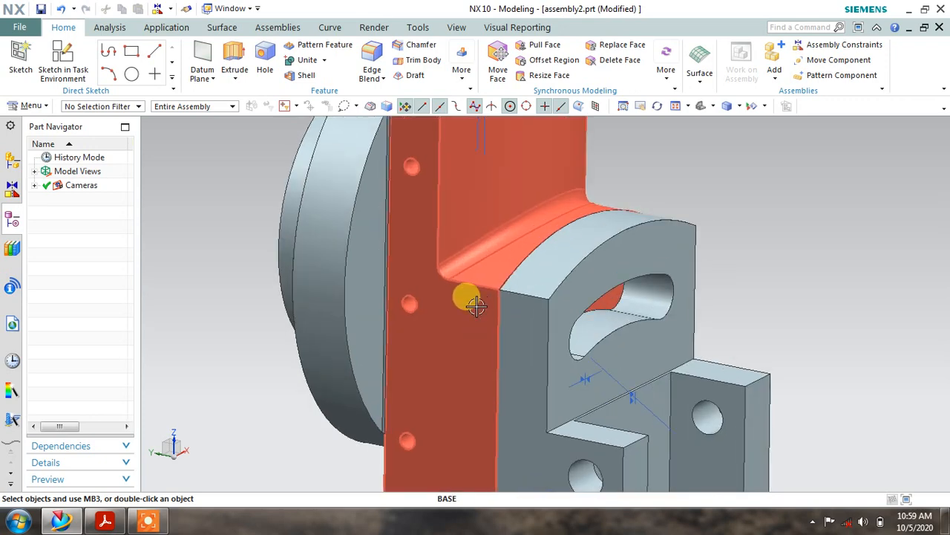
scroll(475, 304, "down", 1)
middle_click_drag(473, 300, 468, 244, "shift")
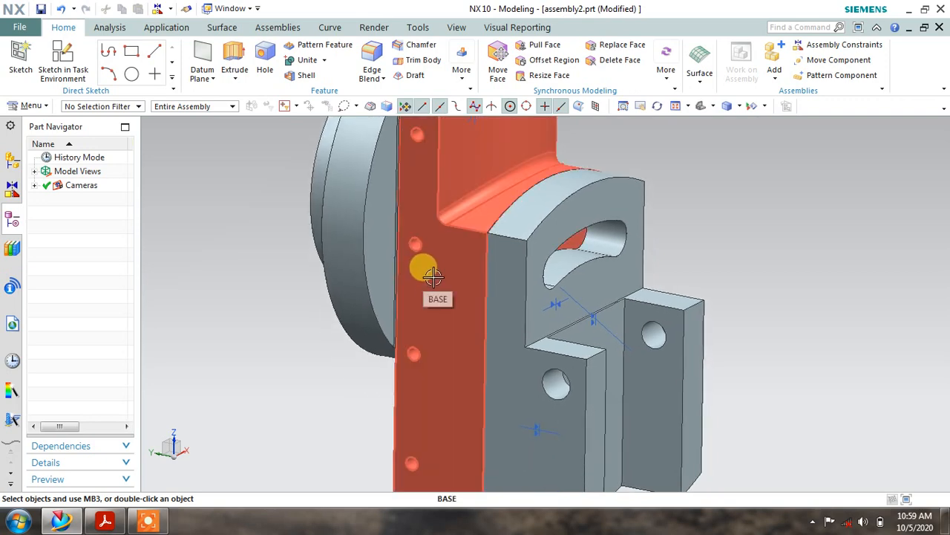
double_click(434, 276)
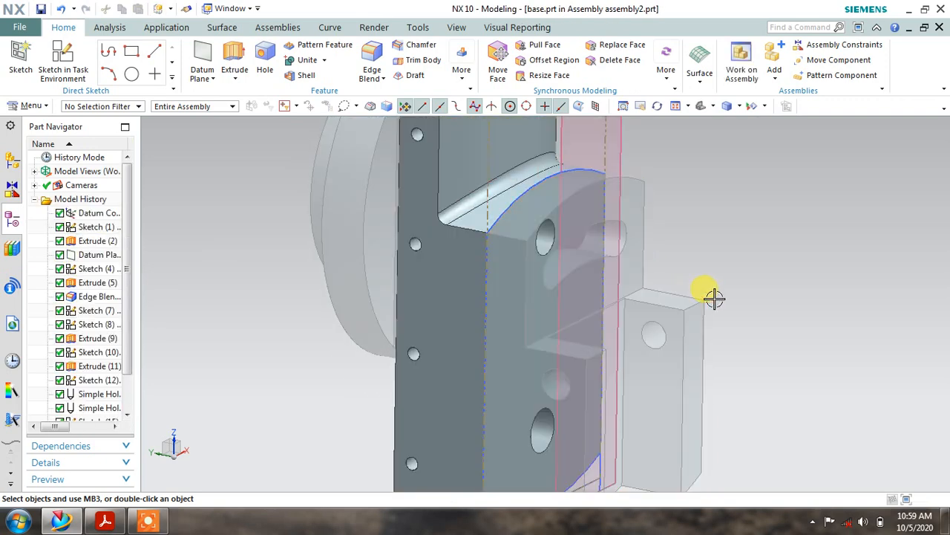
middle_click_drag(724, 282, 647, 336)
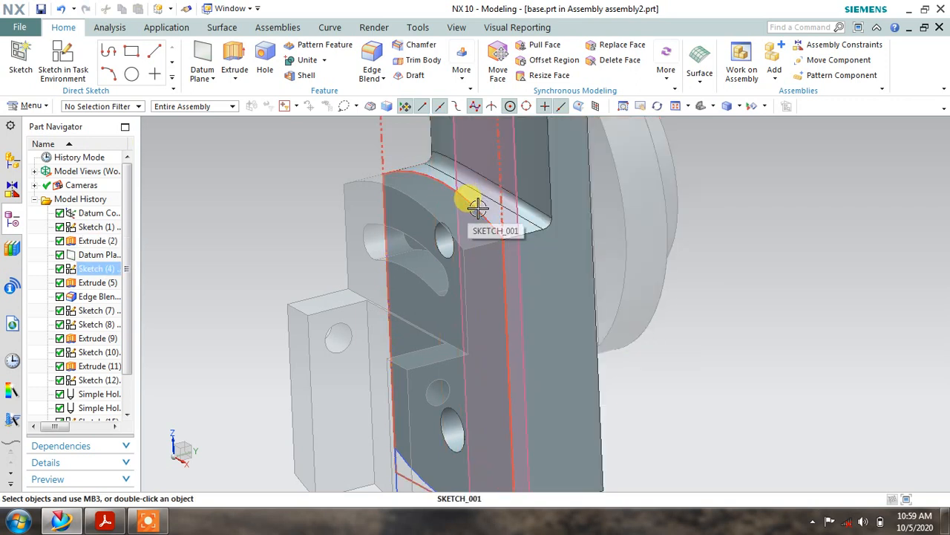
left_click_drag(139, 263, 159, 267)
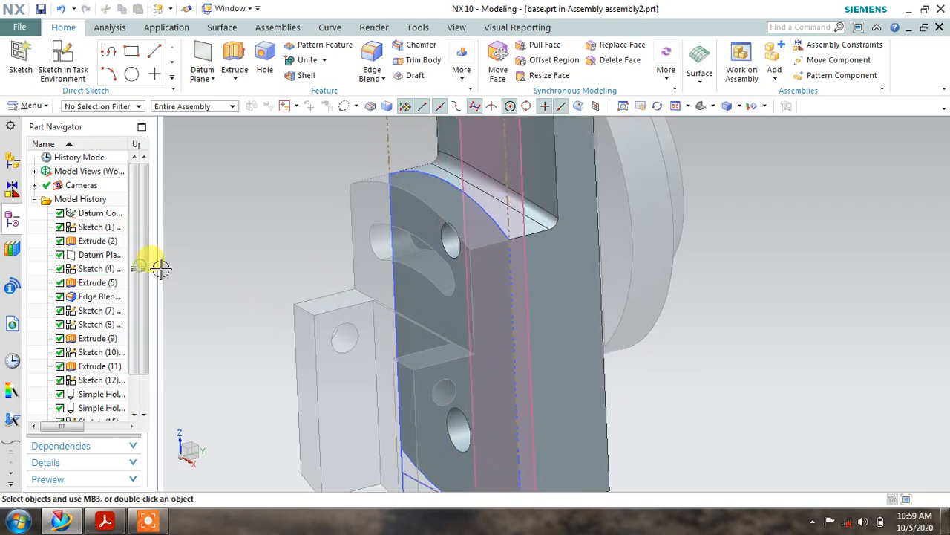
double_click(101, 269)
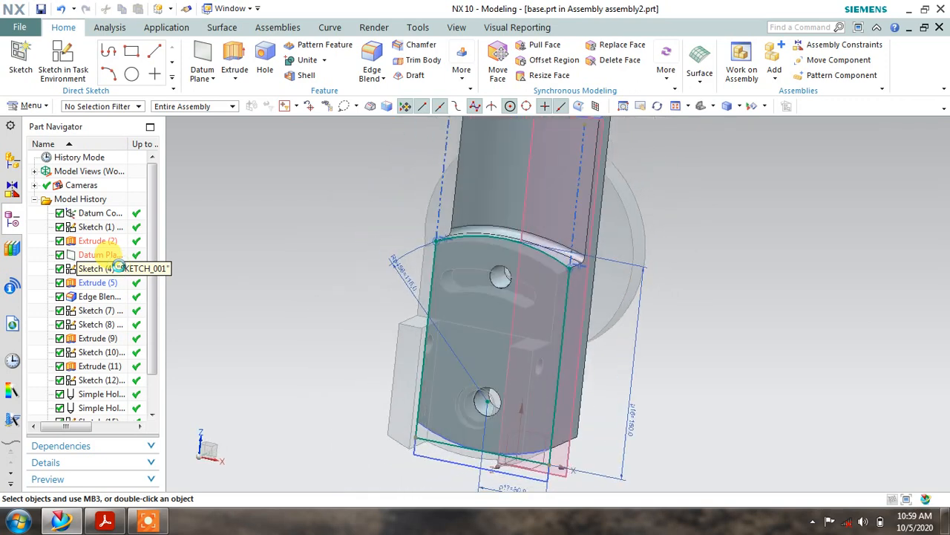
scroll(500, 319, "up", 4)
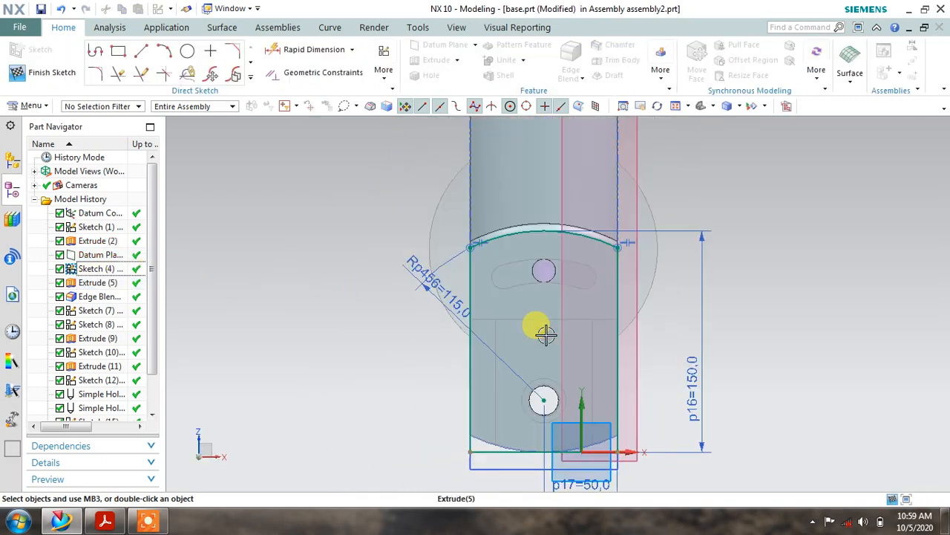
Check the upper arc's radius and the width and height dimensions of the base sketch, and finish the sketch
left_click_drag(426, 290, 438, 281)
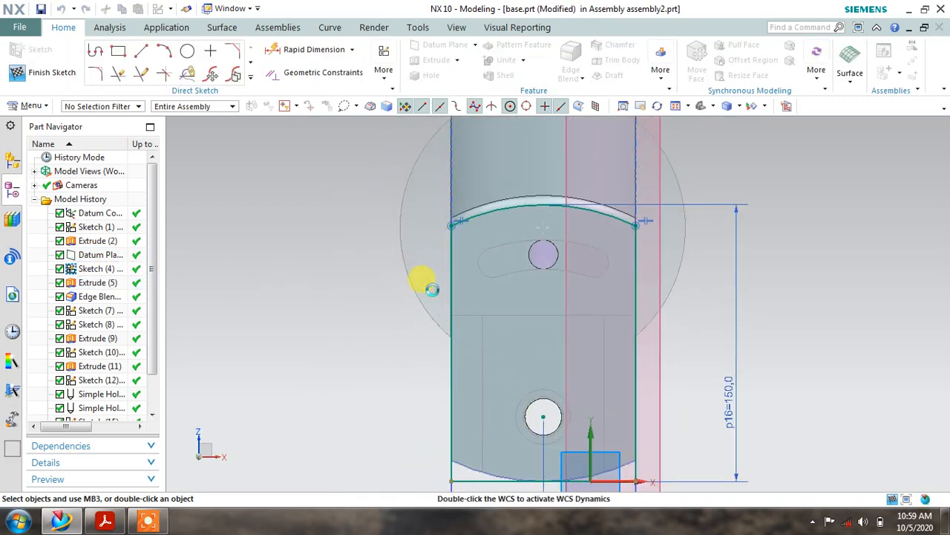
left_click(352, 49)
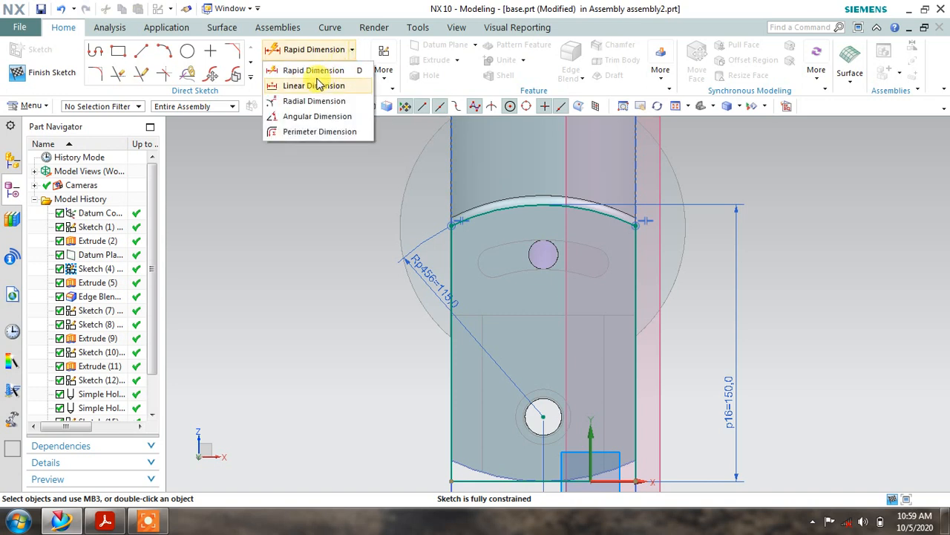
left_click(318, 220)
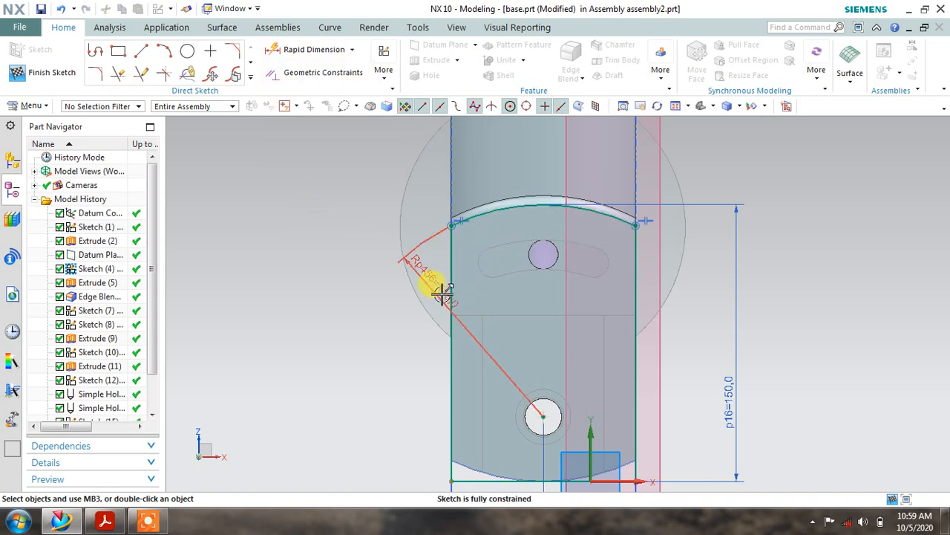
middle_click_drag(488, 298, 483, 204, "shift")
left_click(466, 176)
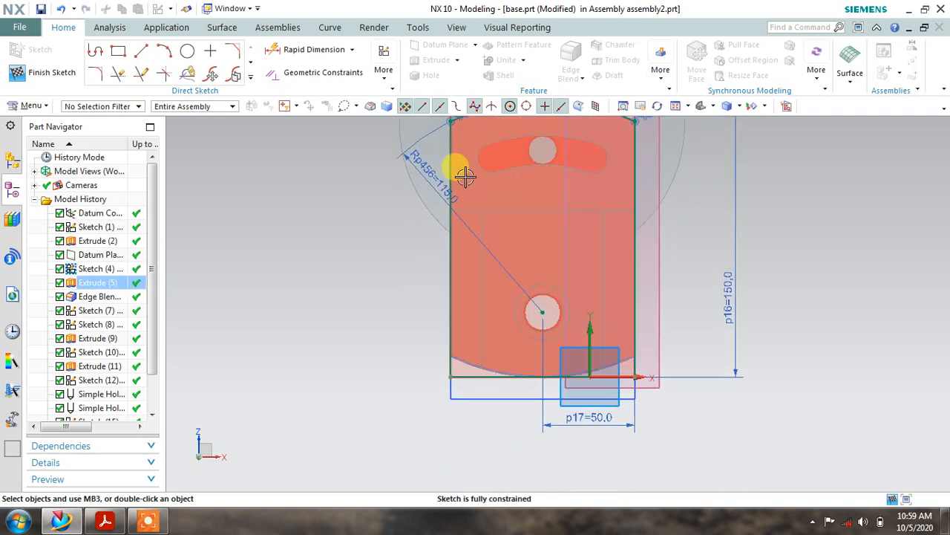
key("Escape")
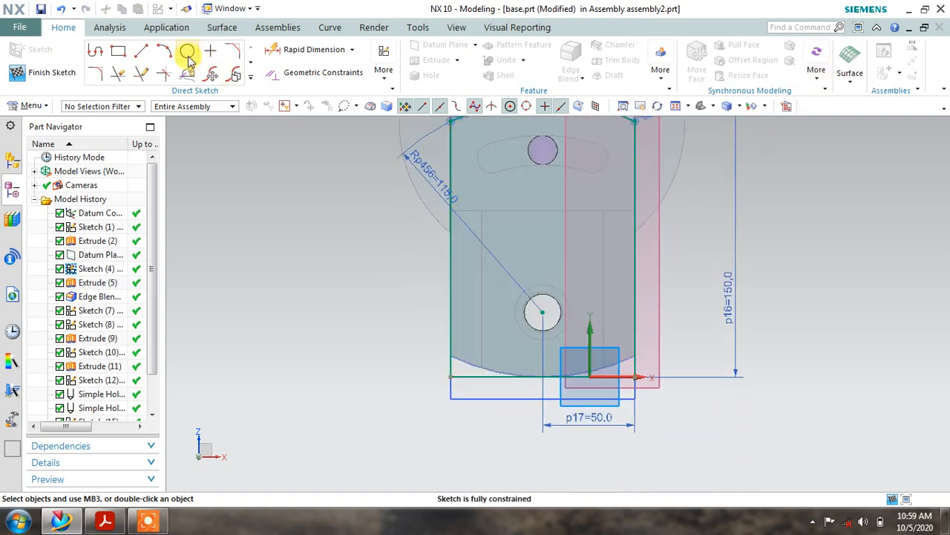
left_click(38, 72)
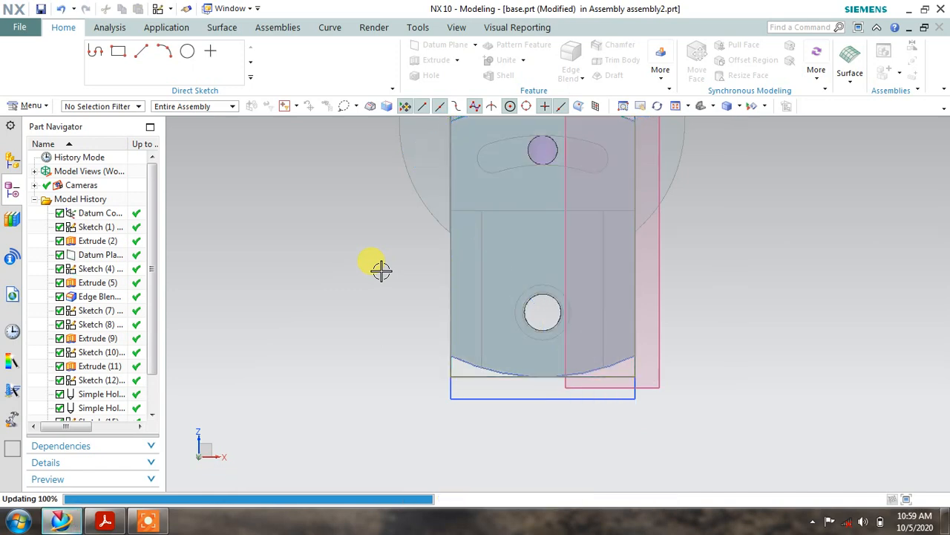
Return to working on the whole assembly and examine how the swivel plate's lower edge meets the base
middle_click_drag(380, 270, 373, 339, "shift")
middle_click_drag(507, 305, 350, 287)
left_click(460, 307)
left_click(350, 288)
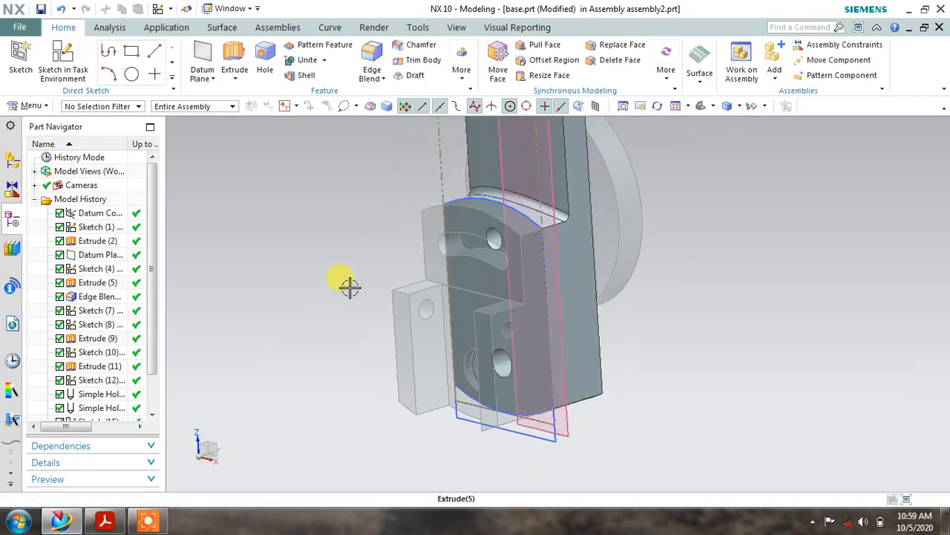
left_click(742, 65)
middle_click_drag(755, 247, 703, 305)
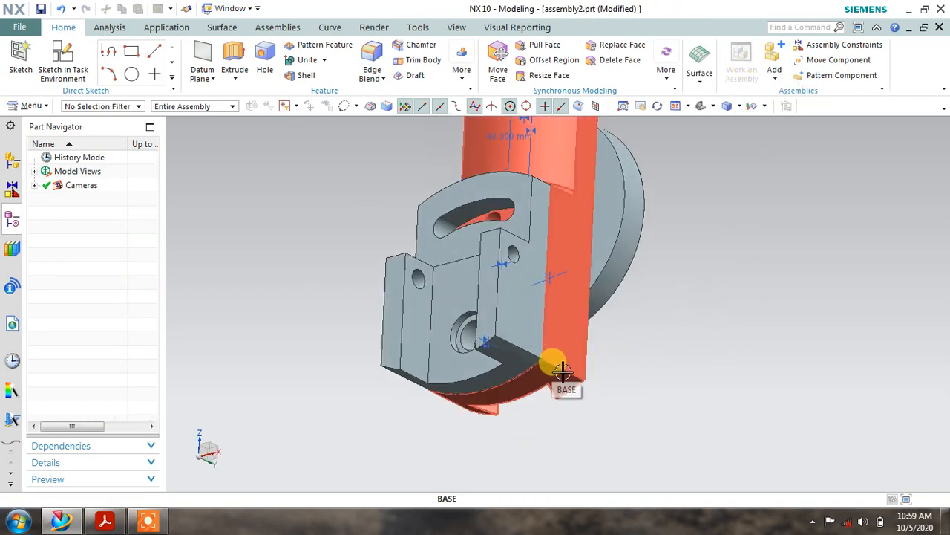
mouse_move(562, 372)
middle_mouse_down()
mouse_move(563, 383)
mouse_move(560, 375)
middle_mouse_up()
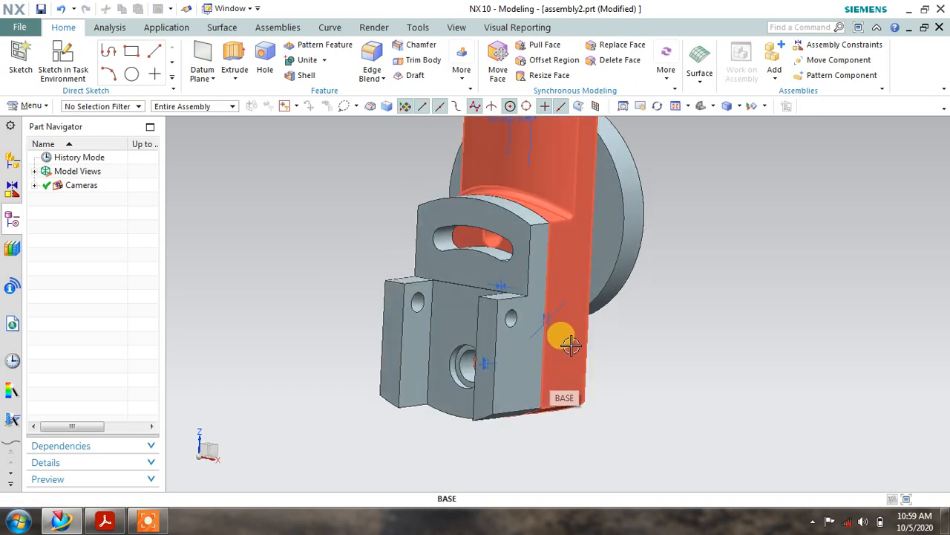
Make the base the work part, open its Sketch (10), and reposition the lower arc's radius dimension to examine it
double_click(570, 345)
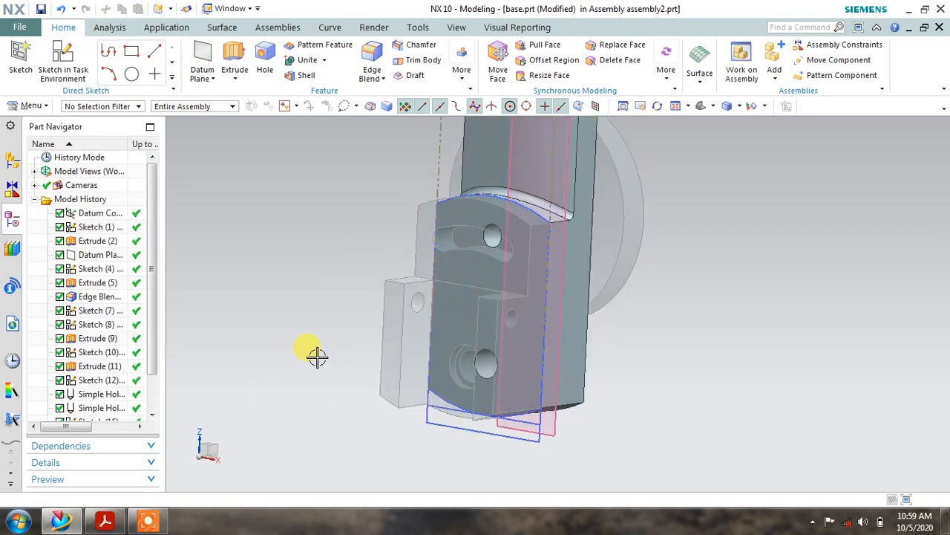
left_click(95, 367)
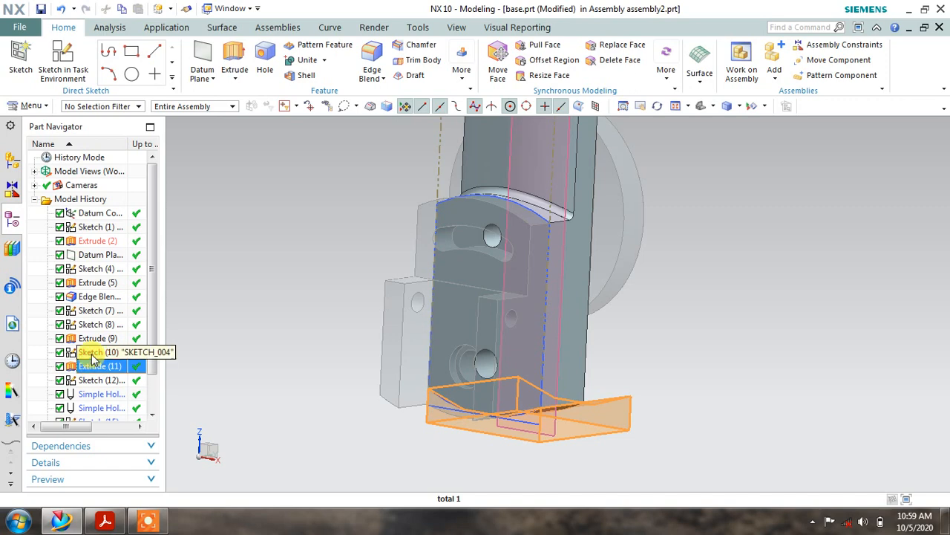
left_click(92, 355)
double_click(94, 355)
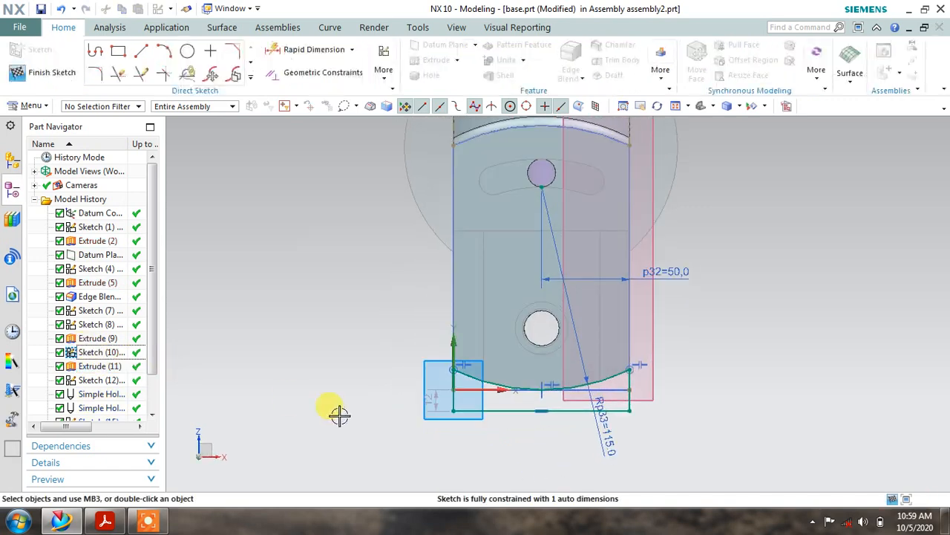
scroll(523, 420, "up", 2)
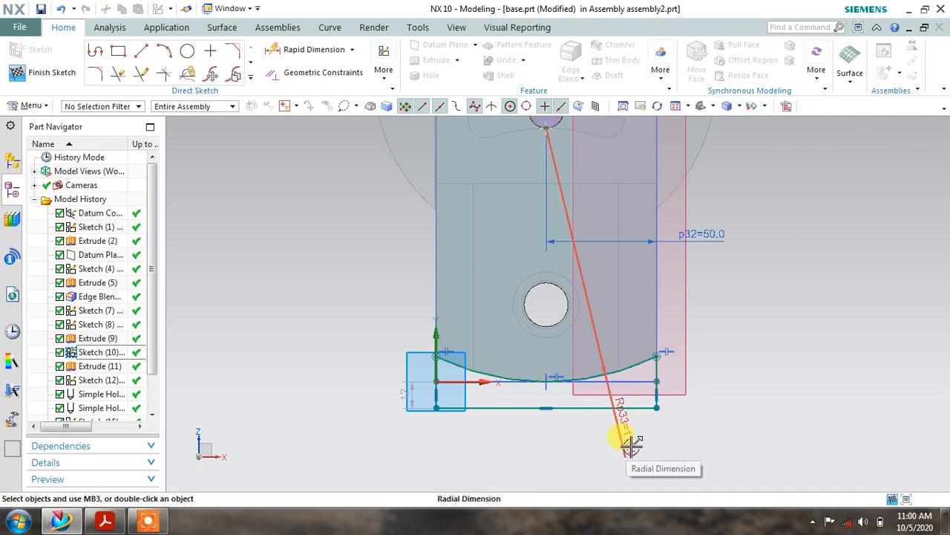
left_click(685, 415)
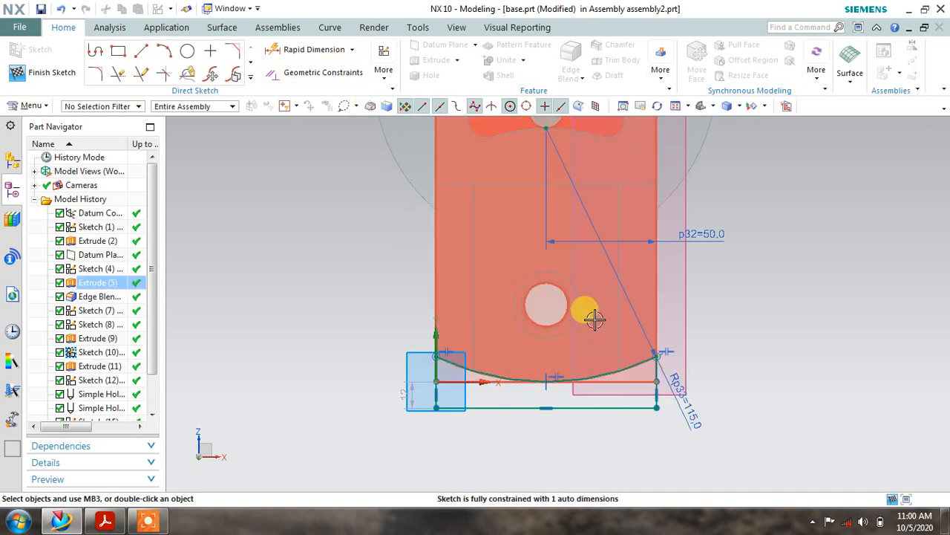
scroll(695, 358, "down", 3)
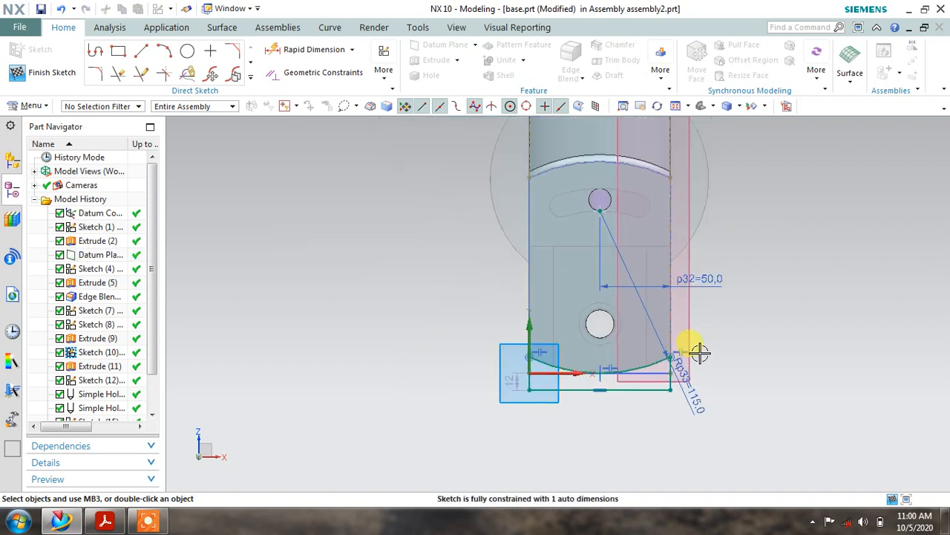
Finish the base's Sketch (10), return to working on the whole assembly, and examine the swivel plate against the base
middle_click_drag(699, 347, 676, 441, "shift")
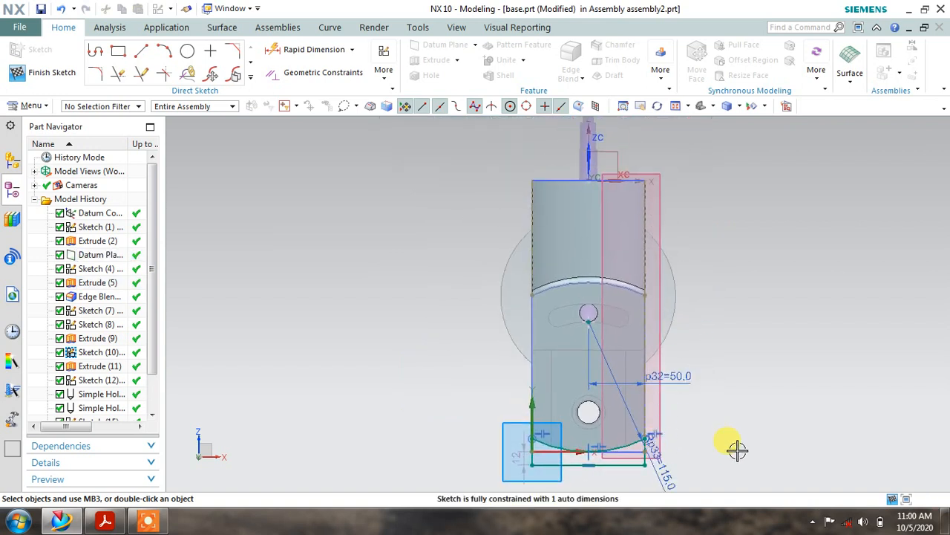
scroll(736, 448, "up", 1)
left_click(70, 74)
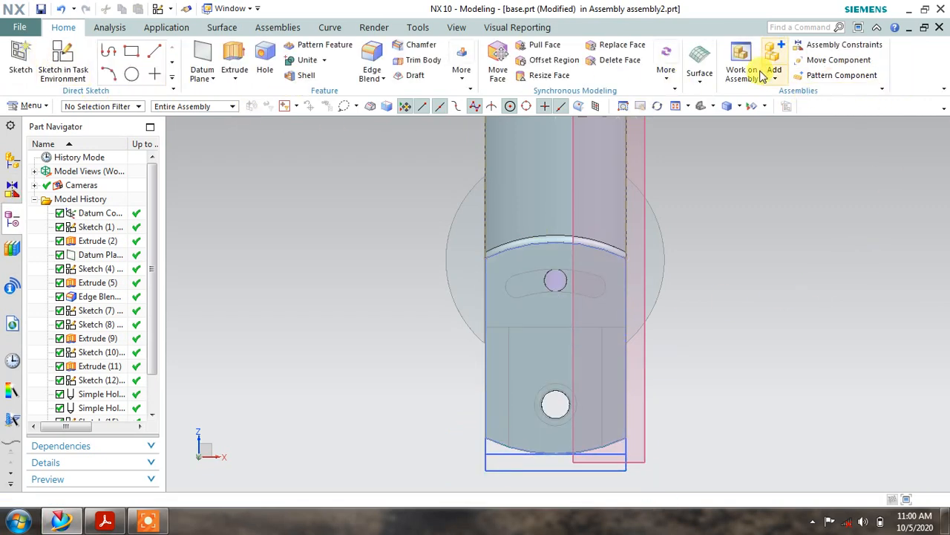
left_click(761, 74)
middle_click_drag(740, 235, 705, 241)
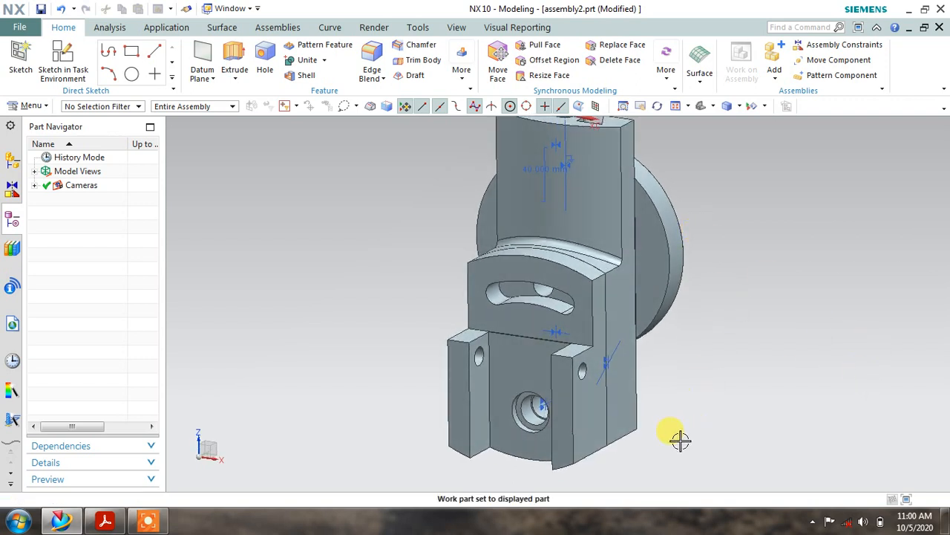
middle_click_drag(660, 431, 632, 388)
middle_click_drag(646, 347, 664, 372)
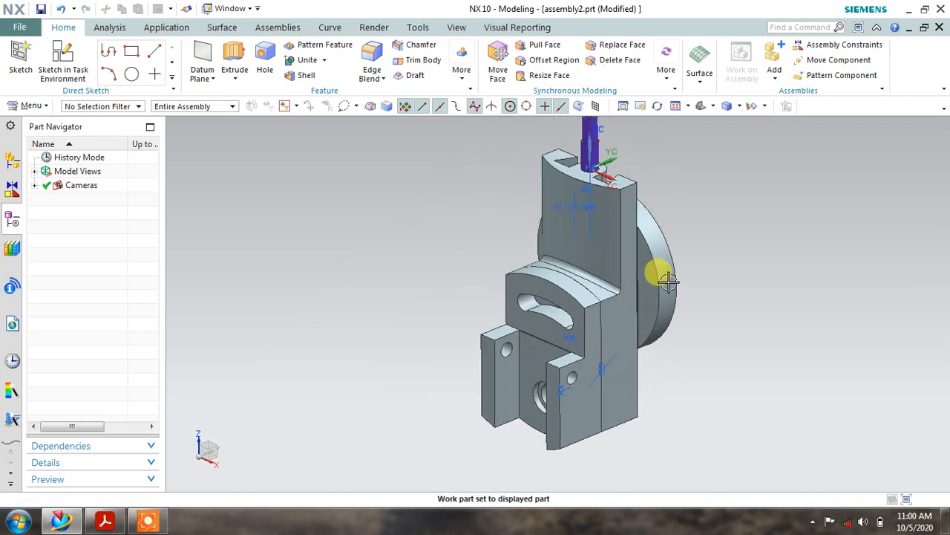
middle_click_drag(681, 252, 685, 247)
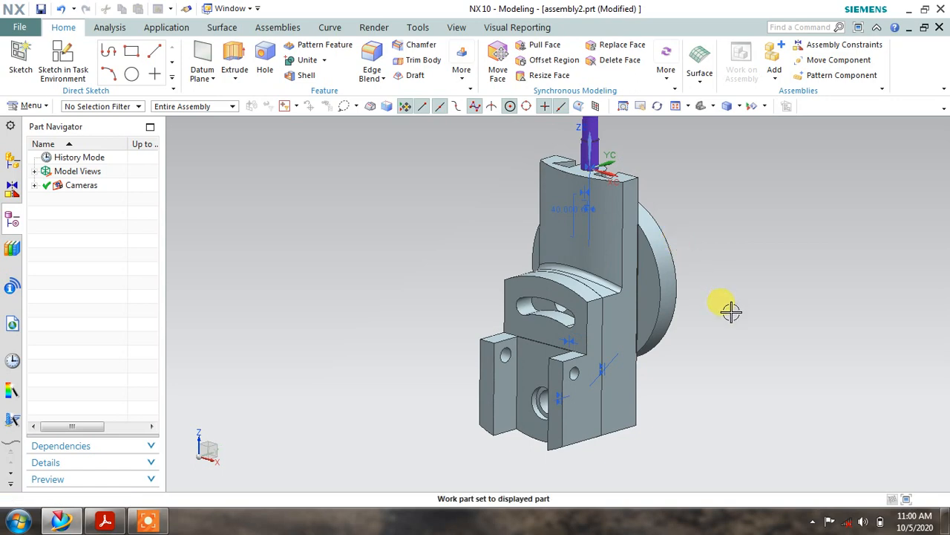
scroll(624, 361, "down", 1)
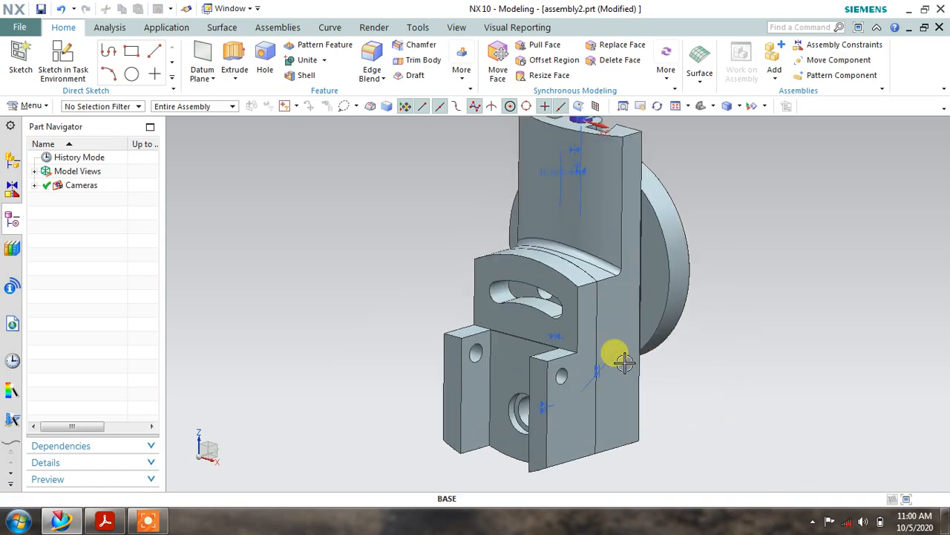
mouse_move(517, 369)
middle_mouse_down()
mouse_move(549, 372)
mouse_move(514, 351)
mouse_move(461, 353)
mouse_move(509, 364)
mouse_move(495, 352)
mouse_move(515, 363)
mouse_move(528, 356)
middle_mouse_up()
Add the Swivel screw pin part from the new assembly folder as a component positioned by constraints
left_click(774, 59)
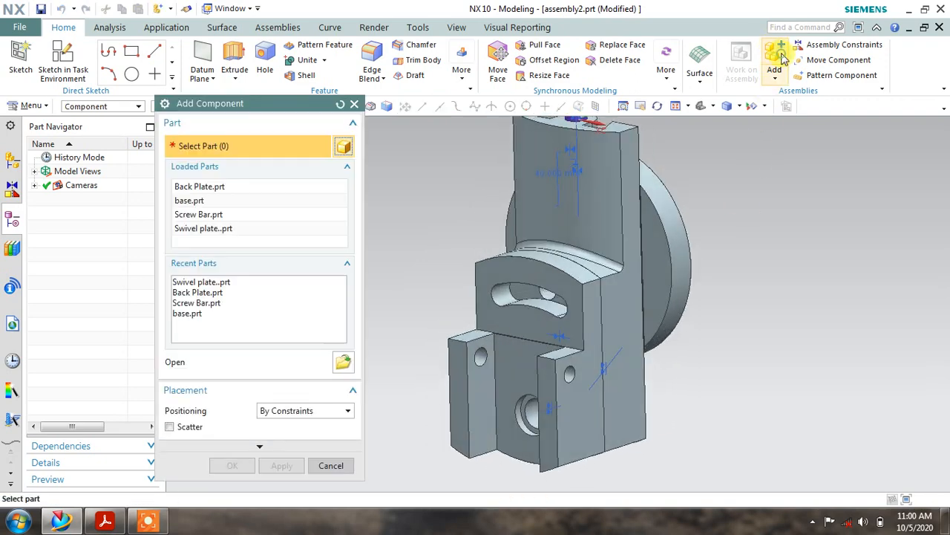
left_click(343, 363)
left_click_drag(383, 262, 386, 359)
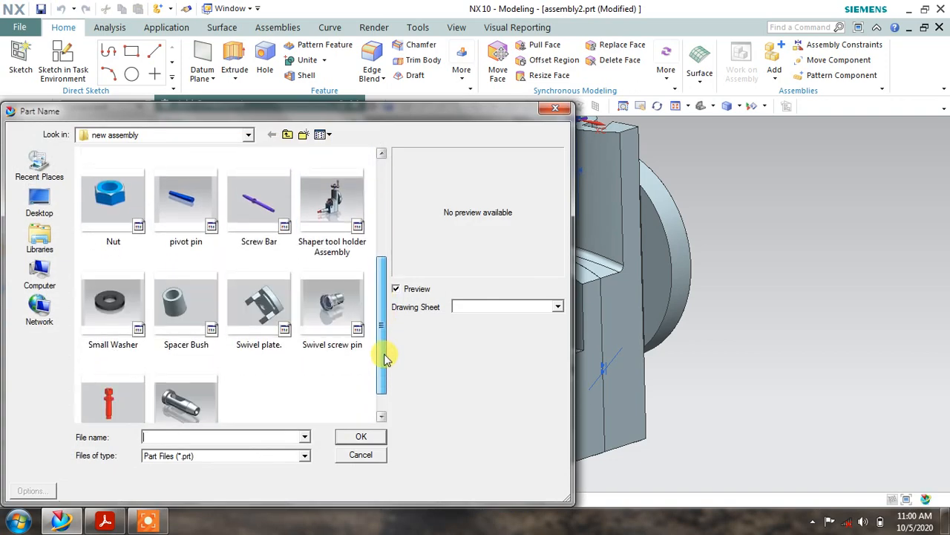
left_click(336, 304)
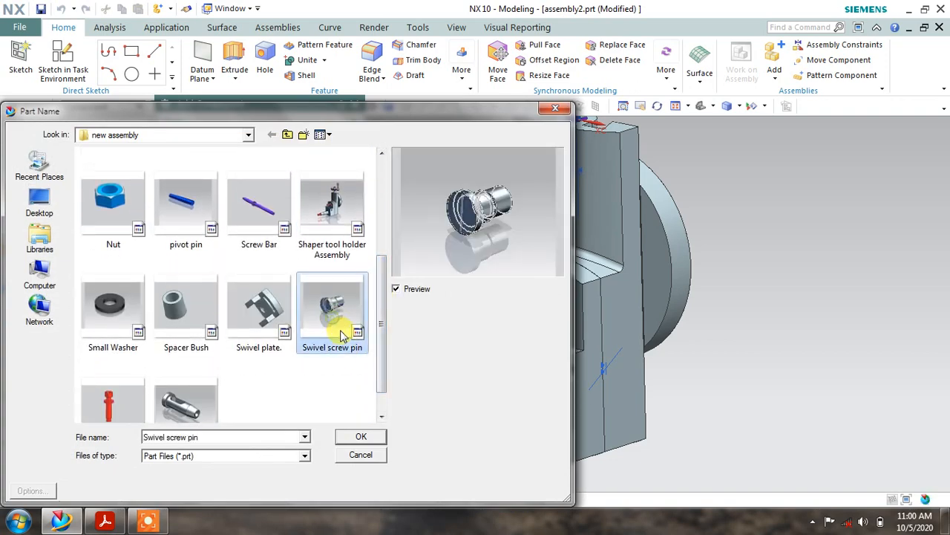
left_click(359, 437)
middle_click_drag(815, 396, 832, 375)
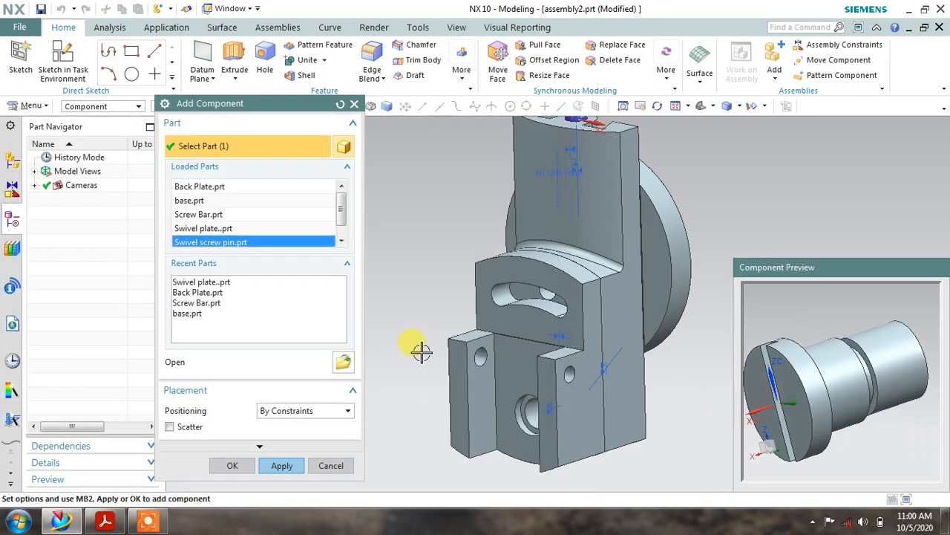
left_click(282, 466)
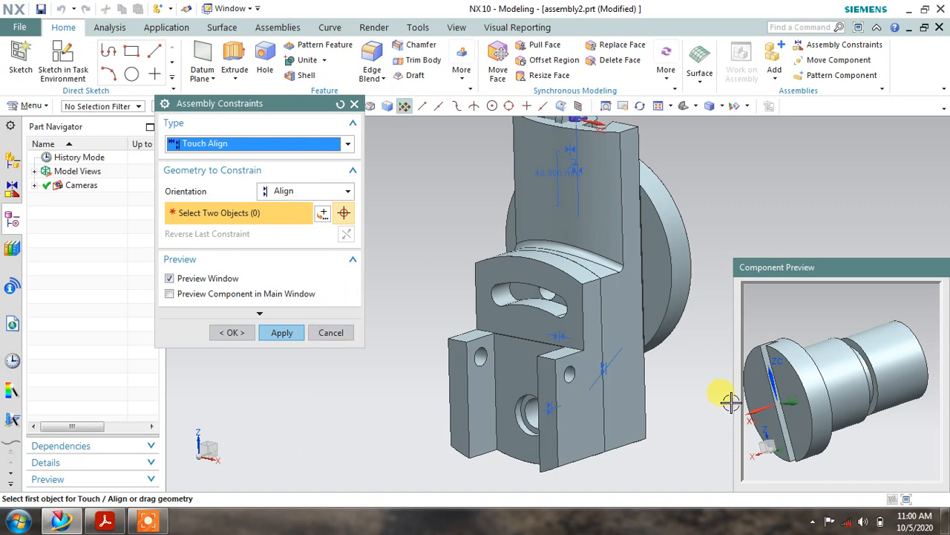
Align the screw pin's shank with the swivel plate's counterbored hole using a Touch Align constraint with Infer Center/Axis
middle_click_drag(731, 401, 735, 318)
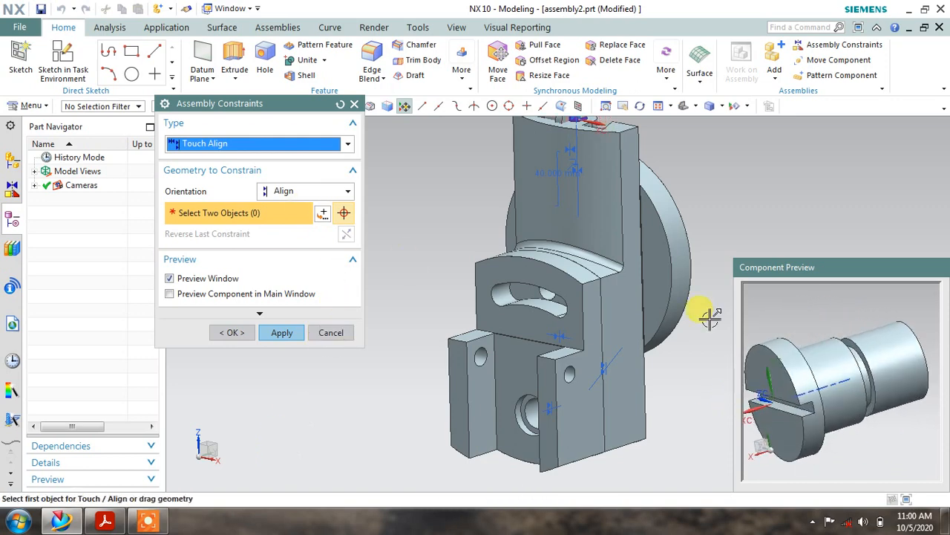
left_click(304, 190)
left_click(286, 249)
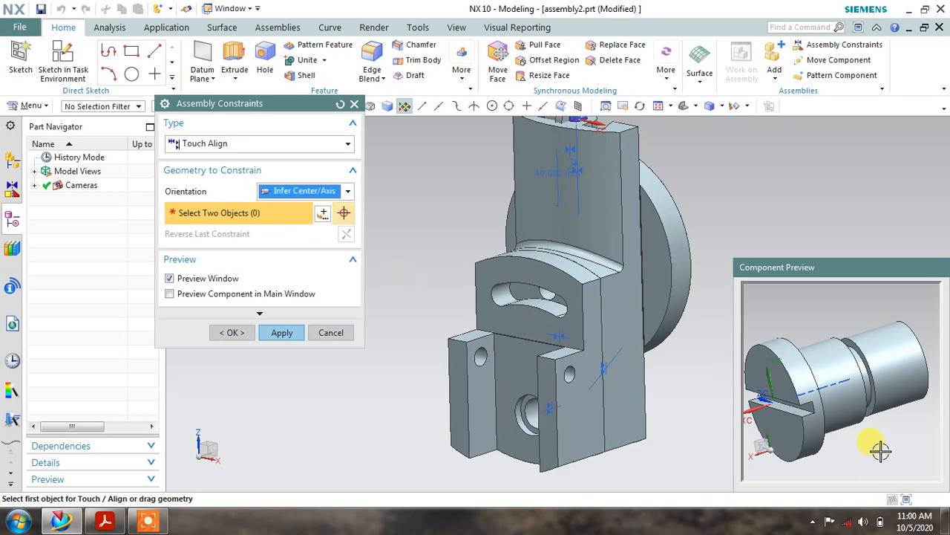
left_click(832, 383)
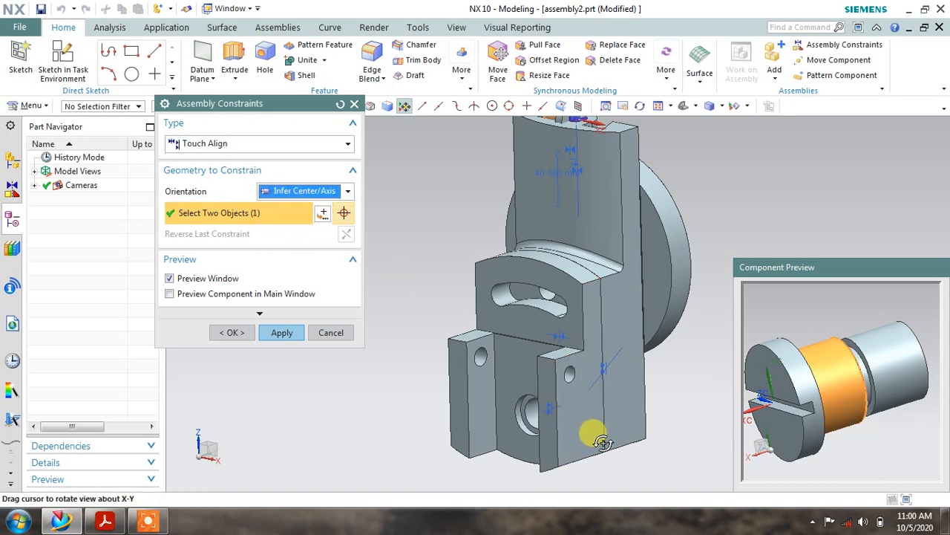
middle_click_drag(602, 442, 556, 418)
scroll(538, 421, "up", 3)
left_click(529, 421)
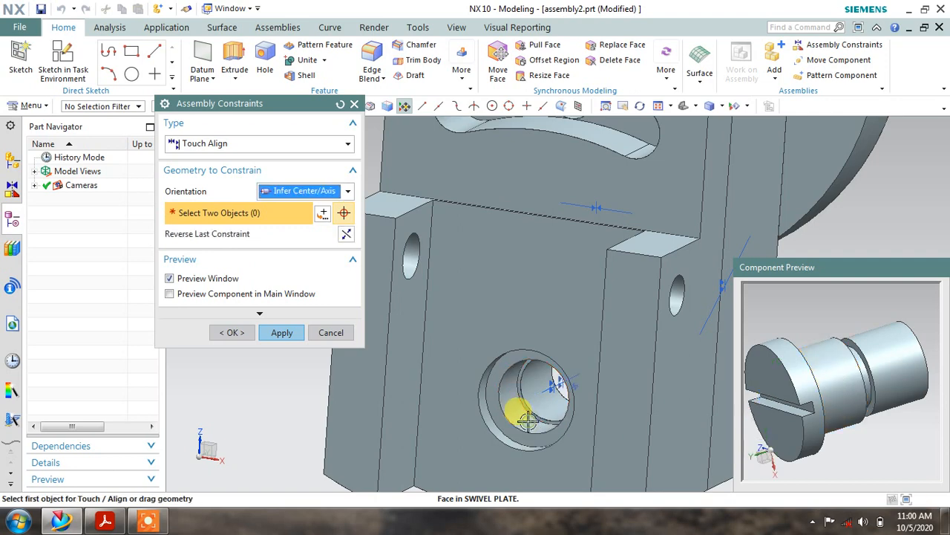
Constrain the underside of the screw pin's head to touch the counterbore face in the swivel plate, and finish adding components
scroll(527, 421, "down", 3)
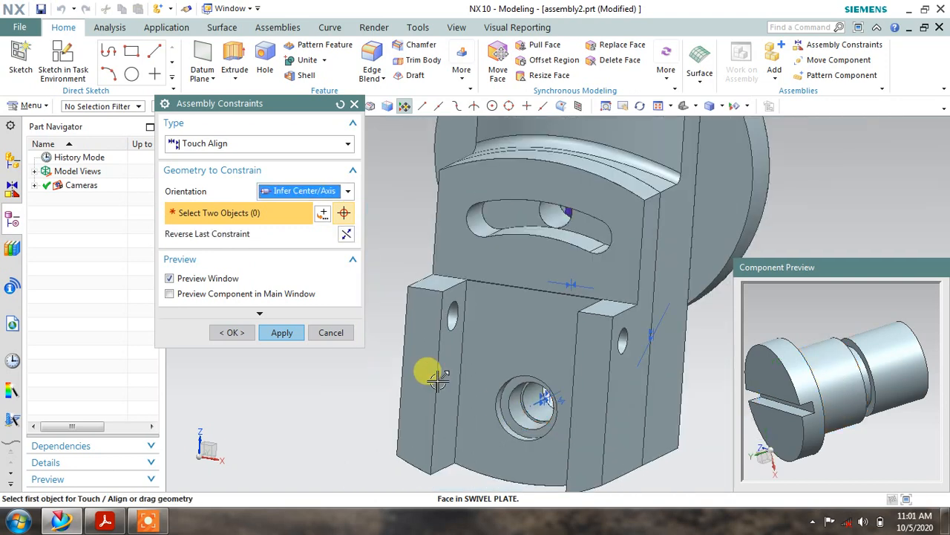
left_click(261, 191)
left_click(282, 221)
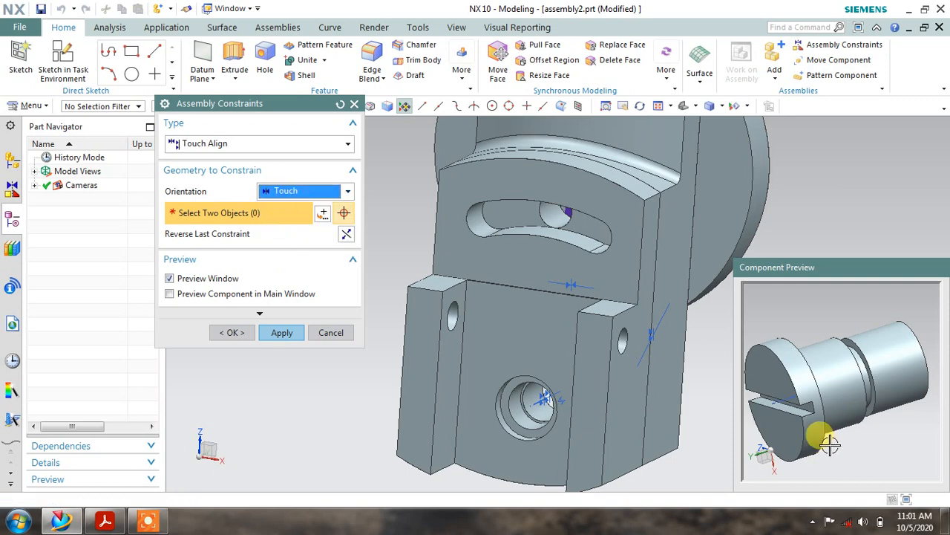
middle_click_drag(829, 449, 798, 441)
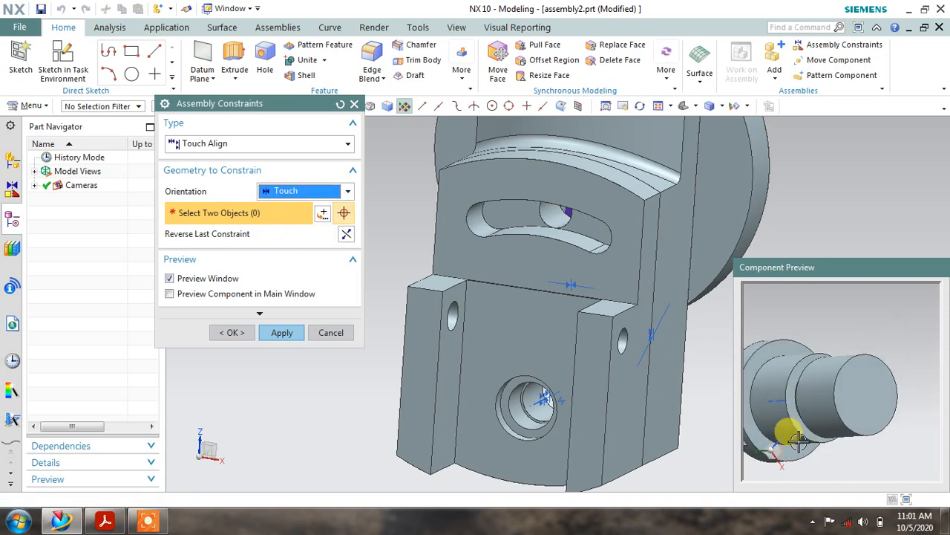
left_click(765, 365)
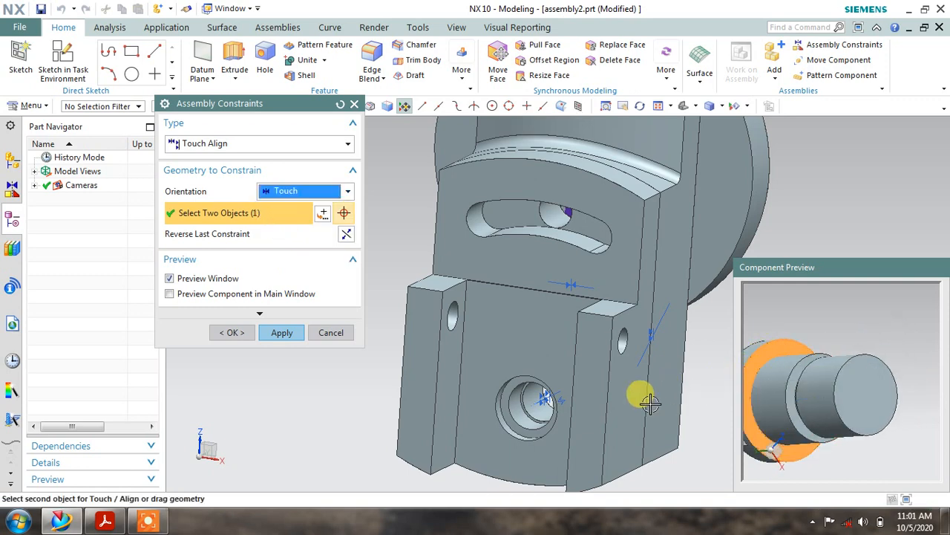
scroll(511, 416, "up", 4)
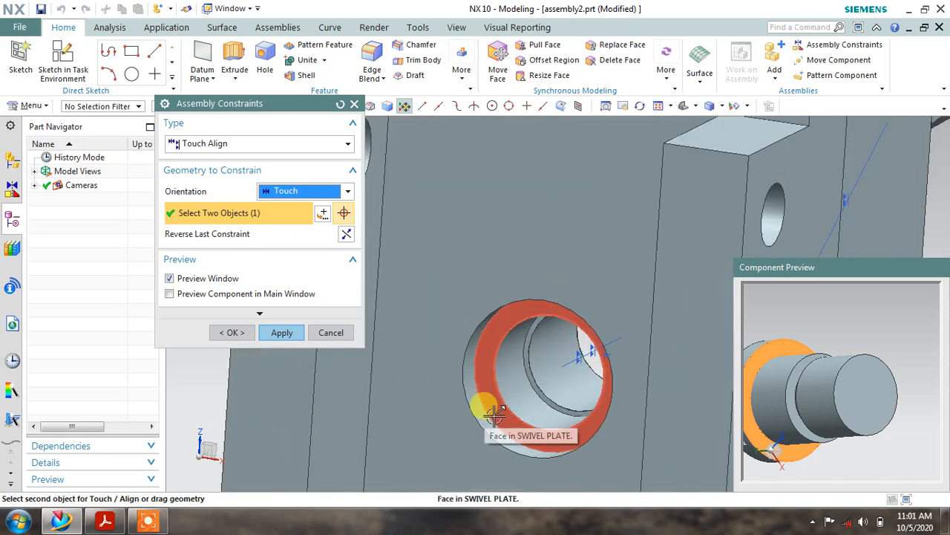
left_click(496, 413)
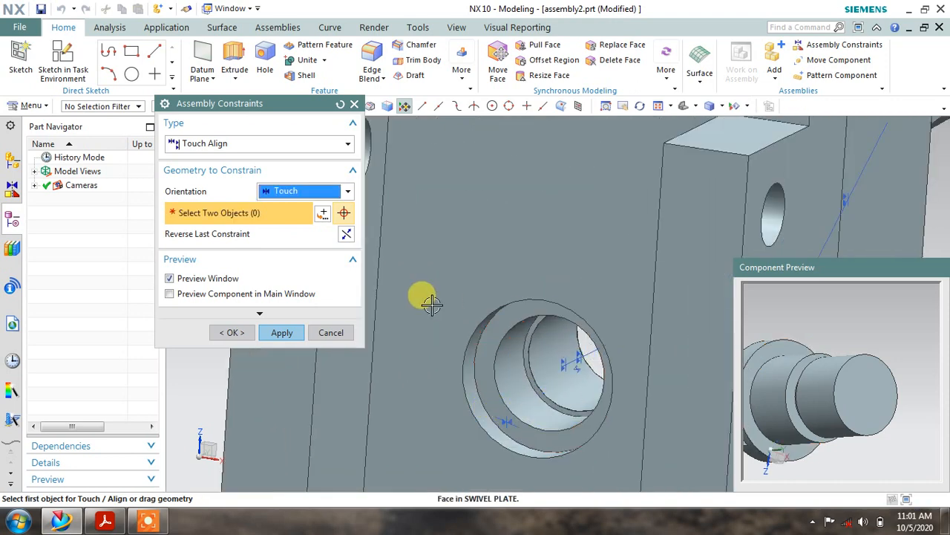
left_click(282, 332)
left_click(241, 335)
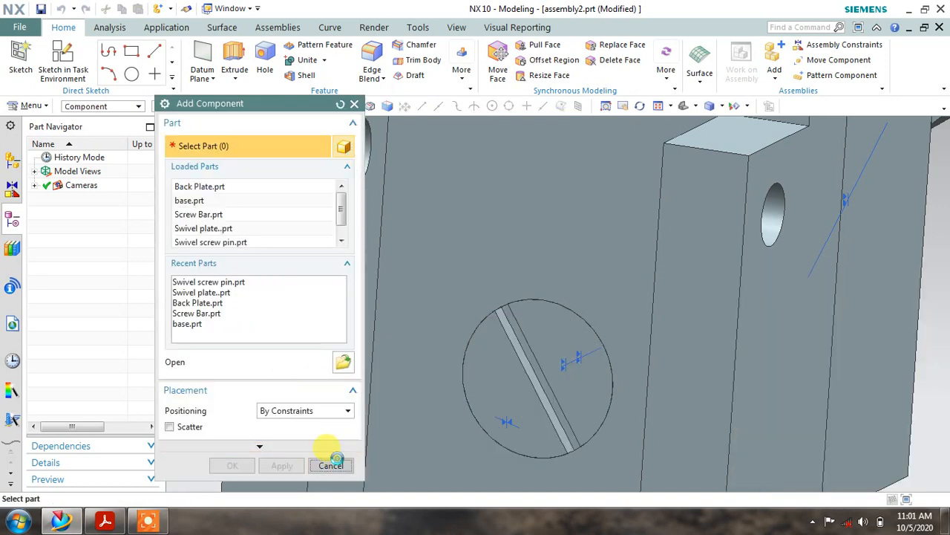
left_click(331, 465)
scroll(461, 387, "up", 5)
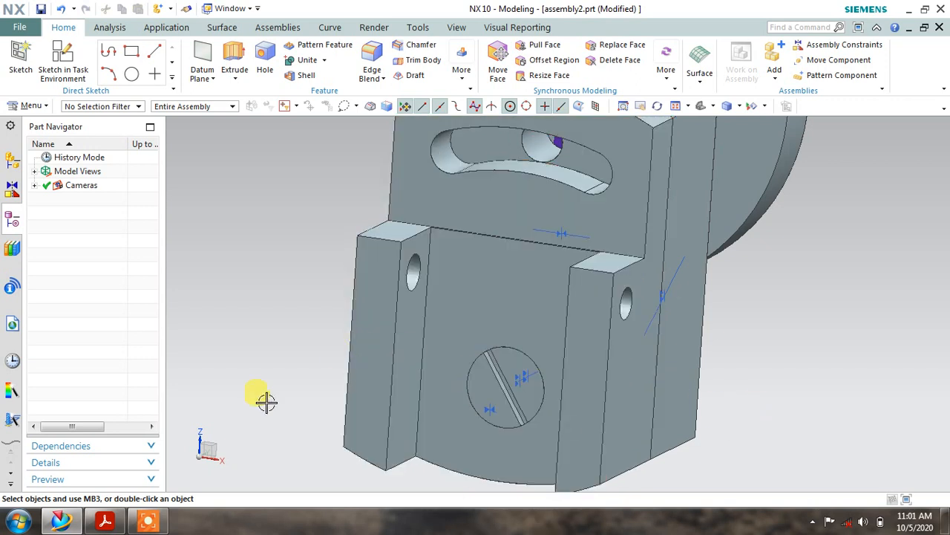
left_click(151, 525)
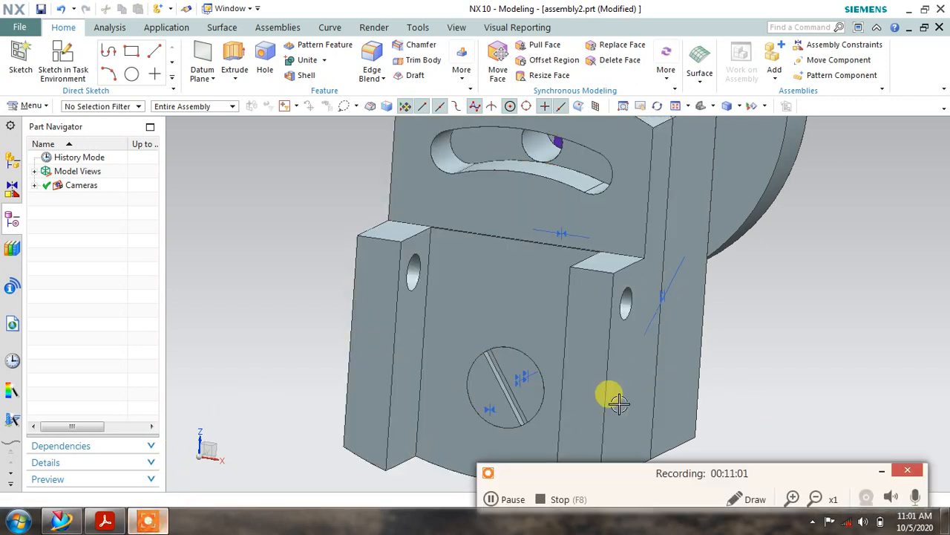
left_click(882, 470)
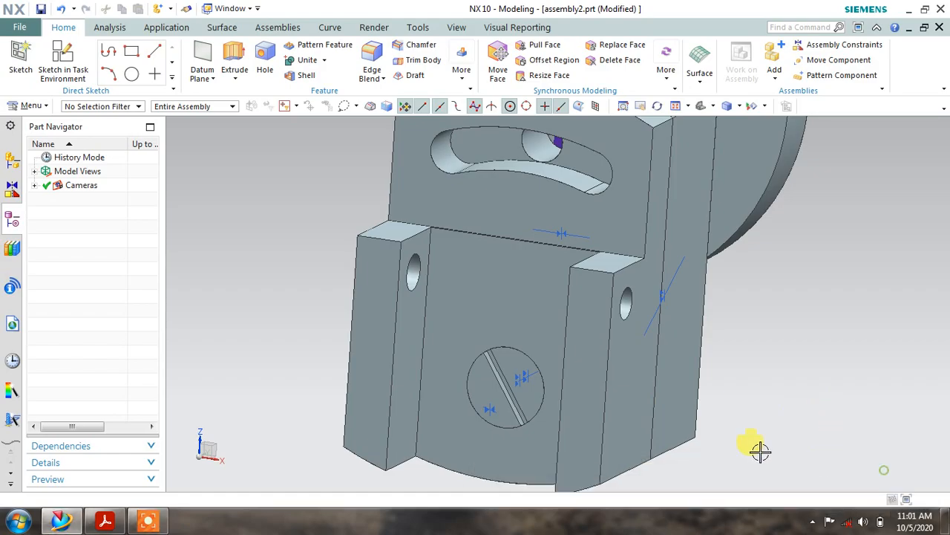
left_click(63, 523)
left_click(64, 524)
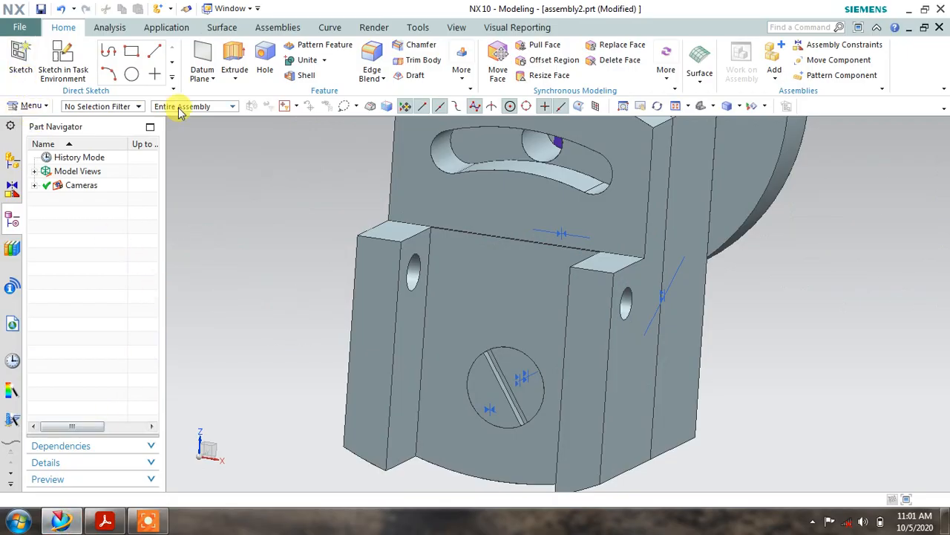
Add a second Swivel screw pin component to the assembly without applying any constraints
left_click(781, 71)
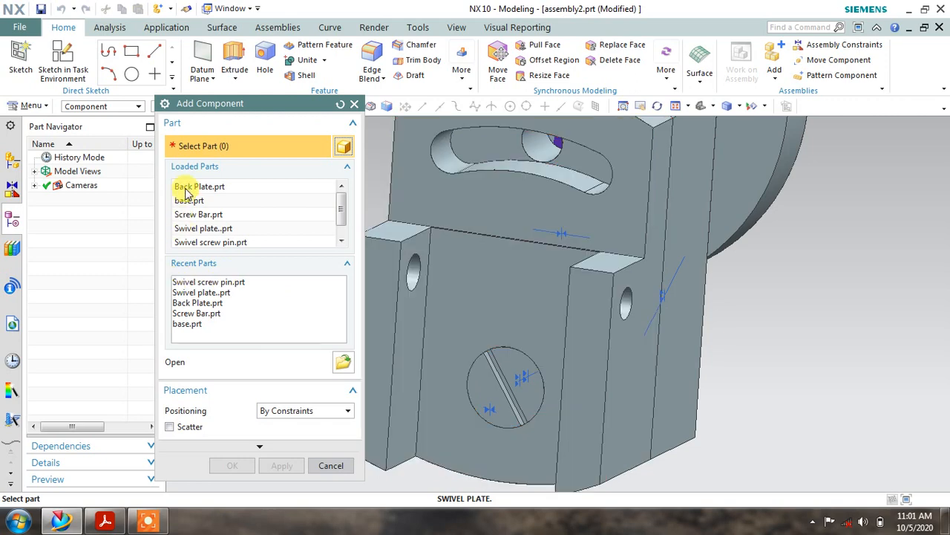
left_click(189, 201)
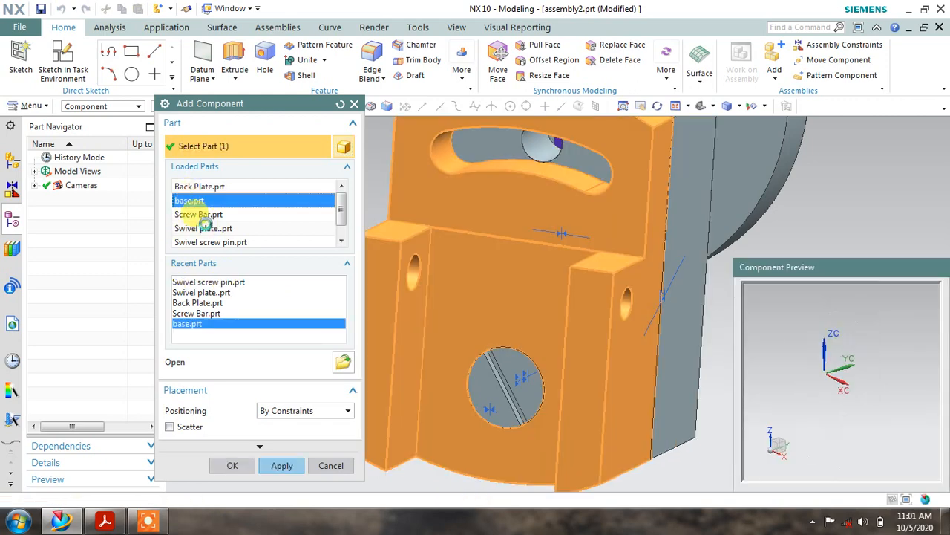
left_click(208, 215)
left_click_drag(343, 206, 344, 224)
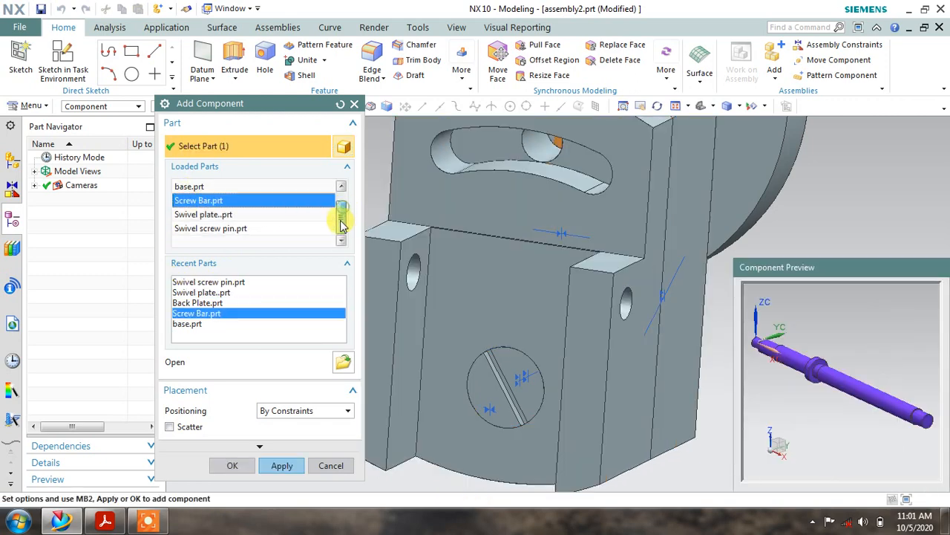
left_click(223, 229)
left_click(282, 464)
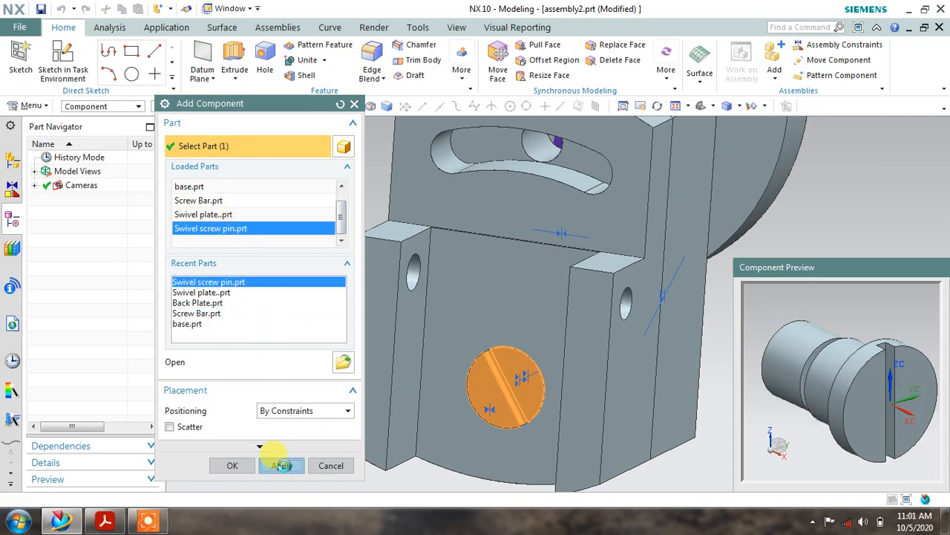
left_click(237, 334)
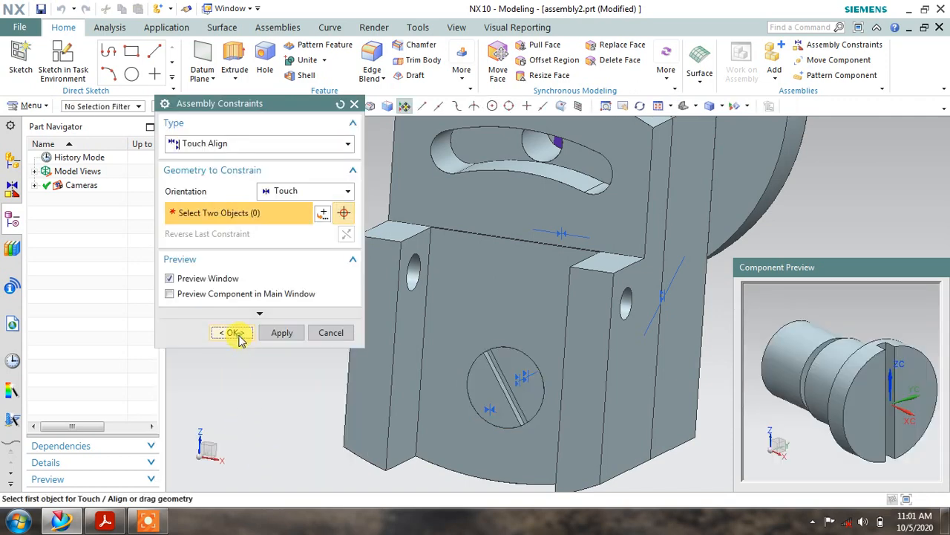
scroll(587, 321, "down", 5)
scroll(594, 320, "up", 5)
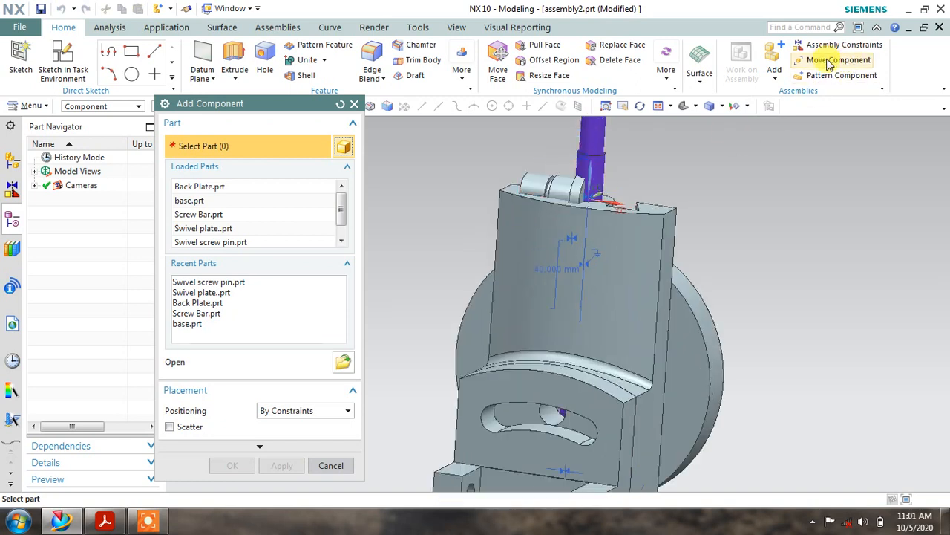
left_click(330, 465)
Delete the unconstrained extra Swivel screw pin at the upper end of the base from the assembly
middle_click_drag(478, 318, 505, 238)
right_click(539, 165)
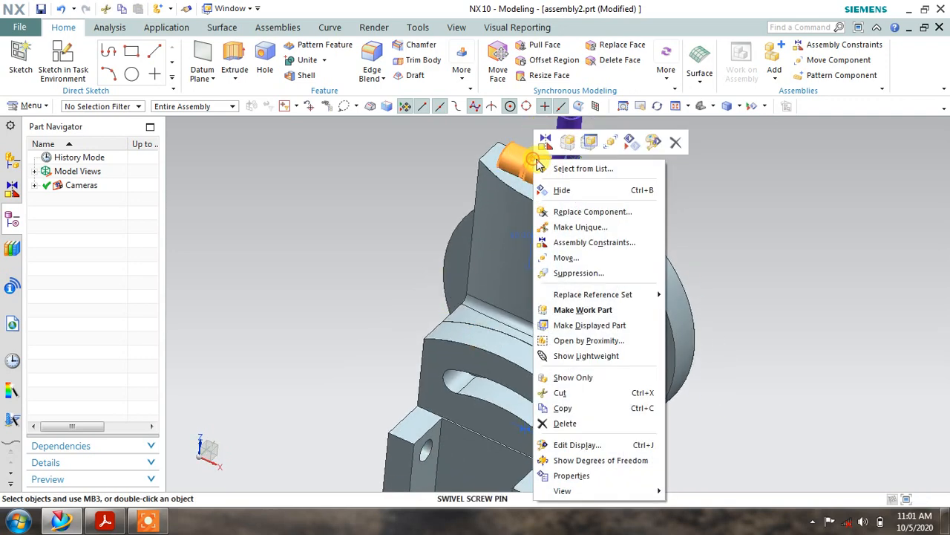
left_click(561, 424)
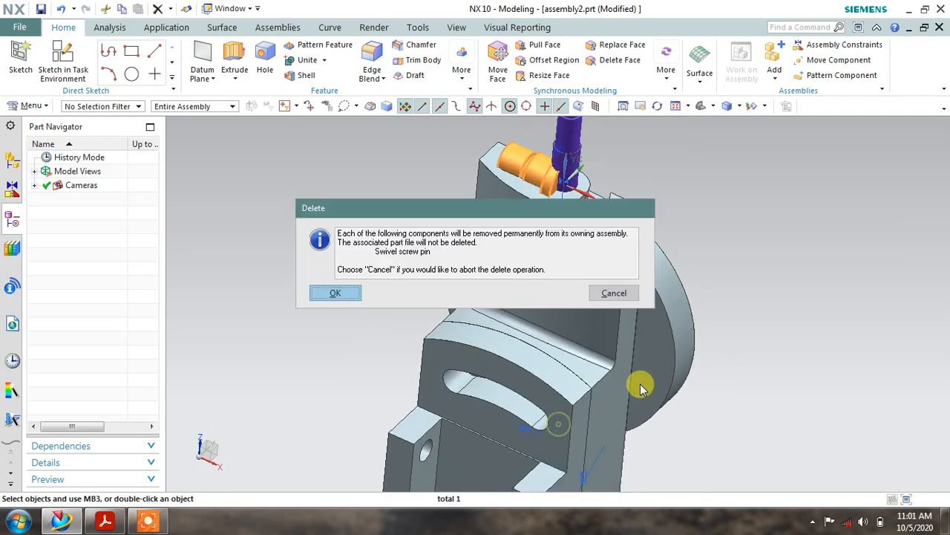
left_click(359, 294)
scroll(371, 290, "down", 3)
middle_click_drag(374, 291, 366, 258)
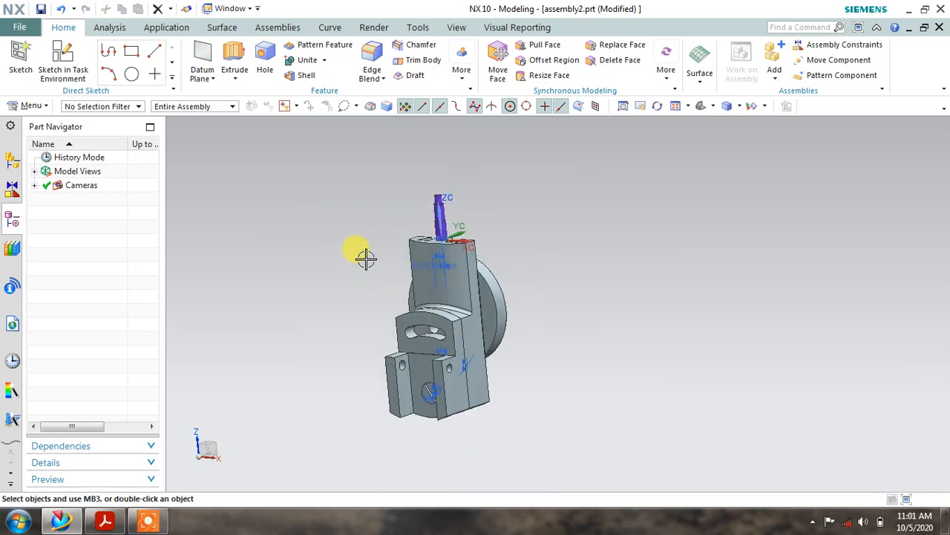
Add the Drag Plate part to the assembly with By Constraints positioning, without applying any constraints
scroll(366, 258, "up", 5)
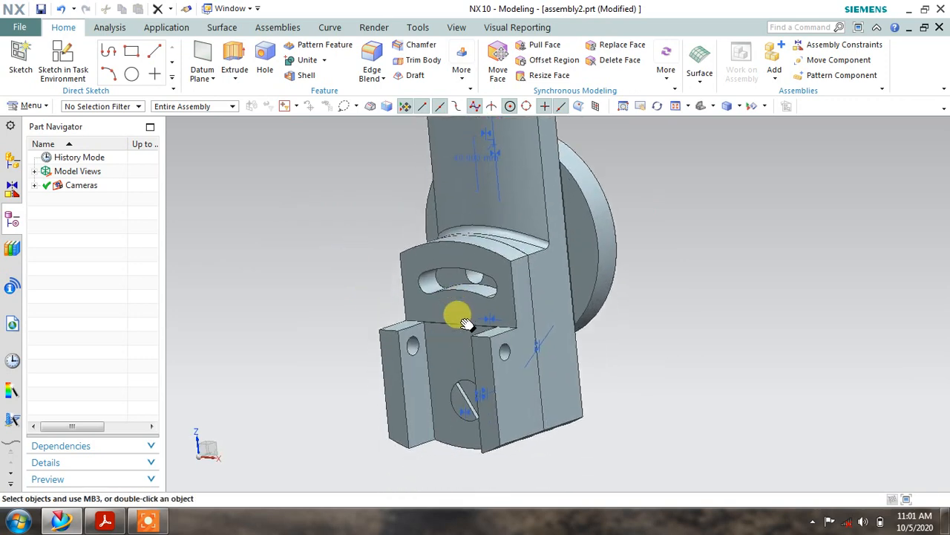
middle_click_drag(438, 268, 508, 276)
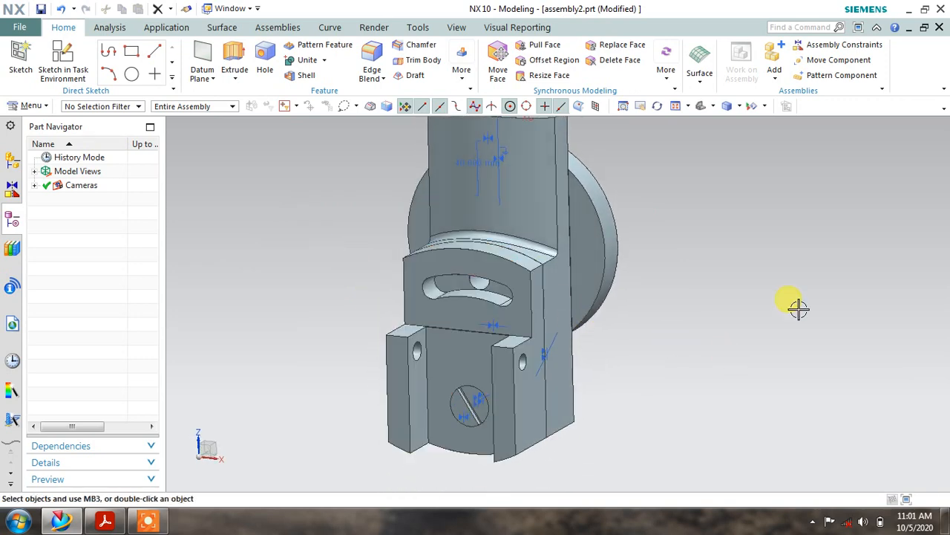
left_click(773, 67)
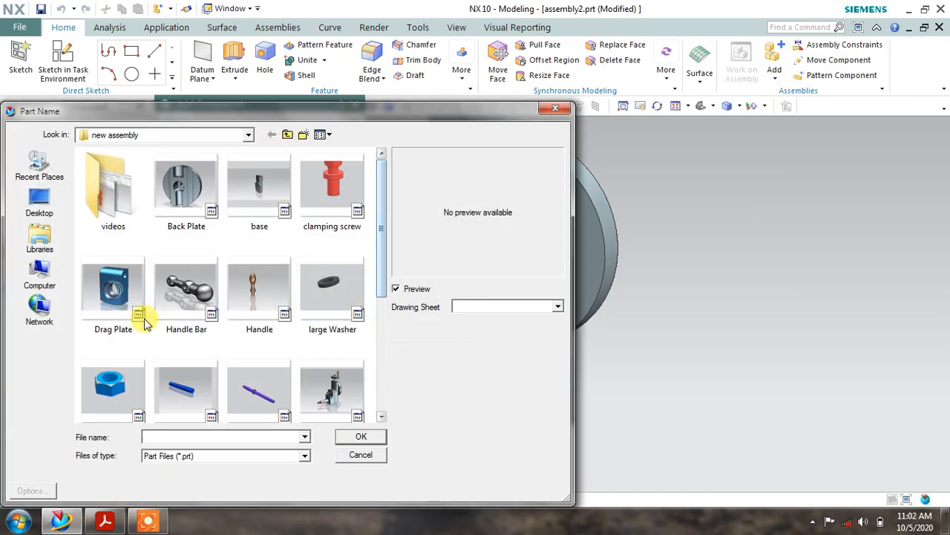
left_click(145, 321)
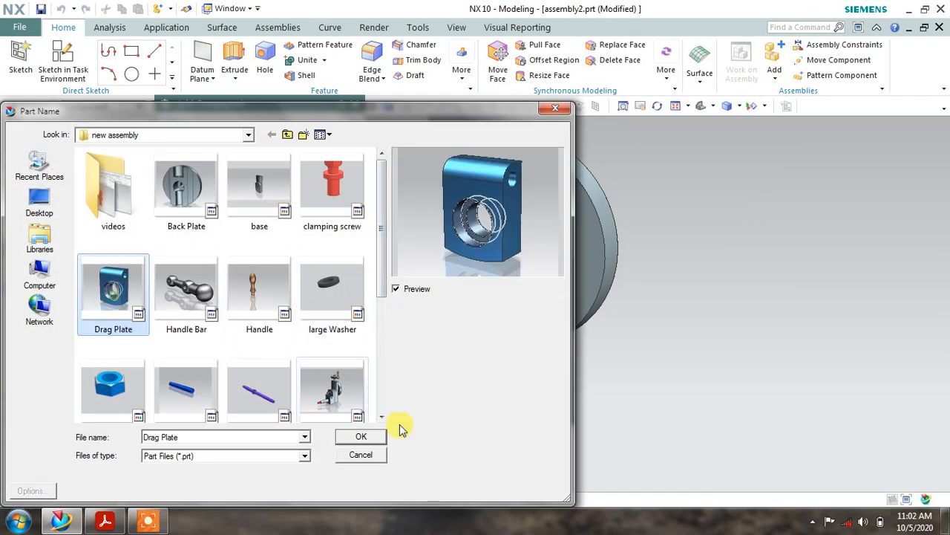
left_click(355, 437)
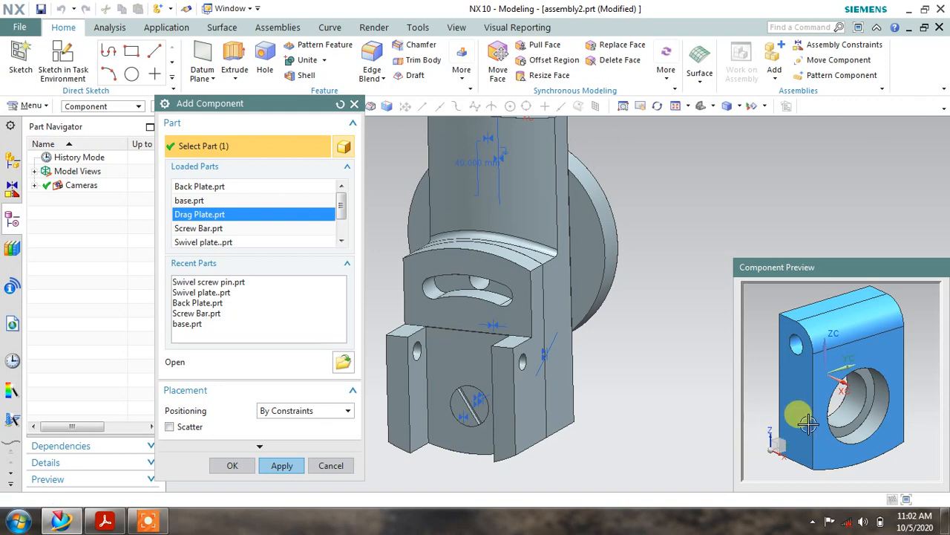
middle_click_drag(809, 416, 845, 426)
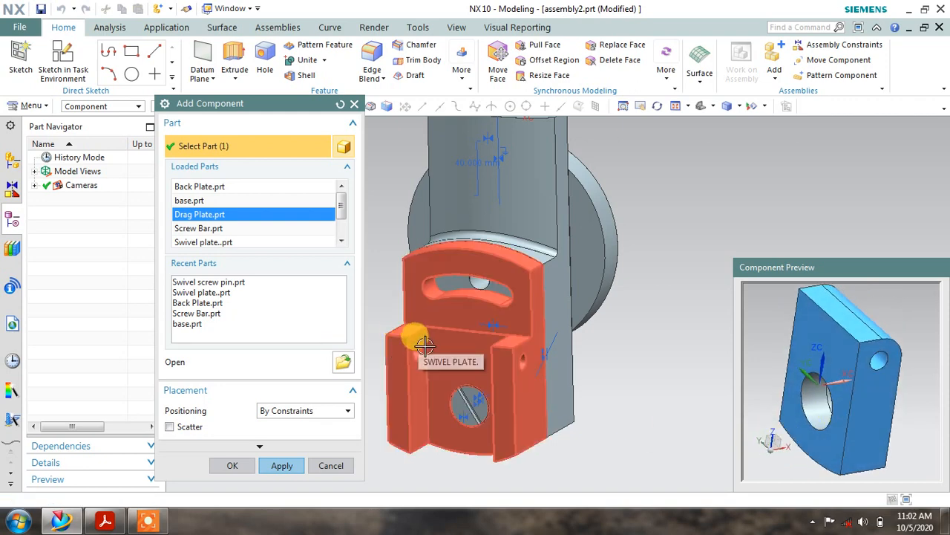
middle_click_drag(816, 378, 846, 383)
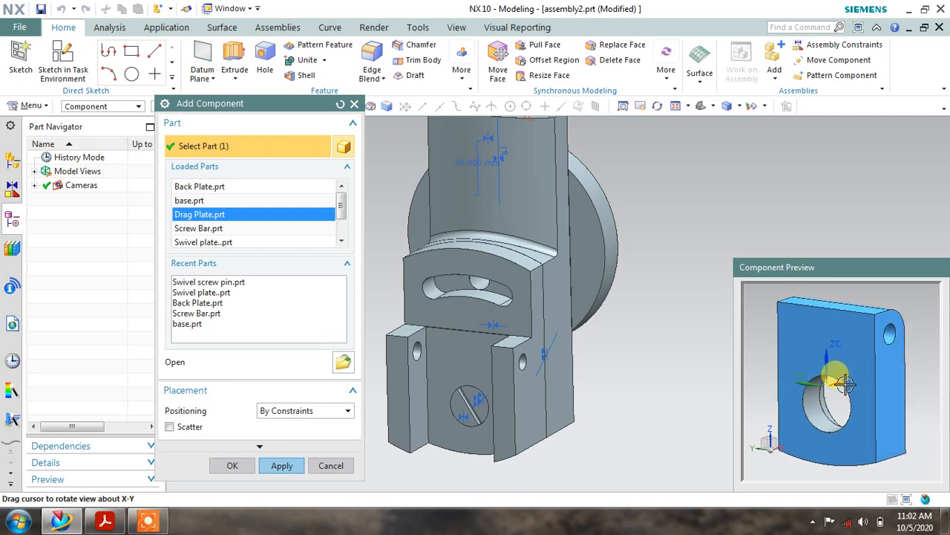
scroll(907, 427, "up", 1)
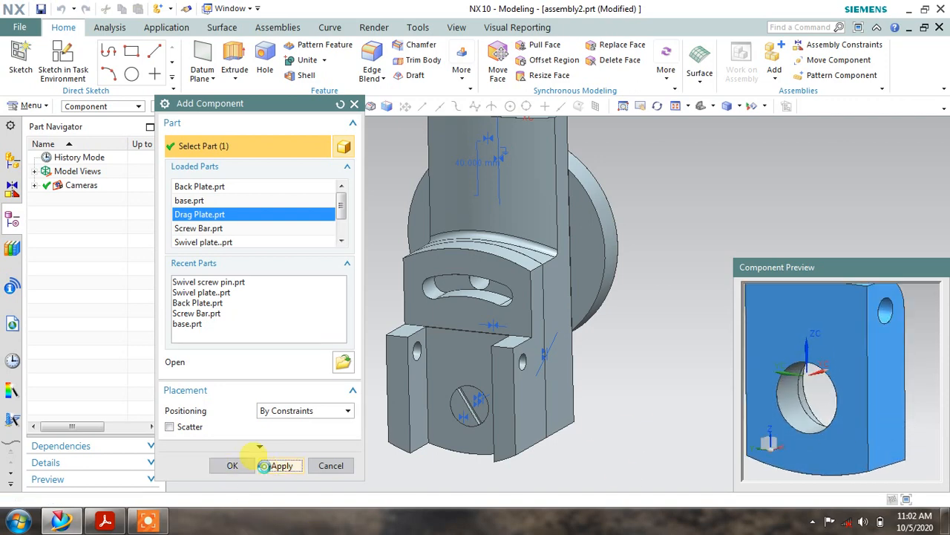
left_click(231, 334)
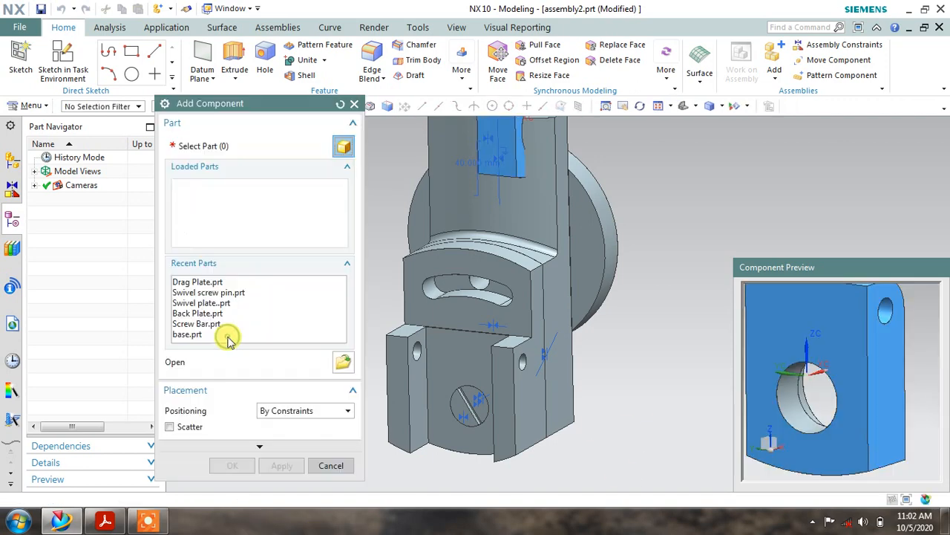
left_click(329, 466)
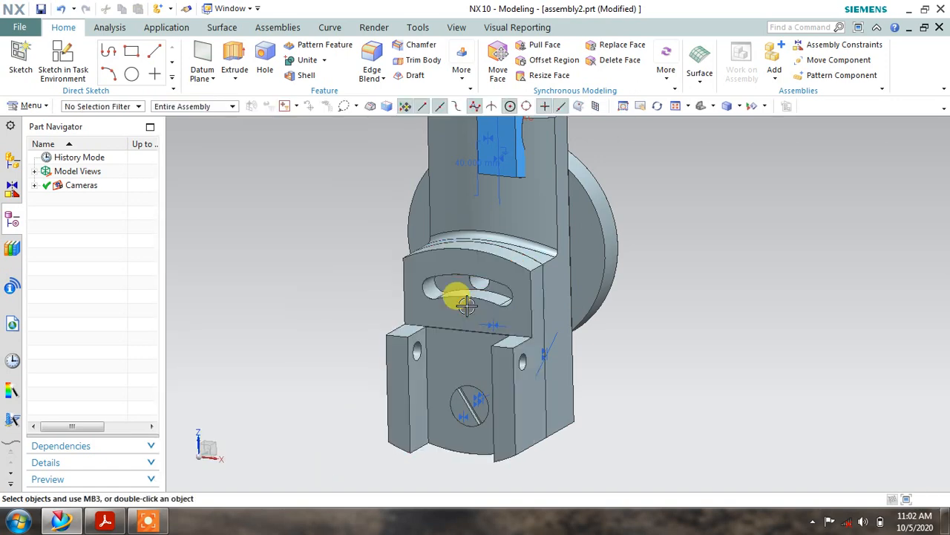
Move the Drag Plate with Dynamic motion off the upper end of the base into the empty space beside the assembly
middle_click_drag(450, 291, 644, 234)
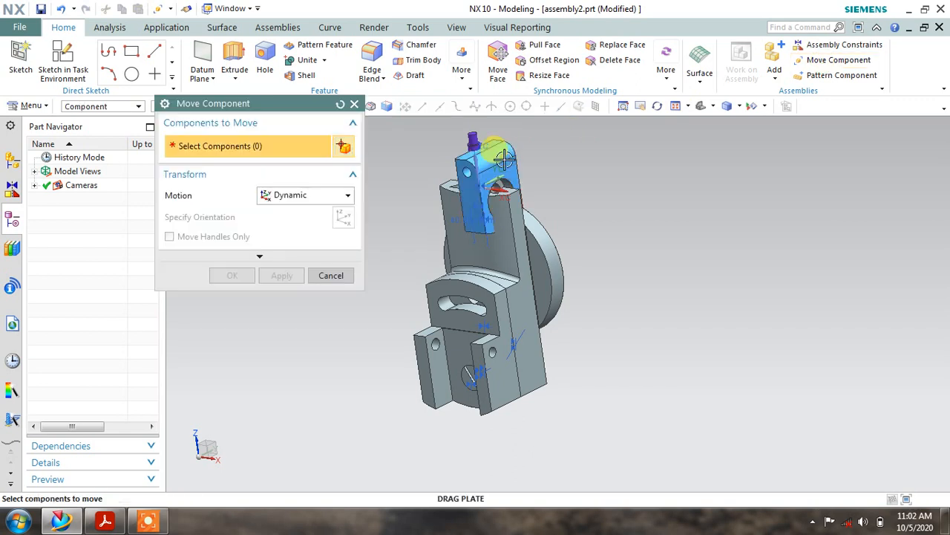
left_click(500, 151)
left_click(194, 220)
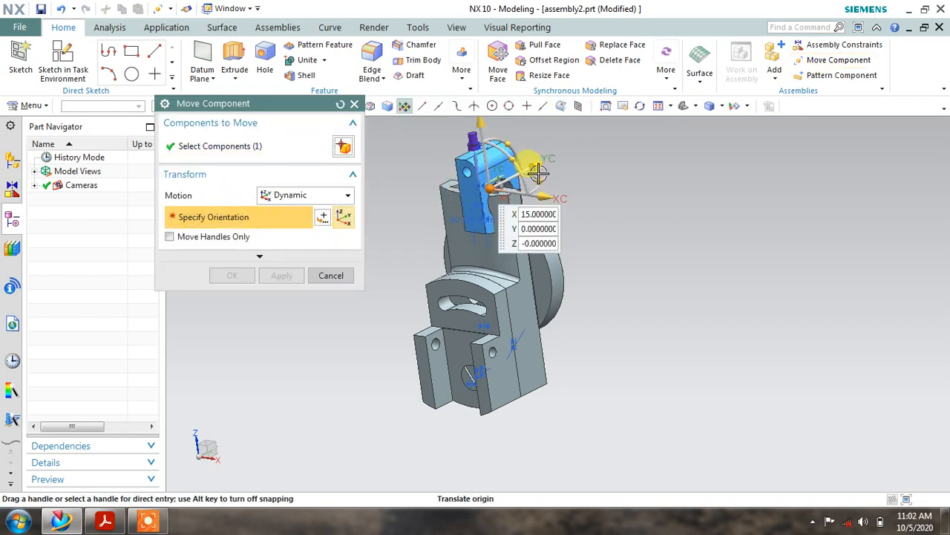
left_click_drag(507, 187, 322, 311)
middle_click_drag(449, 265, 598, 279, "shift")
left_click_drag(496, 277, 432, 215)
left_click(275, 276)
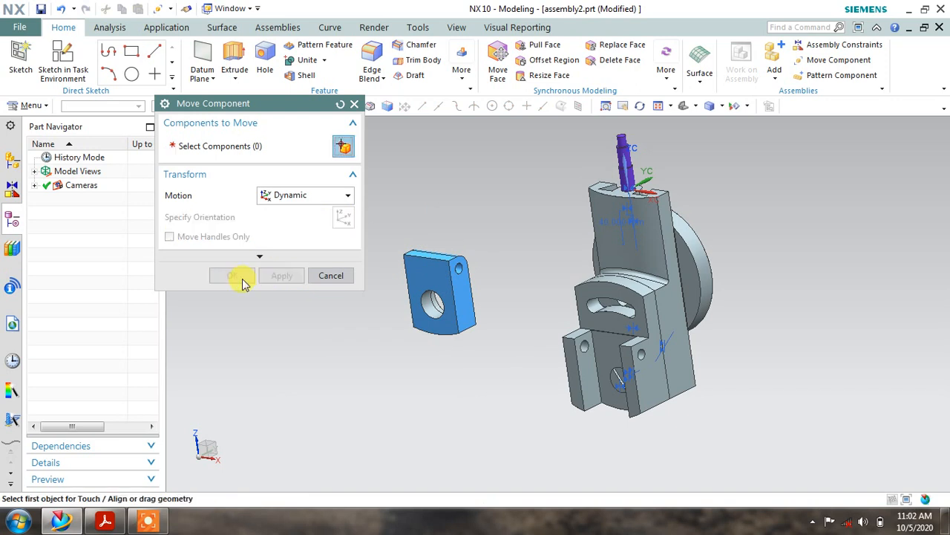
left_click(319, 276)
Constrain the cylindrical face of the Drag Plate's large hole to the base's lower hole with a Touch Align constraint set to Touch
scroll(751, 318, "down", 2)
scroll(751, 318, "up", 3)
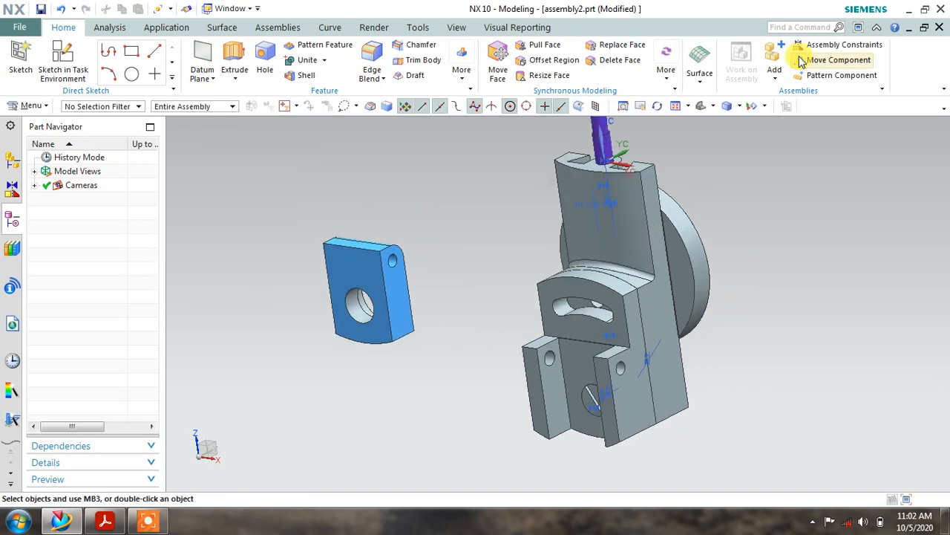
left_click(814, 46)
scroll(424, 362, "up", 2)
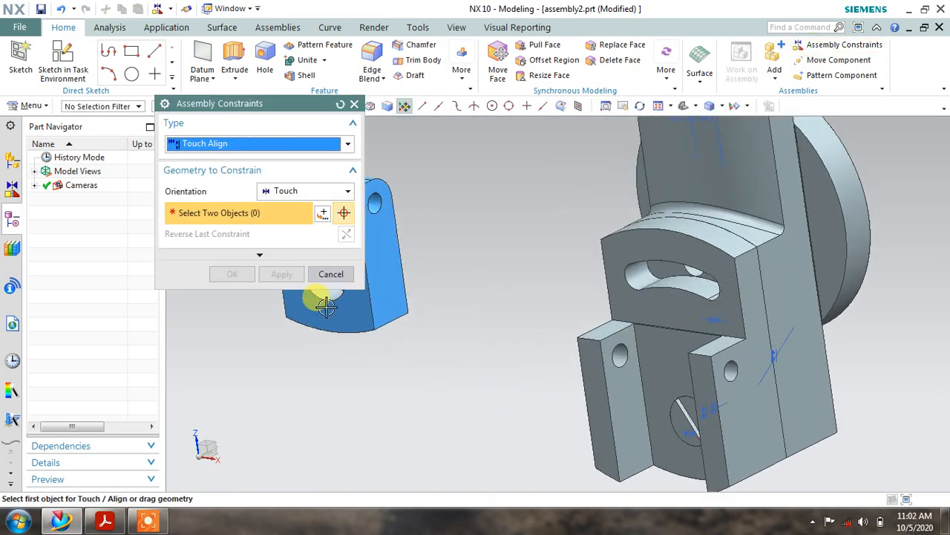
middle_click_drag(349, 308, 448, 366, "shift")
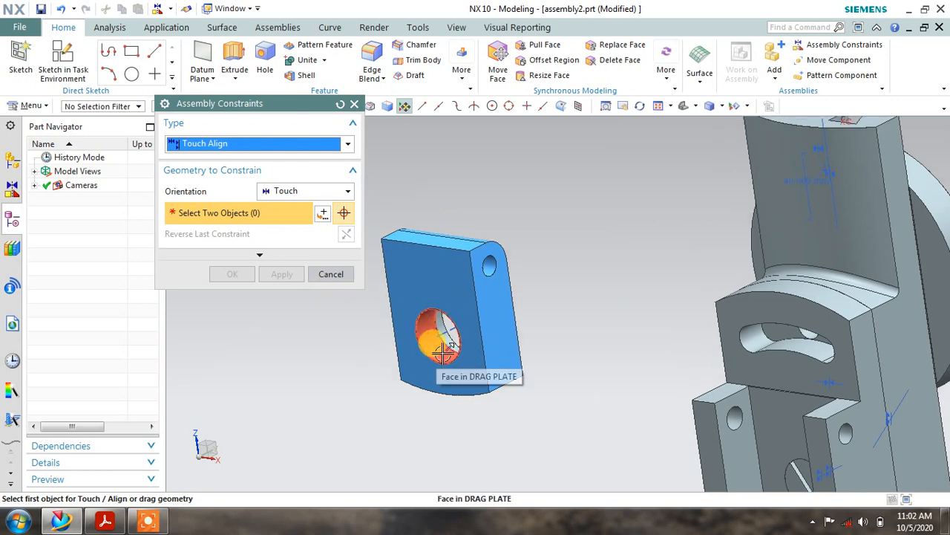
left_click(438, 315)
scroll(438, 316, "down", 3)
middle_click_drag(578, 395, 587, 419)
scroll(587, 419, "up", 5)
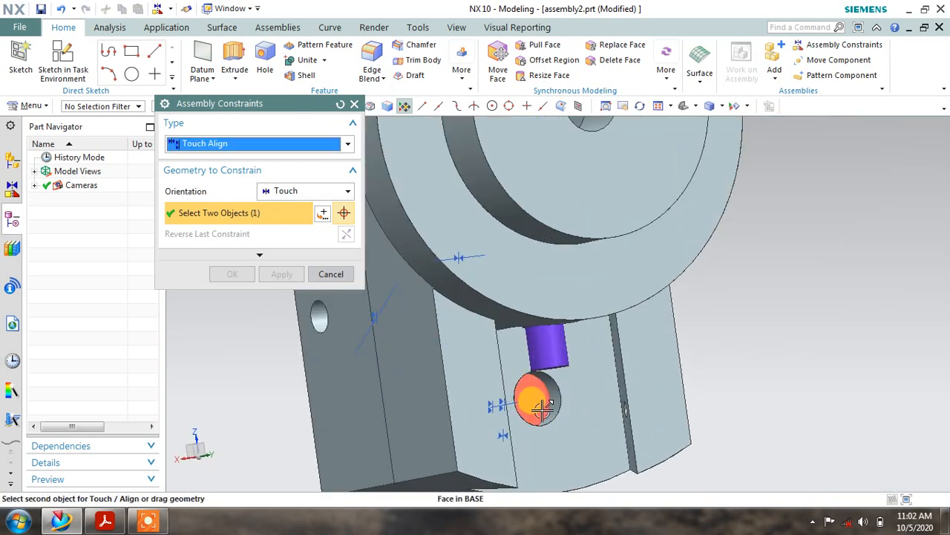
left_click(562, 393)
scroll(562, 393, "down", 4)
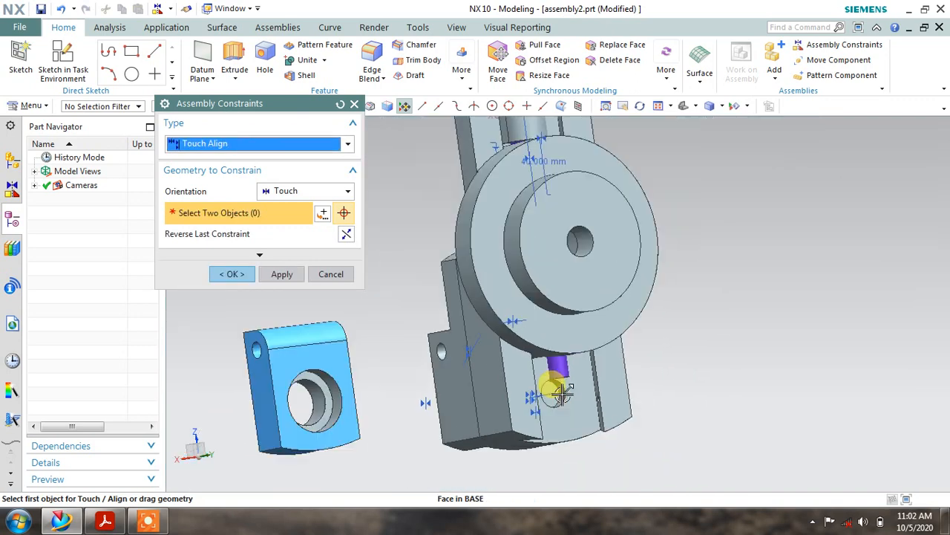
Constrain the Drag Plate's side face to touch the inner face of the swivel plate's lug, and apply the constraints
middle_click_drag(458, 366, 530, 334)
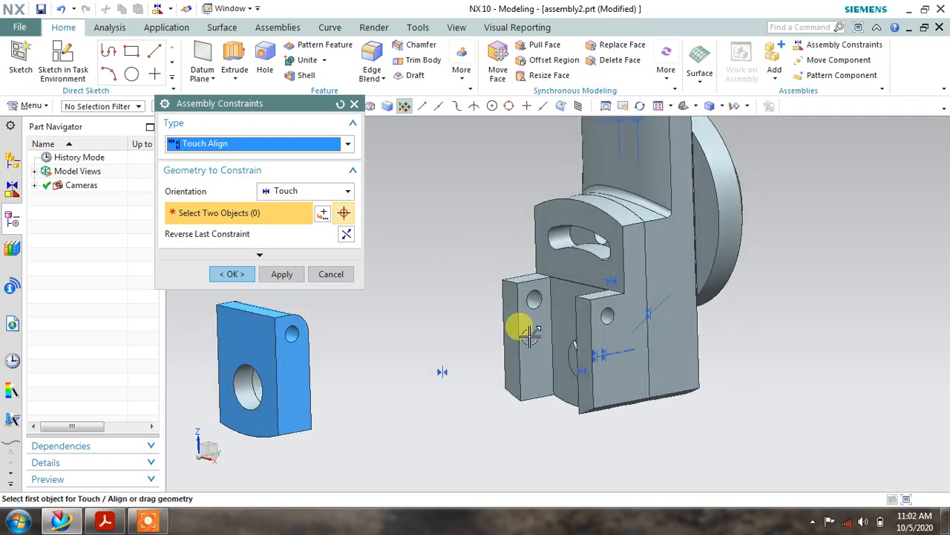
left_click(306, 192)
left_click(286, 221)
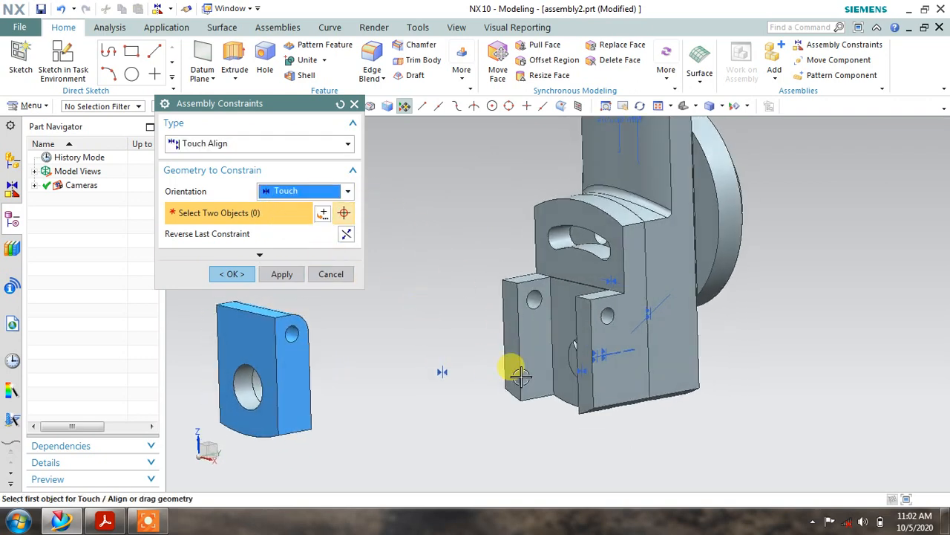
left_click(544, 382)
middle_click_drag(407, 379, 339, 333)
left_click(303, 312)
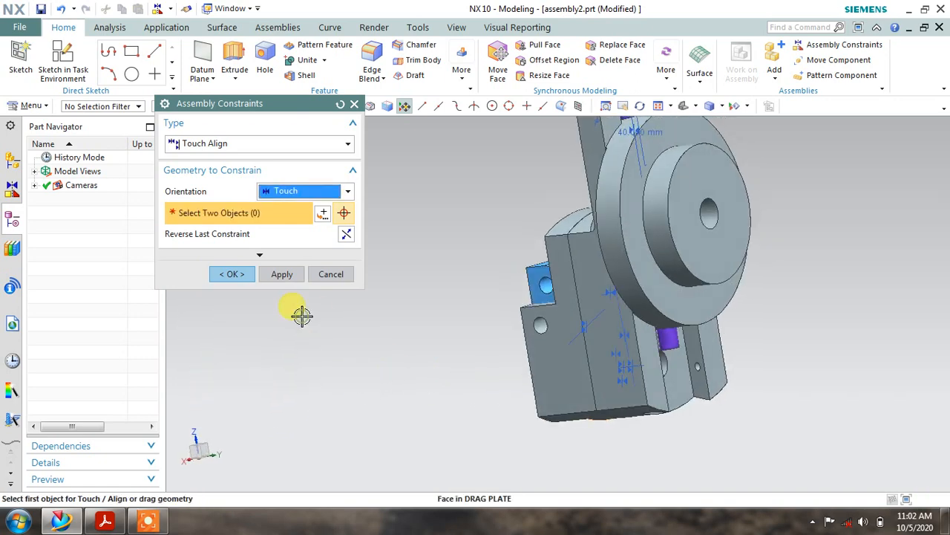
left_click(282, 275)
left_click(332, 274)
Try to align the small side holes of the Drag Plate and swivel plate with Infer Center/Axis, discard it, and undo the Drag Plate's constraints
middle_click_drag(401, 289, 577, 321)
scroll(570, 316, "up", 3)
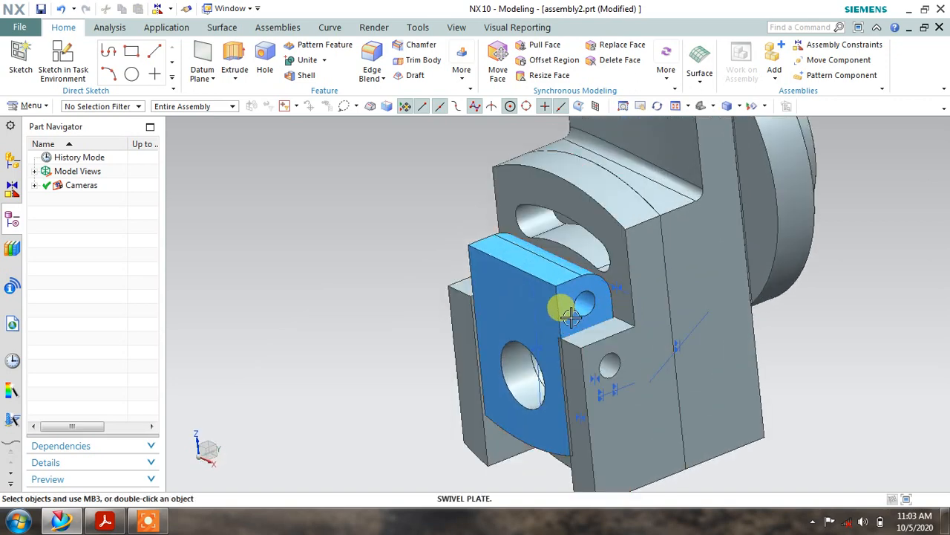
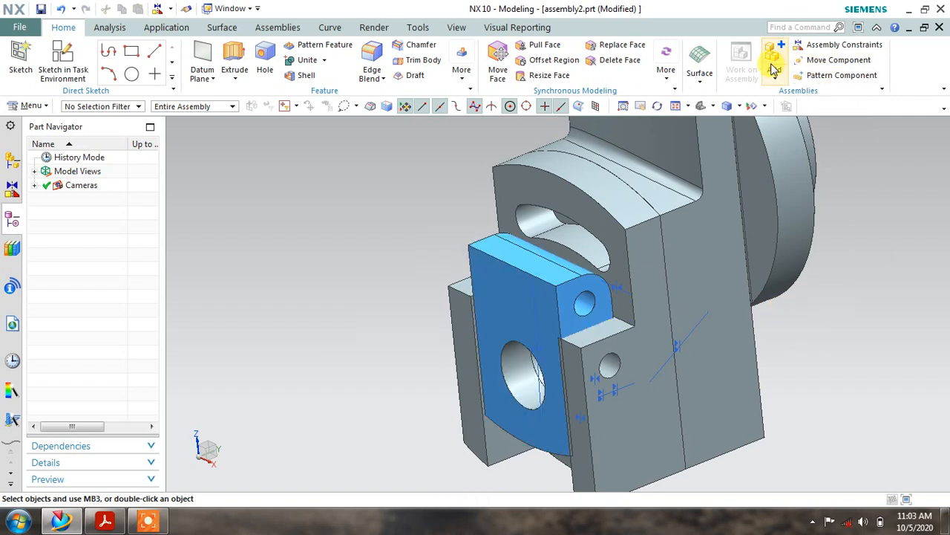
left_click(806, 45)
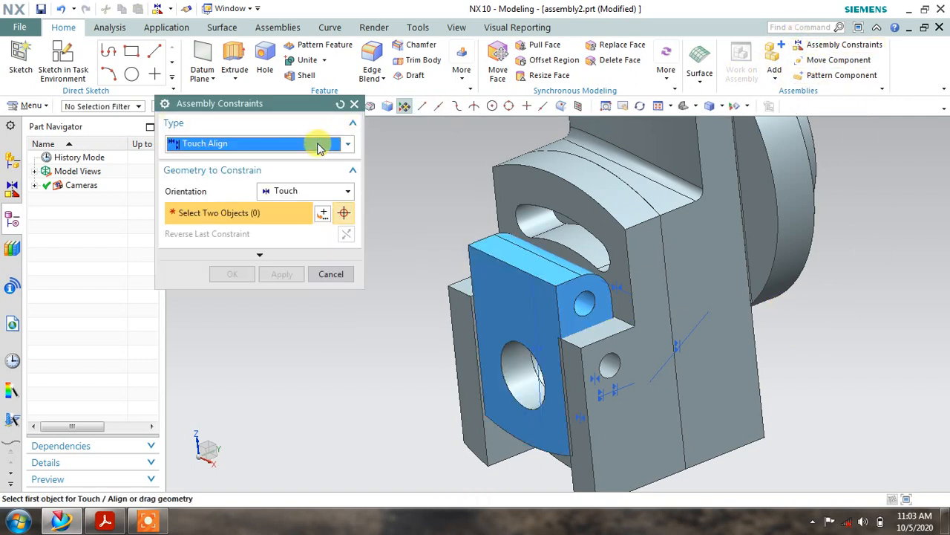
left_click(284, 192)
left_click(284, 248)
middle_click_drag(581, 424, 630, 367)
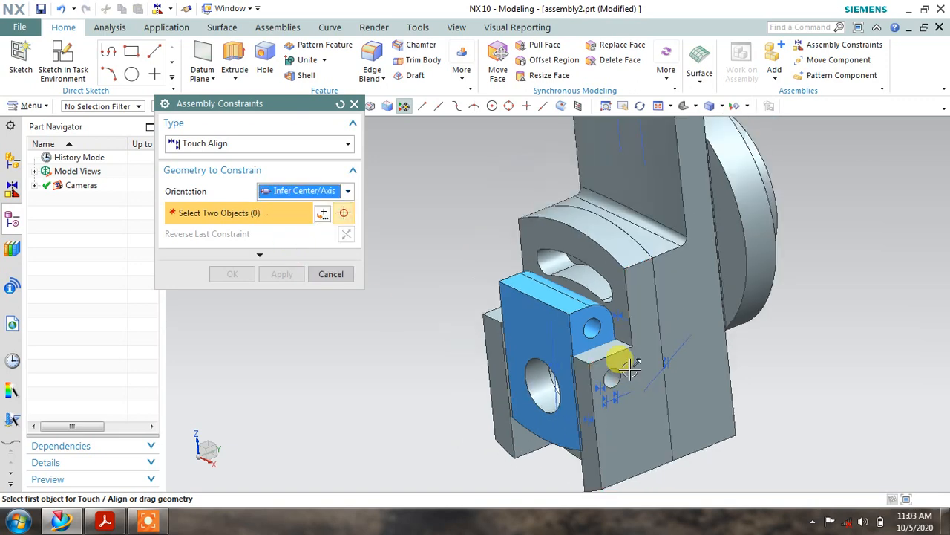
scroll(616, 375, "up", 3)
left_click(622, 377)
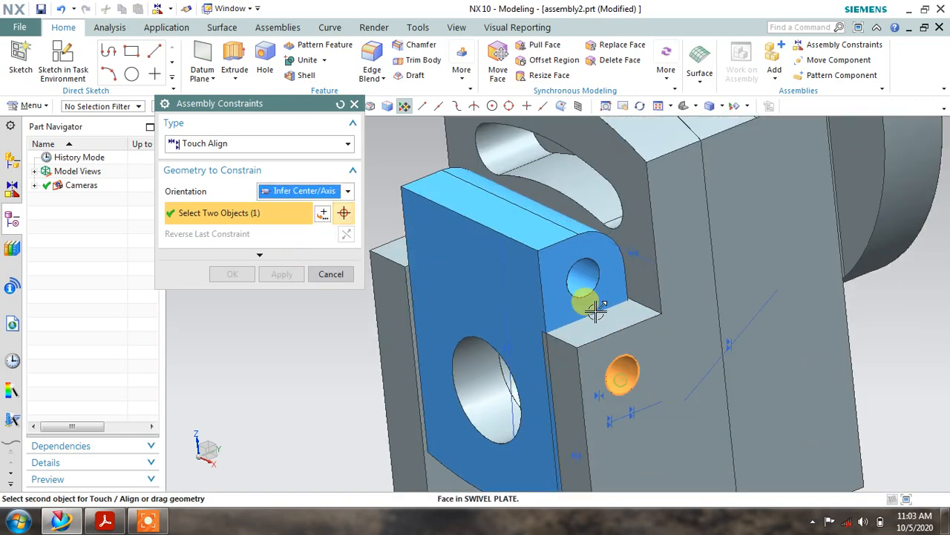
left_click(583, 276)
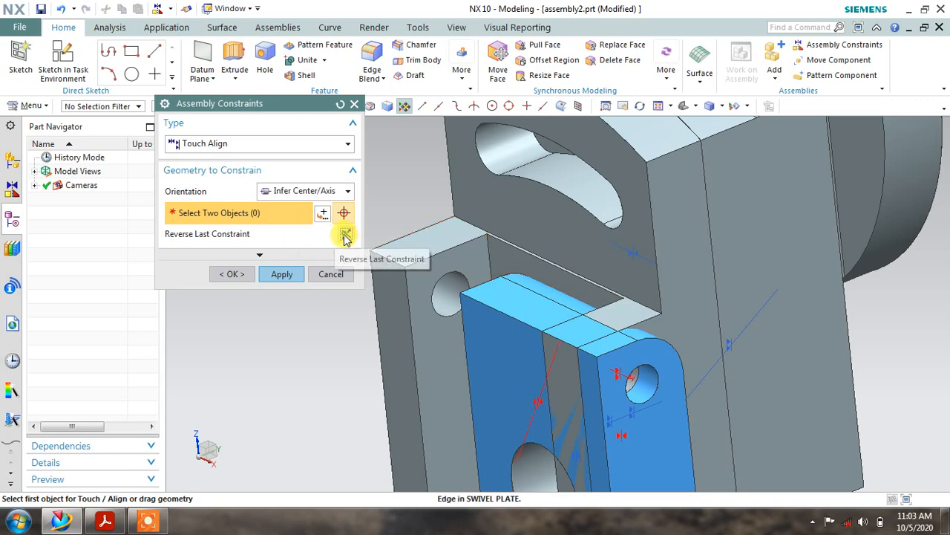
left_click(323, 275)
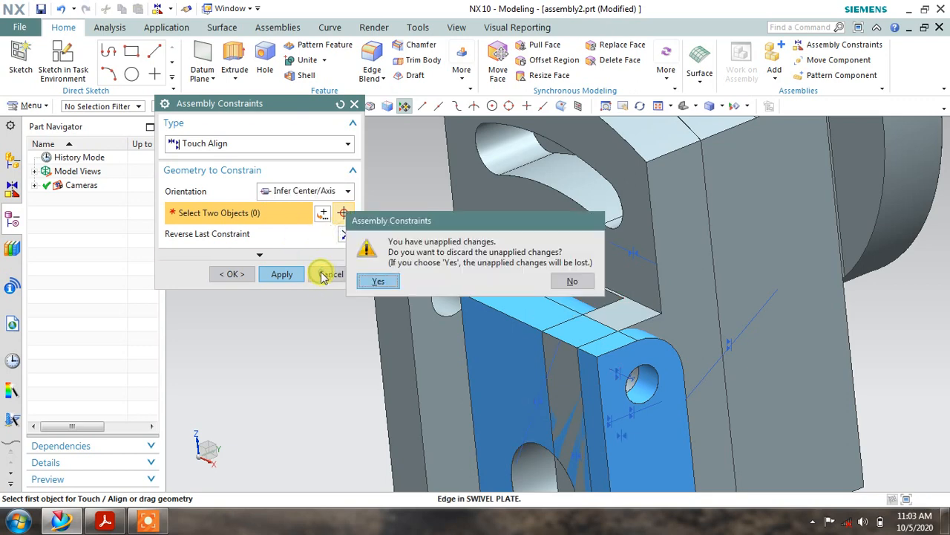
left_click(380, 282)
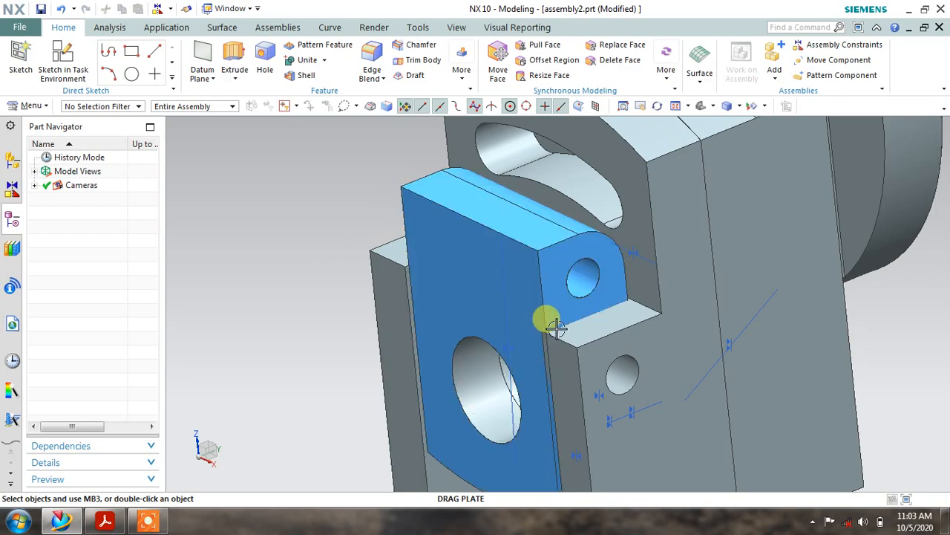
mouse_move(547, 319)
middle_mouse_down()
mouse_move(594, 330)
mouse_move(539, 303)
middle_mouse_up()
key("ctrl+z")
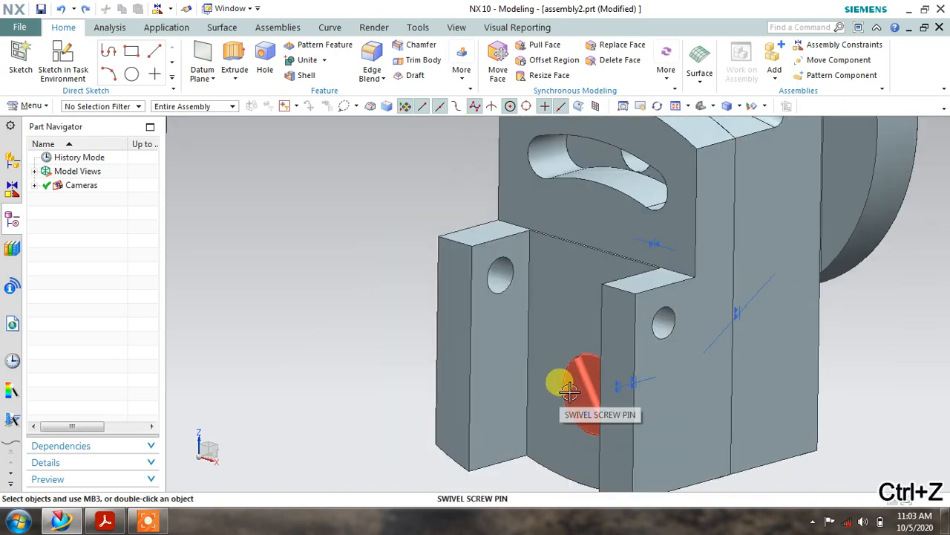
Hide the Swivel screw pin seated in the swivel plate's counterbored hole
right_click(572, 386)
left_click(598, 82)
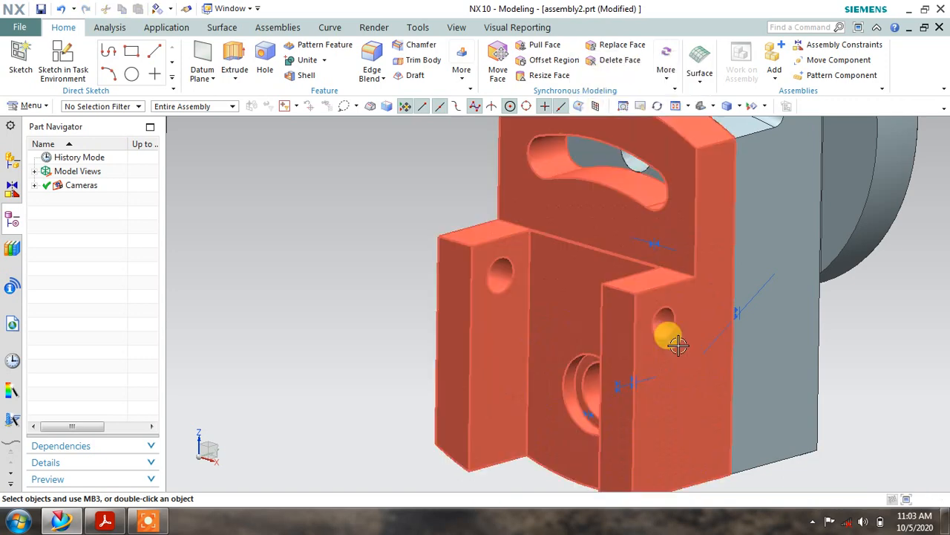
Align the swivel plate's counterbored hole with the Drag Plate's large hole using a Touch Align constraint set to Infer Center/Axis
scroll(656, 358, "down", 3)
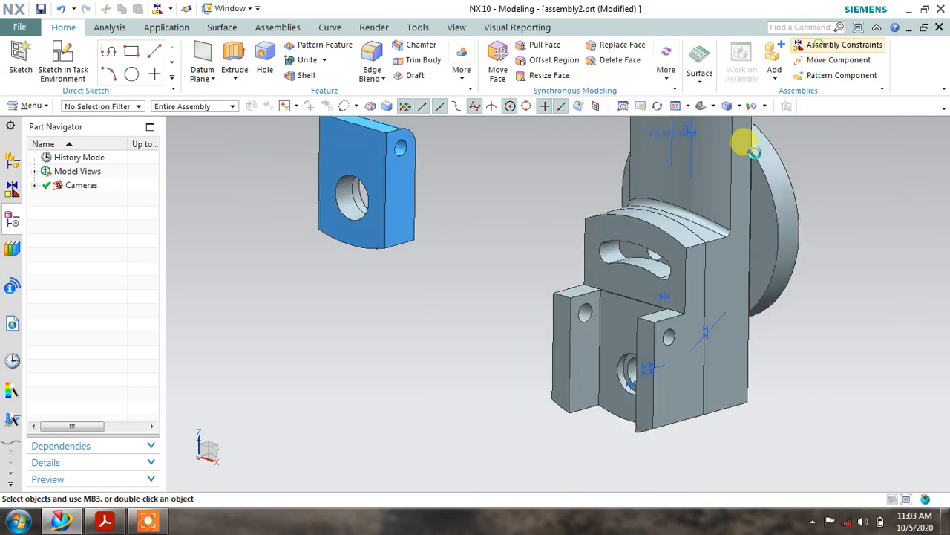
middle_click_drag(647, 424, 639, 409)
left_click(310, 191)
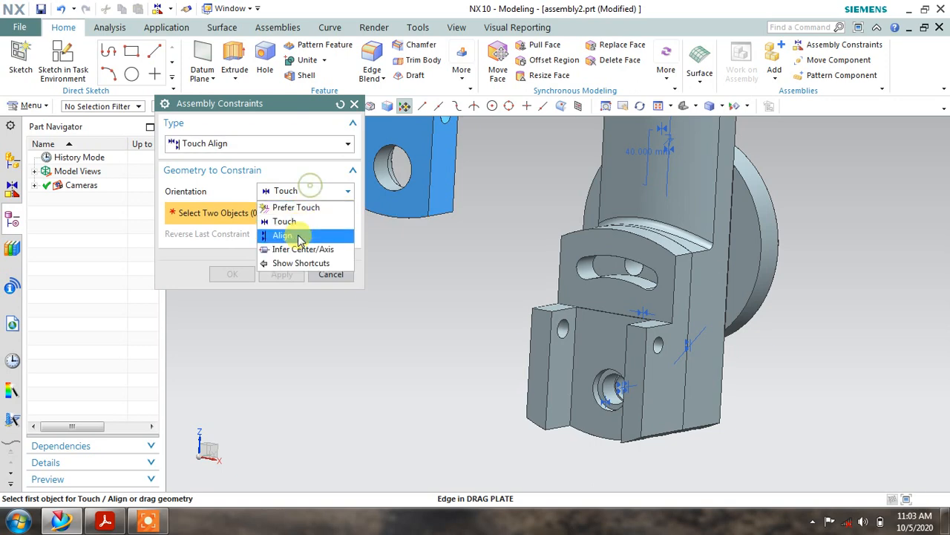
left_click(303, 249)
scroll(579, 397, "up", 6)
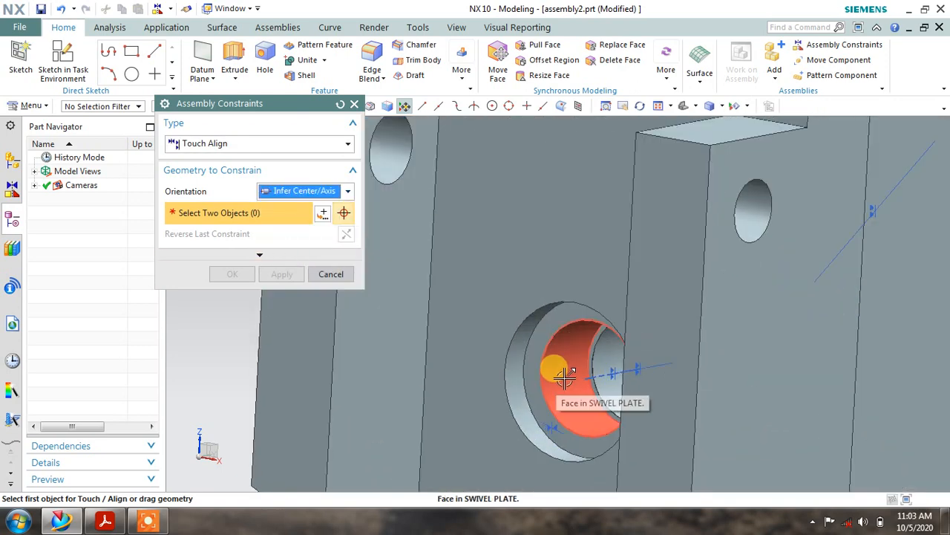
left_click(564, 377)
scroll(565, 377, "down", 5)
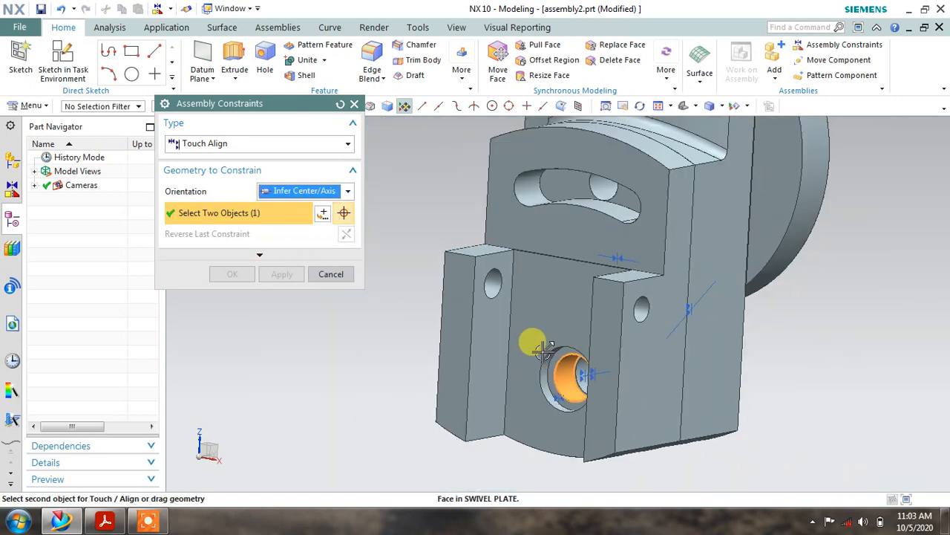
middle_click_drag(535, 338, 865, 532, "shift")
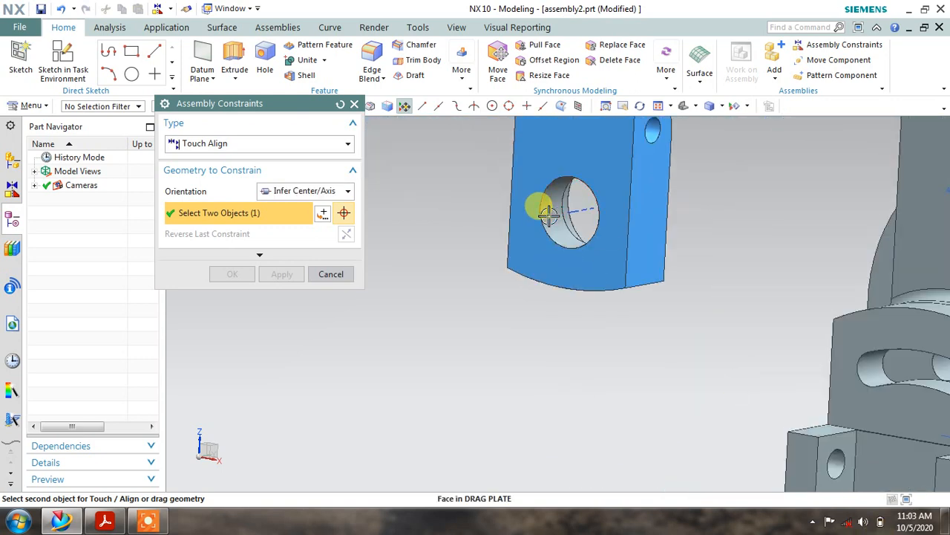
left_click(542, 205)
scroll(612, 295, "down", 4)
scroll(648, 324, "up", 3)
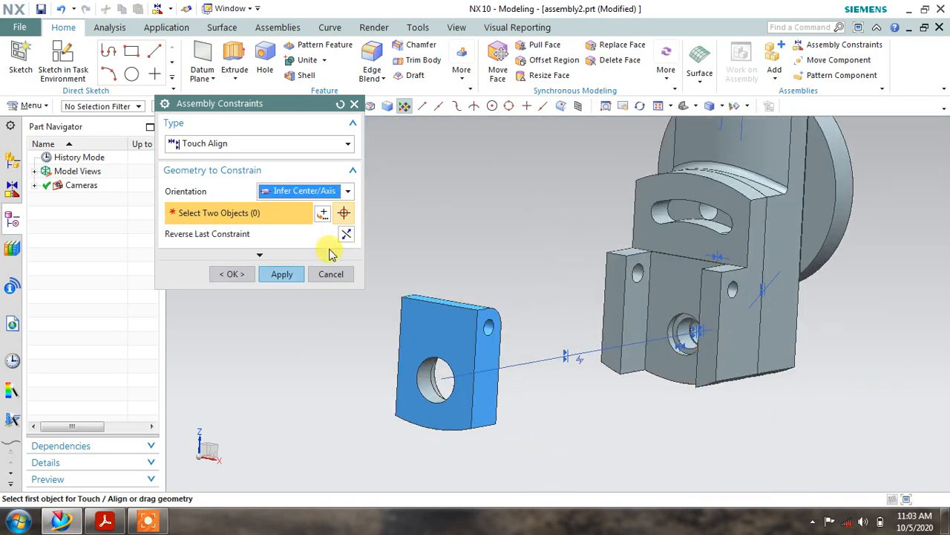
Constrain the Drag Plate's rear face to touch the swivel plate's recess wall between the lugs, and apply the constraints
left_click(310, 194)
left_click(297, 207)
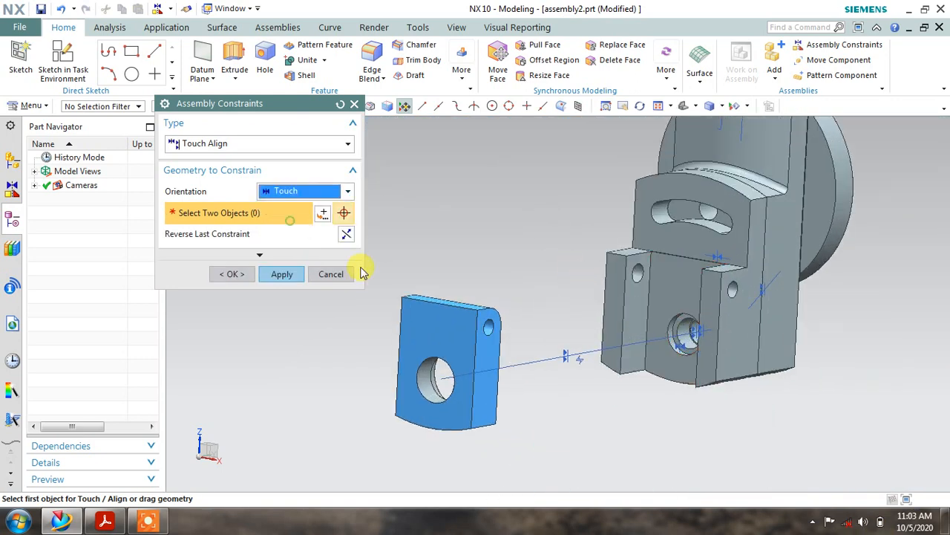
left_click(648, 302)
middle_click_drag(631, 319, 524, 334)
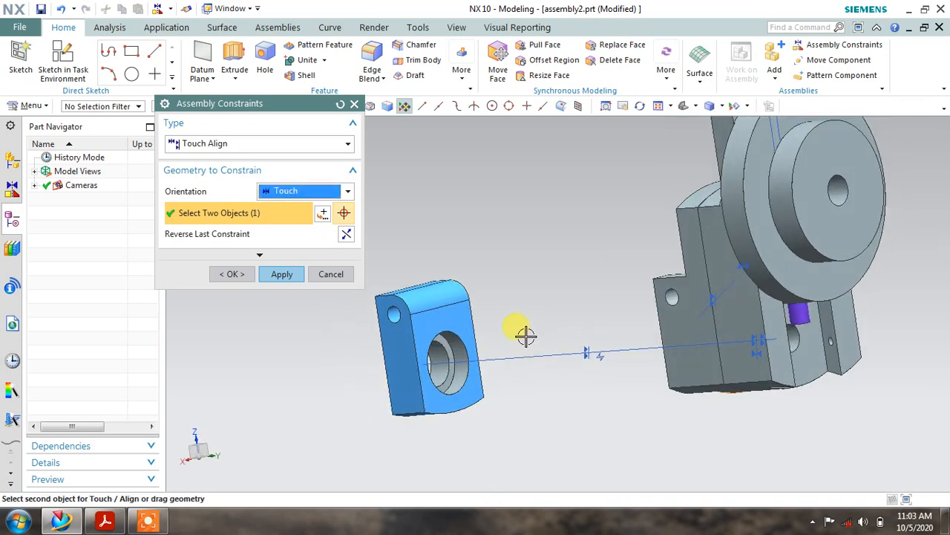
left_click(458, 312)
middle_click_drag(595, 317, 653, 313)
middle_click_drag(592, 329, 466, 328, "shift")
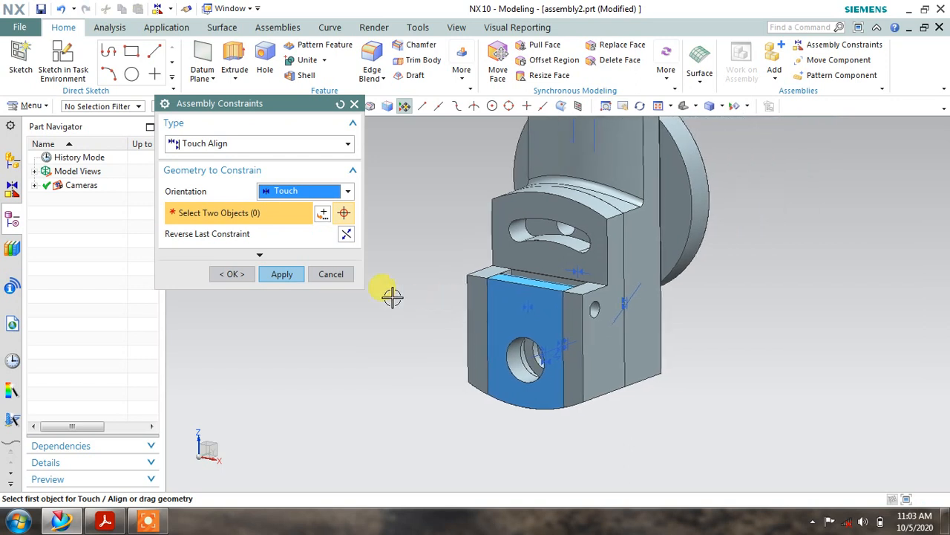
left_click(274, 279)
left_click(326, 278)
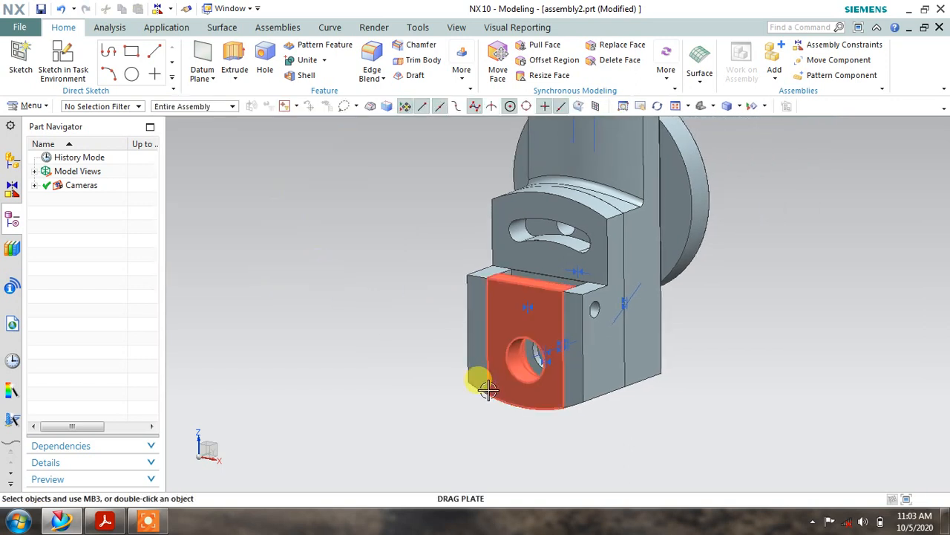
Make the hidden Swivel screw pin visible again in the assembly
scroll(488, 392, "down", 1)
left_click(11, 189)
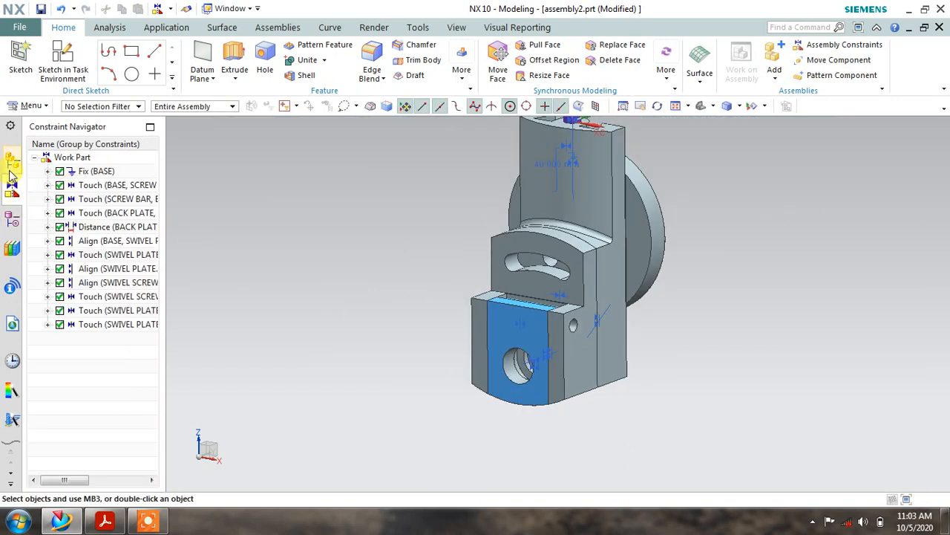
left_click(13, 167)
left_click_drag(148, 187, 148, 206)
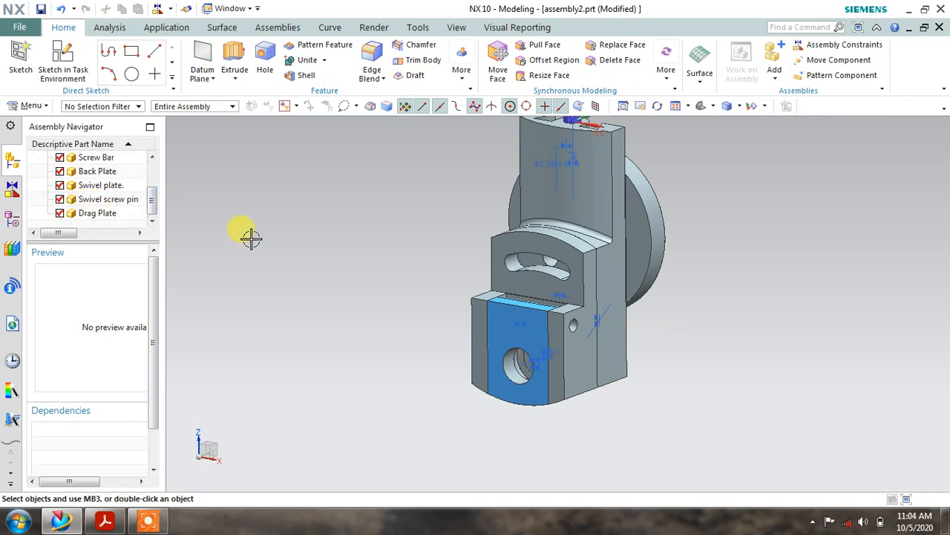
left_click(11, 222)
Hide the swivel plate and the Swivel screw pin behind the Drag Plate
middle_click_drag(546, 315, 529, 393)
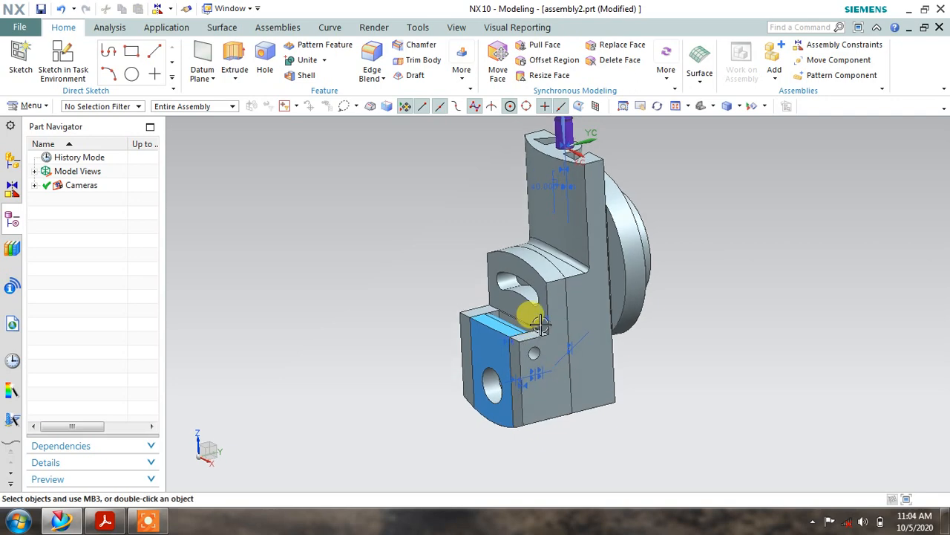
scroll(549, 342, "up", 5)
left_click(560, 334)
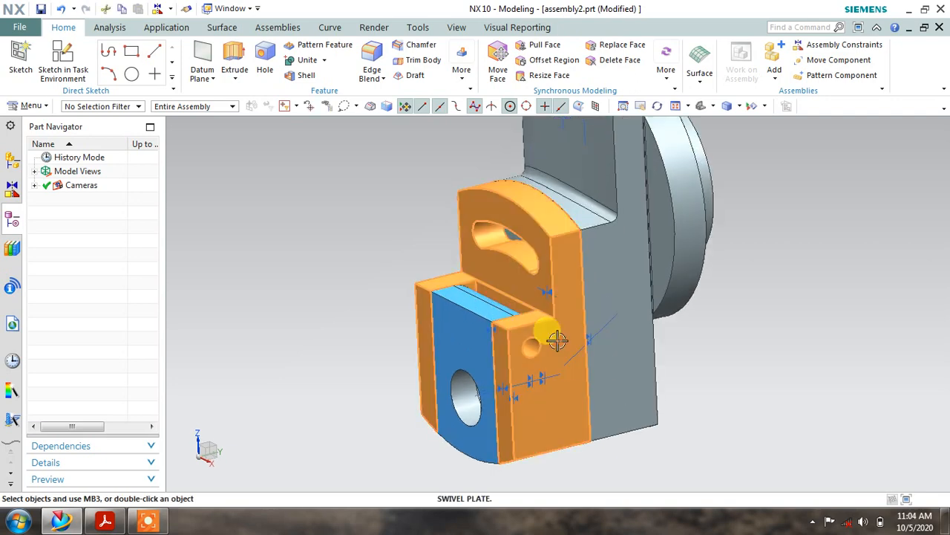
right_click(560, 338)
left_click(586, 31)
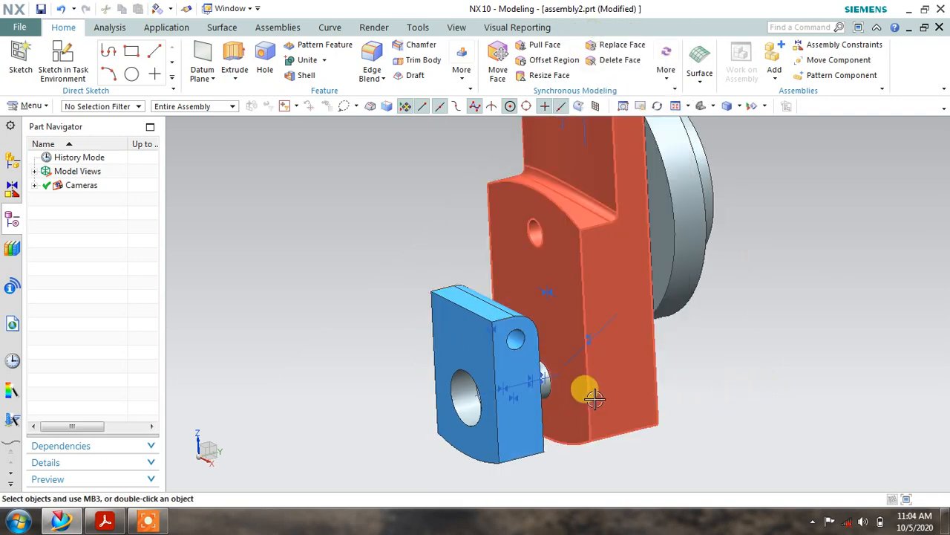
middle_click_drag(587, 390, 553, 384)
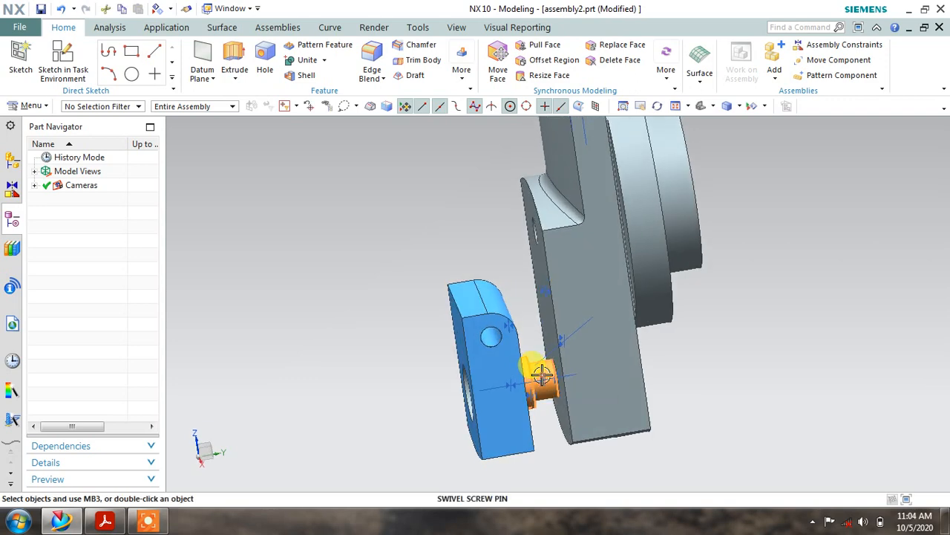
right_click(553, 384)
left_click(578, 66)
Hide the base so the rear of the Drag Plate is accessible
middle_click_drag(573, 325, 560, 360)
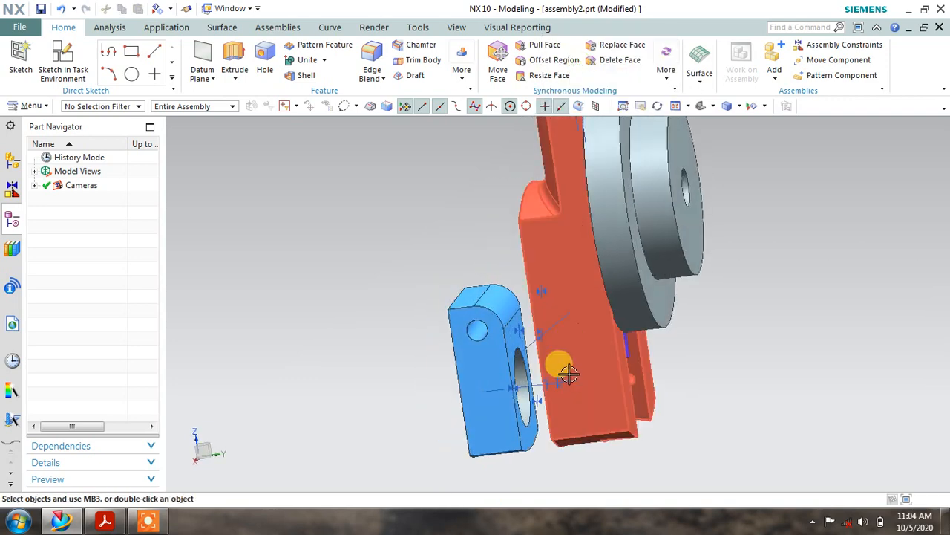
right_click(572, 350)
left_click(610, 32)
middle_click_drag(594, 193, 547, 271)
middle_click_drag(654, 233, 703, 223)
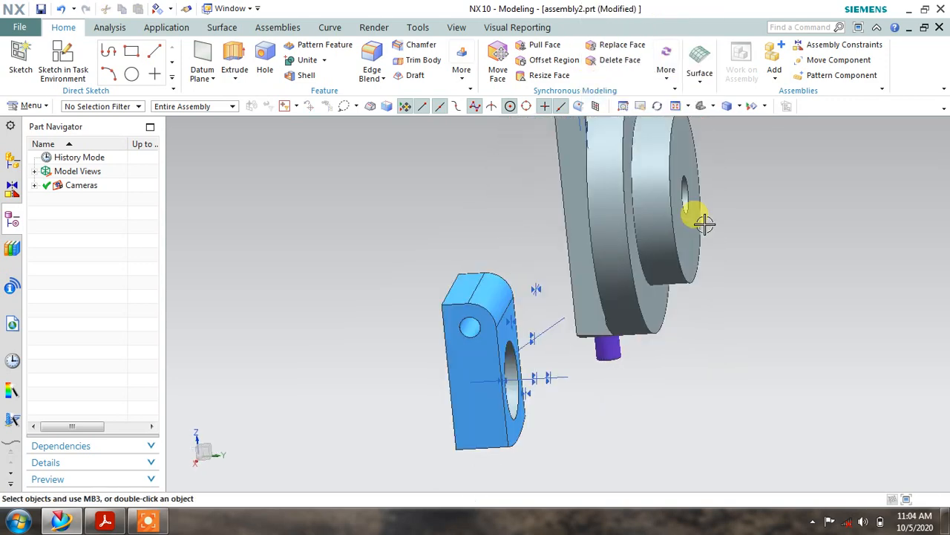
Add the Tool Holder part from the new assembly folder as a component positioned By Constraints
left_click(775, 55)
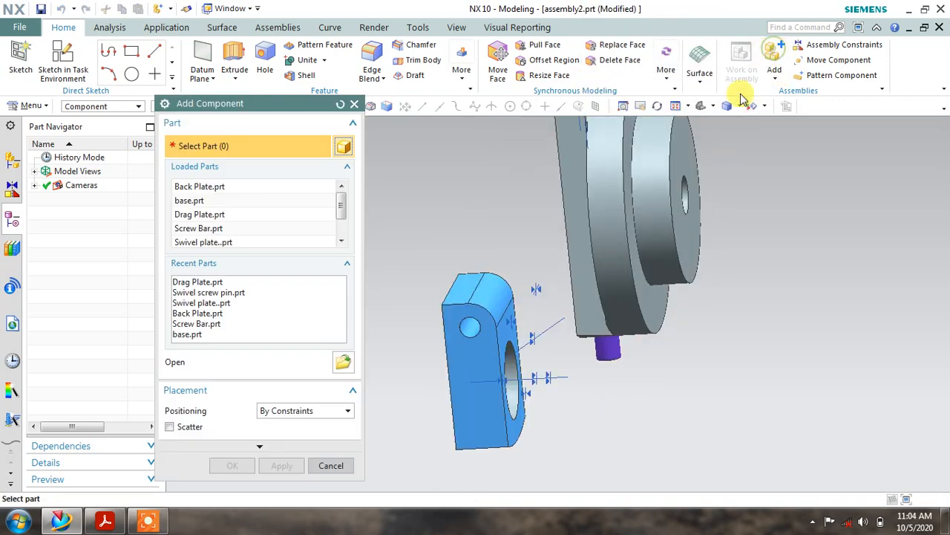
left_click(344, 362)
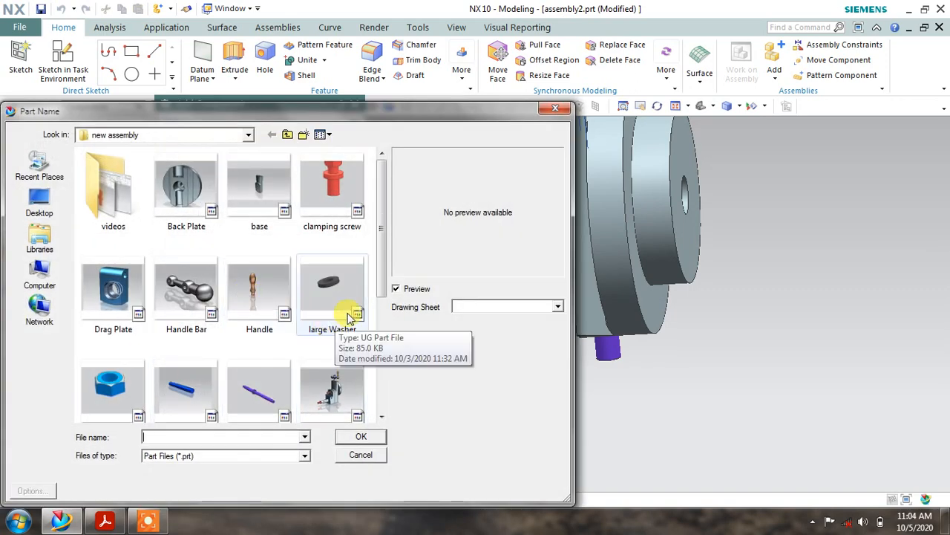
left_click_drag(378, 279, 385, 366)
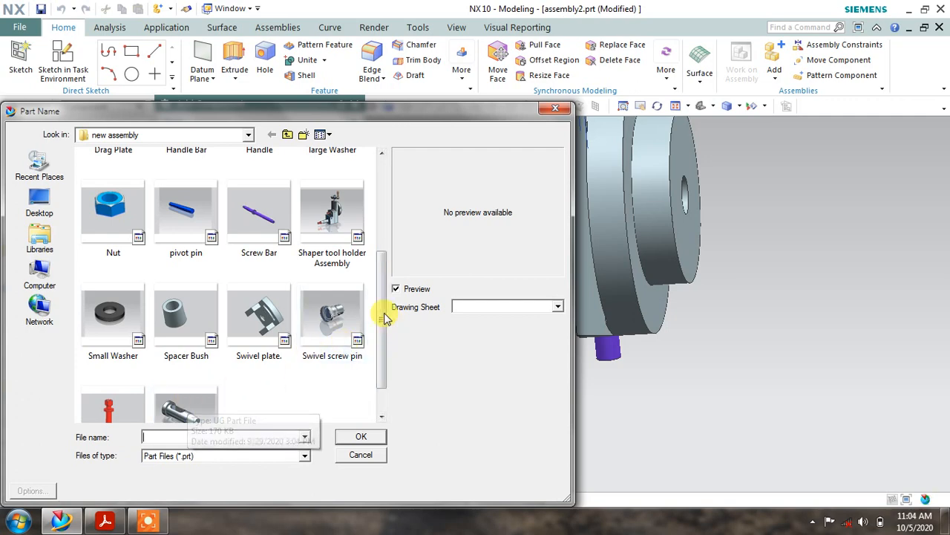
left_click_drag(382, 312, 382, 335)
left_click(190, 379)
left_click(357, 436)
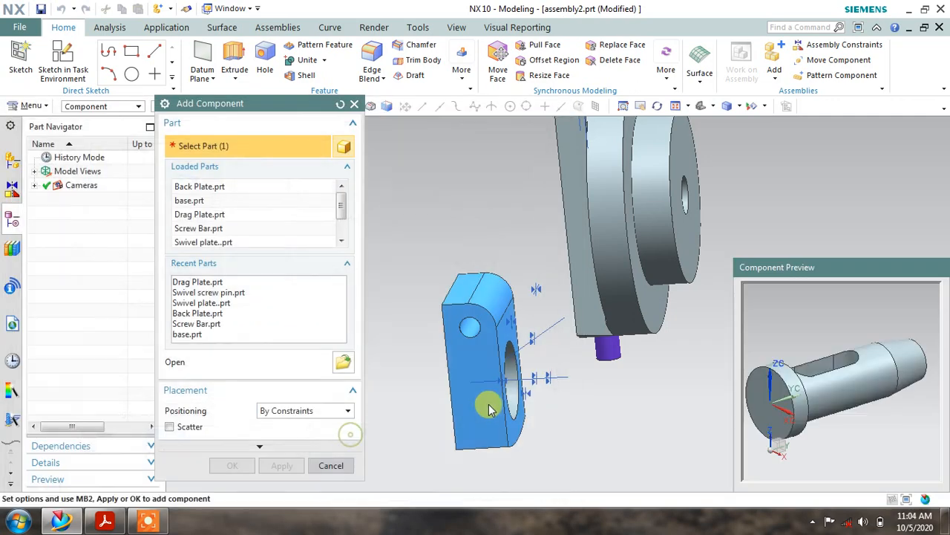
middle_click_drag(787, 368, 865, 361)
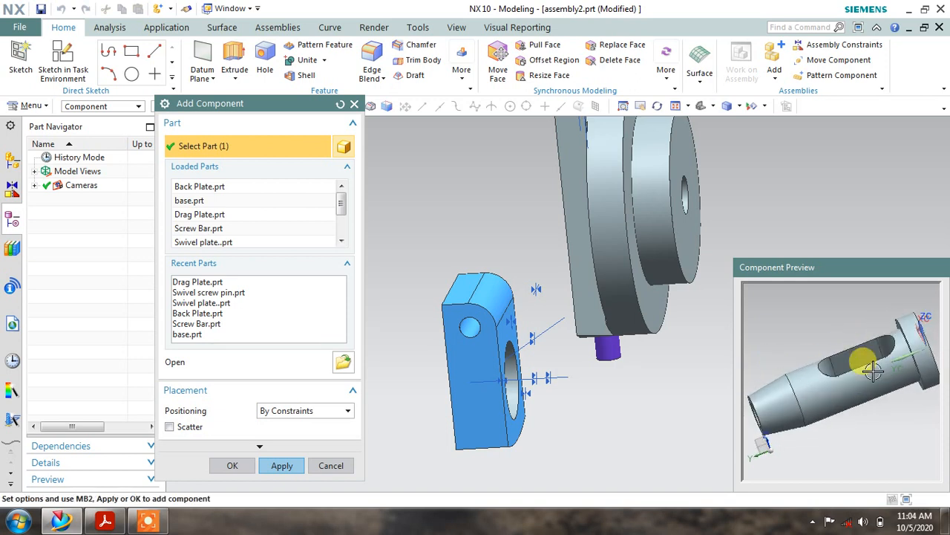
left_click(278, 465)
Align the Tool Holder's cylindrical body with the Drag Plate's large hole using Infer Center/Axis
left_click(294, 191)
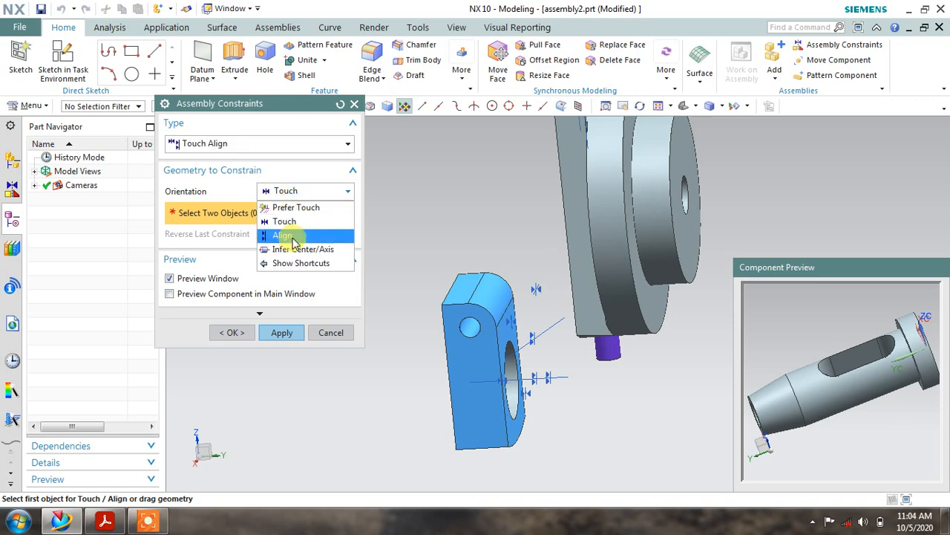
left_click(294, 247)
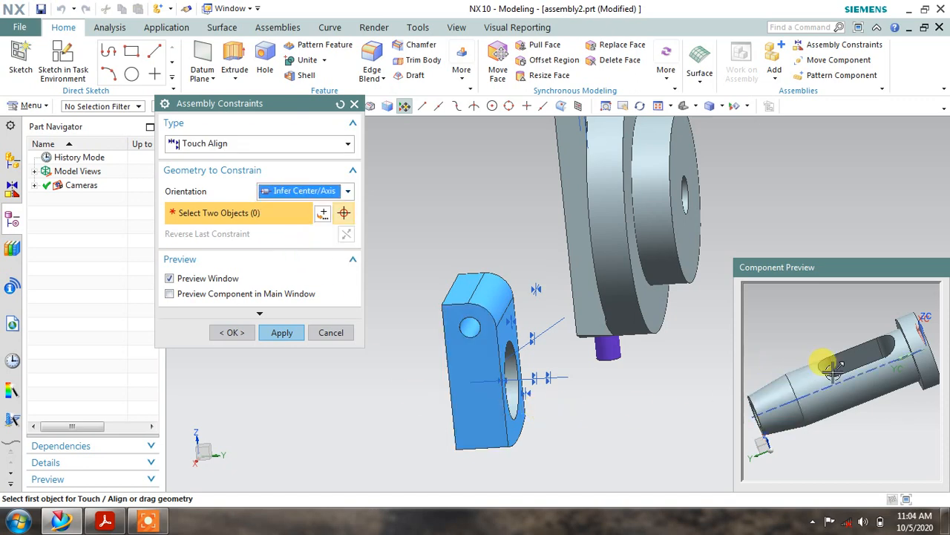
left_click(816, 399)
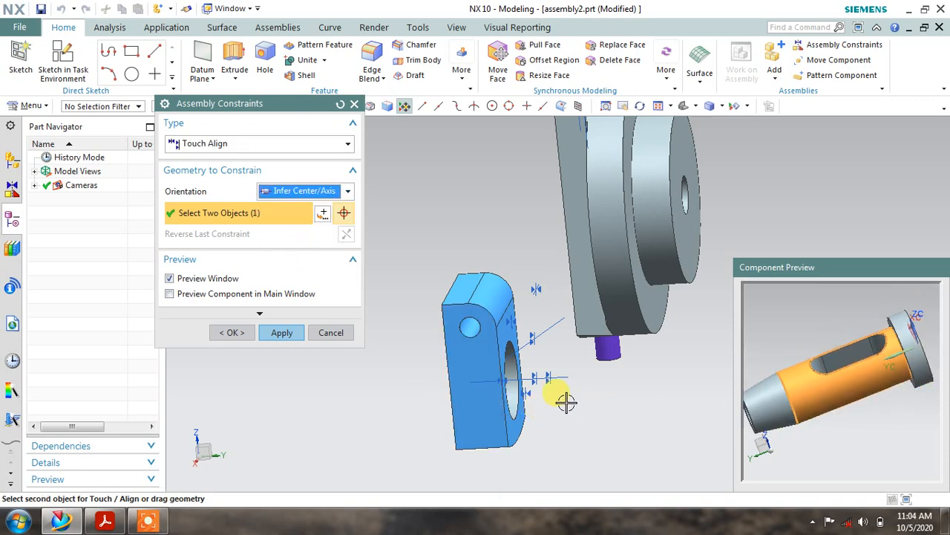
left_click(566, 402)
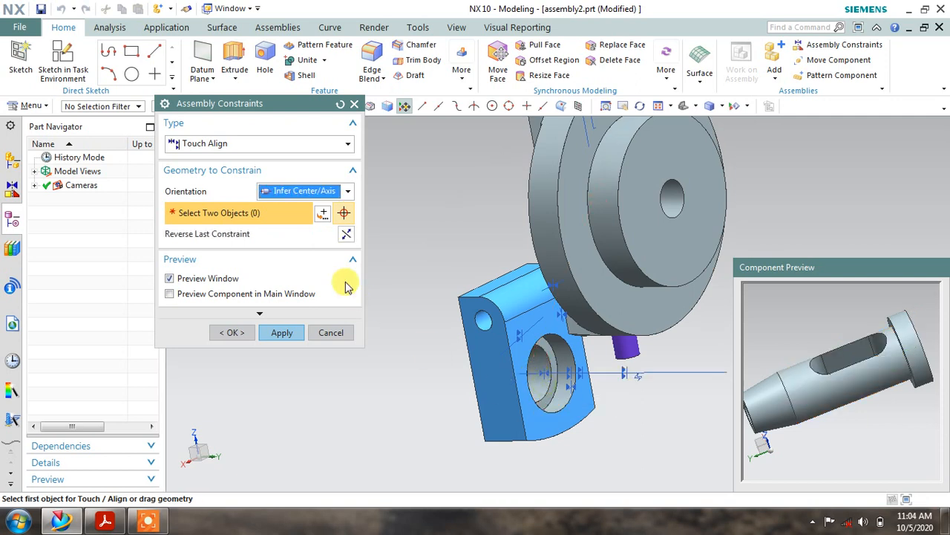
Constrain the shoulder under the Tool Holder's head to touch the Drag Plate's counterbore seat, and finish adding components
left_click(295, 191)
left_click(290, 222)
middle_click_drag(872, 340, 896, 343)
left_click(896, 343)
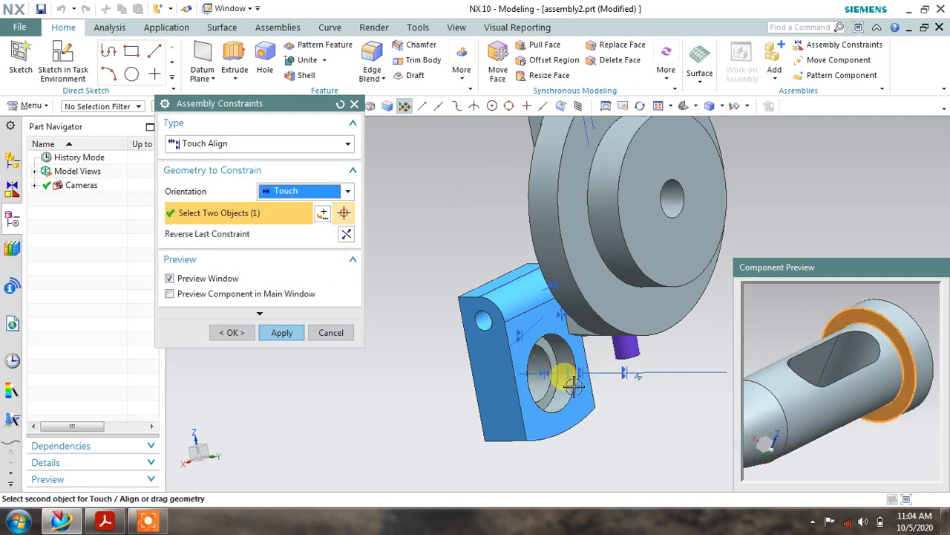
scroll(573, 384, "up", 2)
left_click(540, 388)
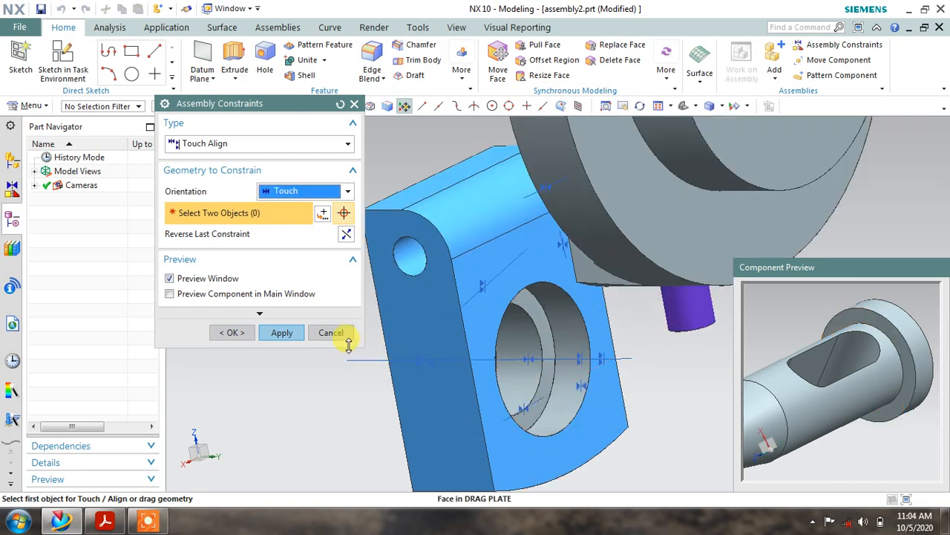
left_click(228, 332)
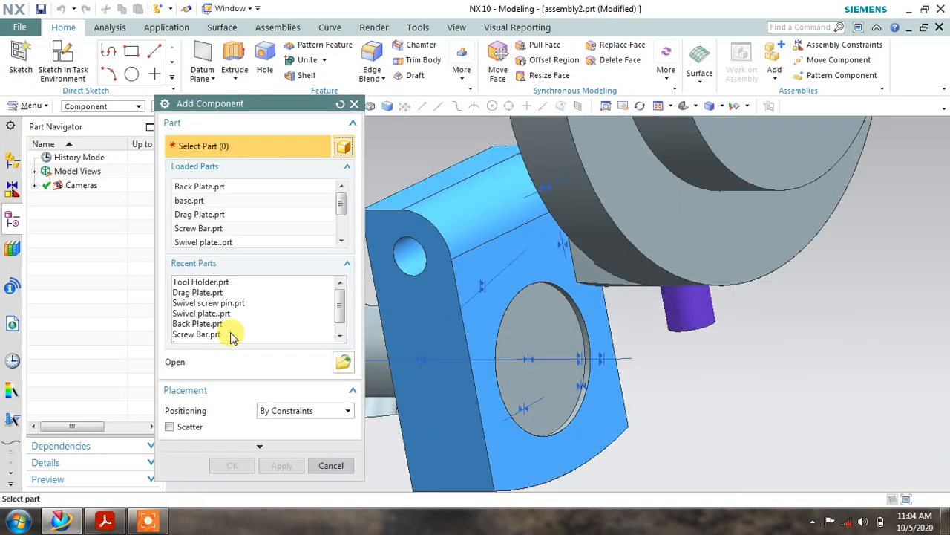
scroll(505, 331, "down", 3)
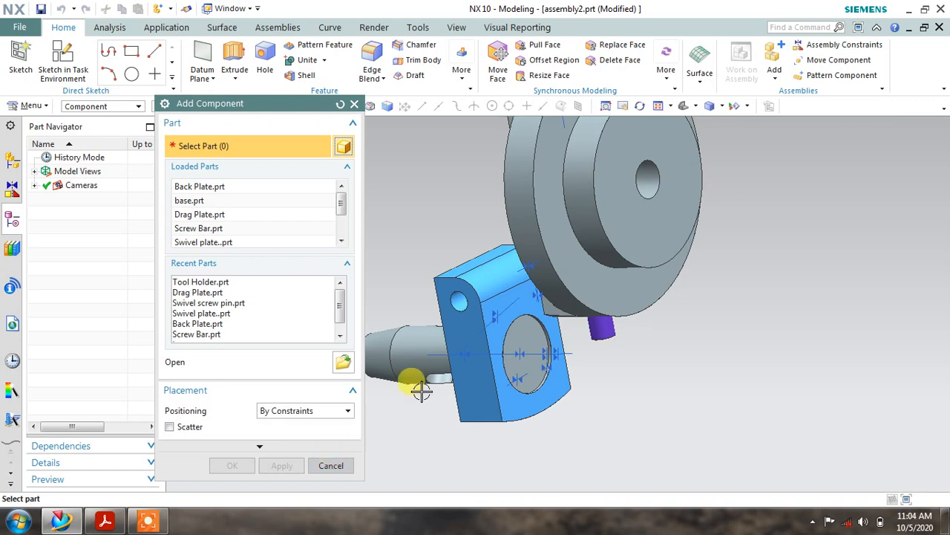
middle_click_drag(421, 391, 488, 388)
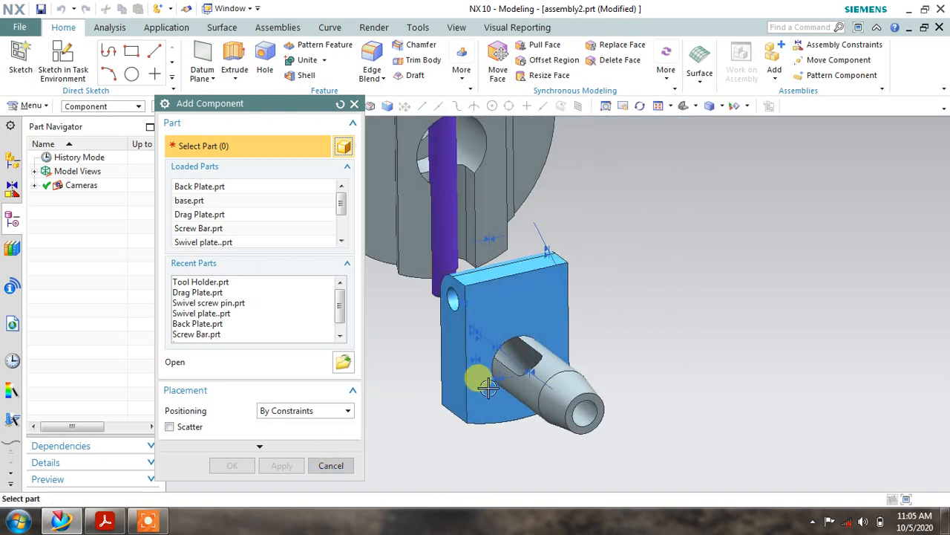
left_click(331, 465)
middle_click_drag(553, 355, 393, 323)
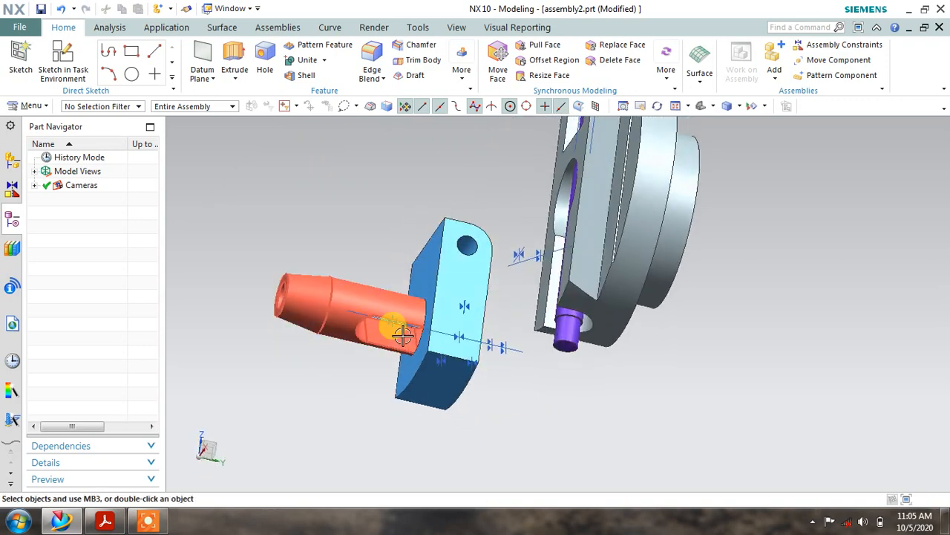
middle_click_drag(432, 262, 470, 299)
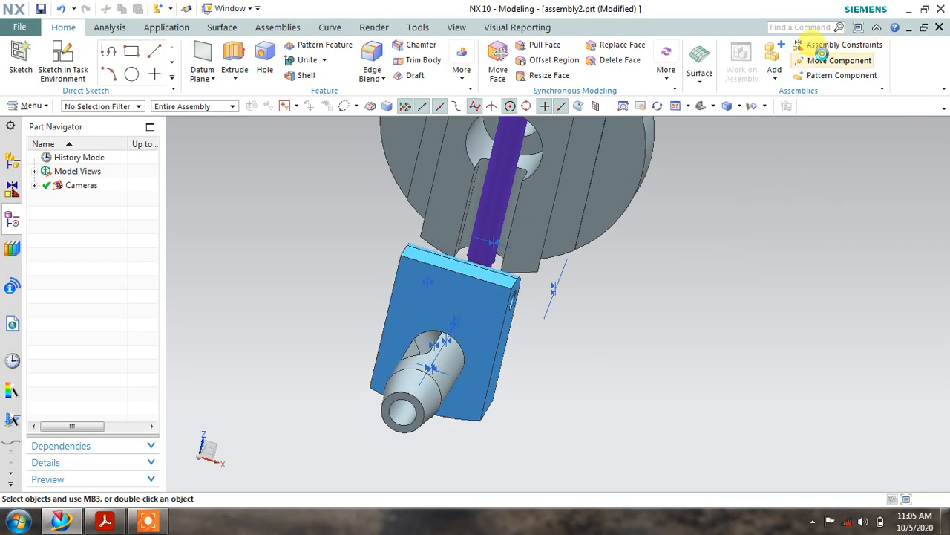
left_click(822, 55)
left_click(437, 368)
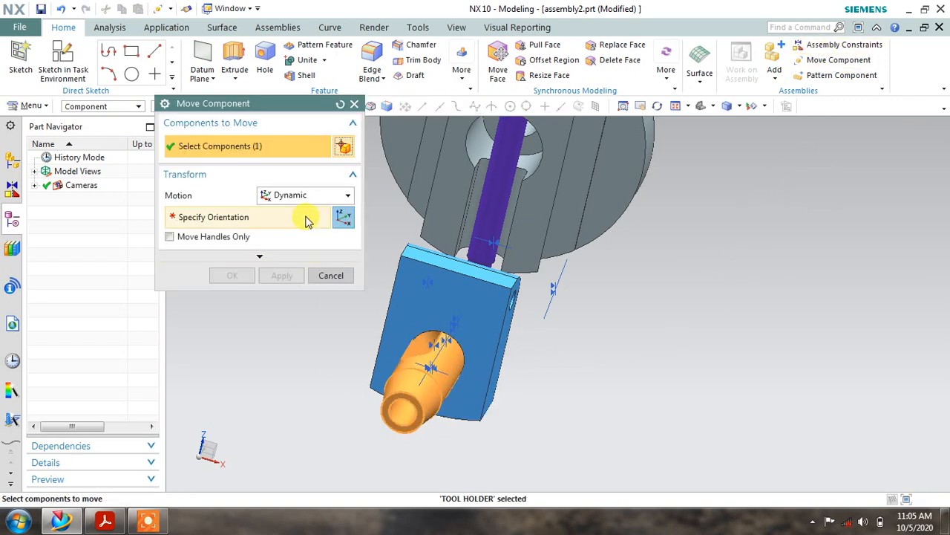
left_click(255, 216)
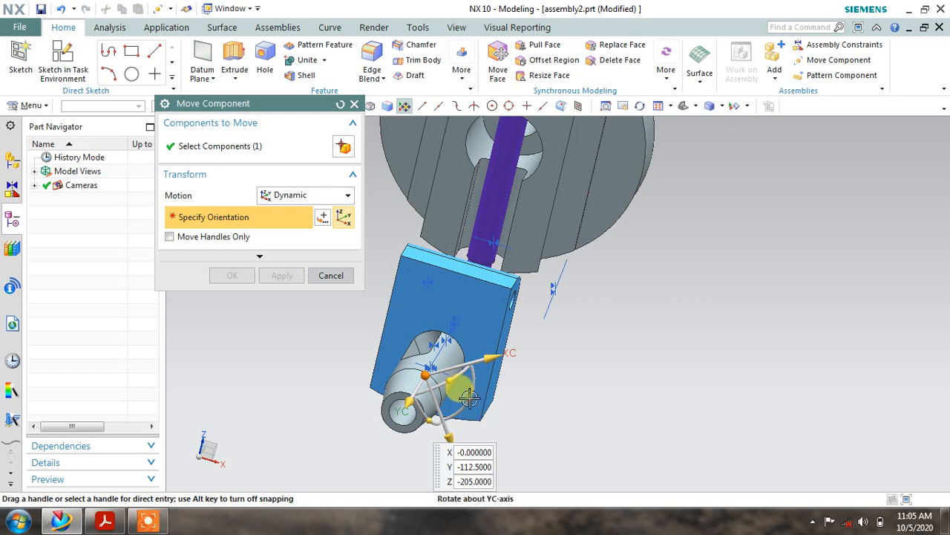
left_click_drag(468, 399, 484, 387)
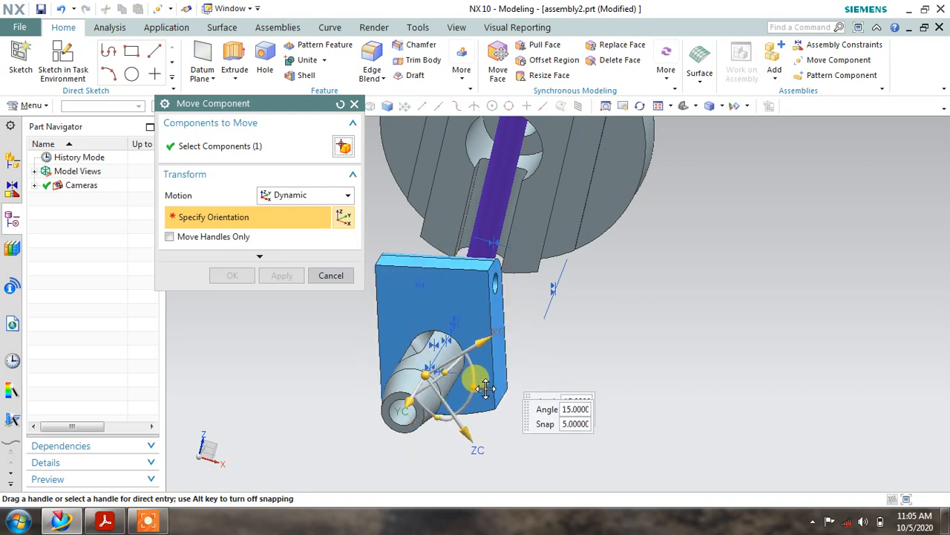
left_click(331, 276)
left_click(379, 279)
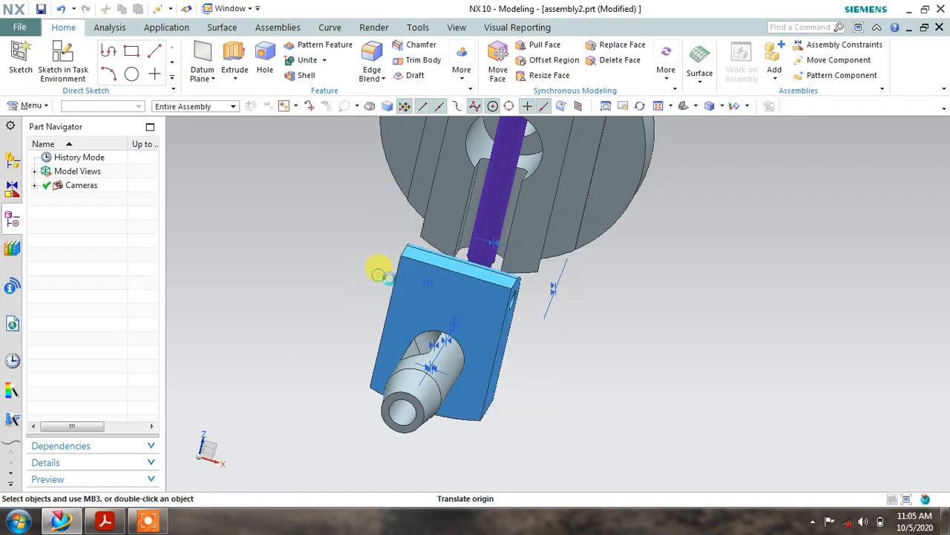
Lock the Drag Plate in place with a Fix assembly constraint
left_click(476, 291)
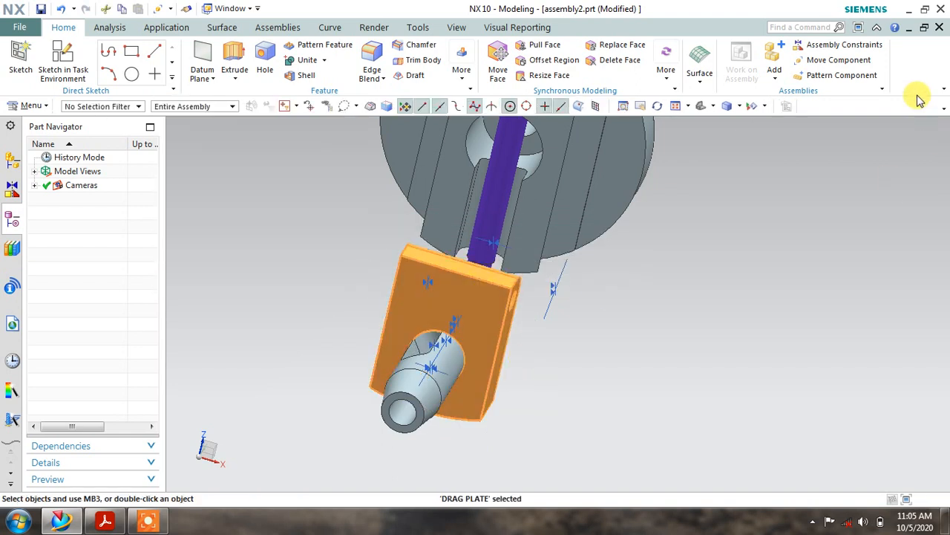
left_click(839, 46)
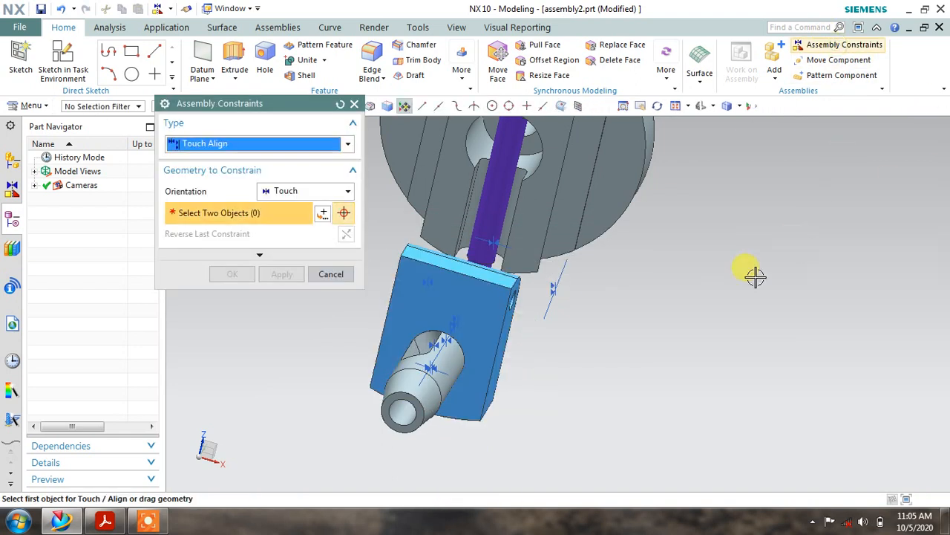
left_click(291, 142)
left_click(178, 203)
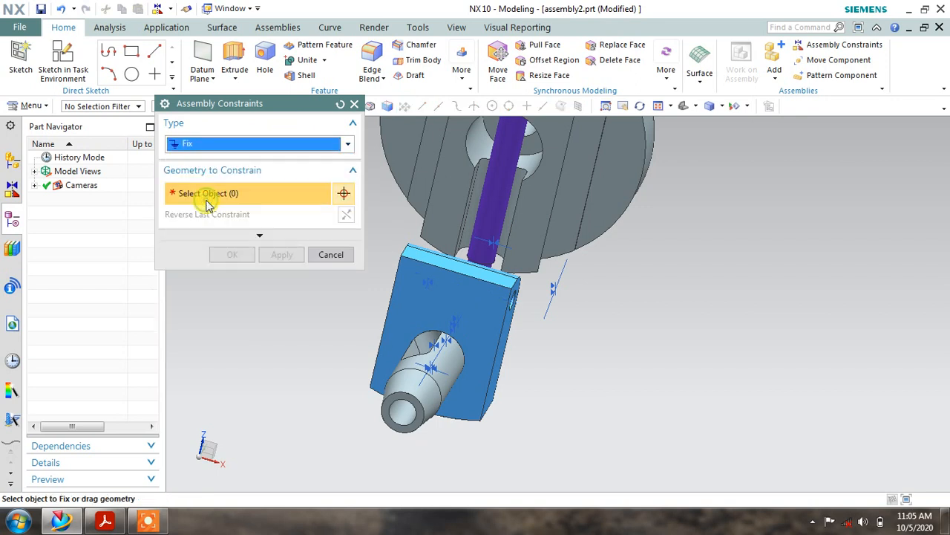
left_click(447, 305)
left_click(281, 254)
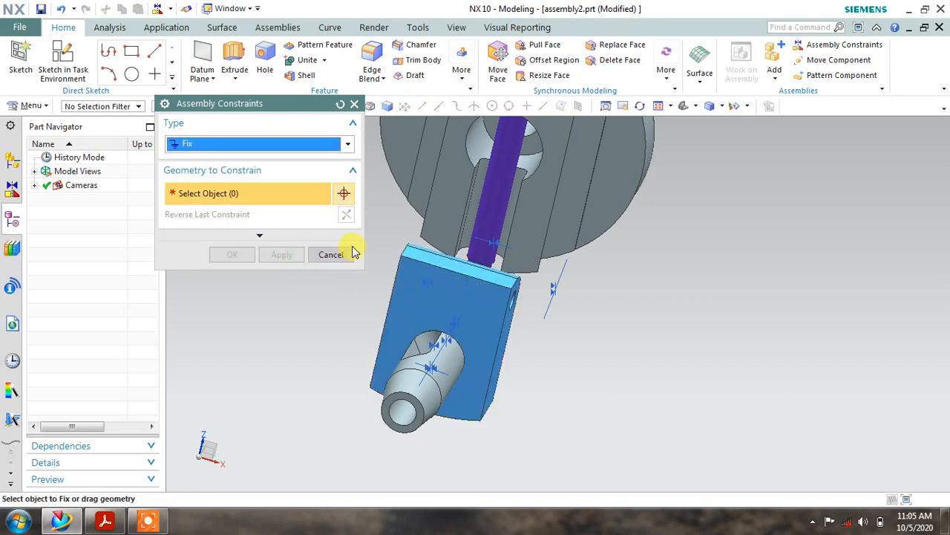
left_click(338, 255)
left_click(815, 46)
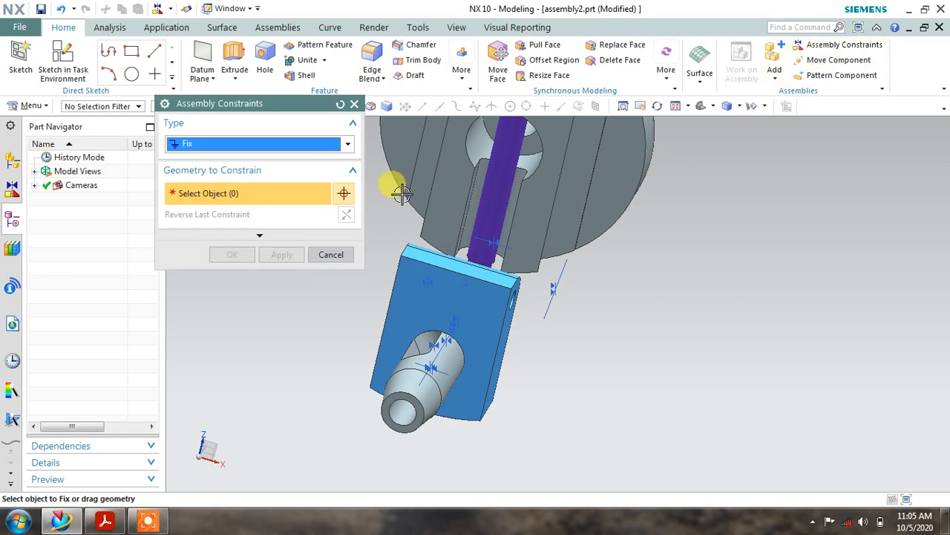
left_click(331, 255)
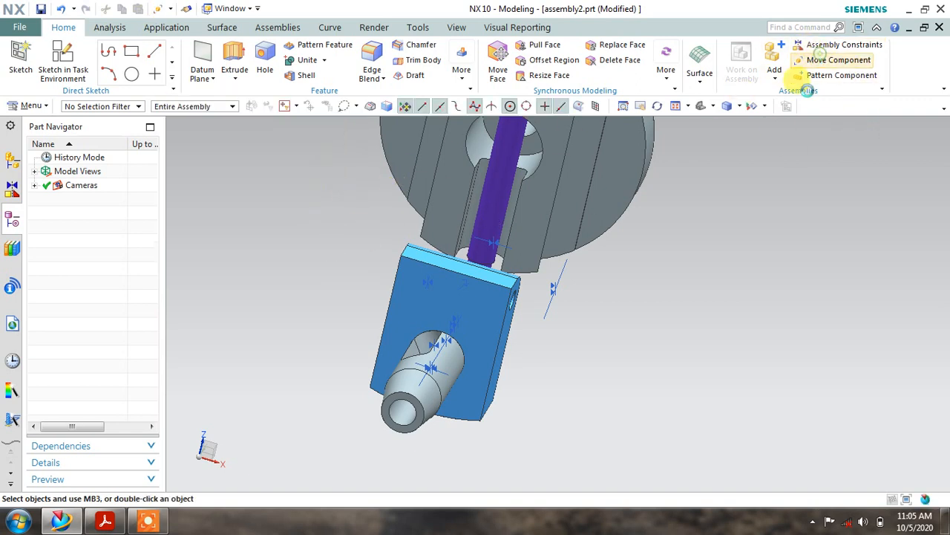
Rotate the Tool Holder about its YC axis with a Dynamic component move until its slot faces straight up
left_click(816, 60)
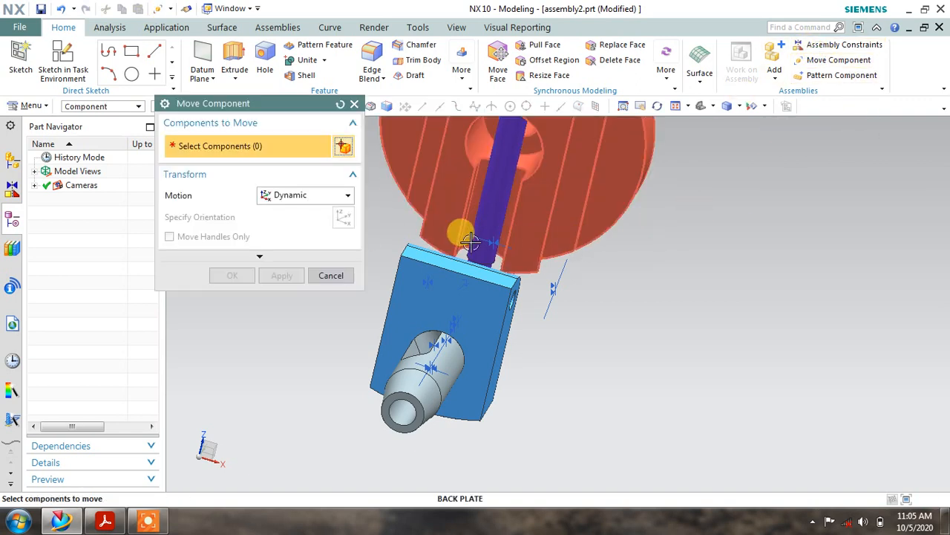
left_click(429, 364)
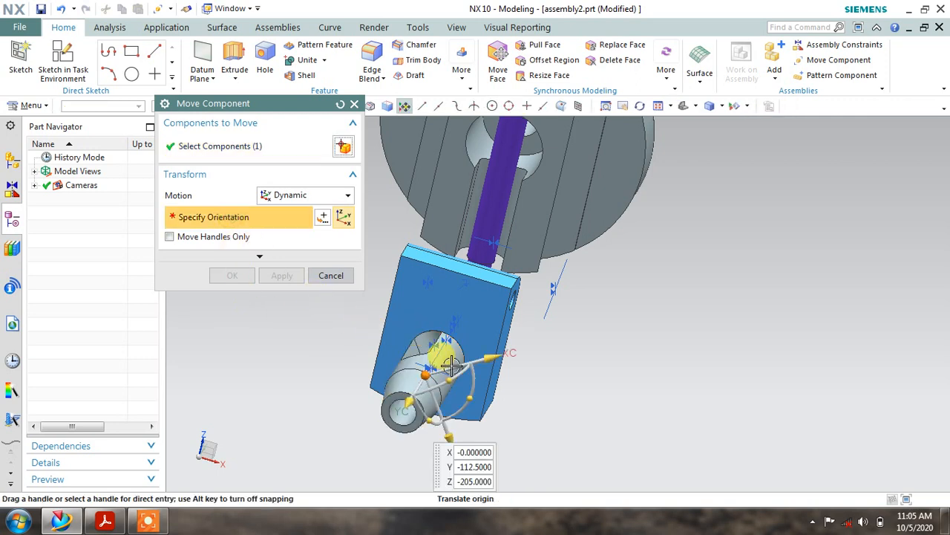
left_click_drag(468, 394, 455, 421)
middle_click_drag(548, 333, 546, 388)
left_click_drag(520, 405, 524, 420)
middle_click_drag(610, 351, 465, 381)
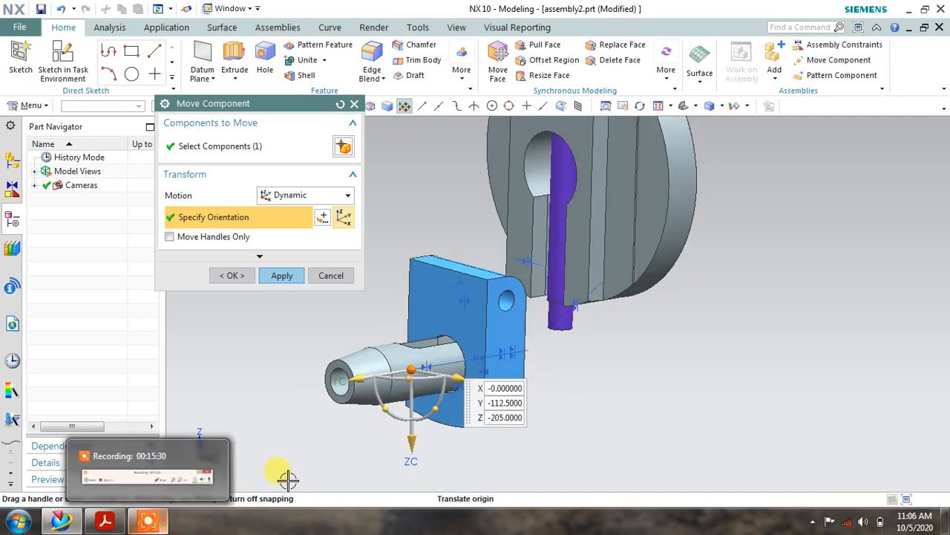
mouse_move(358, 391)
middle_mouse_down()
mouse_move(369, 407)
mouse_move(359, 397)
middle_mouse_up()
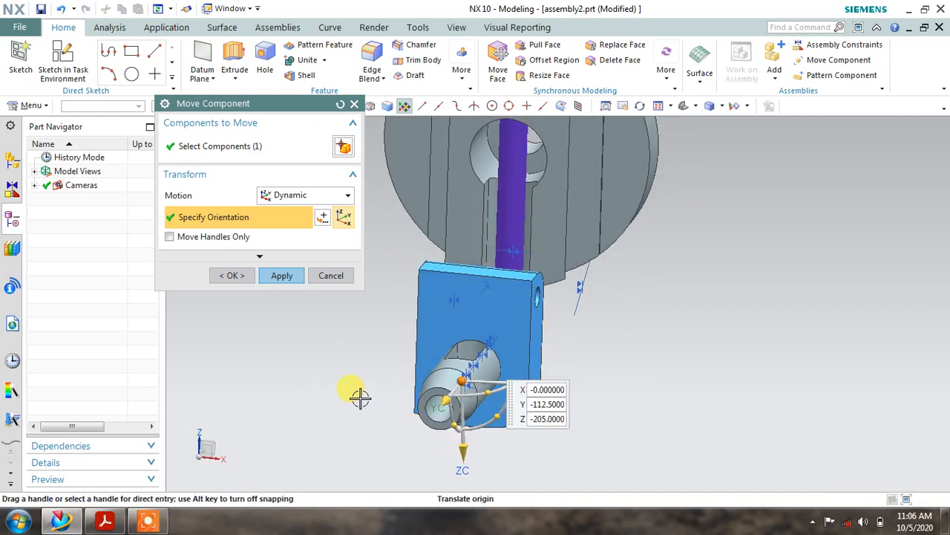
left_click_drag(495, 422, 493, 429)
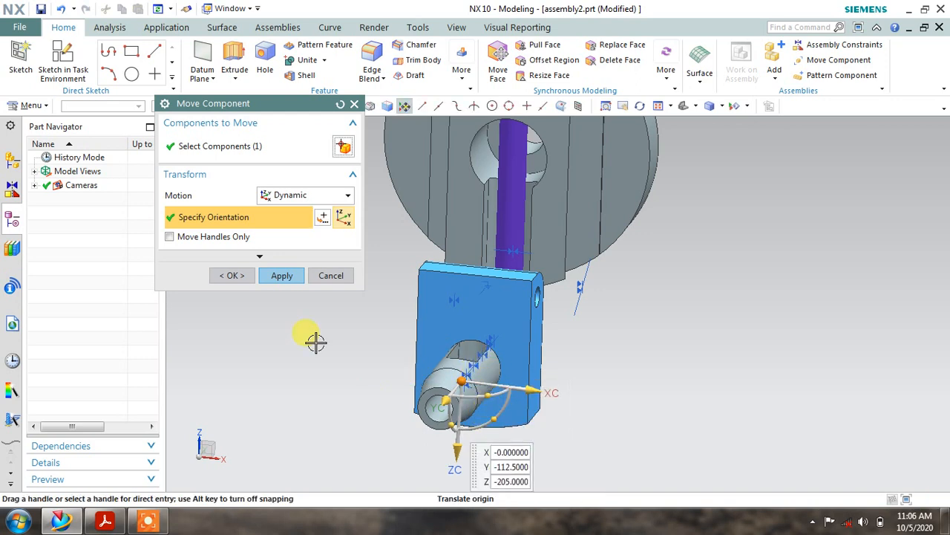
left_click(282, 275)
left_click(330, 275)
Delete the Fix constraint from the Drag Plate
left_click(458, 288)
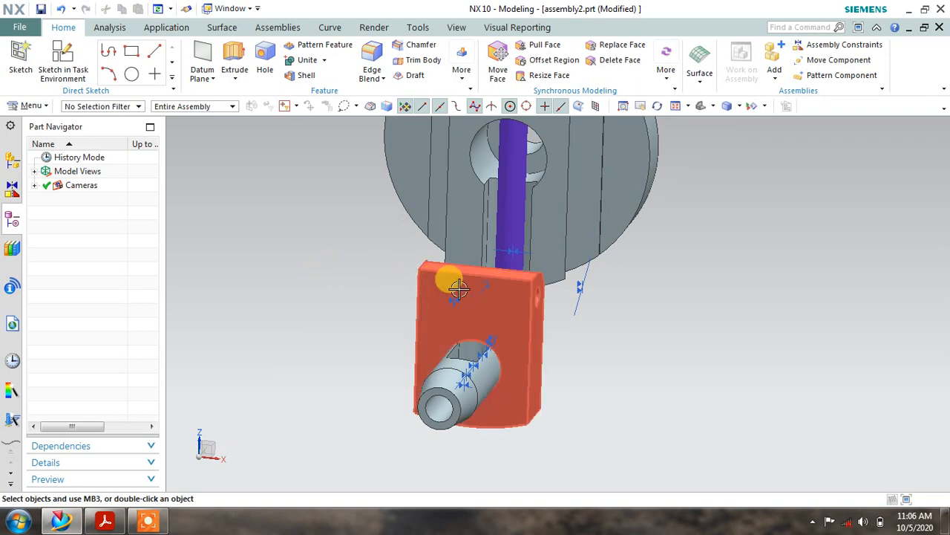
scroll(477, 274, "down", 3)
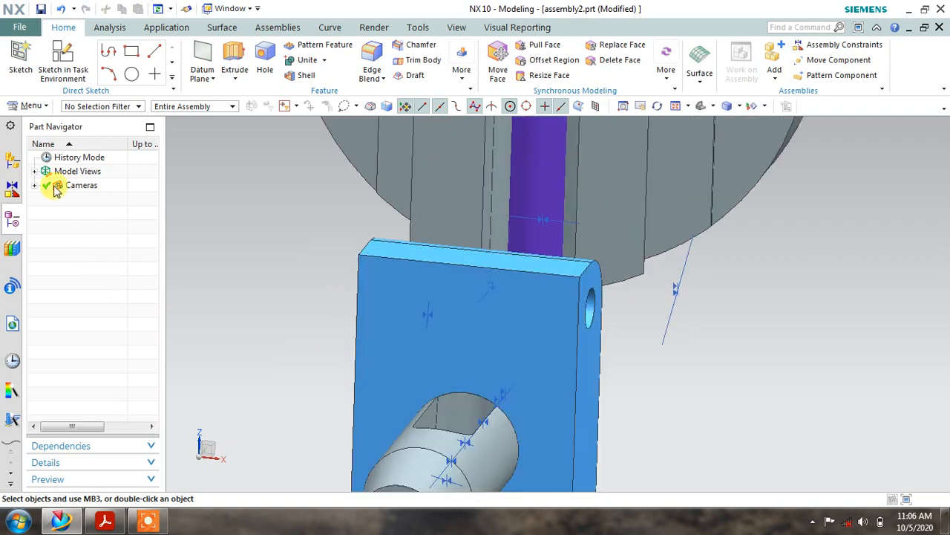
left_click(16, 188)
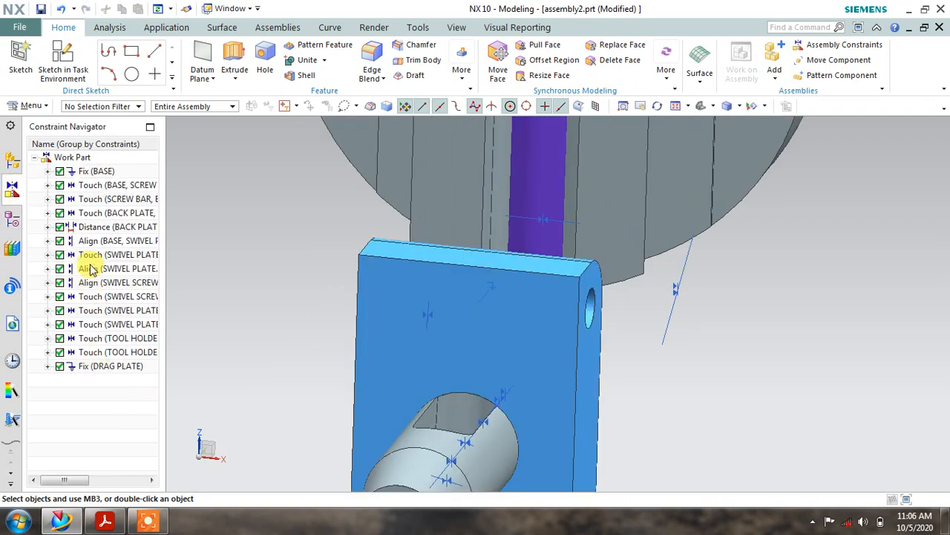
left_click(99, 366)
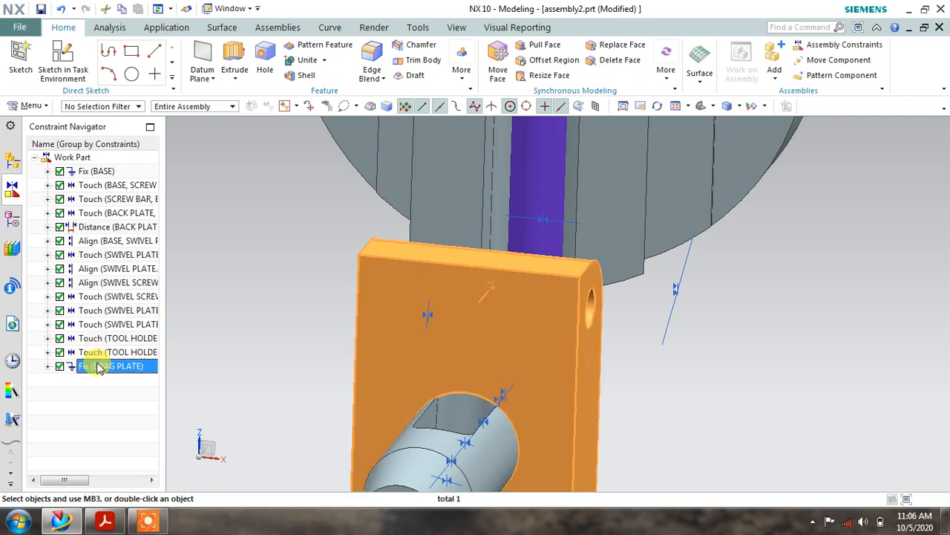
right_click(111, 371)
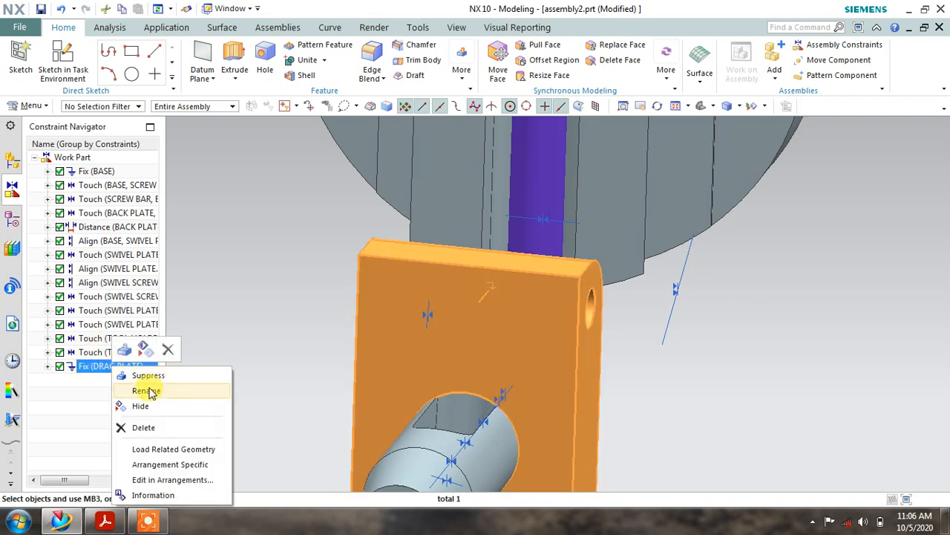
left_click(145, 422)
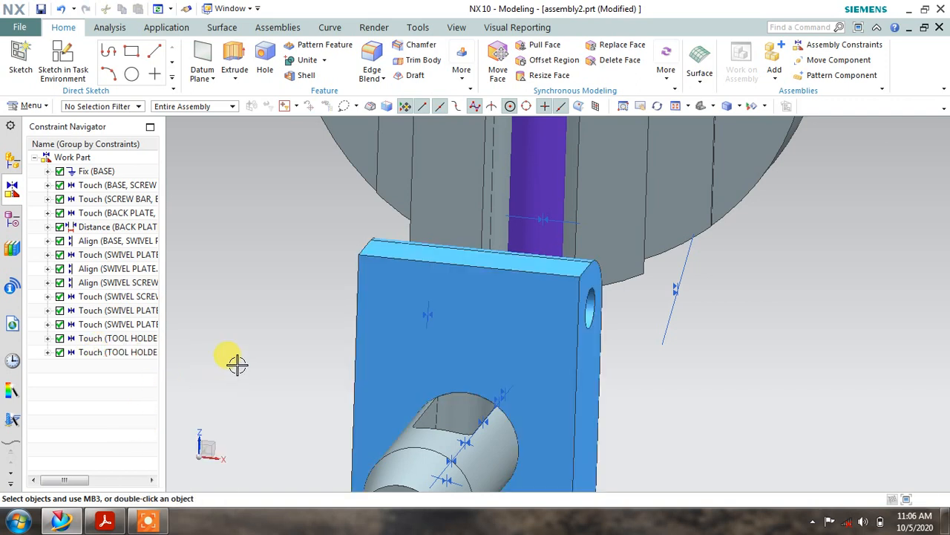
Show the hidden Swivel plate, Swivel screw pin and base again
scroll(234, 362, "down", 3)
middle_click_drag(230, 361, 308, 351)
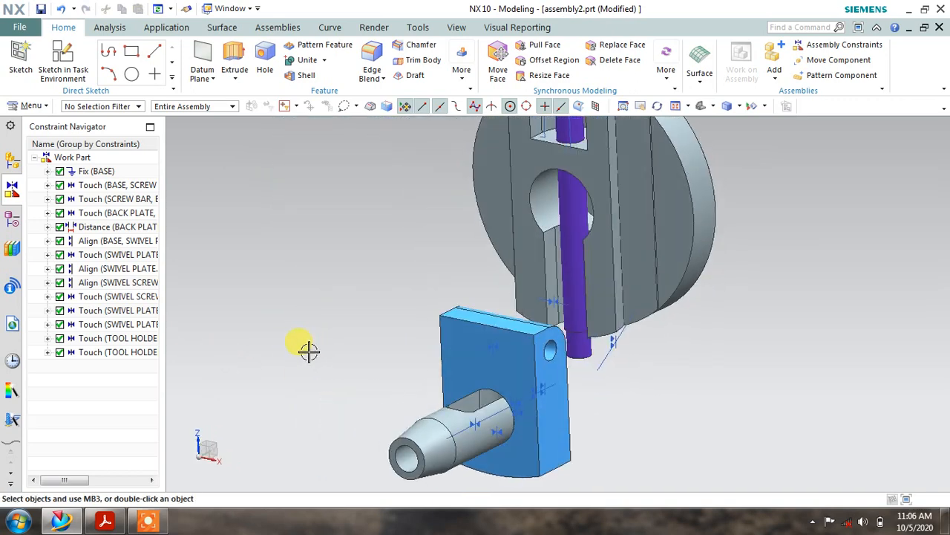
scroll(309, 351, "down", 3)
scroll(332, 255, "up", 2)
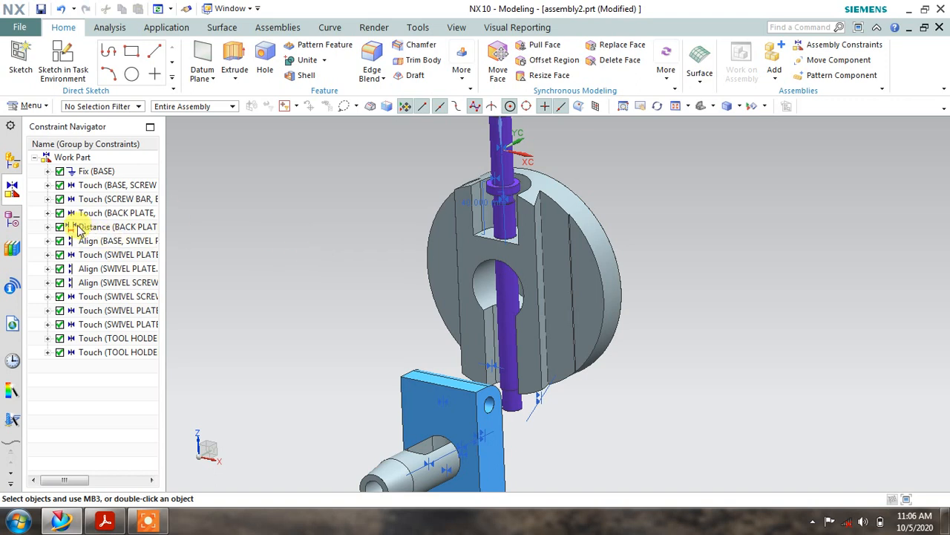
left_click(10, 162)
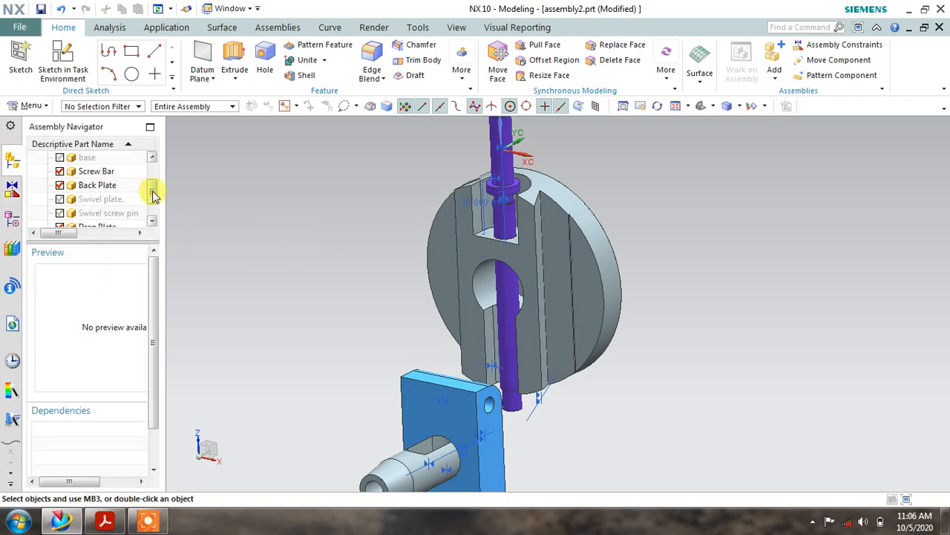
left_click(59, 171)
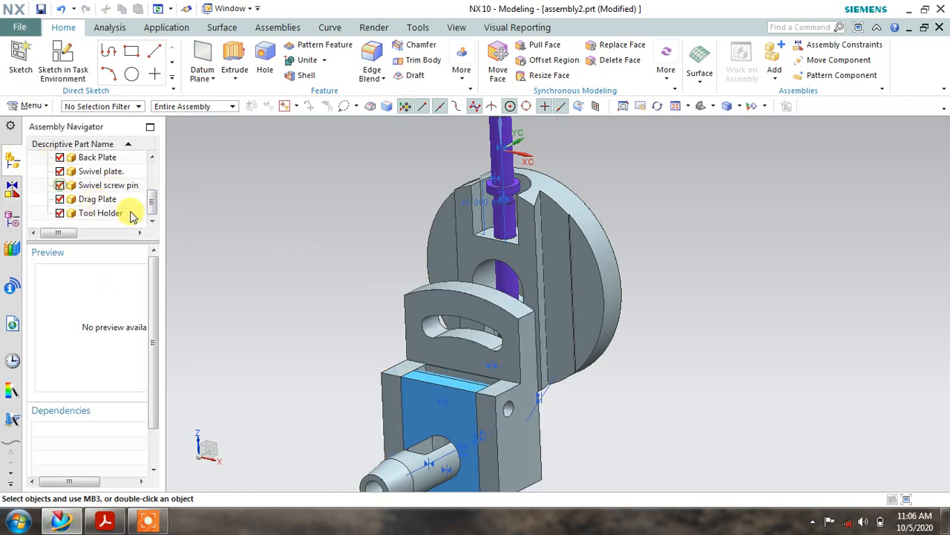
mouse_move(154, 206)
left_mouse_down()
mouse_move(156, 186)
mouse_move(155, 201)
left_mouse_up()
left_click(60, 184)
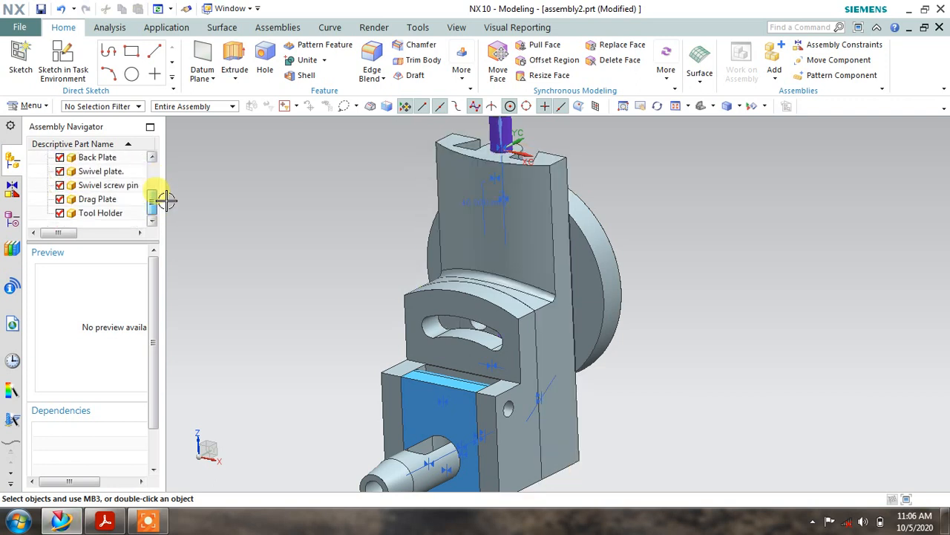
scroll(366, 250, "down", 3)
mouse_move(365, 253)
middle_mouse_down()
mouse_move(339, 230)
mouse_move(349, 249)
middle_mouse_up()
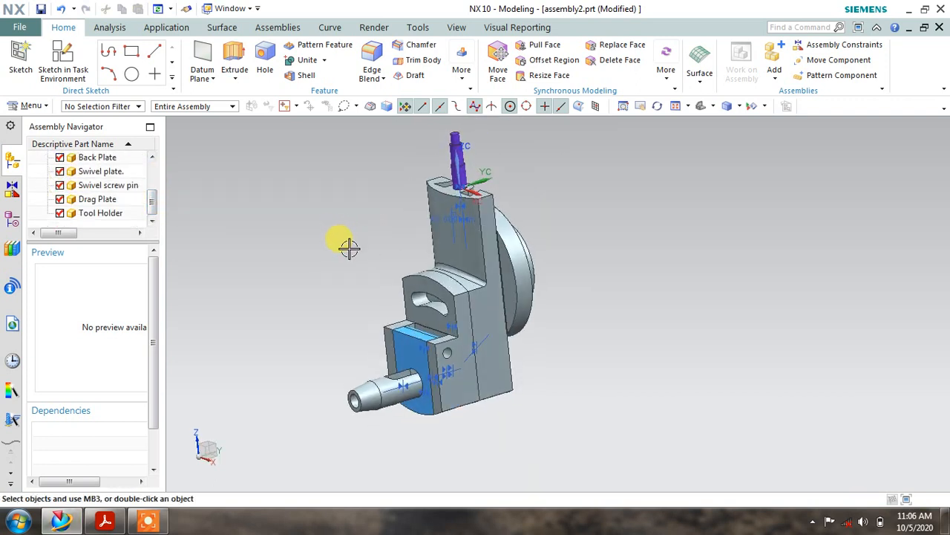
Add the large Washer part from the new assembly folder as a component positioned By Constraints
left_click(775, 54)
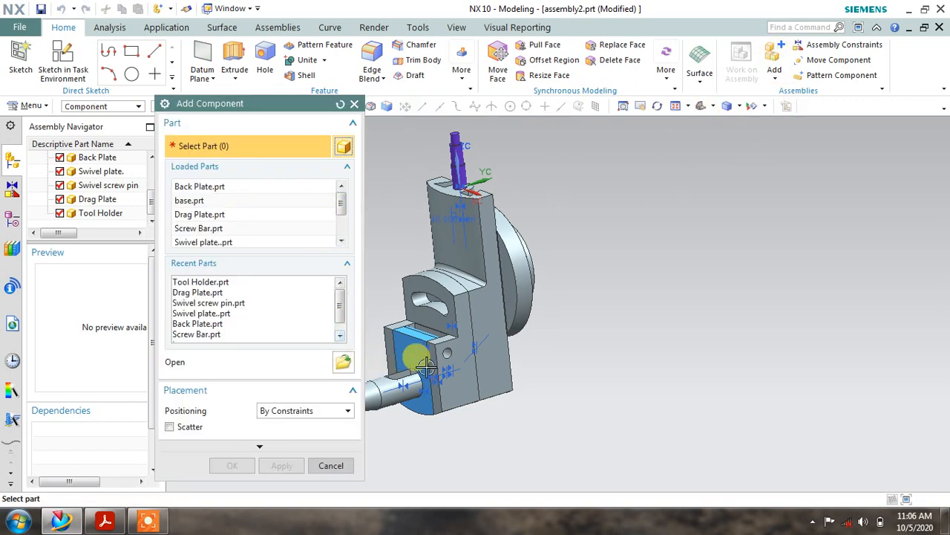
scroll(425, 364, "up", 2)
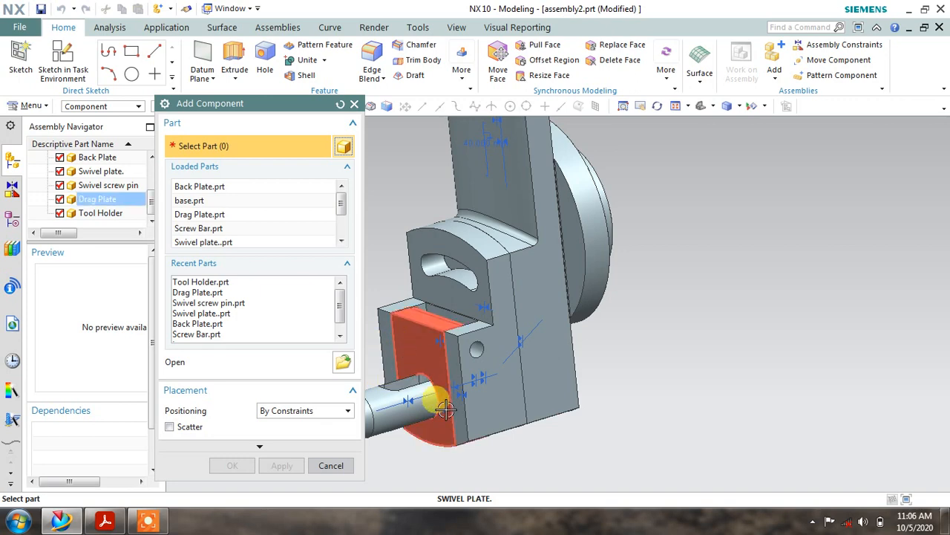
left_click(342, 362)
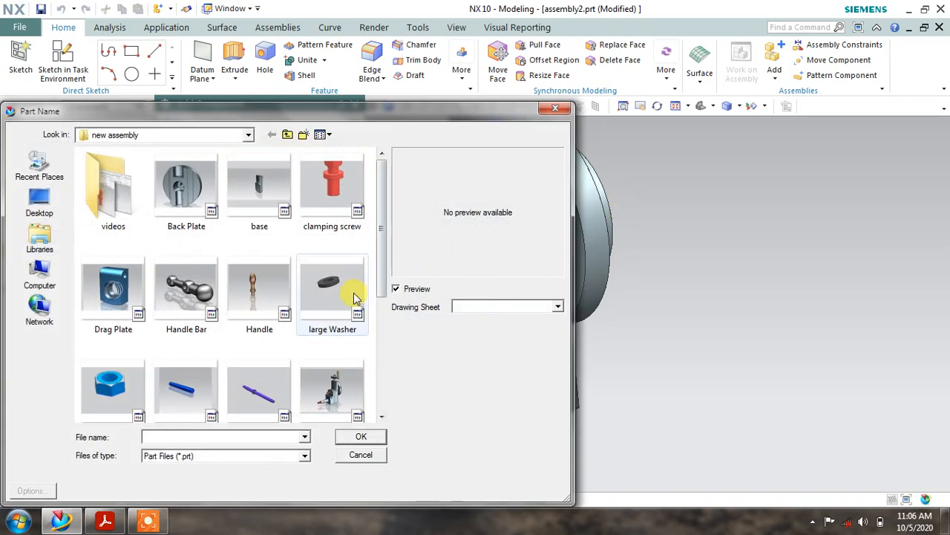
left_click(349, 280)
left_click(350, 436)
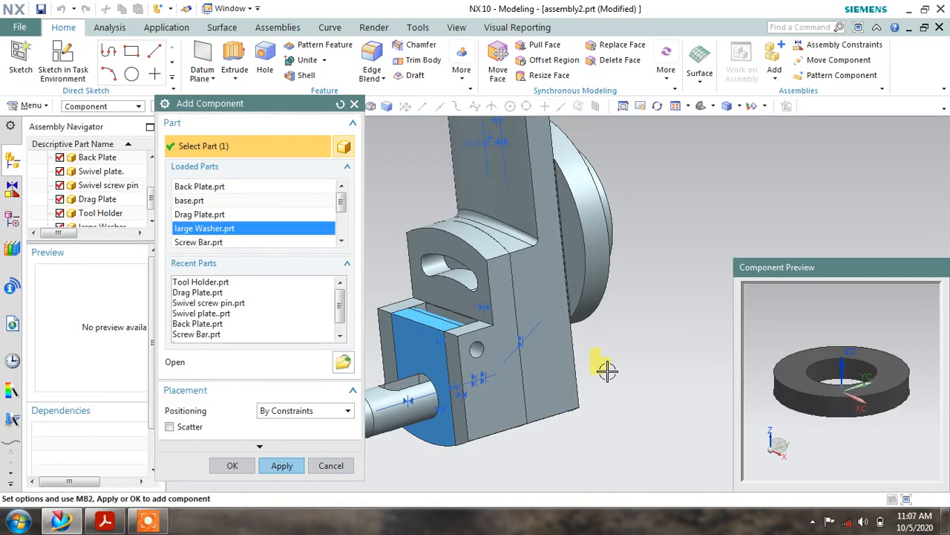
left_click_drag(780, 347, 754, 394)
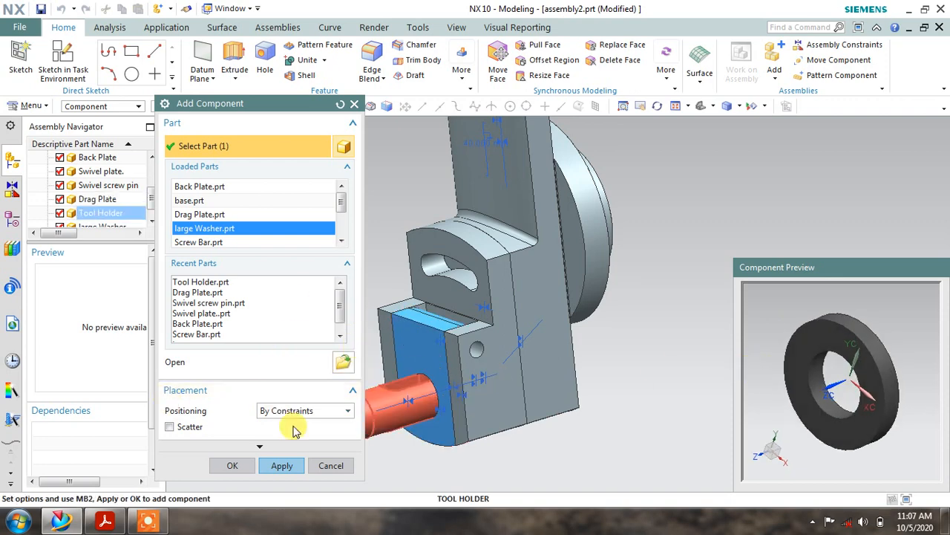
left_click(279, 466)
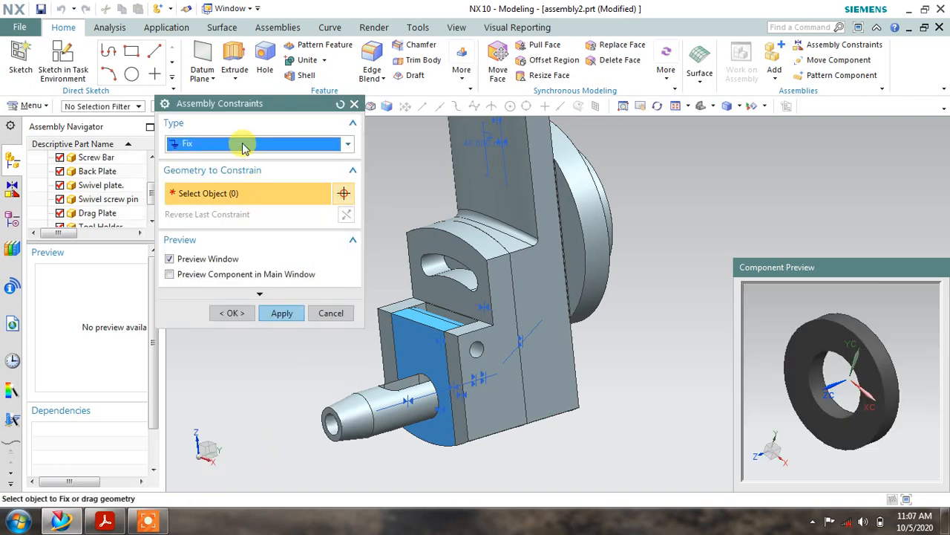
left_click(245, 144)
left_click(234, 159)
left_click(297, 191)
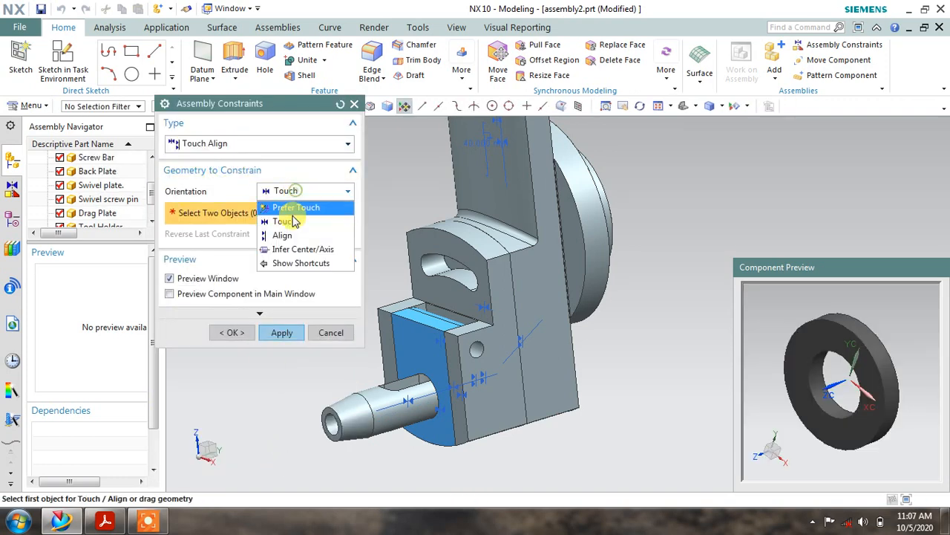
left_click(293, 248)
scroll(913, 386, "up", 3)
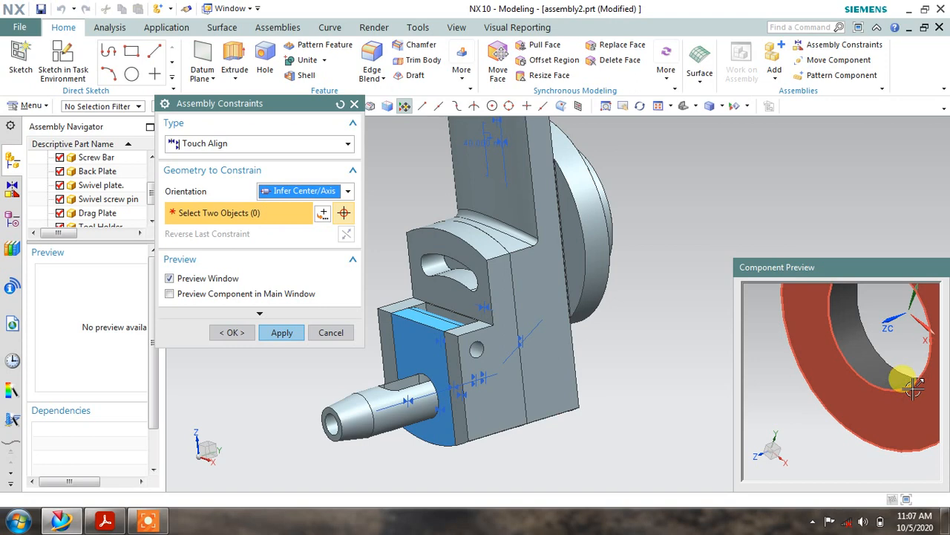
left_click(877, 373)
left_click(384, 428)
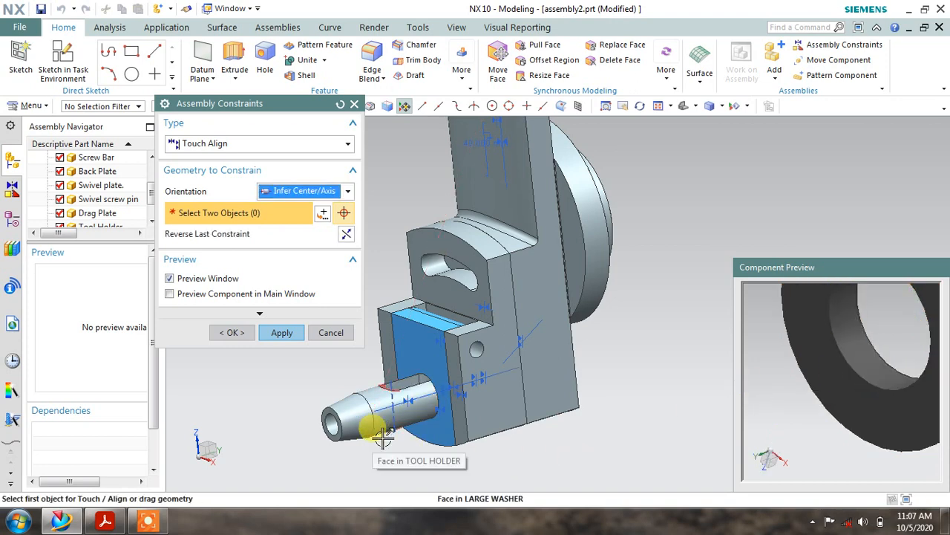
left_click(331, 333)
left_click(387, 284)
Add the already loaded large Washer part as a component positioned By Constraints
left_click(791, 66)
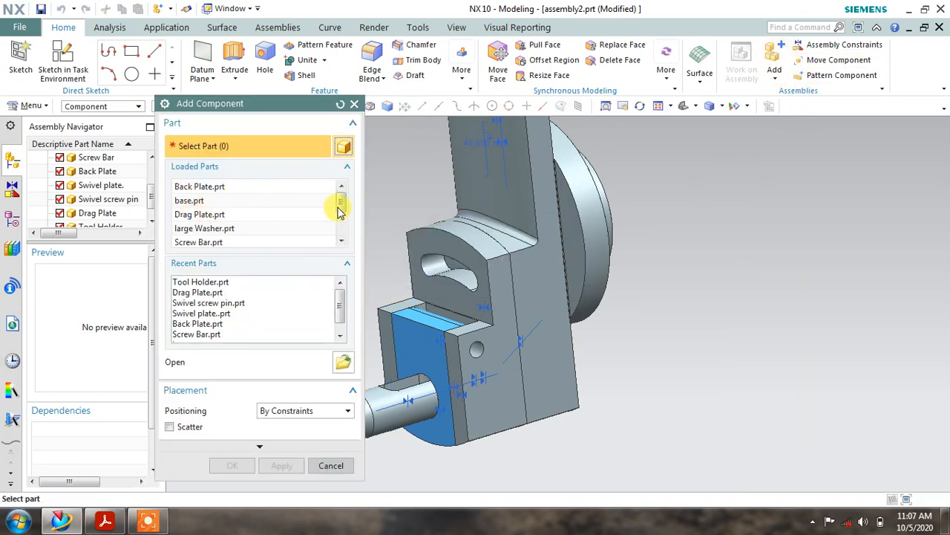
scroll(340, 212, "down", 1)
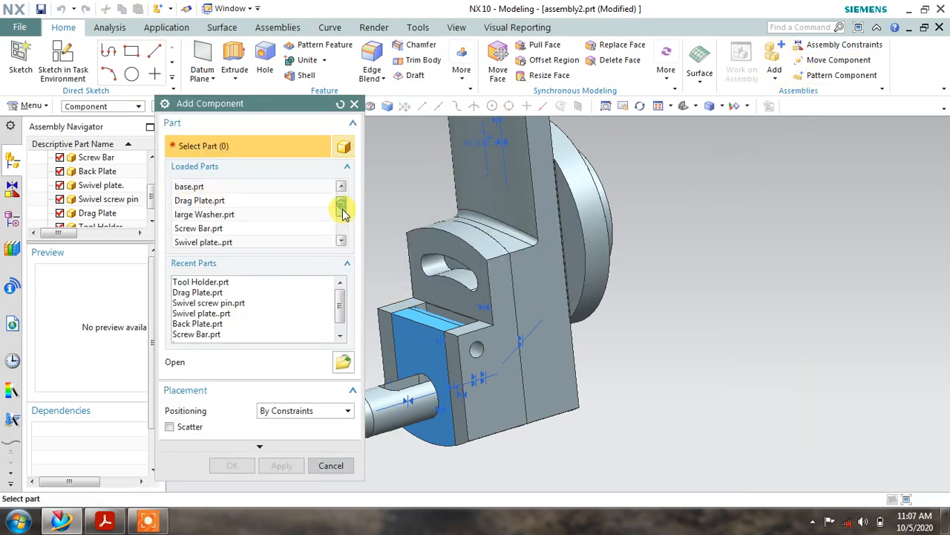
left_click(223, 215)
left_click(282, 468)
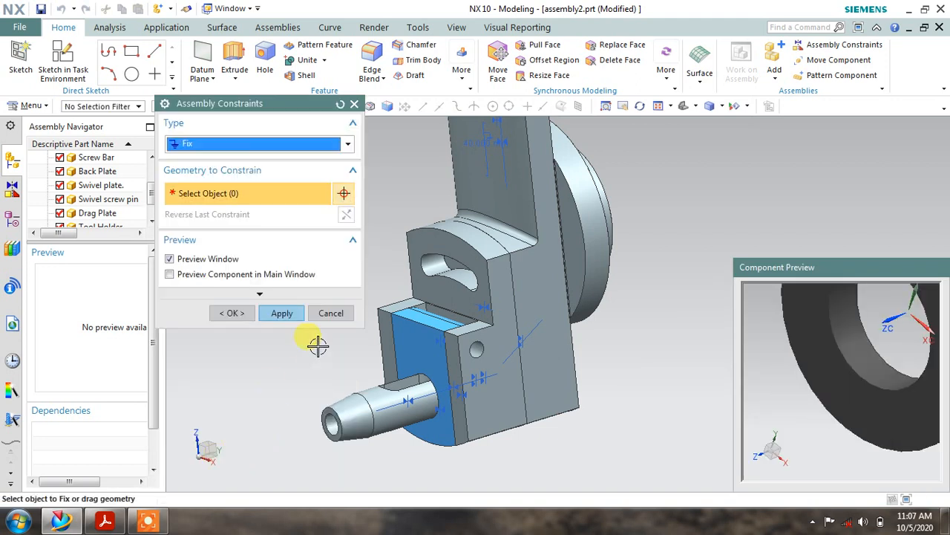
Constrain the large Washer's inner hole face to the Tool Holder's cylindrical shank with a Touch Align constraint set to Touch
left_click(289, 143)
left_click(202, 158)
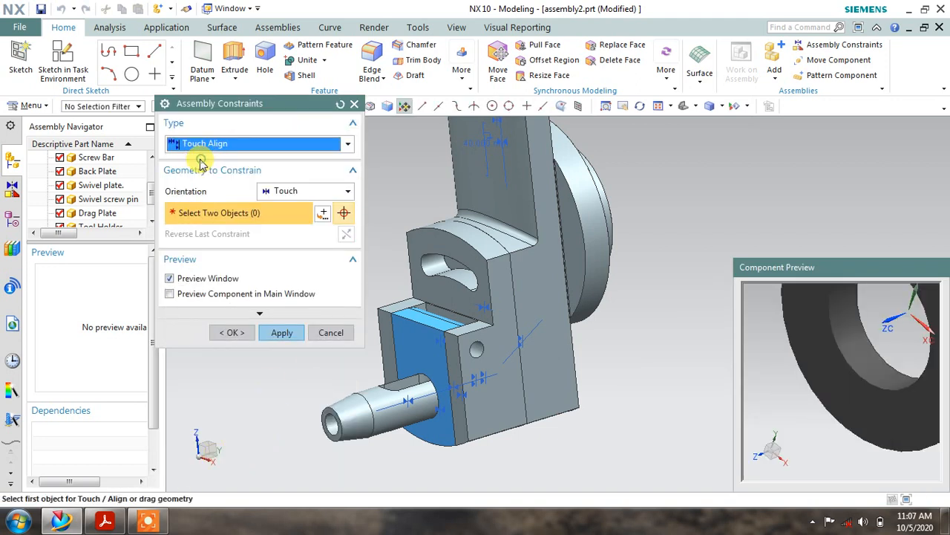
left_click(852, 347)
scroll(444, 443, "up", 2)
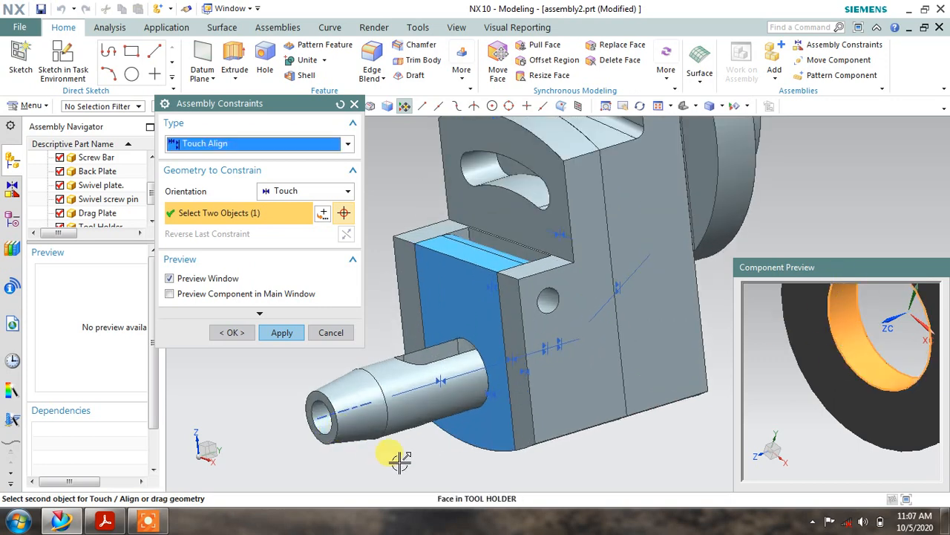
left_click(388, 379)
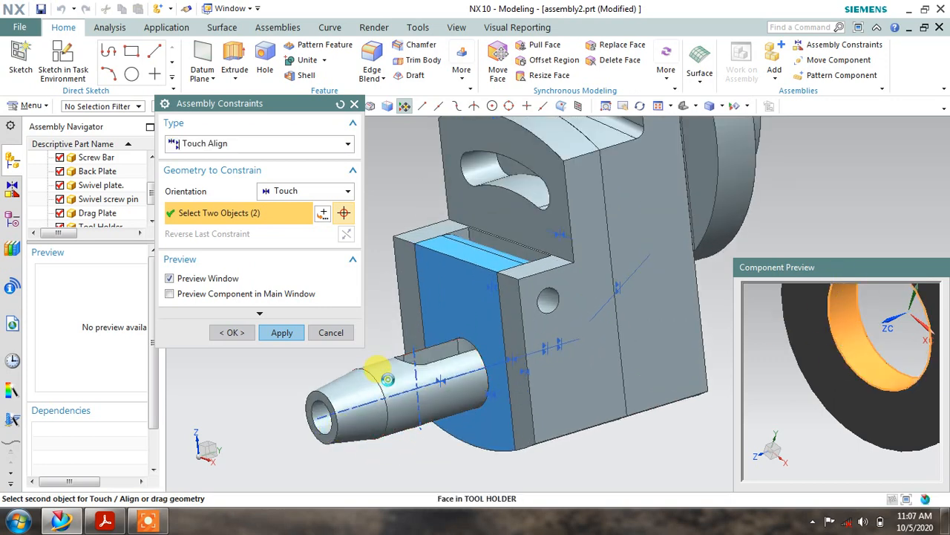
Constrain the large Washer's flat face to touch the Drag Plate's front face, and finish placing the washer
left_click(284, 191)
left_click(284, 222)
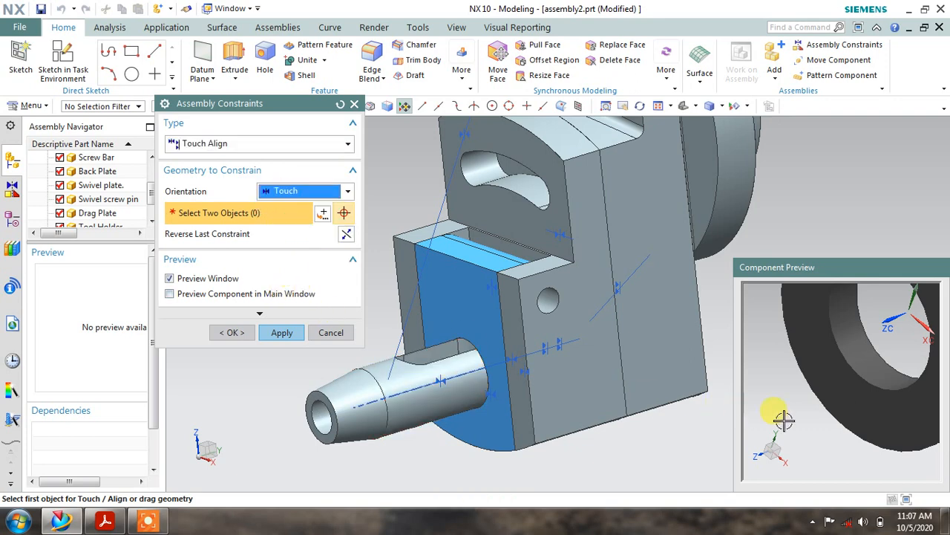
middle_click_drag(848, 418, 831, 362)
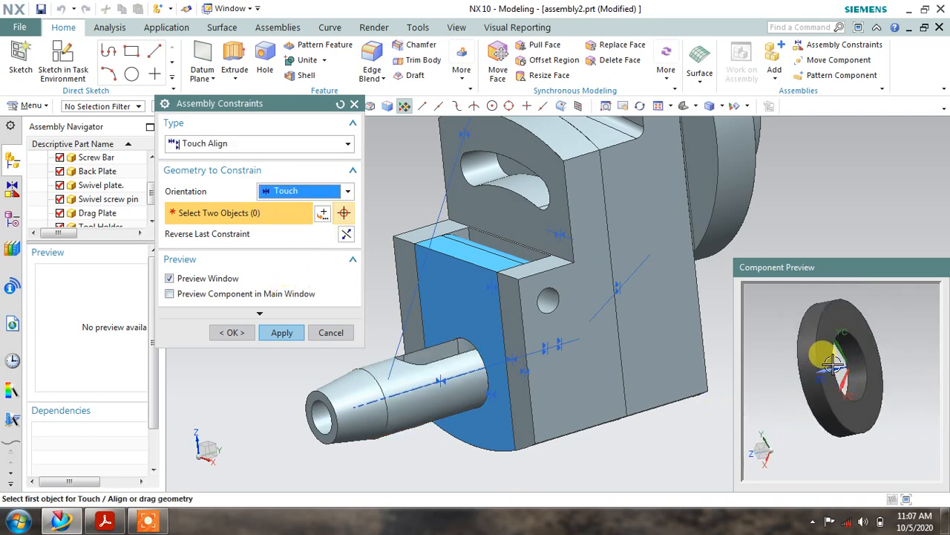
left_click(848, 313)
left_click(435, 315)
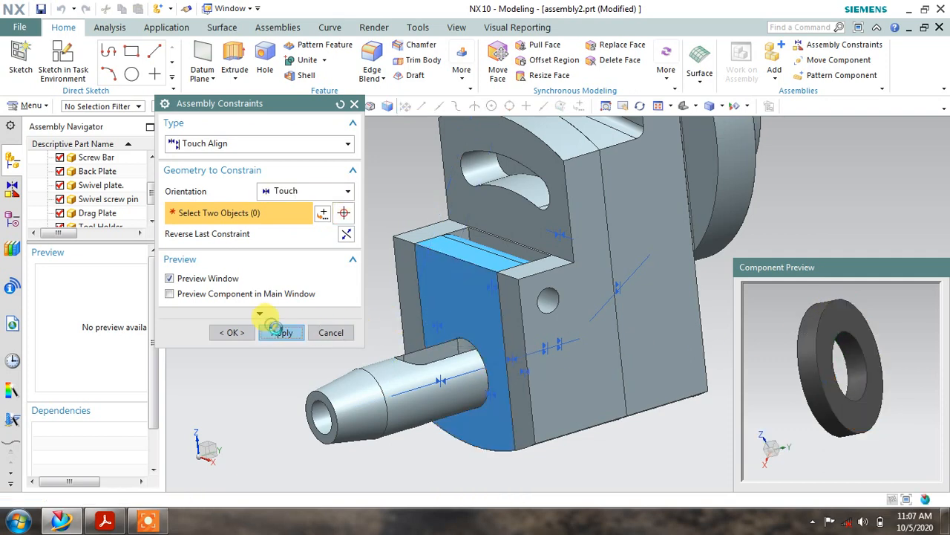
left_click(228, 333)
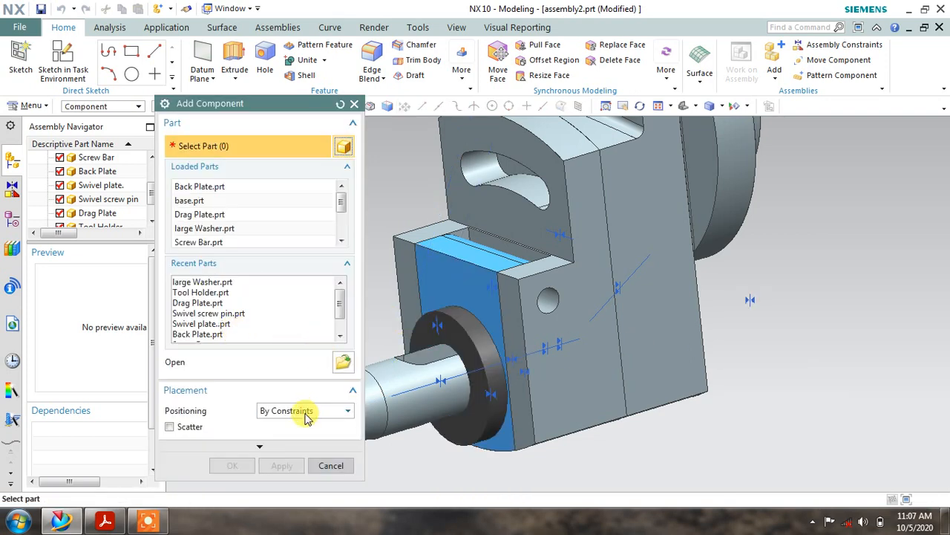
left_click(327, 466)
Add the Tool fixing screw part from the new assembly folder as a component positioned By Constraints
mouse_move(426, 373)
middle_mouse_down()
mouse_move(441, 389)
mouse_move(426, 373)
mouse_move(431, 346)
mouse_move(441, 364)
middle_mouse_up()
scroll(440, 364, "down", 3)
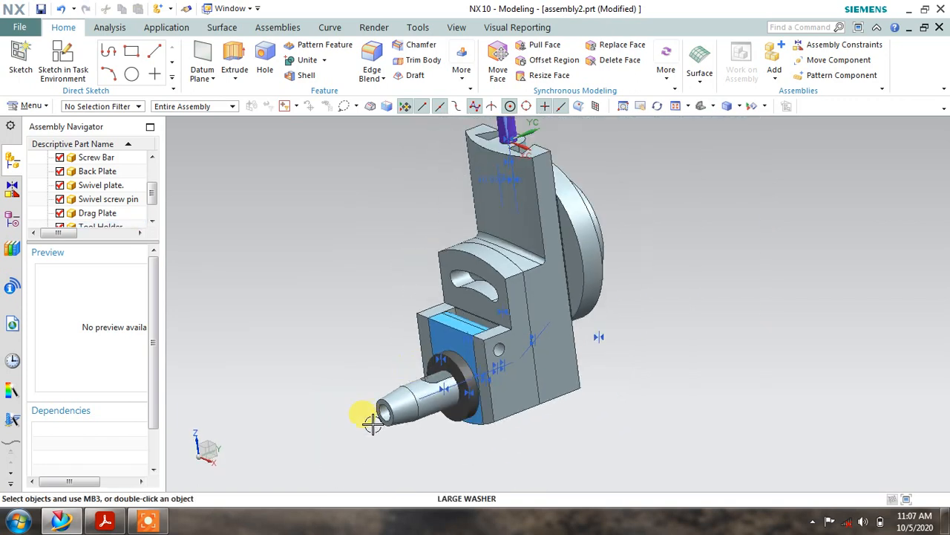
left_click(401, 408)
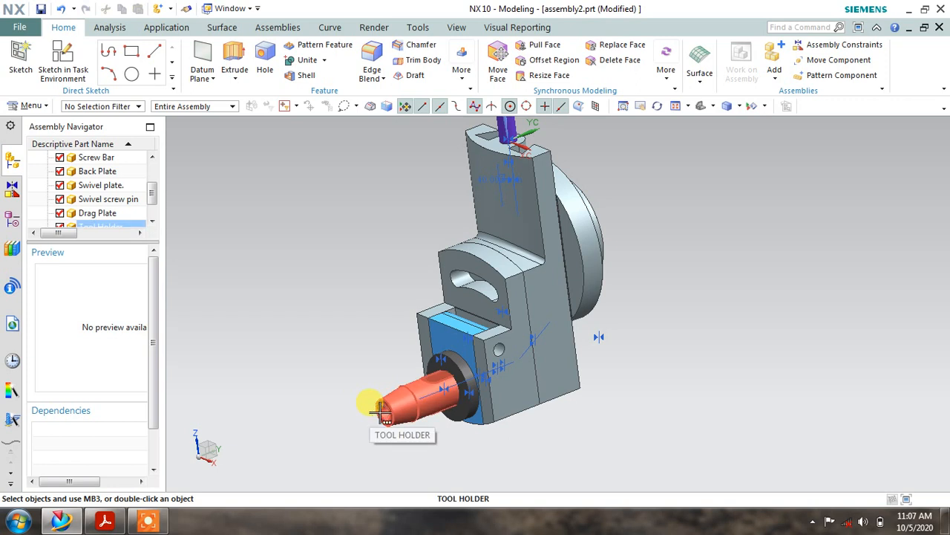
scroll(398, 424, "up", 4)
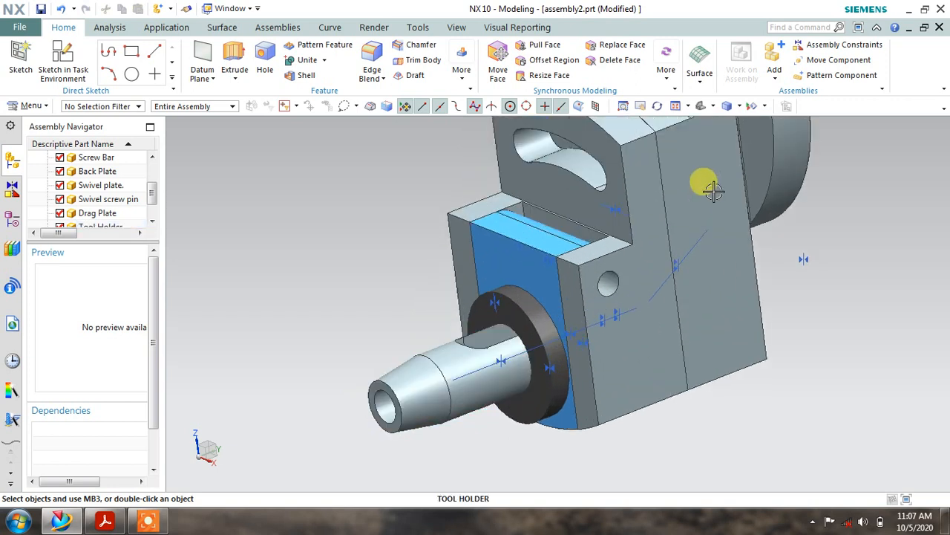
left_click(774, 56)
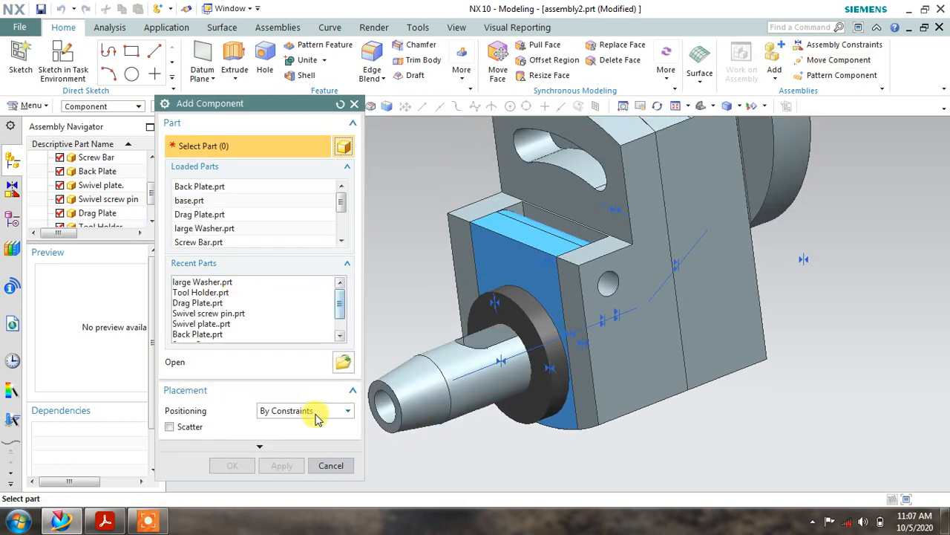
left_click(342, 361)
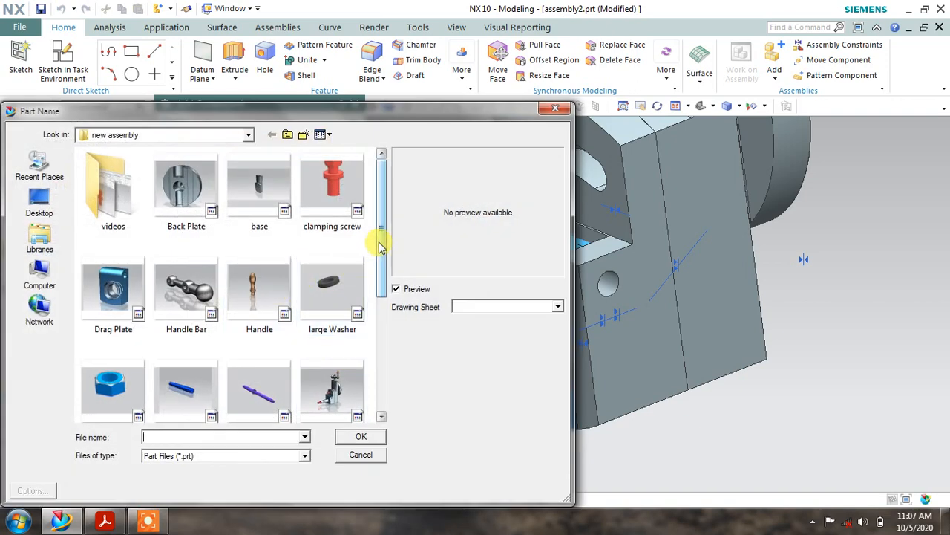
left_click_drag(379, 245, 270, 365)
left_click(81, 375)
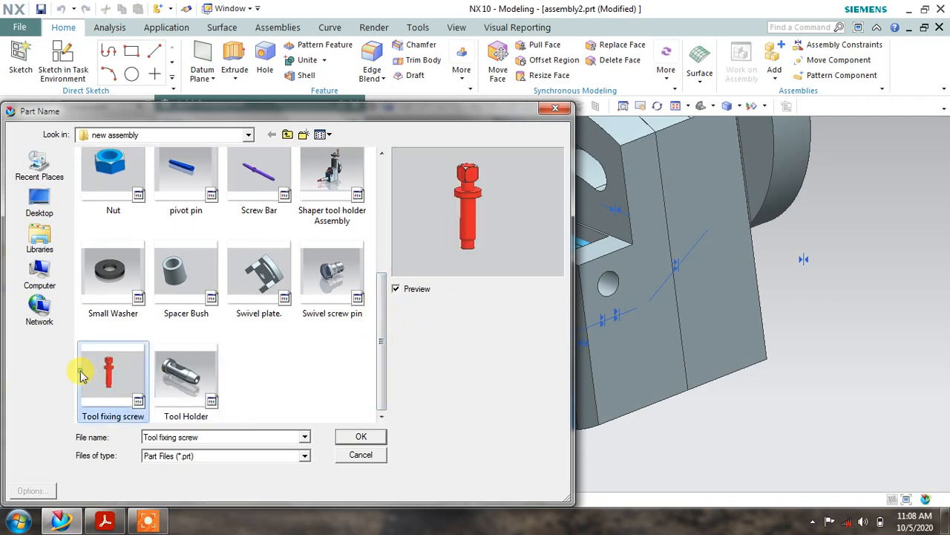
left_click(354, 440)
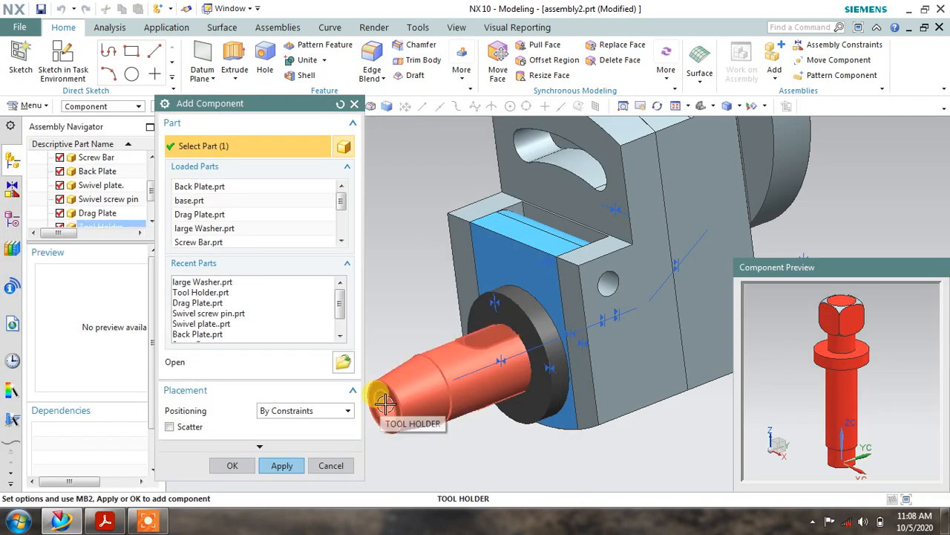
left_click_drag(282, 103, 232, 84)
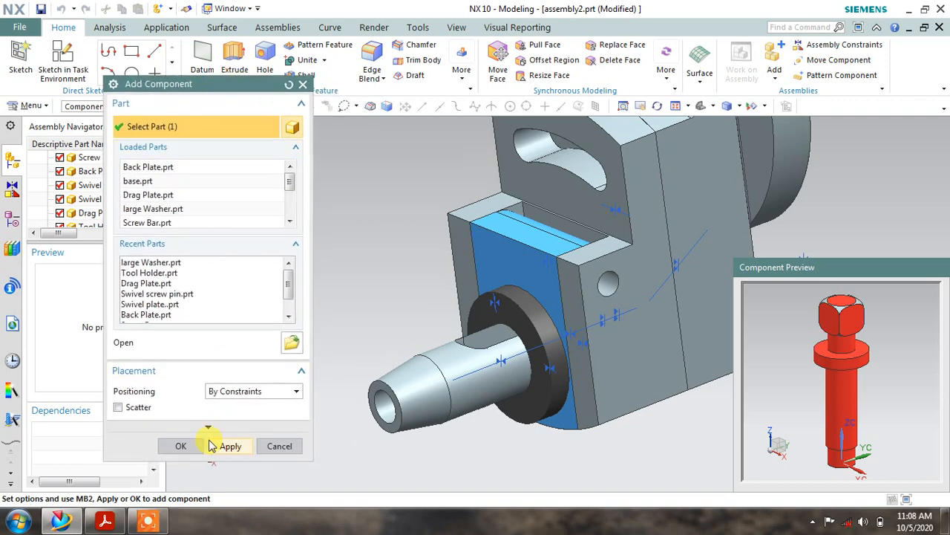
left_click(227, 446)
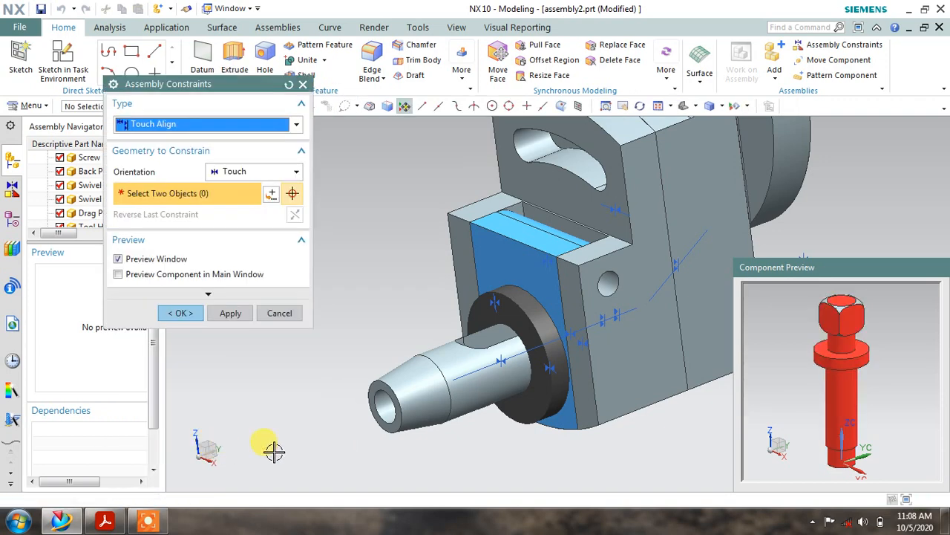
Align the Tool fixing screw's shank with the bore in the Tool Holder's free end using Infer Center/Axis
left_click(232, 172)
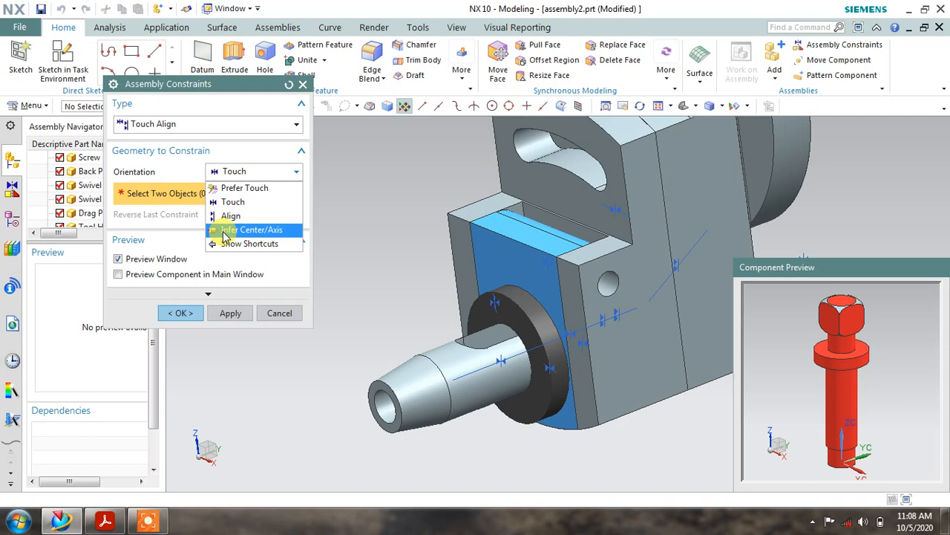
left_click(226, 232)
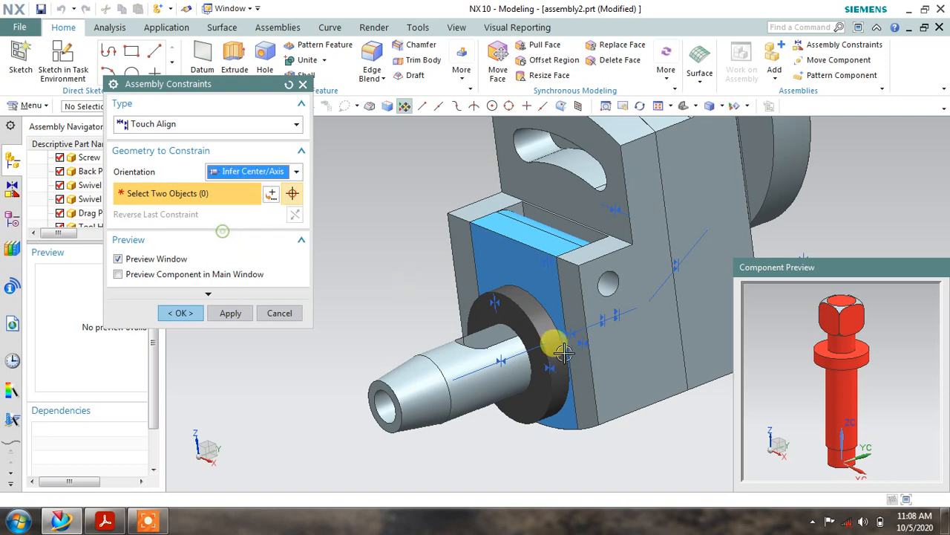
left_click(828, 404)
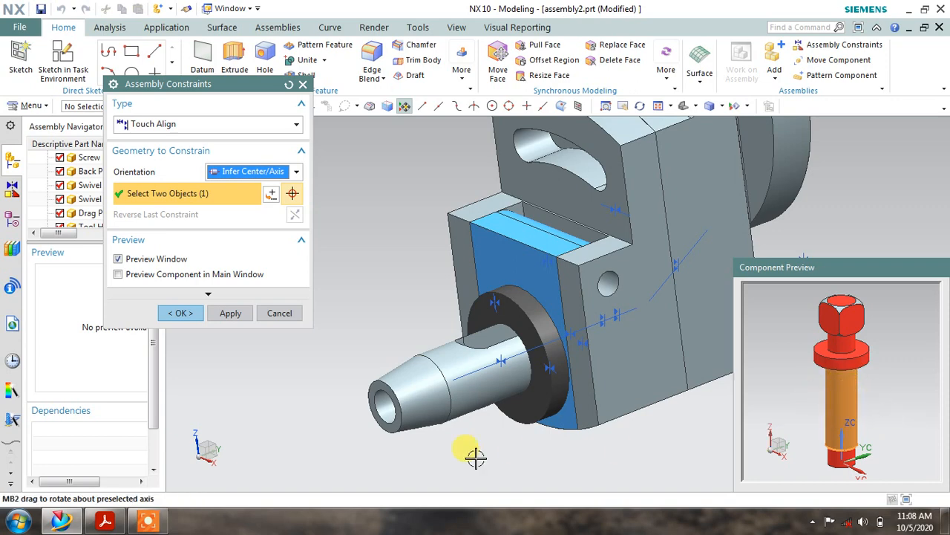
scroll(394, 452, "up", 5)
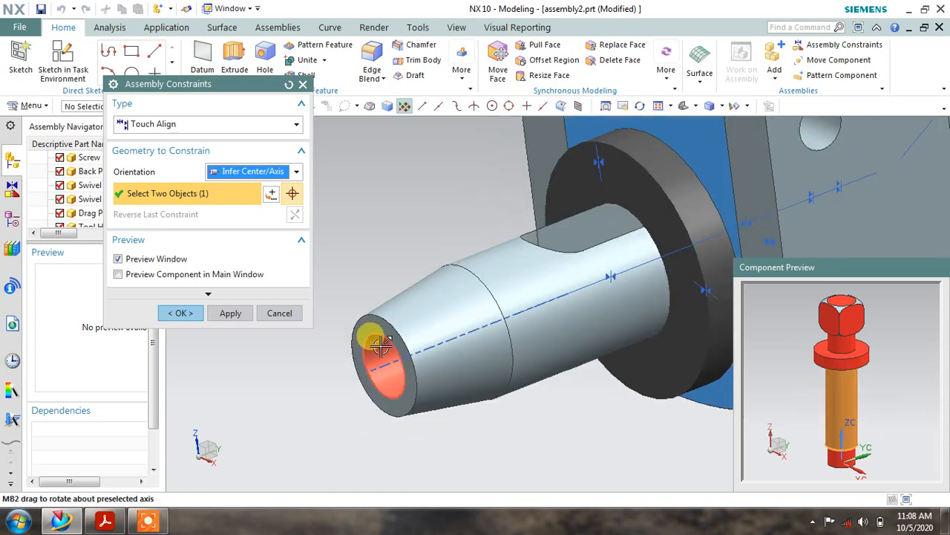
left_click(374, 341)
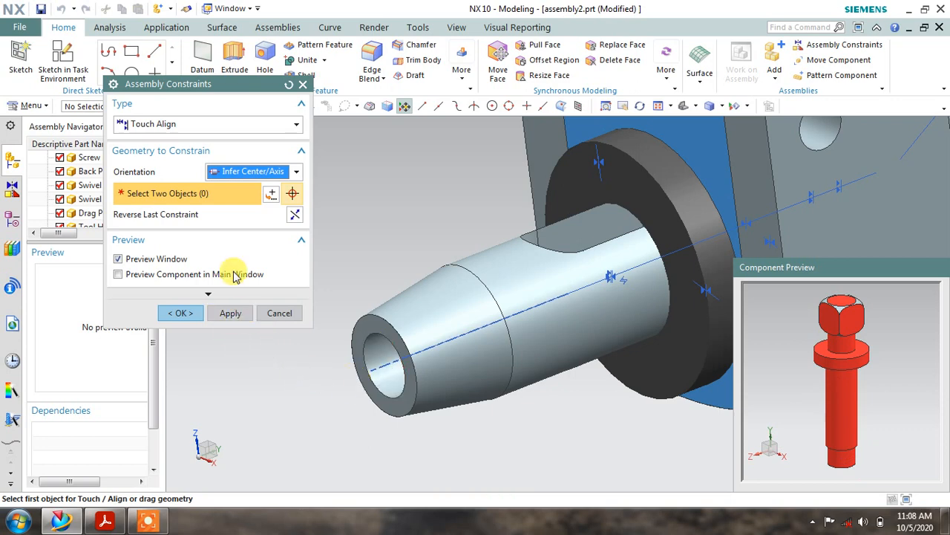
Constrain the shank-side face of the Tool fixing screw's collar to touch the Tool Holder's end face, and finish placing the screw
left_click(246, 172)
left_click(230, 200)
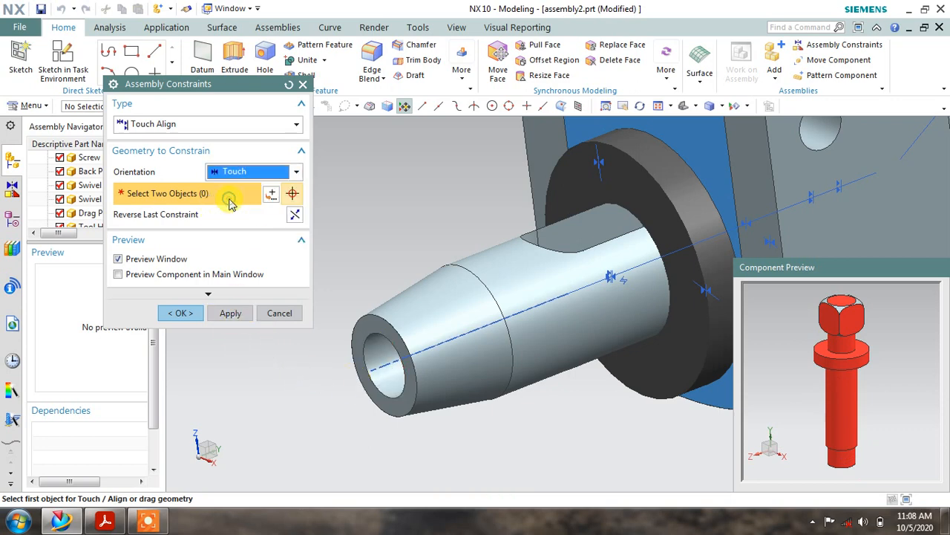
middle_click_drag(779, 352, 788, 326)
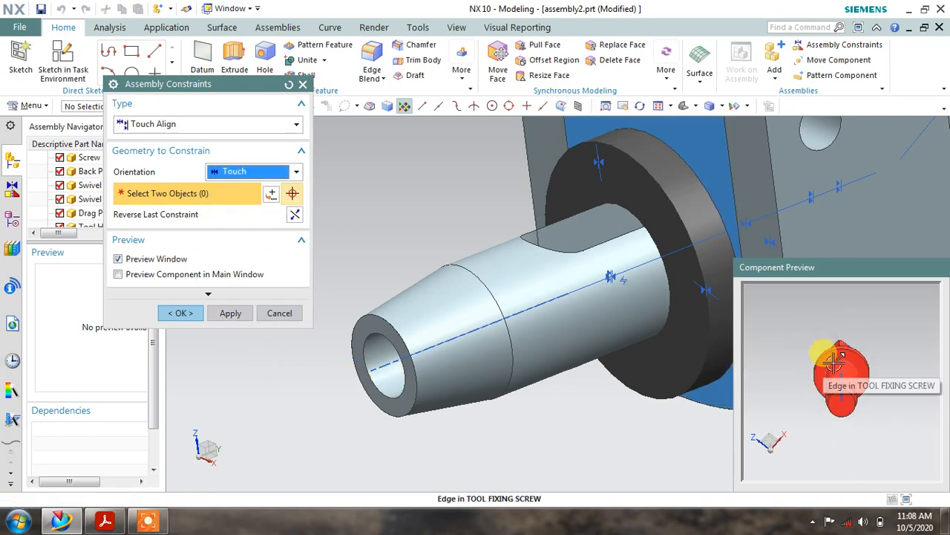
scroll(835, 361, "up", 4)
left_click(833, 361)
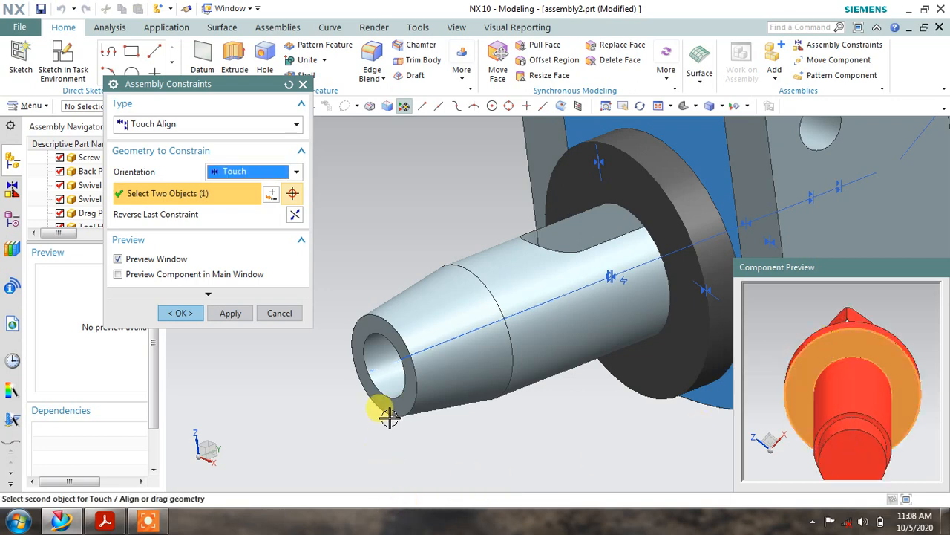
left_click(392, 377)
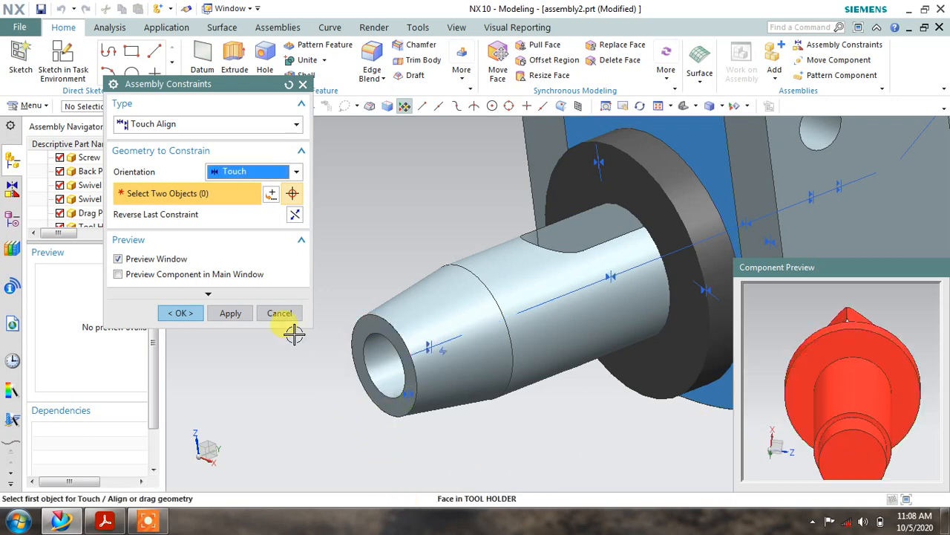
left_click(179, 313)
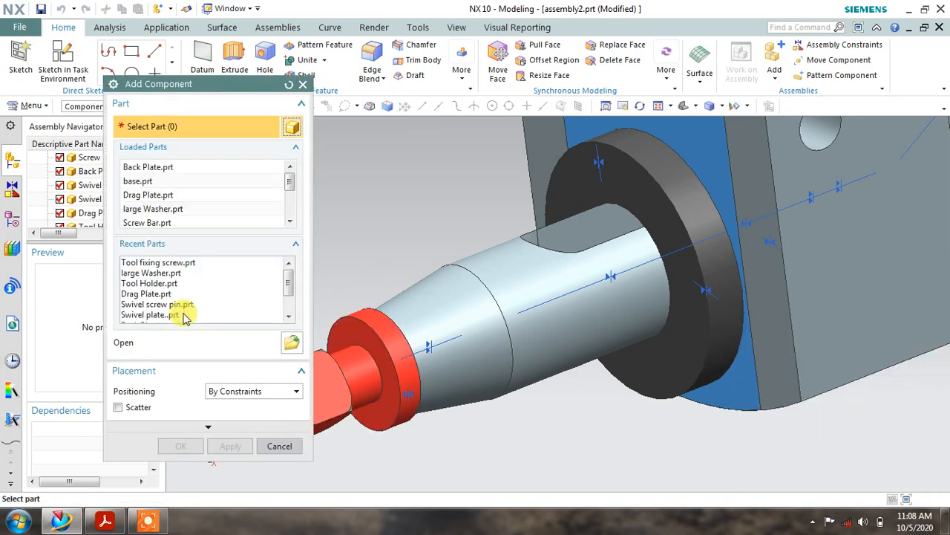
left_click(276, 446)
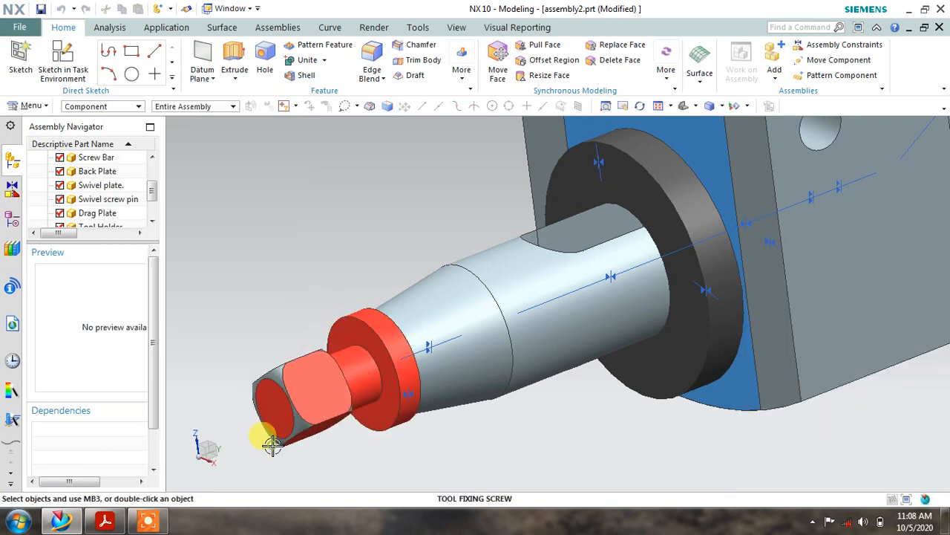
Add the clamping screw part from the new assembly folder as a component positioned By Constraints
middle_click_drag(388, 418, 454, 273)
left_click(773, 56)
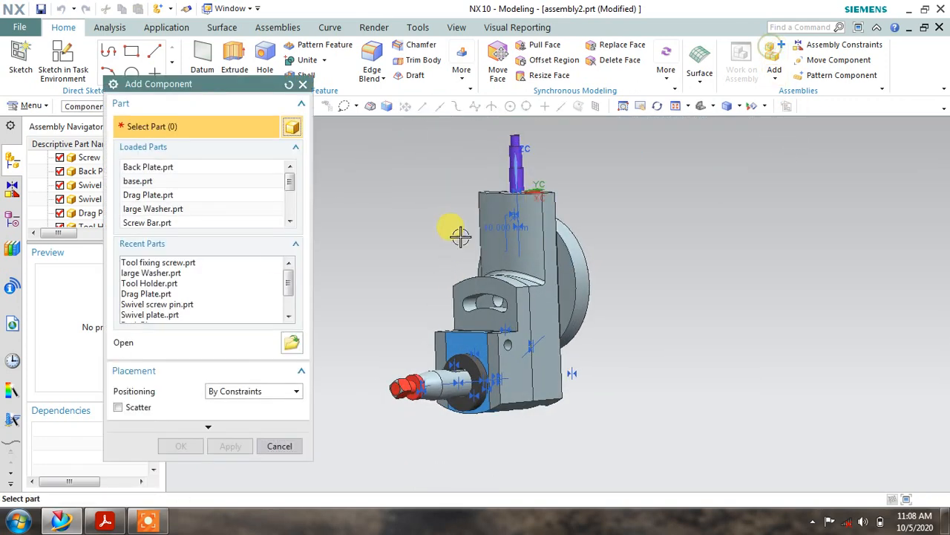
left_click(288, 345)
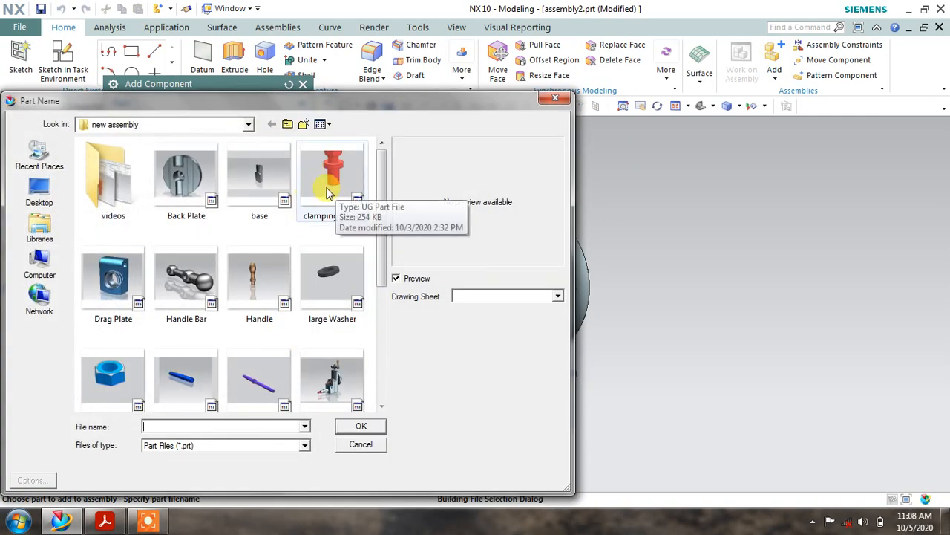
left_click(340, 199)
left_click(373, 432)
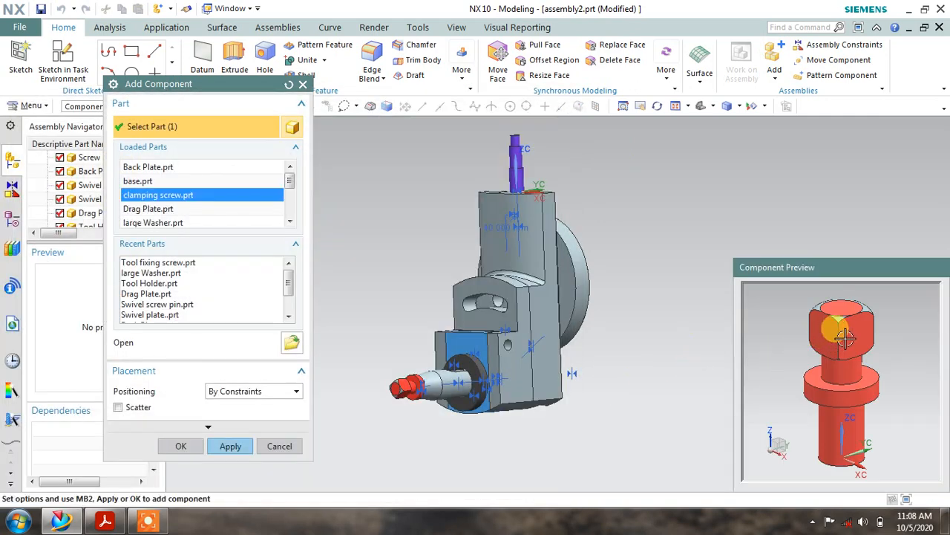
middle_click_drag(837, 331, 800, 386)
scroll(483, 310, "up", 3)
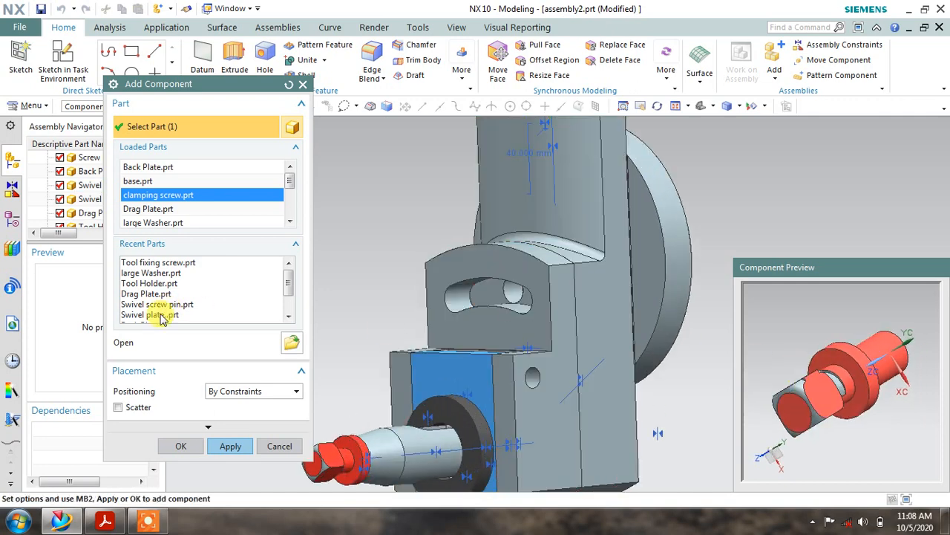
left_click(228, 446)
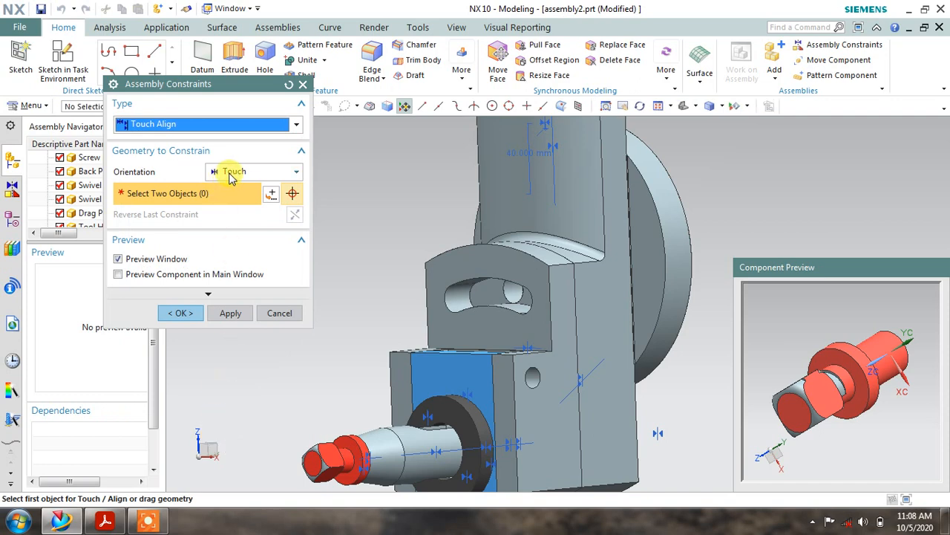
Align the clamping screw's shank with the round hole behind the Swivel plate's curved slot using Infer Center/Axis, and finish placing the screw
left_click(248, 171)
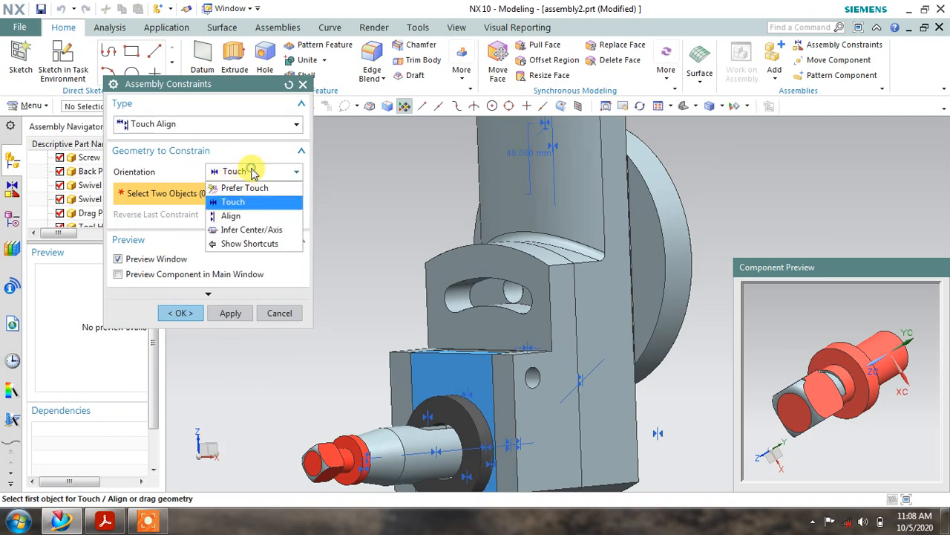
left_click(237, 234)
scroll(898, 377, "down", 3)
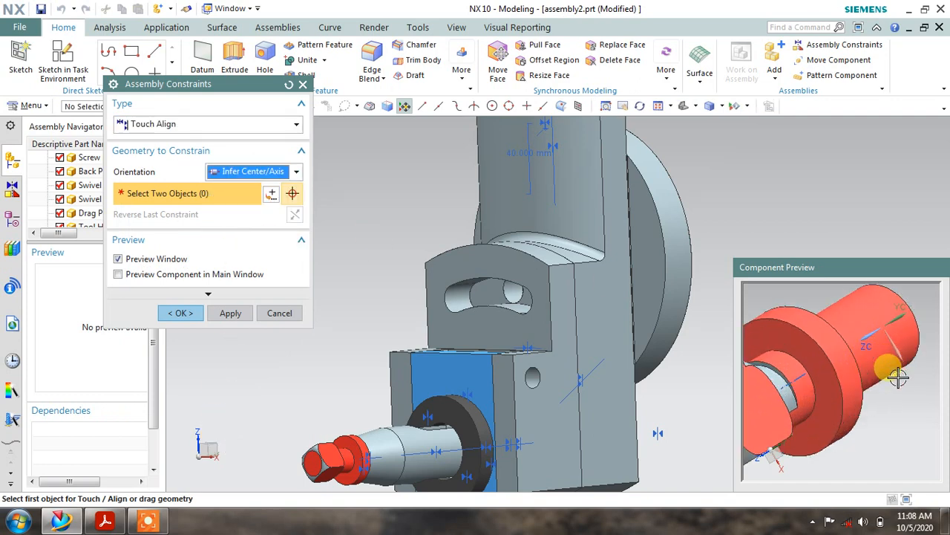
left_click(858, 312)
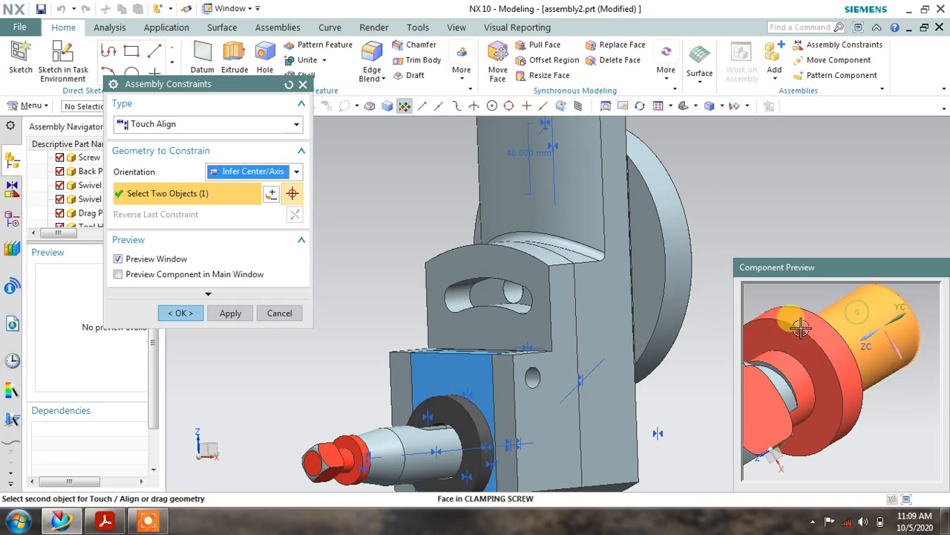
scroll(528, 294, "down", 5)
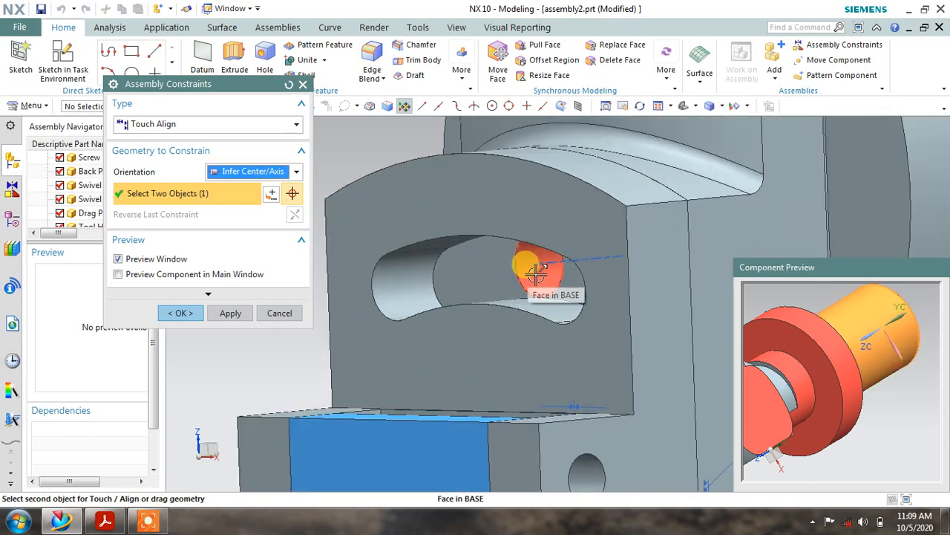
left_click(536, 273)
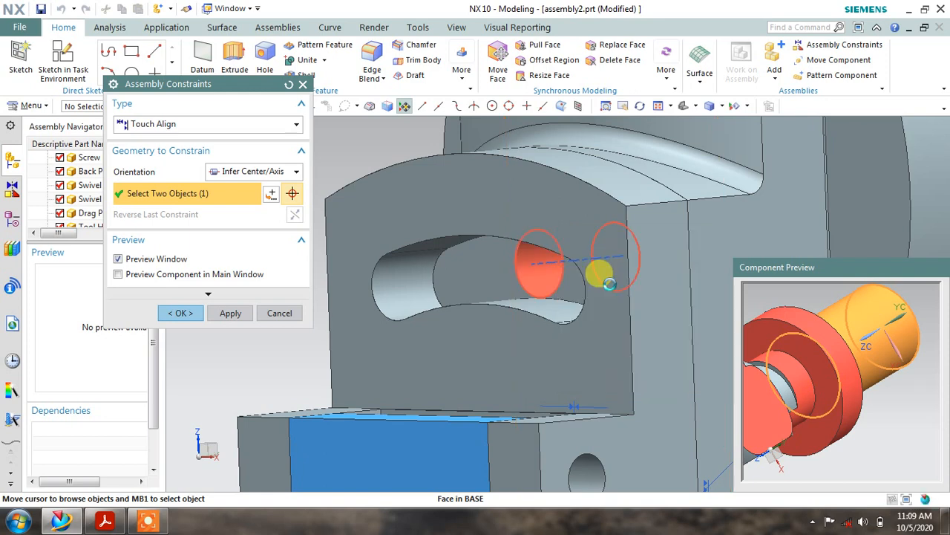
left_click(609, 284)
scroll(608, 284, "up", 2)
left_click(236, 313)
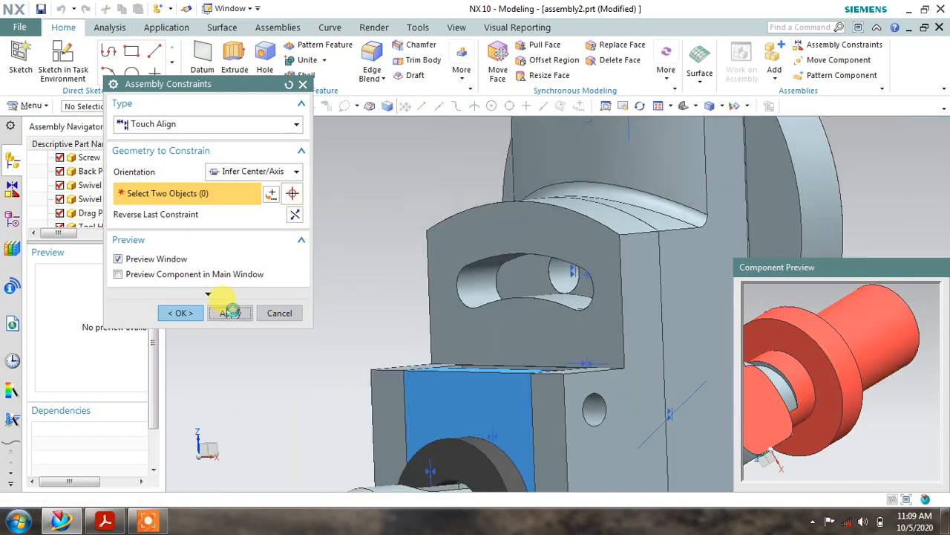
left_click(181, 312)
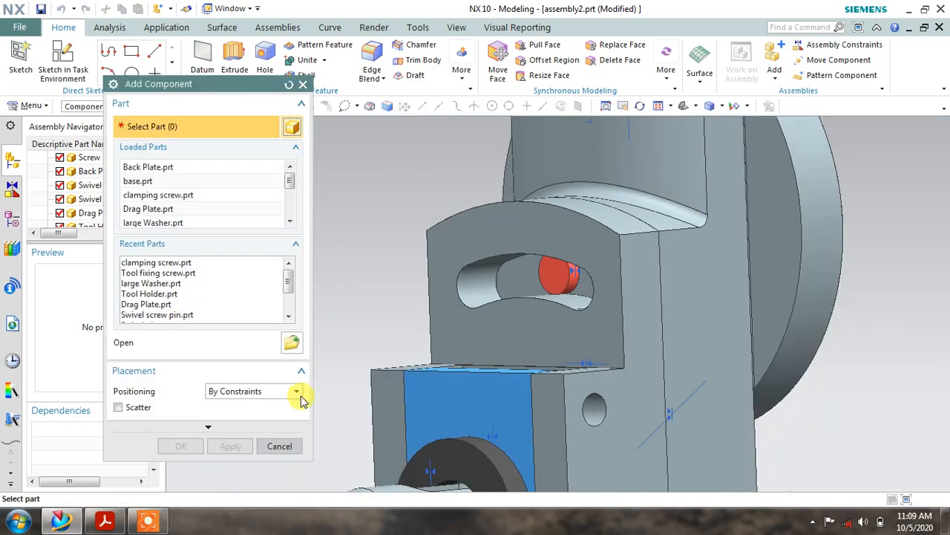
left_click(279, 447)
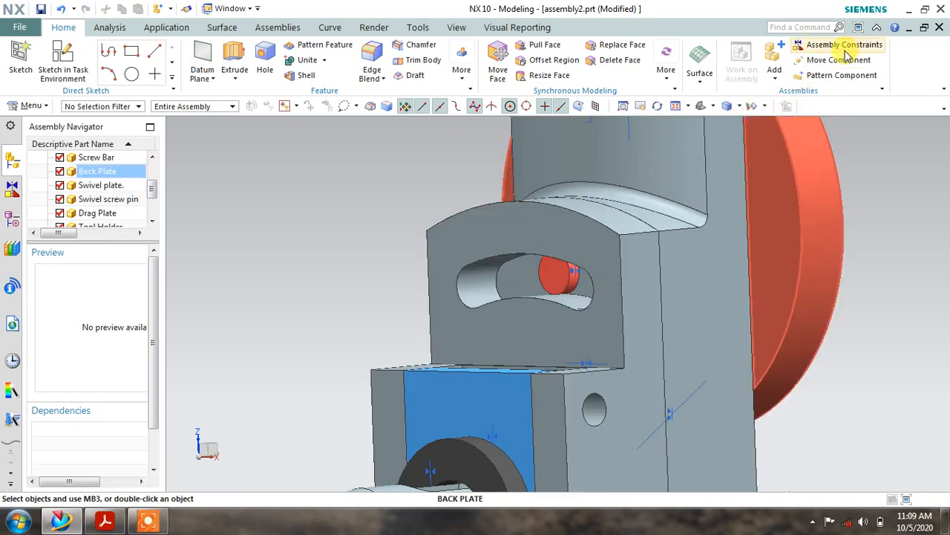
left_click(820, 60)
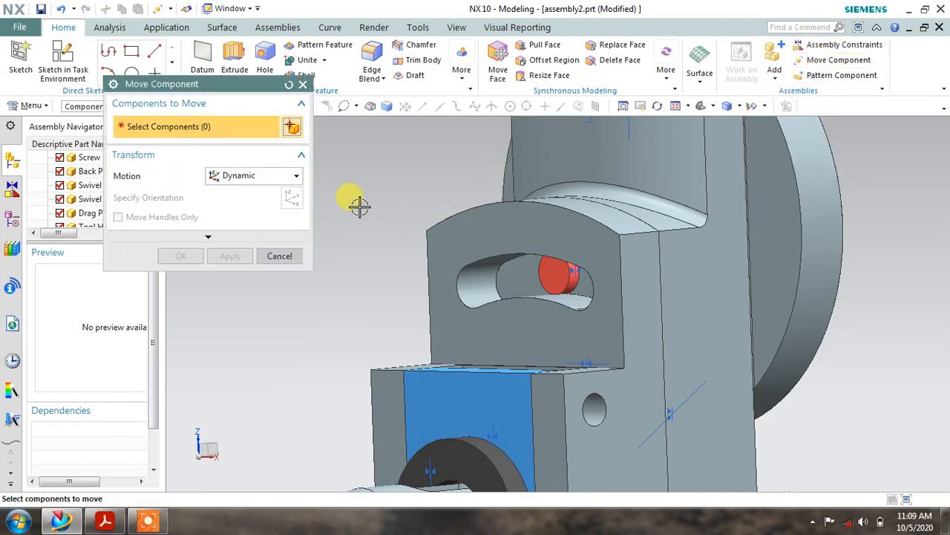
left_click(550, 276)
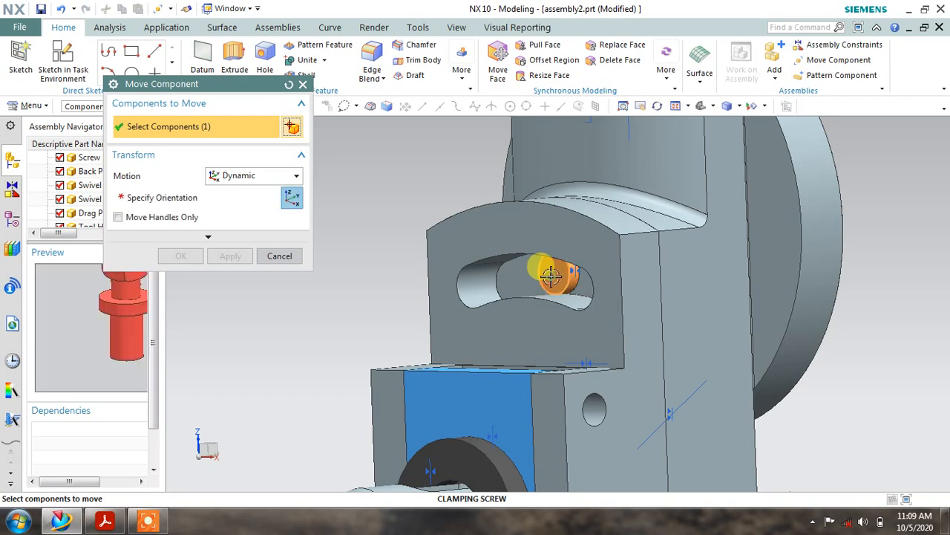
left_click(141, 197)
left_click_drag(672, 258, 395, 302)
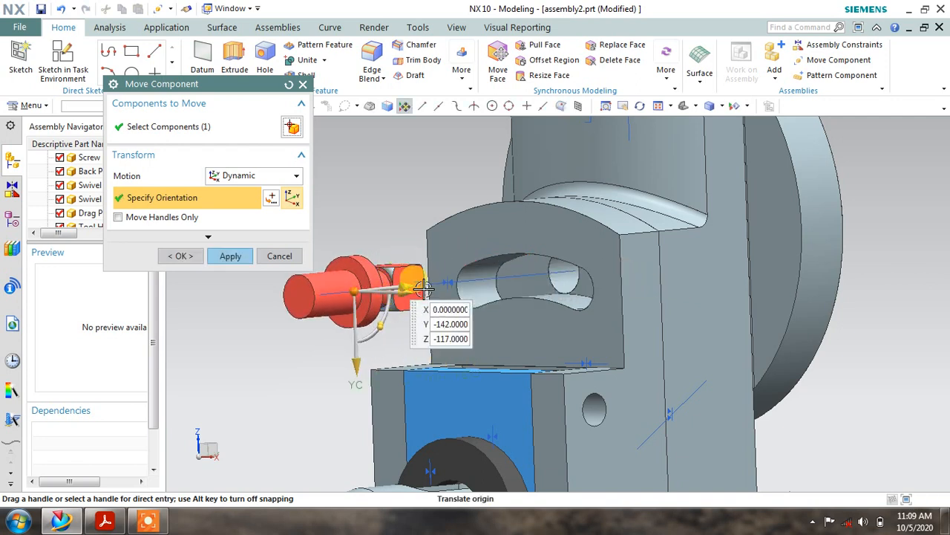
left_click(278, 257)
Undo the placement of the clamping screw
left_click(377, 281)
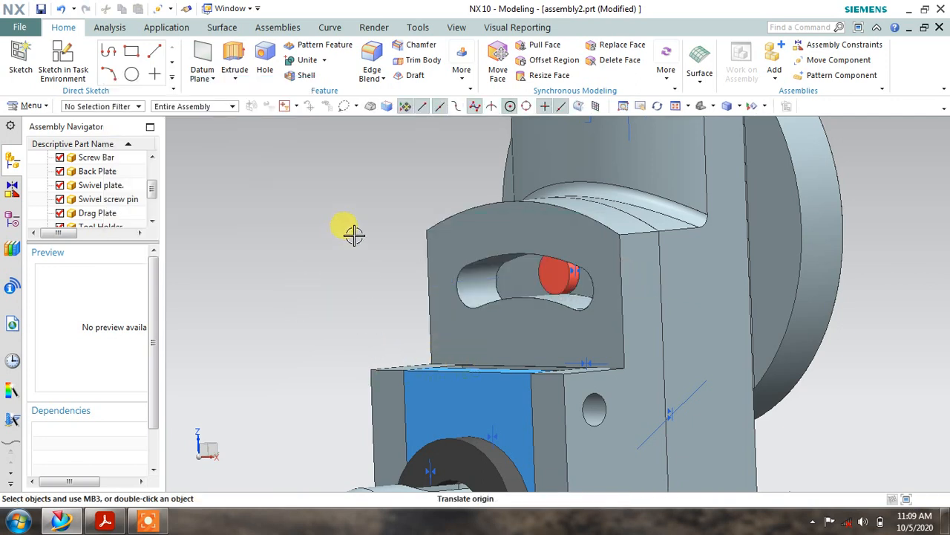
left_click(440, 262)
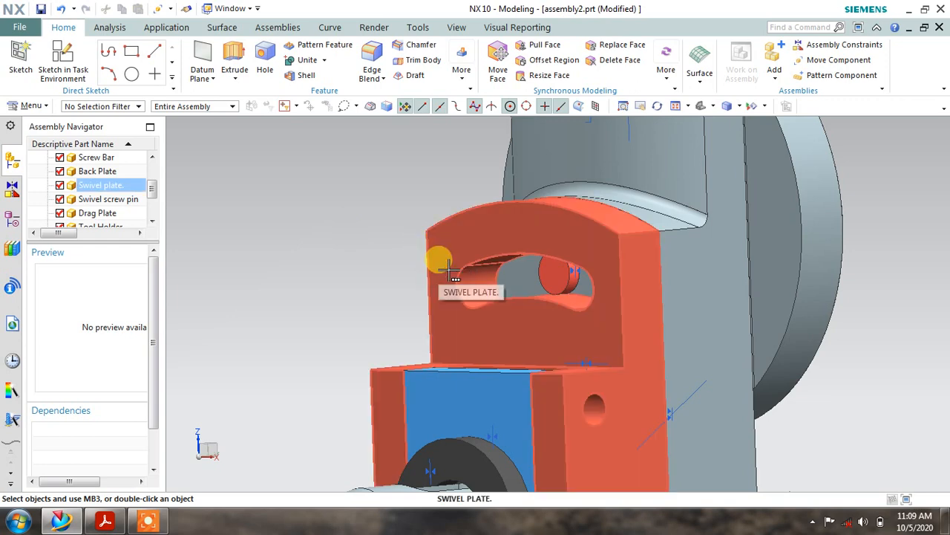
key("ctrl+z")
scroll(449, 271, "down", 5)
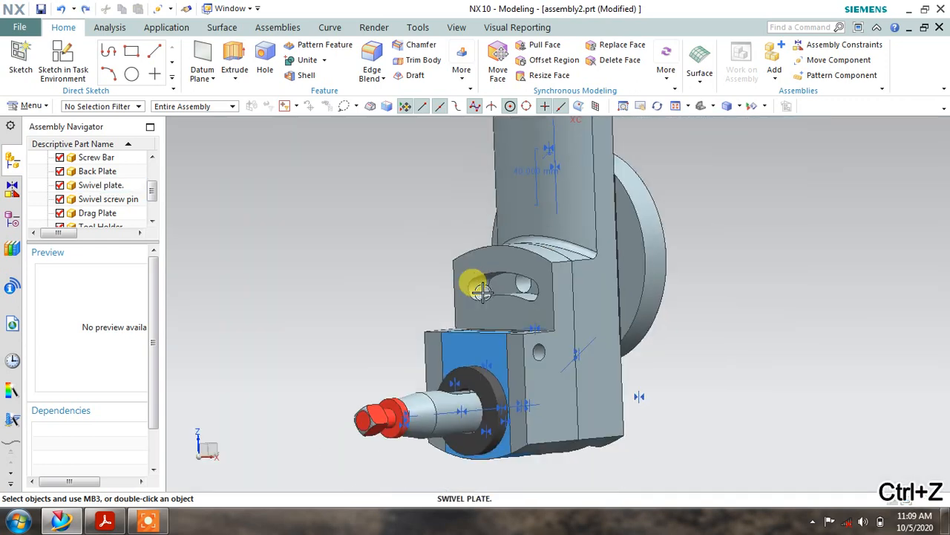
Add the clamping screw part from the new assembly folder again as a component positioned By Constraints
middle_click_drag(468, 275, 480, 246)
scroll(480, 247, "up", 2)
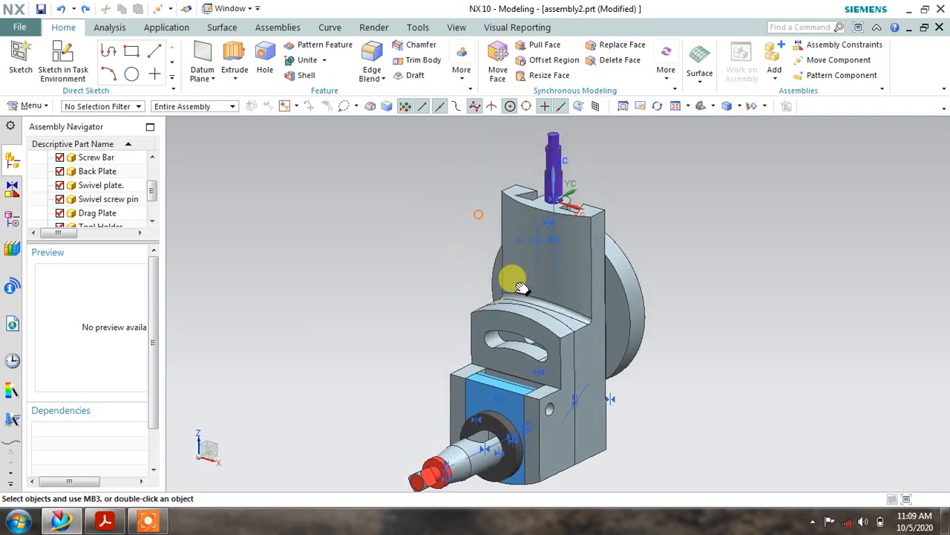
left_click(779, 48)
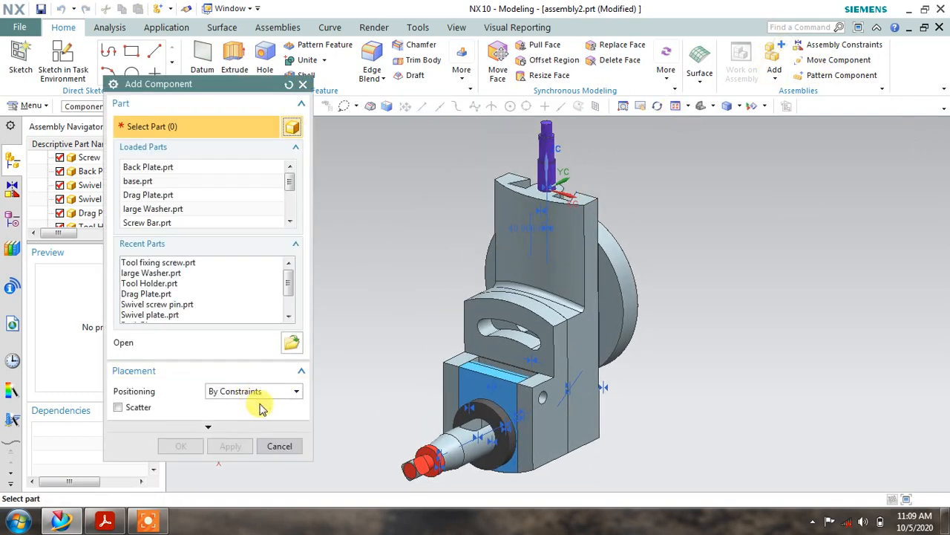
left_click(292, 348)
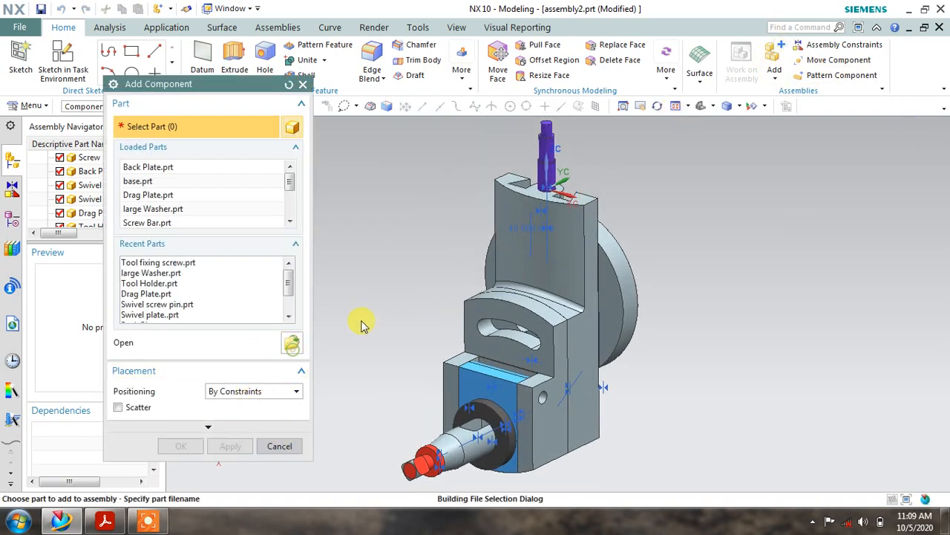
left_click(334, 195)
left_click(356, 426)
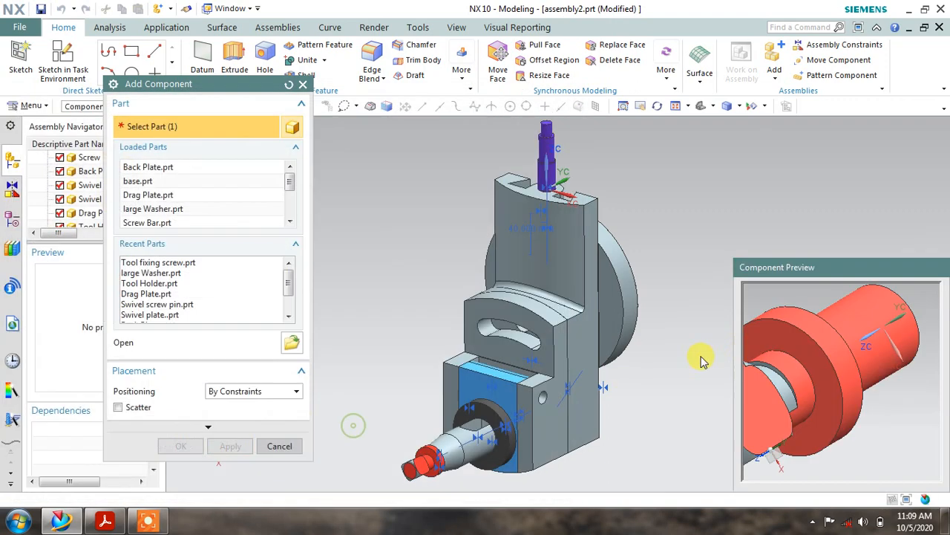
middle_click_drag(817, 332, 835, 340)
left_click(231, 446)
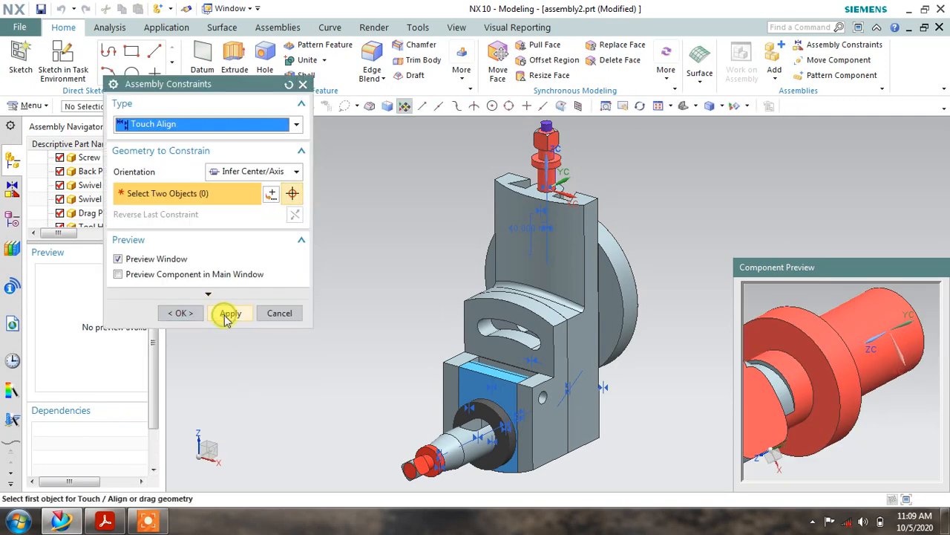
Place the clamping screw without defining any constraints, and finish adding components
left_click(280, 313)
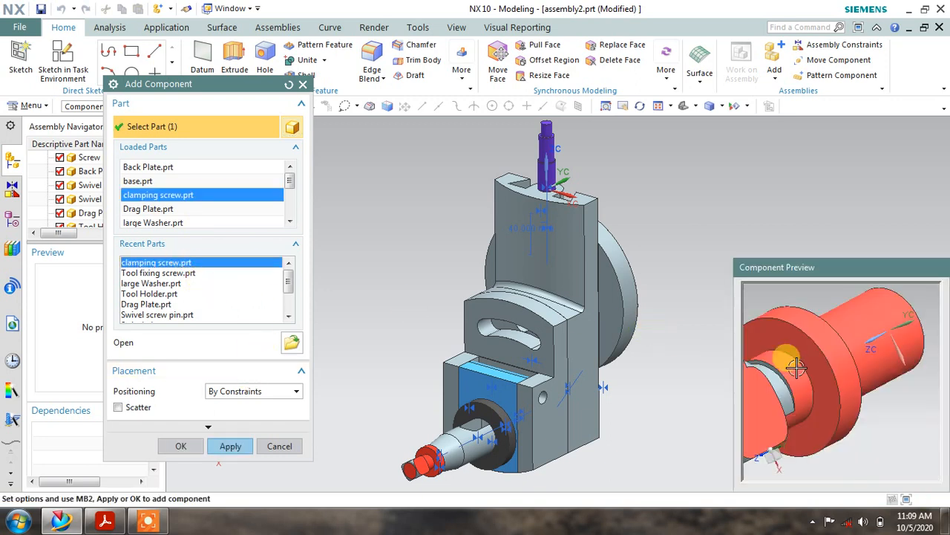
left_click_drag(796, 366, 810, 349)
left_click(227, 445)
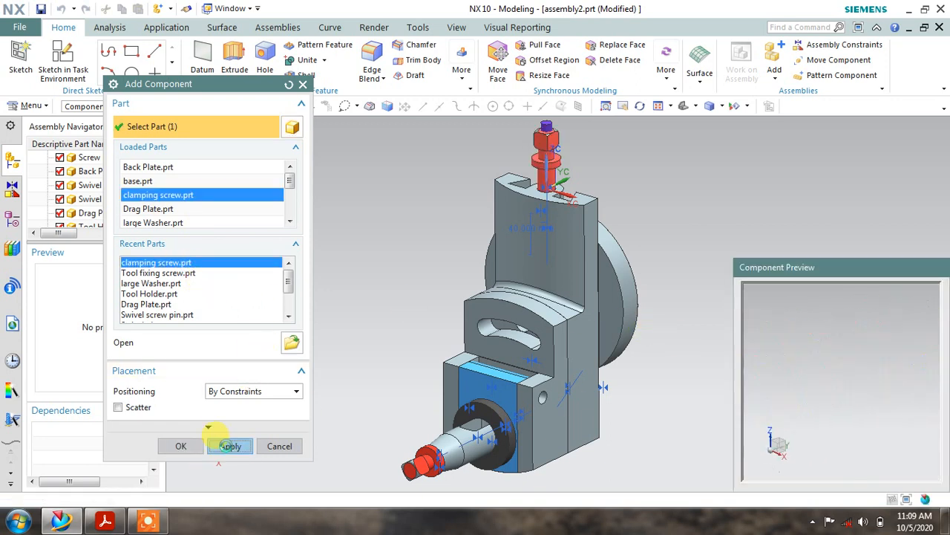
left_click(180, 312)
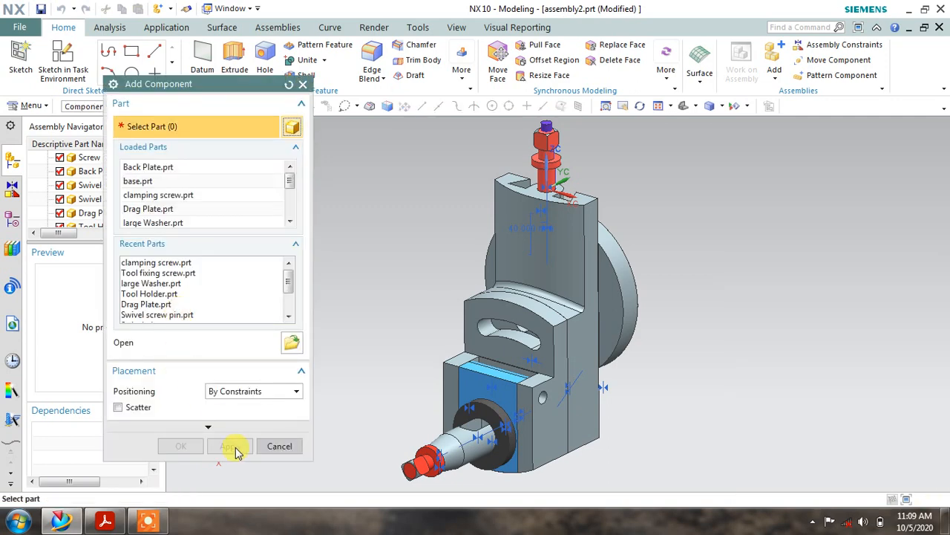
left_click(279, 446)
Move the clamping screw out in front of the assembly to about Y -170, Z 28, and turn it horizontal with its head facing forward
left_click(838, 60)
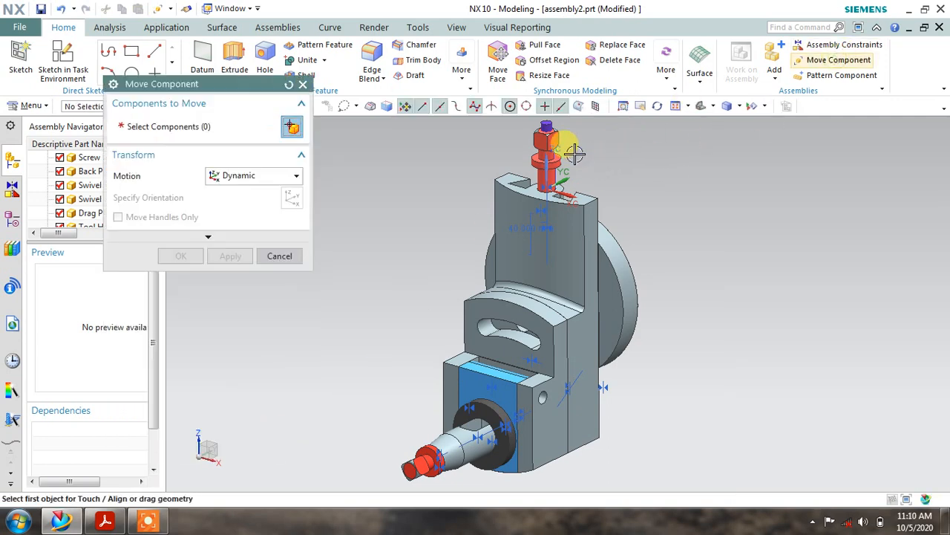
scroll(573, 153, "up", 3)
left_click(523, 153)
left_click(182, 199)
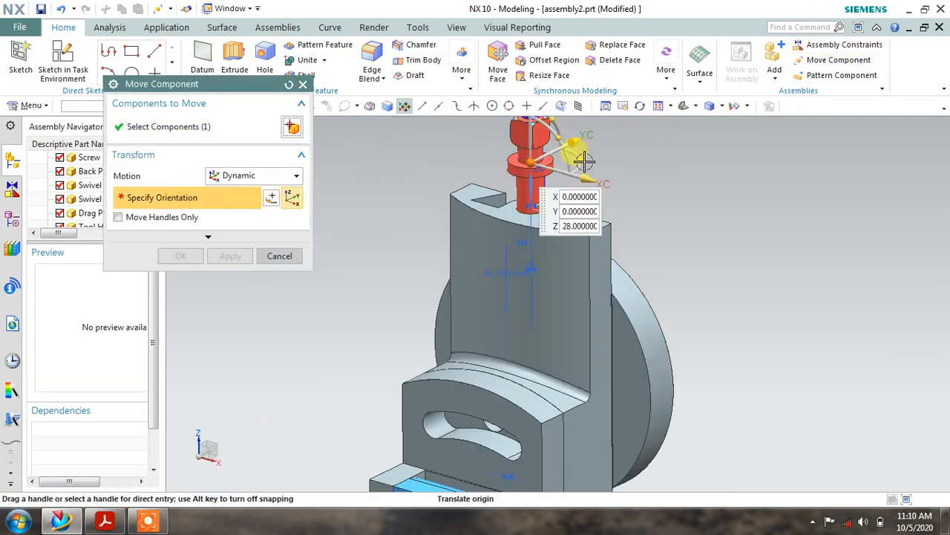
left_click_drag(583, 137, 327, 238)
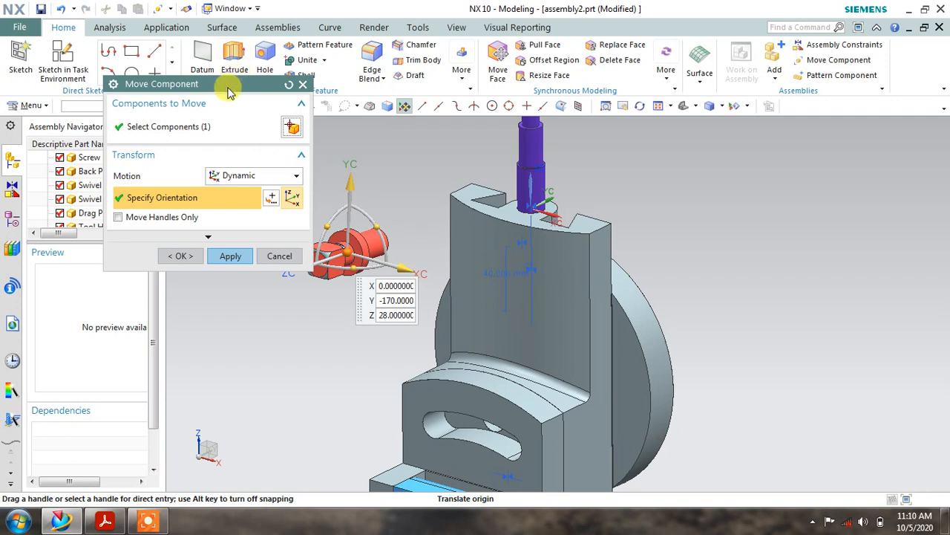
Rotate the clamping screw slightly about its XC axis, and apply the move
left_click_drag(222, 84, 173, 84)
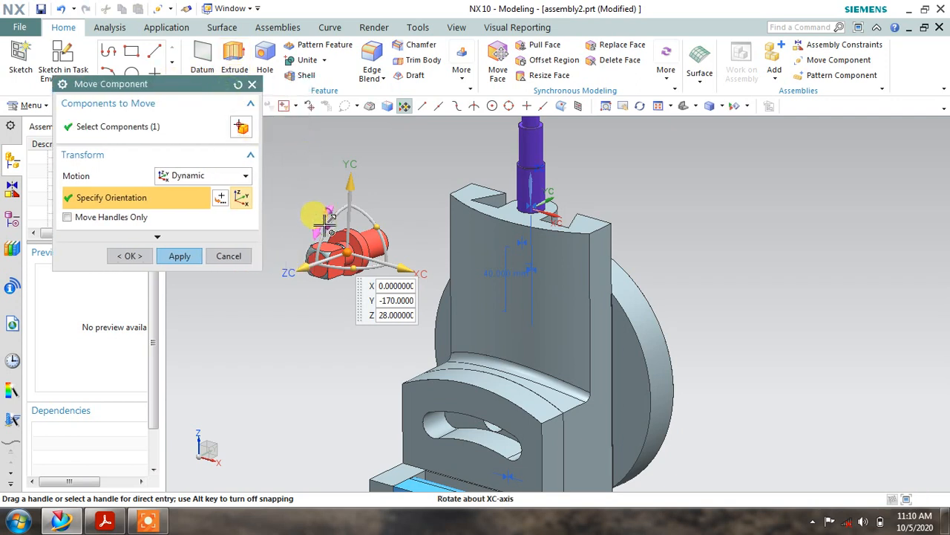
mouse_move(327, 220)
left_mouse_down()
mouse_move(316, 223)
mouse_move(315, 209)
mouse_move(312, 226)
left_mouse_up()
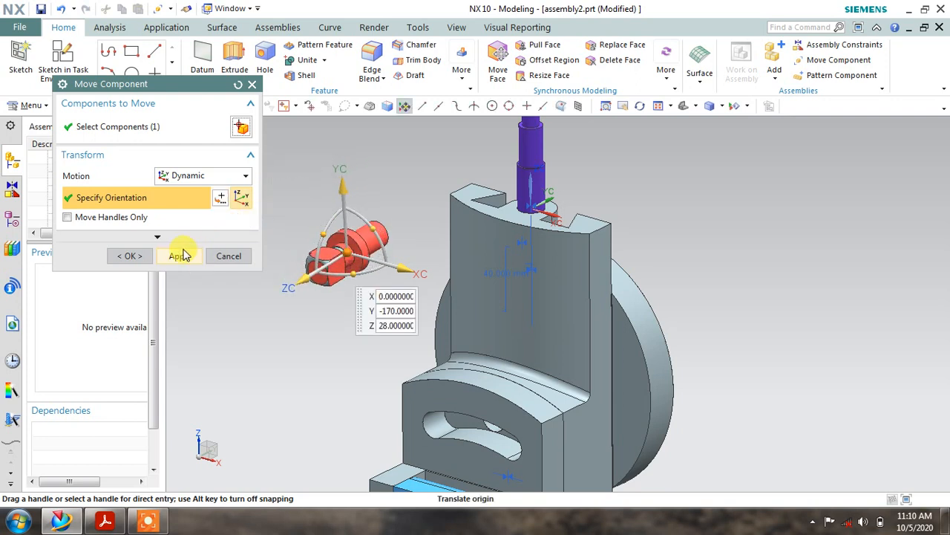
left_click(179, 256)
left_click(229, 255)
scroll(602, 212, "down", 2)
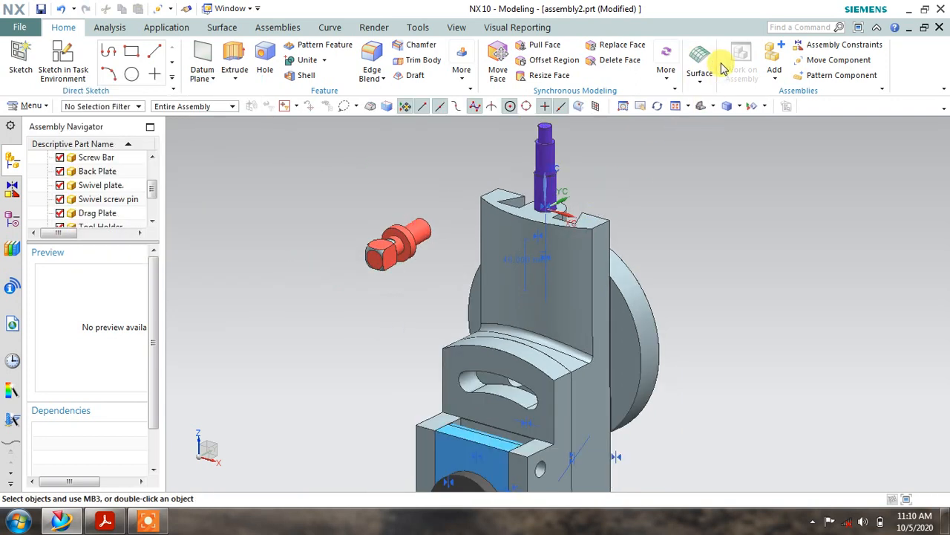
Add the Small Washer part from the new assembly folder as a component positioned By Constraints
left_click(773, 58)
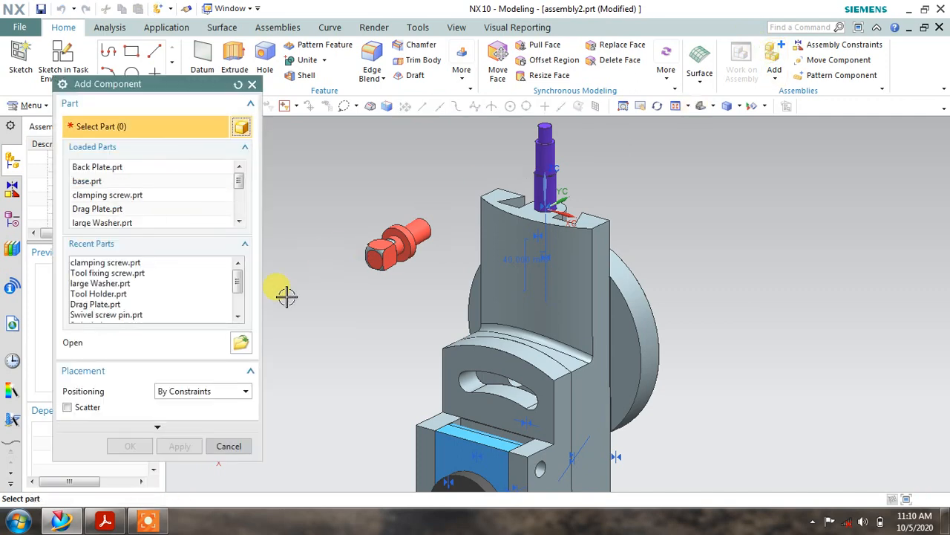
left_click(242, 343)
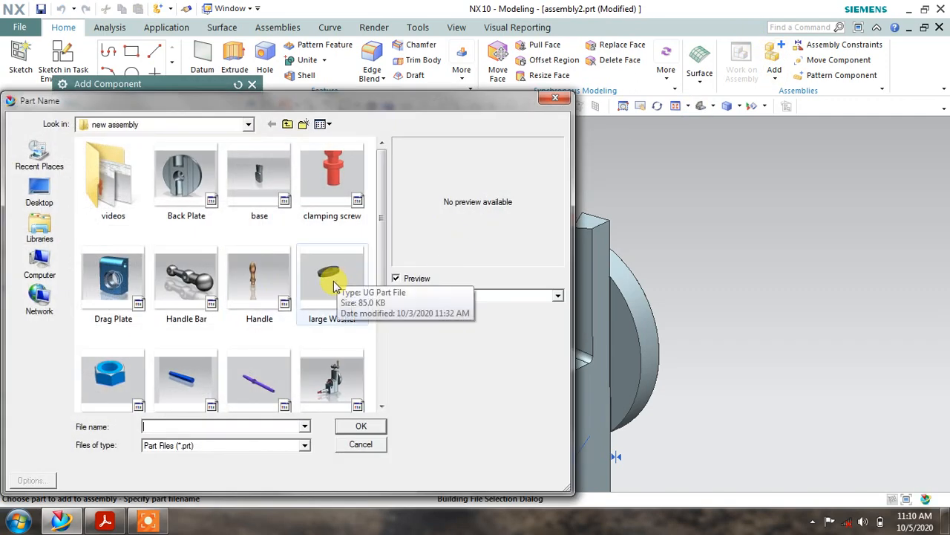
left_click_drag(382, 218, 382, 308)
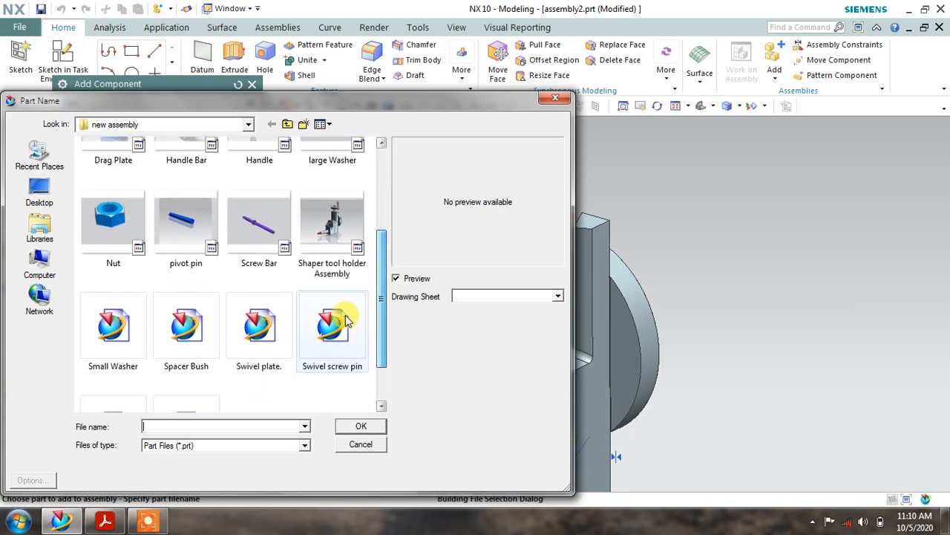
left_click(122, 327)
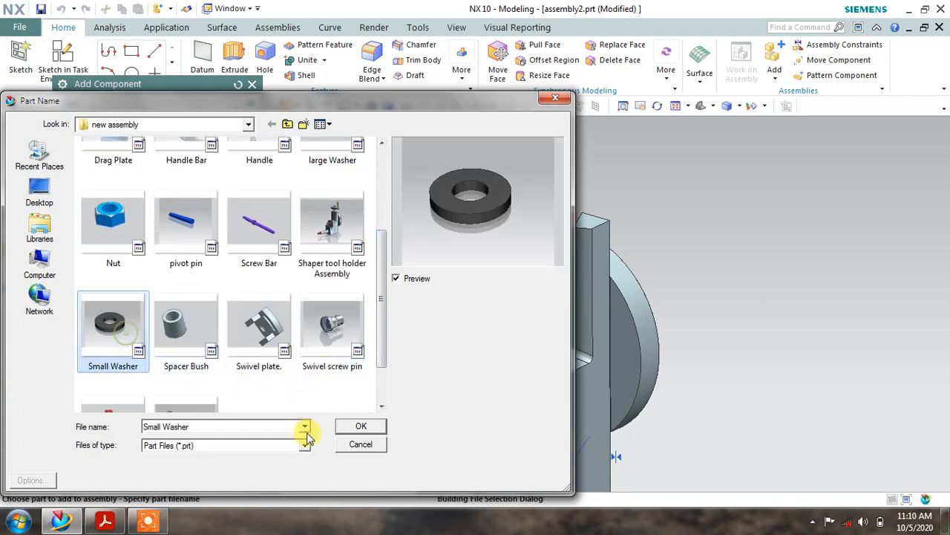
left_click(359, 429)
middle_click_drag(838, 358, 799, 356)
left_click(180, 446)
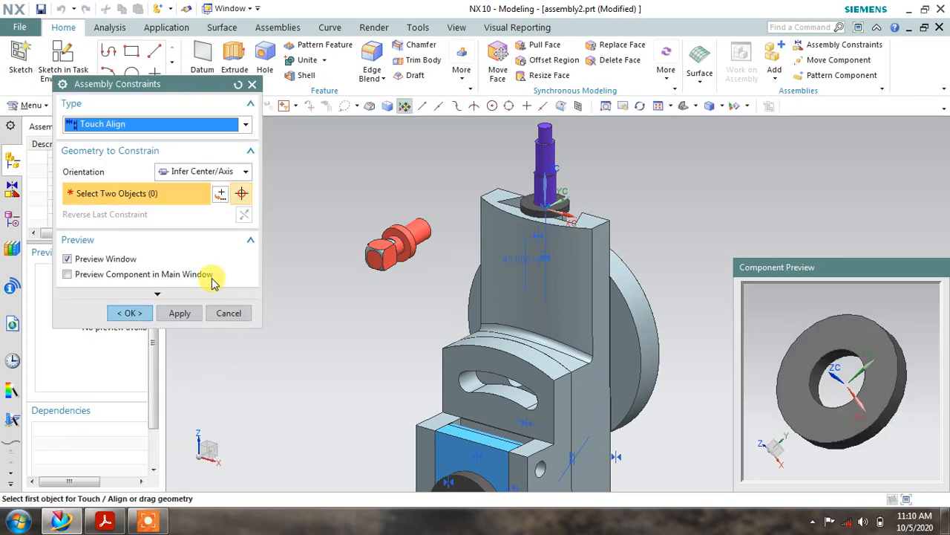
Align the small washer's hole with the axis of the loose clamping screw's shank using a Touch Align constraint set to Infer Center/Axis
left_click(218, 173)
left_click(212, 227)
scroll(835, 392, "up", 3)
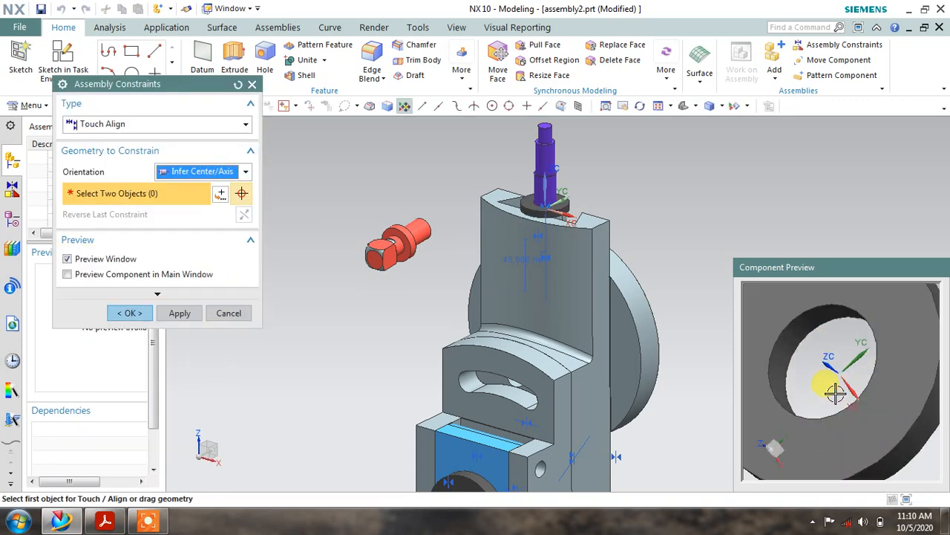
left_click(783, 343)
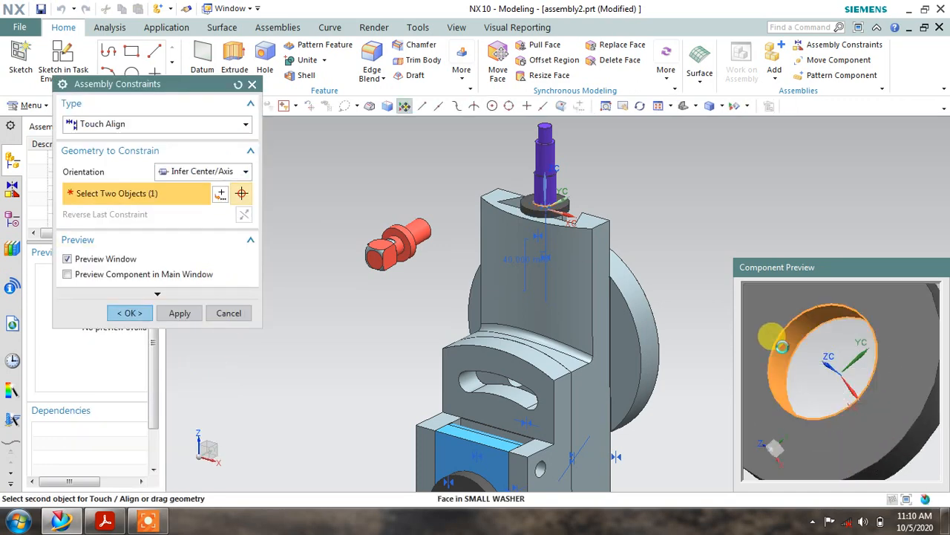
left_click(427, 230)
Make the small washer's flat face touch the shank-side face of the clamping screw's collar, and finish adding components
left_click(165, 174)
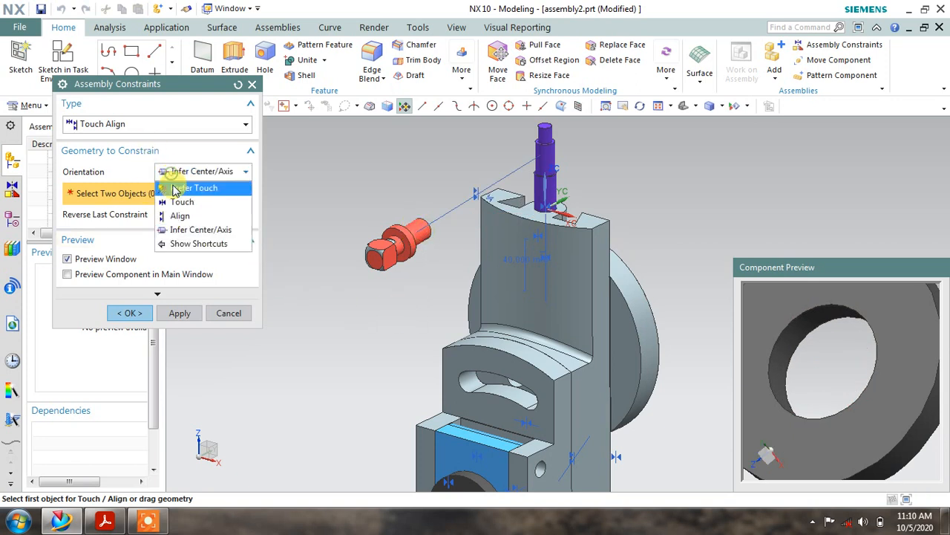
left_click(176, 199)
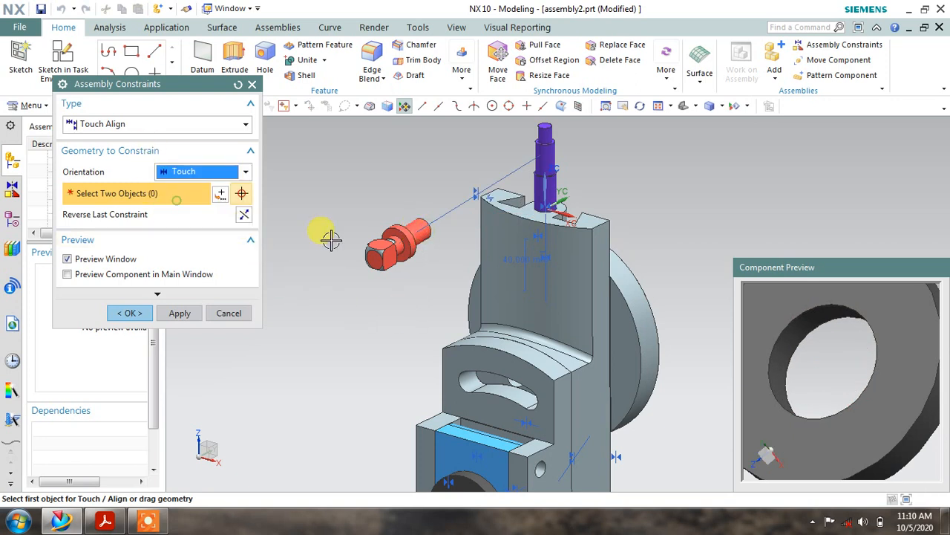
left_click(915, 360)
middle_click_drag(459, 242, 257, 248)
scroll(255, 229, "up", 5)
left_click(308, 234)
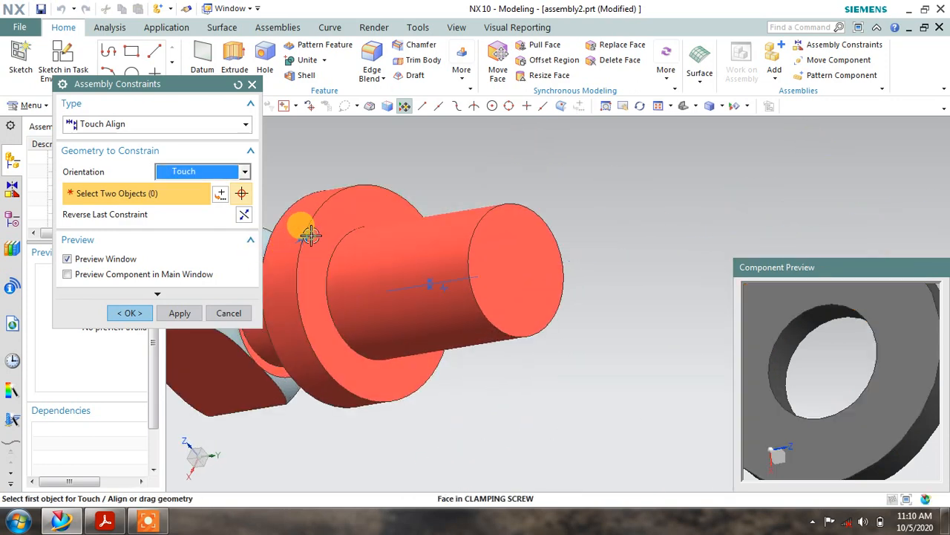
left_click(181, 313)
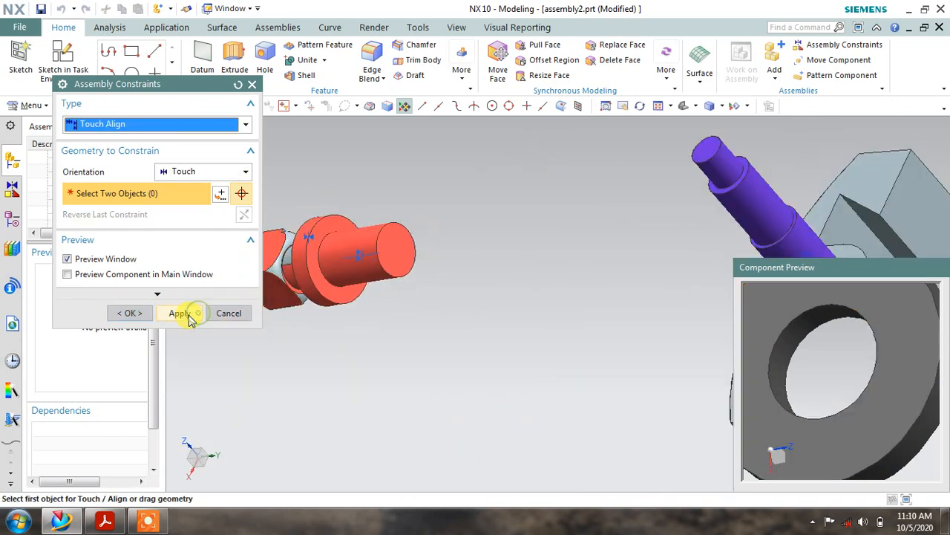
left_click(131, 312)
scroll(367, 322, "down", 5)
middle_click_drag(409, 305, 448, 263)
left_click(247, 448)
middle_click_drag(567, 353, 553, 260, "shift")
left_click(821, 45)
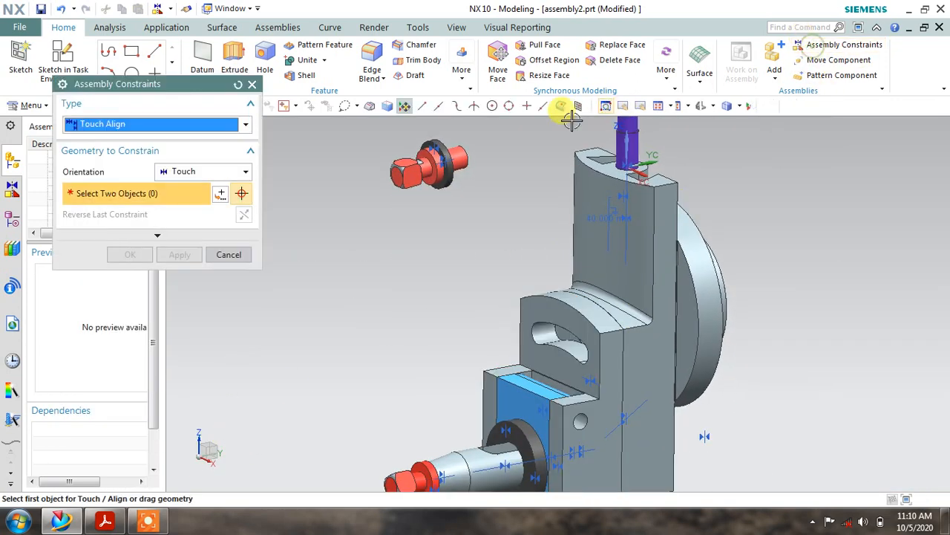
scroll(512, 146, "up", 4)
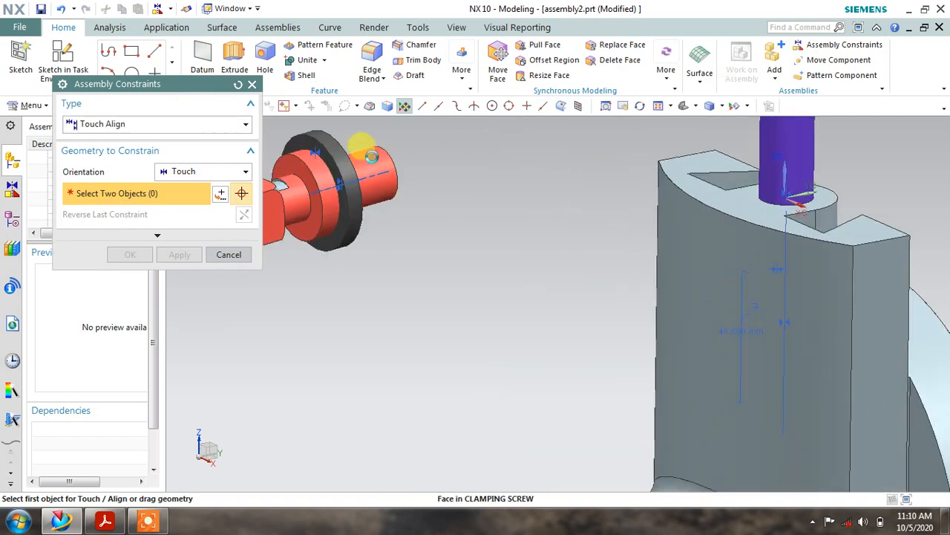
left_click(377, 155)
scroll(379, 154, "down", 4)
scroll(463, 356, "up", 4)
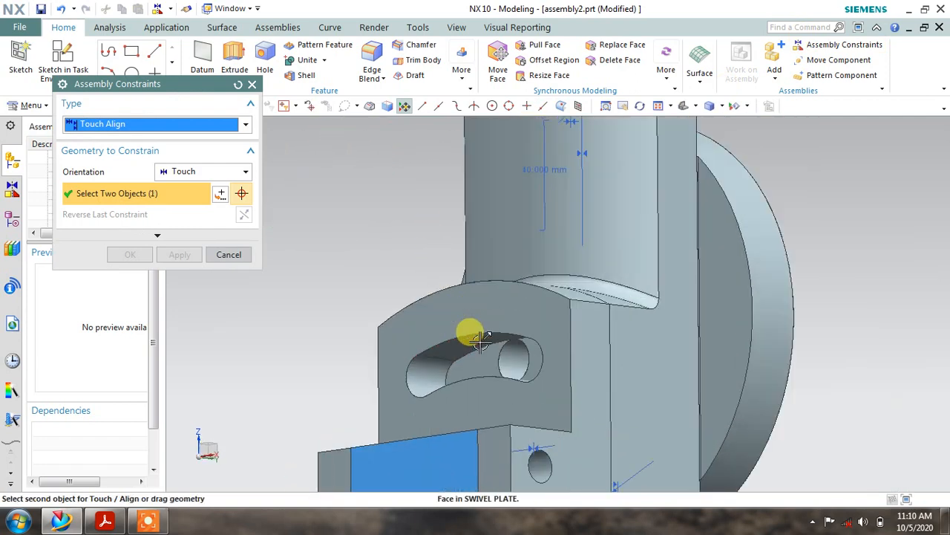
scroll(514, 358, "down", 5)
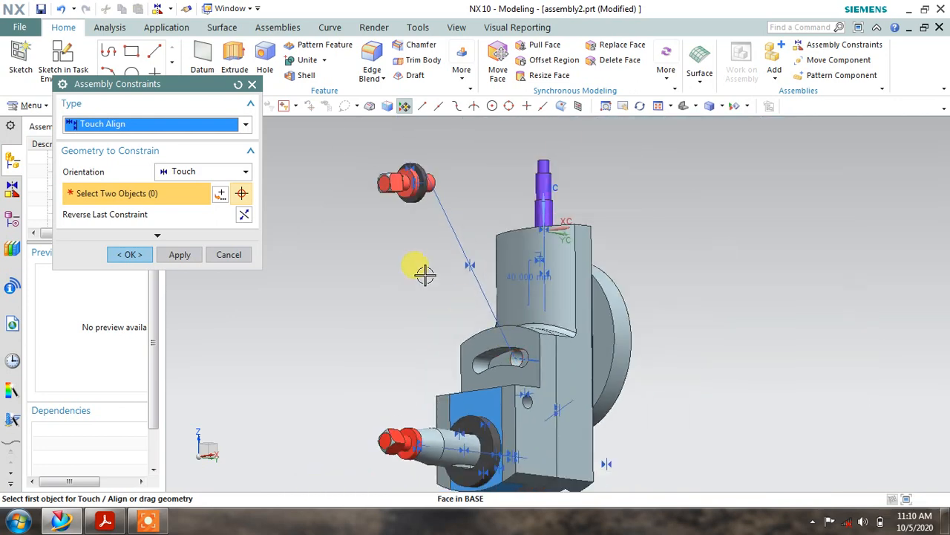
left_click(226, 260)
left_click(378, 282)
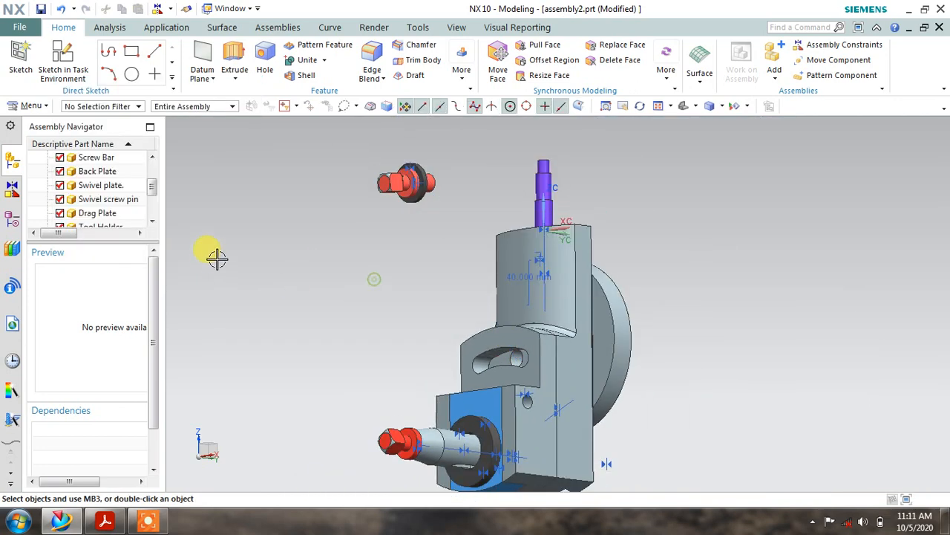
Align the clamping screw's shank with the round hole behind the swivel plate's curved slot using Touch Align with Infer Center/Axis
left_click(813, 43)
left_click(230, 172)
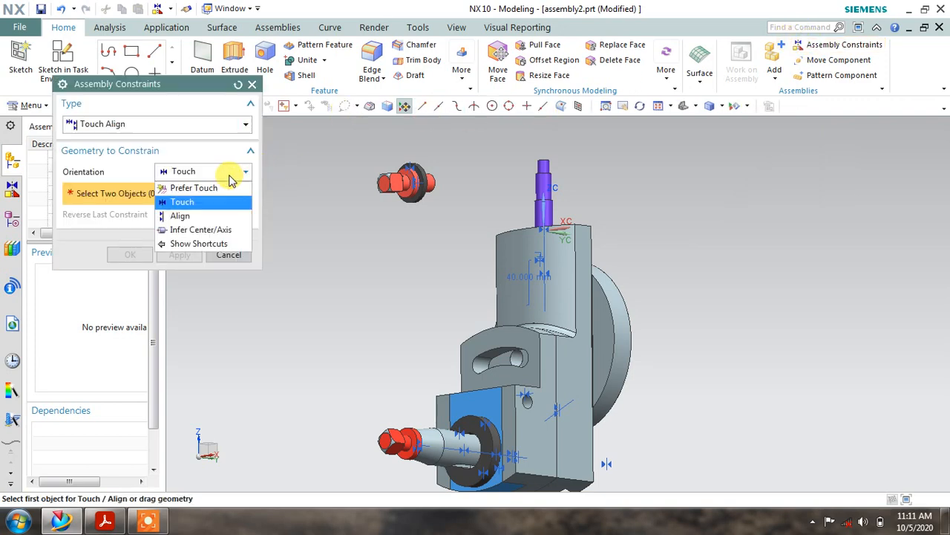
left_click(213, 230)
scroll(438, 186, "up", 5)
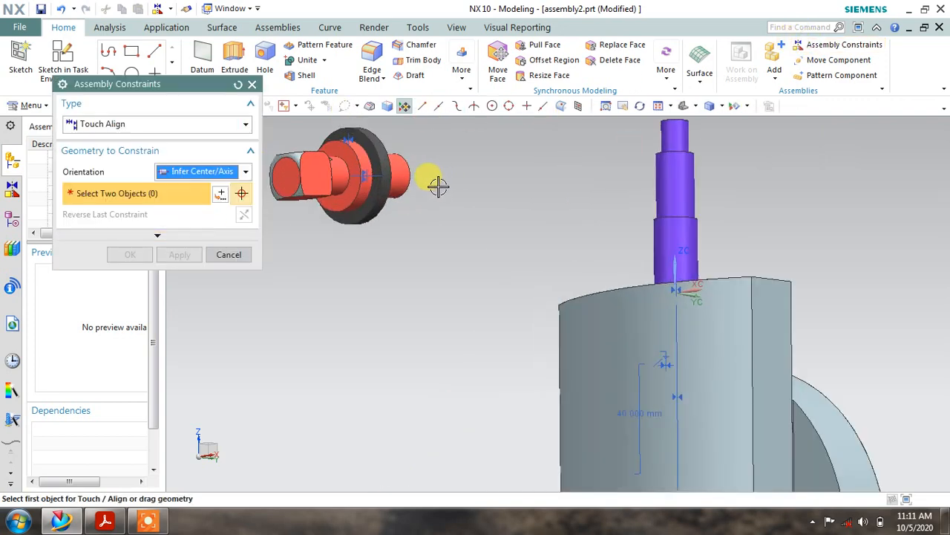
scroll(399, 160, "up", 3)
left_click(399, 152)
scroll(399, 156, "down", 6)
scroll(564, 453, "up", 6)
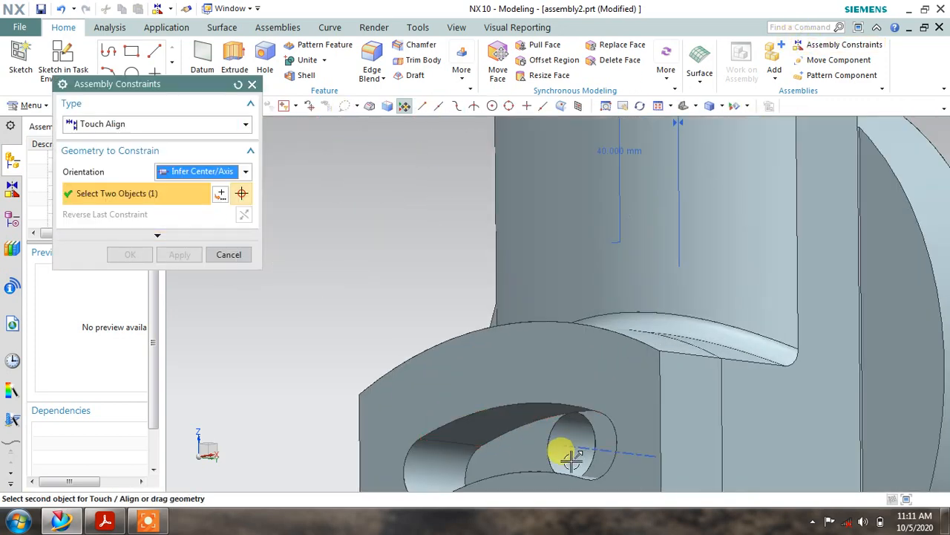
left_click(571, 457)
scroll(571, 437, "down", 2)
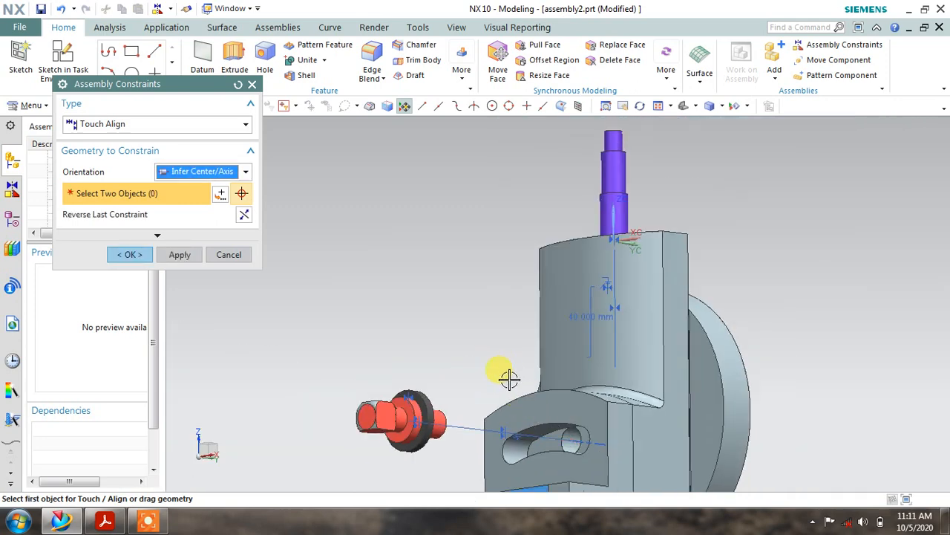
Add a Touch constraint between the small washer's flat face and the swivel plate's slotted face, and apply it
middle_click_drag(510, 378, 276, 258)
left_click(204, 172)
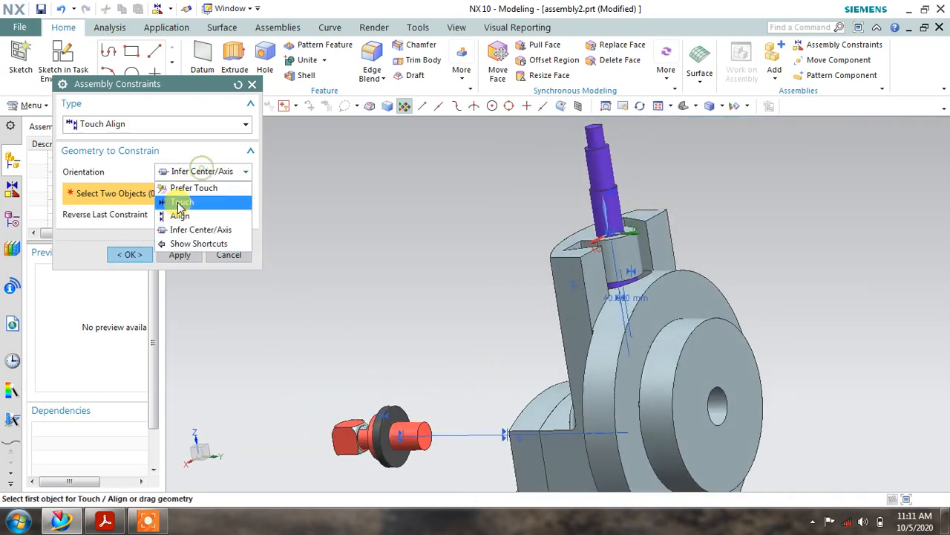
left_click(185, 202)
scroll(433, 412, "up", 3)
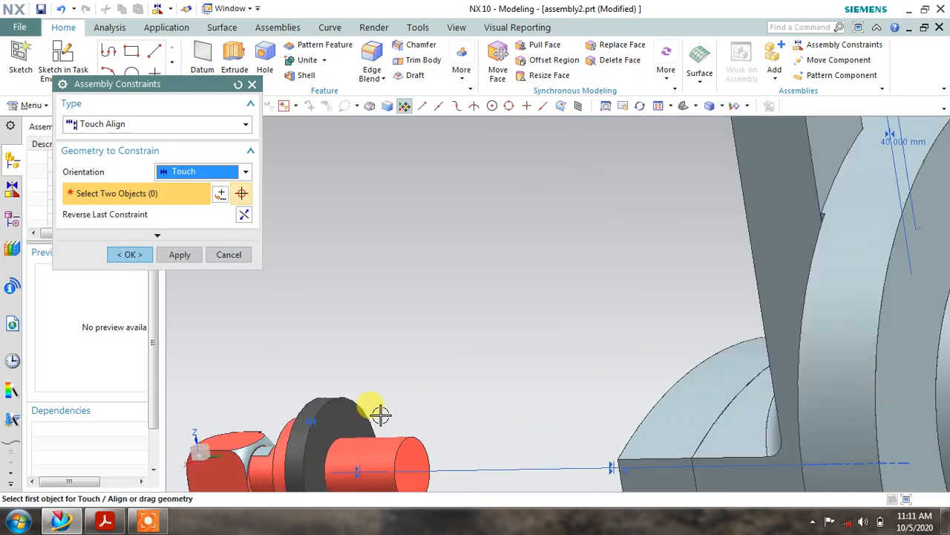
left_click(339, 417)
scroll(502, 394, "down", 3)
middle_click_drag(503, 394, 541, 391)
left_click(539, 387)
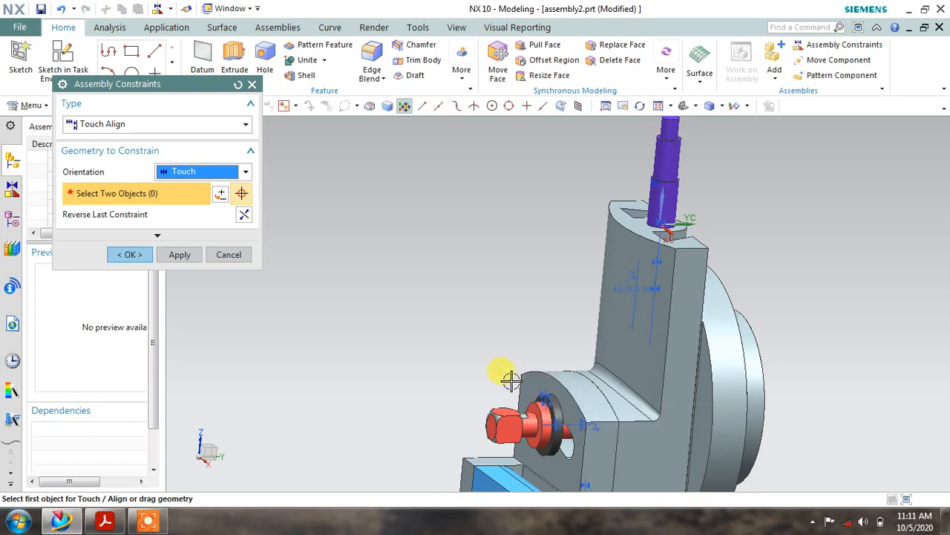
scroll(511, 380, "down", 2)
left_click(179, 255)
left_click(220, 254)
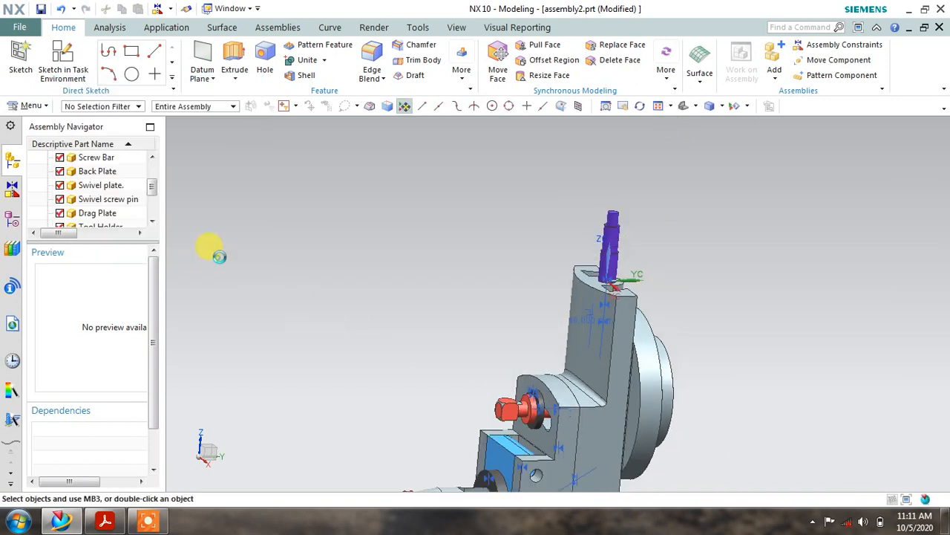
Load the pivot pin part from the new assembly folder as the component to add
middle_click_drag(213, 246, 378, 340)
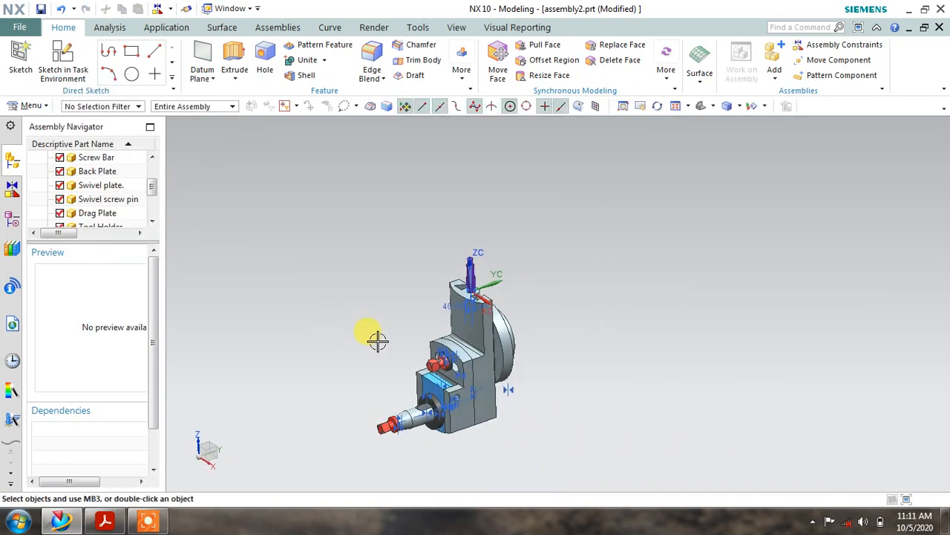
scroll(377, 339, "up", 3)
scroll(375, 336, "down", 2)
scroll(477, 332, "up", 2)
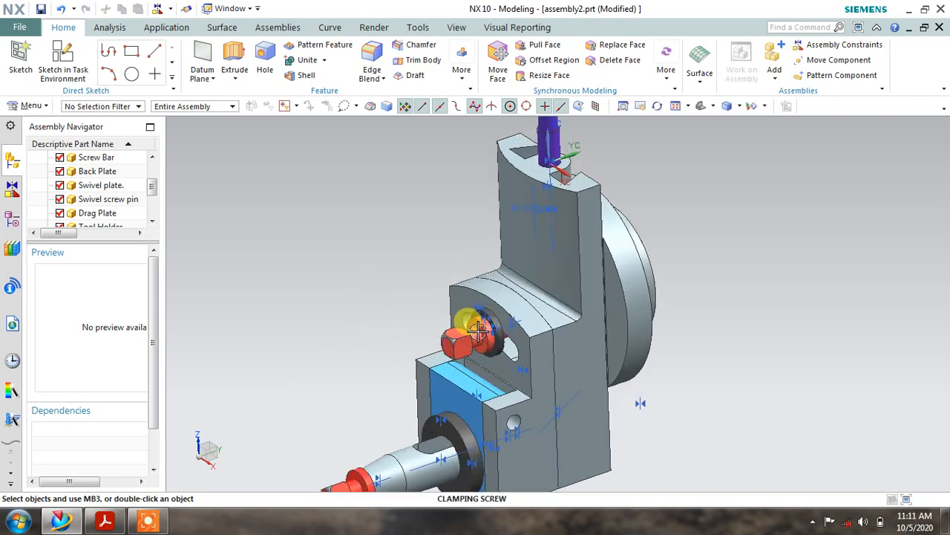
scroll(482, 340, "up", 4)
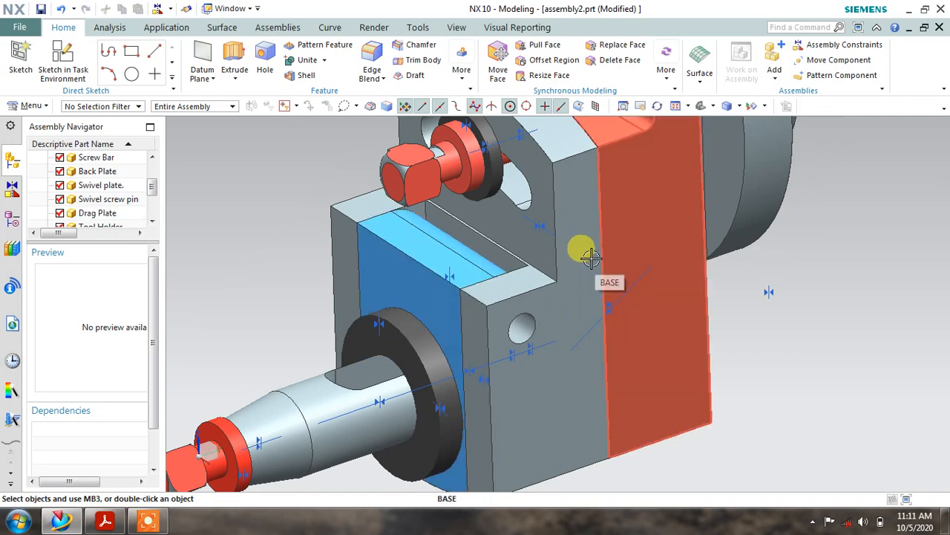
left_click(777, 52)
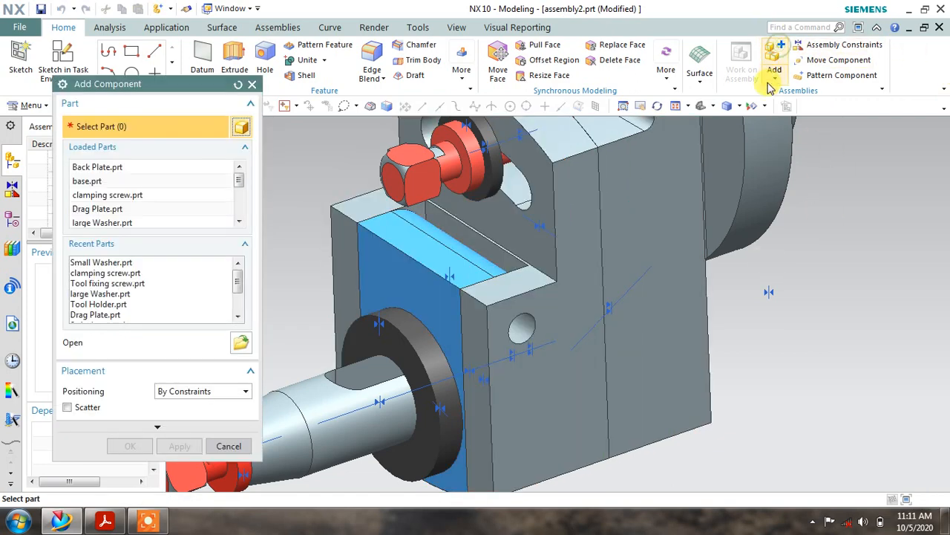
left_click(237, 342)
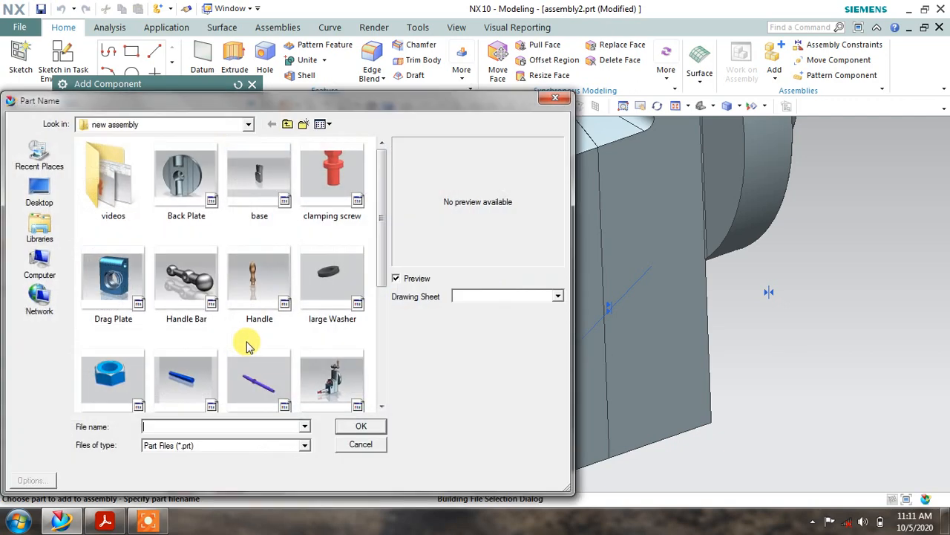
left_click_drag(383, 272, 386, 300)
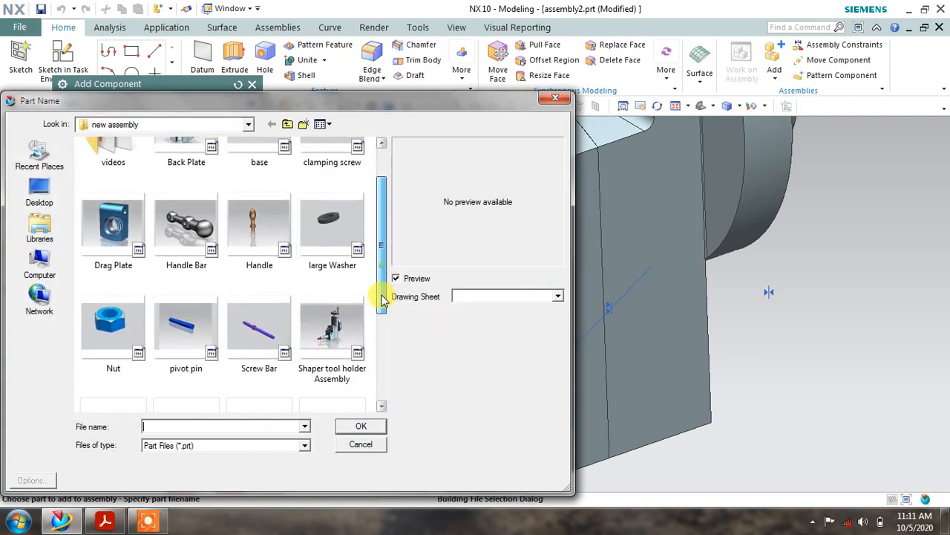
left_click(212, 352)
left_click(361, 428)
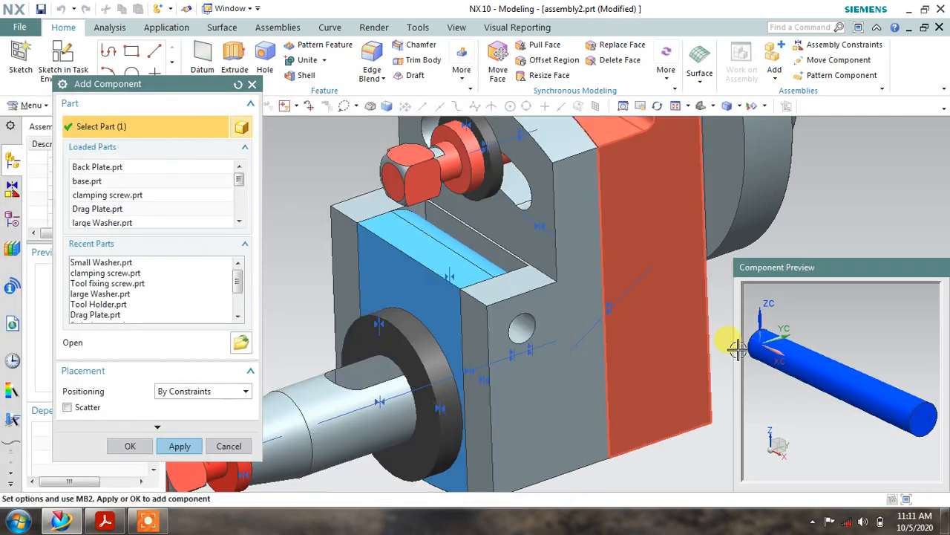
Add the pivot pin to the assembly with By Constraints positioning, without defining any constraints yet
middle_click_drag(845, 325, 865, 360)
scroll(474, 338, "down", 1)
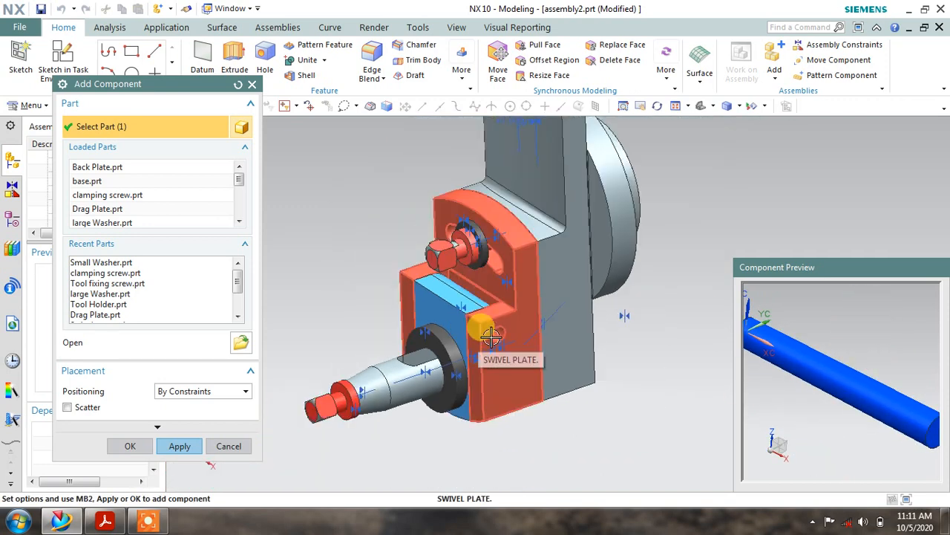
middle_click_drag(476, 338, 500, 336)
middle_click_drag(401, 329, 396, 253)
scroll(590, 215, "down", 4)
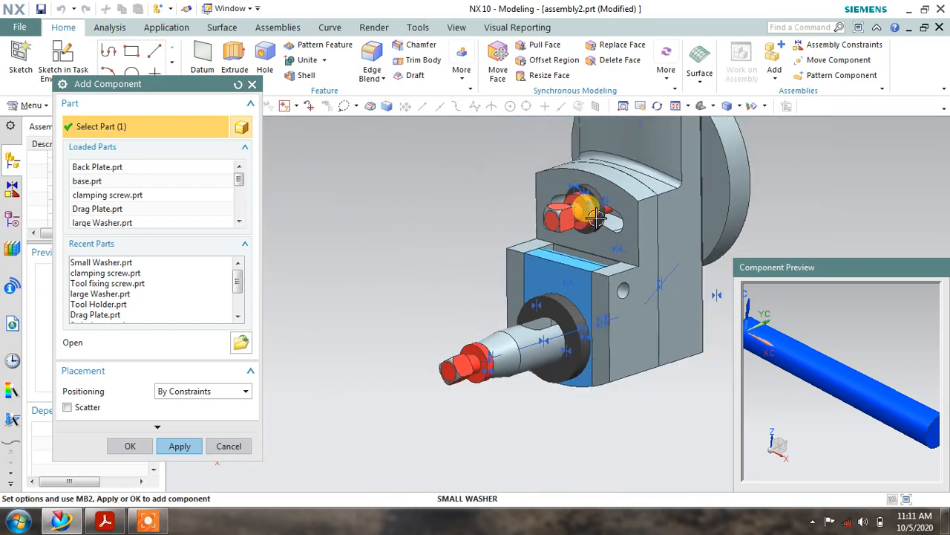
middle_click_drag(573, 270, 494, 352, "shift")
middle_click_drag(816, 324, 789, 343)
left_click(179, 446)
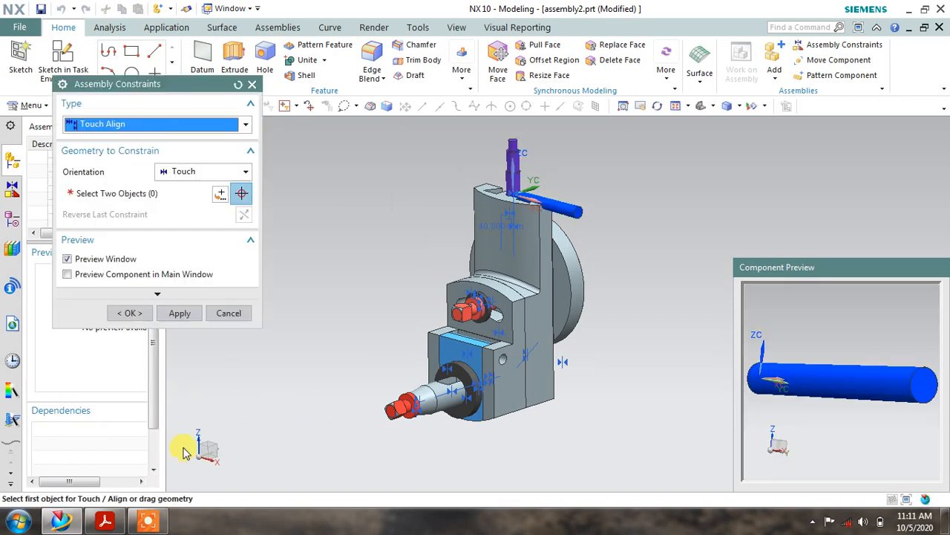
left_click(131, 314)
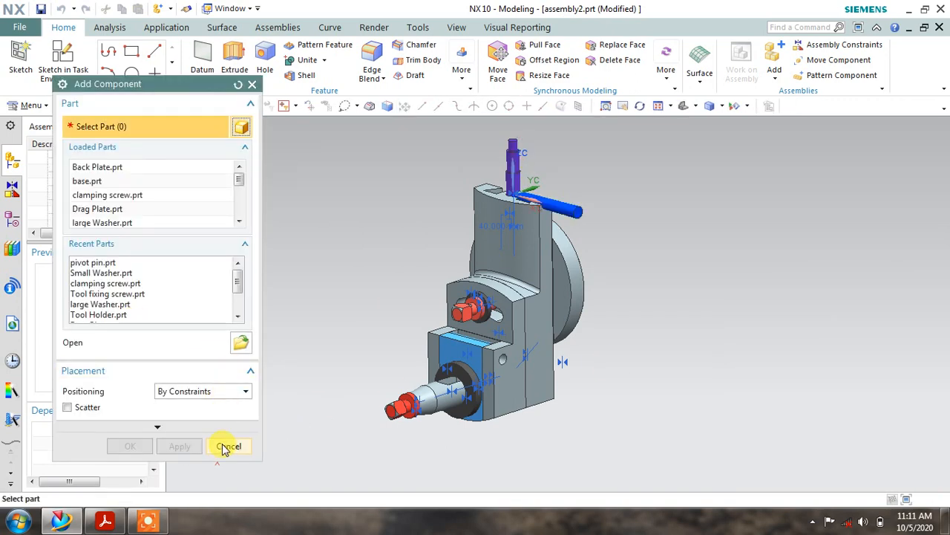
left_click(229, 446)
Move the pivot pin dynamically to about X 150, Y 0, Z -99, clear of the swivel plate
scroll(308, 374, "down", 5)
left_click(806, 46)
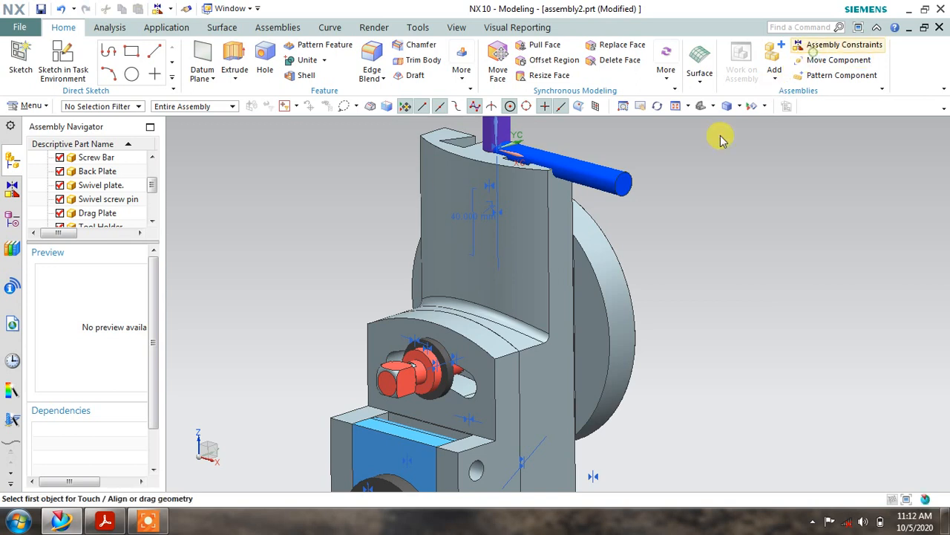
left_click(229, 254)
left_click(839, 59)
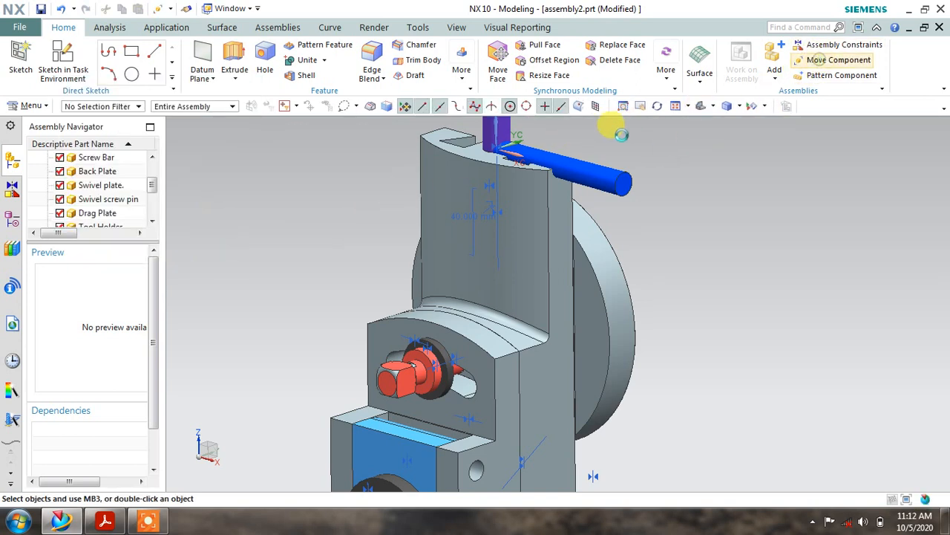
left_click(594, 169)
left_click(171, 197)
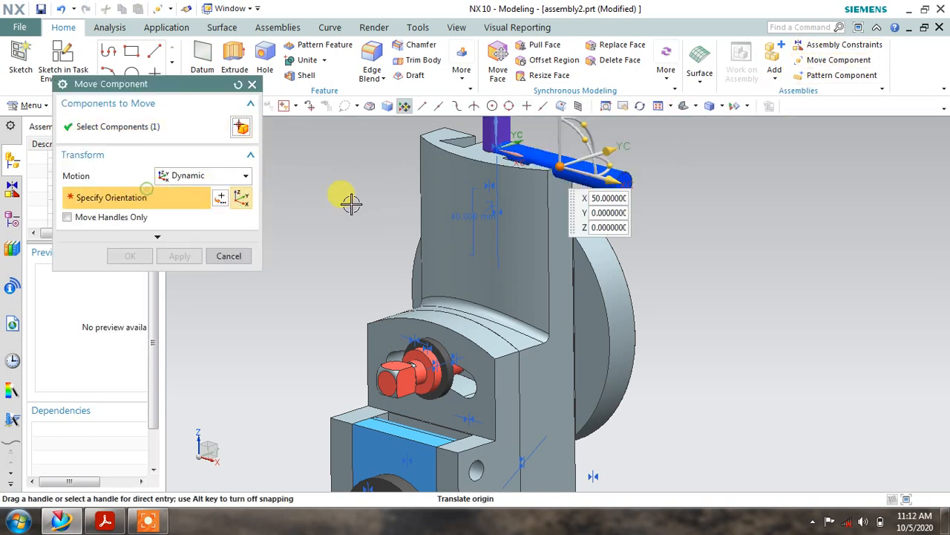
left_click_drag(615, 186, 737, 225)
left_click_drag(683, 136, 682, 303)
middle_click_drag(682, 303, 671, 199, "shift")
scroll(739, 248, "up", 2)
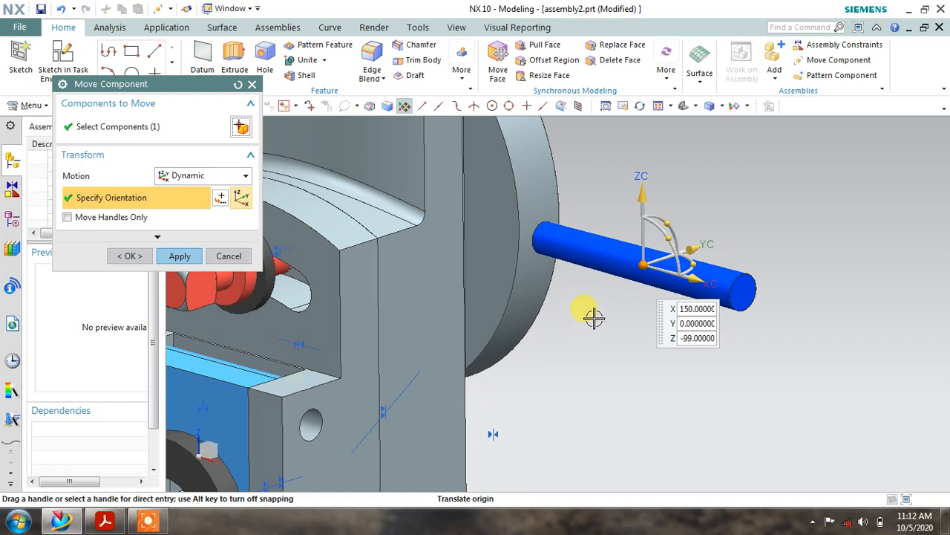
Rotate the pivot pin -170 degrees about the ZC axis and apply the component move
left_click_drag(692, 266, 522, 250)
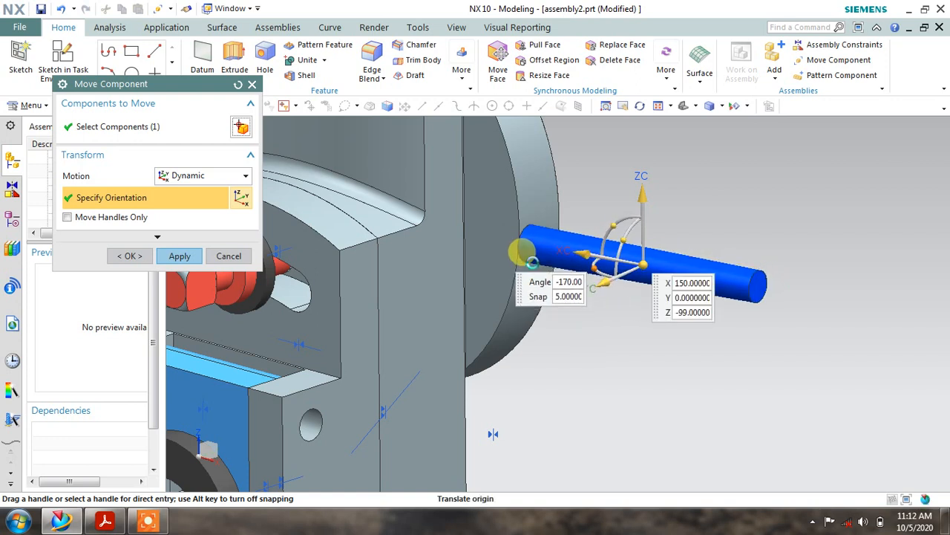
left_click(180, 262)
left_click(226, 257)
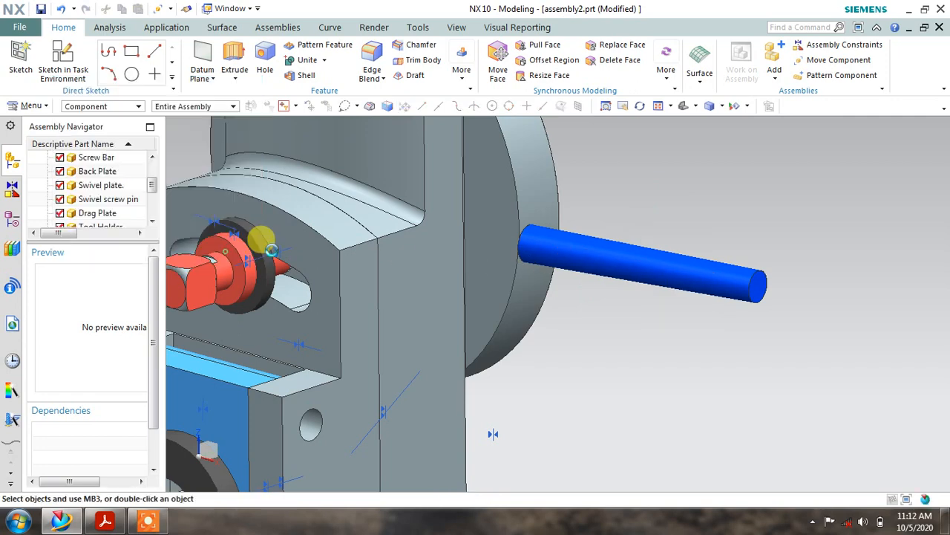
Align the pivot pin's axis with the swivel plate's side hole using a Touch Align constraint set to Infer Center/Axis
left_click(832, 44)
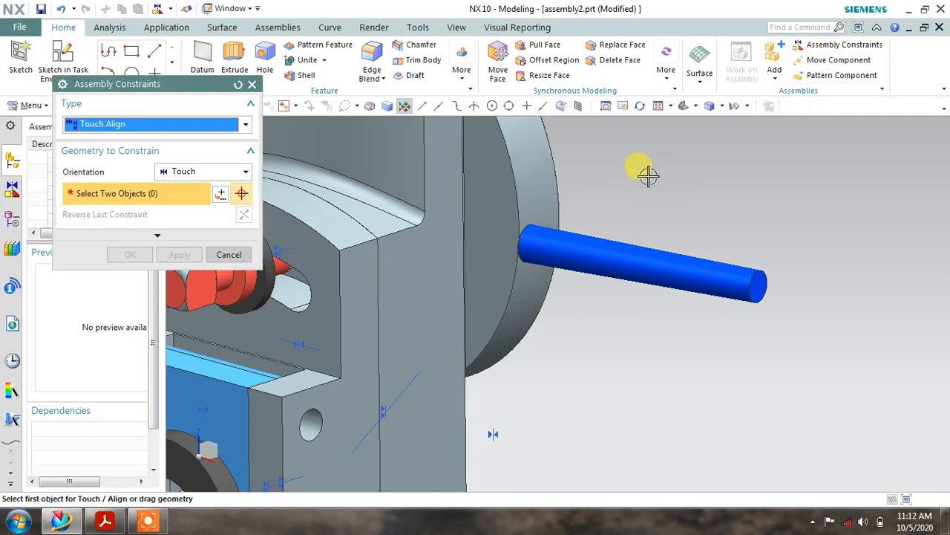
left_click(178, 168)
left_click(187, 230)
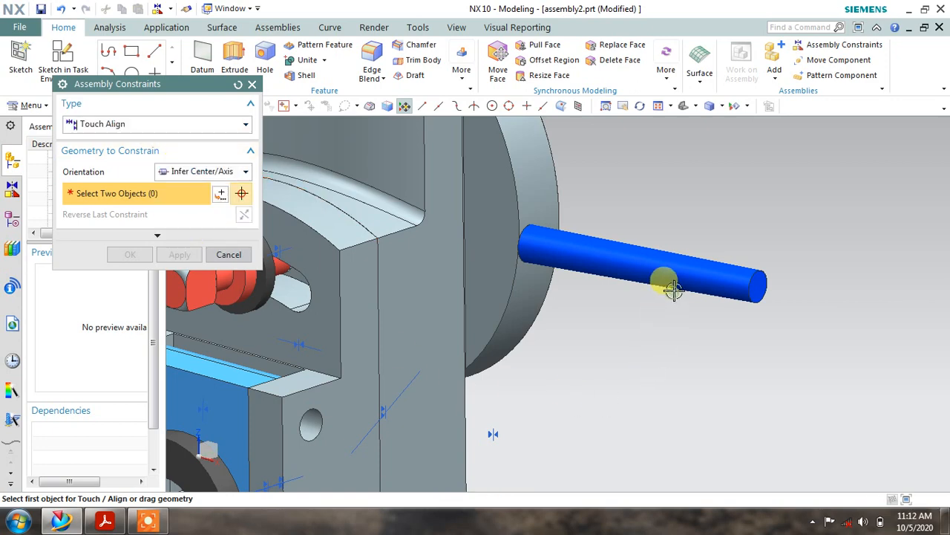
left_click(673, 291)
scroll(287, 418, "up", 4)
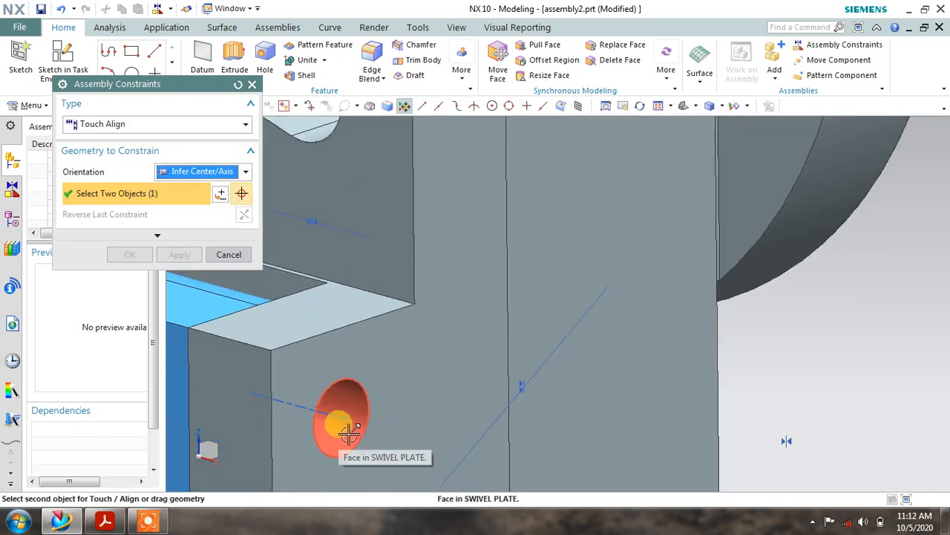
left_click(349, 432)
scroll(341, 431, "down", 5)
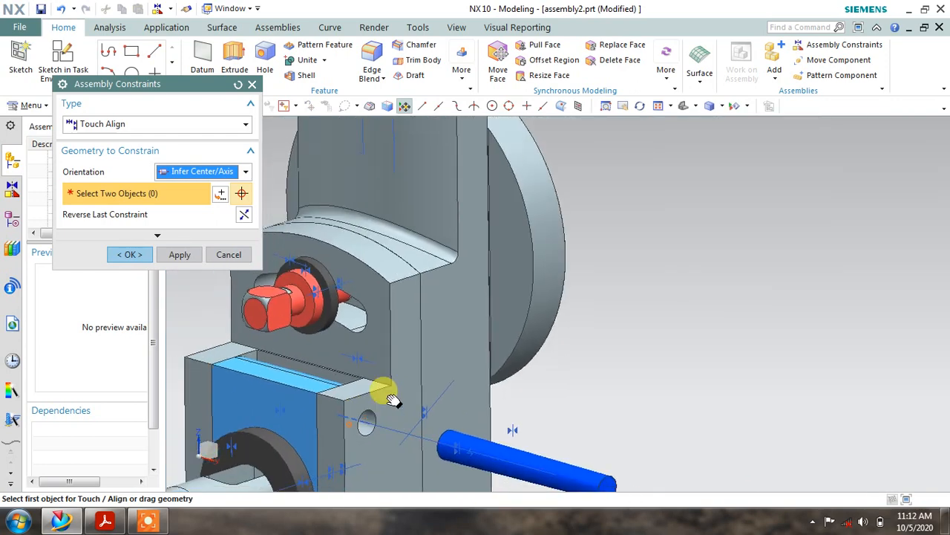
Add a Touch constraint between the swivel plate's side face and the pivot pin's end face, reverse it to seat the pin inside, and apply
middle_click_drag(392, 400, 394, 310, "shift")
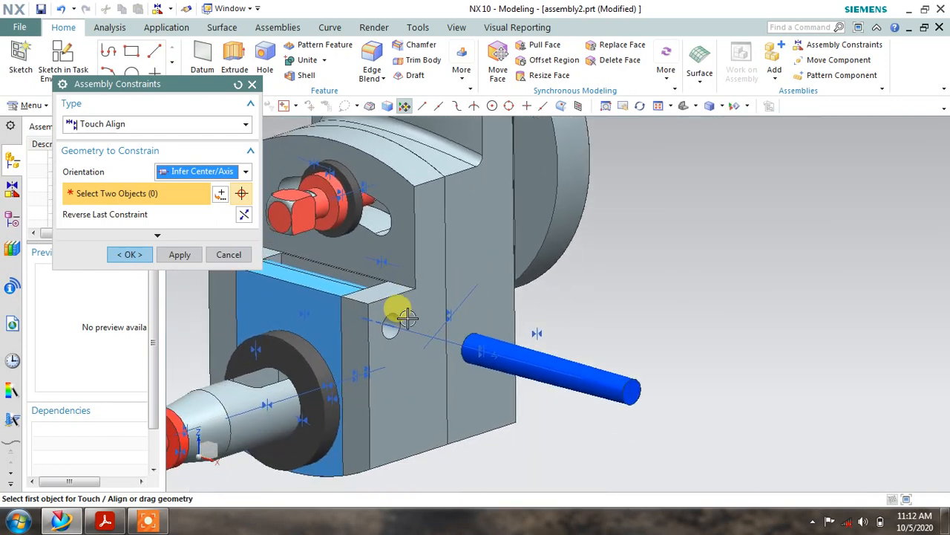
left_click(202, 179)
left_click(175, 200)
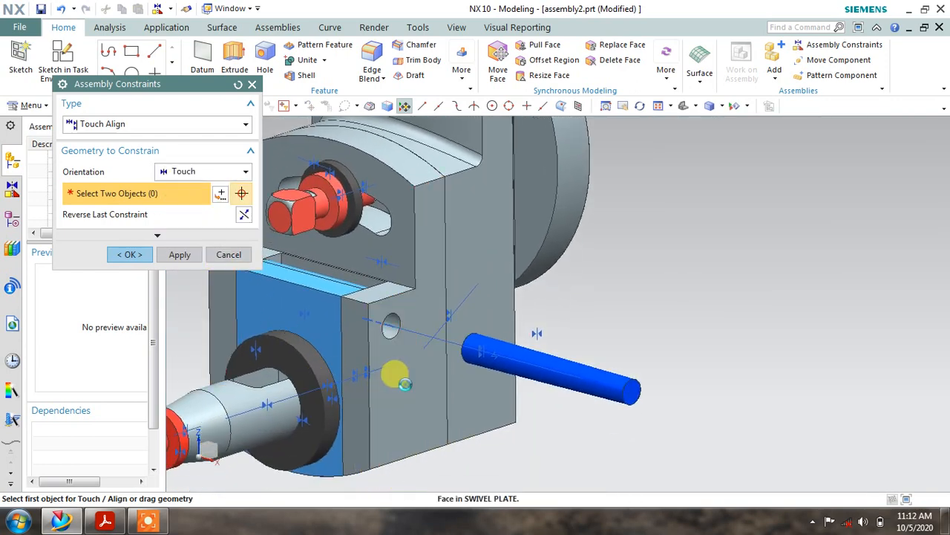
left_click(393, 376)
scroll(624, 401, "up", 3)
left_click(633, 378)
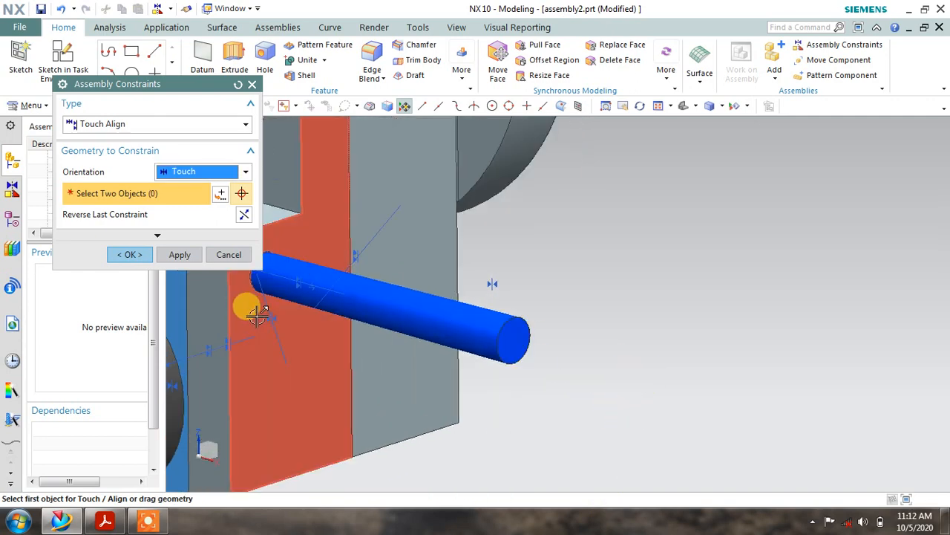
left_click(243, 214)
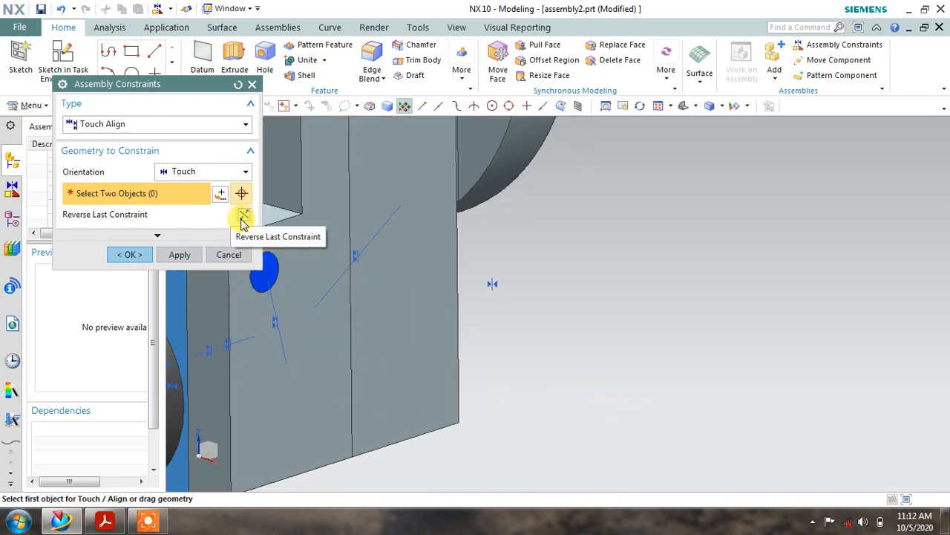
left_click(178, 254)
left_click(228, 255)
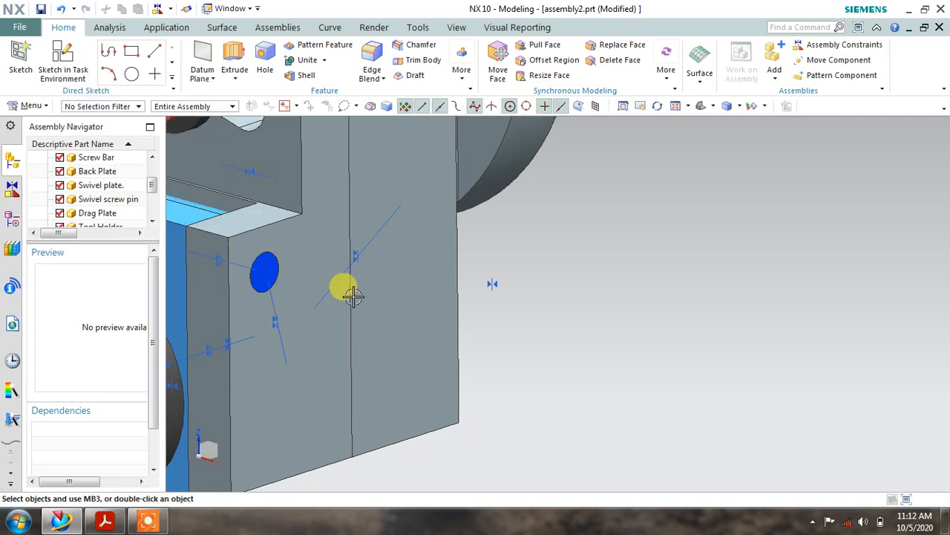
scroll(545, 335, "down", 5)
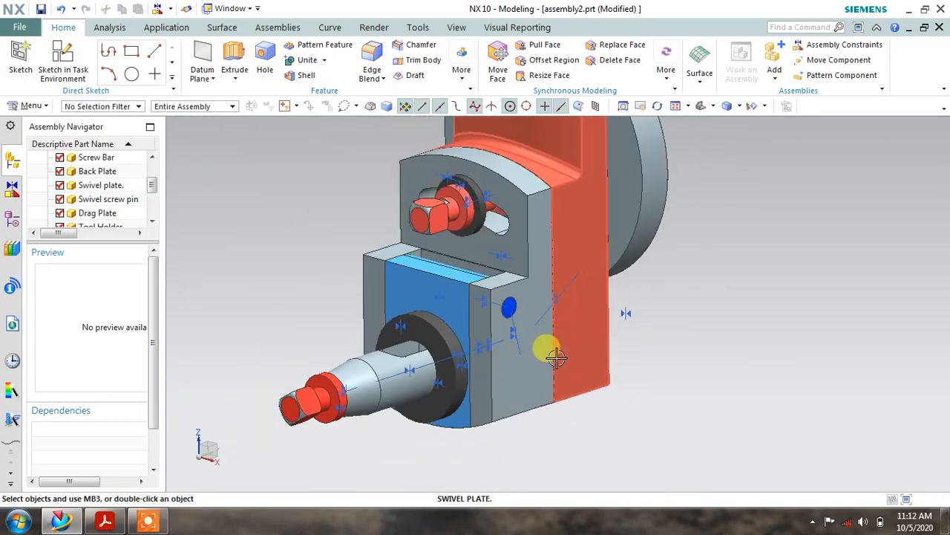
middle_click_drag(566, 288, 597, 376, "shift")
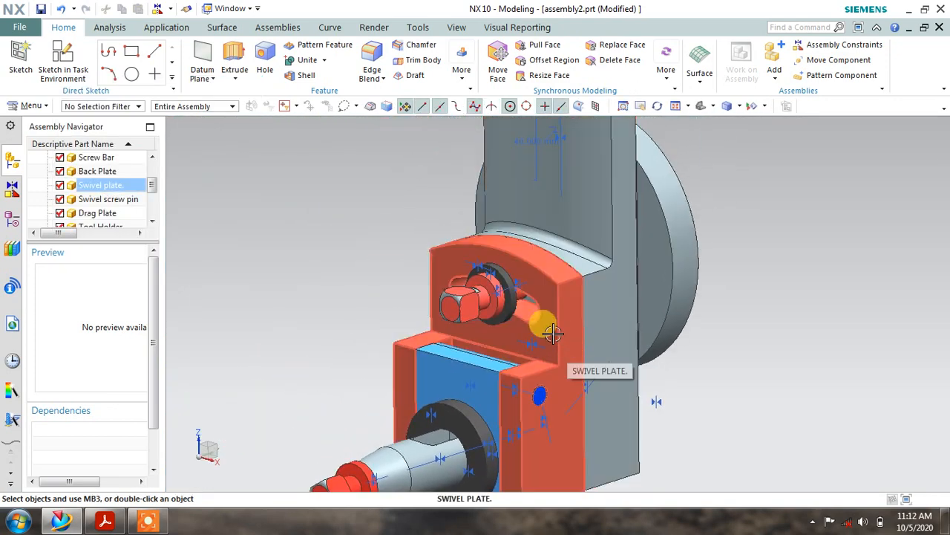
scroll(552, 335, "down", 3)
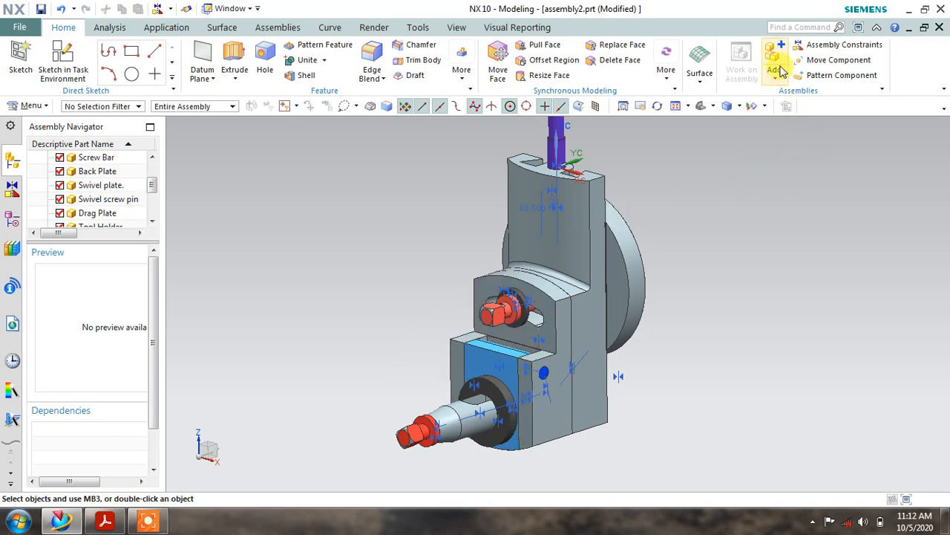
left_click(778, 66)
left_click(240, 343)
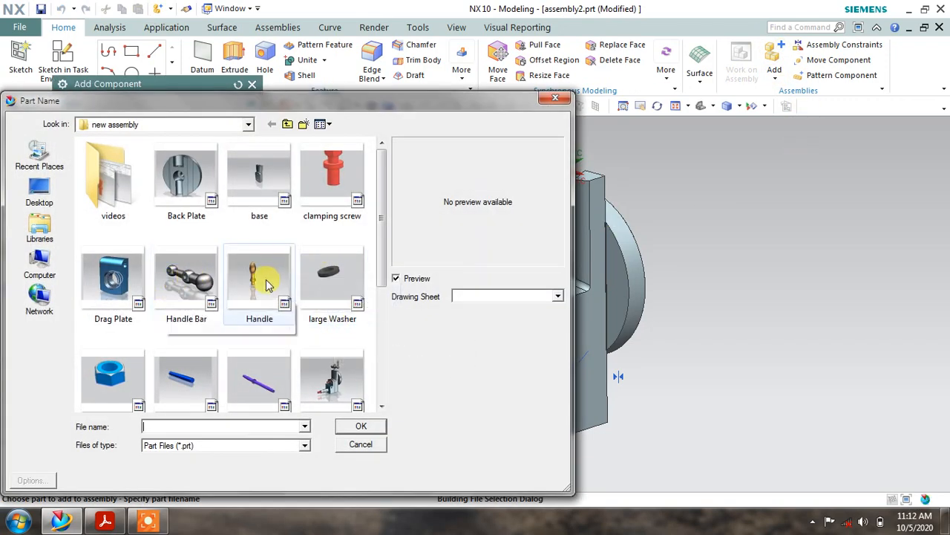
left_click(356, 447)
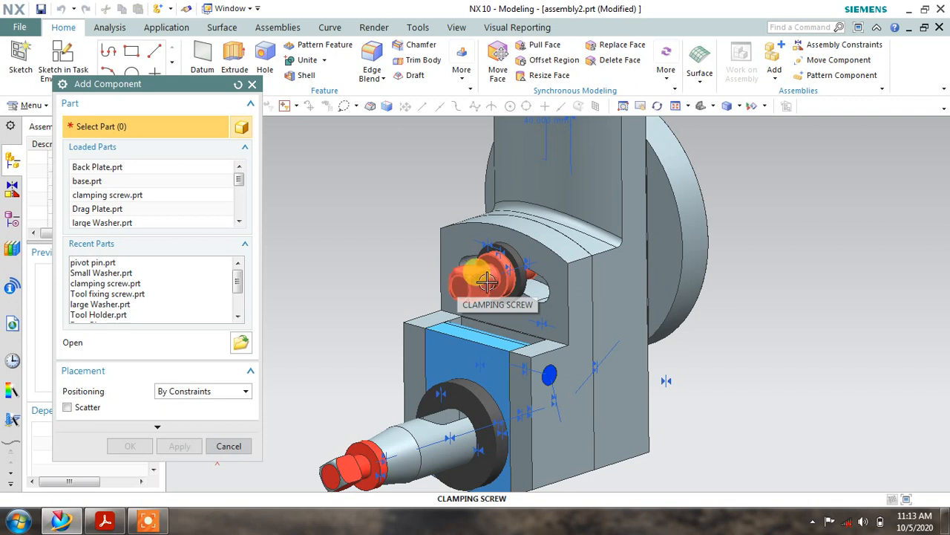
Consult the clamping screw and pivot pin views in the assembly drawing PDF, returning to NX and leaving Add Component
left_click(106, 524)
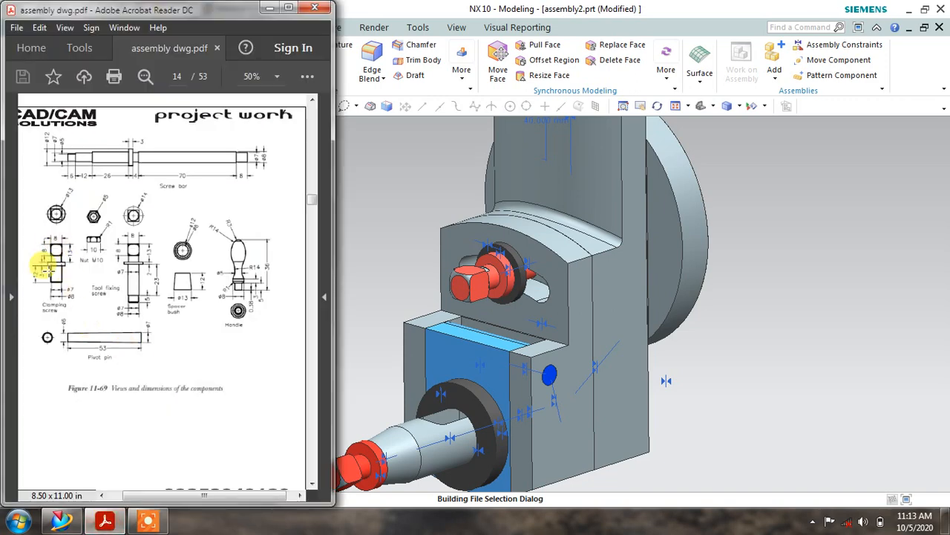
mouse_move(107, 525)
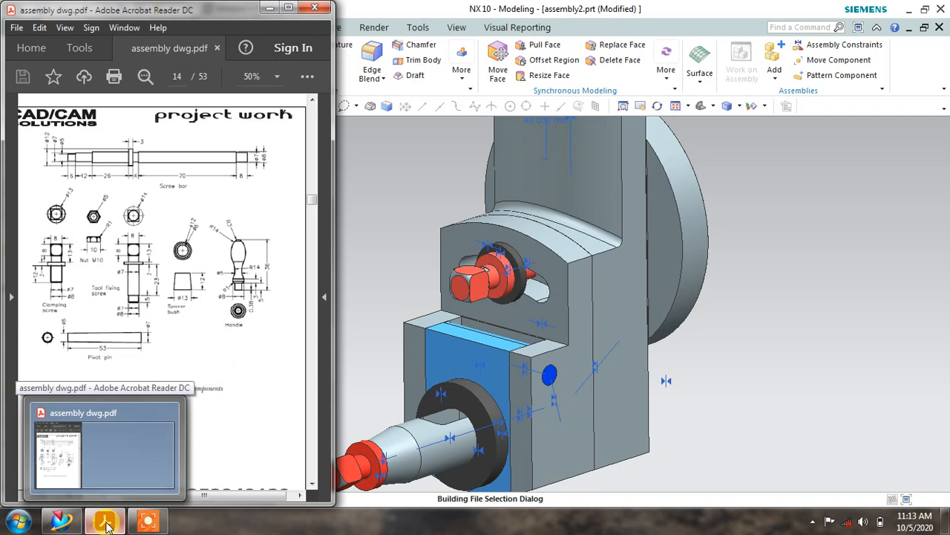
left_click(108, 524)
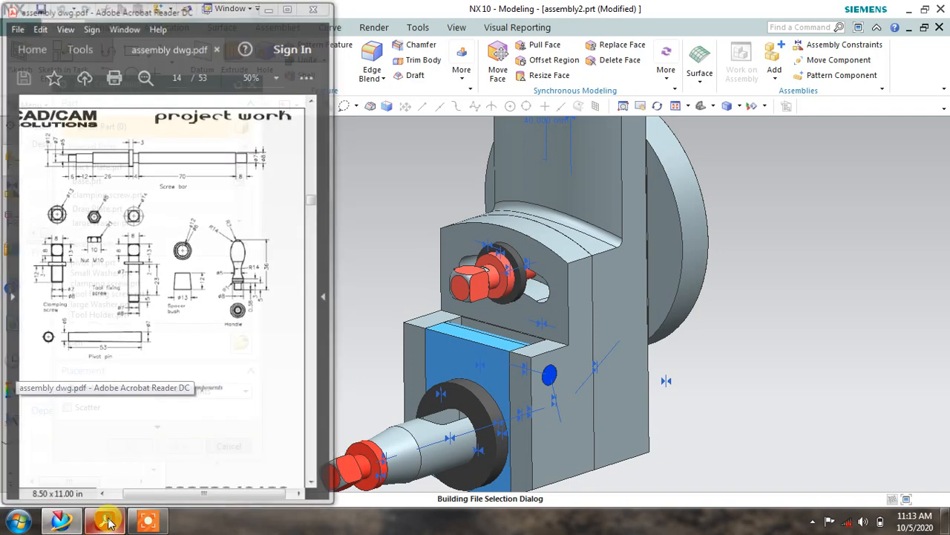
left_click(228, 447)
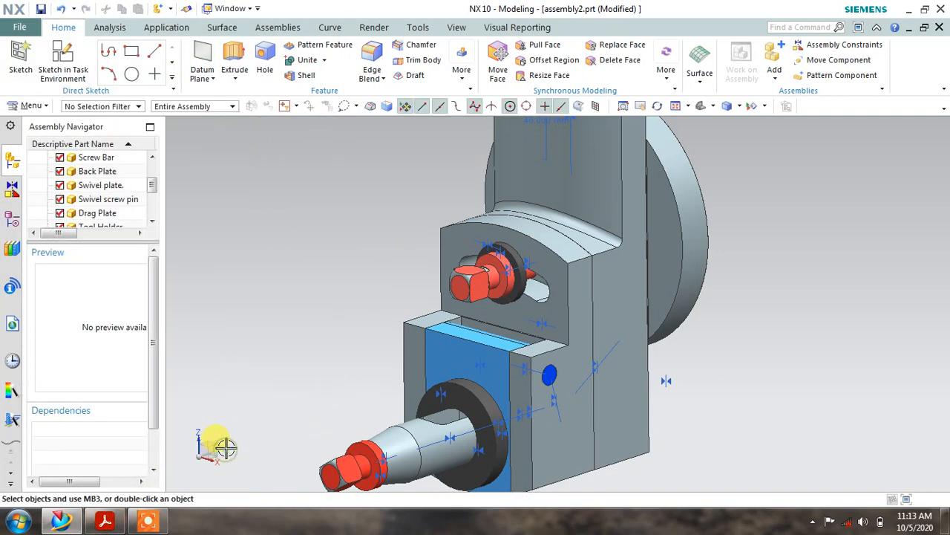
Make the clamping screw the work part and try to scale its body uniformly by a factor of 2
scroll(445, 271, "up", 3)
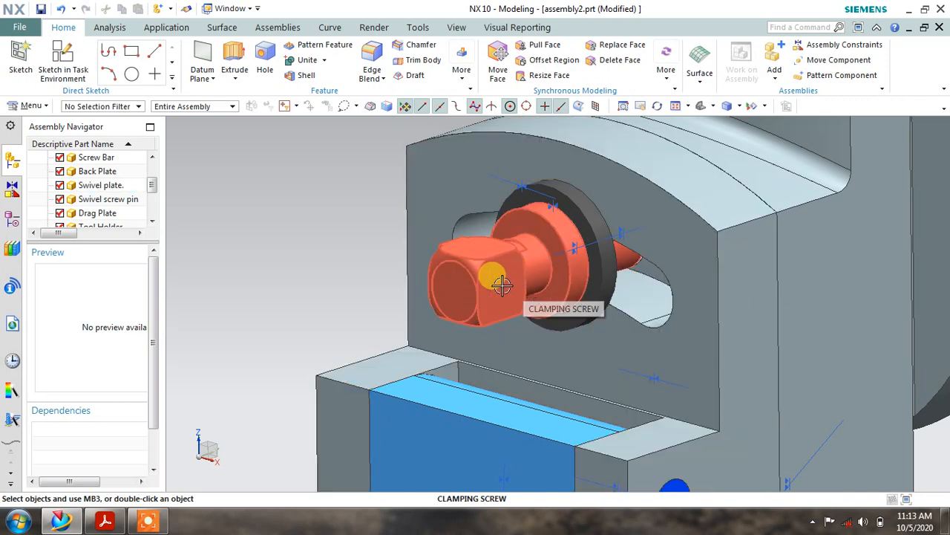
double_click(501, 289)
scroll(501, 289, "down", 5)
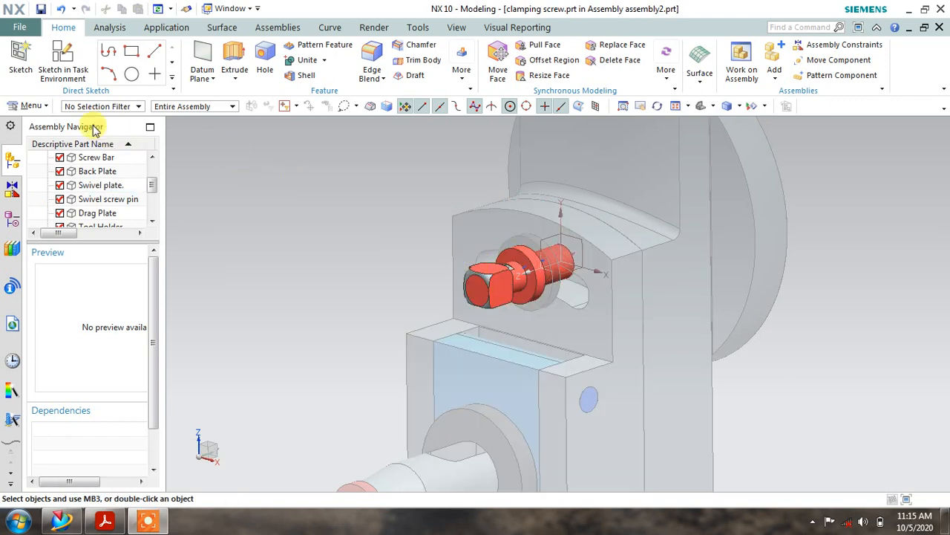
left_click(31, 106)
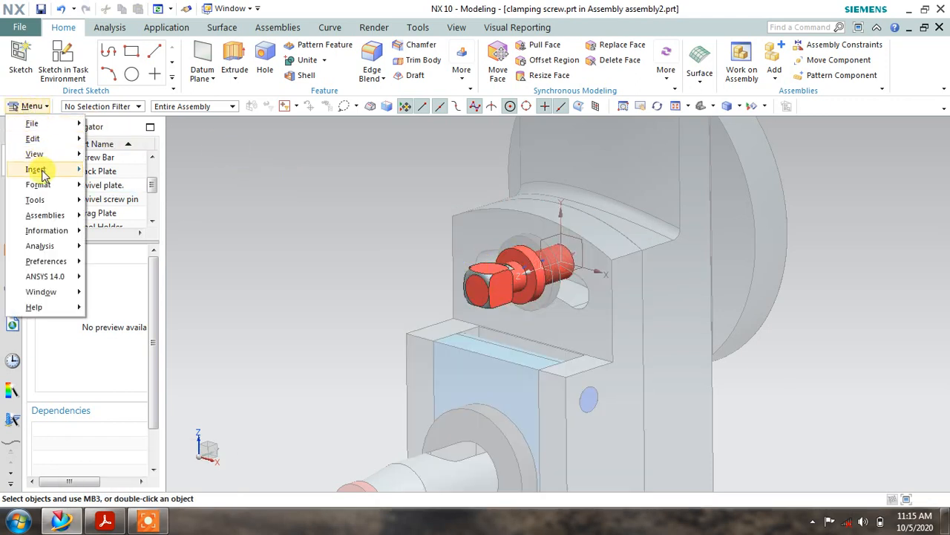
mouse_move(37, 169)
mouse_move(113, 235)
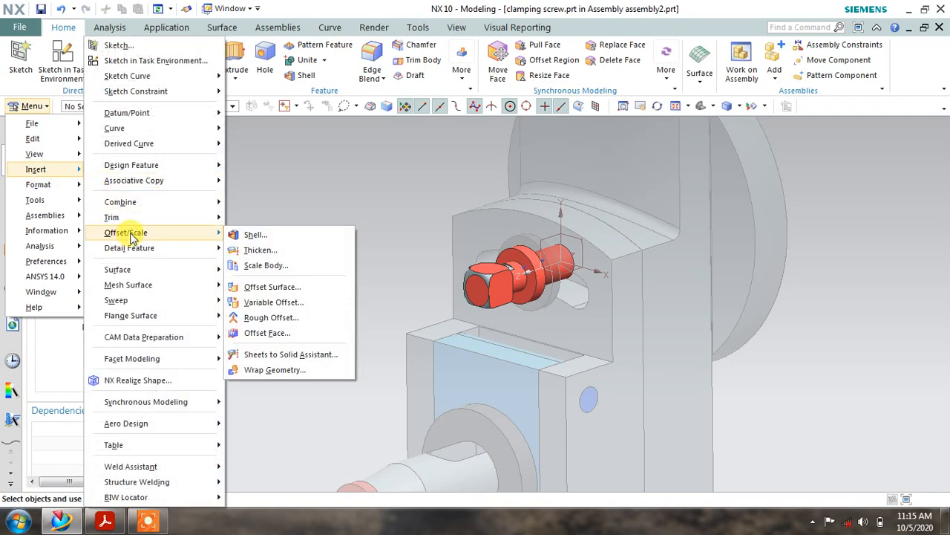
left_click(242, 267)
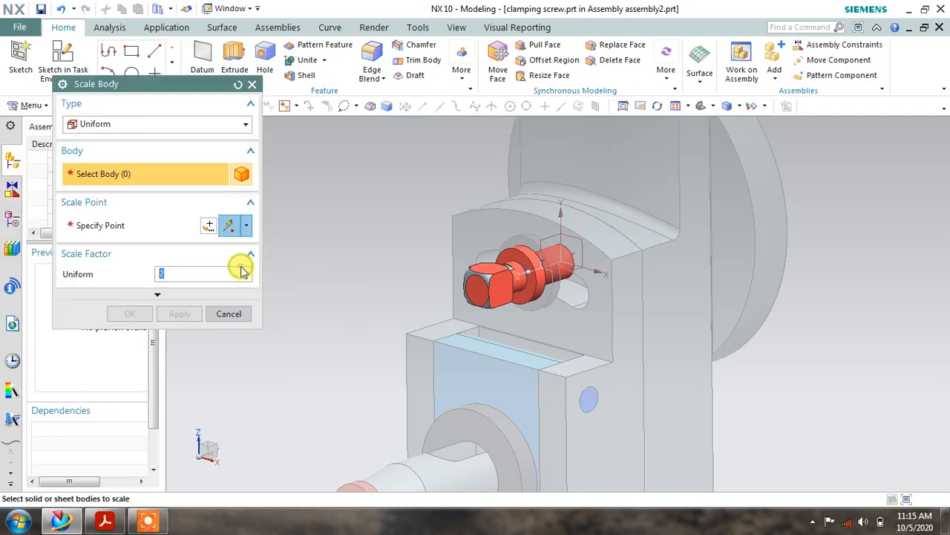
left_click(470, 273)
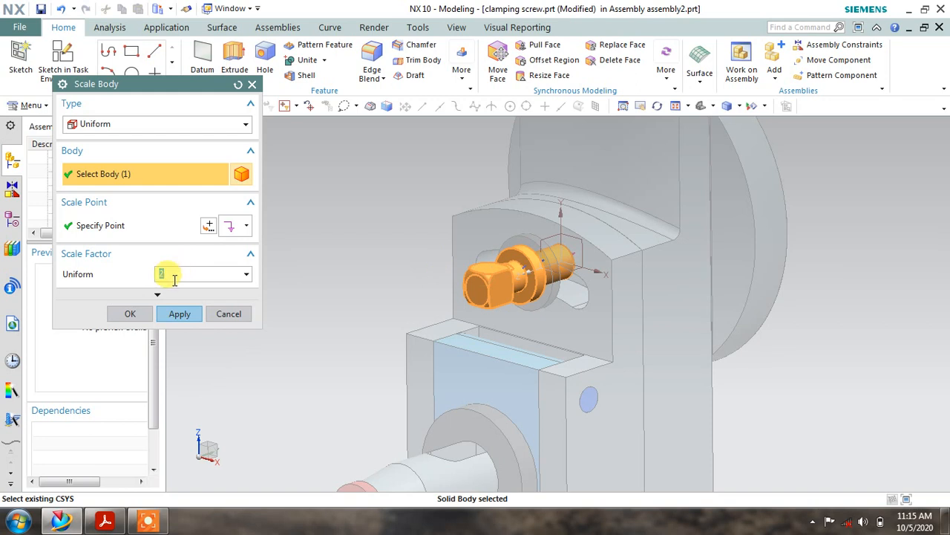
left_click(178, 314)
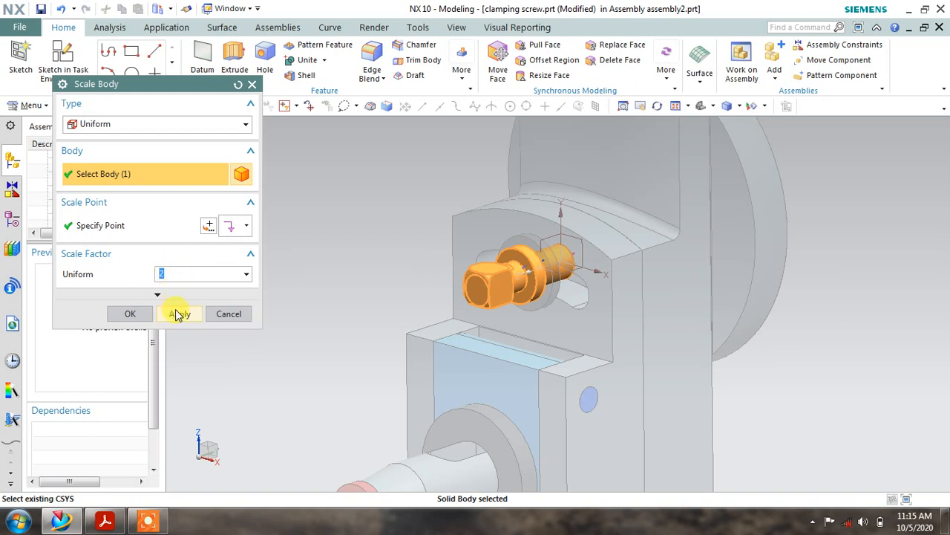
left_click(217, 314)
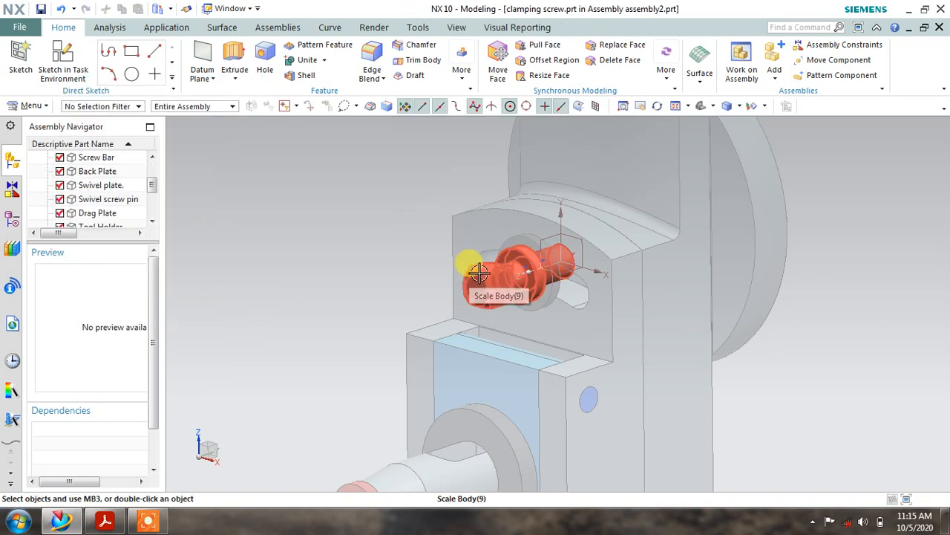
Compare the clamping screw with the component drawing in the PDF and return to working on the whole assembly
scroll(479, 274, "down", 1)
middle_click_drag(491, 272, 491, 230, "shift")
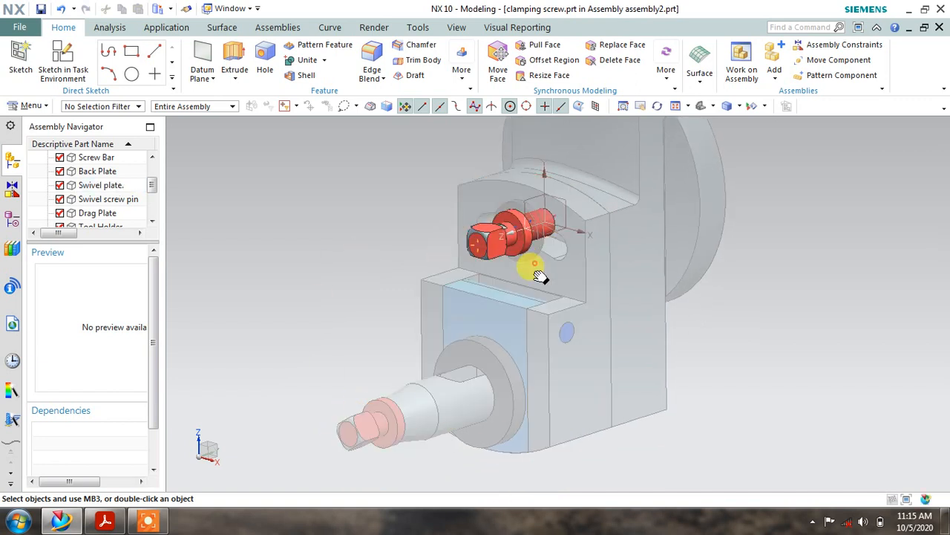
middle_click_drag(537, 270, 462, 361, "shift")
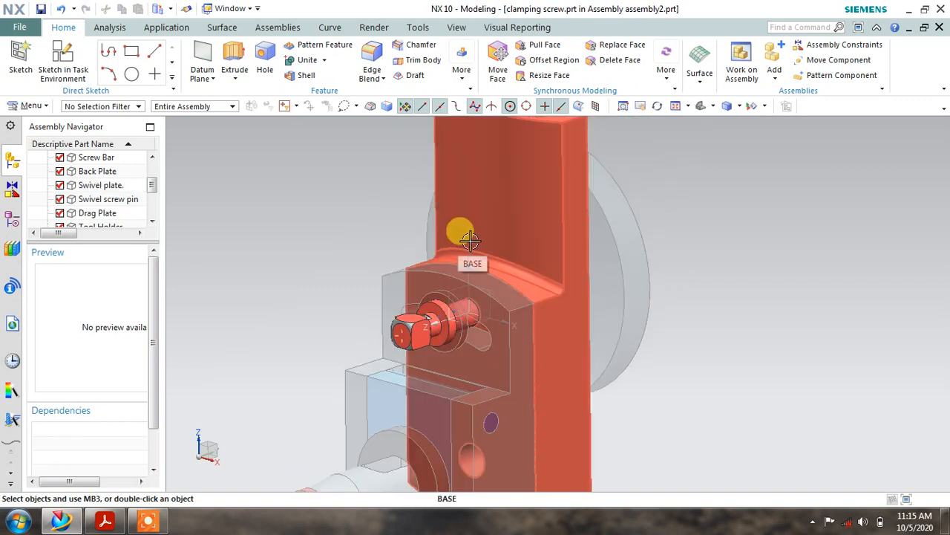
middle_click_drag(476, 259, 480, 333, "shift")
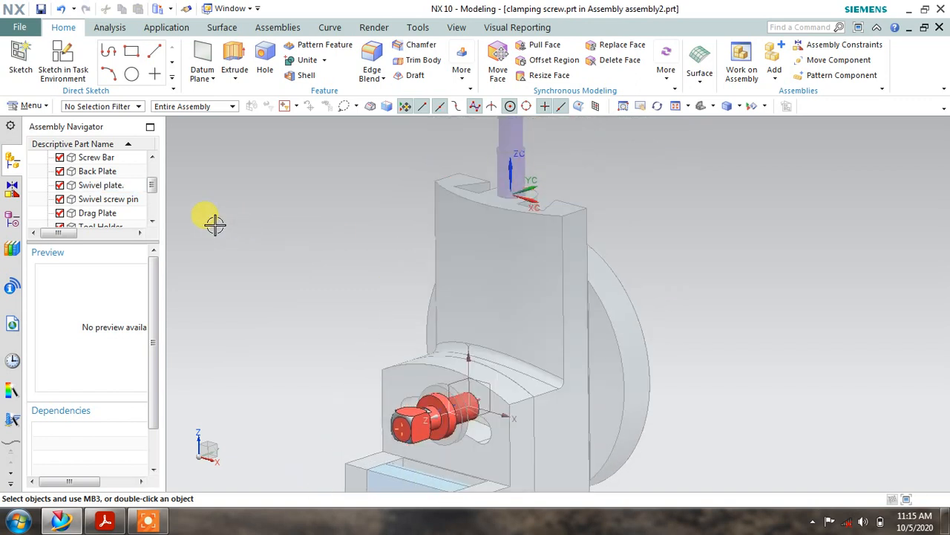
left_click(108, 525)
left_click(108, 522)
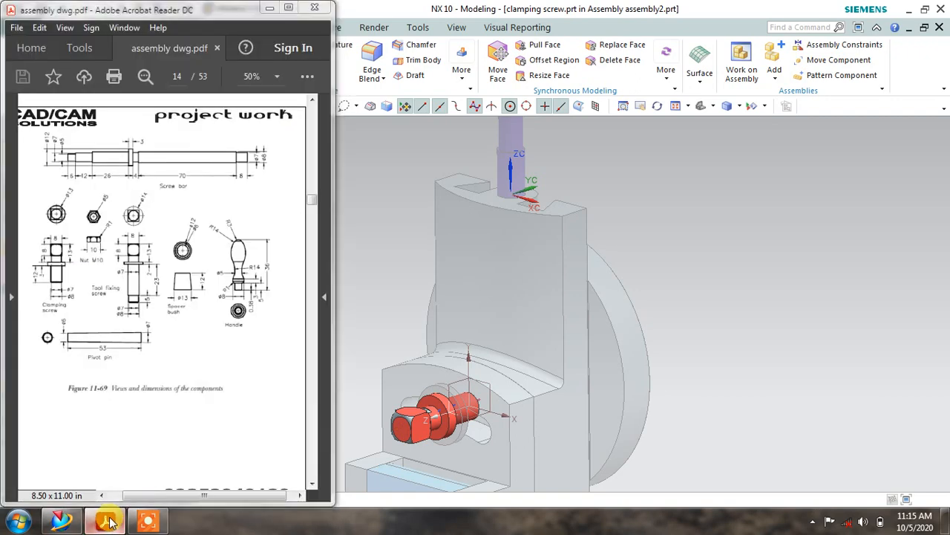
middle_click_drag(301, 319, 254, 316)
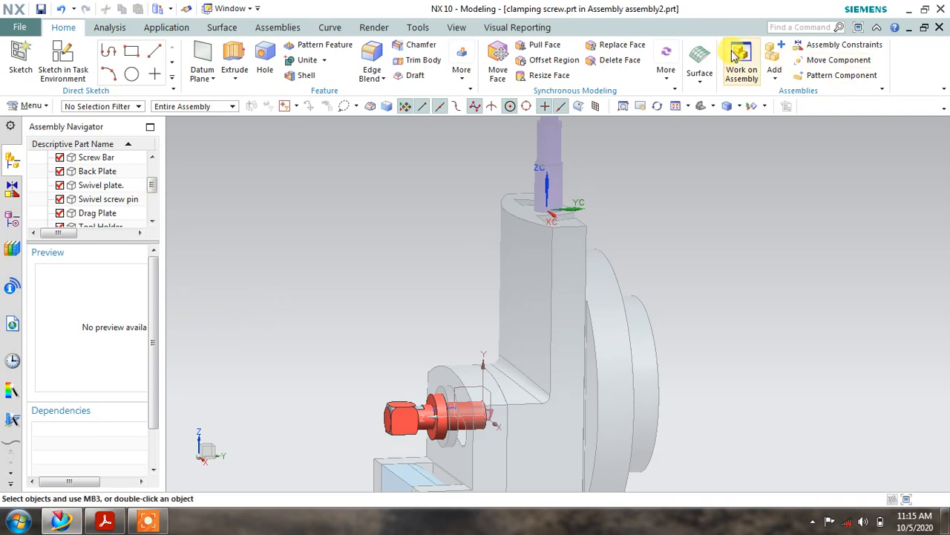
left_click(741, 72)
Add Handle Bar.prt to the assembly with By Constraints positioning, accepting it without defining any constraint
scroll(676, 273, "up", 2)
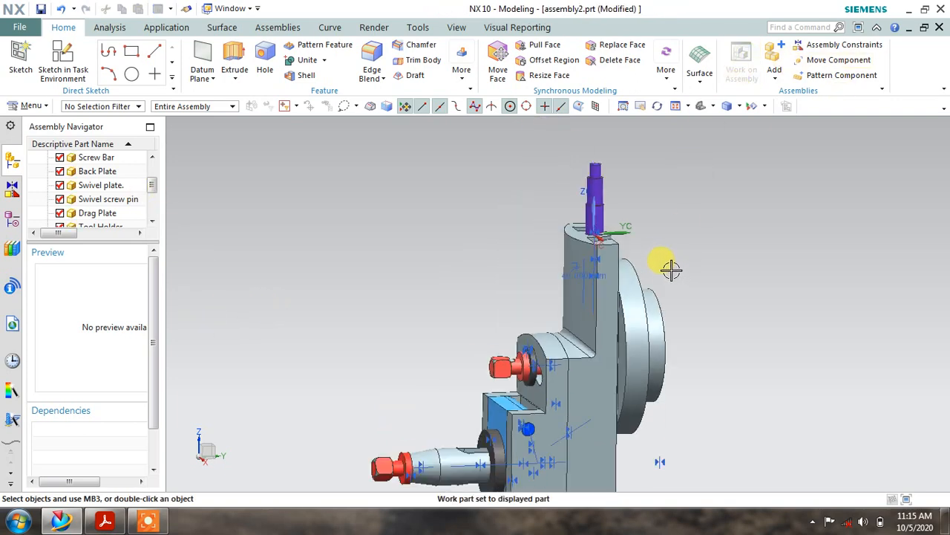
middle_click_drag(659, 249, 605, 258)
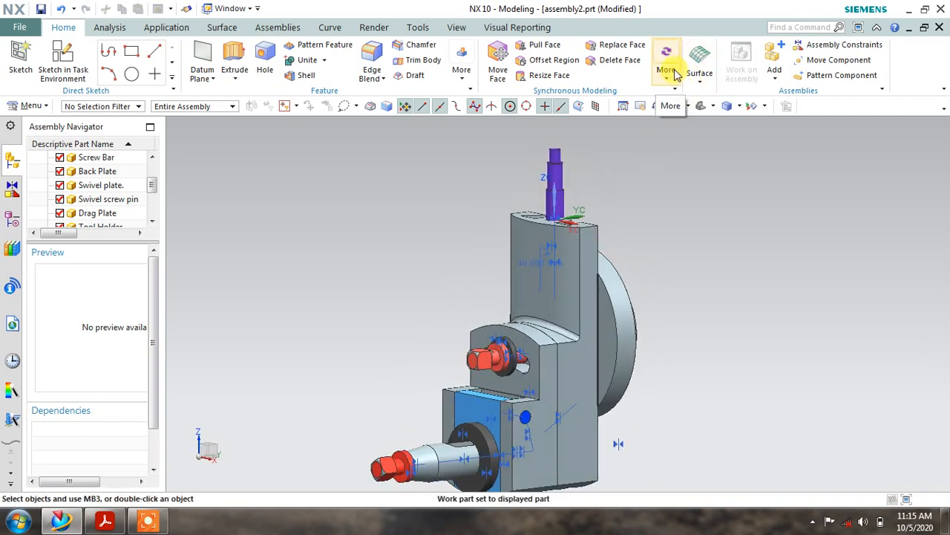
left_click(775, 63)
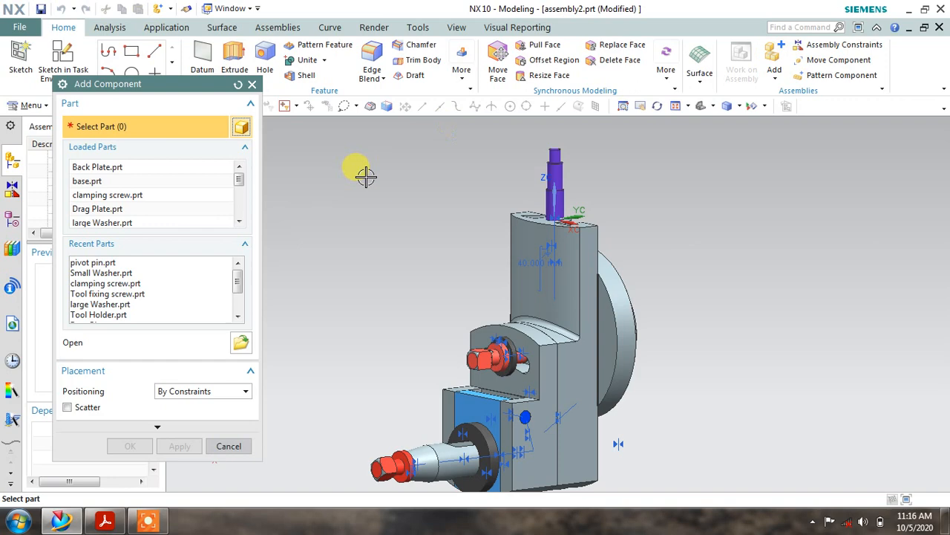
left_click(241, 344)
left_click(187, 281)
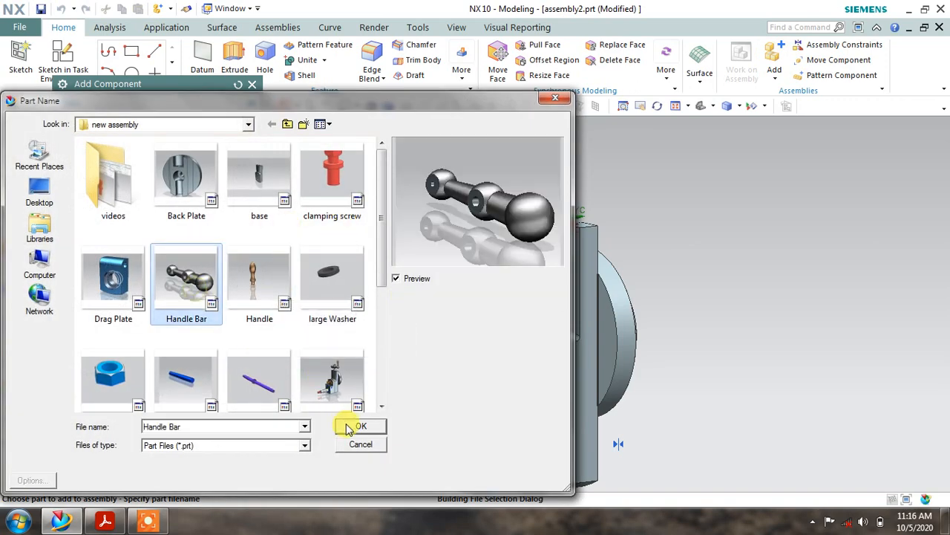
left_click(360, 427)
middle_click_drag(779, 361, 709, 361)
left_click(171, 451)
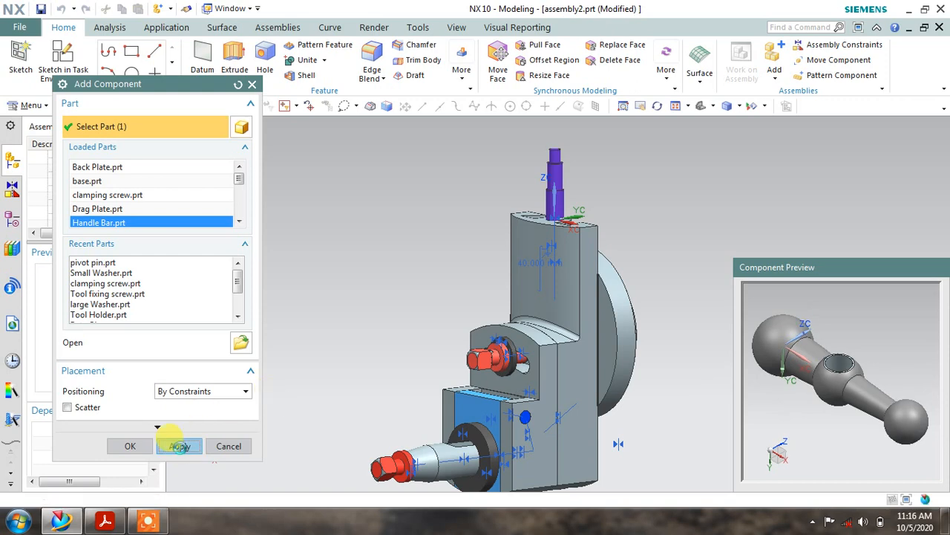
left_click(132, 313)
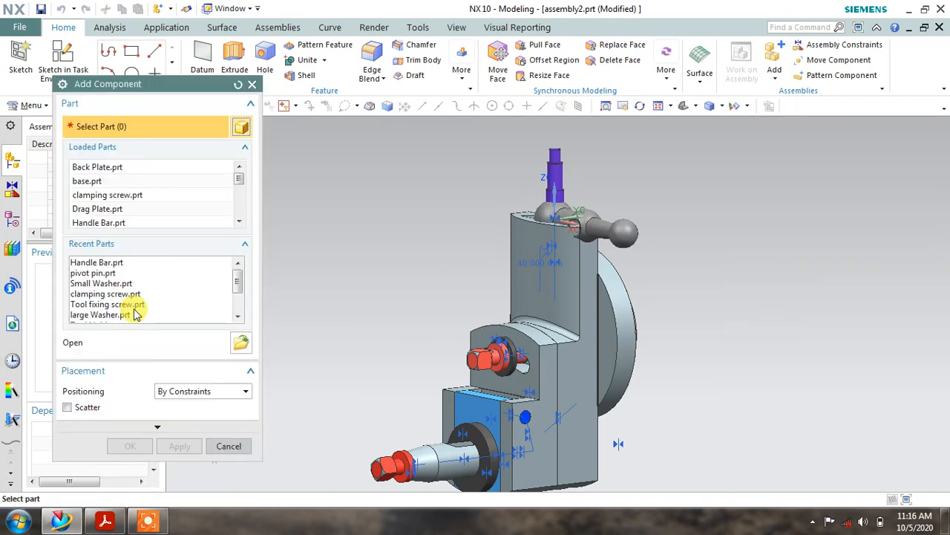
left_click(219, 455)
Move the handle bar dynamically to about X 47.5, Y 80, Z 0, clear of the base and screw bar
scroll(594, 260, "up", 4)
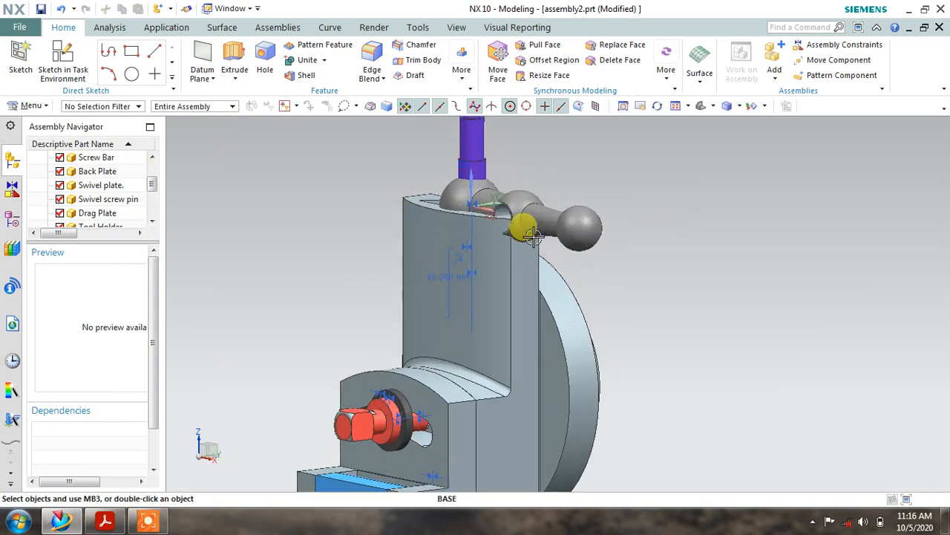
left_click(824, 60)
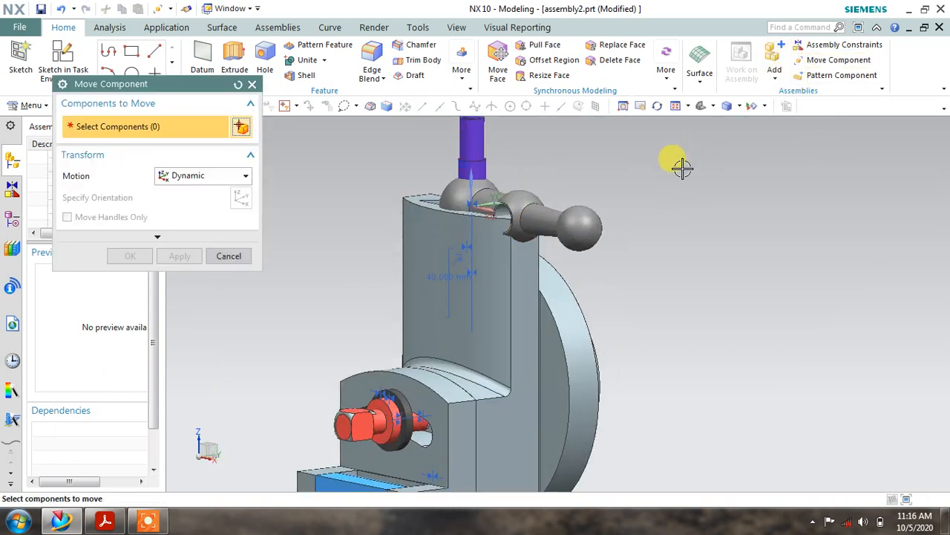
left_click(573, 215)
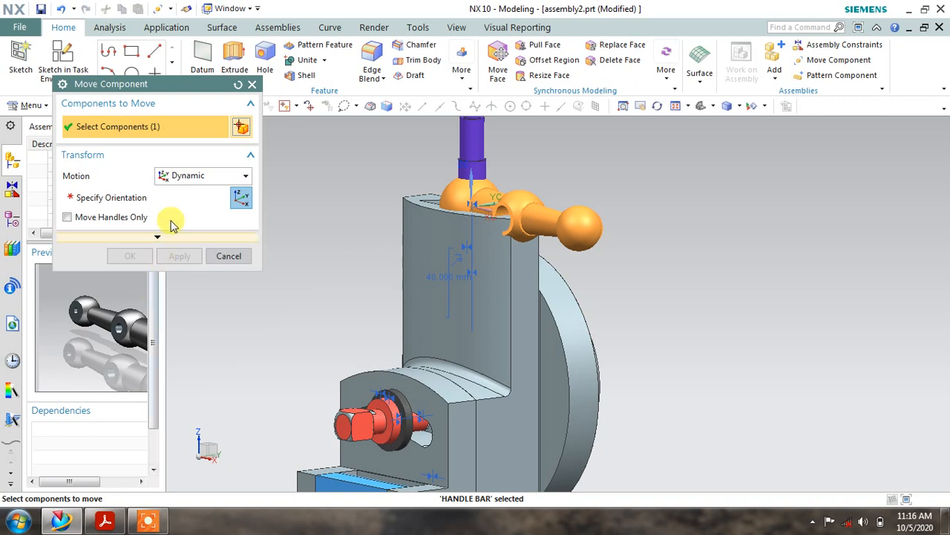
left_click(138, 198)
left_click_drag(576, 211, 706, 258)
left_click(175, 256)
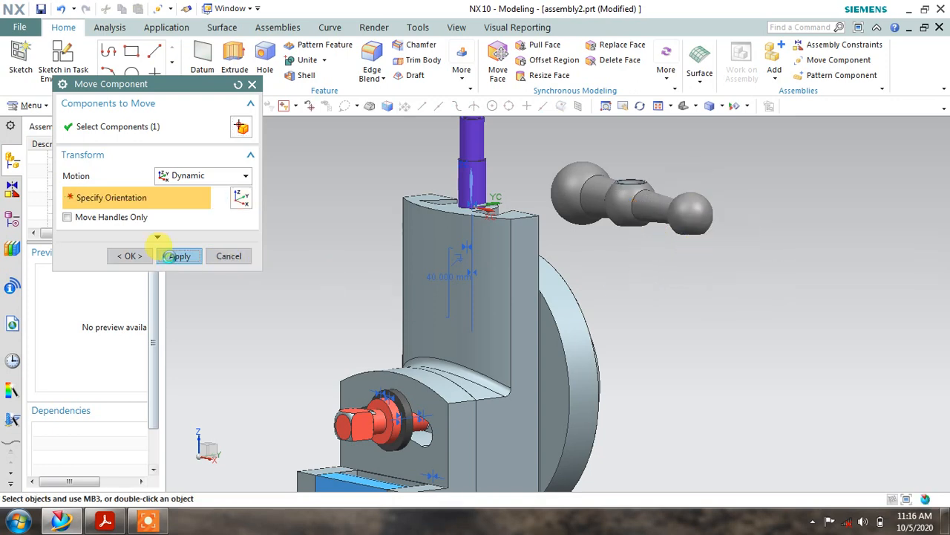
left_click(225, 256)
Rotate the handle bar -190 degrees about its XC axis so its holes face upward, and apply the component move
middle_click_drag(555, 199, 550, 212)
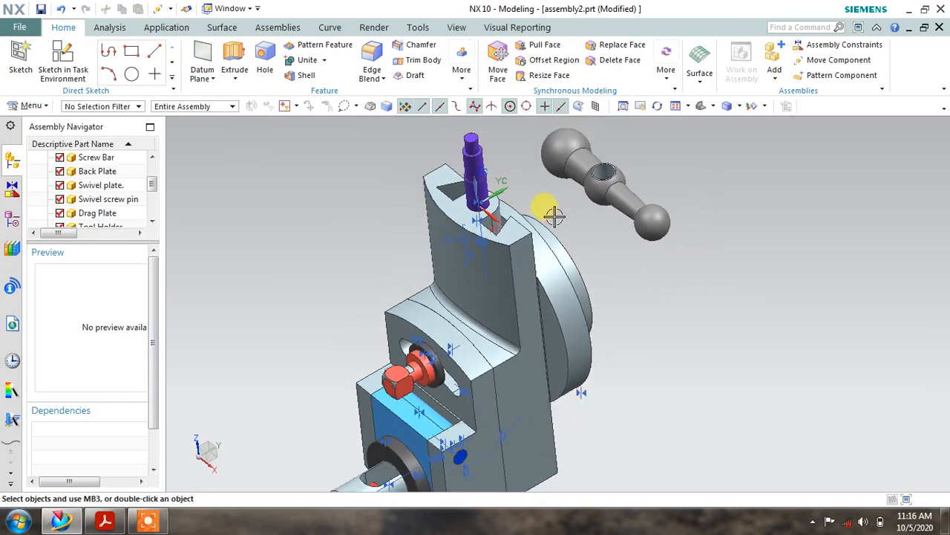
scroll(598, 159, "down", 5)
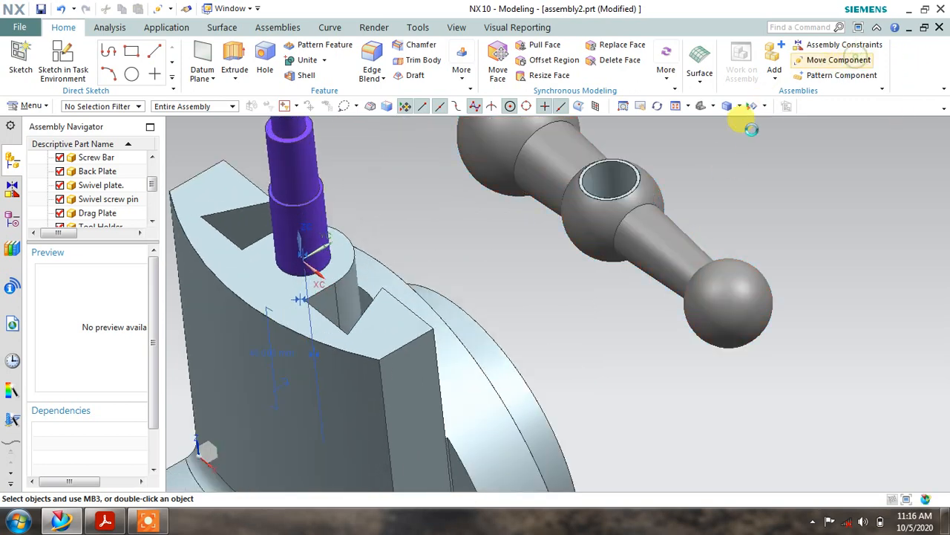
left_click(664, 232)
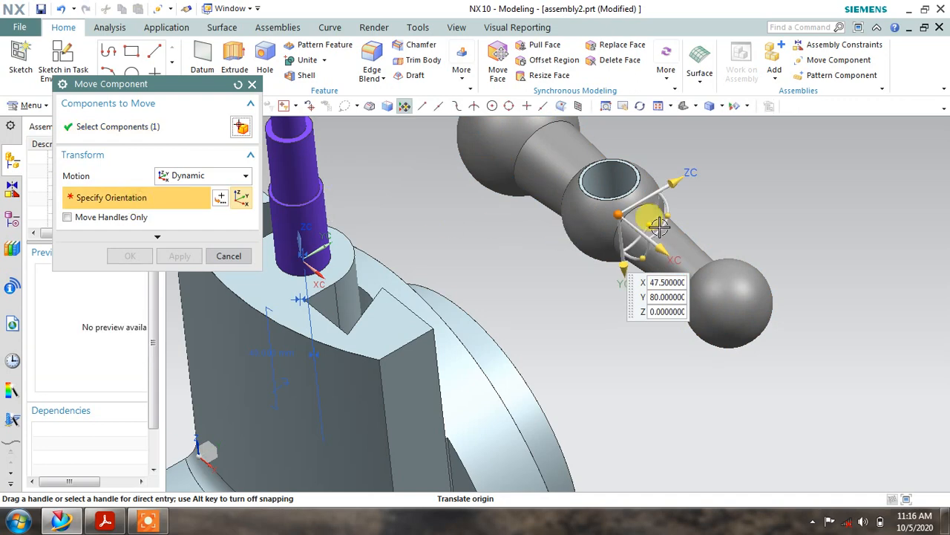
left_click_drag(648, 220, 594, 208)
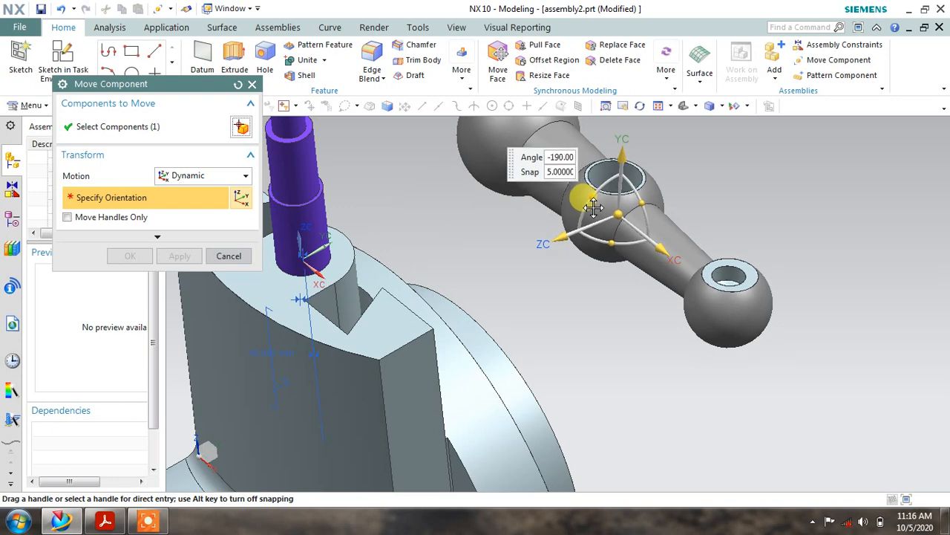
left_click(176, 255)
left_click(221, 256)
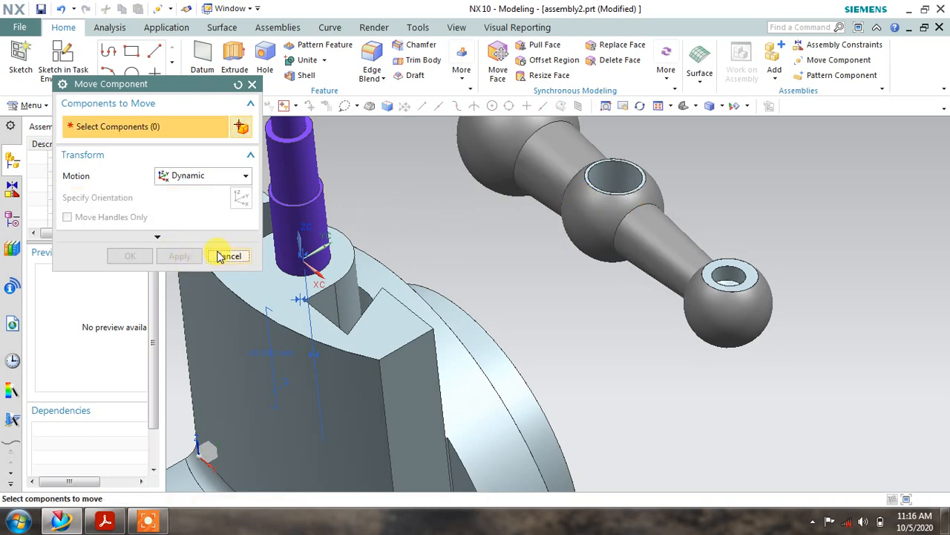
Make the handle bar the work part within the assembly and bring up its feature history
scroll(569, 241, "down", 3)
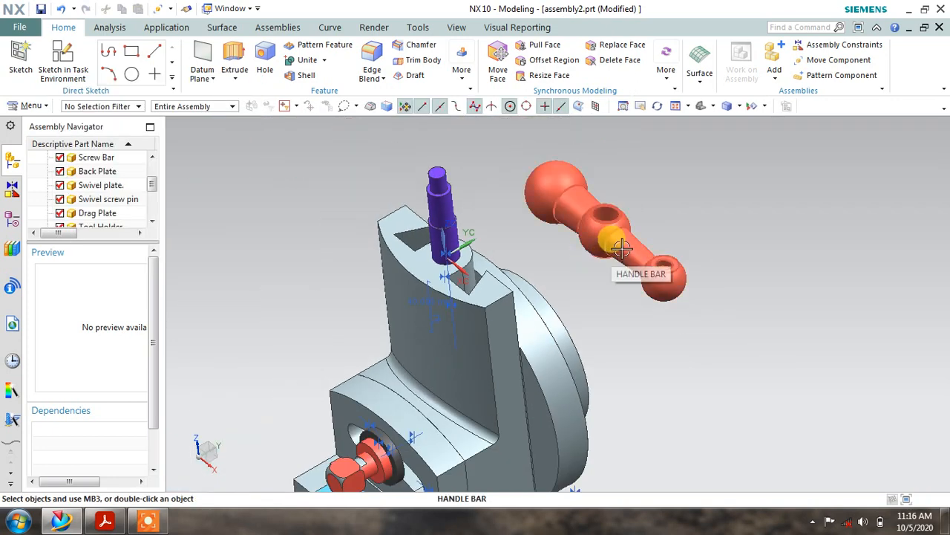
left_click(622, 248)
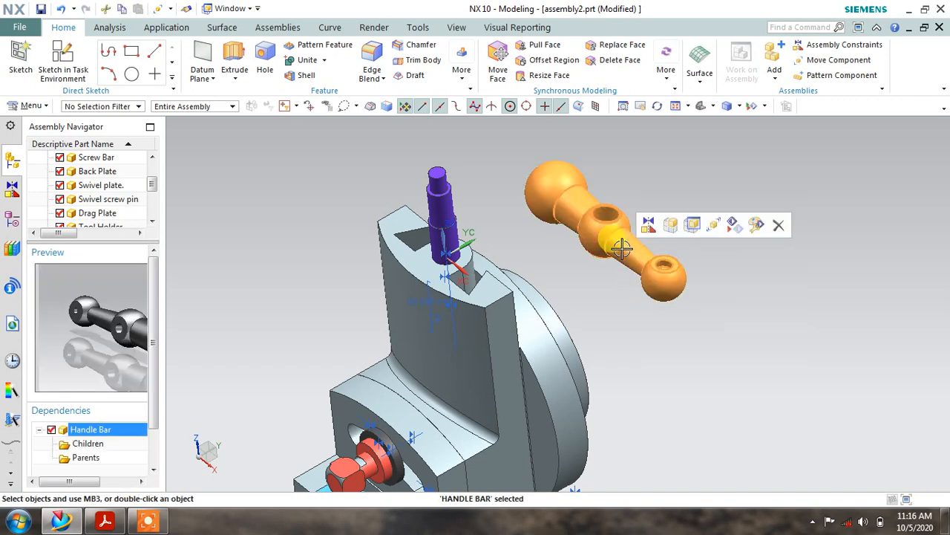
double_click(623, 248)
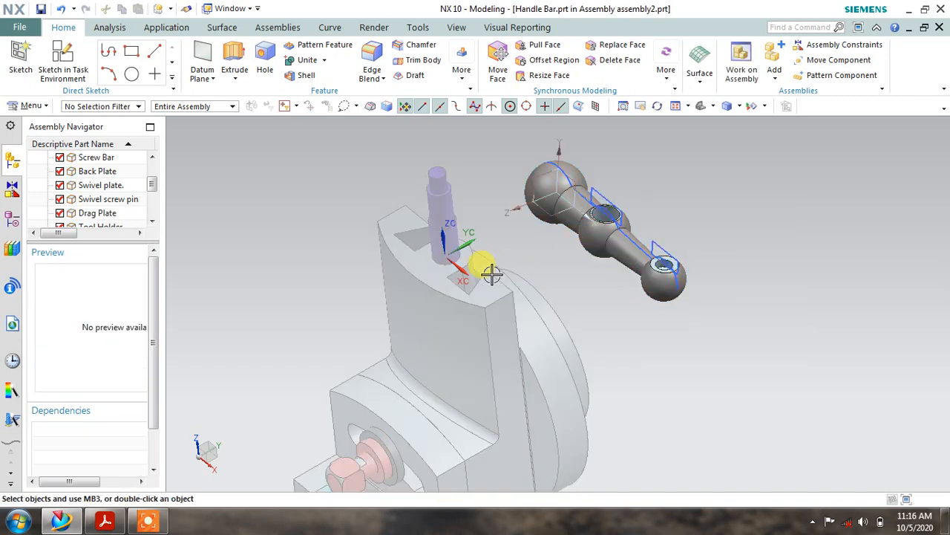
mouse_move(544, 224)
middle_mouse_down()
mouse_move(526, 216)
mouse_move(547, 214)
mouse_move(530, 215)
middle_mouse_up()
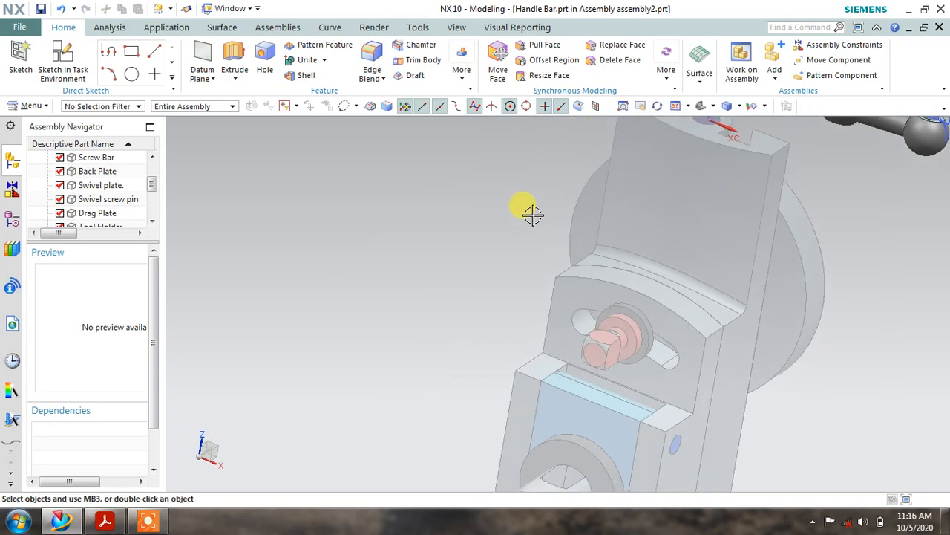
scroll(532, 215, "down", 2)
scroll(633, 154, "up", 2)
middle_click_drag(634, 156, 556, 273)
left_click(11, 193)
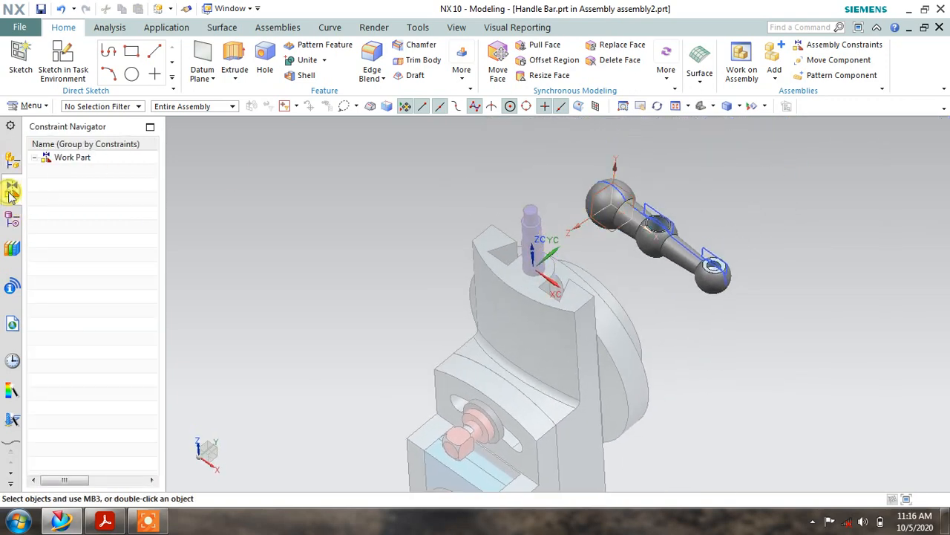
left_click(12, 169)
left_click(13, 220)
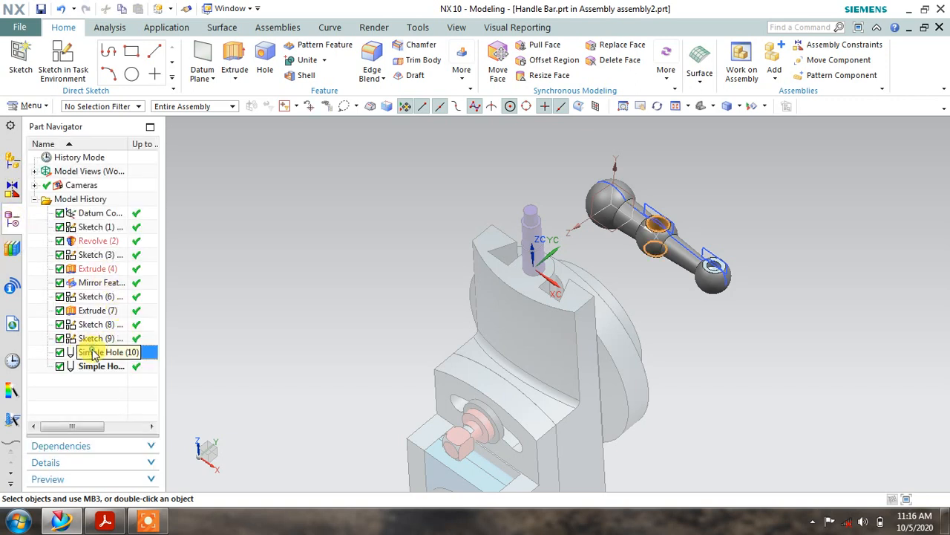
Inspect the definitions of the handle bar's middle and end holes, accept them unchanged, and return to working on the whole assembly
left_click(98, 379)
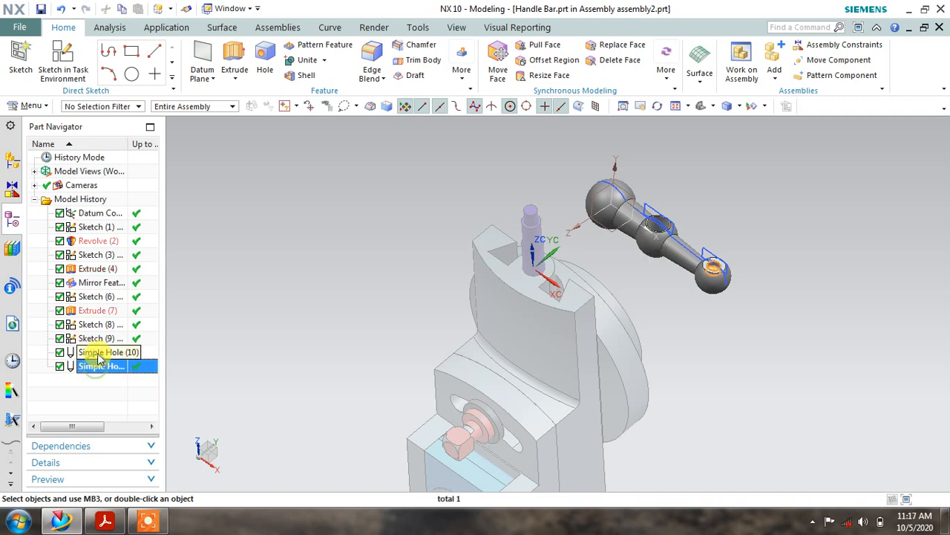
left_click(101, 353)
double_click(100, 353)
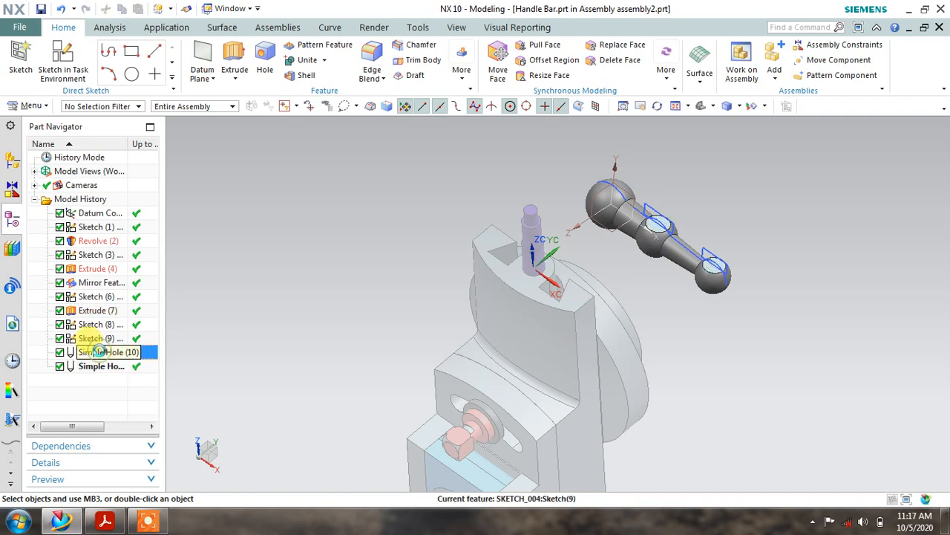
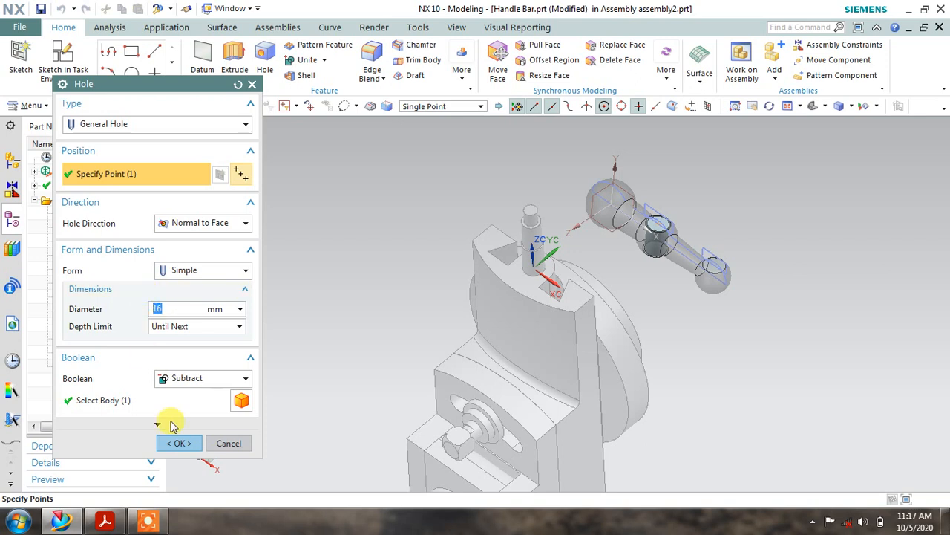
left_click(179, 443)
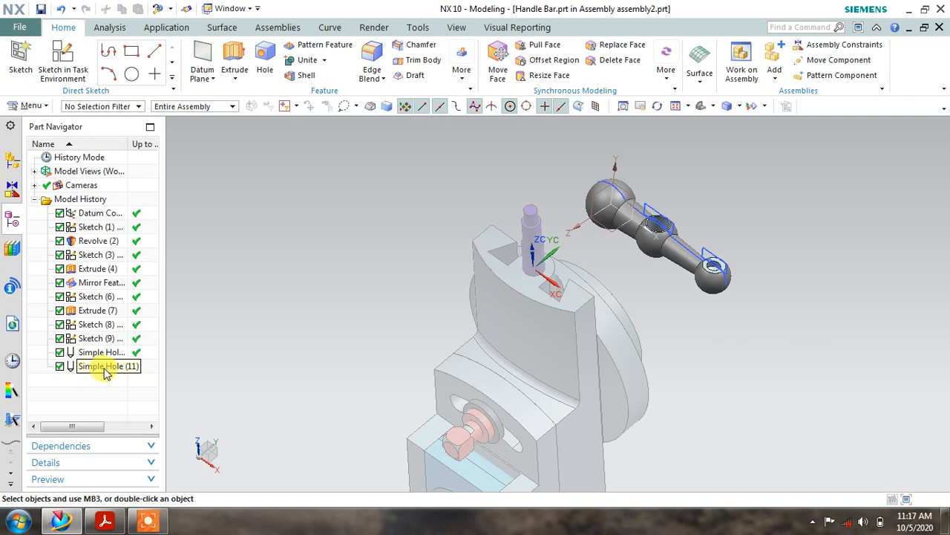
left_click(106, 367)
double_click(105, 368)
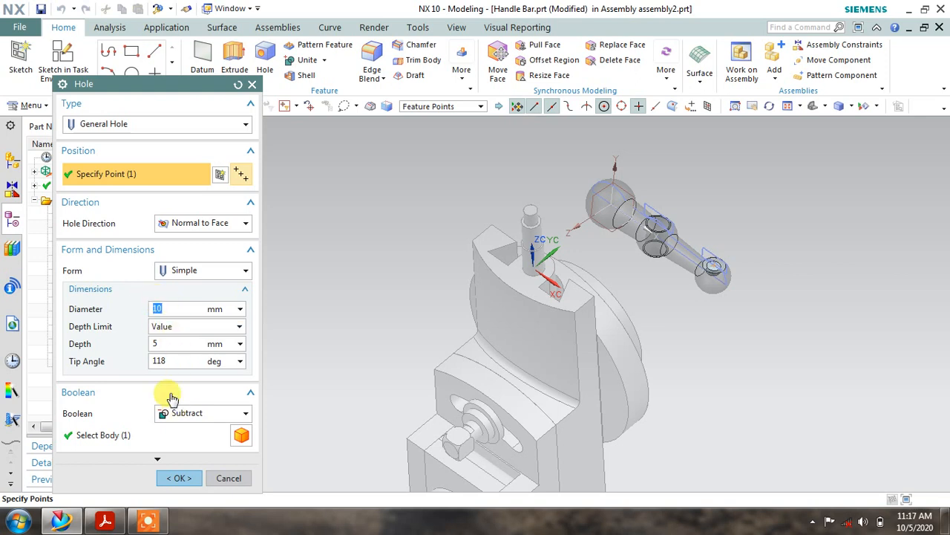
left_click(179, 479)
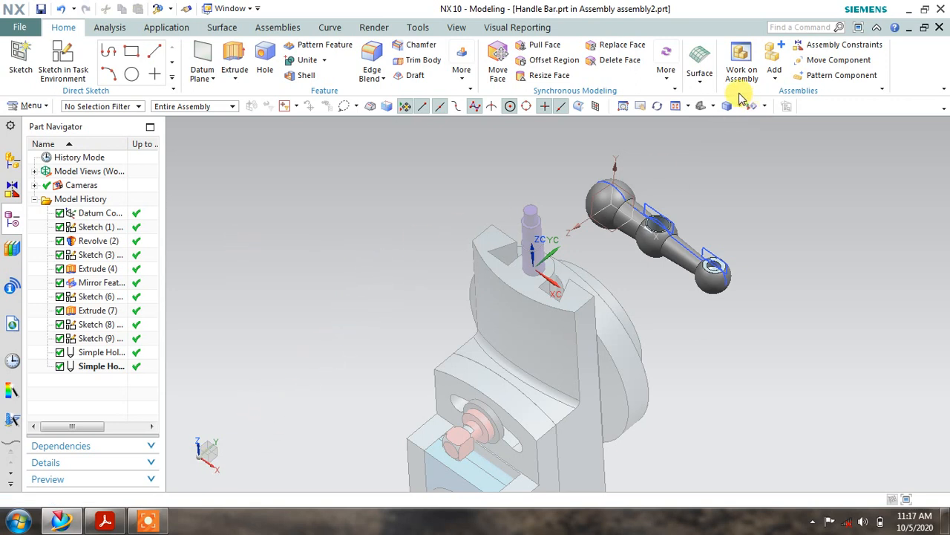
left_click(744, 66)
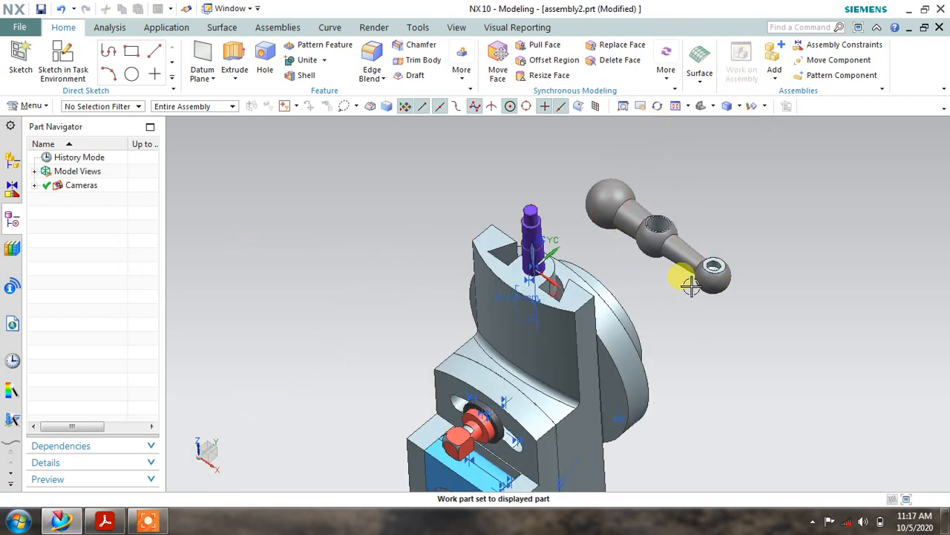
scroll(690, 276, "up", 2)
mouse_move(690, 191)
middle_mouse_down()
mouse_move(668, 179)
mouse_move(677, 195)
middle_mouse_up()
middle_click_drag(541, 213, 548, 234)
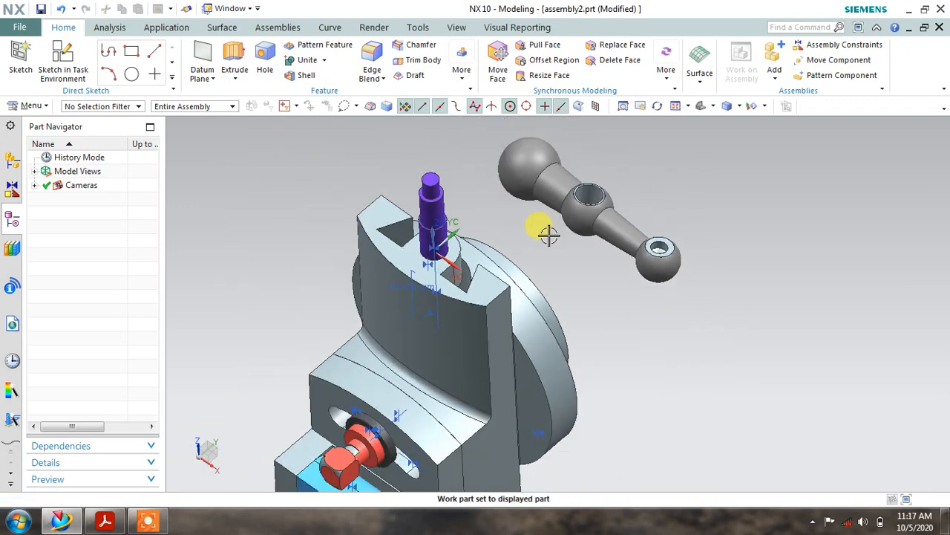
left_click(773, 53)
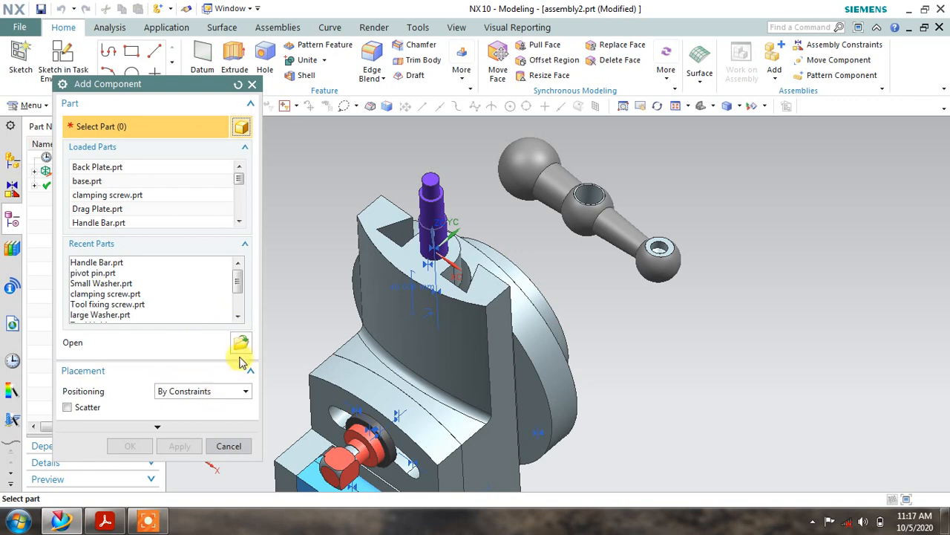
left_click(239, 344)
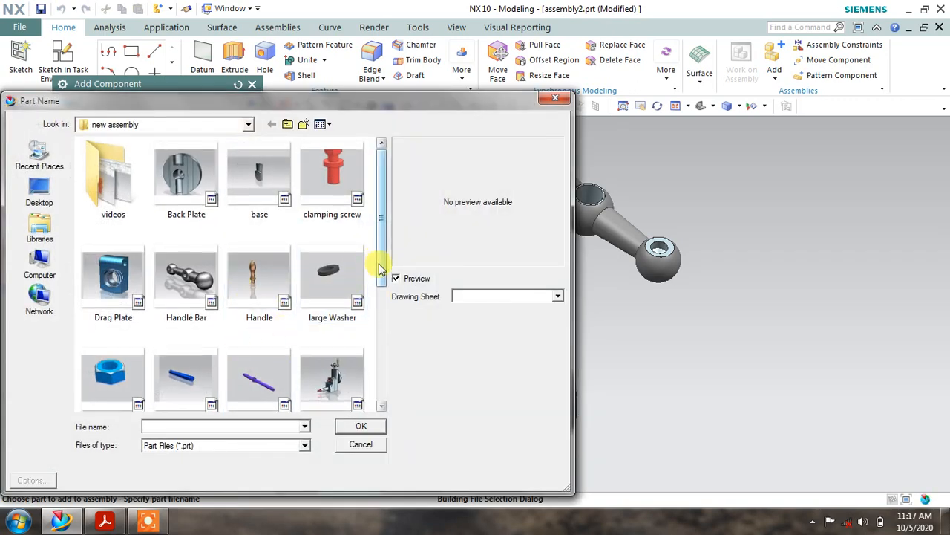
left_click_drag(381, 269, 381, 403)
left_click(186, 327)
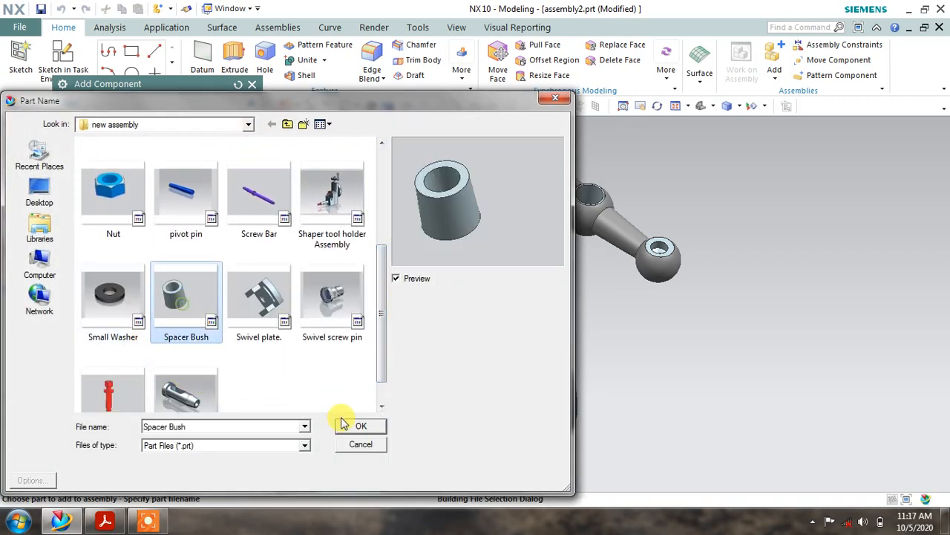
left_click(357, 427)
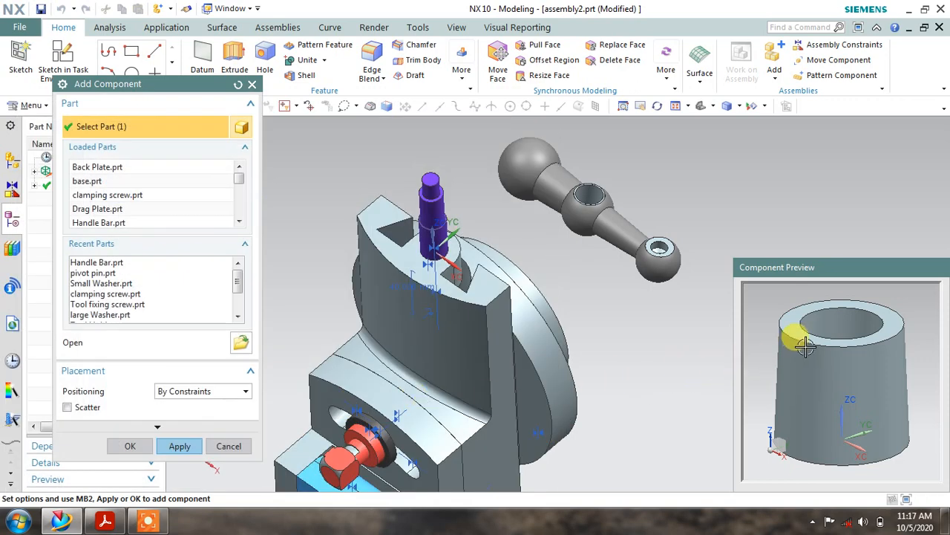
middle_click_drag(805, 346, 802, 349)
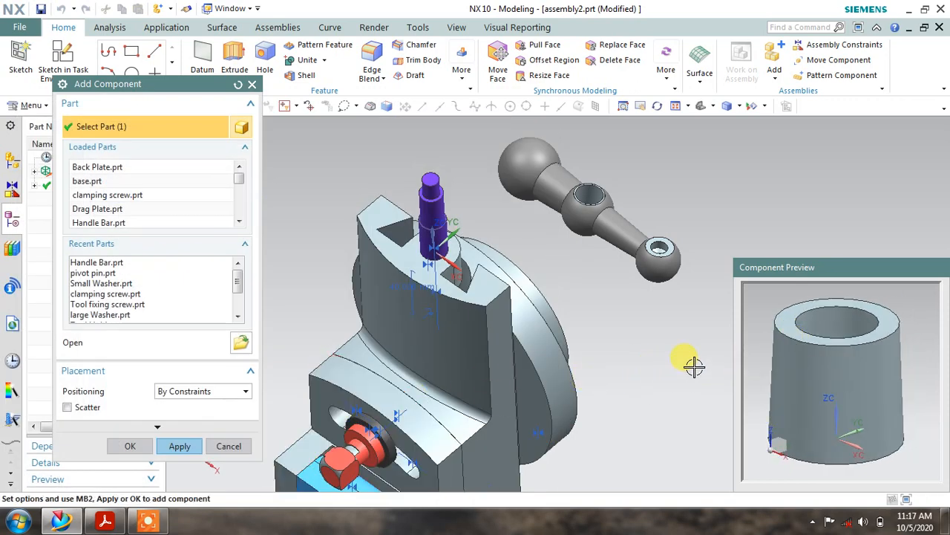
left_click(185, 450)
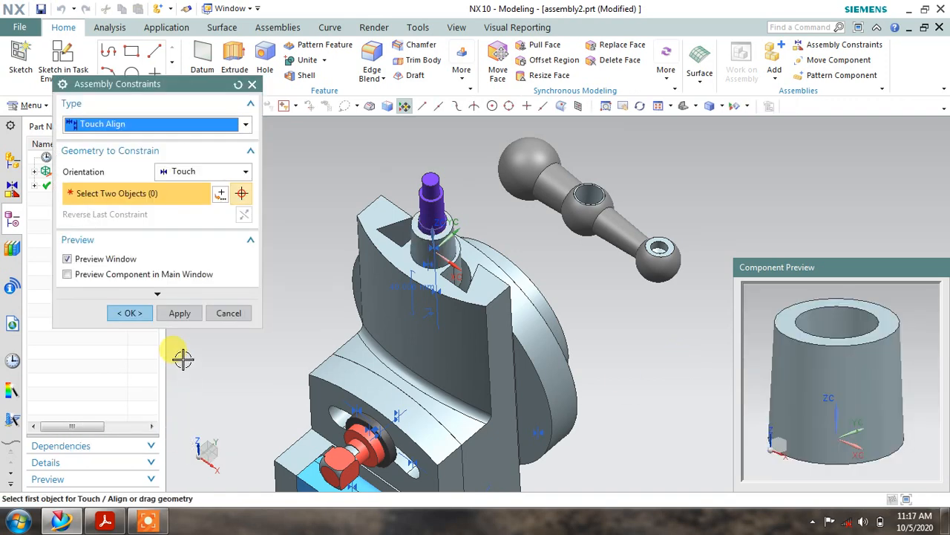
left_click(228, 313)
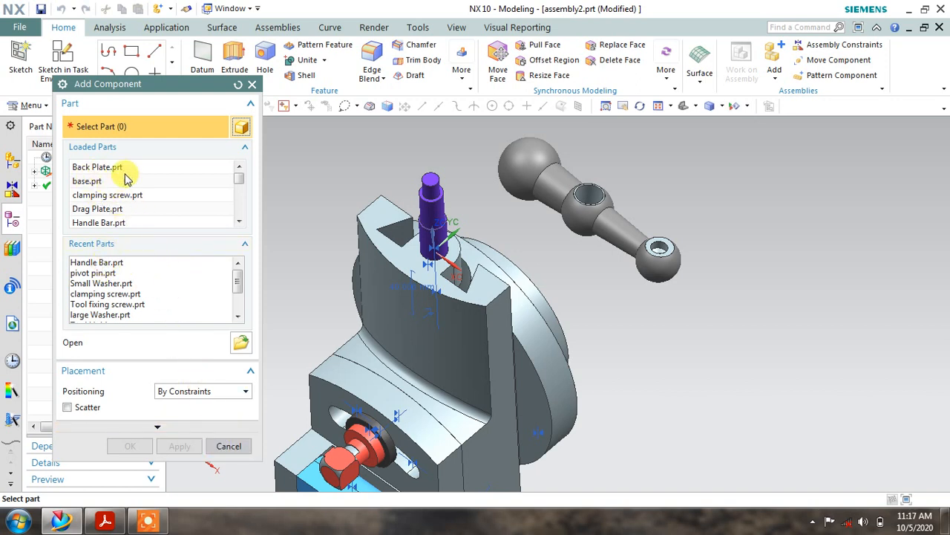
Add Spacer Bush.prt to the assembly with By Constraints positioning, accepting it without defining any constraint
left_click_drag(237, 275, 241, 296)
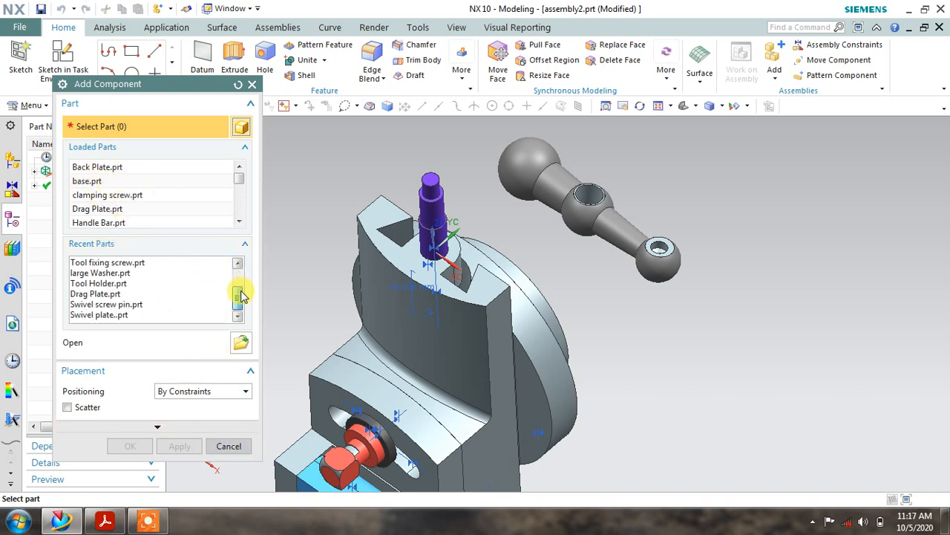
left_click(240, 338)
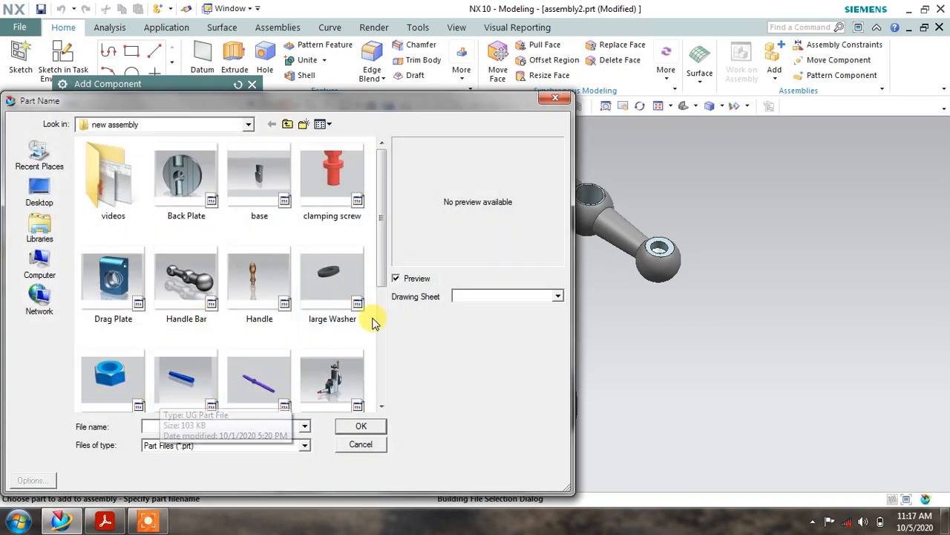
scroll(374, 279, "down", 3)
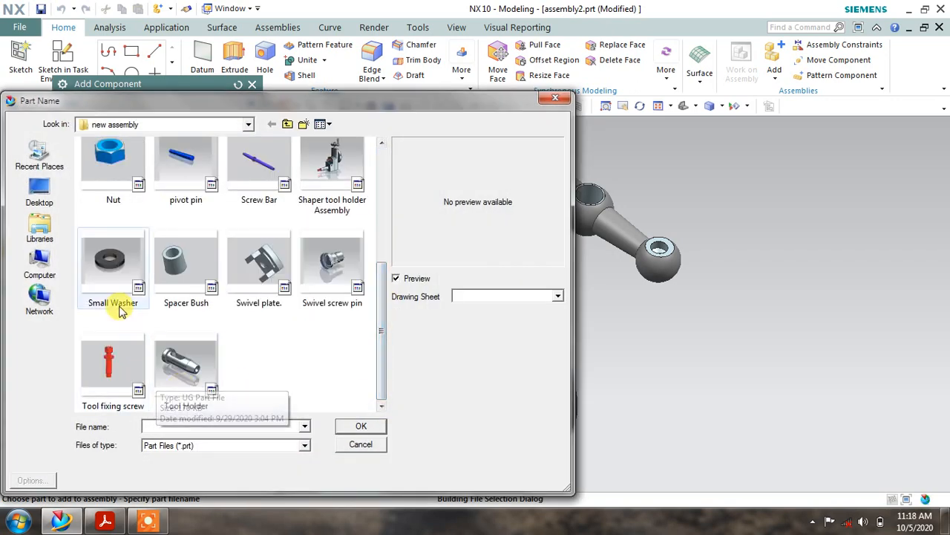
left_click(186, 267)
left_click(355, 425)
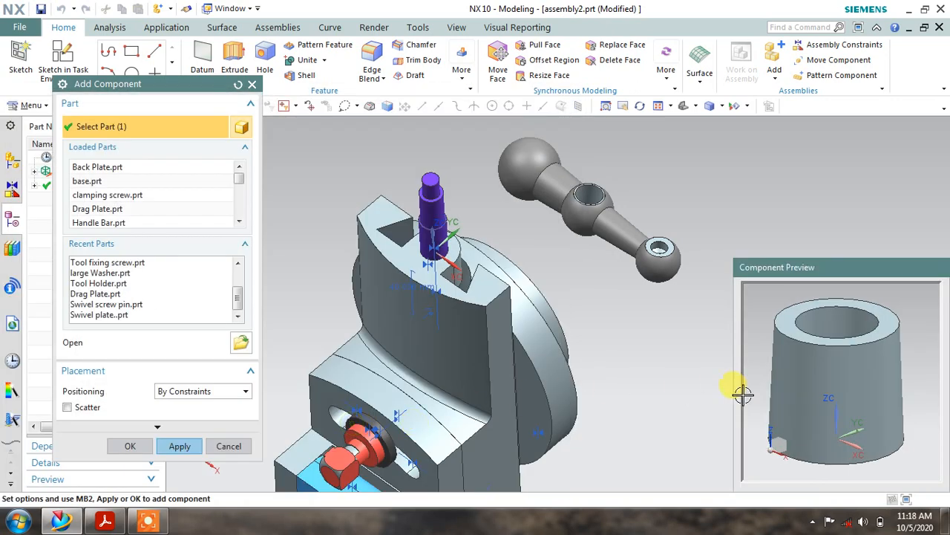
left_click(182, 446)
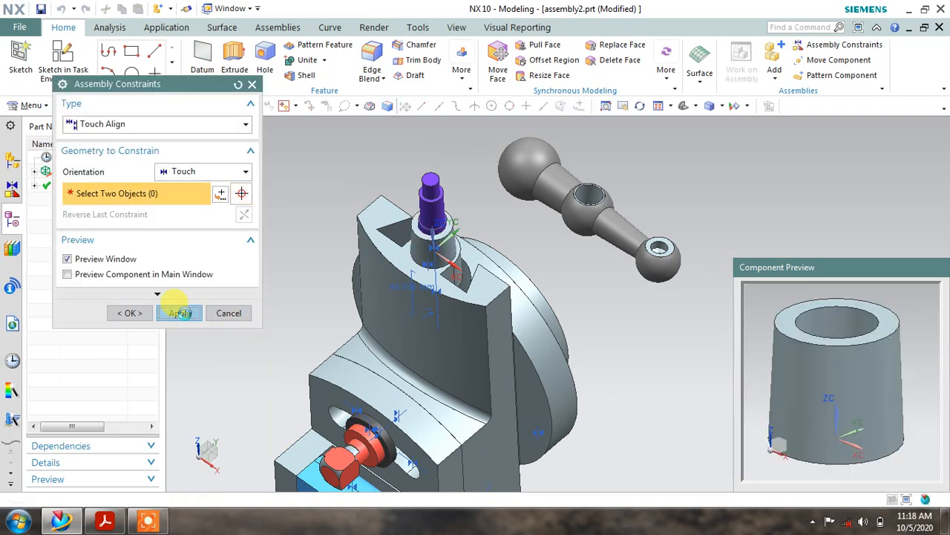
left_click(130, 314)
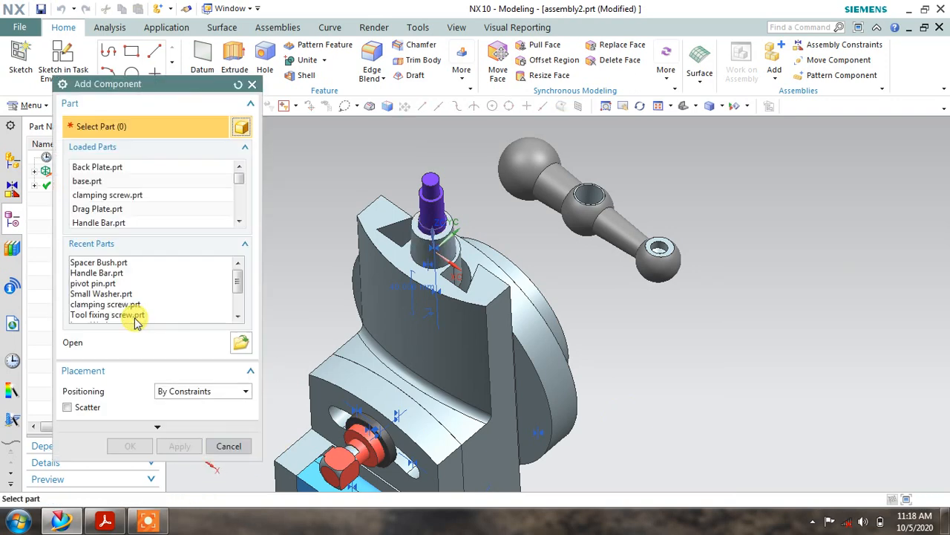
left_click(228, 445)
Hide the screw bar to expose the spacer bush around it
middle_click_drag(335, 319, 371, 260)
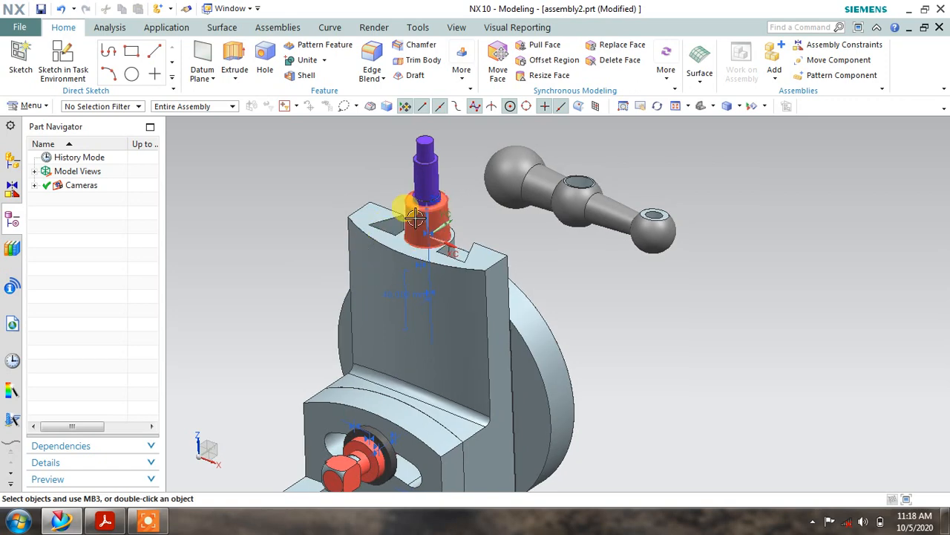
right_click(435, 172)
left_click(460, 194)
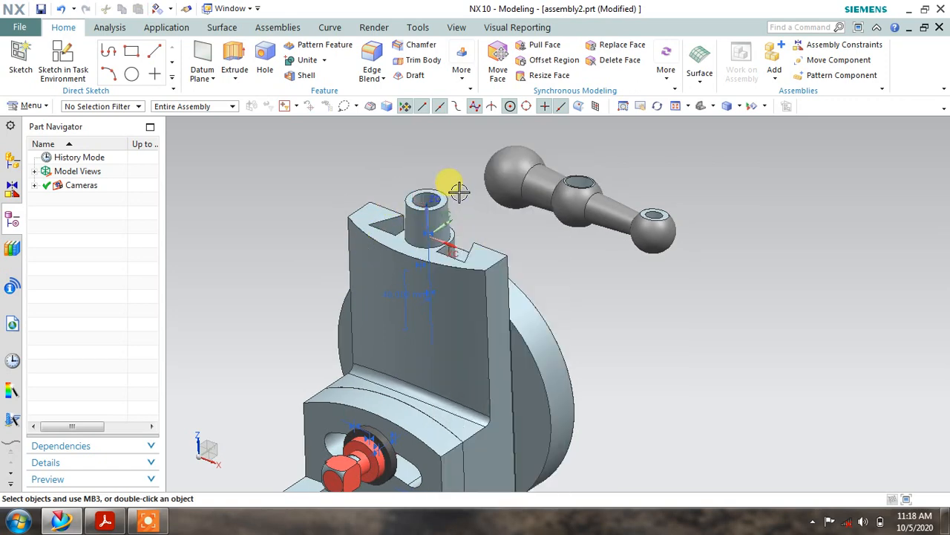
Make the spacer bush the work part, look at the uniform Scale Body options without applying them, and return to the whole assembly
middle_click_drag(432, 223, 432, 297)
scroll(432, 226, "down", 3)
scroll(432, 226, "up", 3)
scroll(425, 225, "up", 3)
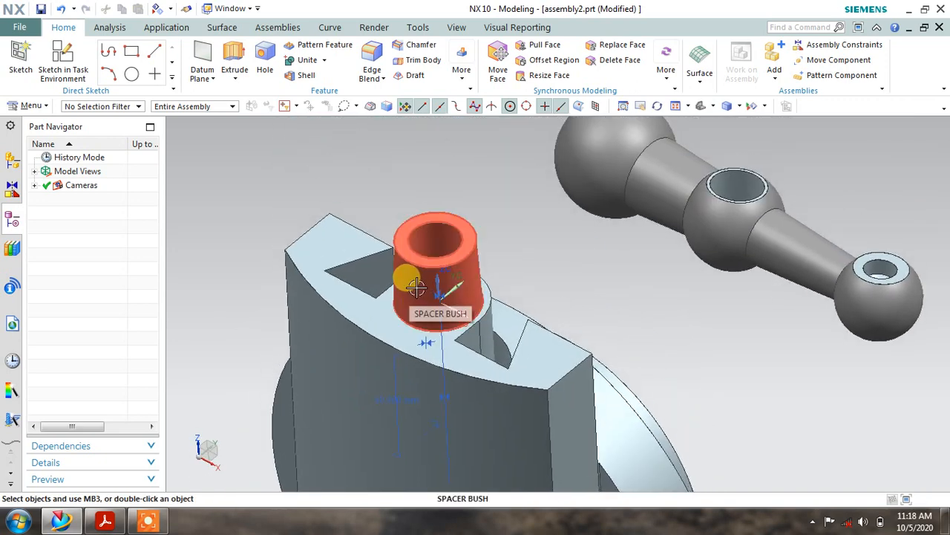
double_click(416, 286)
left_click(31, 105)
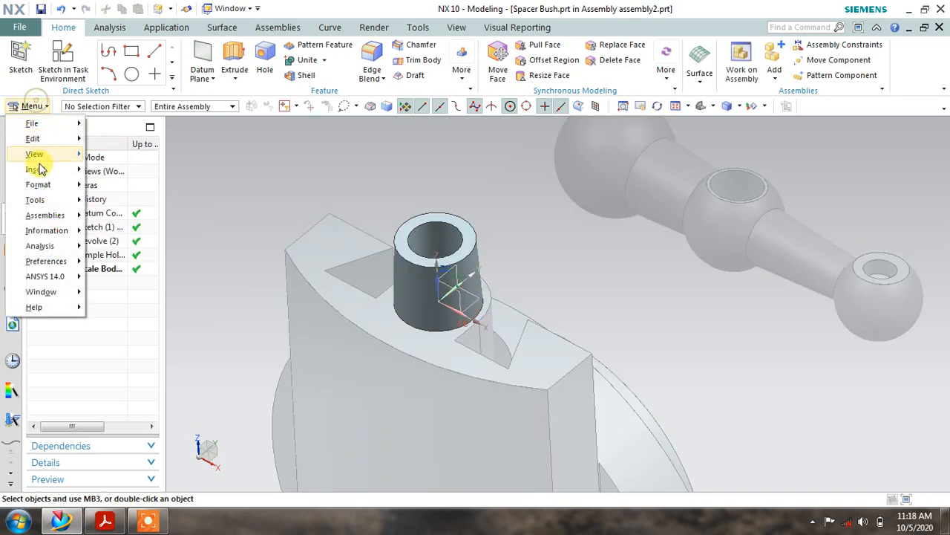
mouse_move(33, 169)
mouse_move(212, 235)
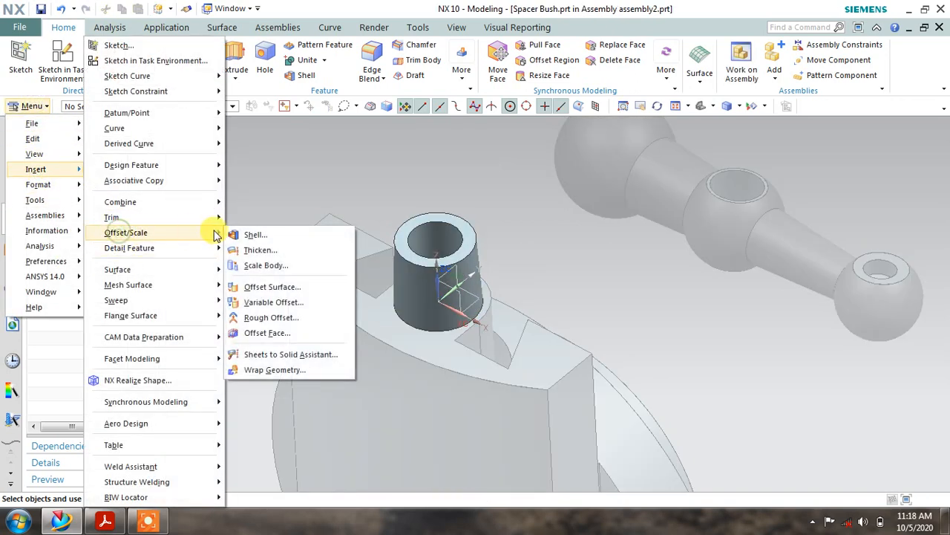
left_click(260, 266)
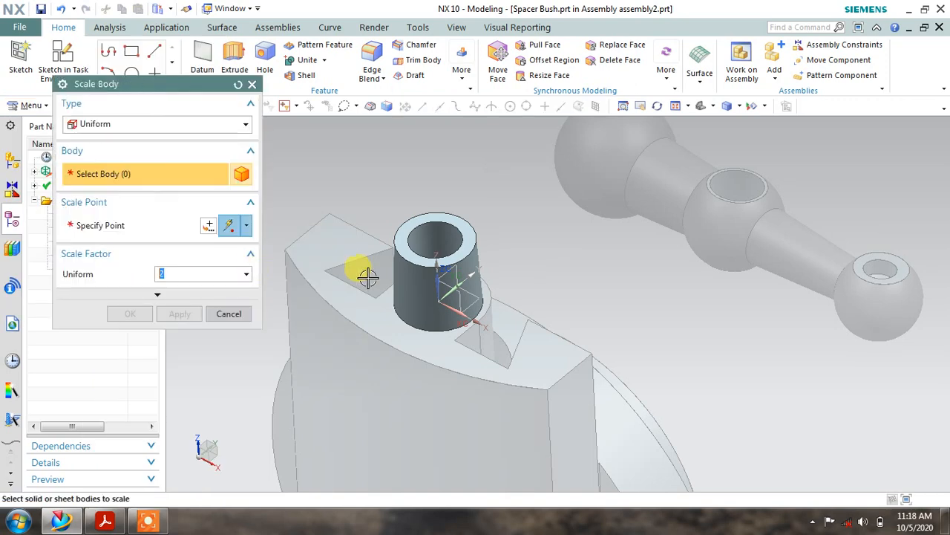
left_click(231, 315)
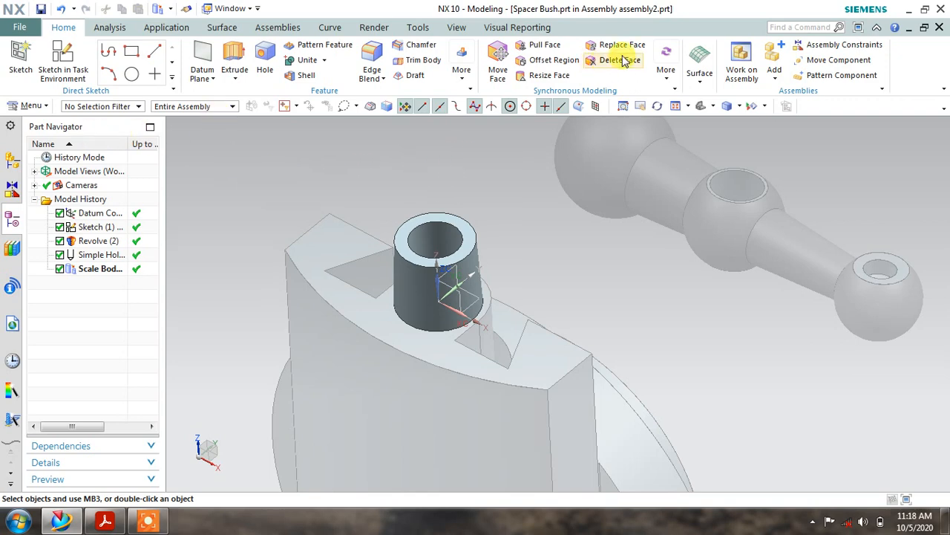
left_click(742, 66)
scroll(541, 249, "down", 3)
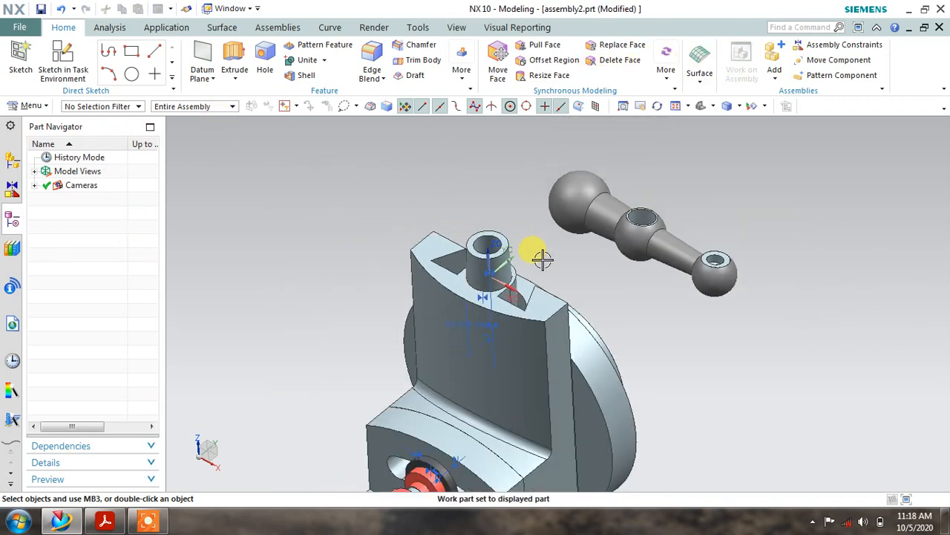
Show the hidden screw bar again in the assembly
mouse_move(543, 258)
middle_mouse_down()
mouse_move(539, 247)
mouse_move(529, 254)
middle_mouse_up()
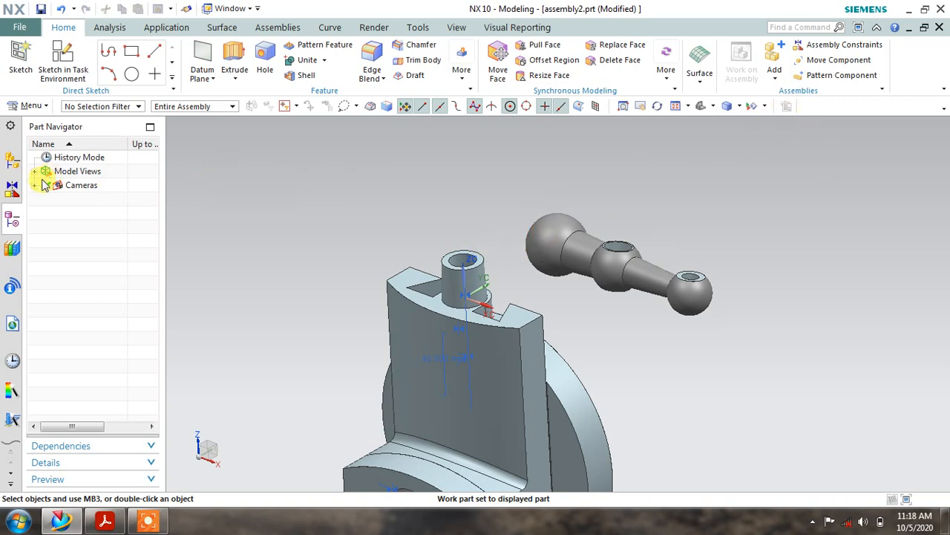
left_click(12, 164)
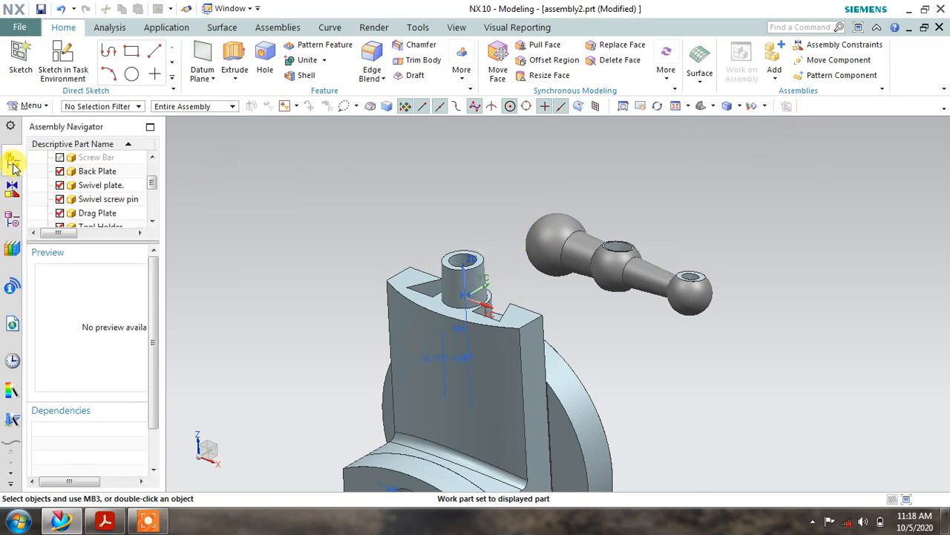
left_click(60, 159)
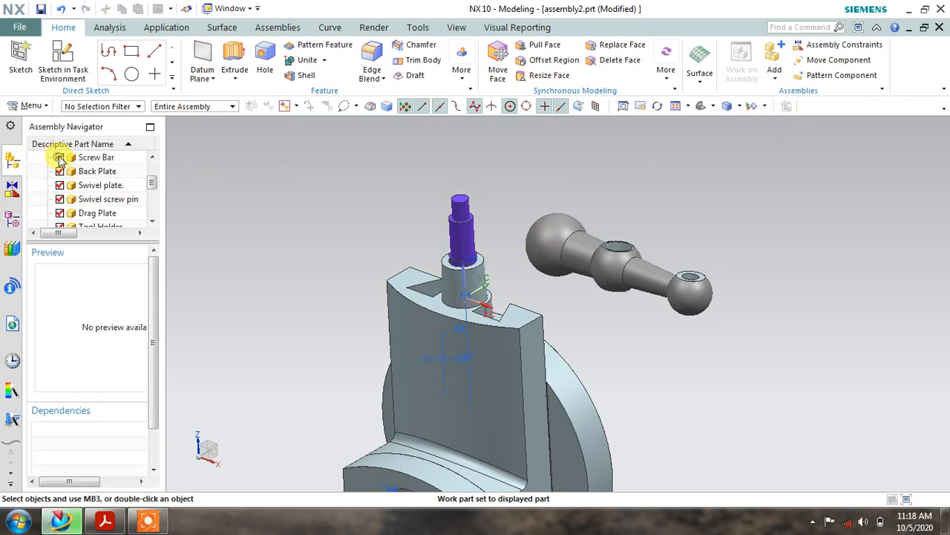
Move the spacer bush straight up until it sits above the tip of the screw bar
left_click(817, 60)
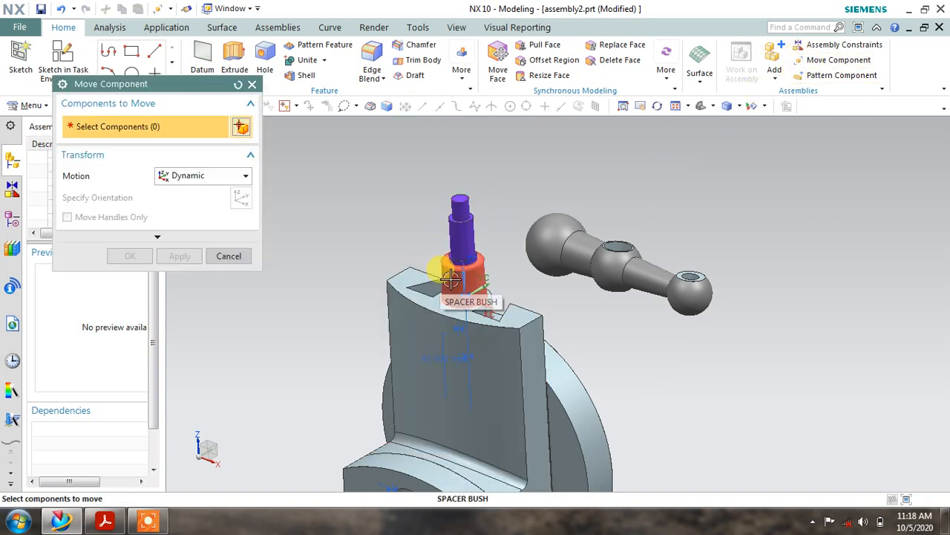
left_click(451, 279)
left_click_drag(454, 200, 461, 101)
left_click(179, 258)
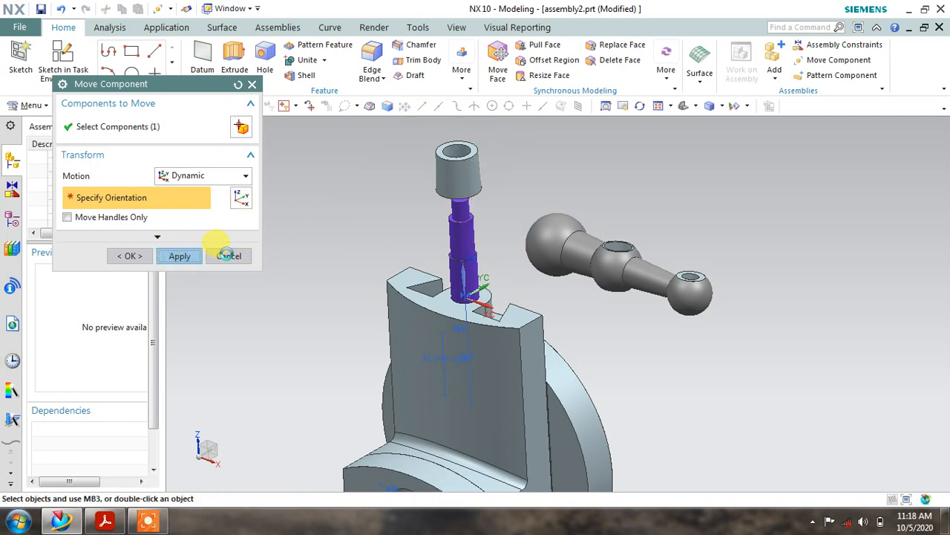
left_click(229, 256)
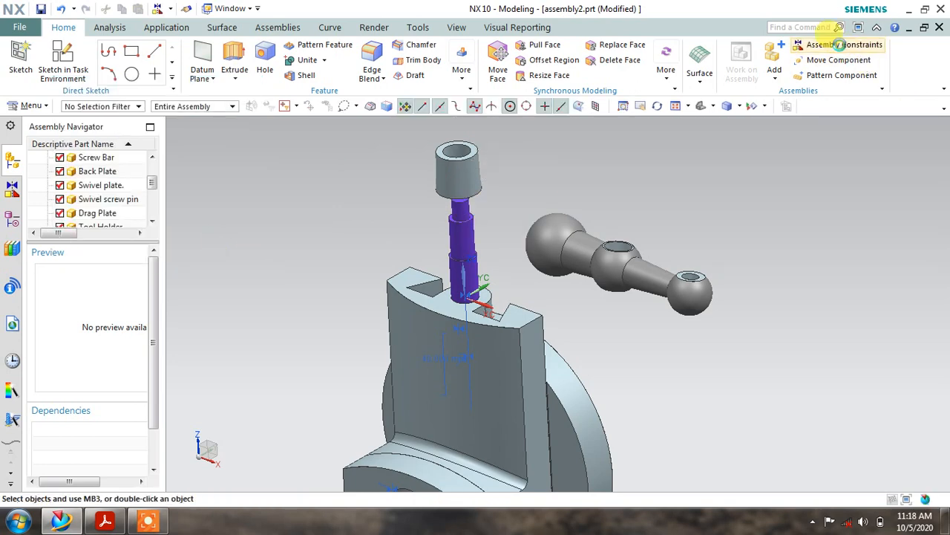
Constrain the spacer bush's bore concentric with the screw bar using Touch Align with Infer Center/Axis orientation
left_click(839, 45)
middle_click_drag(494, 161, 476, 163)
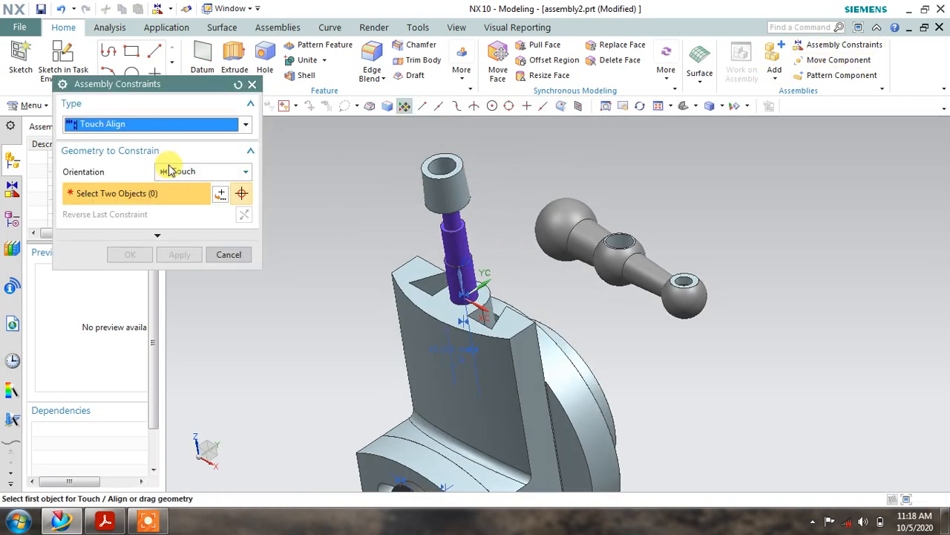
left_click(169, 170)
left_click(187, 229)
scroll(427, 164, "up", 3)
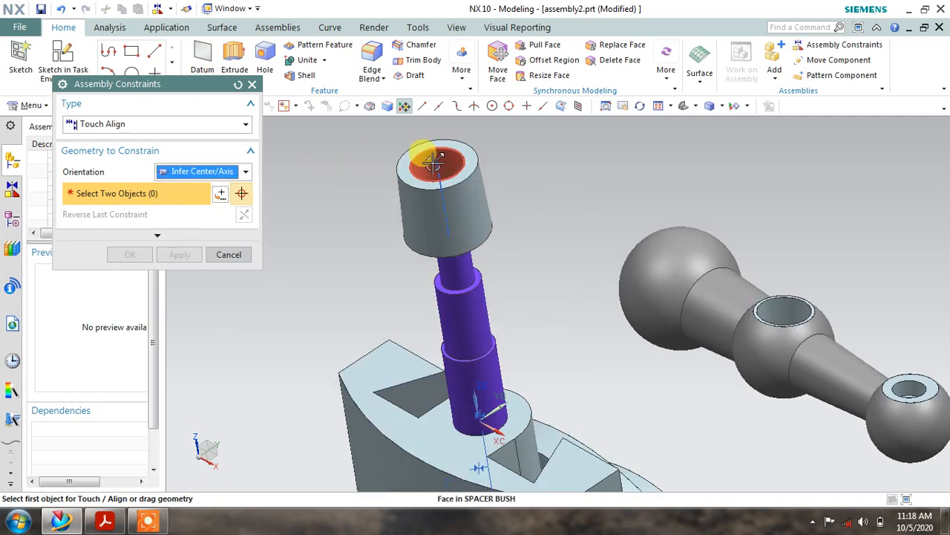
left_click(435, 162)
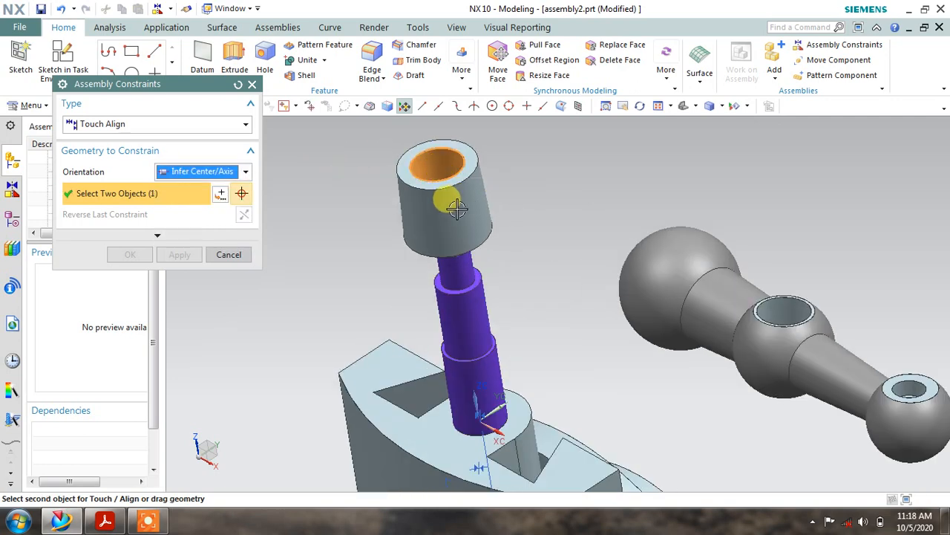
middle_click_drag(451, 213, 437, 250)
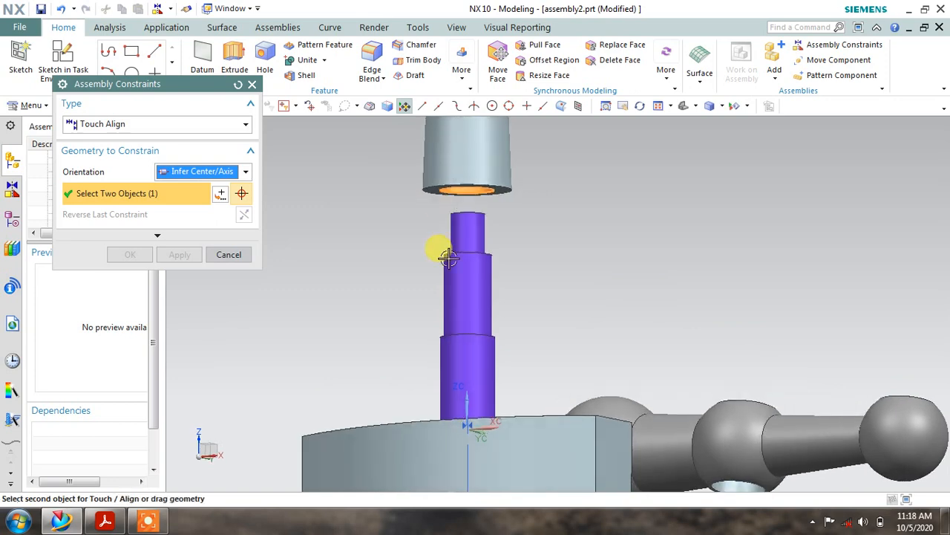
left_click(458, 275)
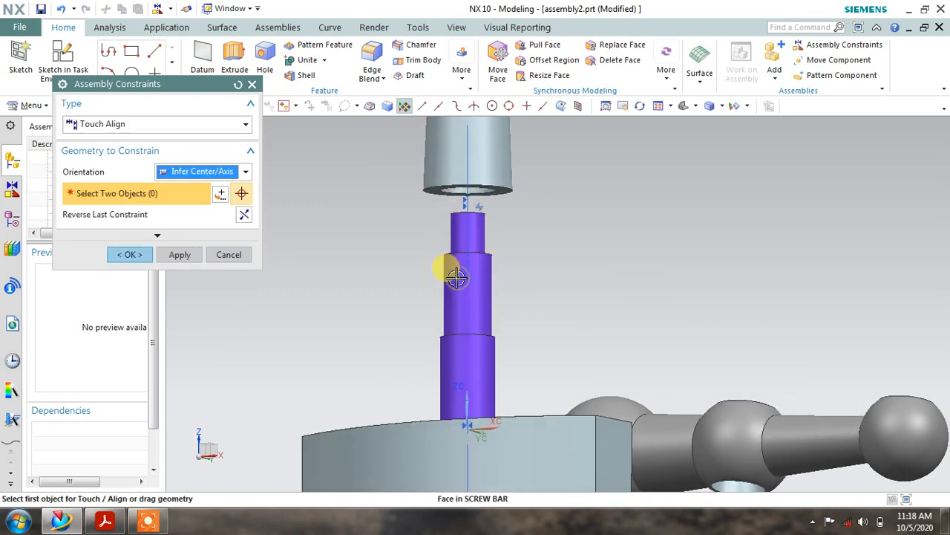
Add a Touch constraint seating the spacer bush's bottom face on the flat top face surrounding the screw bar
middle_click_drag(509, 222, 479, 225)
left_click(195, 177)
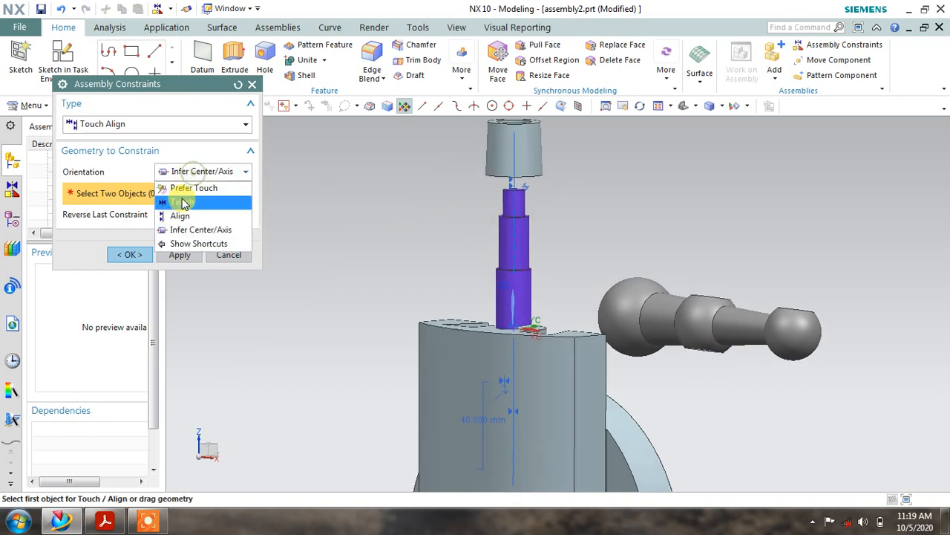
left_click(183, 195)
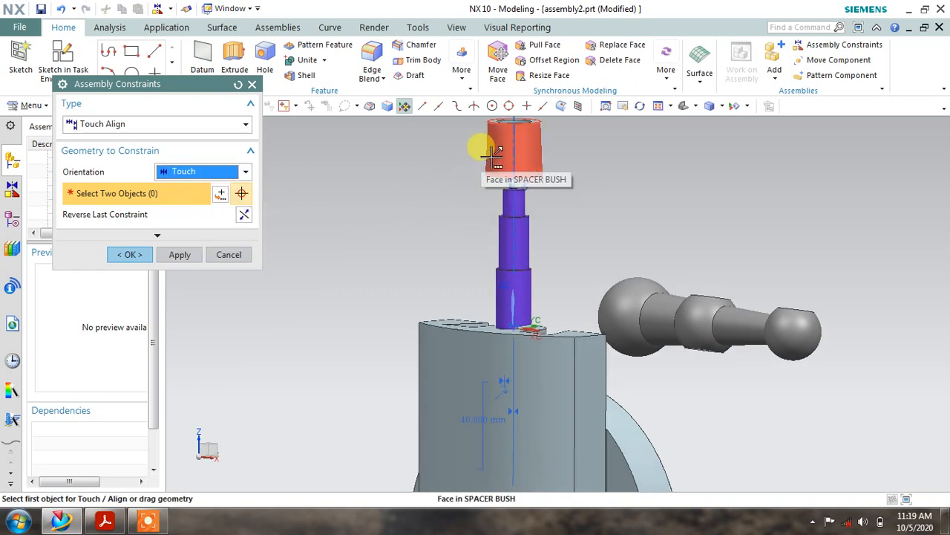
middle_click_drag(499, 184, 505, 153)
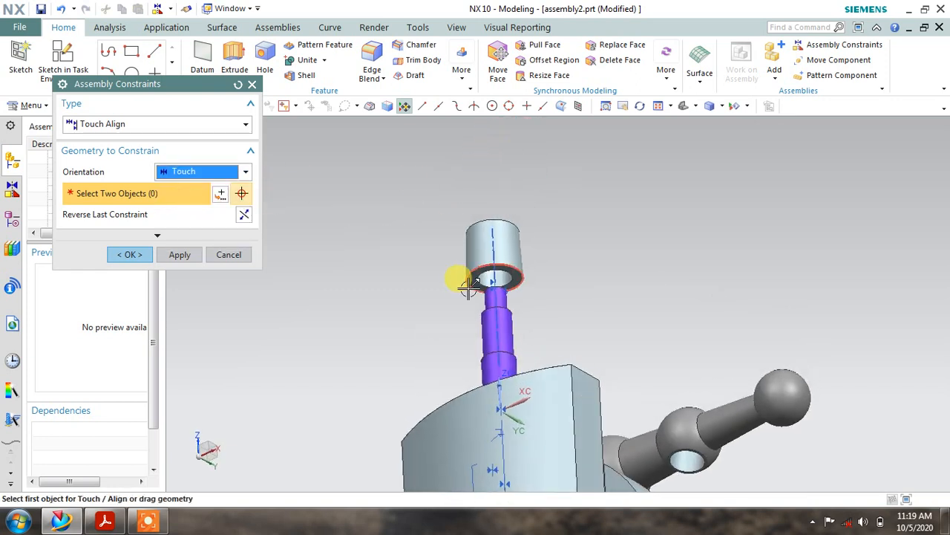
scroll(469, 287, "up", 3)
left_click(478, 274)
middle_click_drag(471, 265, 530, 297)
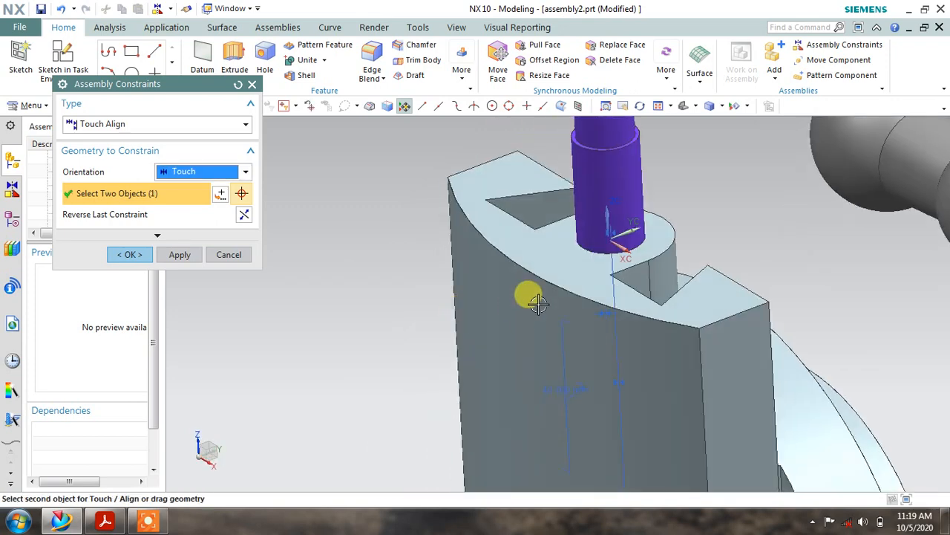
left_click(572, 257)
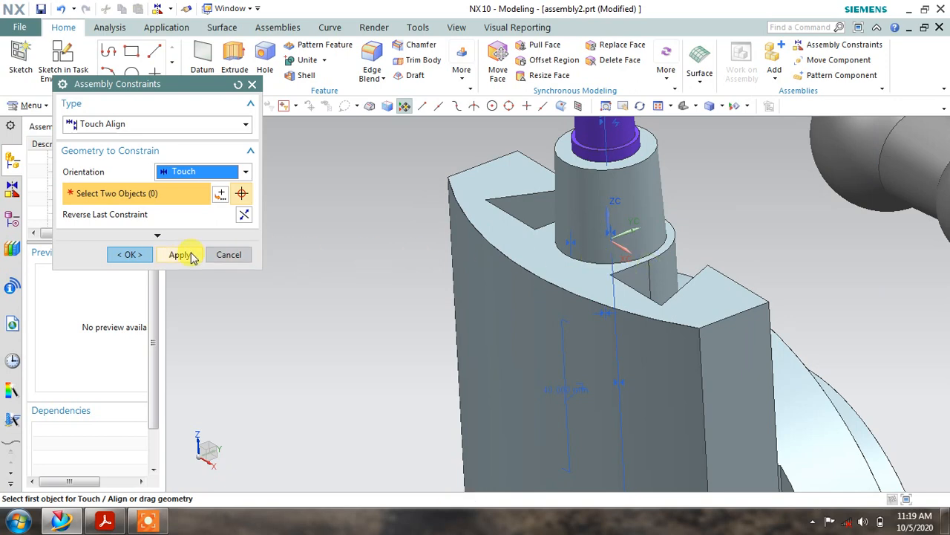
left_click(235, 255)
Align the handle bar's middle hole with the screw bar's axis using a Touch Align constraint with Infer Center/Axis orientation
scroll(451, 238, "down", 5)
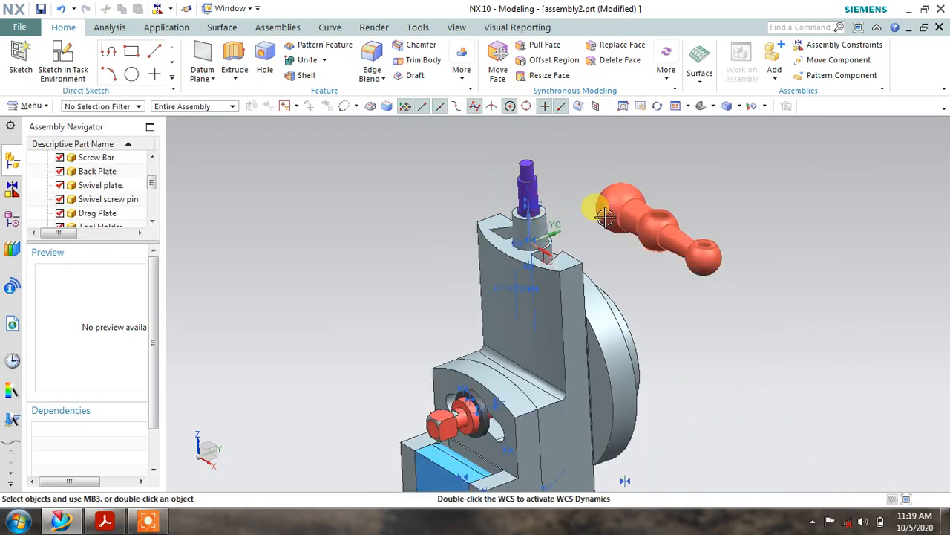
scroll(605, 215, "up", 3)
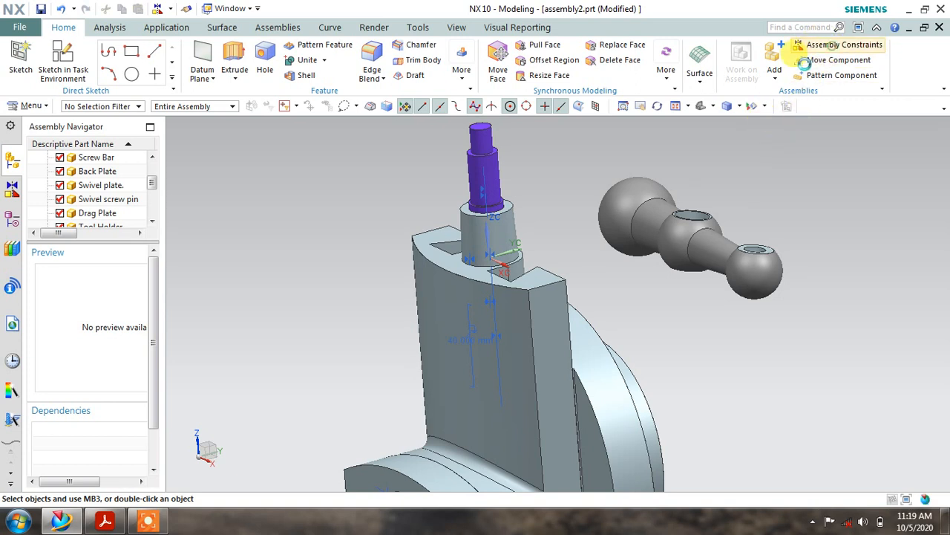
left_click(832, 46)
left_click(202, 174)
left_click(181, 229)
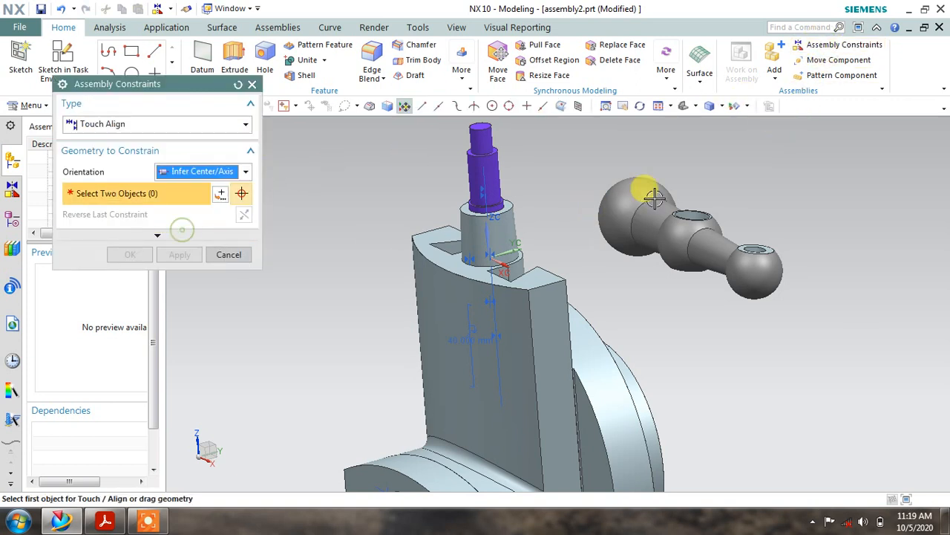
scroll(654, 197, "up", 4)
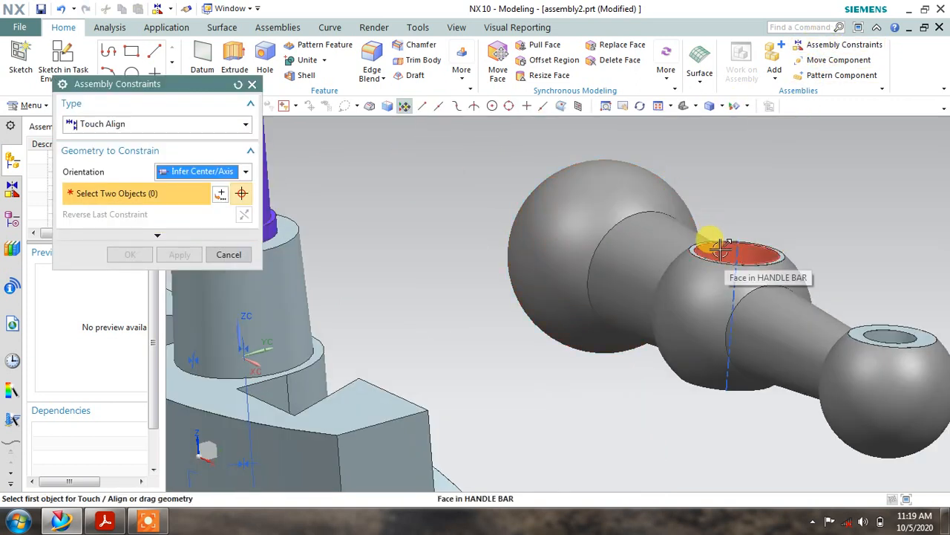
mouse_move(724, 251)
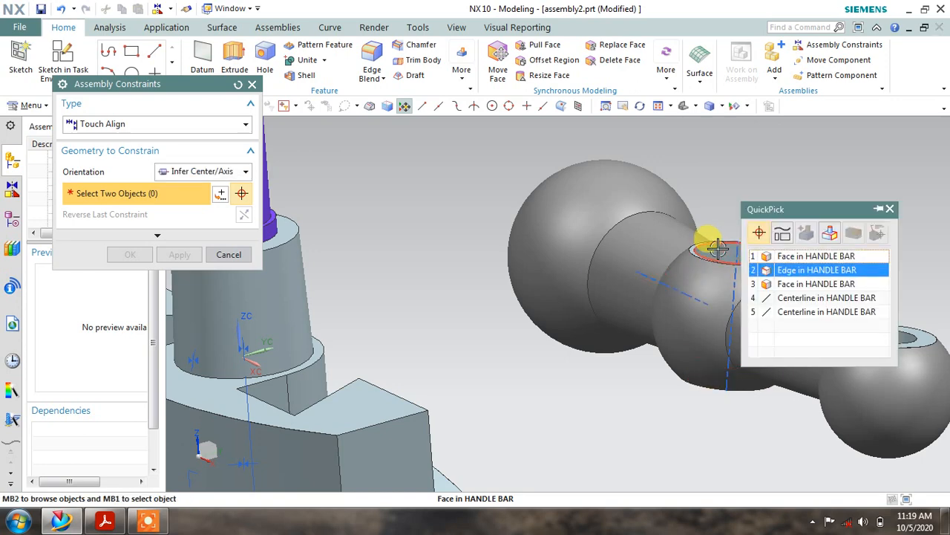
left_click(792, 252)
scroll(512, 205, "down", 3)
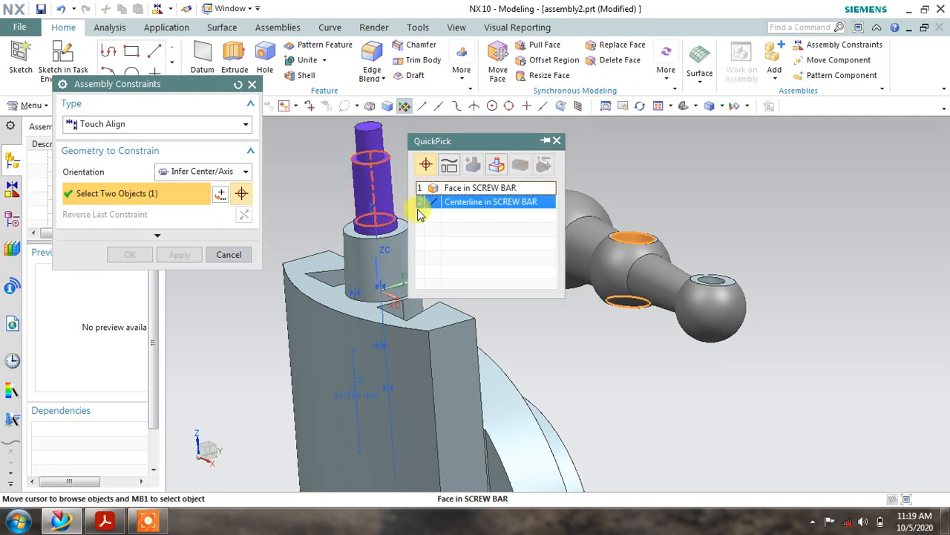
left_click(453, 187)
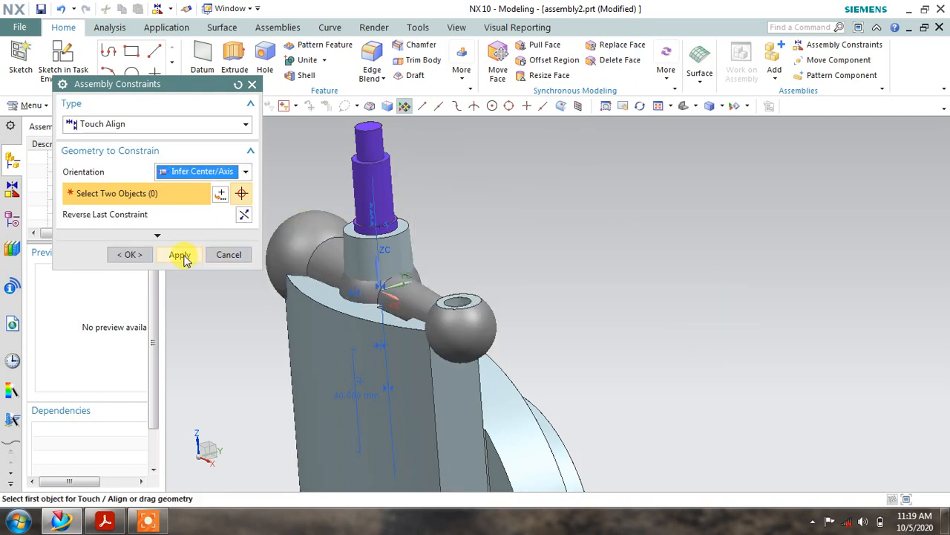
left_click(239, 258)
Move the handle bar up along the screw bar until it clears the spacer bush
left_click(805, 63)
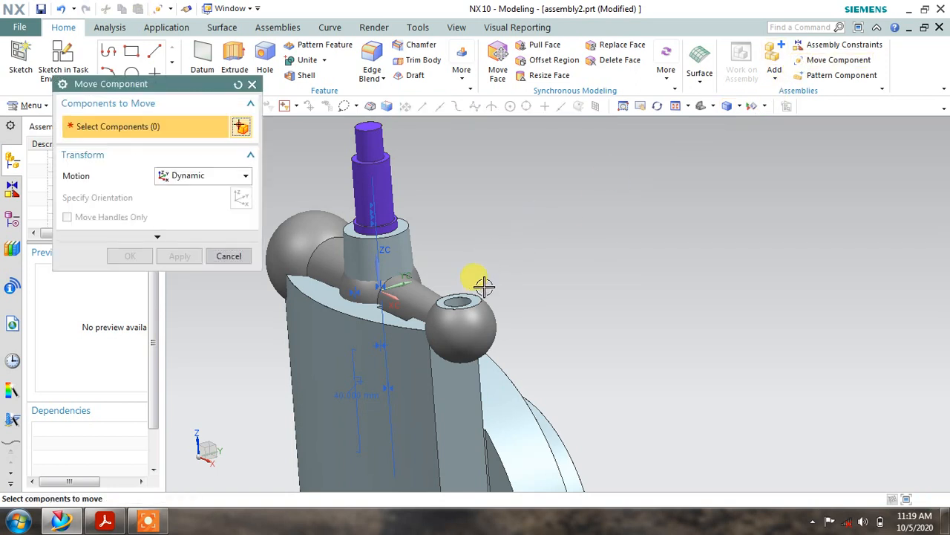
left_click(470, 299)
left_click(161, 199)
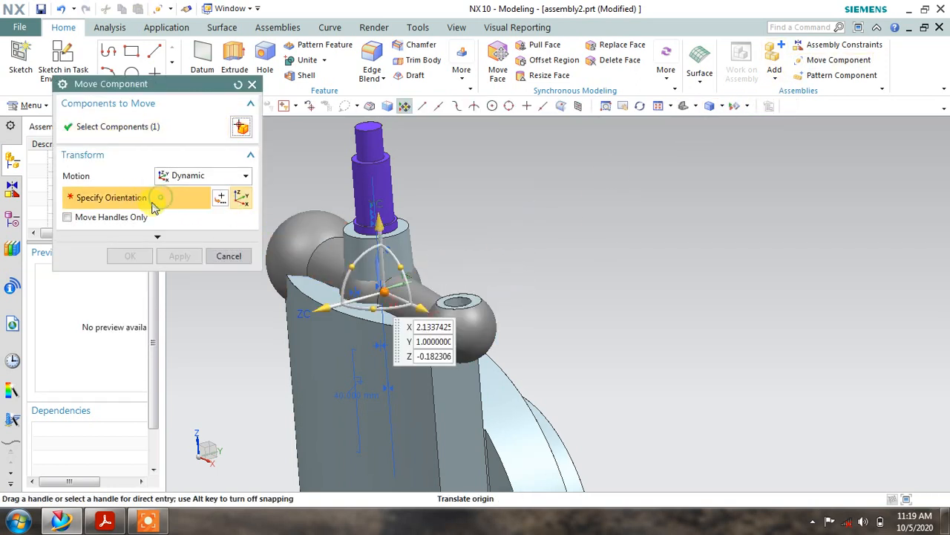
left_click_drag(378, 216, 381, 99)
middle_click_drag(329, 206, 341, 237)
left_click(179, 252)
left_click(223, 254)
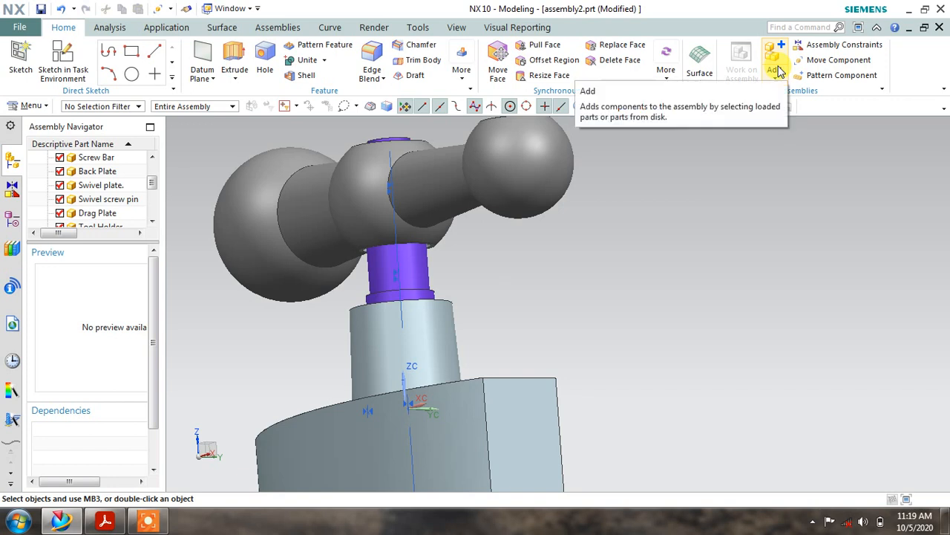
Add a Touch constraint between the bottom face around the handle bar's middle hole and the screw bar's shoulder face
left_click(839, 45)
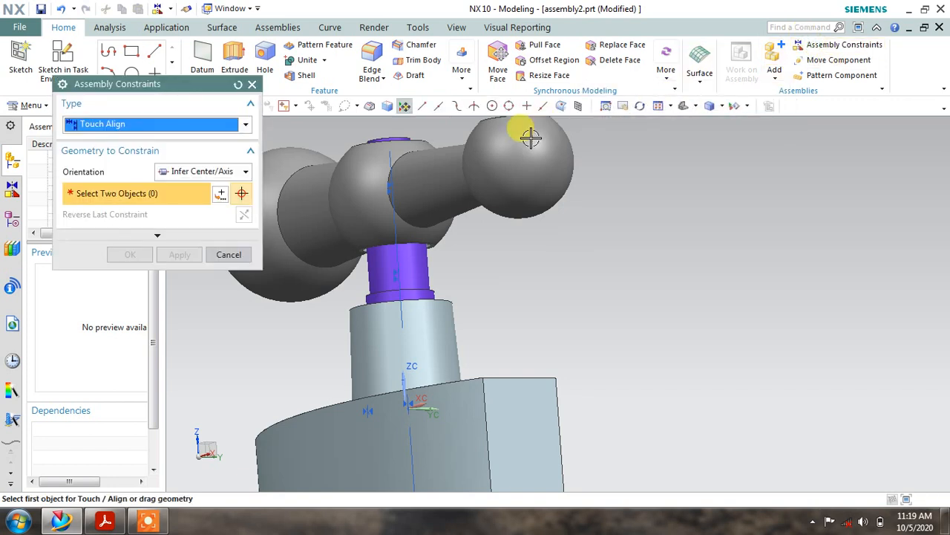
left_click(214, 176)
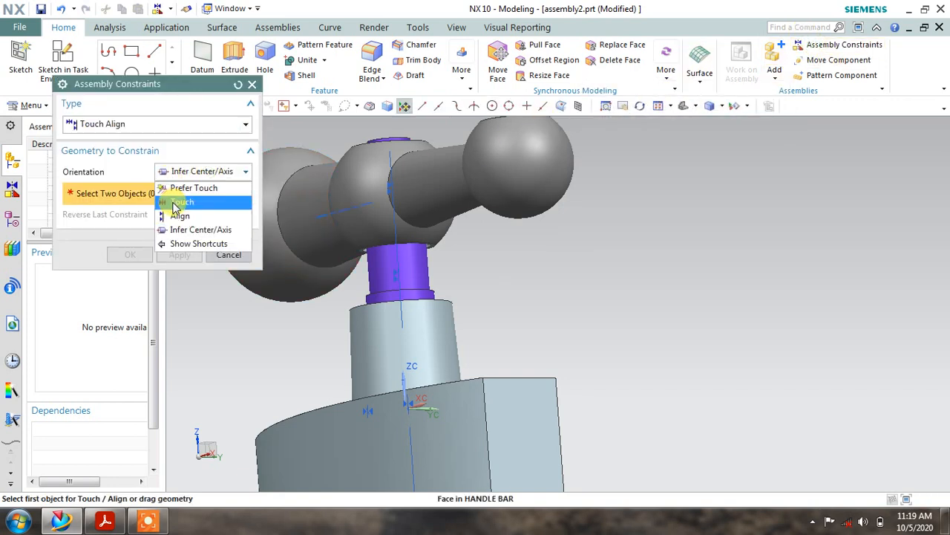
left_click(178, 202)
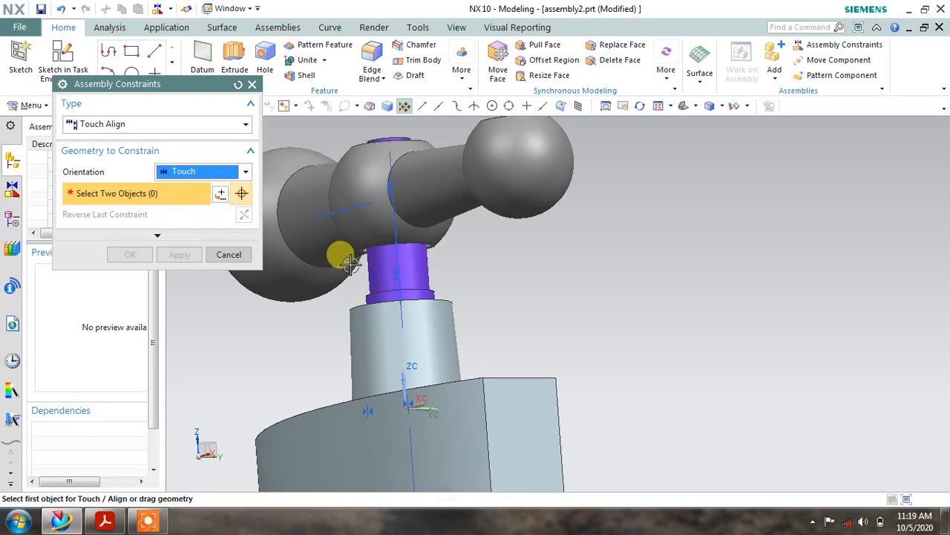
scroll(361, 217, "up", 5)
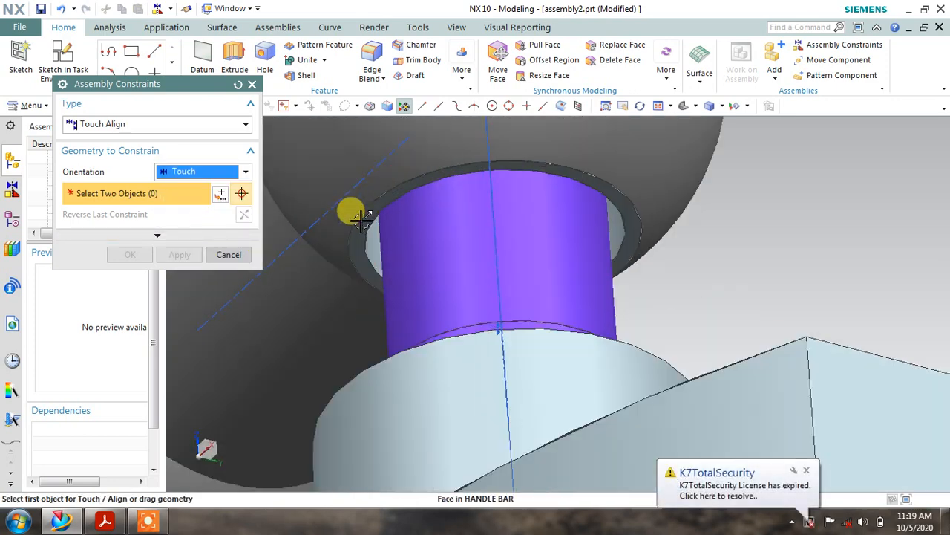
scroll(362, 214, "up", 3)
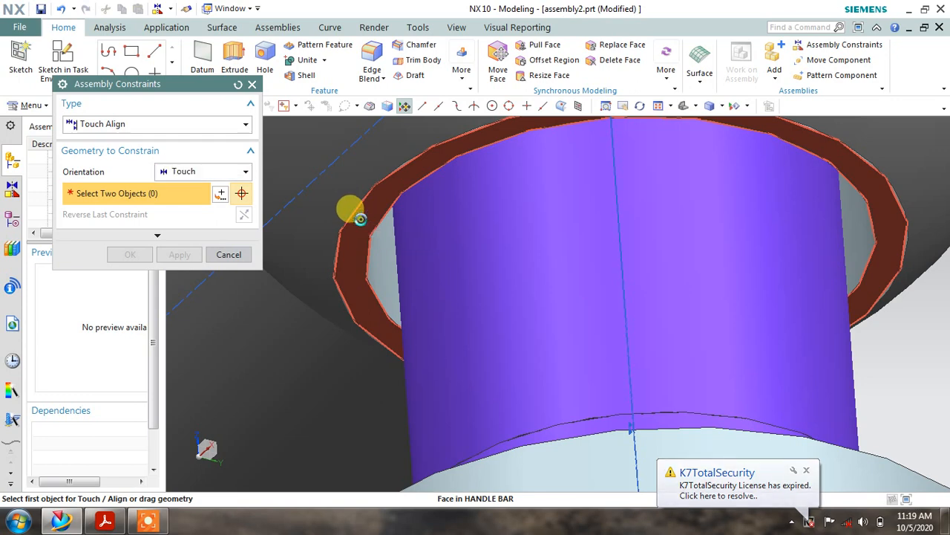
left_click(364, 215)
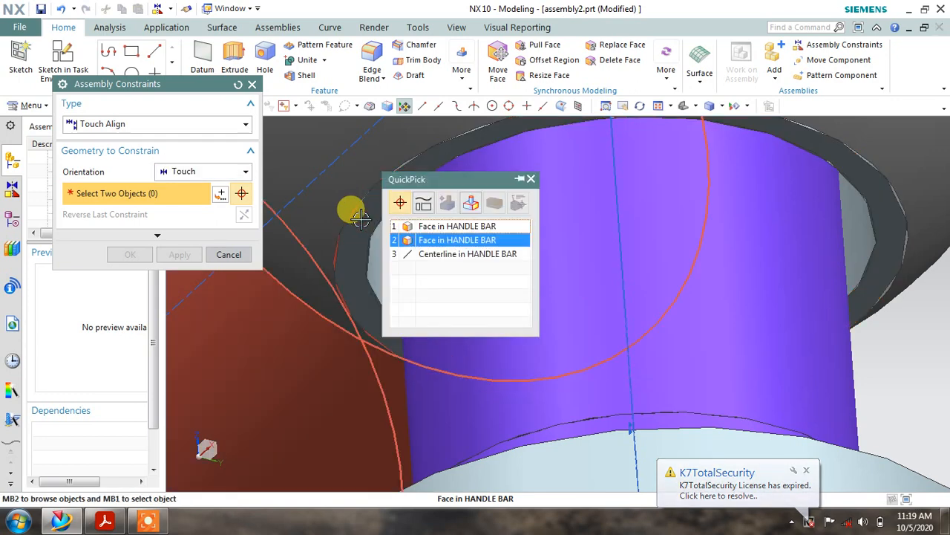
left_click(444, 226)
scroll(438, 234, "down", 5)
middle_click_drag(439, 237, 448, 292)
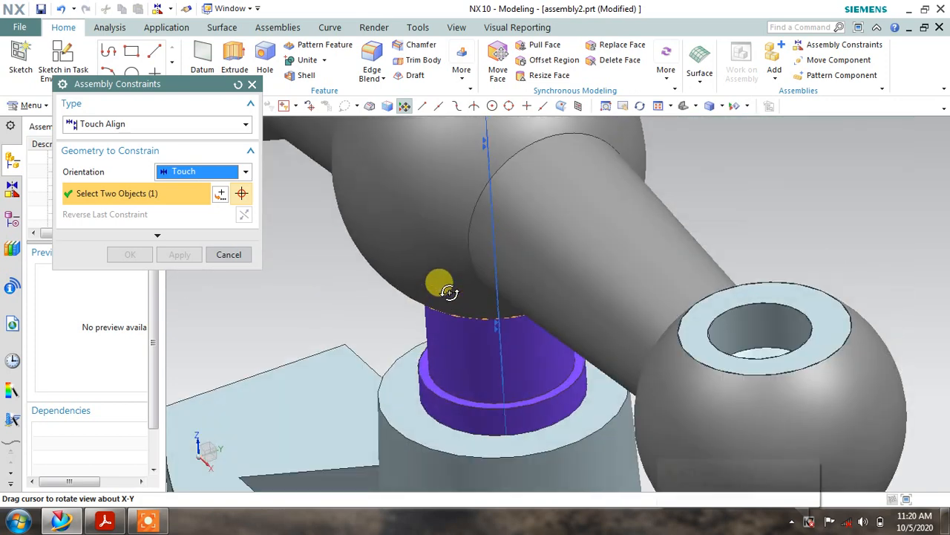
scroll(423, 357, "up", 4)
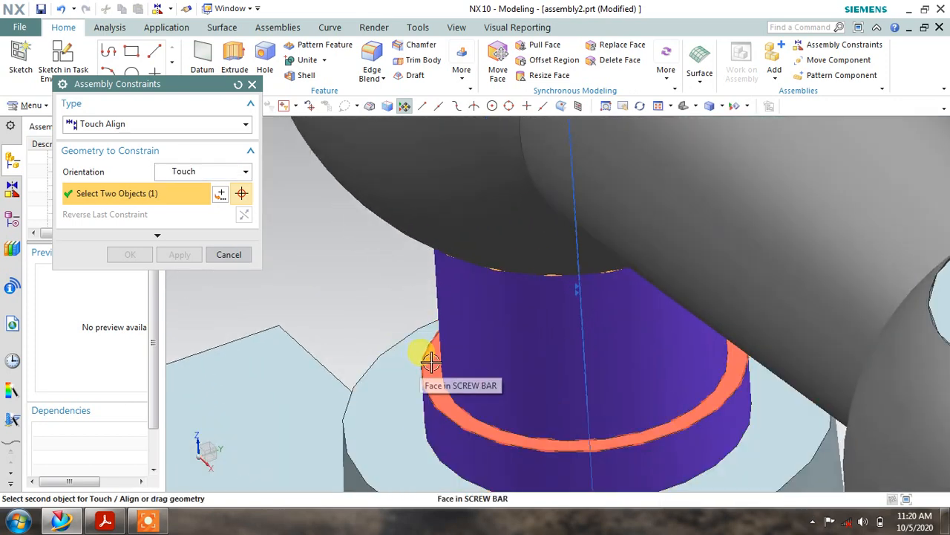
left_click(431, 362)
left_click(166, 255)
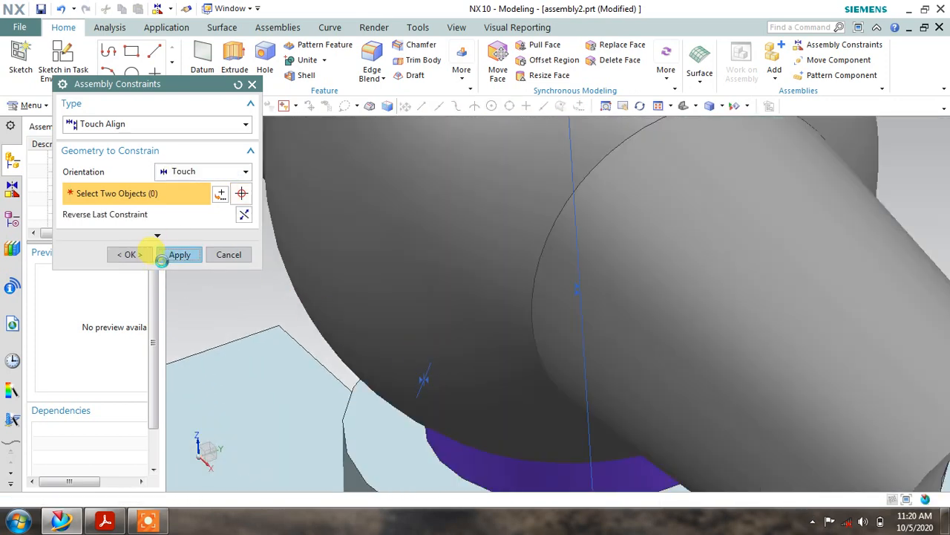
Add the Nut part from the new assembly folder as a component using By Constraints positioning, without defining any constraints
left_click(225, 254)
scroll(334, 238, "down", 5)
middle_click_drag(333, 238, 477, 288)
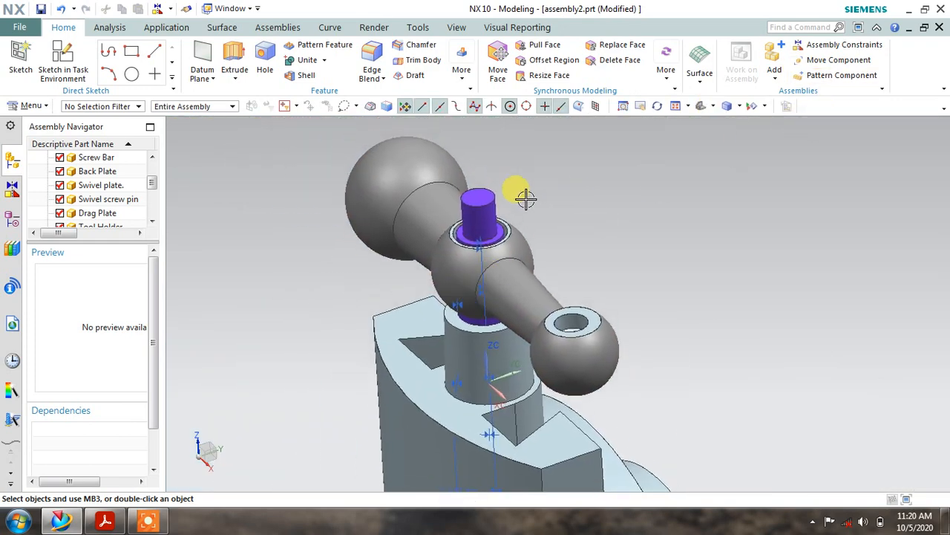
left_click(774, 54)
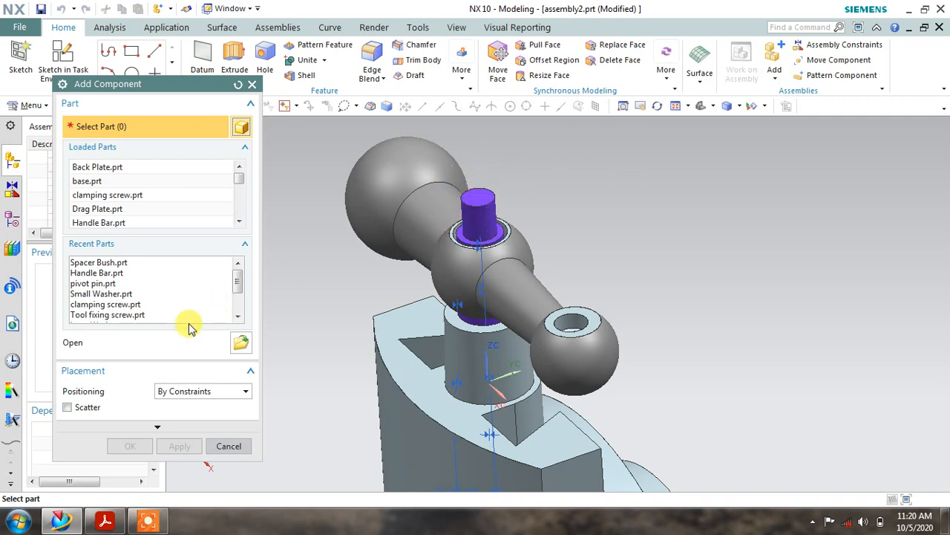
left_click(241, 340)
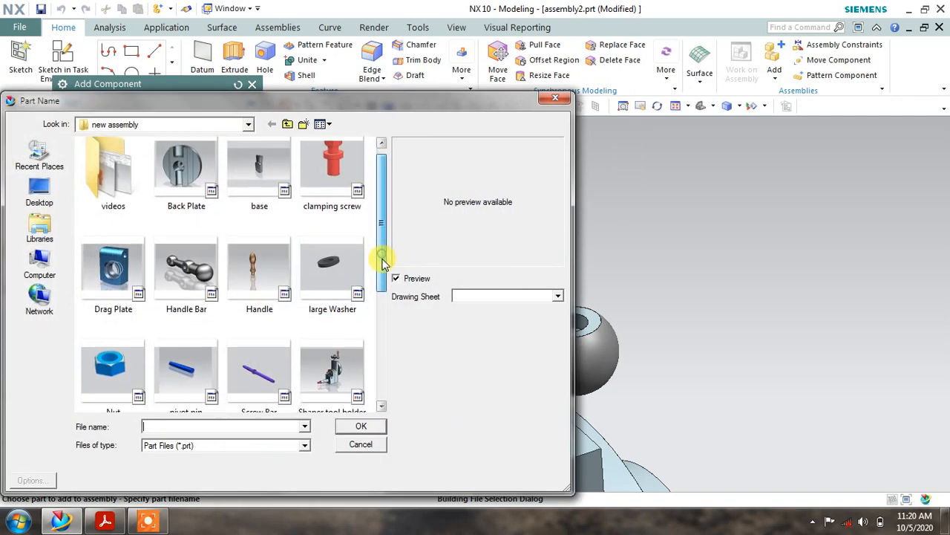
scroll(382, 254, "down", 1)
left_click(111, 345)
left_click(361, 425)
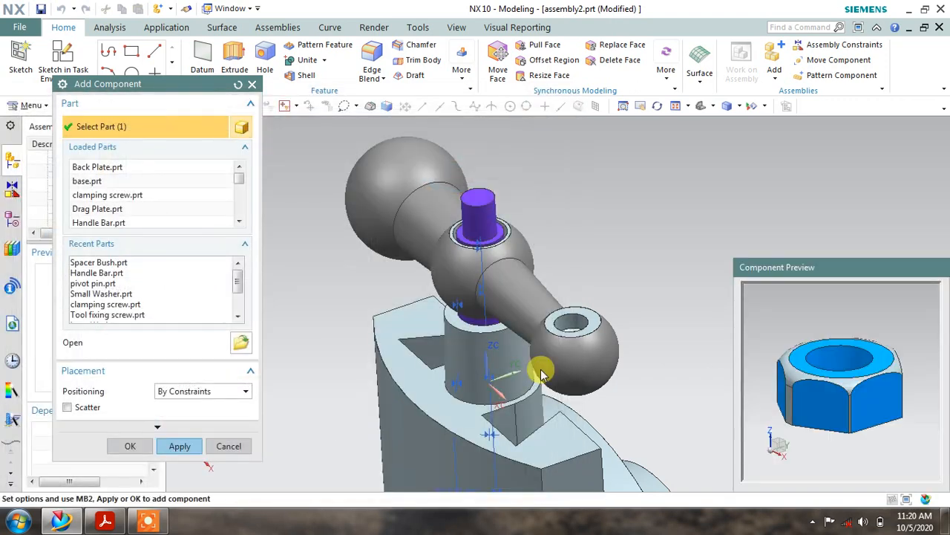
left_click_drag(793, 362, 787, 355)
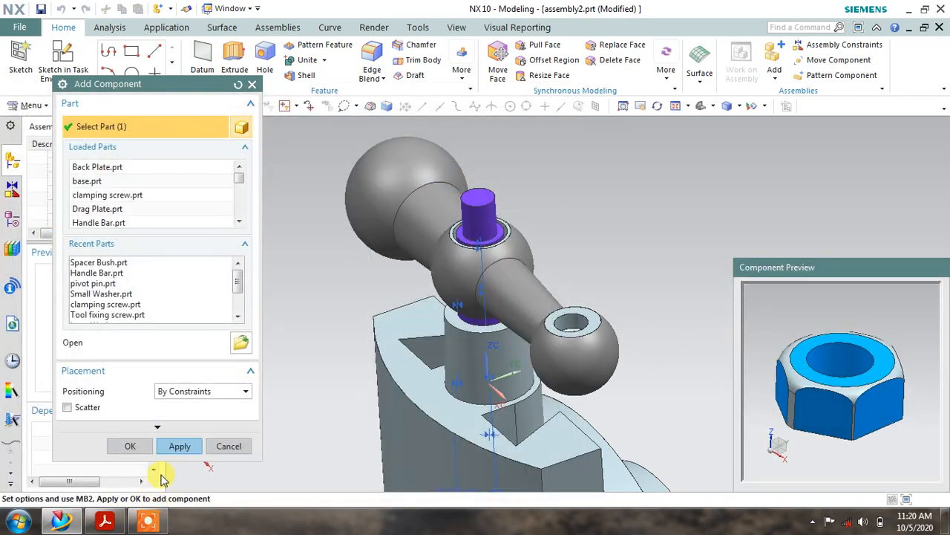
left_click(178, 446)
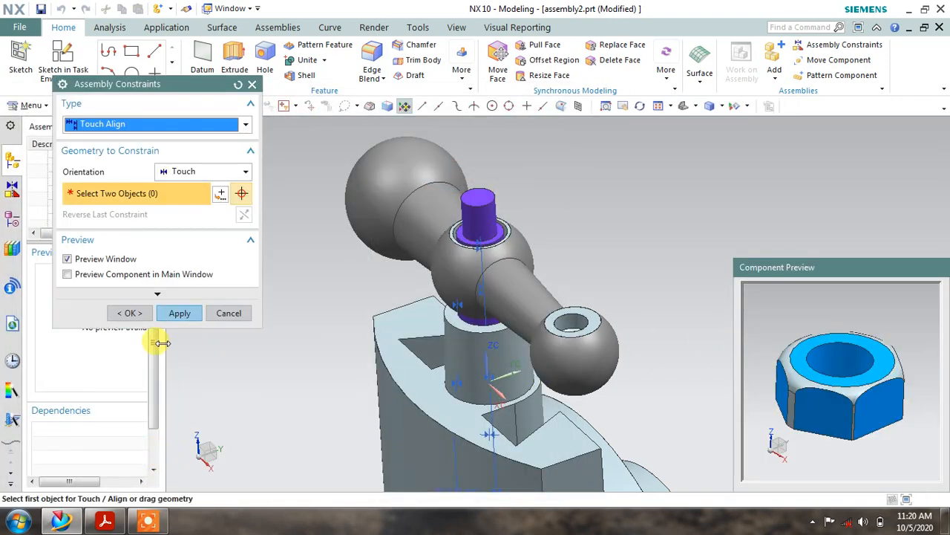
left_click(142, 317)
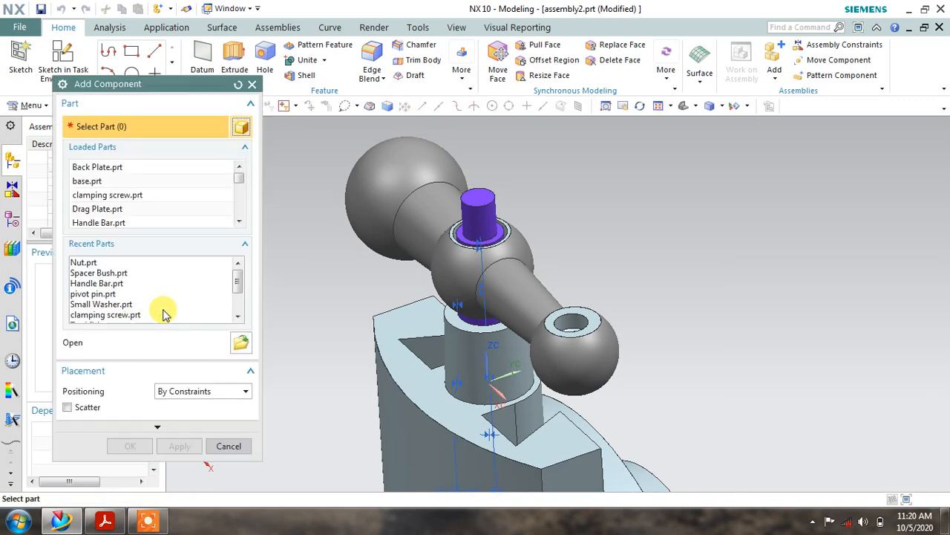
left_click(235, 446)
scroll(408, 328, "down", 8)
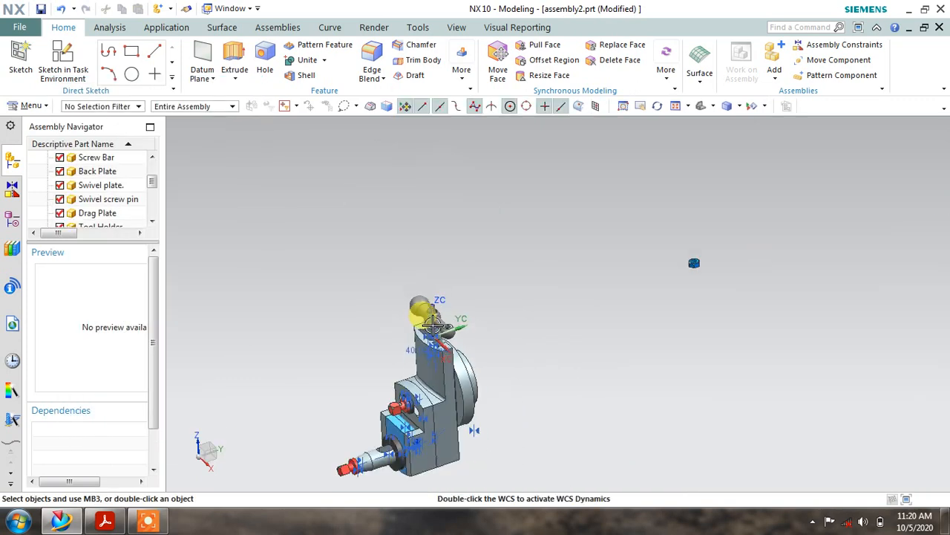
scroll(632, 276, "up", 3)
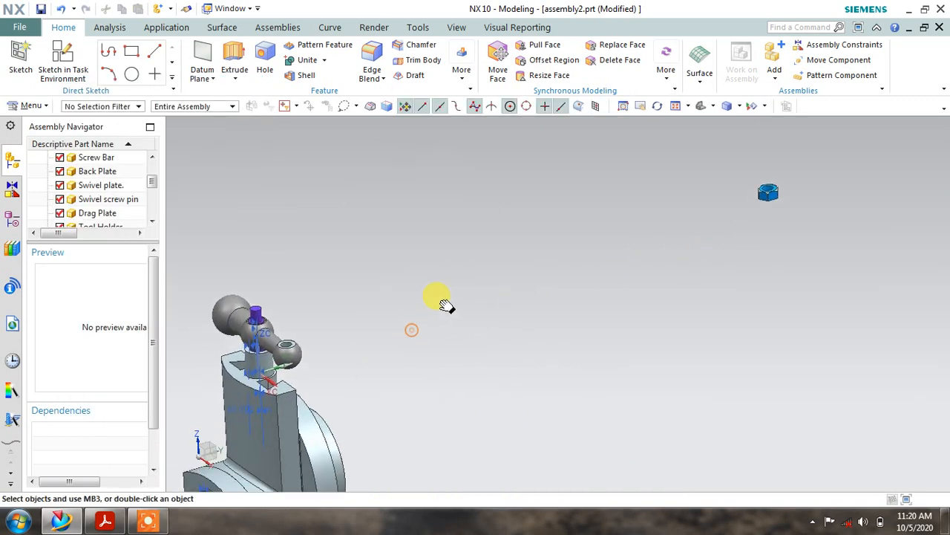
scroll(772, 178, "up", 4)
scroll(775, 182, "up", 2)
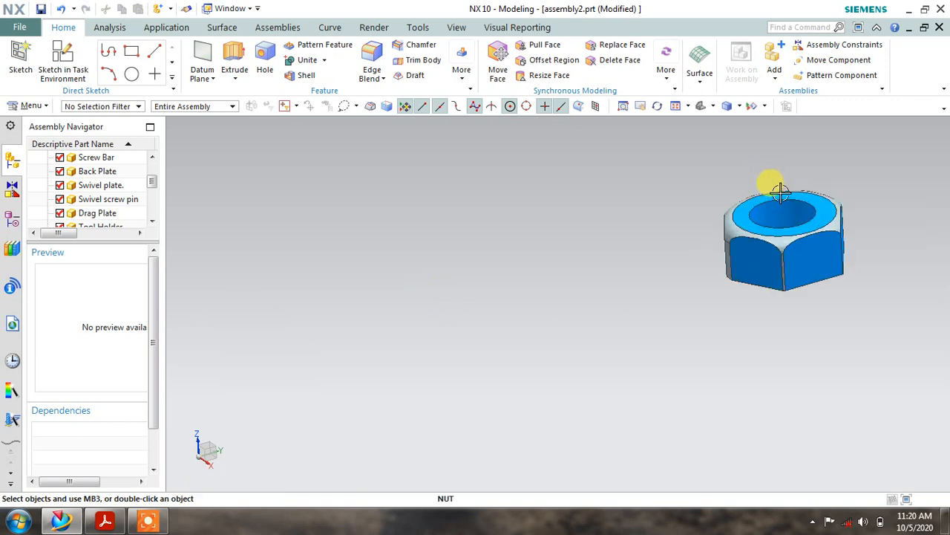
double_click(778, 202)
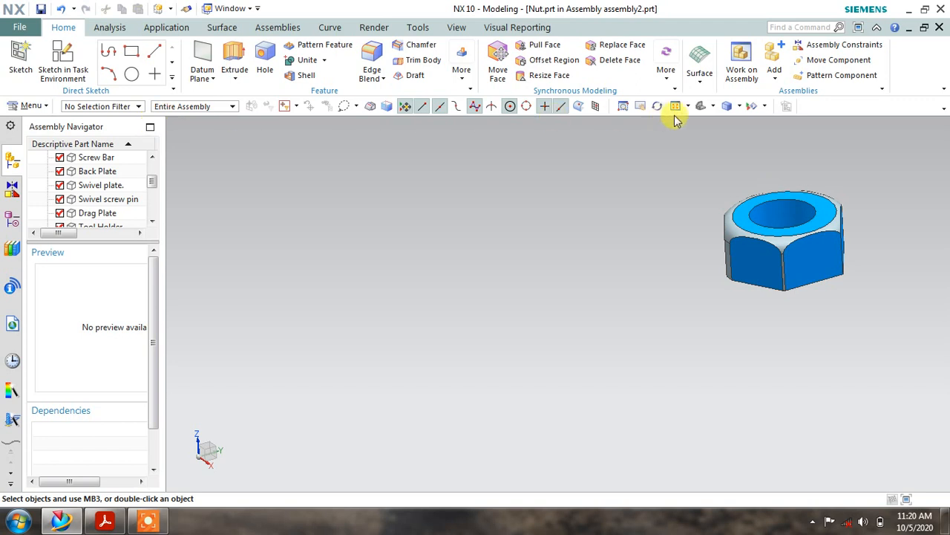
left_click(44, 107)
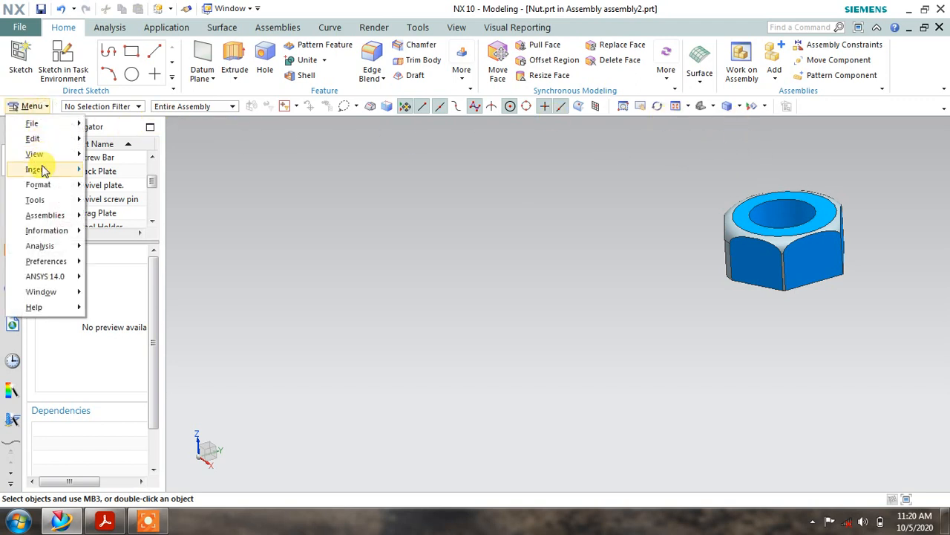
mouse_move(36, 169)
mouse_move(132, 210)
mouse_move(134, 233)
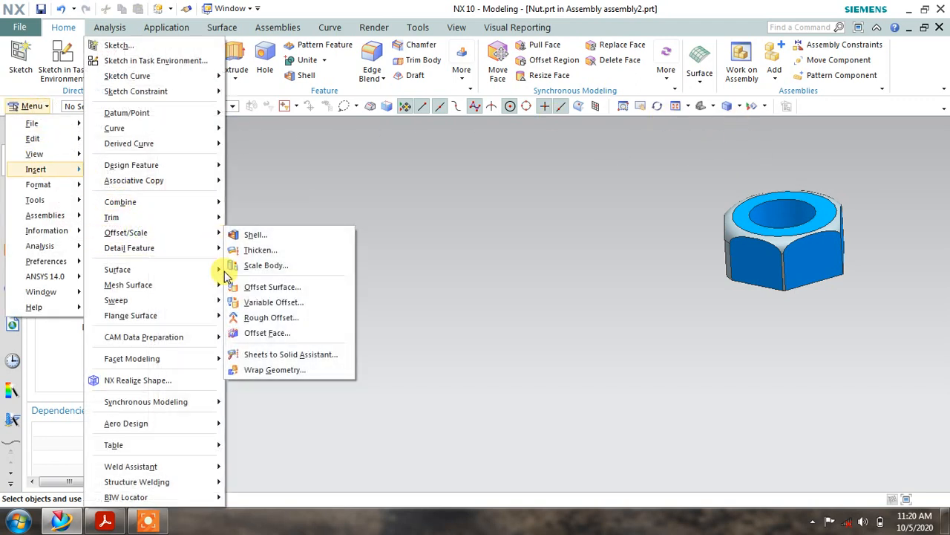
left_click(668, 271)
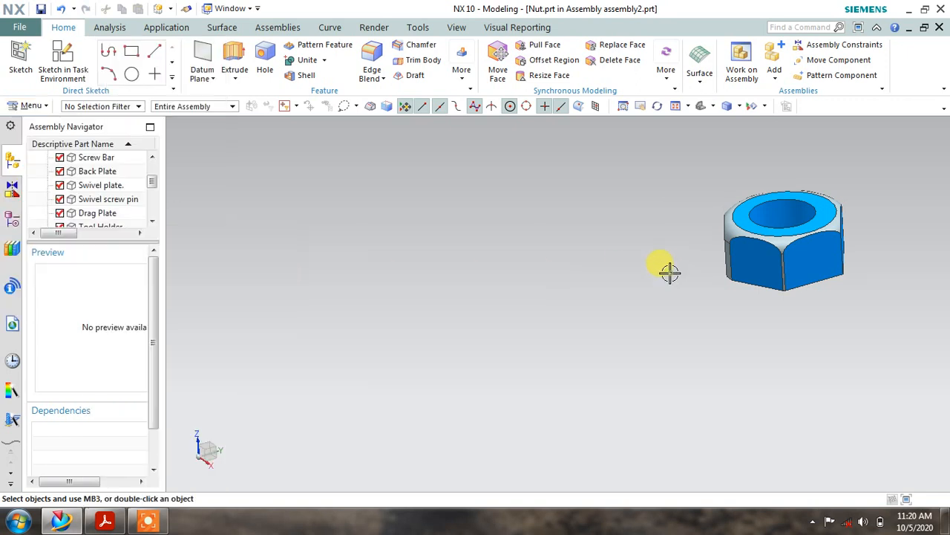
scroll(657, 271, "down", 3)
scroll(397, 246, "down", 4)
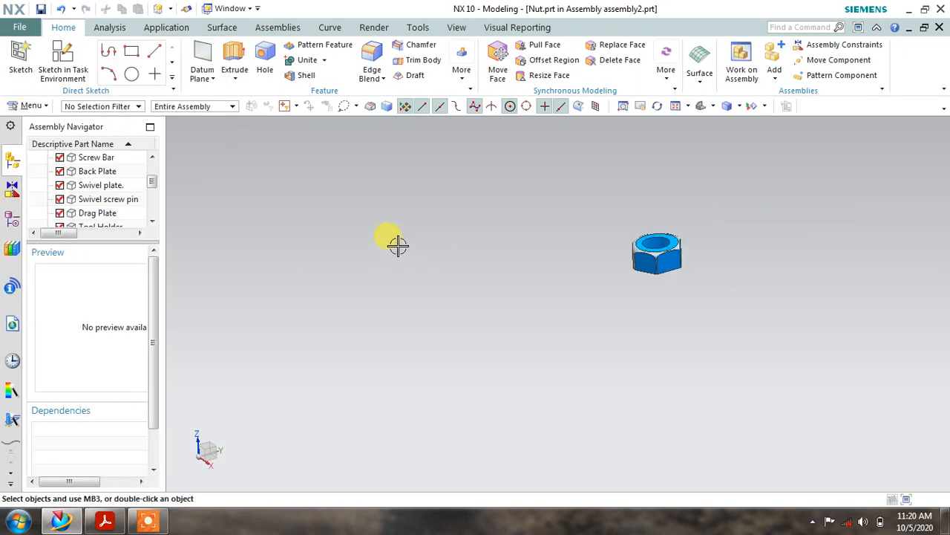
left_click(740, 69)
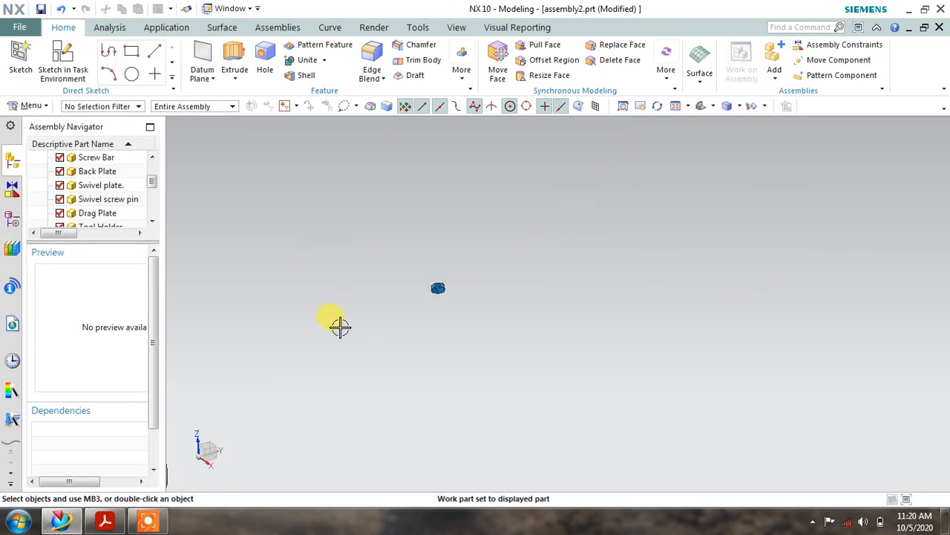
Move the nut along the Y axis to about Y -149.77, bringing it beside the handle bar
scroll(340, 327, "up", 6)
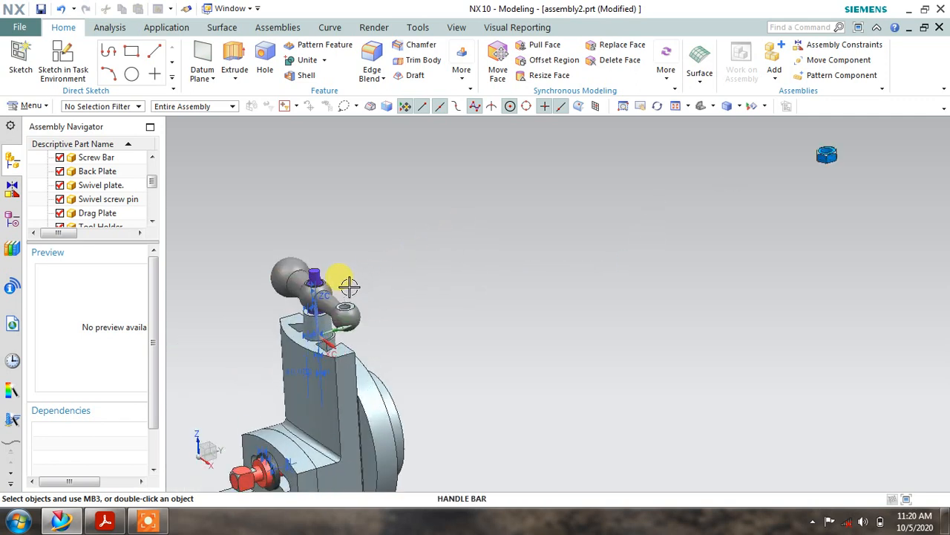
left_click(817, 59)
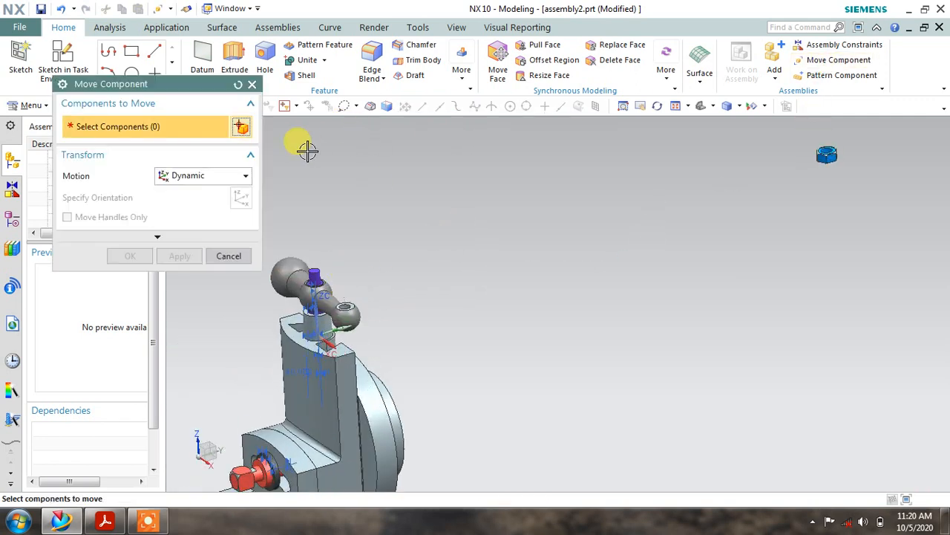
left_click(824, 154)
left_click(202, 199)
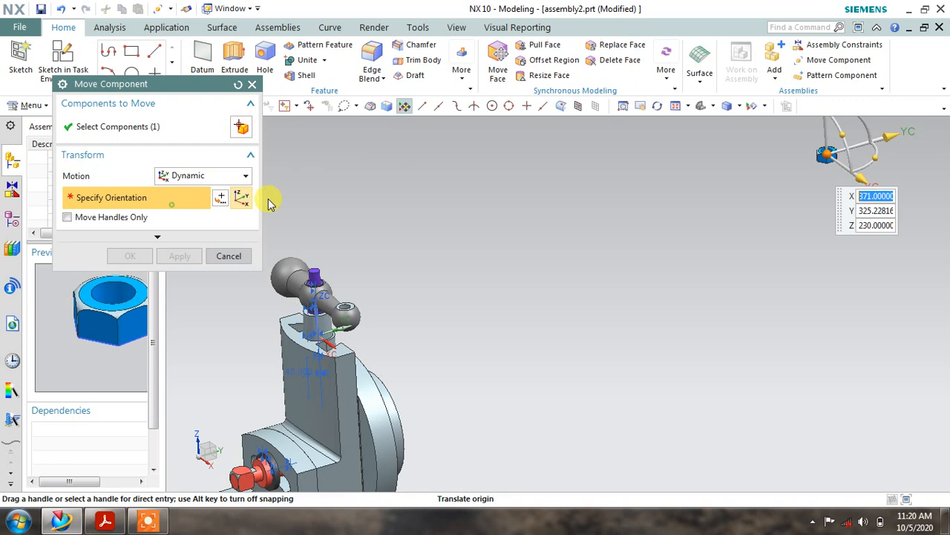
left_click(854, 146)
left_click_drag(888, 136, 404, 262)
middle_click_drag(405, 262, 498, 250, "shift")
scroll(505, 352, "up", 2)
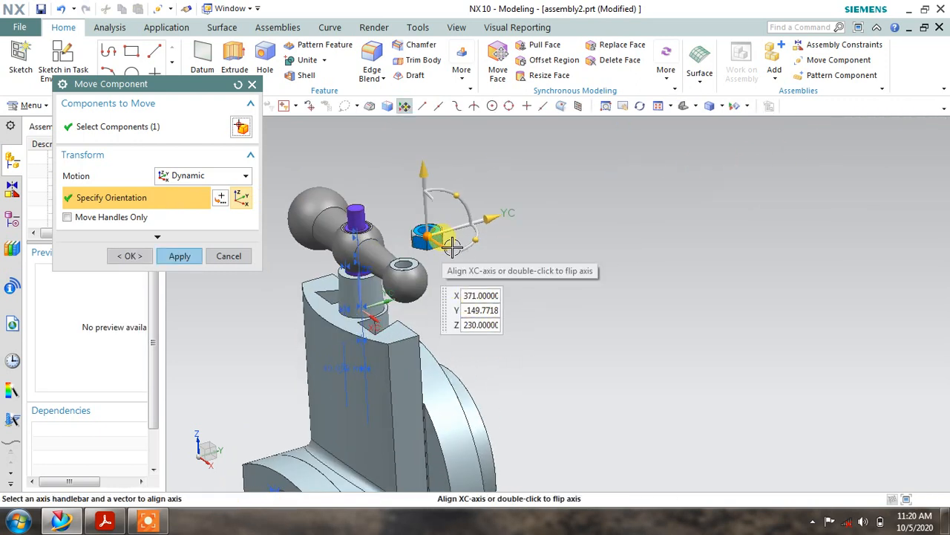
left_click(178, 255)
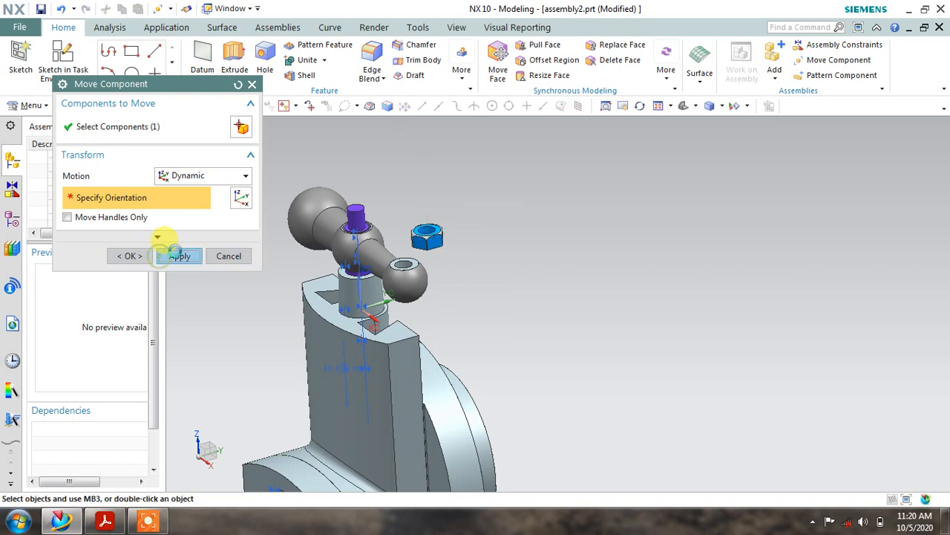
left_click(228, 256)
Align the nut's hole with the screw bar's axis using a Touch Align constraint with Infer Center/Axis orientation
left_click(844, 44)
scroll(409, 191, "up", 3)
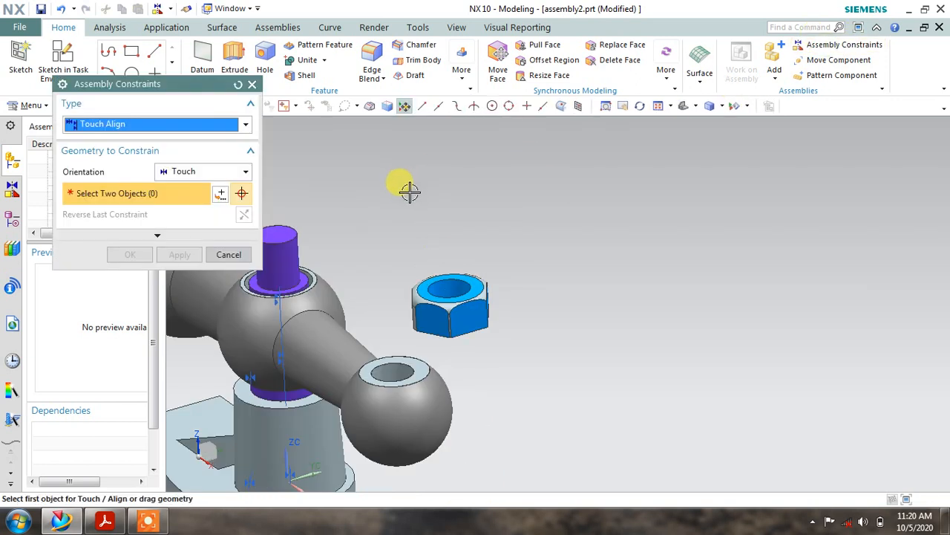
middle_click_drag(383, 217, 539, 182, "shift")
left_click(200, 173)
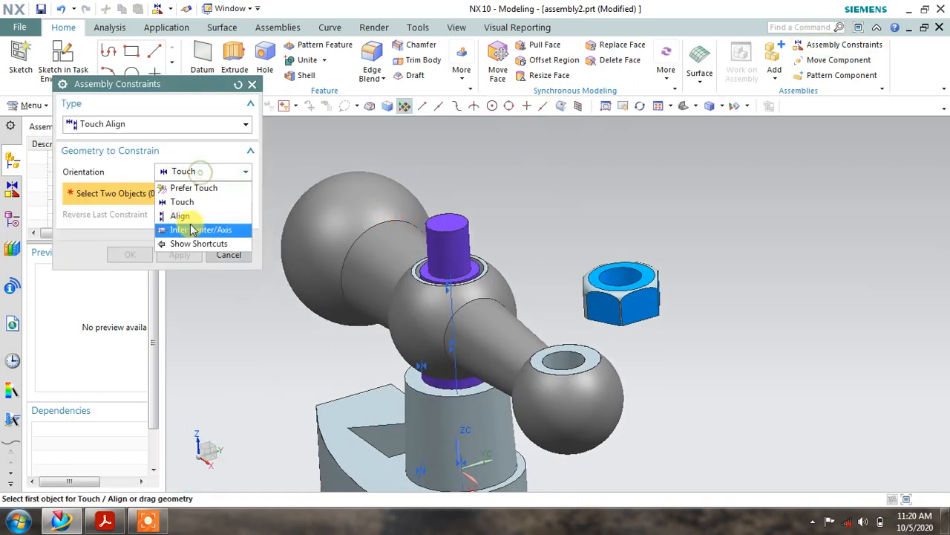
left_click(191, 231)
scroll(583, 242, "up", 3)
left_click(639, 300)
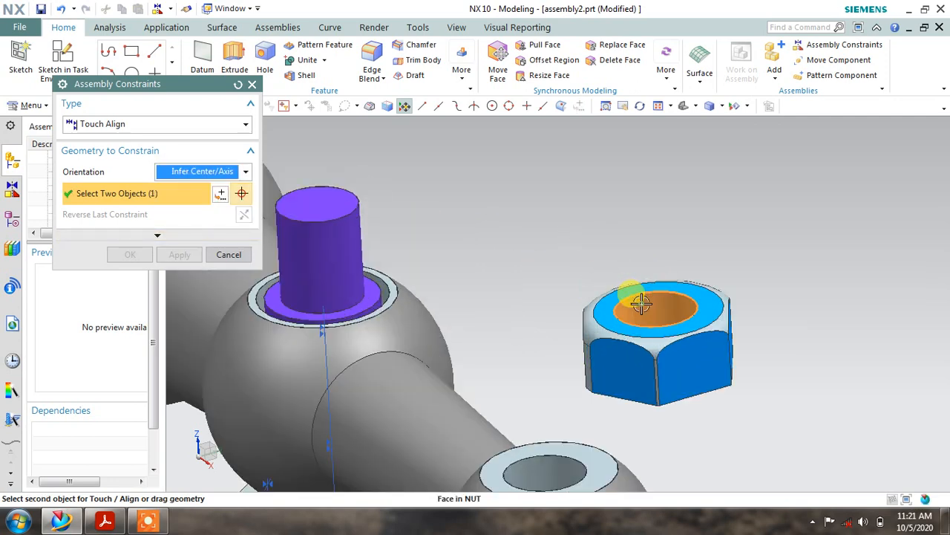
scroll(634, 294, "down", 1)
left_click(392, 229)
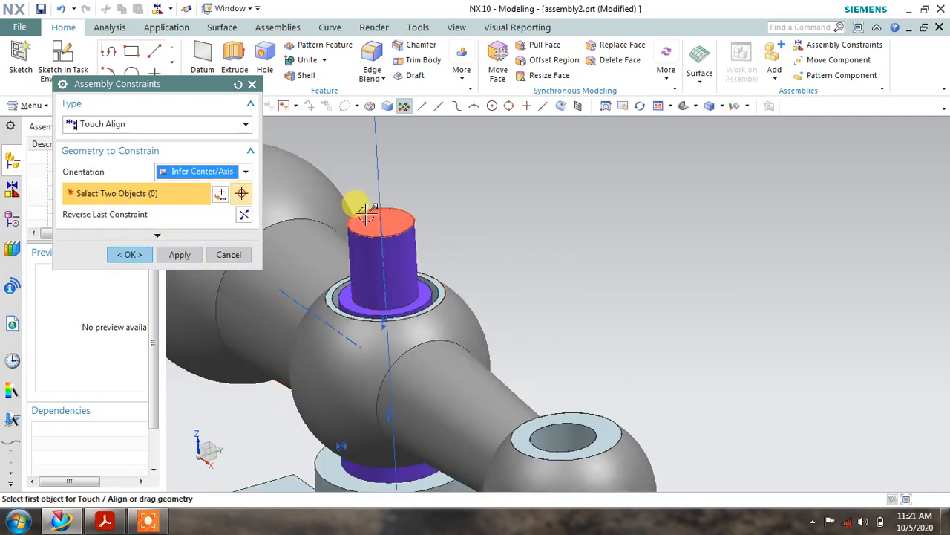
Add a Touch constraint between the screw bar's upper collar face and the nut's bottom face
scroll(368, 217, "down", 2)
scroll(371, 215, "down", 3)
left_click(182, 171)
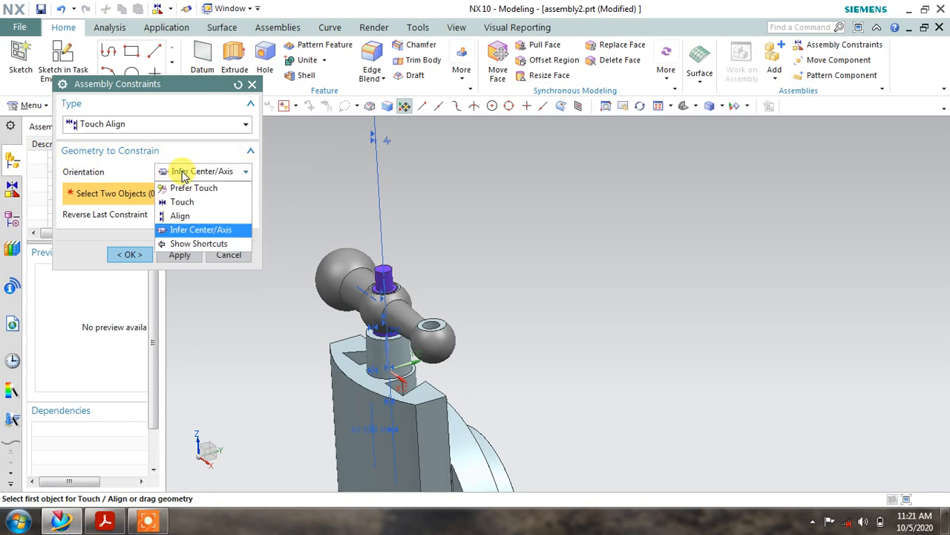
left_click(186, 203)
scroll(364, 270, "up", 6)
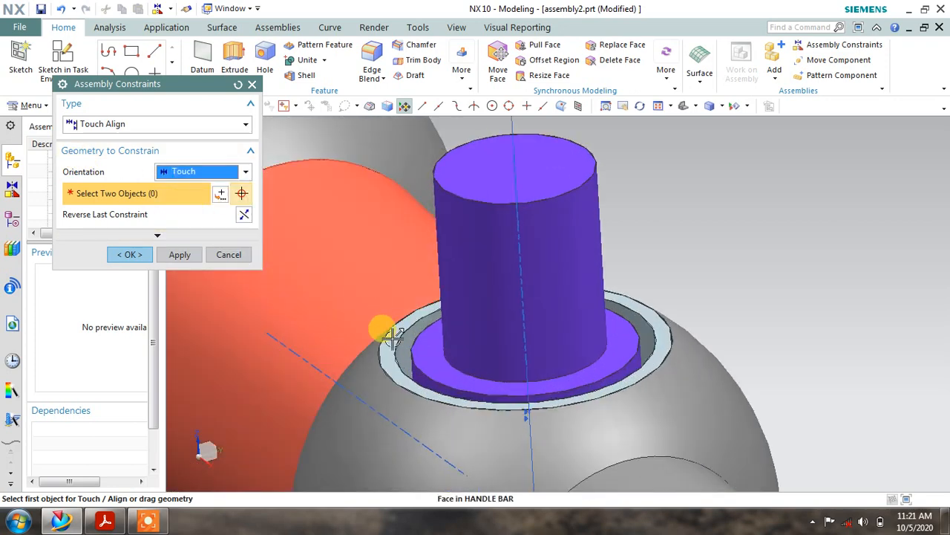
left_click(424, 349)
scroll(416, 316, "down", 6)
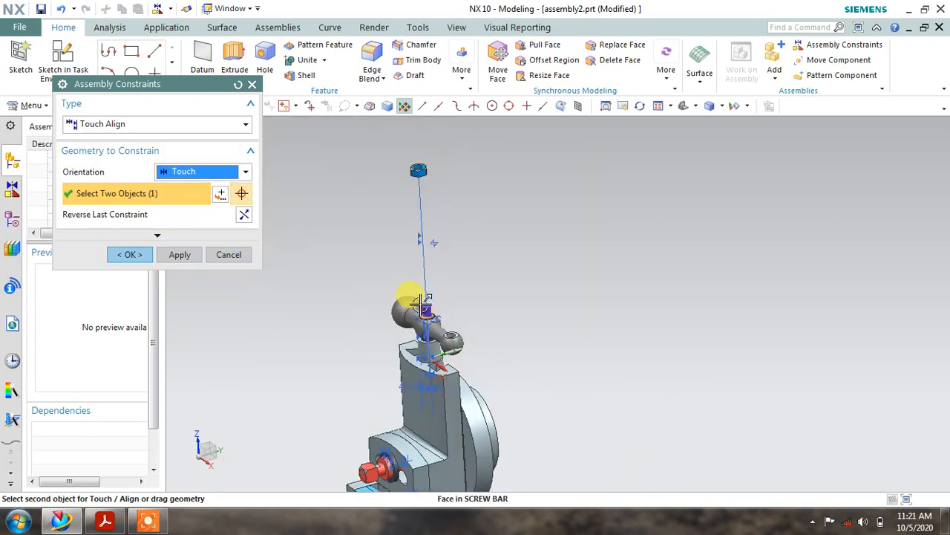
scroll(417, 223, "up", 6)
middle_click_drag(397, 183, 410, 154)
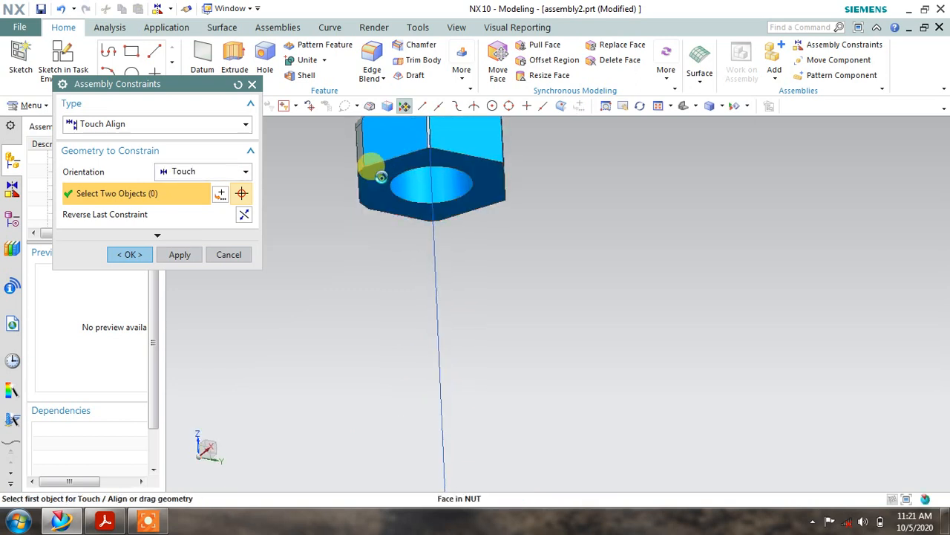
left_click(375, 168)
scroll(267, 235, "down", 4)
left_click(192, 257)
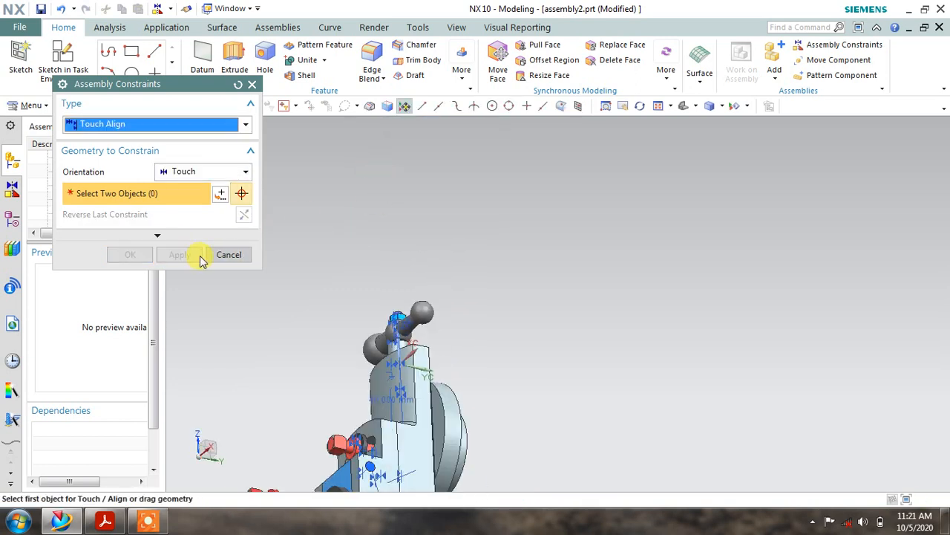
left_click(217, 254)
Add the Handle part from the new assembly folder as a component using By Constraints positioning
scroll(297, 266, "down", 3)
middle_click_drag(303, 269, 518, 232, "shift")
scroll(522, 221, "up", 3)
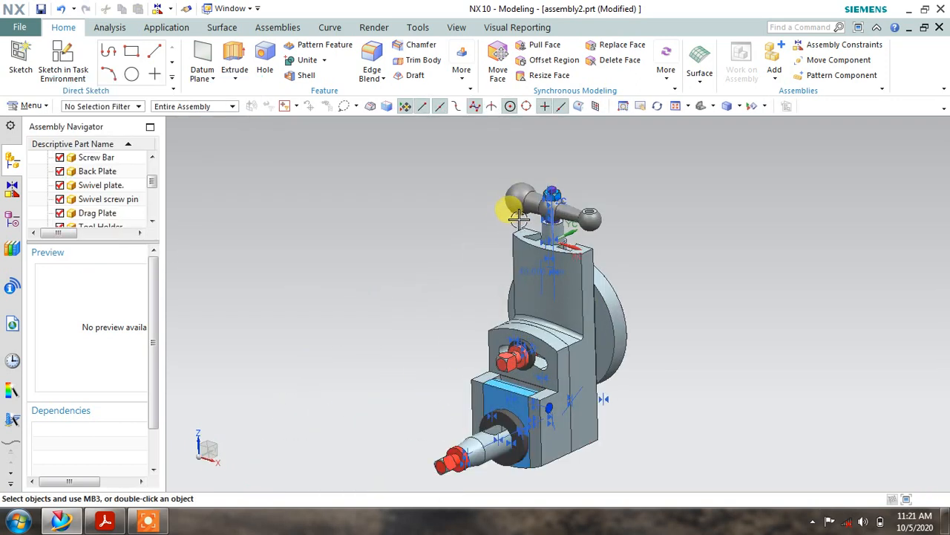
scroll(519, 219, "up", 2)
scroll(664, 192, "up", 1)
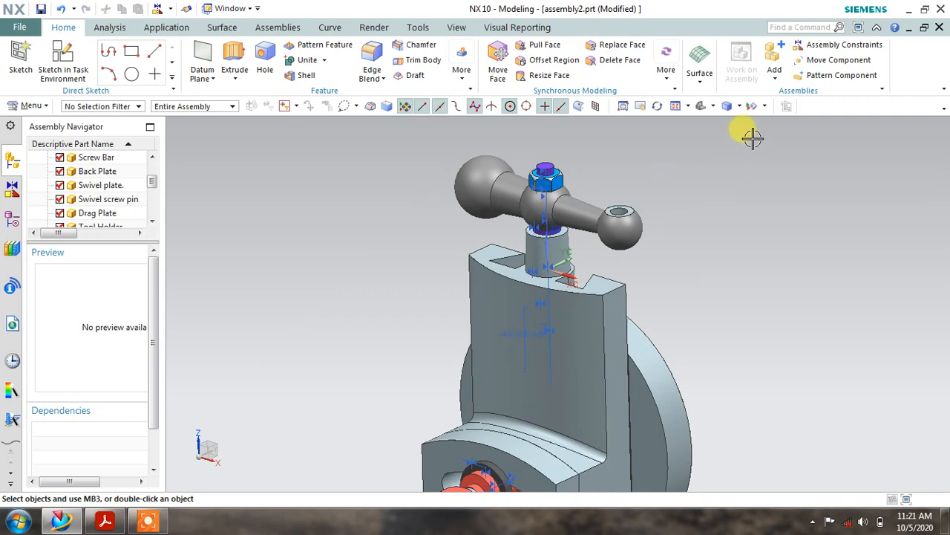
left_click(775, 59)
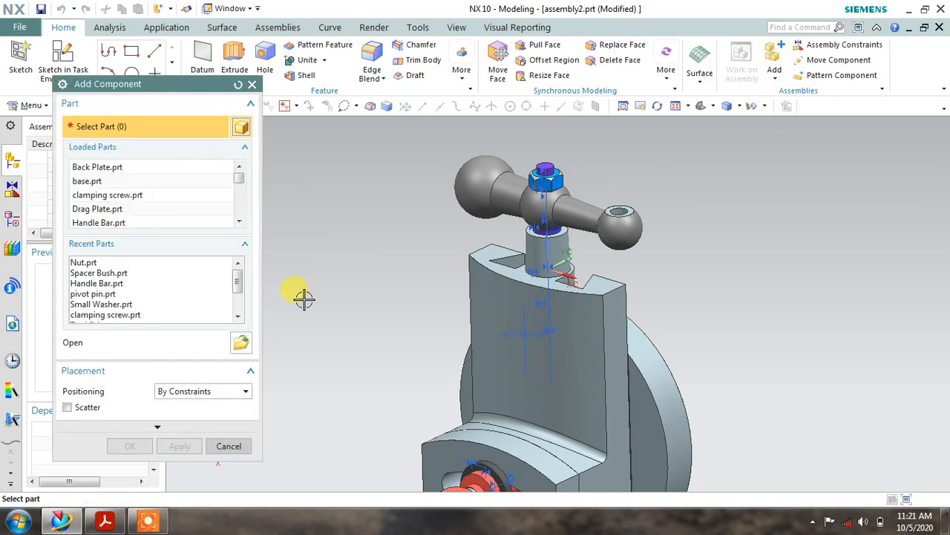
left_click(242, 342)
left_click(254, 286)
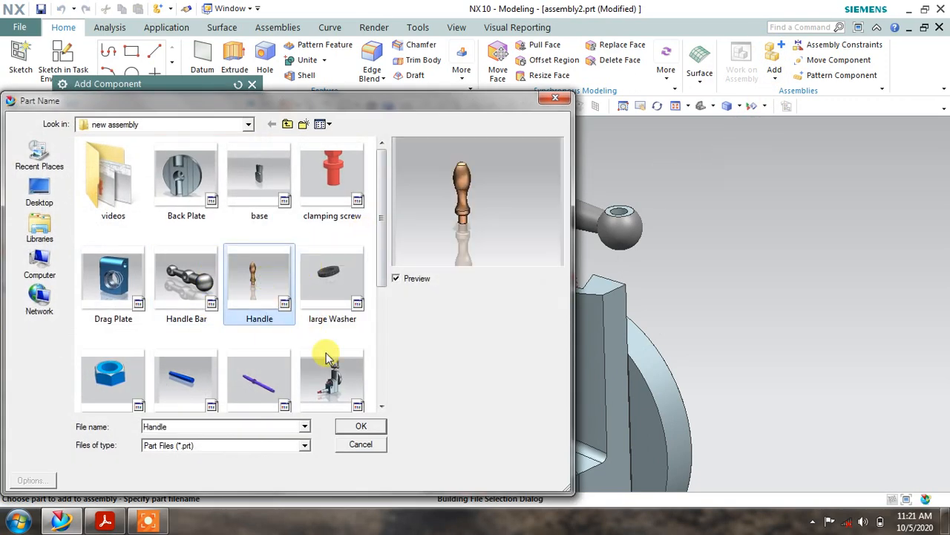
left_click(346, 424)
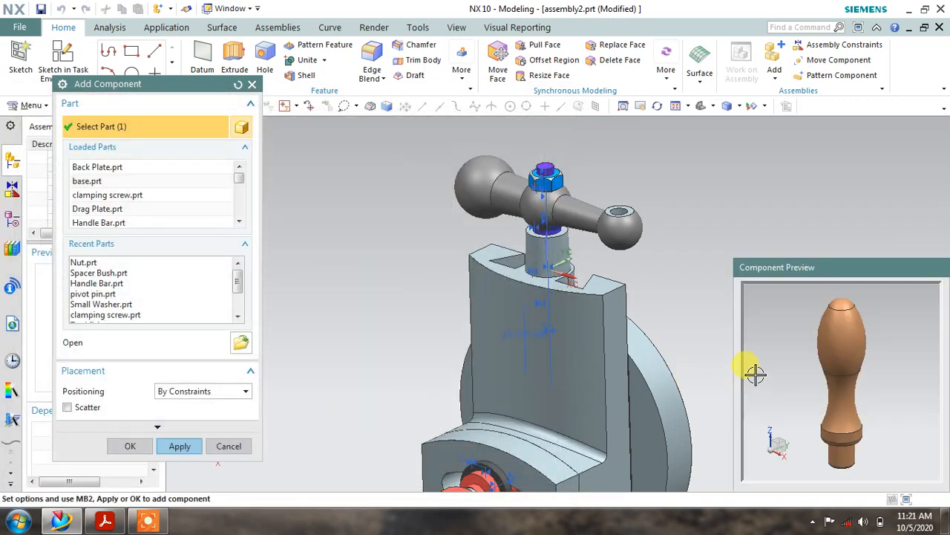
scroll(756, 375, "down", 1)
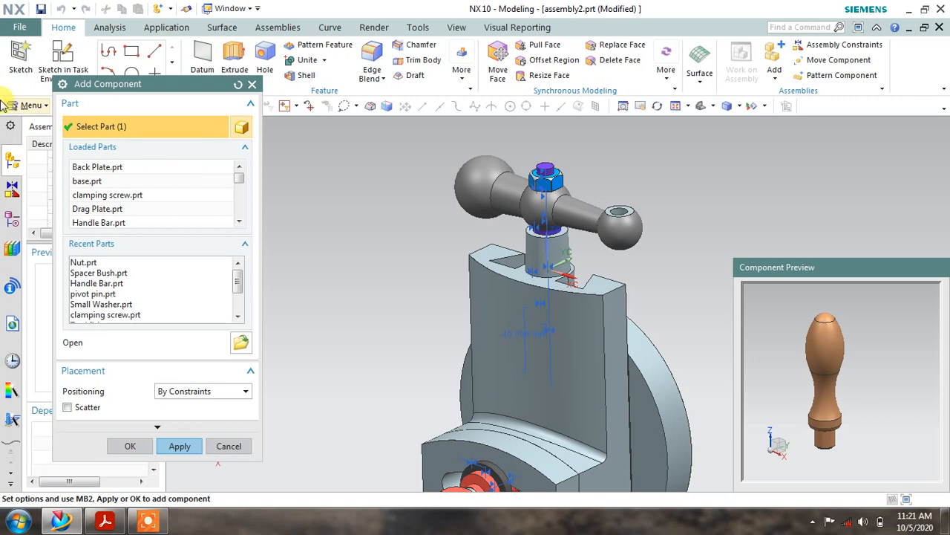
left_click(182, 446)
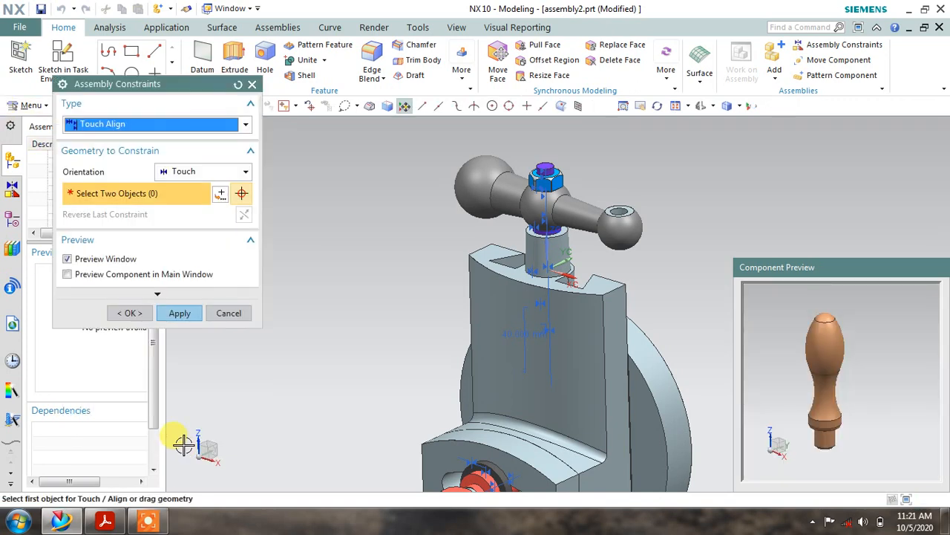
Try to align the handle's shank with the hole at the handle bar's end using Touch Align with Align orientation
left_click(204, 172)
left_click(179, 213)
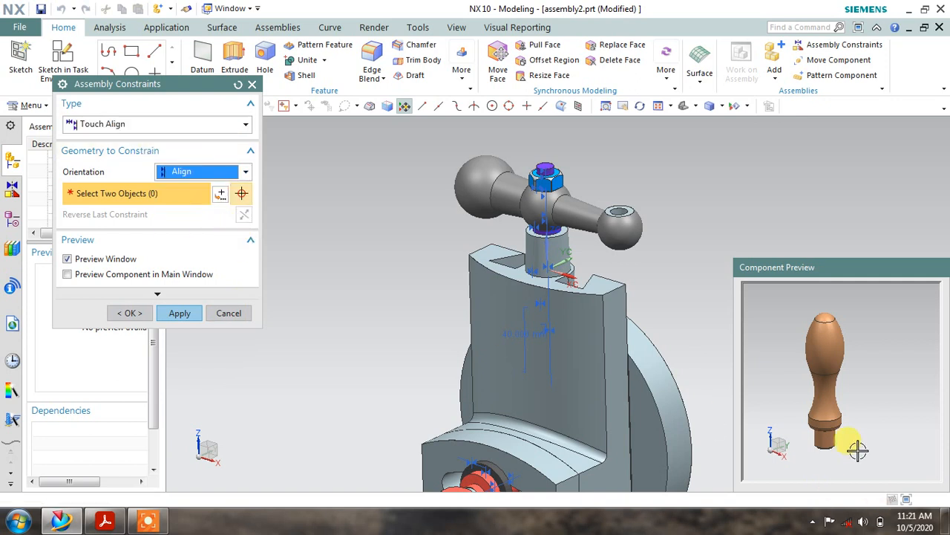
scroll(858, 449, "up", 2)
left_click(798, 424)
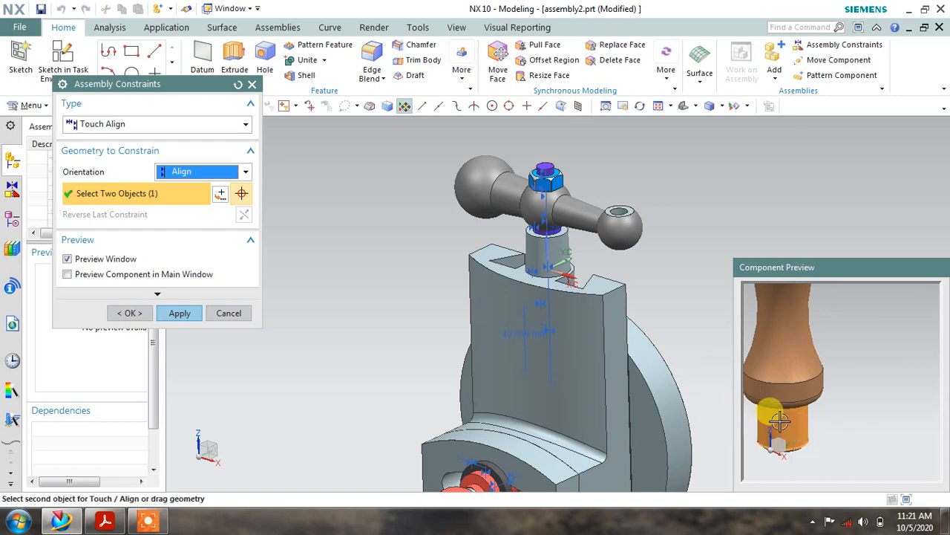
scroll(618, 187, "up", 3)
scroll(616, 233, "up", 2)
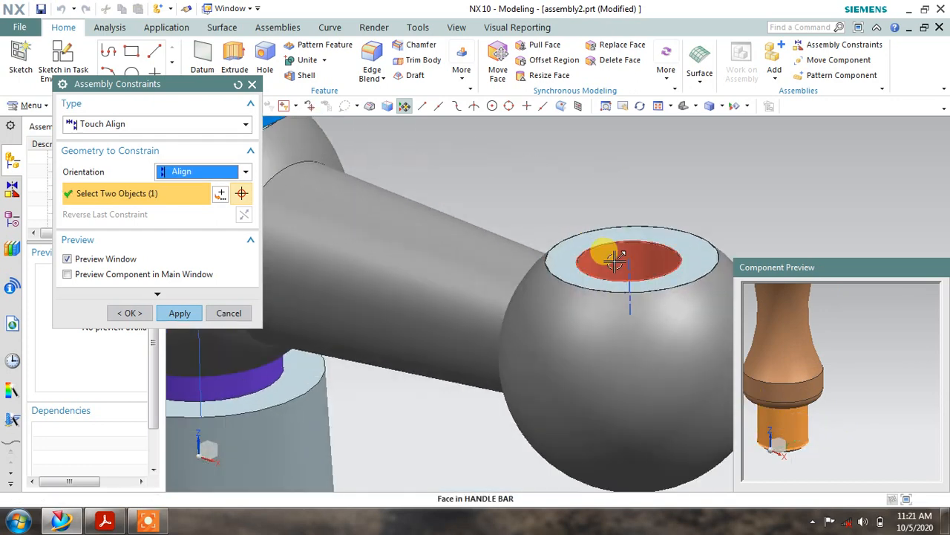
left_click(616, 251)
scroll(556, 263, "down", 2)
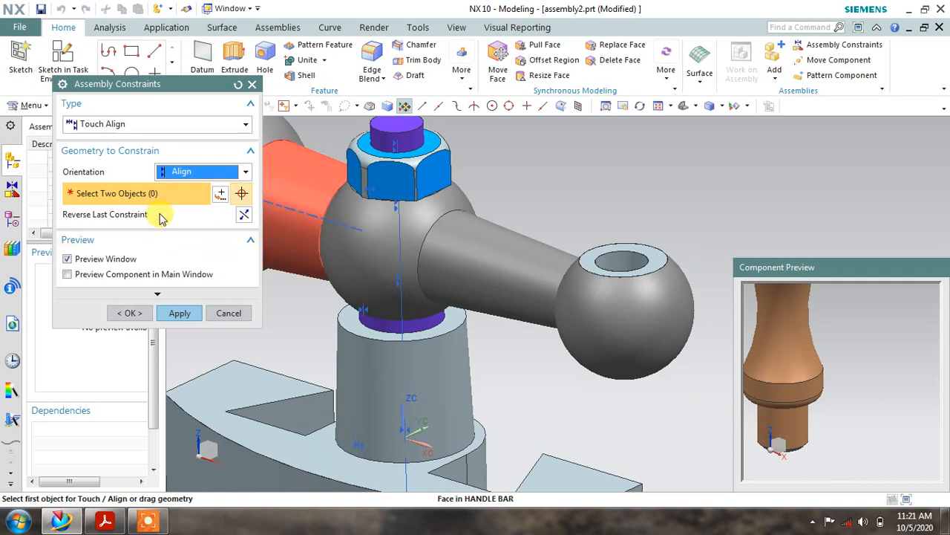
Try to add a Touch constraint between the handle and the flat face around the handle bar's end hole
left_click(182, 172)
left_click(178, 201)
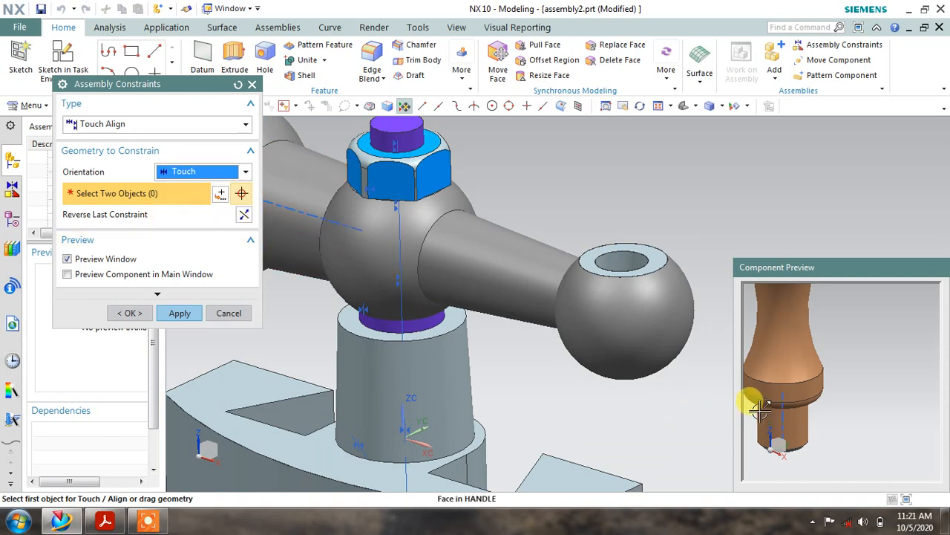
middle_click_drag(751, 398, 795, 371)
scroll(770, 396, "up", 3)
left_click(799, 379)
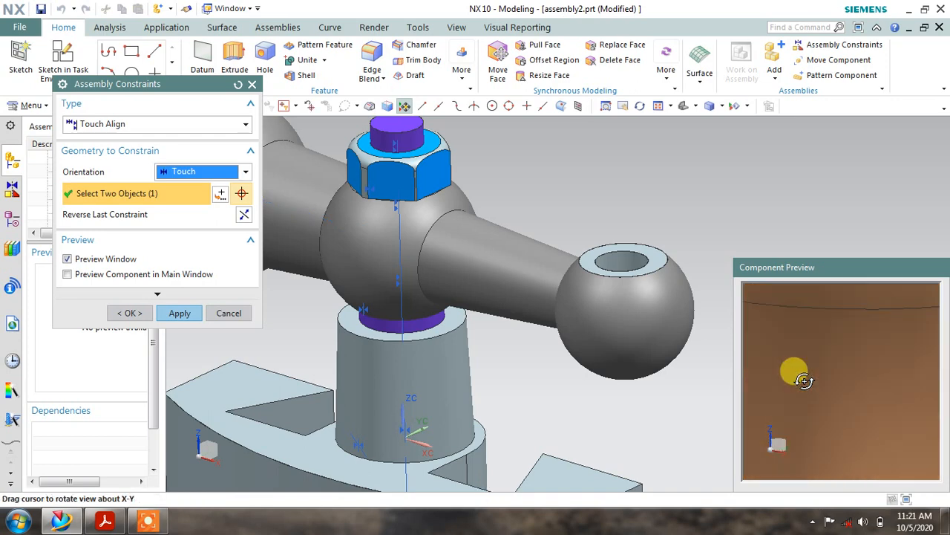
left_click(658, 257)
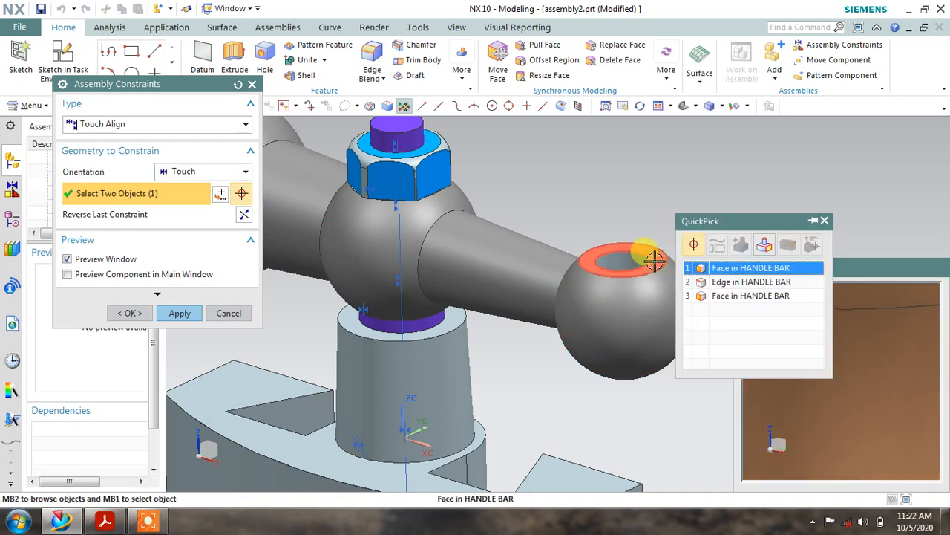
left_click(714, 268)
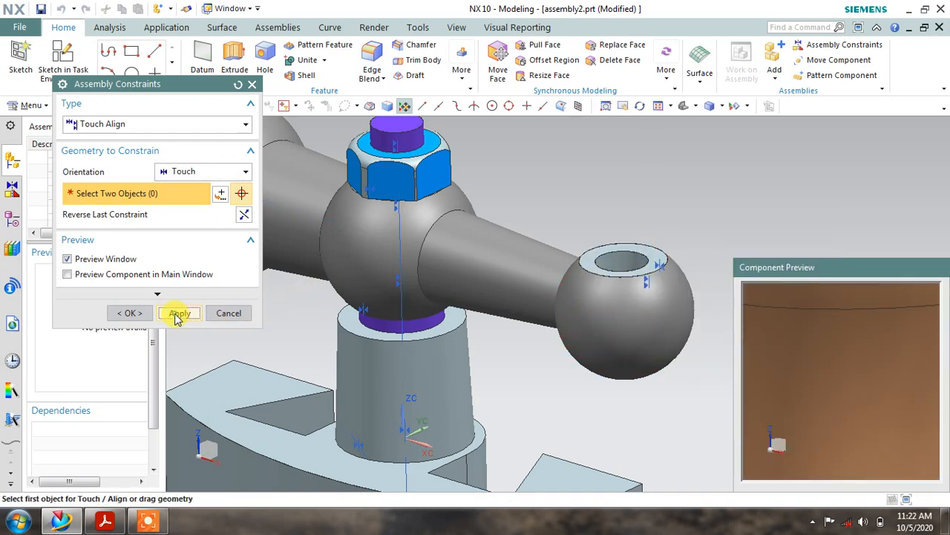
left_click(226, 313)
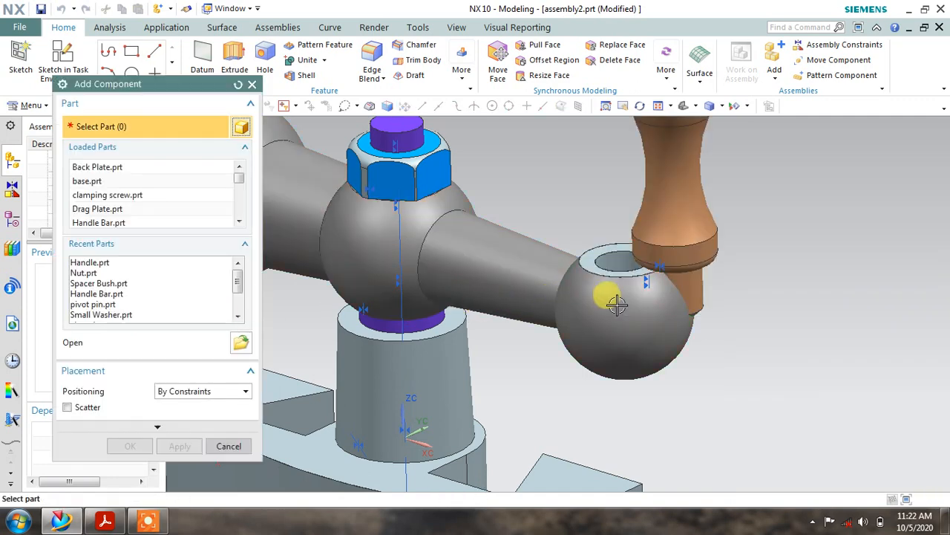
Stop adding components and undo the placement of the handle
scroll(757, 291, "down", 3)
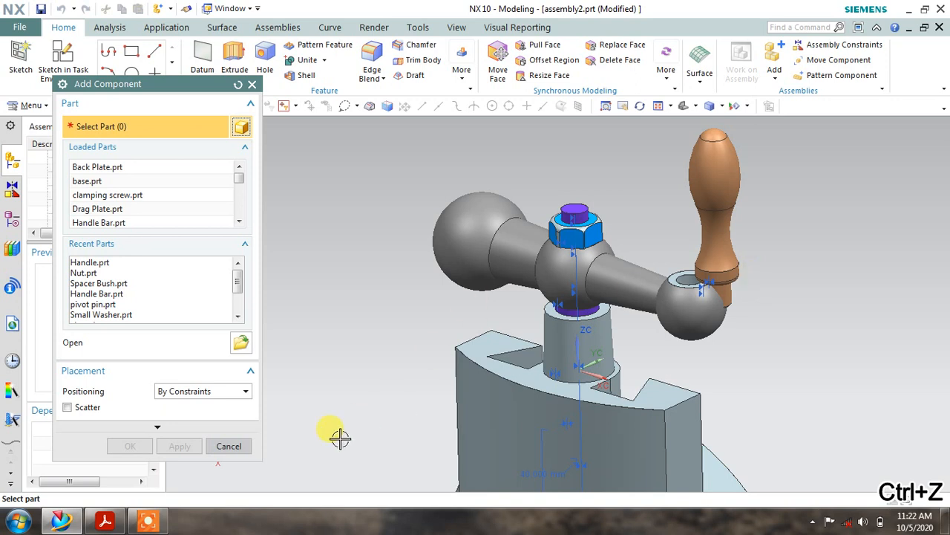
left_click(230, 445)
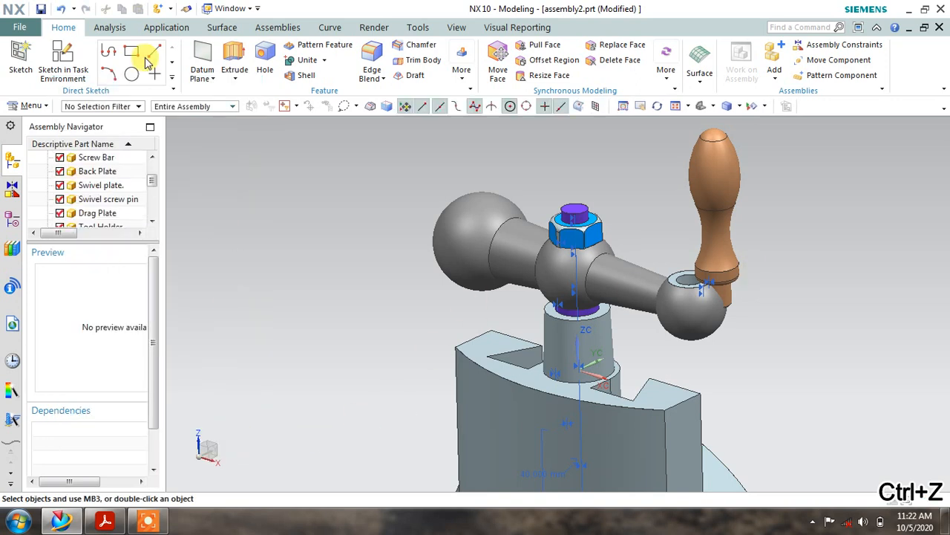
left_click(64, 10)
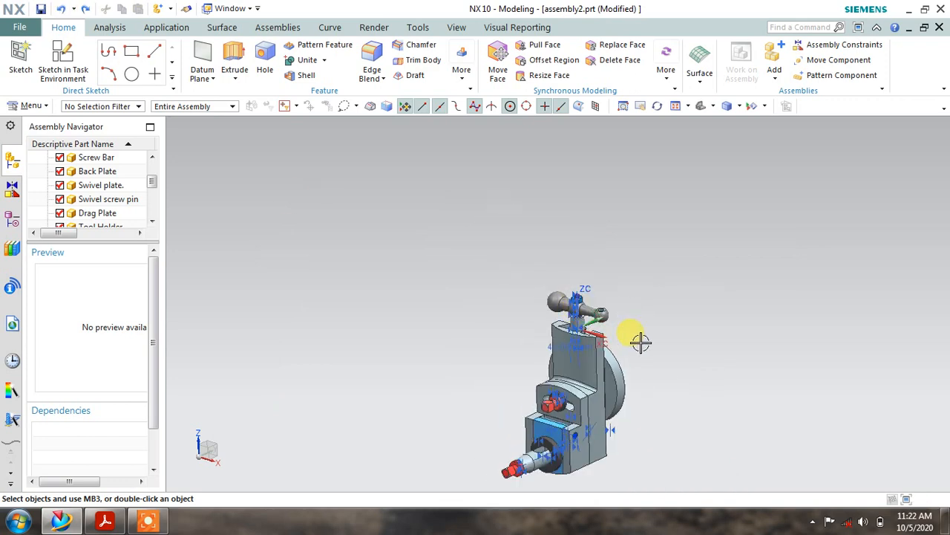
Add the Handle part from the new assembly folder again, keeping By Constraints positioning, and continue to its constraints
left_click(775, 53)
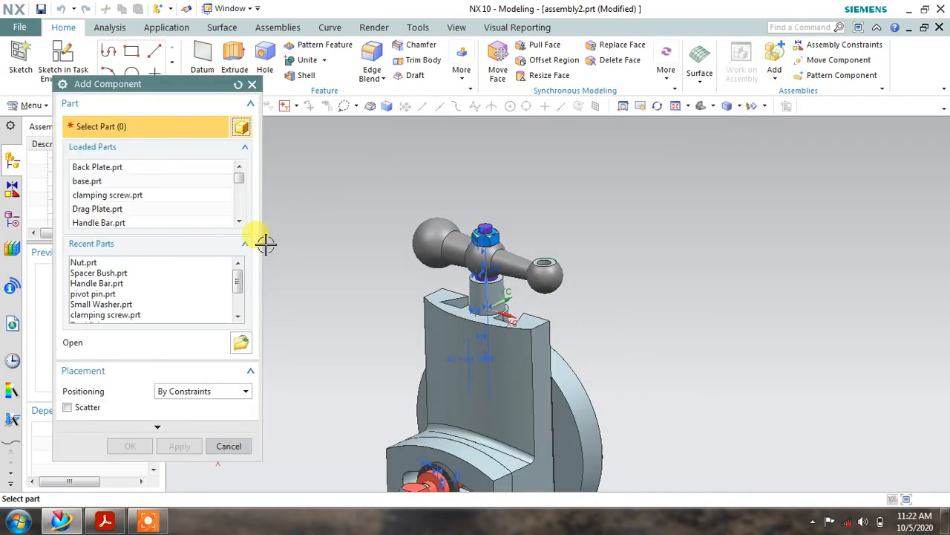
left_click(241, 345)
left_click(252, 275)
left_click(361, 428)
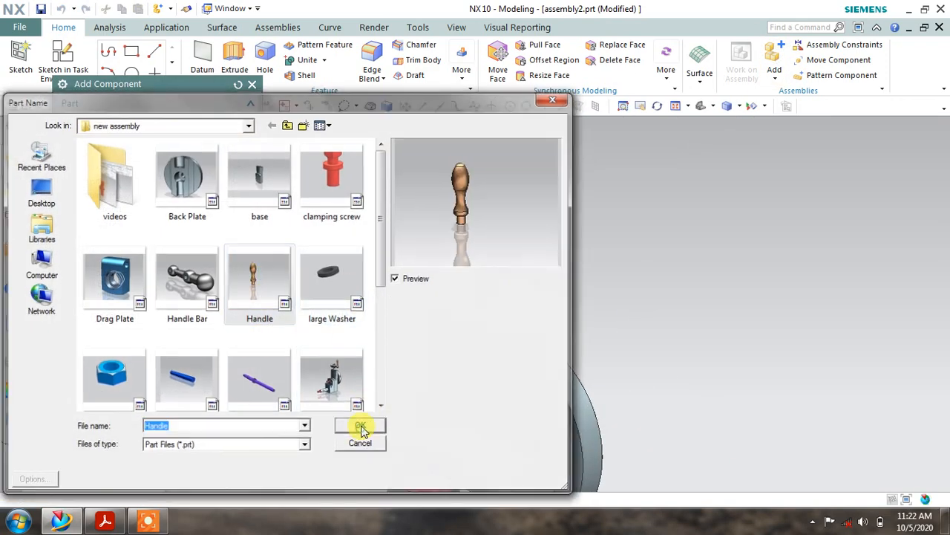
scroll(802, 371, "down", 8)
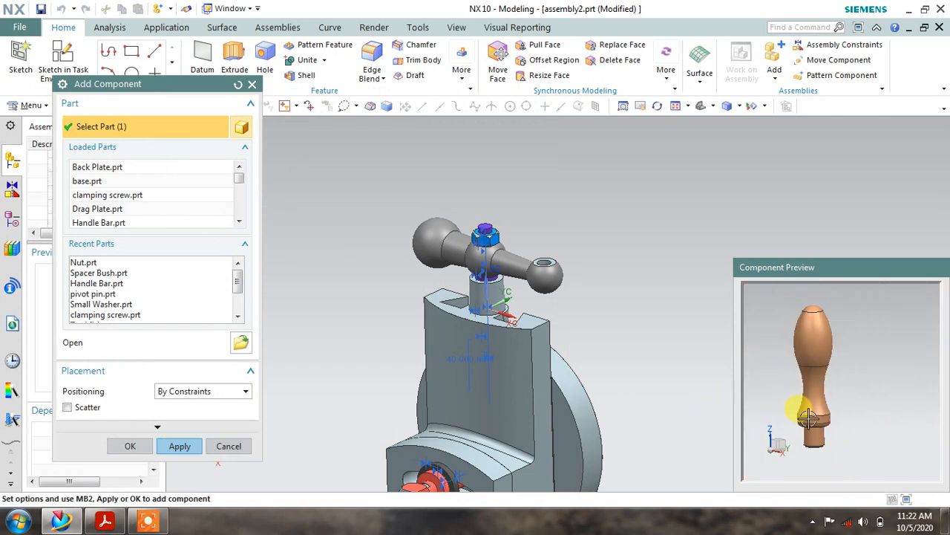
middle_click_drag(808, 418, 776, 412)
scroll(780, 413, "up", 5)
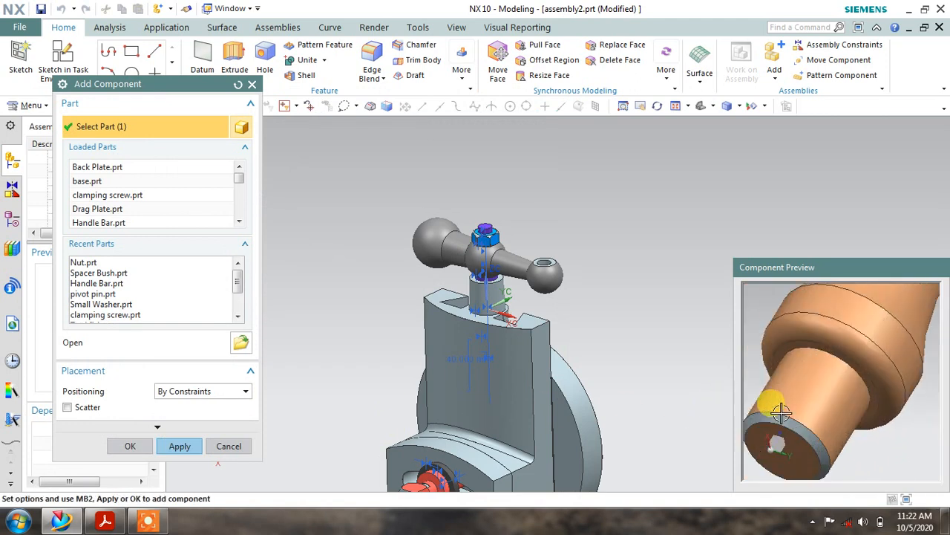
scroll(781, 413, "up", 2)
left_click(179, 446)
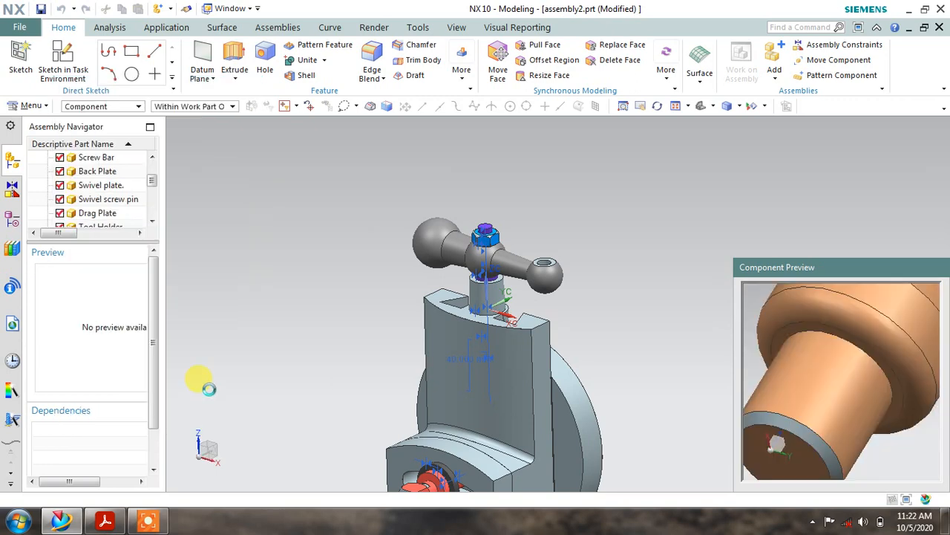
Align the handle's shank with the hole in the handle bar's end using Infer Center/Axis orientation, and finish adding components
left_click(178, 172)
left_click(190, 227)
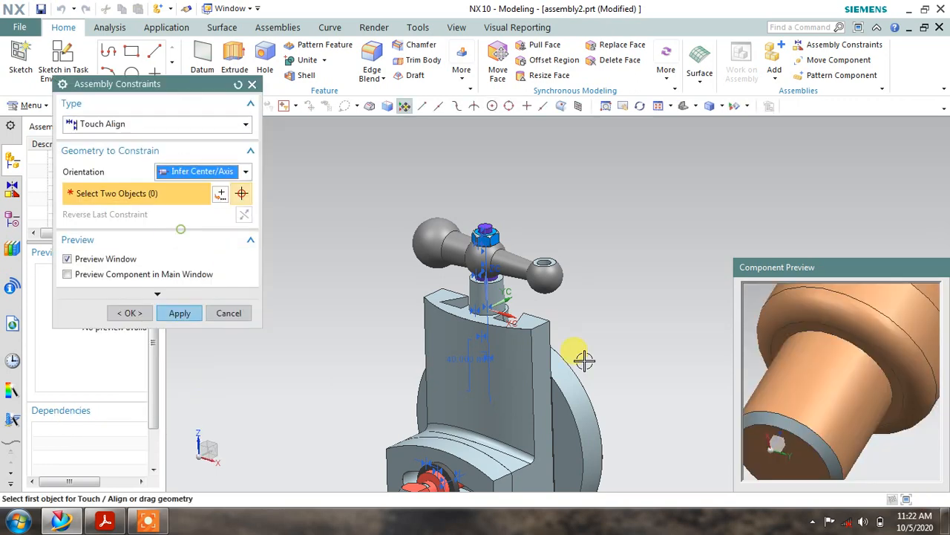
scroll(795, 397, "up", 2)
left_click(818, 353)
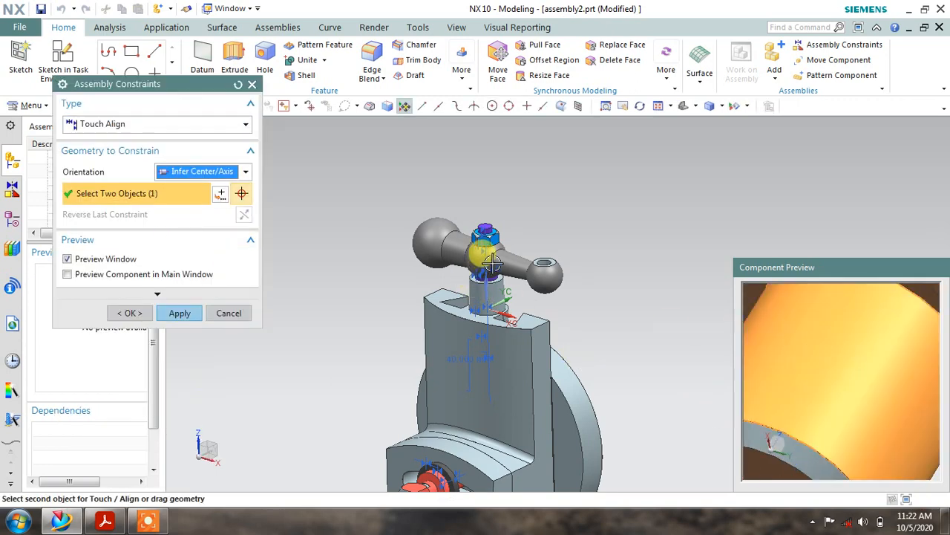
middle_click_drag(536, 276, 518, 299)
scroll(552, 257, "up", 8)
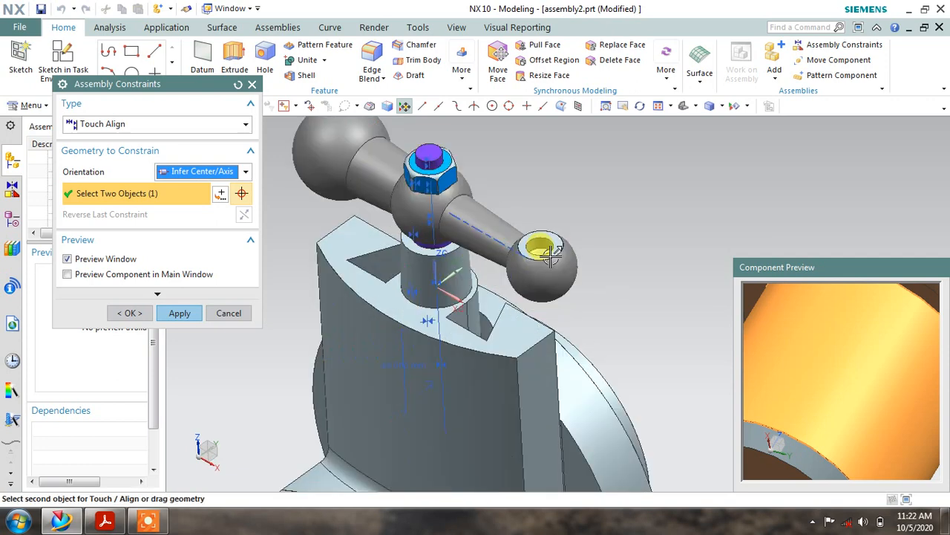
scroll(522, 232, "up", 4)
left_click(506, 216)
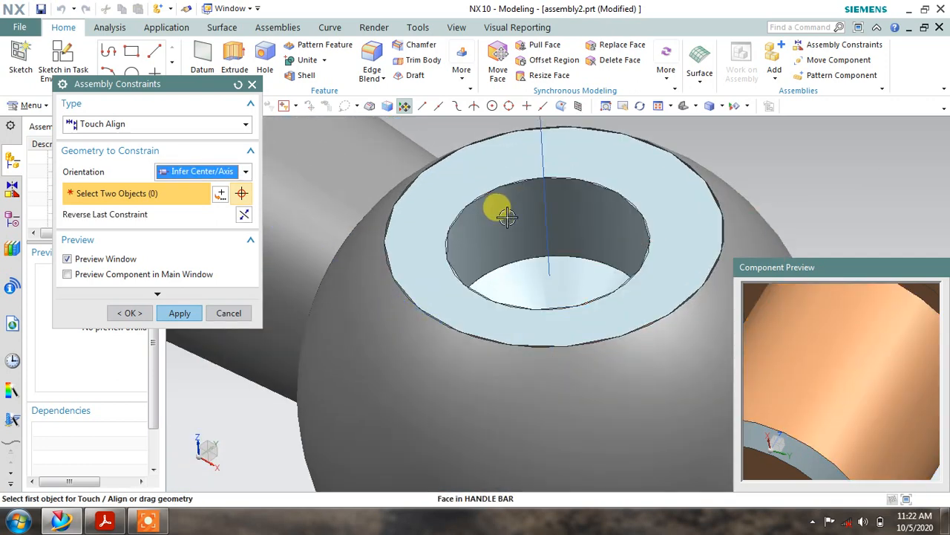
left_click(175, 315)
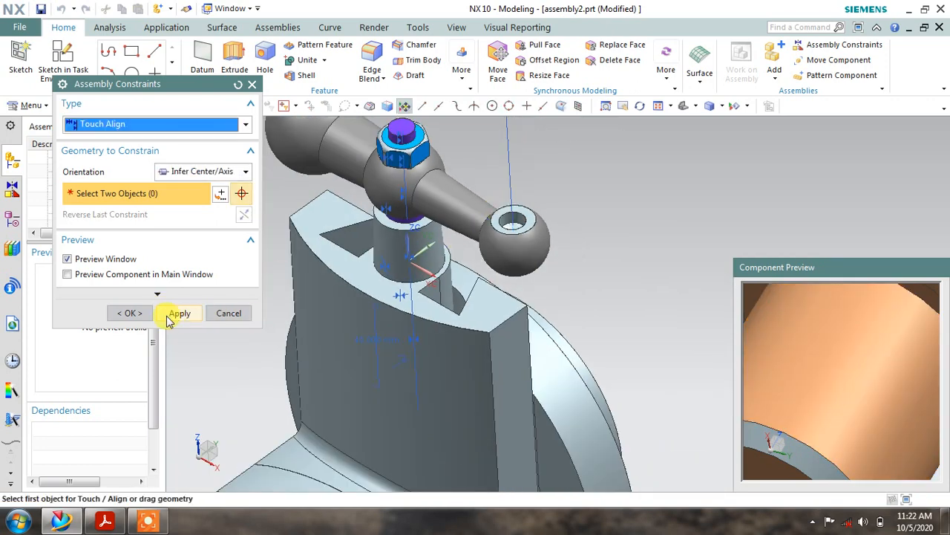
left_click(127, 312)
scroll(483, 274, "up", 5)
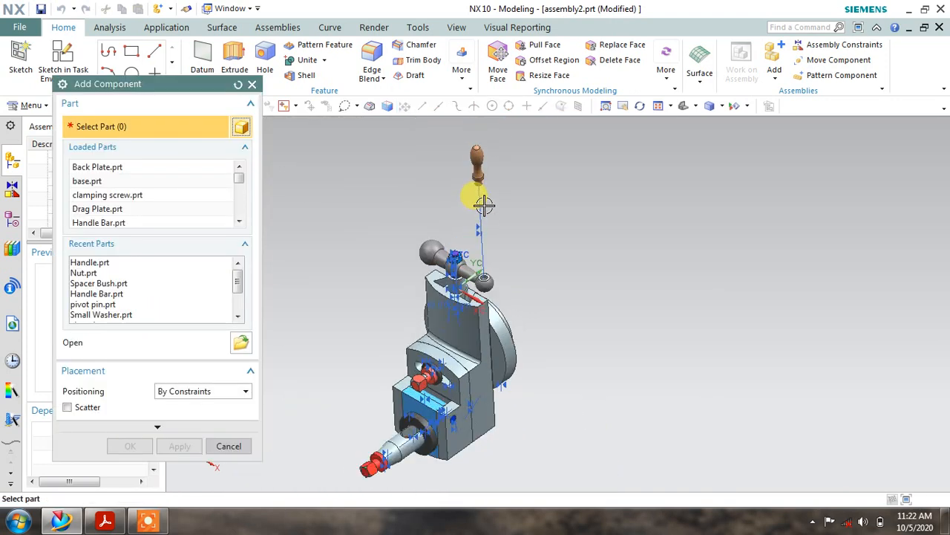
scroll(479, 142, "down", 3)
left_click(236, 450)
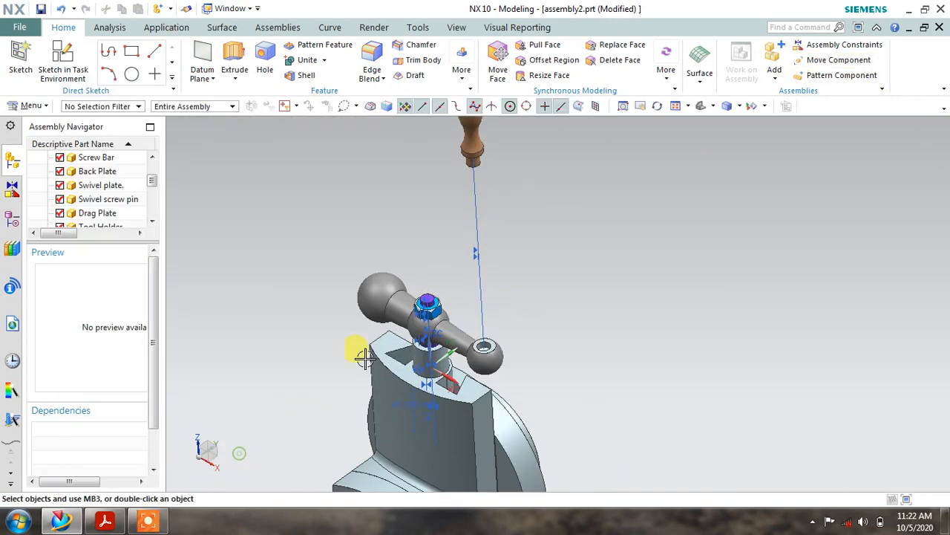
Add a Touch Align constraint between the underside of the handle's collar and the flat face around the handle bar's end hole
left_click(785, 45)
middle_click_drag(496, 167, 494, 146)
scroll(438, 445, "down", 5)
middle_click_drag(456, 425, 481, 334)
scroll(510, 208, "up", 6)
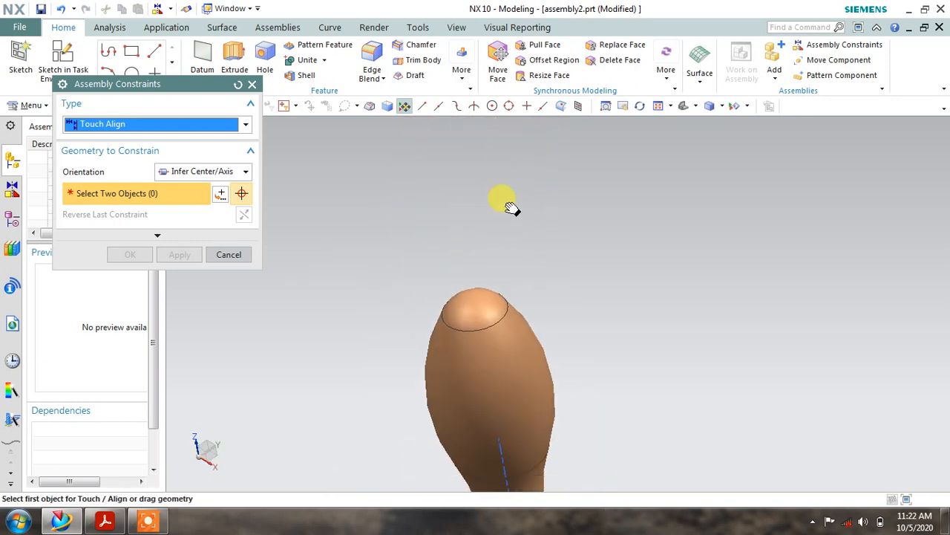
scroll(503, 241, "down", 2)
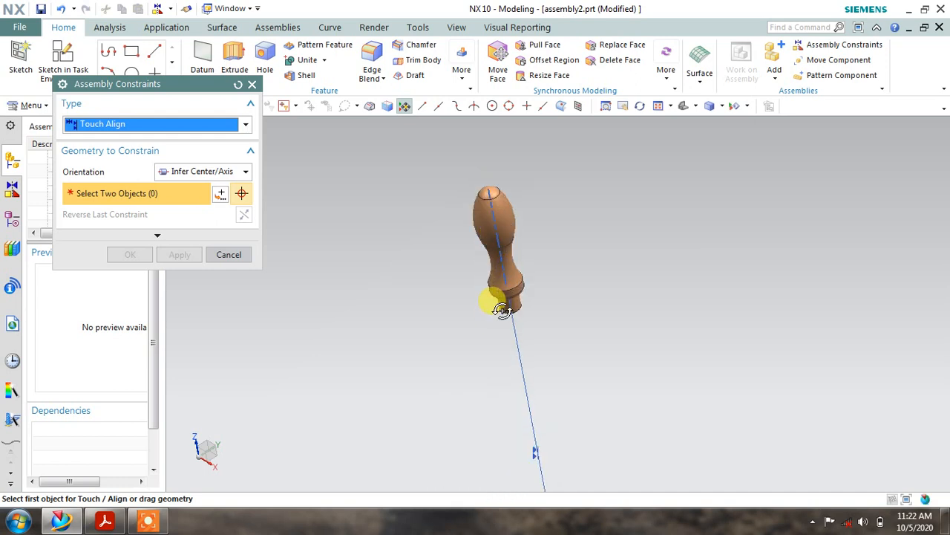
middle_click_drag(501, 310, 502, 378)
scroll(465, 241, "down", 6)
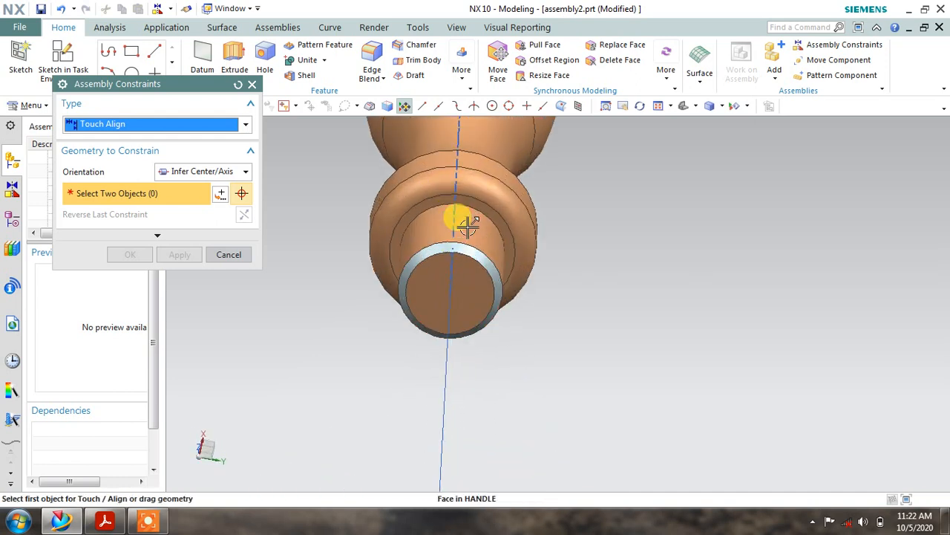
scroll(468, 227, "down", 2)
left_click(471, 180)
scroll(475, 182, "up", 3)
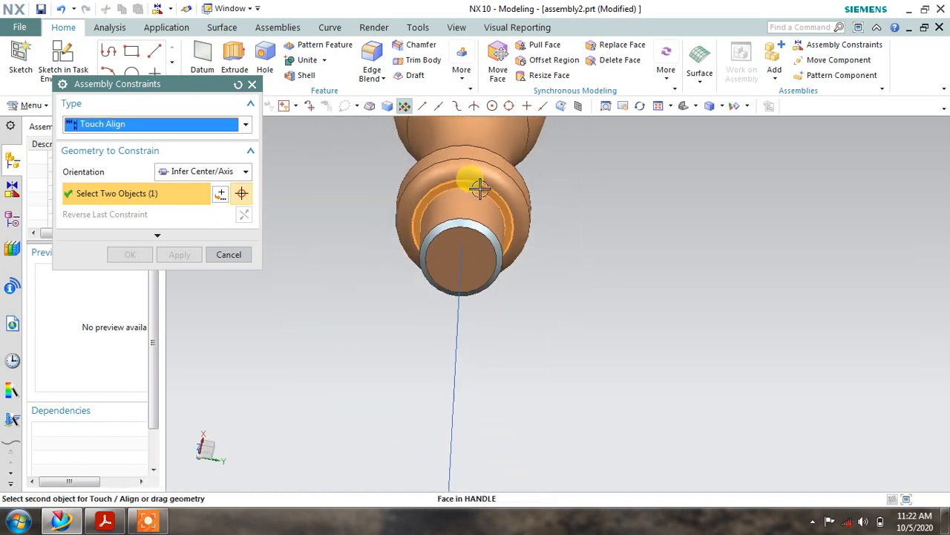
scroll(480, 191, "up", 4)
middle_click_drag(478, 210, 490, 239)
middle_click_drag(490, 239, 479, 174, "shift")
middle_click_drag(497, 386, 491, 265, "shift")
scroll(553, 340, "down", 5)
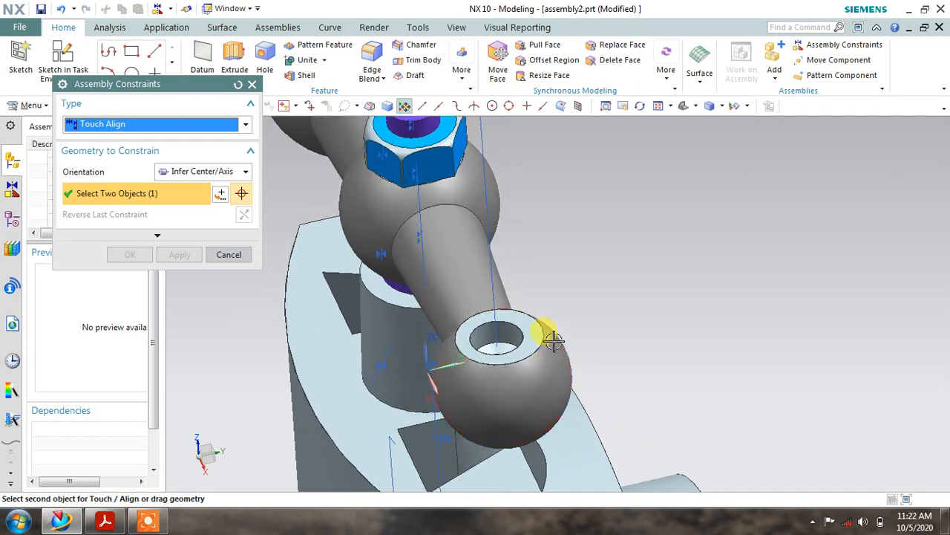
left_click(519, 316)
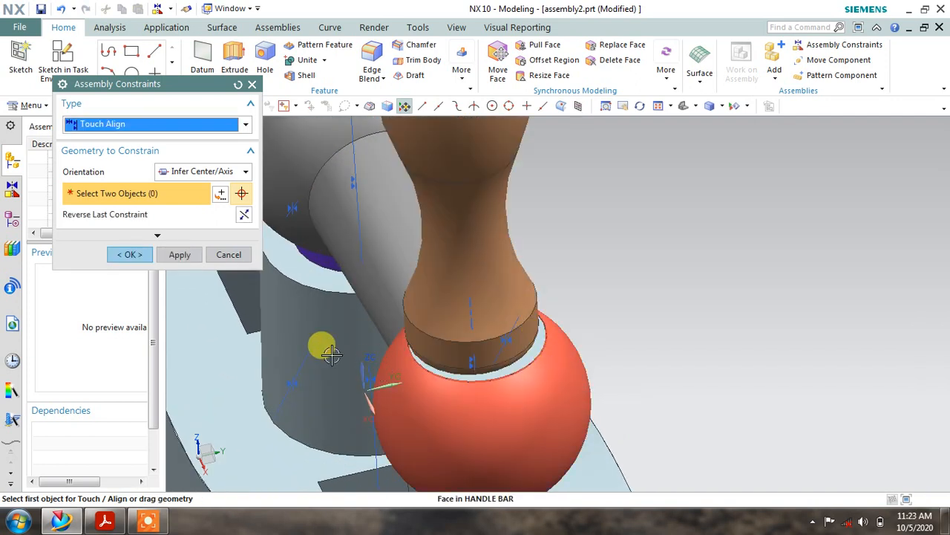
left_click(180, 255)
left_click(229, 255)
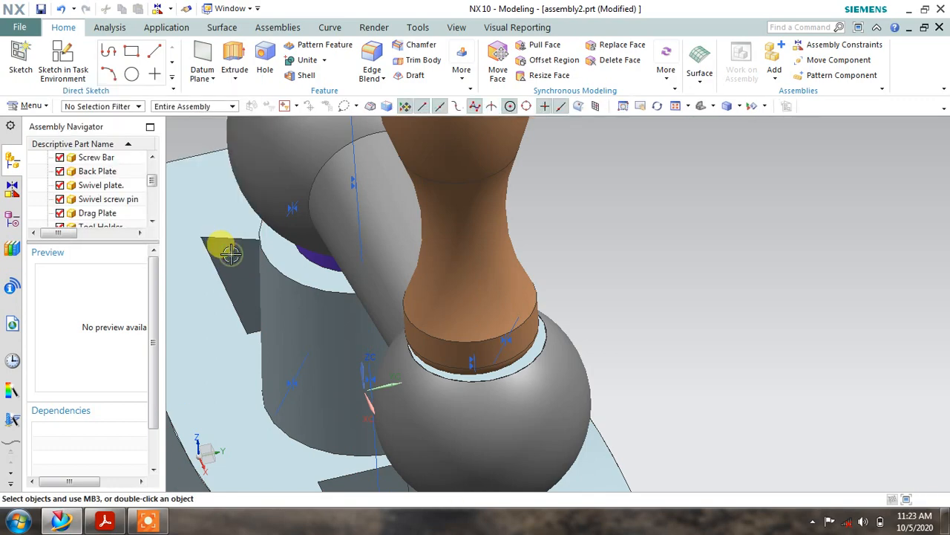
Hide all assembly constraints, from the base's Fix to the handle's Touch, and return to the list of components
middle_click_drag(230, 253, 440, 245)
scroll(417, 277, "down", 2)
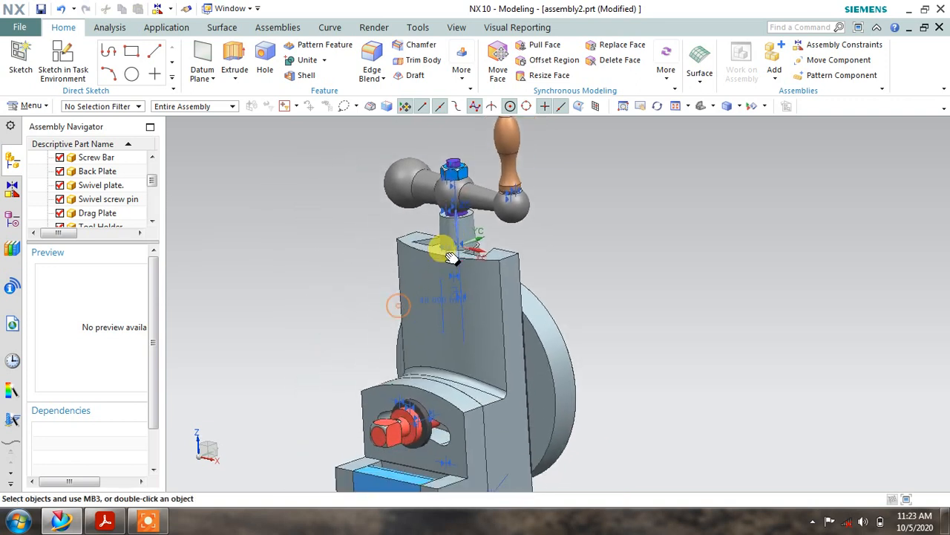
scroll(413, 321, "down", 3)
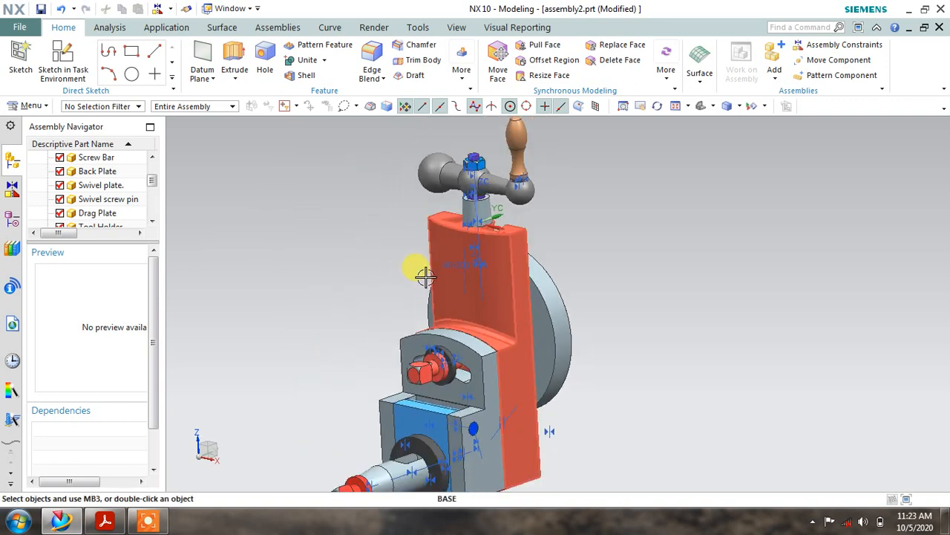
middle_click_drag(401, 311, 208, 275)
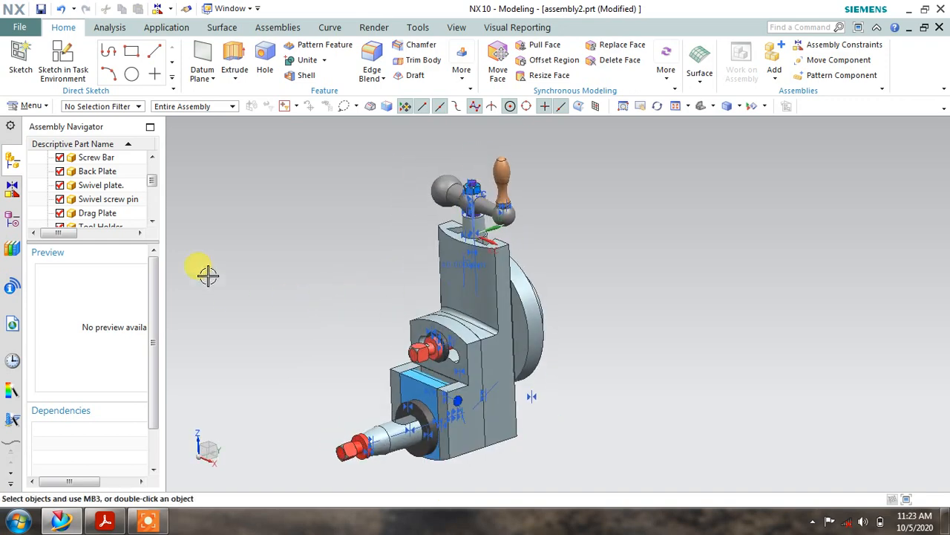
left_click(9, 226)
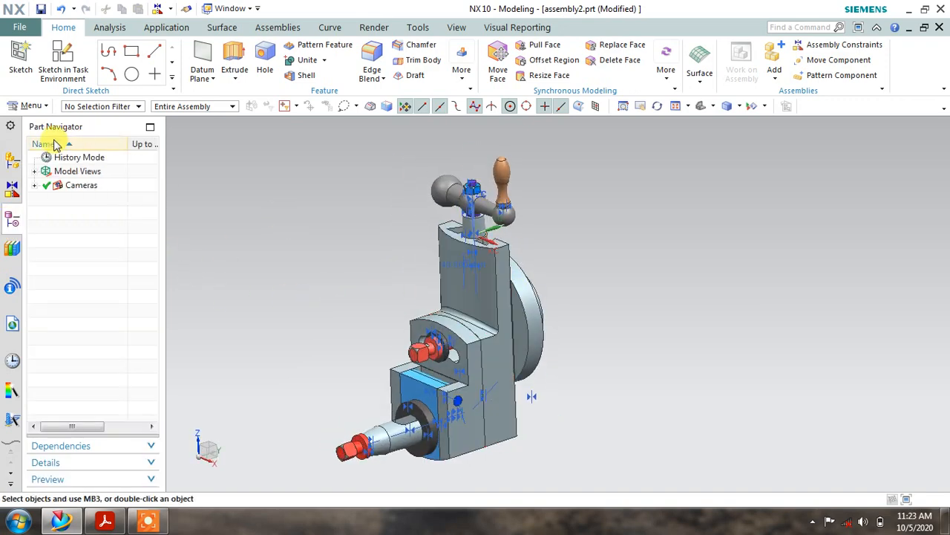
left_click(7, 161)
left_click(11, 190)
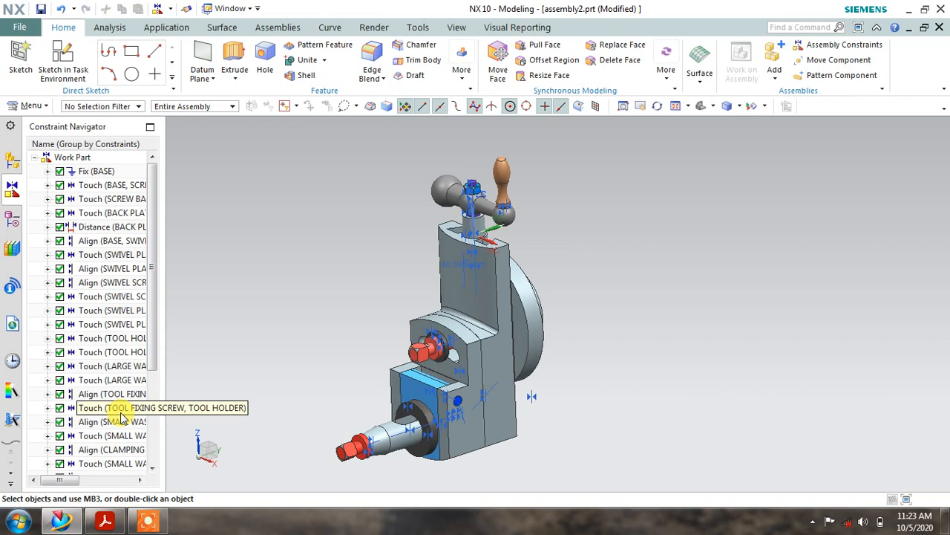
left_click_drag(93, 172, 112, 463)
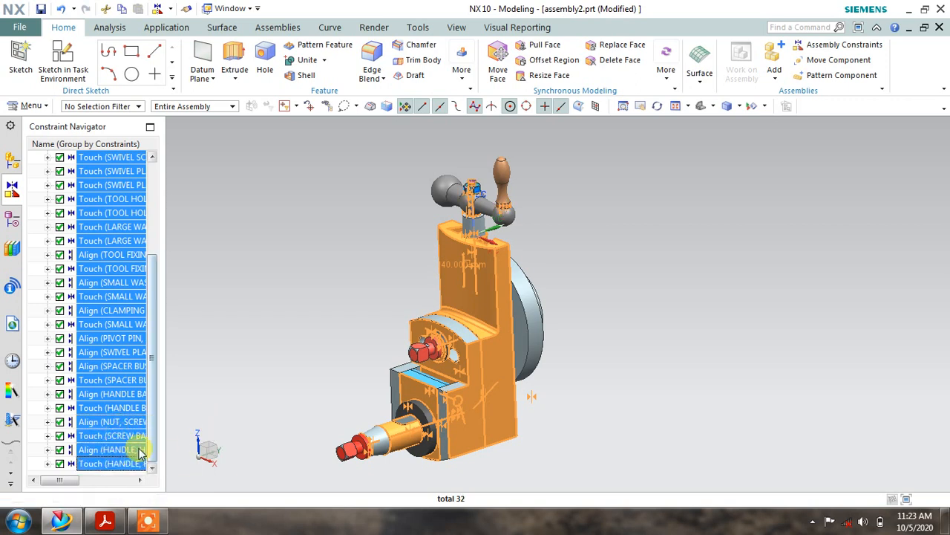
right_click(125, 449)
left_click(153, 366)
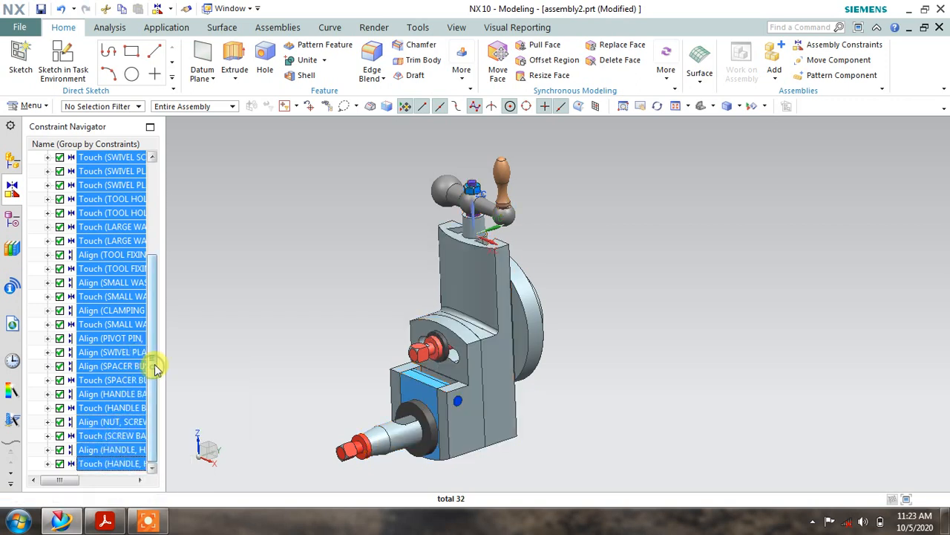
left_click(15, 163)
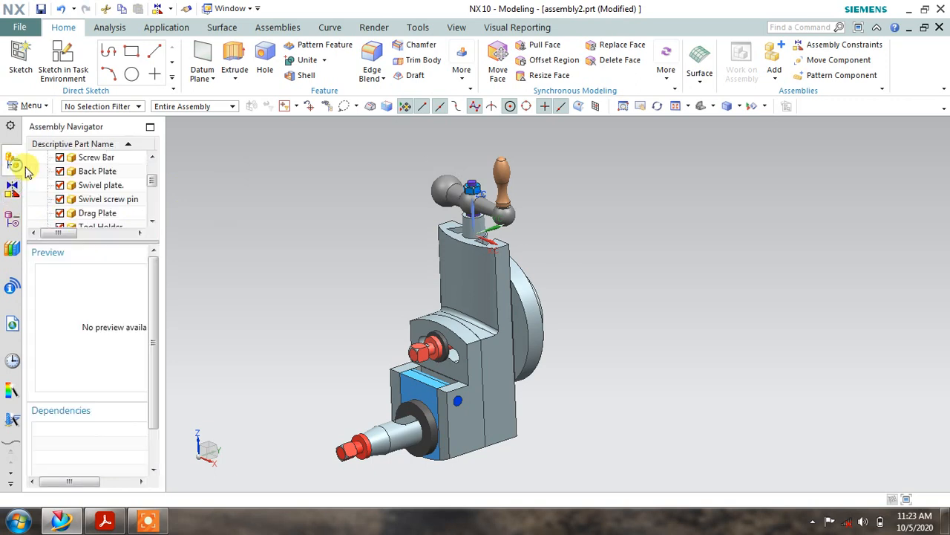
Compare the assembly with the shaper tool holder figure on page 9 of assembly dwg.pdf in Acrobat Reader
middle_click_drag(336, 250, 336, 242)
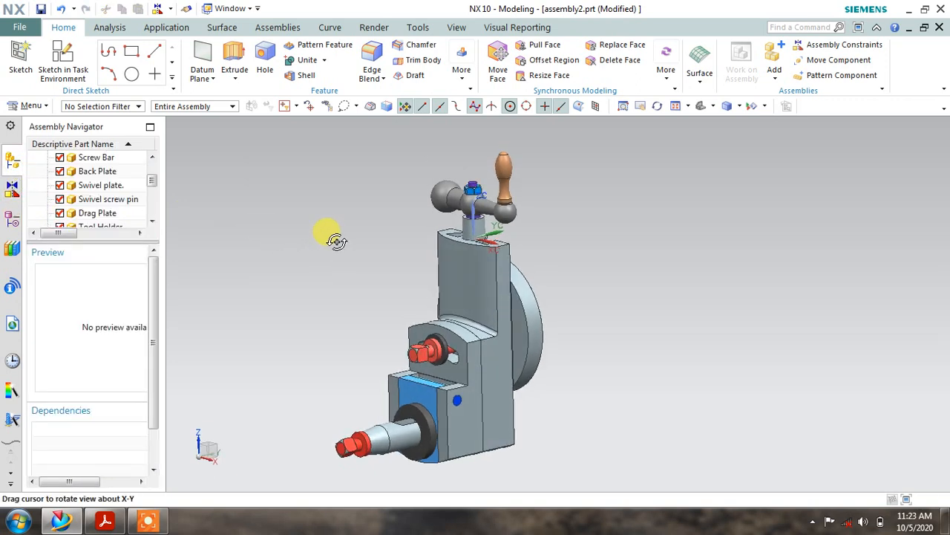
scroll(334, 240, "up", 2)
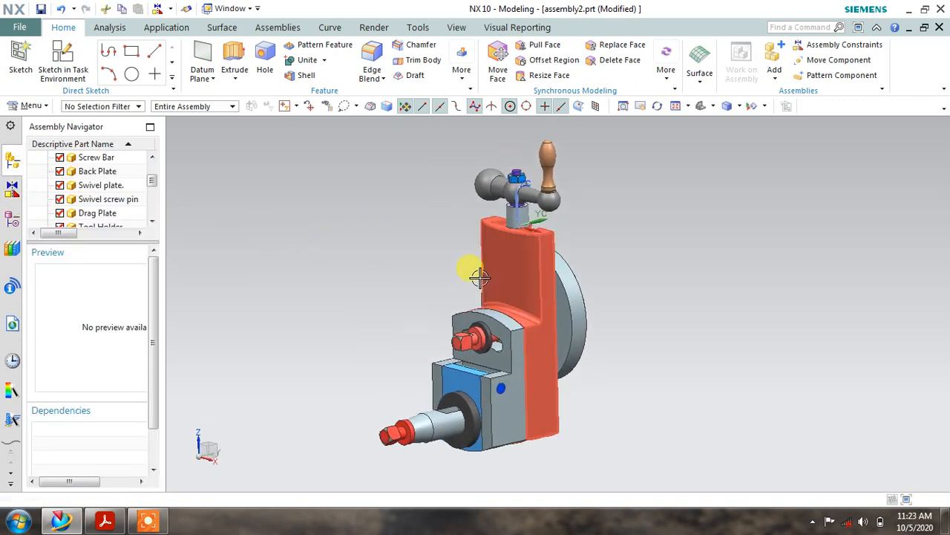
scroll(450, 264, "down", 1)
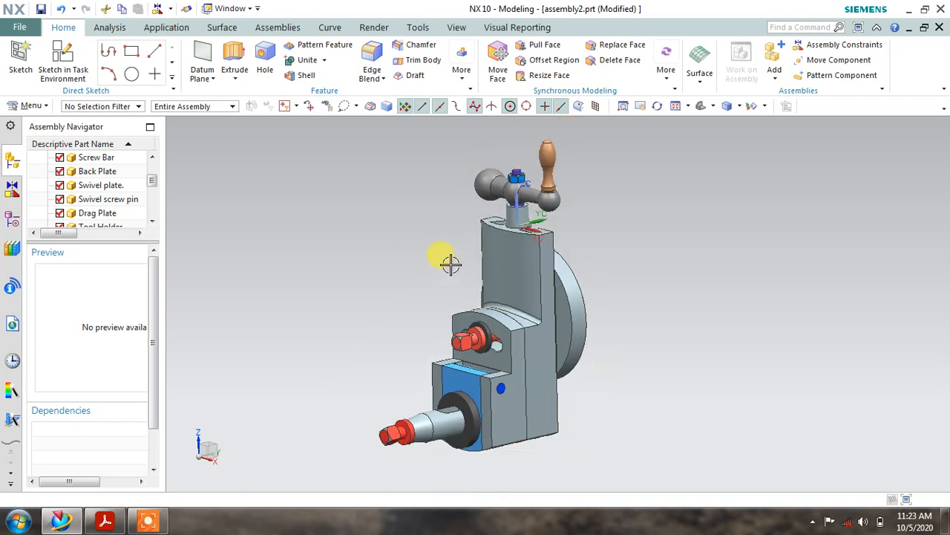
left_click(106, 522)
scroll(205, 191, "up", 5)
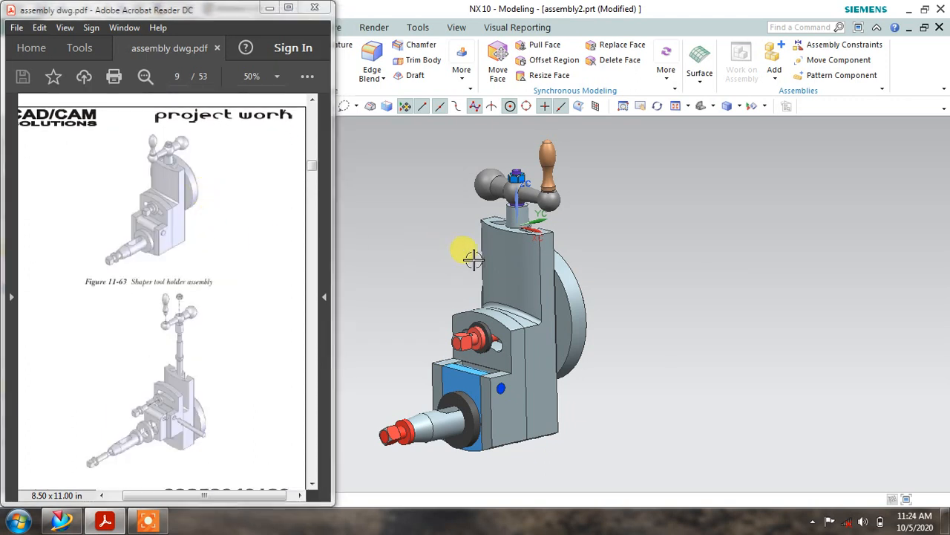
middle_click_drag(473, 259, 551, 261, "shift")
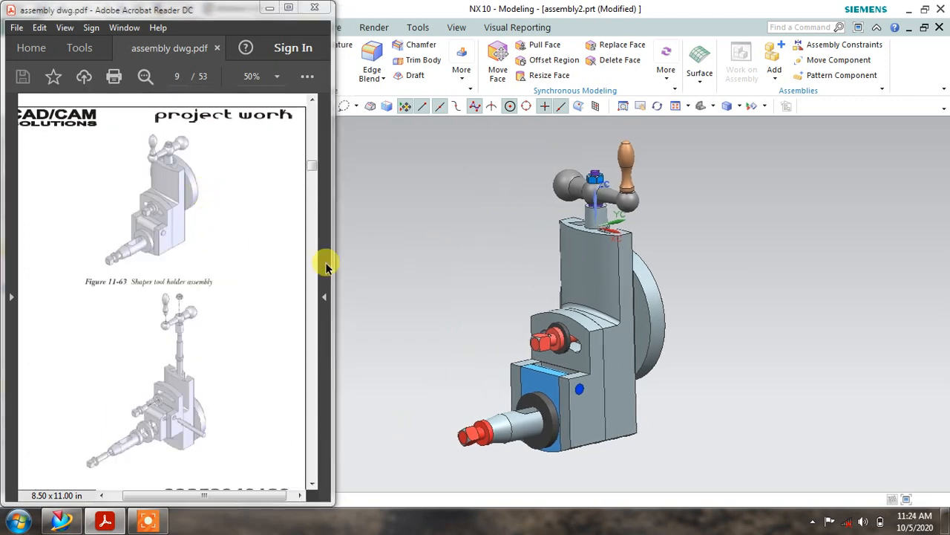
Return to NX and switch the assembly's display to the Studio rendering style
mouse_move(664, 319)
middle_mouse_down()
mouse_move(643, 318)
mouse_move(653, 331)
mouse_move(663, 312)
mouse_move(593, 327)
mouse_move(581, 320)
mouse_move(629, 297)
mouse_move(683, 316)
mouse_move(666, 312)
mouse_move(676, 305)
middle_mouse_up()
right_click(678, 314)
left_click(772, 367)
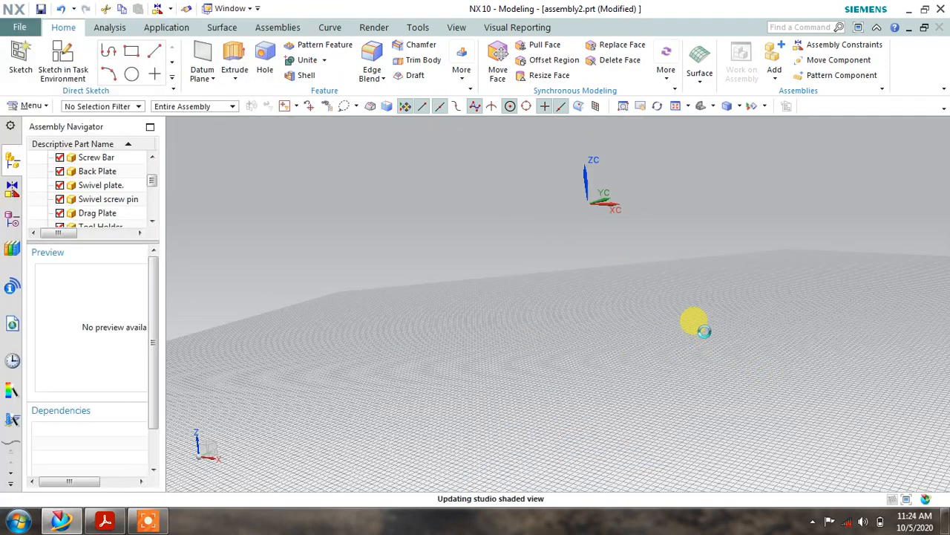
middle_click_drag(682, 310, 613, 348)
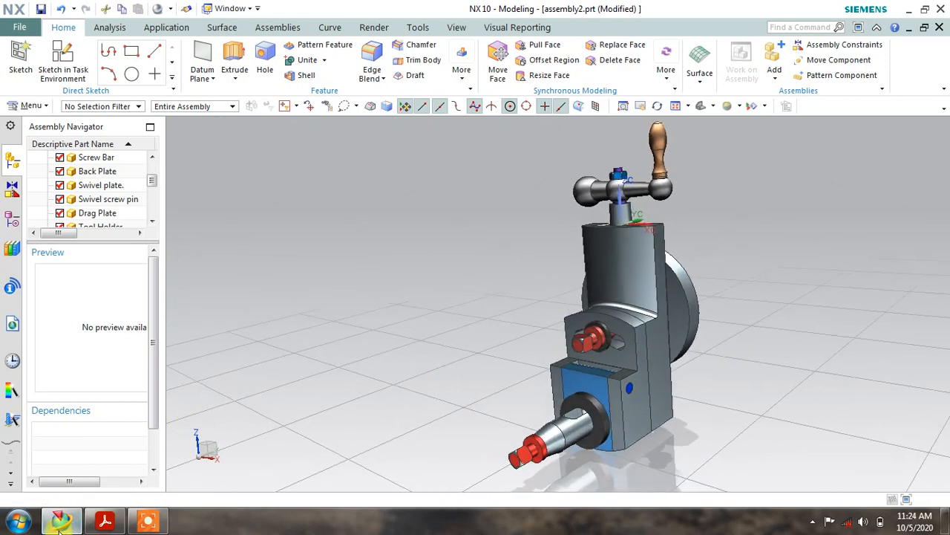
Check the exploded figure in assembly dwg.pdf against the assembly's orientation, and return to NX
left_click(104, 521)
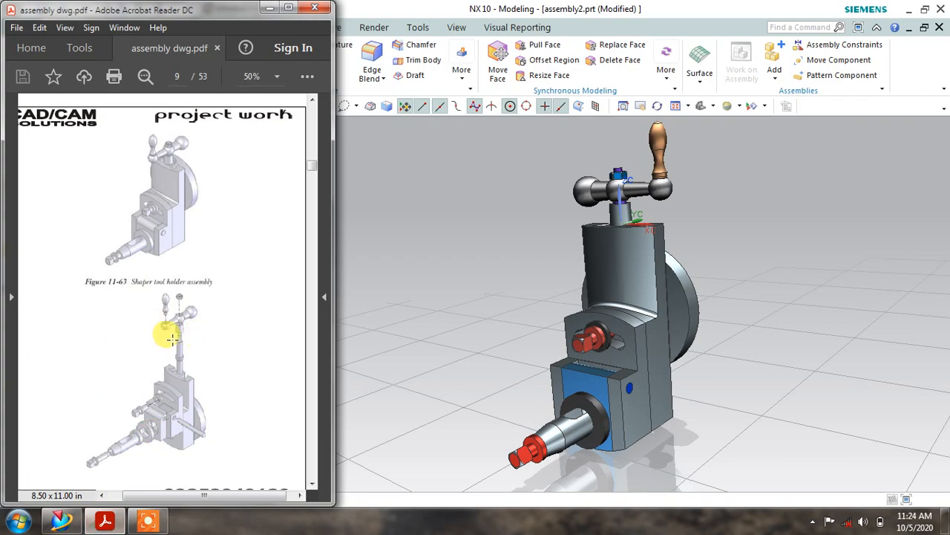
middle_click_drag(512, 303, 503, 300)
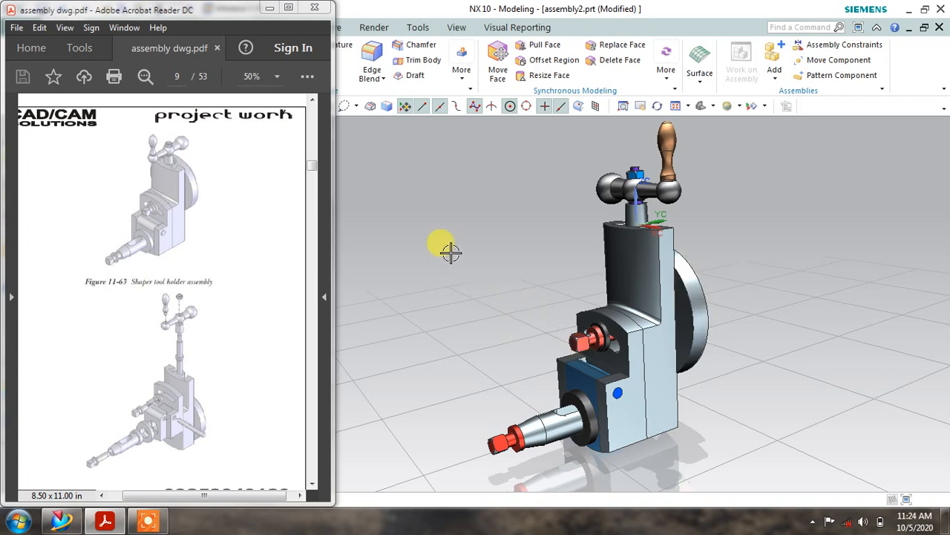
left_click(458, 234)
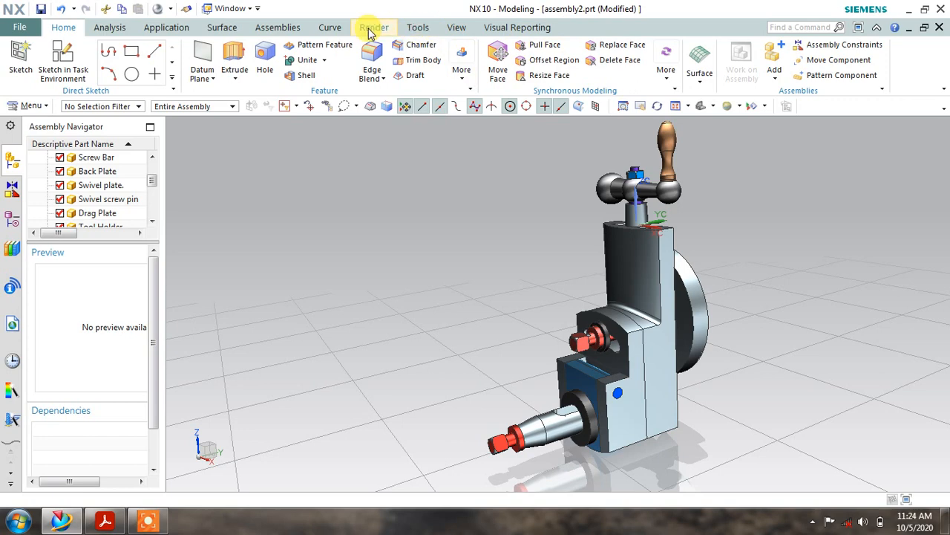
Create a new explosion of the assembly named Explosion 1
left_click(278, 27)
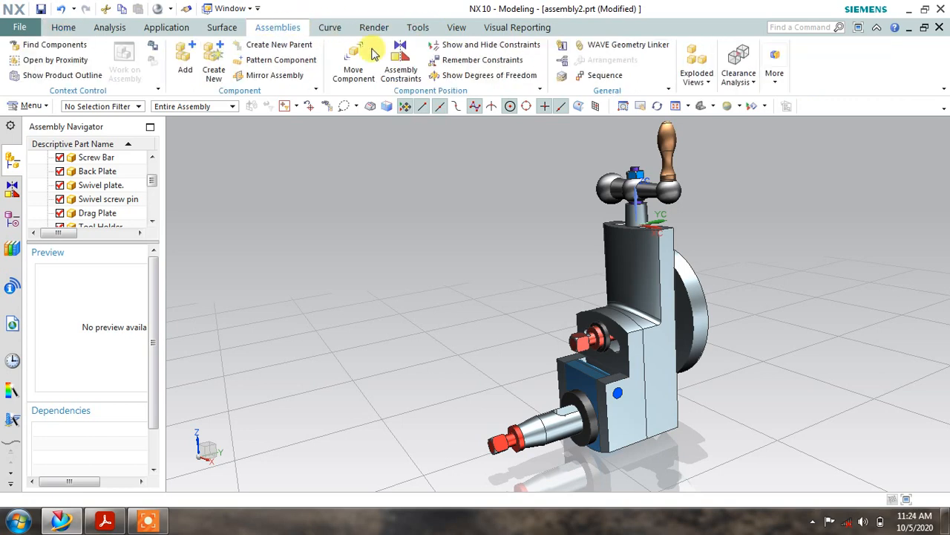
left_click(698, 77)
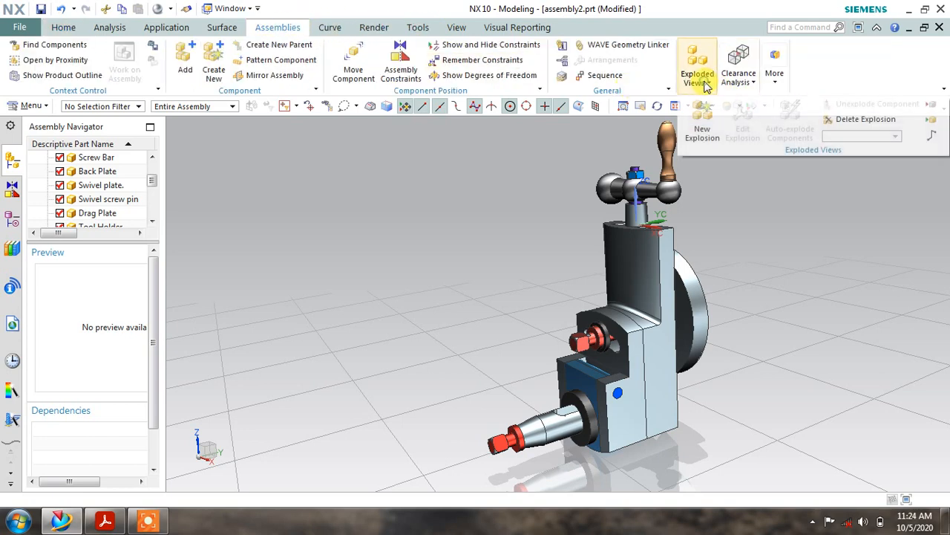
left_click(703, 131)
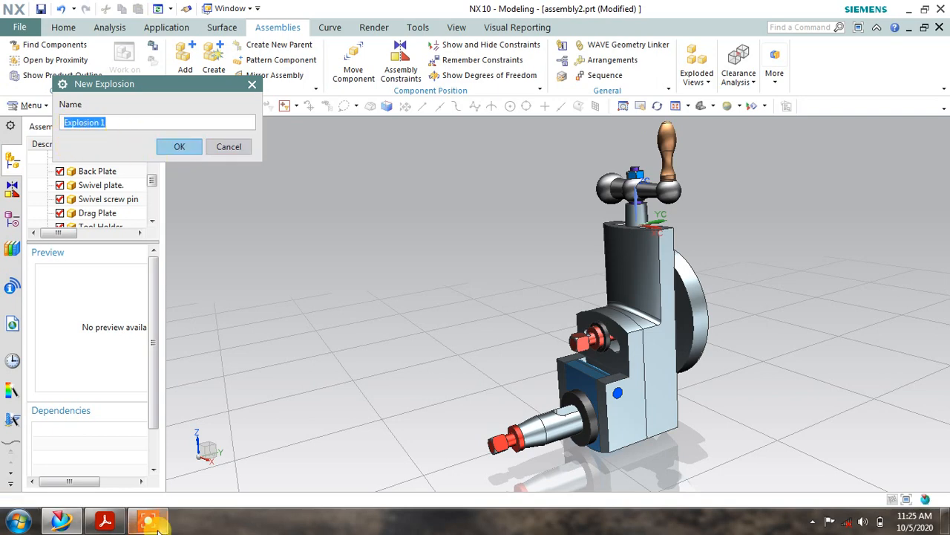
left_click(172, 146)
Edit the explosion to move the tool fixing screw along its Z axis well clear of the tool holder, and resume component selection
left_click(707, 86)
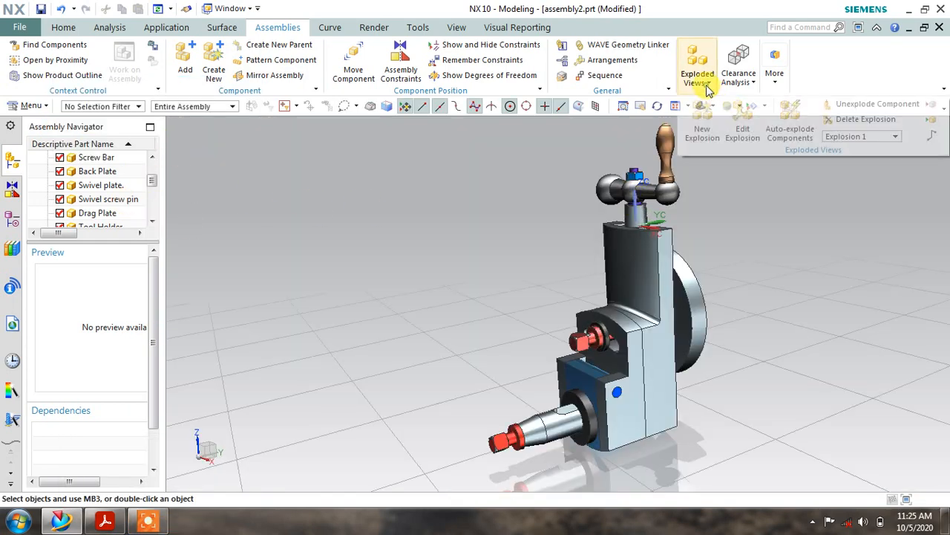
right_click(707, 86)
left_click(708, 86)
left_click(740, 89)
left_click(696, 74)
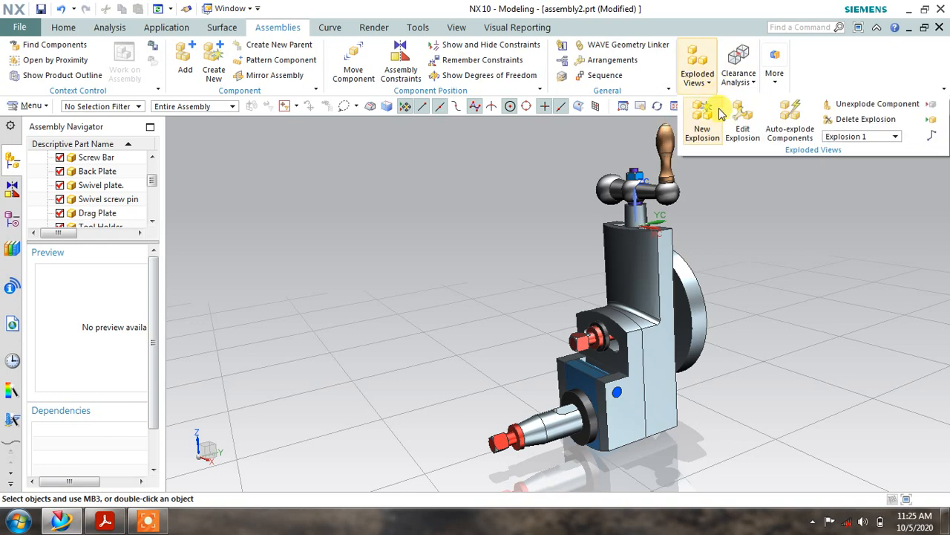
left_click(742, 120)
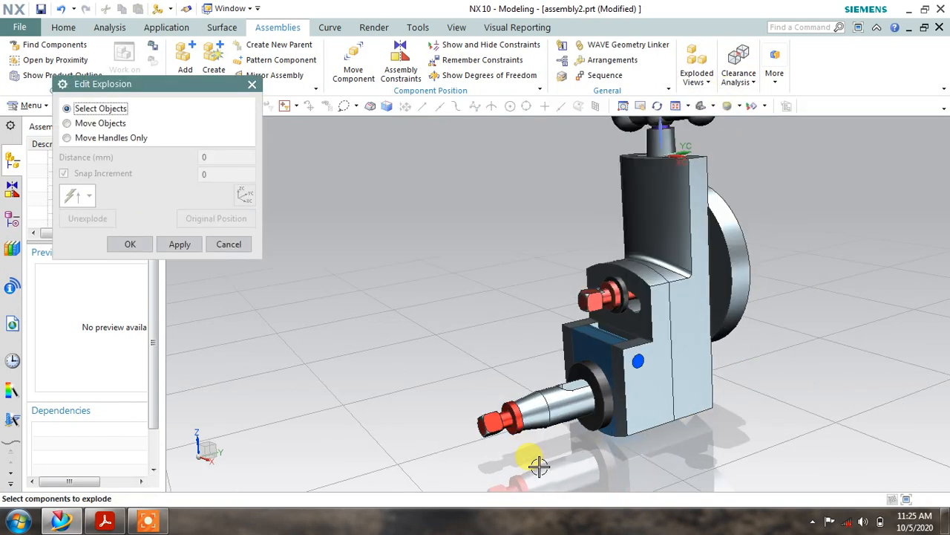
scroll(541, 445, "up", 4)
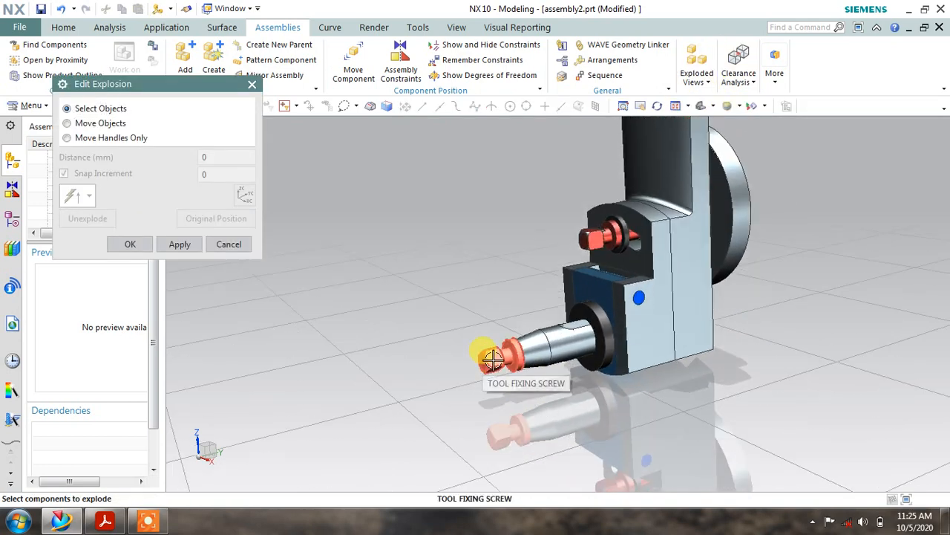
left_click(492, 359)
left_click(88, 124)
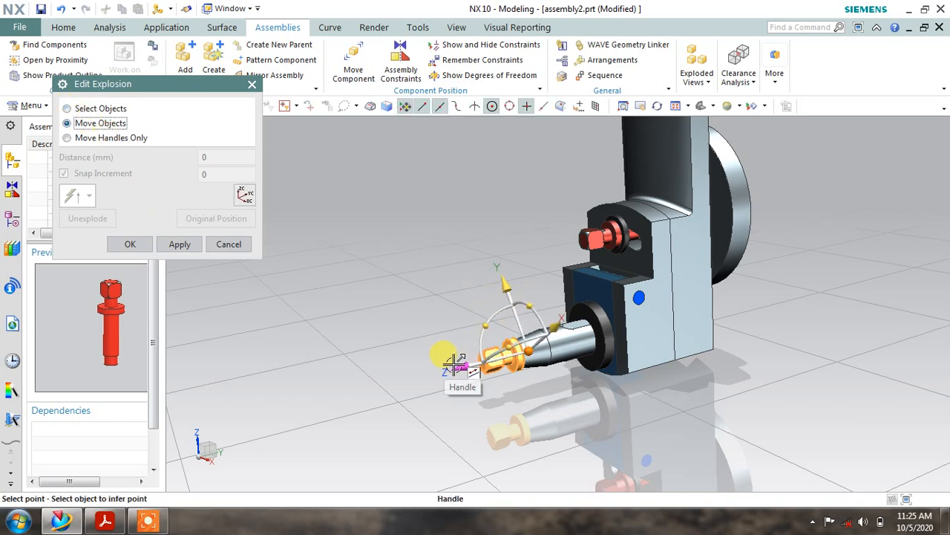
left_click_drag(454, 364, 199, 432)
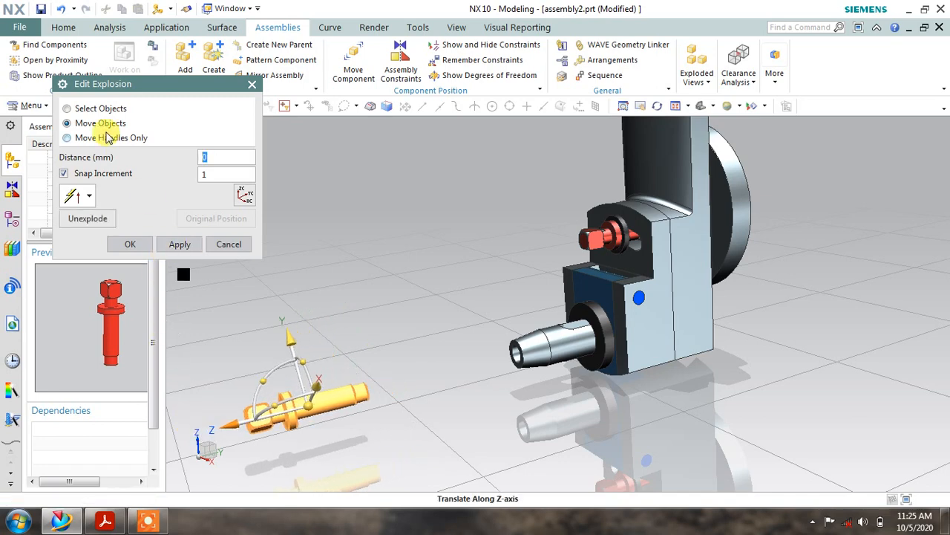
left_click(92, 114)
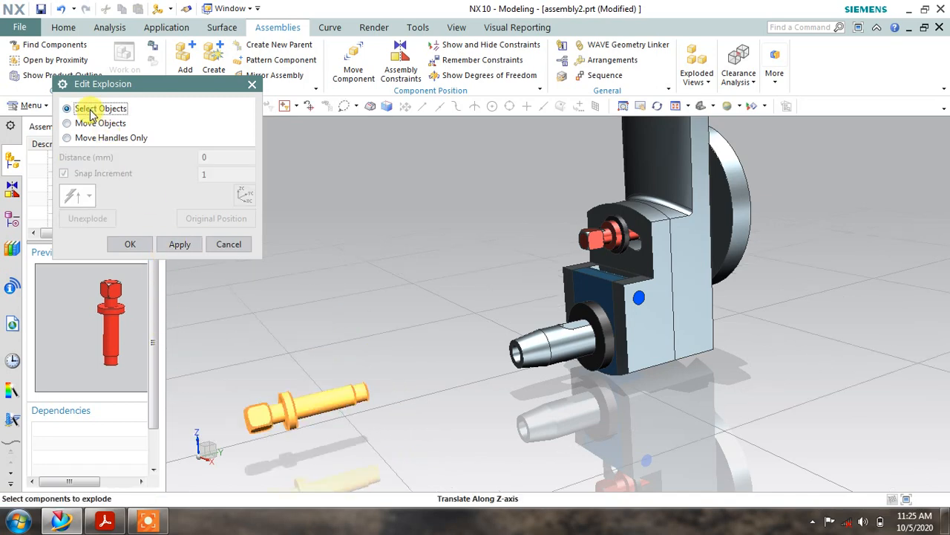
Move only the tool holder about 114 mm along its Z axis toward the tool fixing screw
left_click(554, 346)
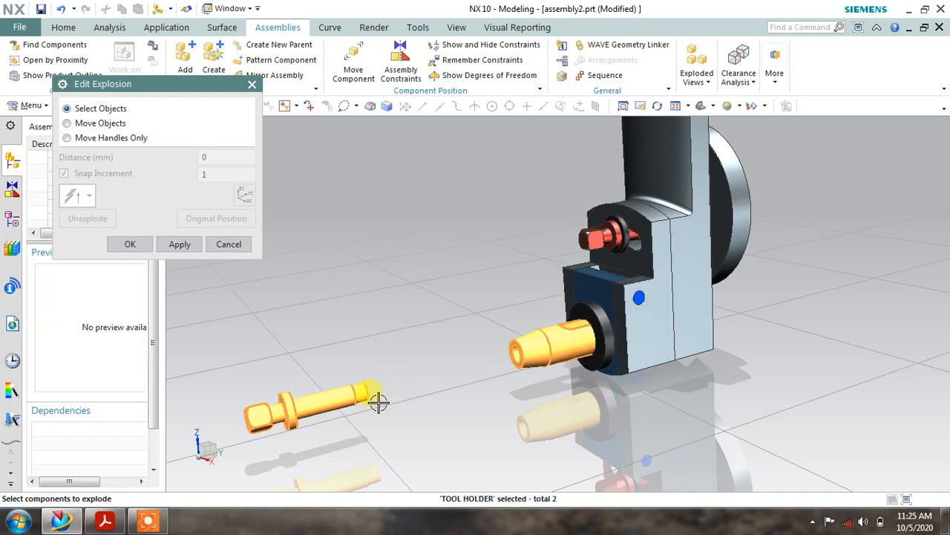
left_click(335, 397, "shift")
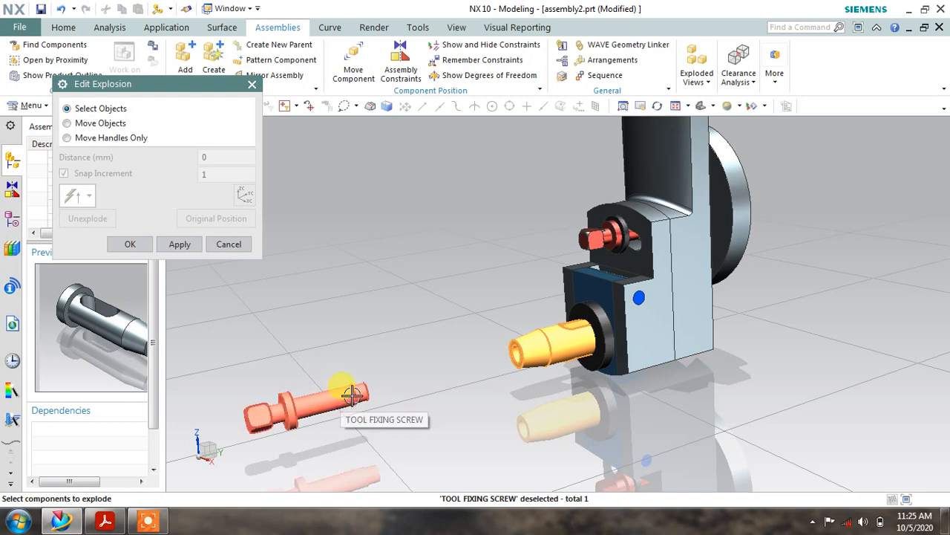
left_click(93, 124)
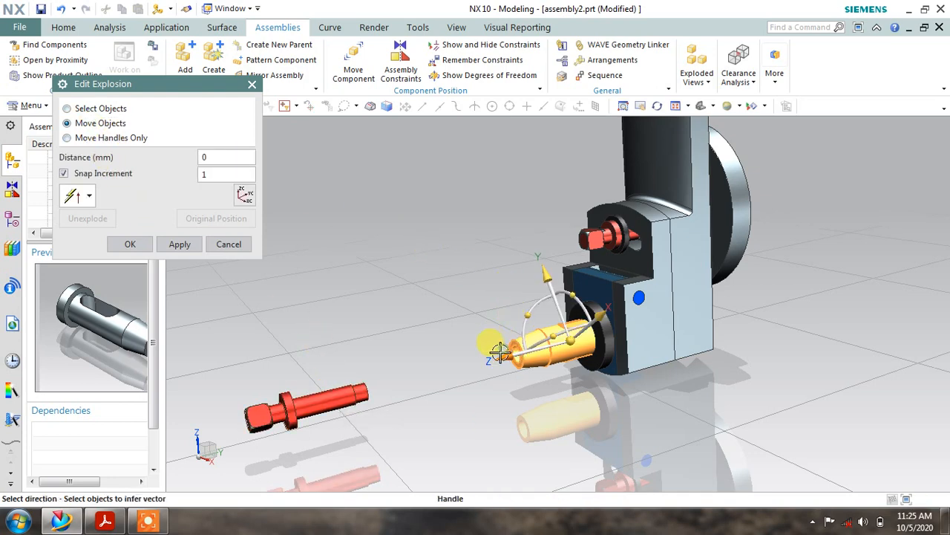
left_click_drag(499, 352, 335, 432)
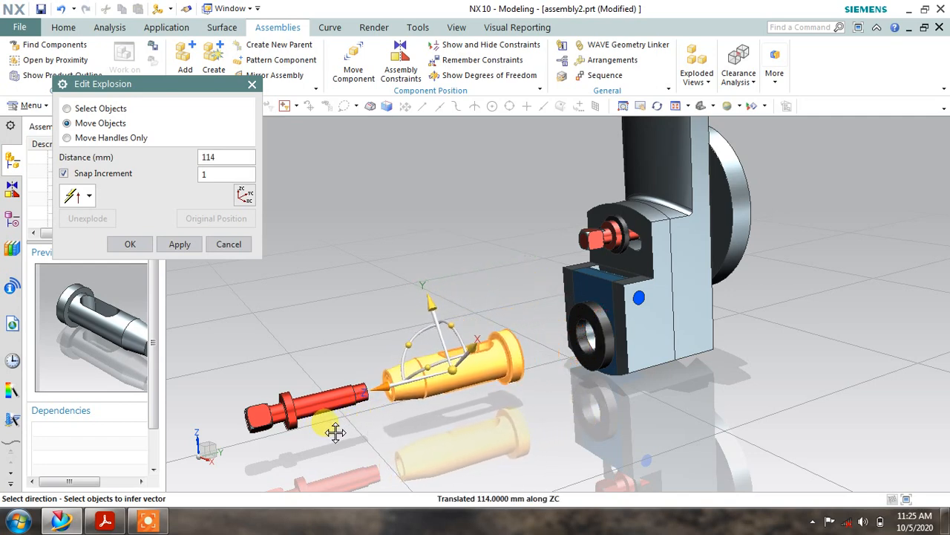
Move the black washer out of the drag plate along its Z axis to just behind the tool holder
left_click(101, 109)
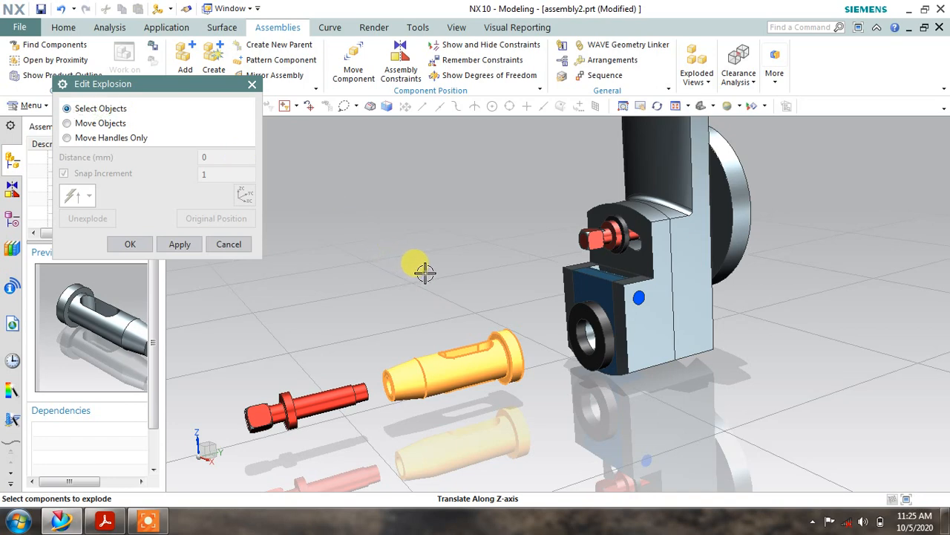
left_click(446, 389, "shift")
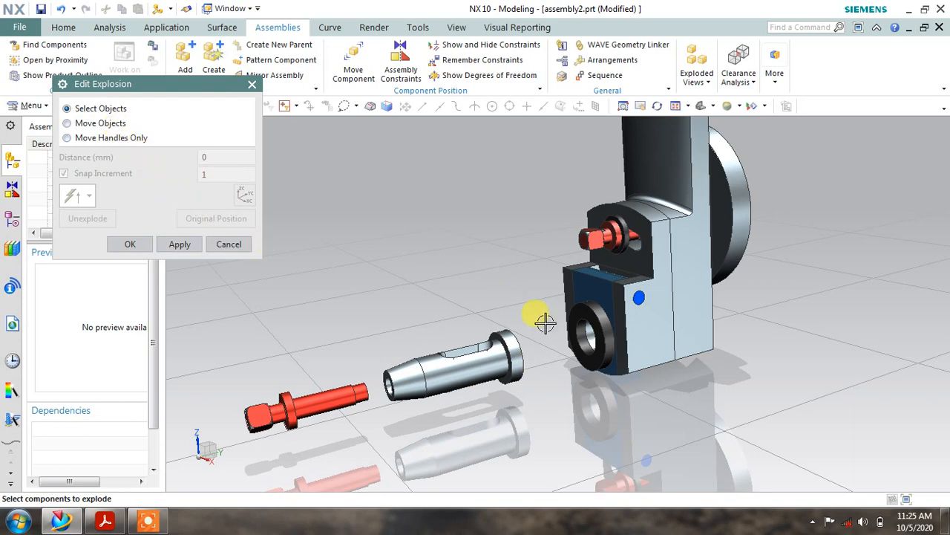
left_click(573, 333)
left_click(111, 123)
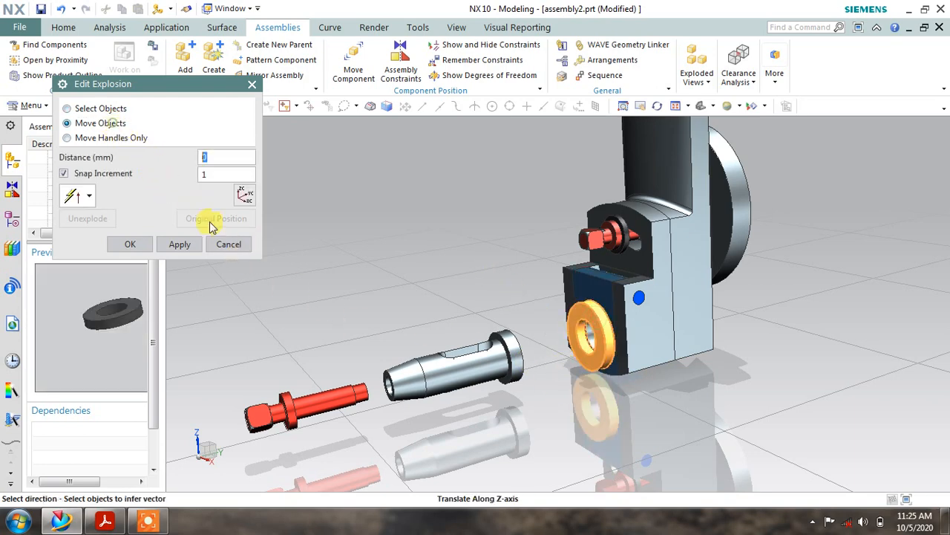
left_click_drag(526, 349, 468, 358)
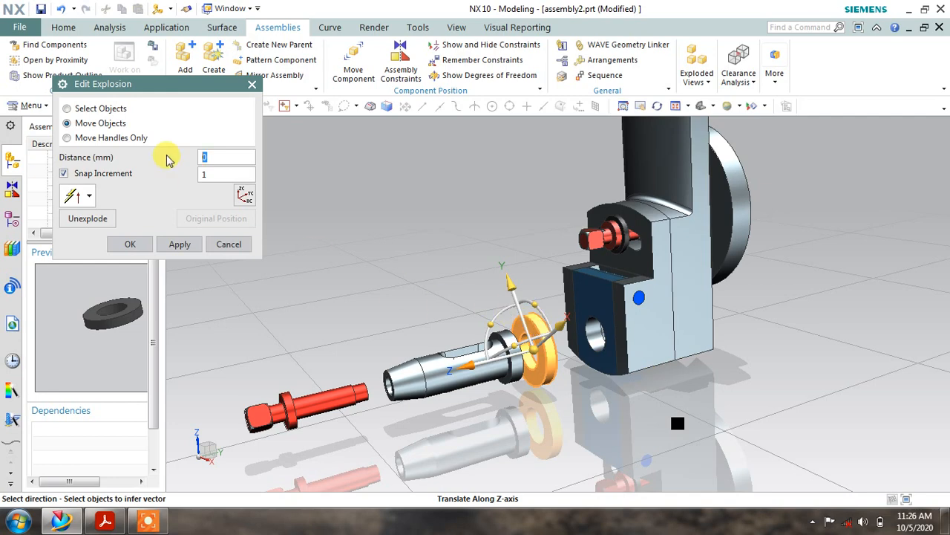
Move the drag plate about 42 mm along its Z axis, out of the swivel plate toward the washer
left_click(107, 110)
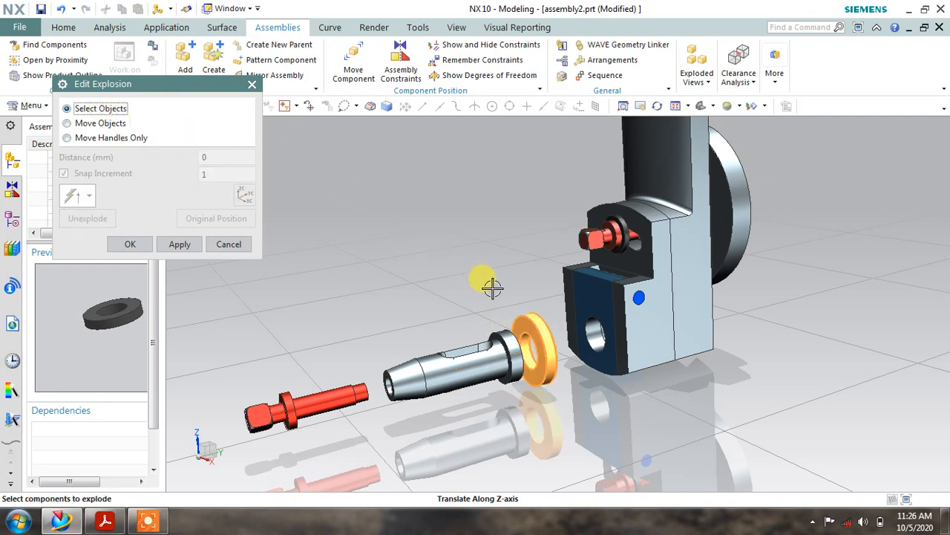
left_click(536, 320, "shift")
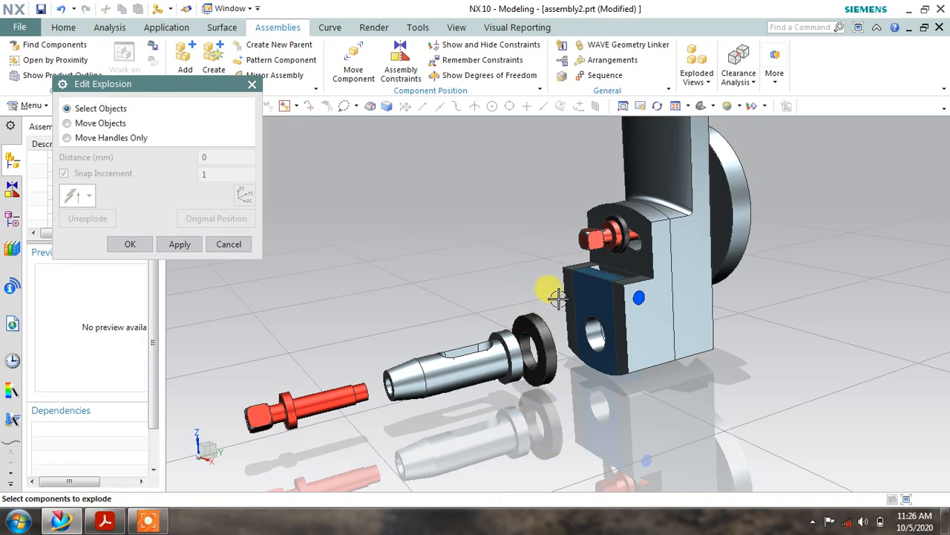
left_click(588, 294)
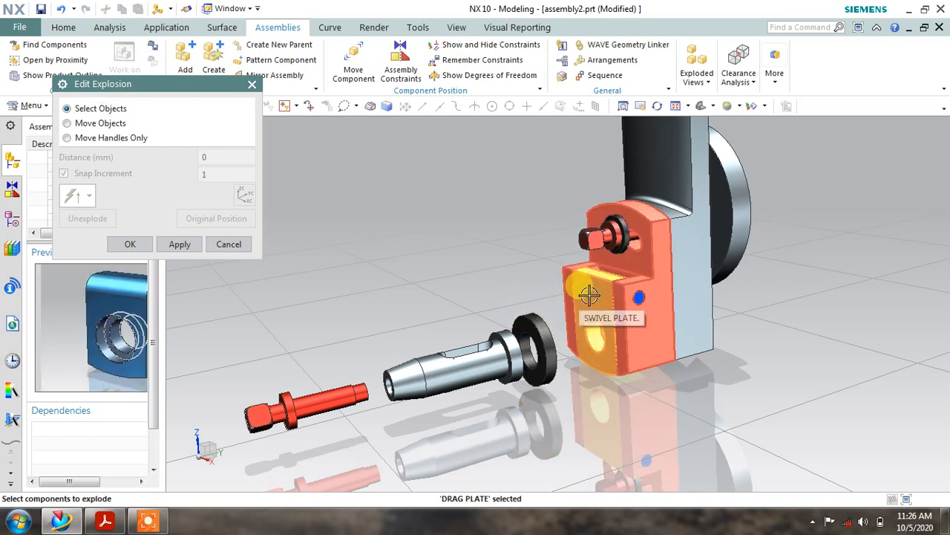
left_click(88, 122)
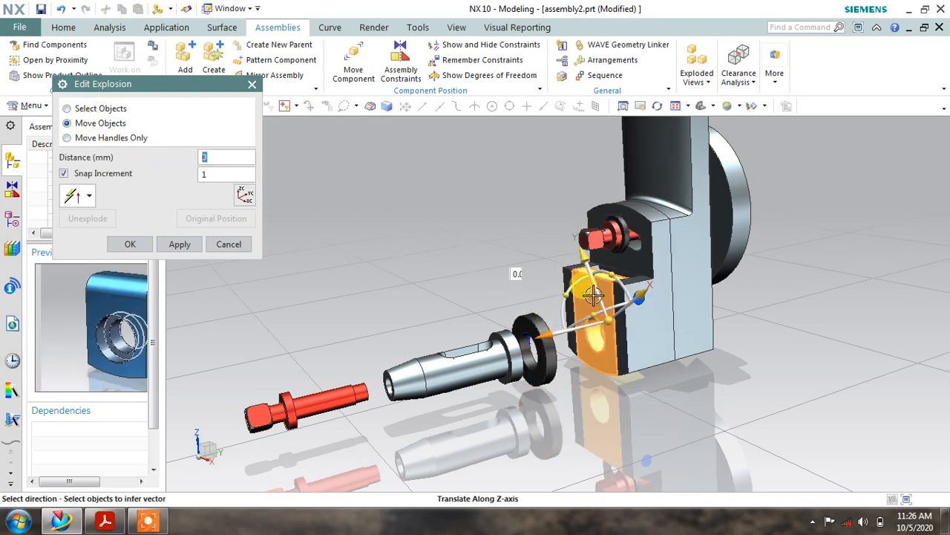
scroll(553, 323, "up", 2)
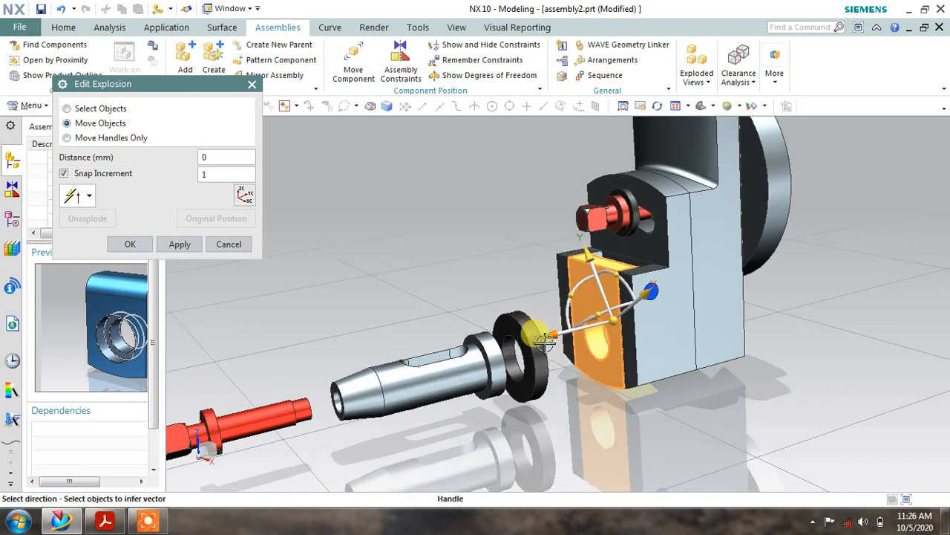
left_click_drag(544, 341, 493, 354)
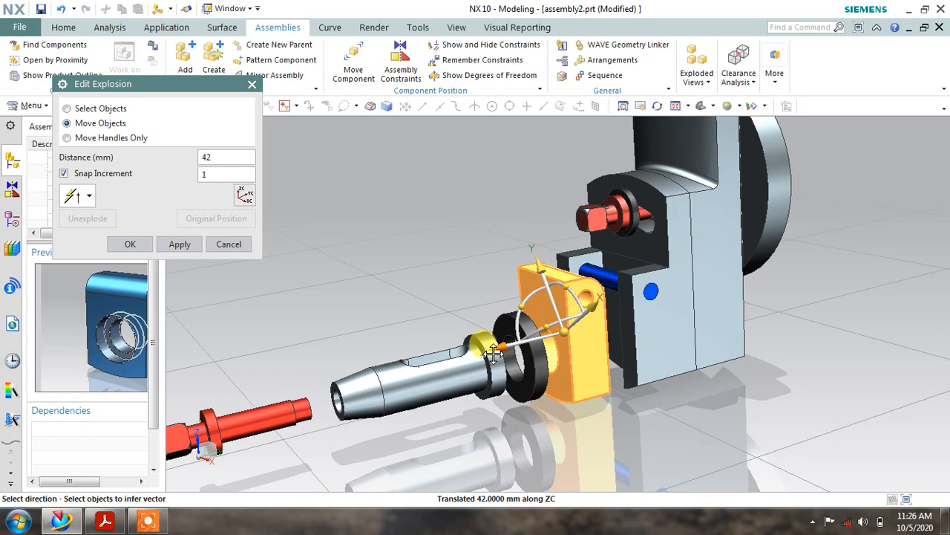
mouse_move(495, 233)
middle_mouse_down()
mouse_move(496, 256)
mouse_move(501, 246)
middle_mouse_up()
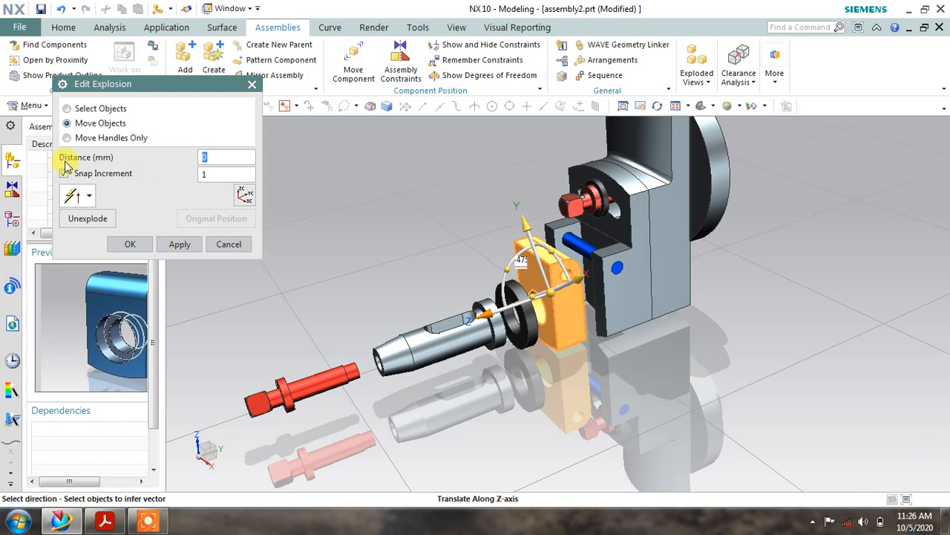
left_click(93, 109)
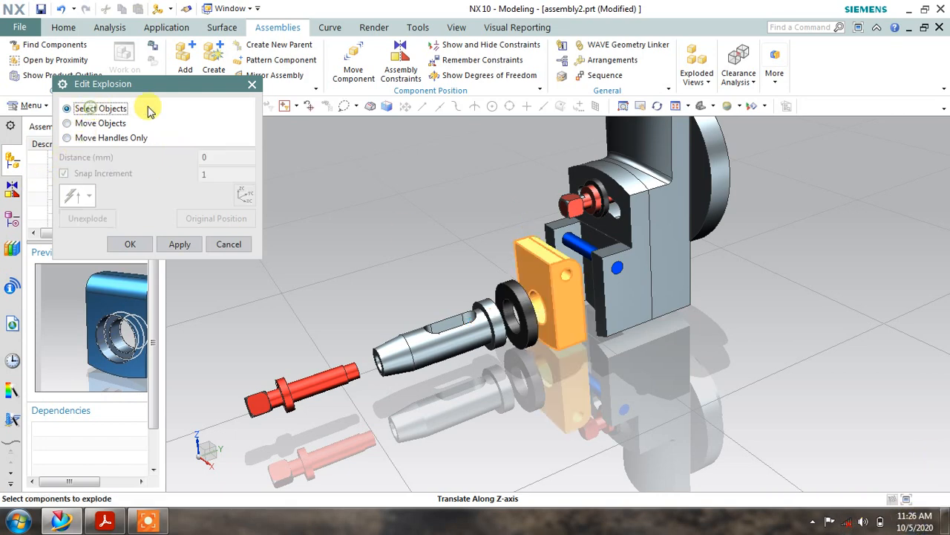
left_click(581, 248)
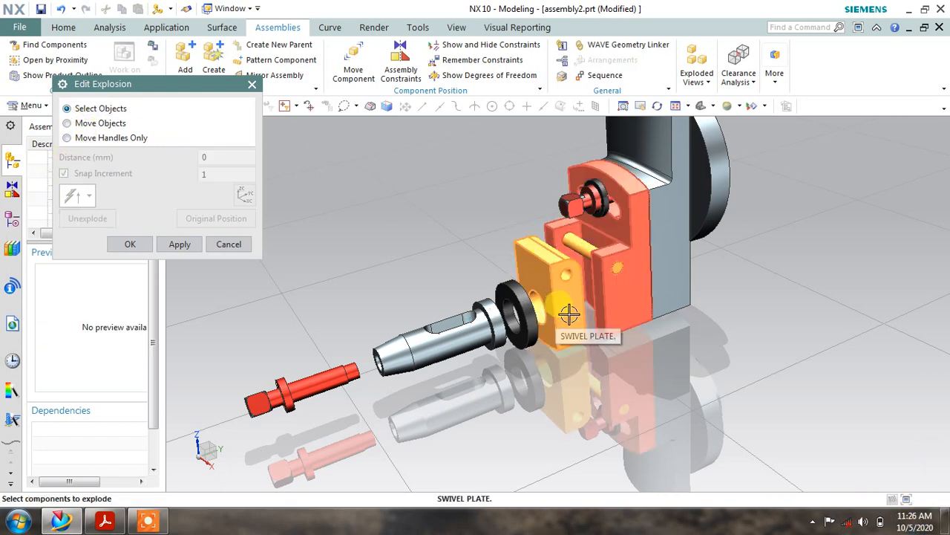
left_click(578, 297, "shift")
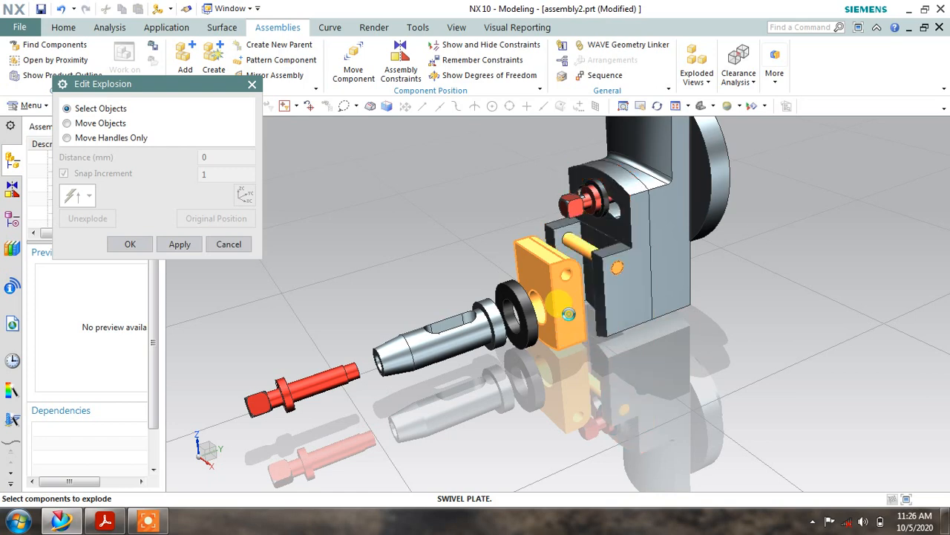
left_click(582, 249)
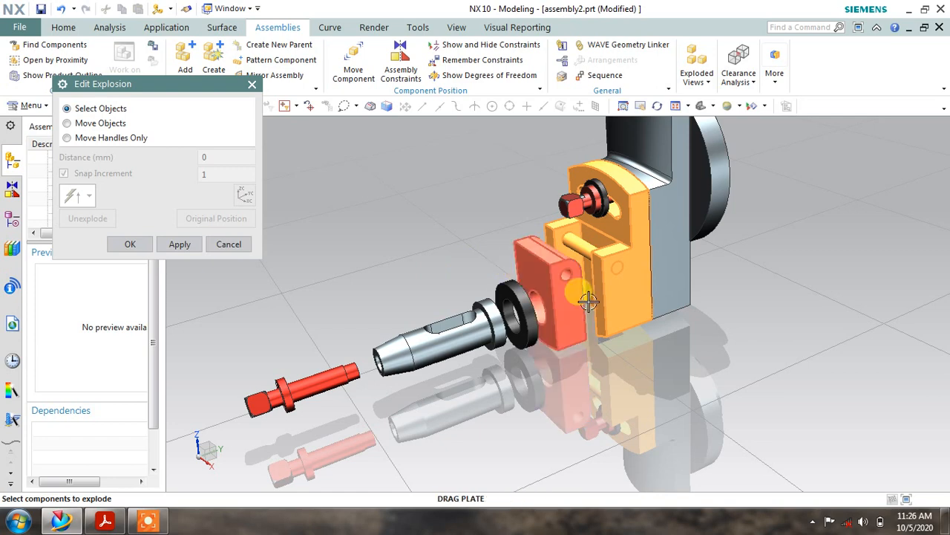
left_click(625, 306)
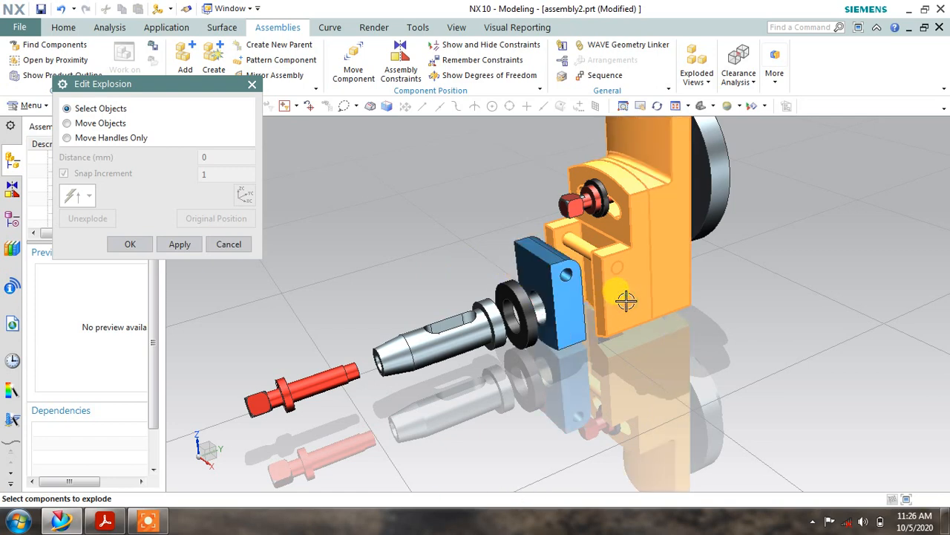
left_click(83, 124)
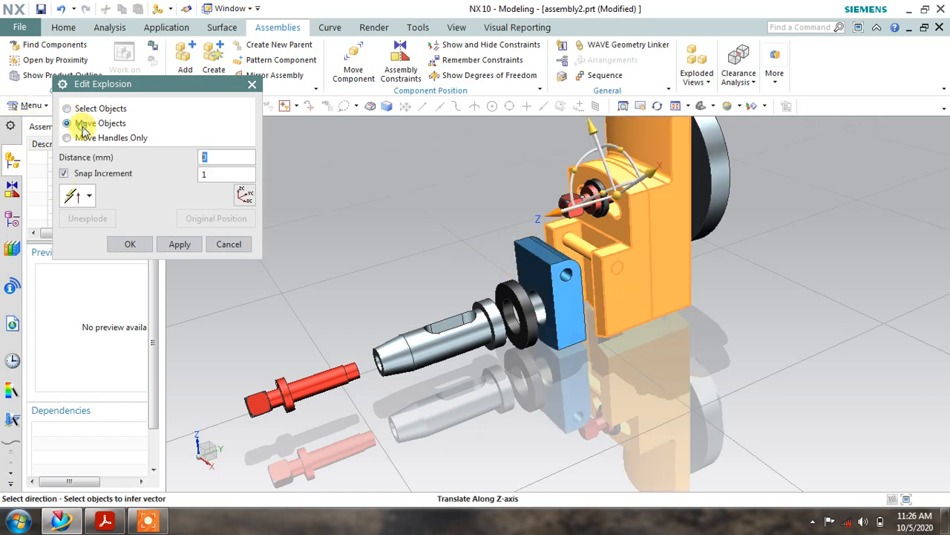
left_click(192, 245)
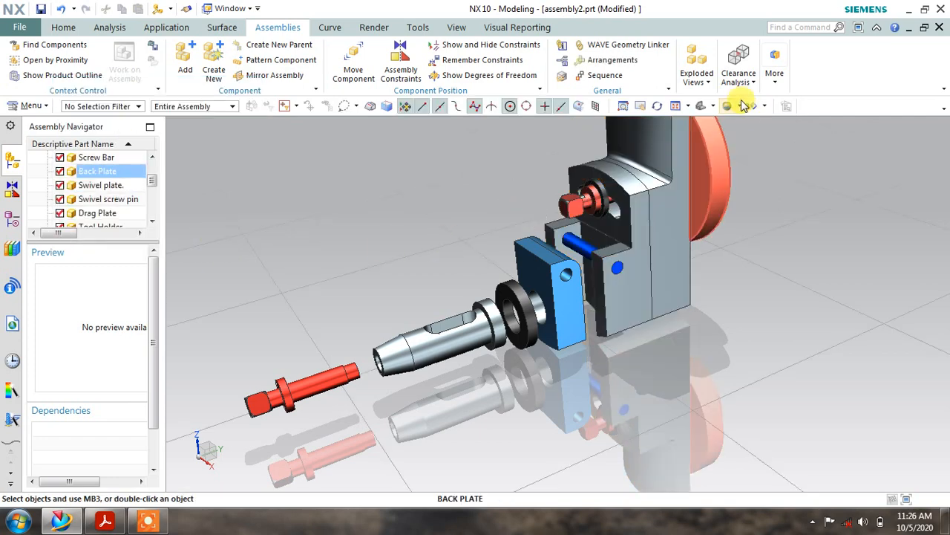
Try to rotate the pivot pin about its Z axis in the explosion, and abandon the edit
left_click(706, 77)
left_click(742, 127)
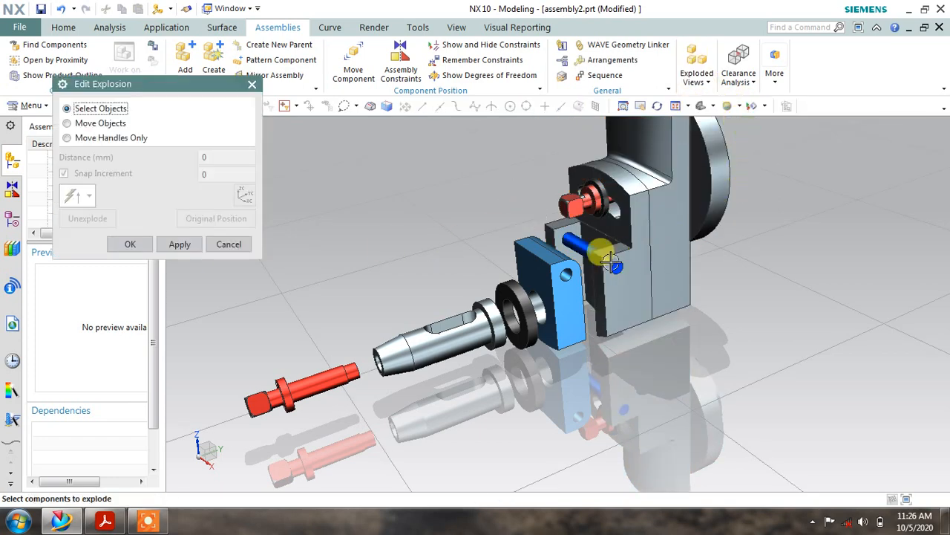
scroll(572, 223, "up", 2)
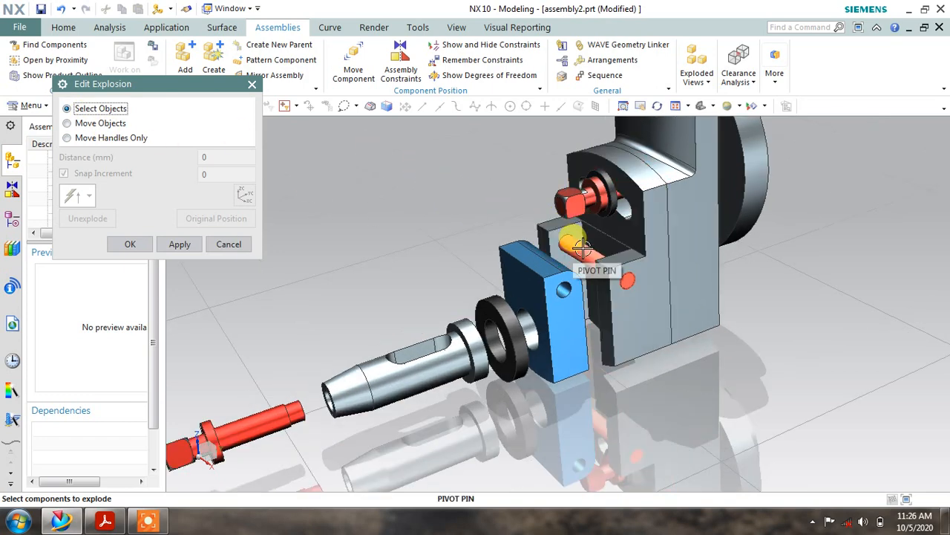
left_click(581, 249)
left_click(100, 123)
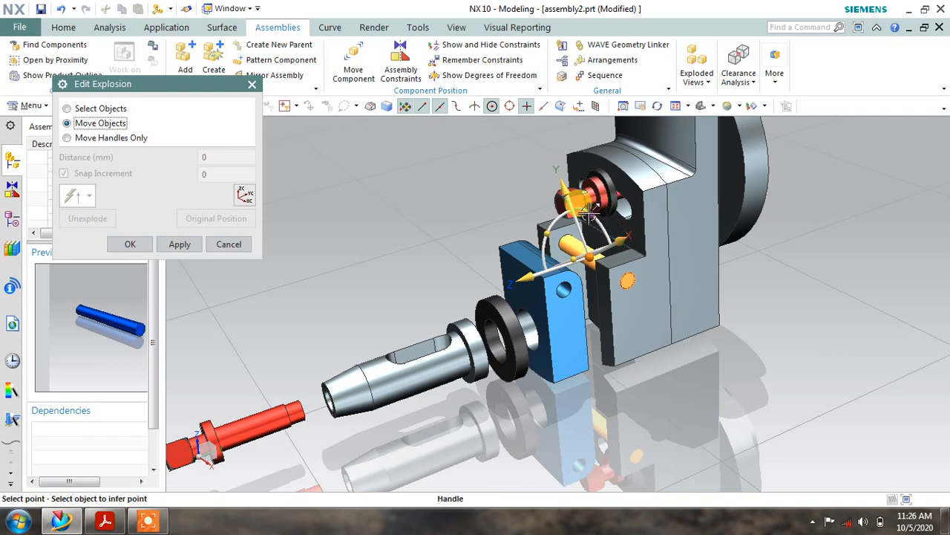
left_click_drag(609, 231, 586, 213)
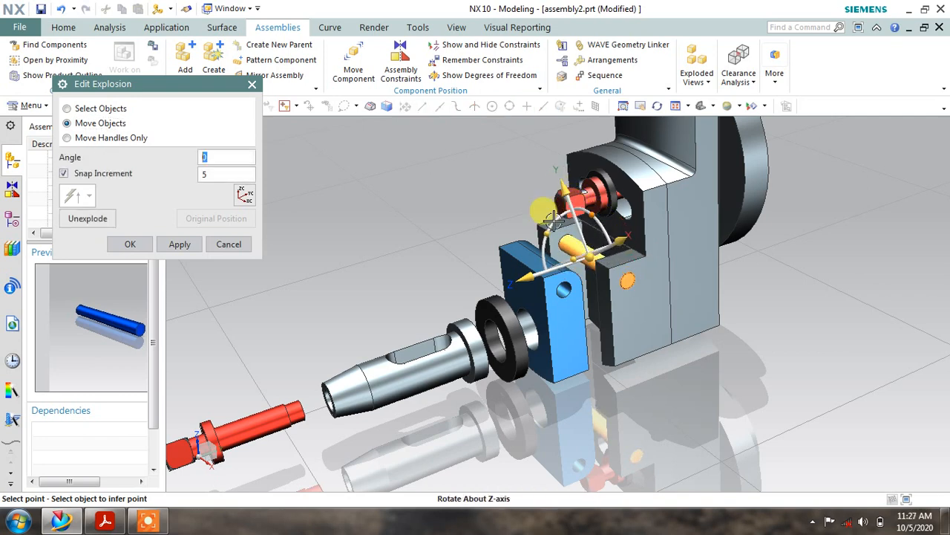
left_click(229, 245)
left_click(739, 71)
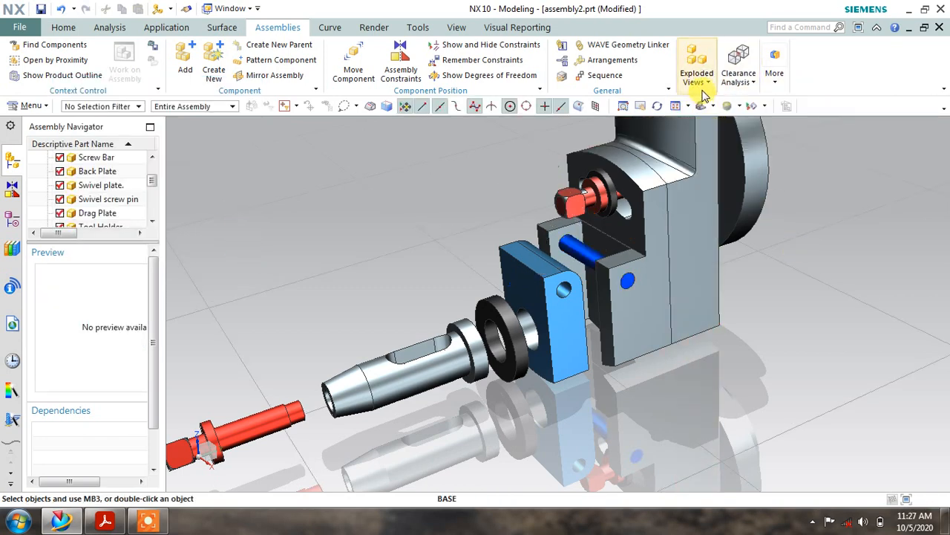
Edit the explosion to move the pivot pin out of the swivel plate and place it beside the assembly
left_click(696, 76)
left_click(734, 121)
left_click(583, 252)
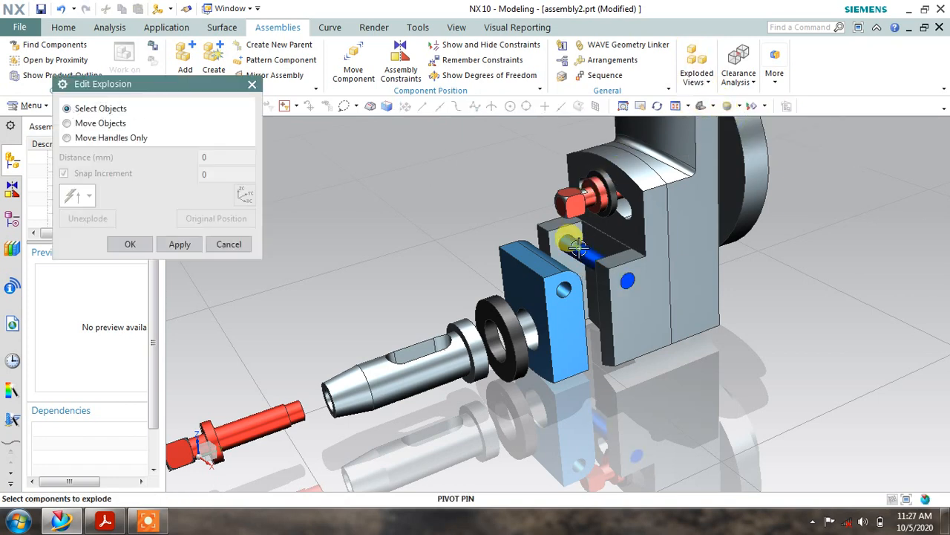
left_click(84, 125)
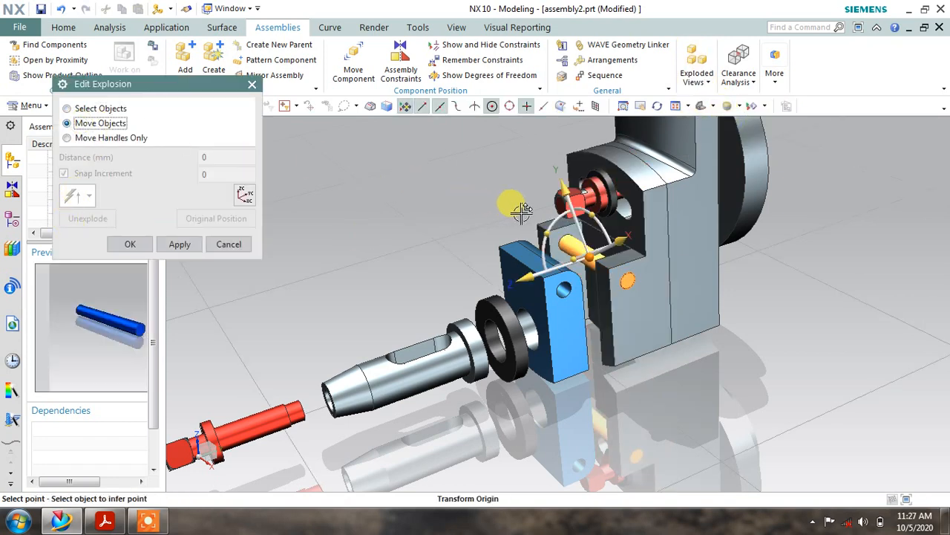
left_click_drag(556, 183, 530, 121)
middle_click_drag(564, 219, 490, 199)
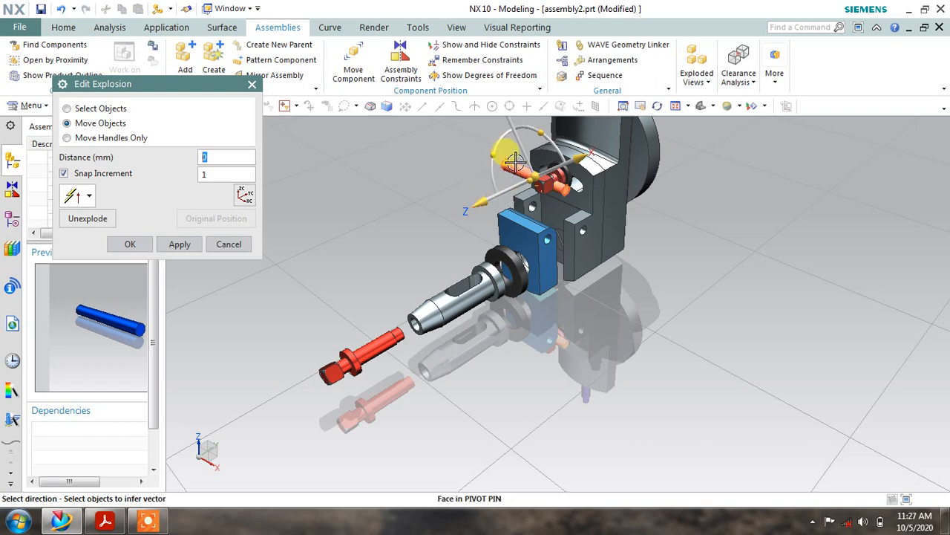
left_click_drag(516, 160, 571, 185)
Rotate the pivot pin about 40 degrees around its Z axis and fine-tune its angle beside the swivel plate
left_click_drag(602, 238, 681, 253)
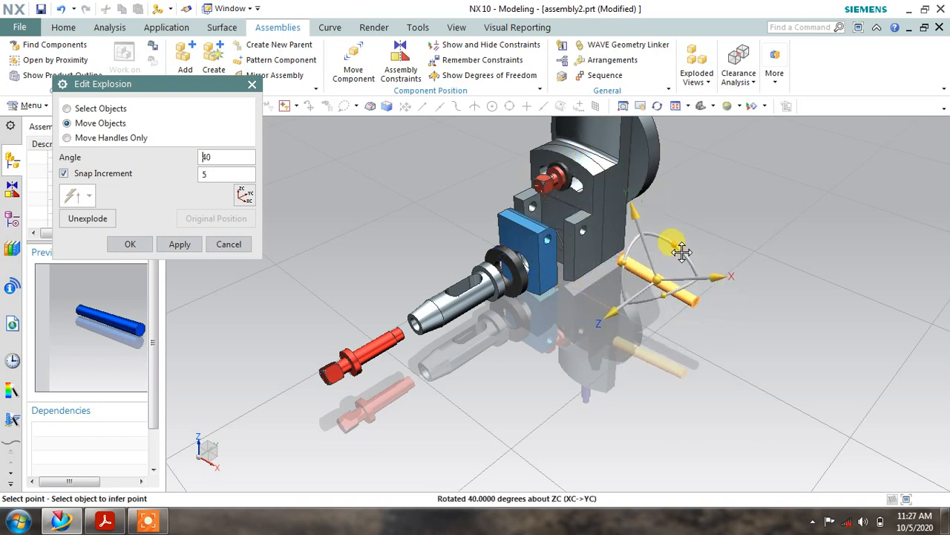
middle_click_drag(602, 240, 634, 220)
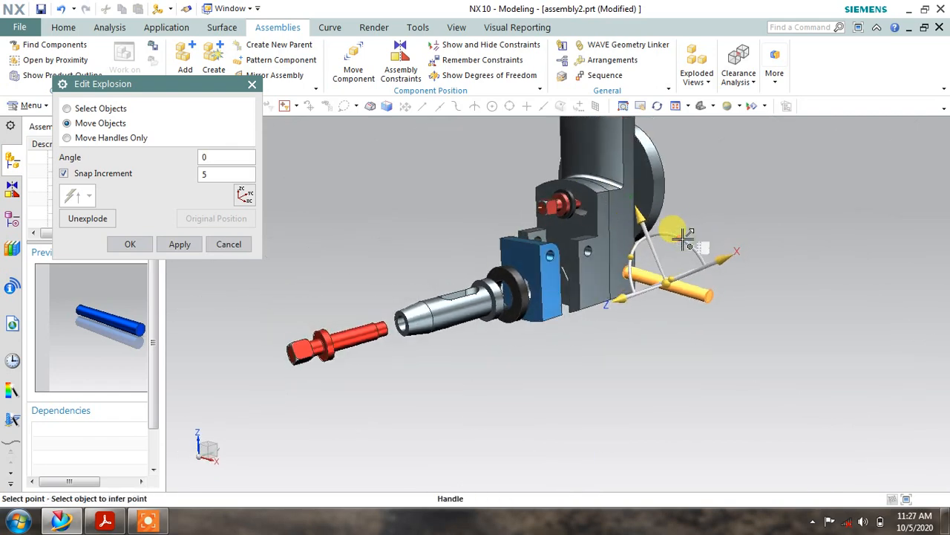
left_click_drag(682, 235, 707, 236)
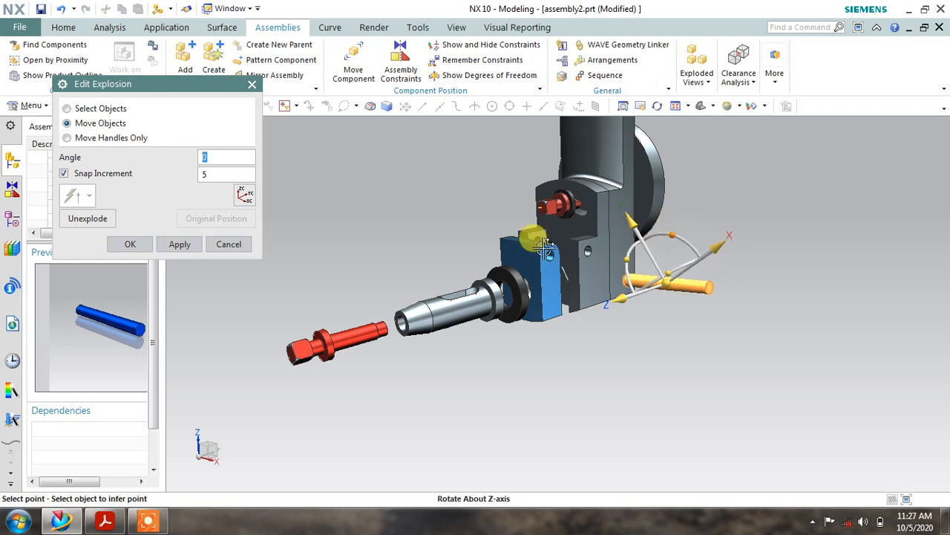
Select the clamping screw in place of the pivot pin and move it along its Z axis out of the swivel plate and washer
middle_click_drag(484, 197, 314, 186)
left_click(80, 110)
scroll(519, 230, "up", 5)
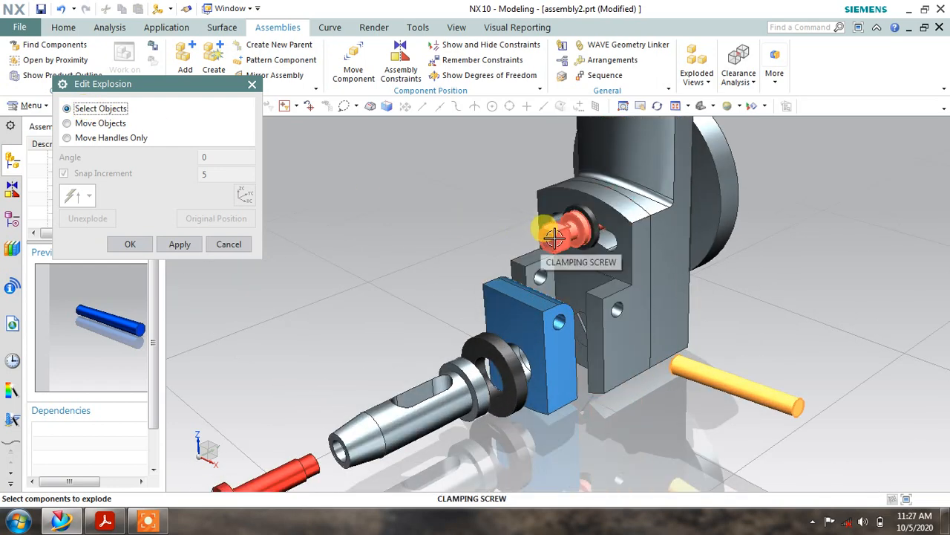
left_click(554, 236)
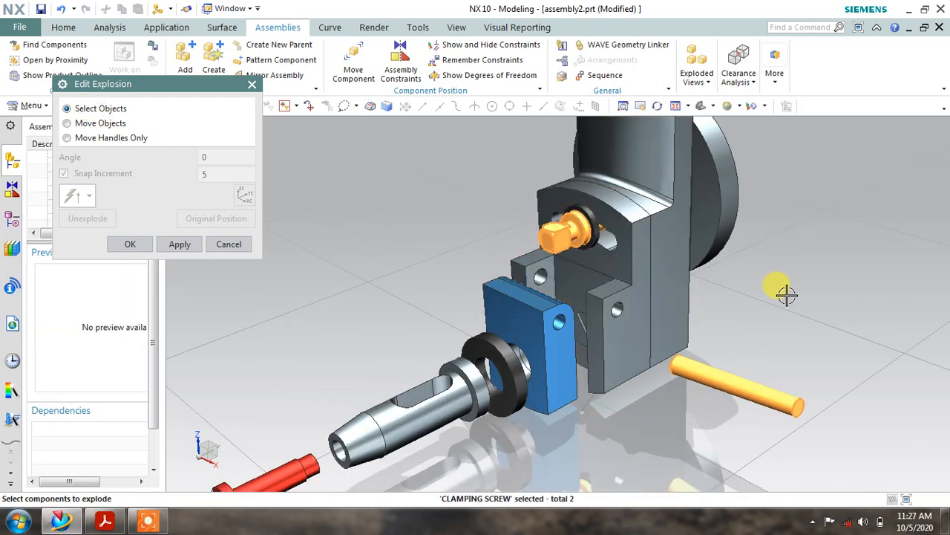
left_click(732, 373, "shift")
left_click(100, 124)
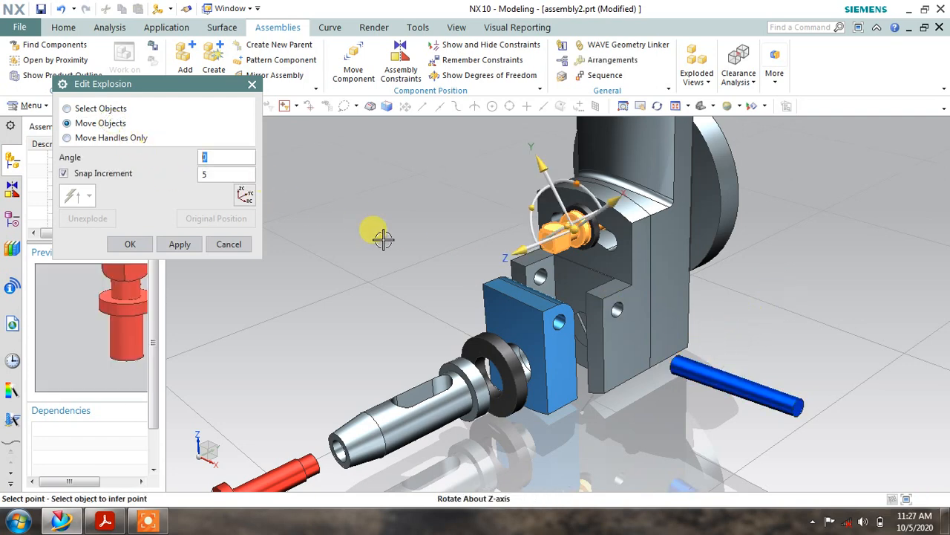
left_click_drag(501, 254, 380, 317)
Add the small washer to the selection and move it together with the clamping screw farther out from the swivel plate
left_click(109, 109)
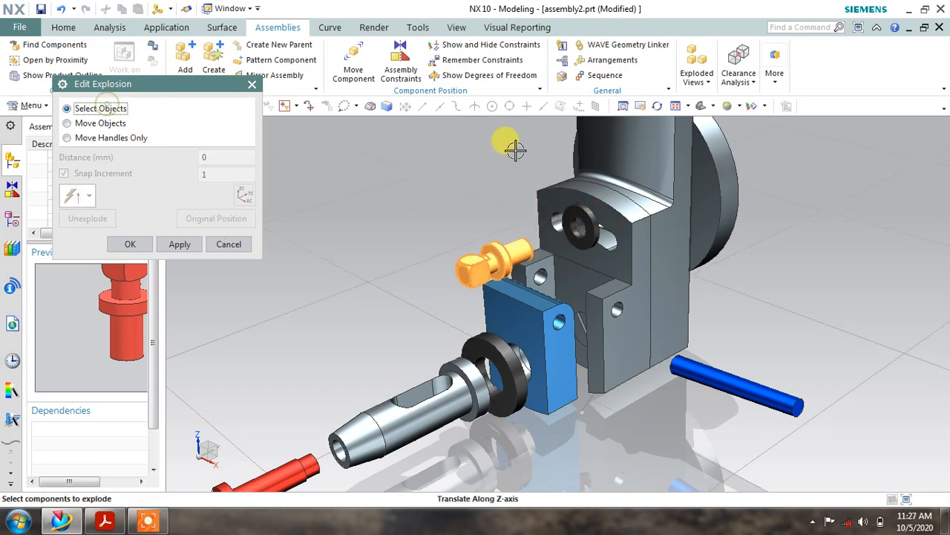
left_click(581, 226)
left_click(115, 124)
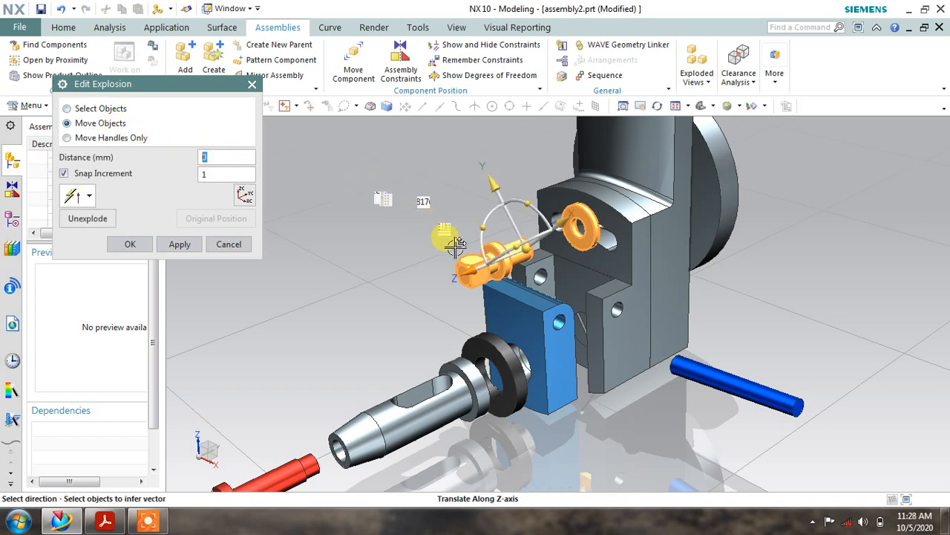
left_click_drag(464, 256, 417, 290)
left_click(182, 245)
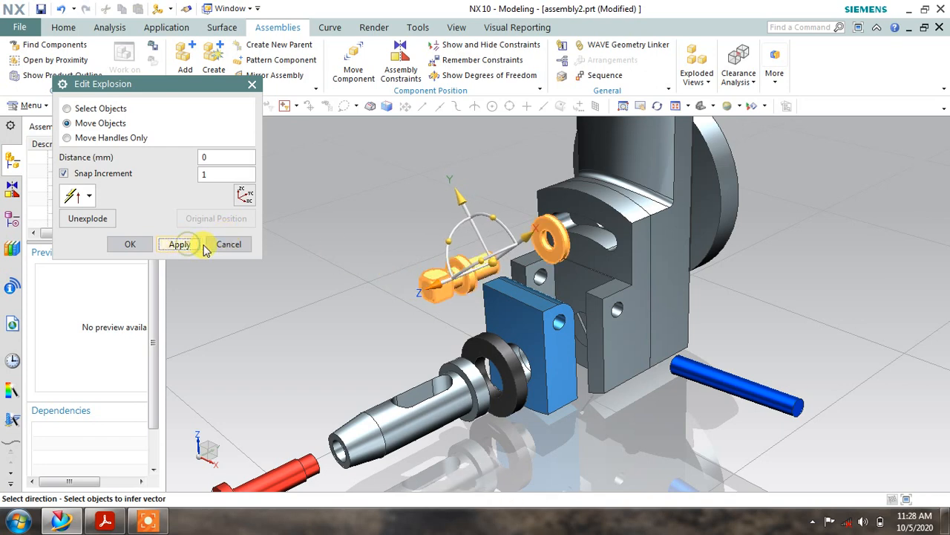
left_click(223, 244)
Edit the explosion to move only the small washer along its Z axis, closer to the clamping screw
left_click(697, 78)
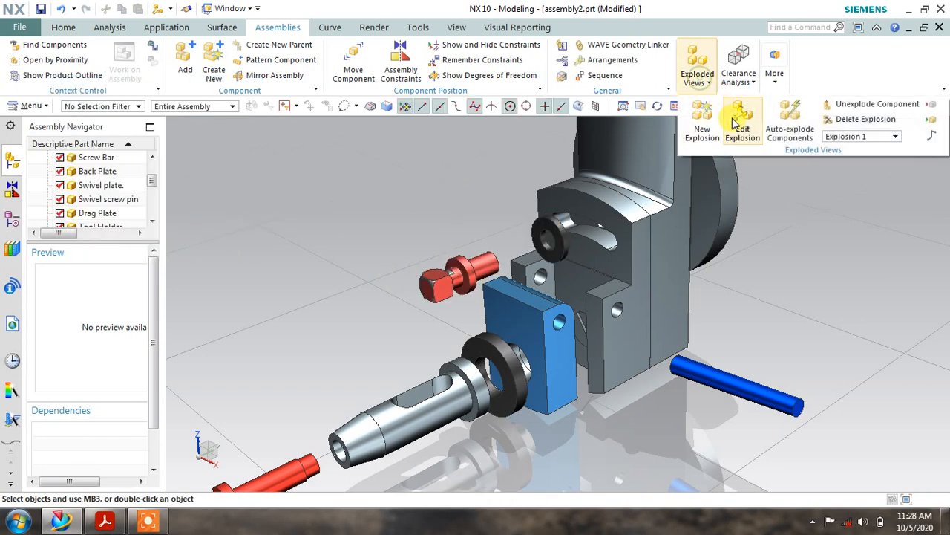
left_click(801, 131)
left_click(553, 228)
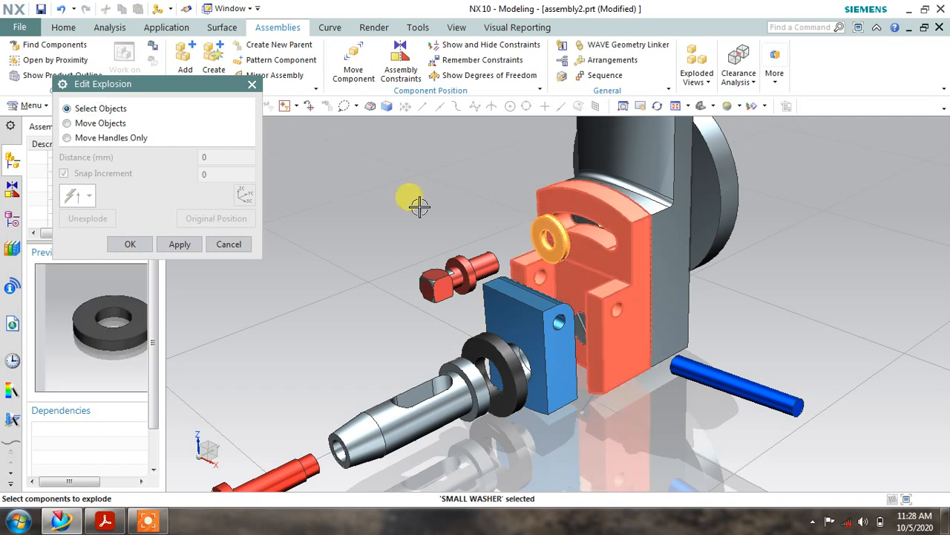
left_click(122, 122)
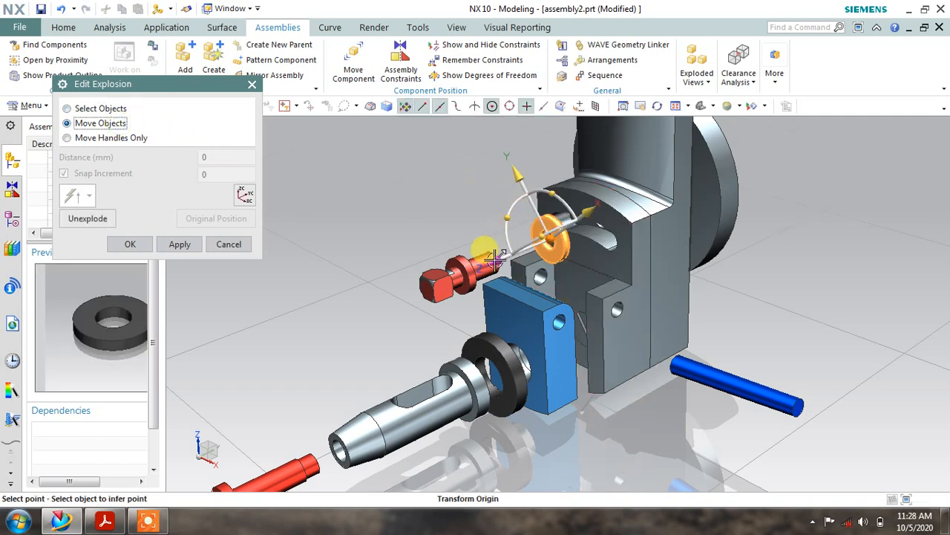
left_click_drag(496, 256, 471, 266)
Select the back plate instead of the small washer and move it back along its Z axis, clear of the vertical slide
scroll(604, 221, "down", 1)
mouse_move(595, 219)
middle_mouse_down()
mouse_move(576, 217)
mouse_move(589, 213)
middle_mouse_up()
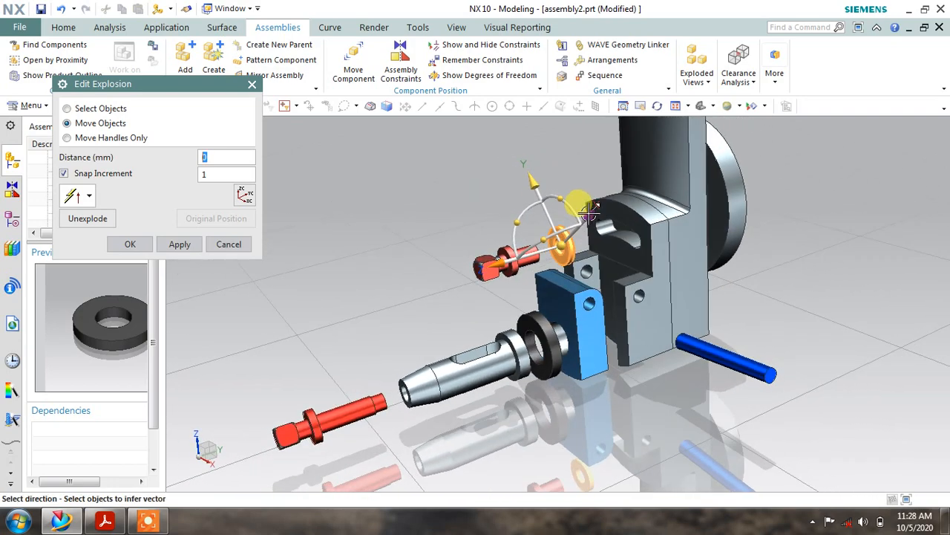
scroll(602, 216, "up", 1)
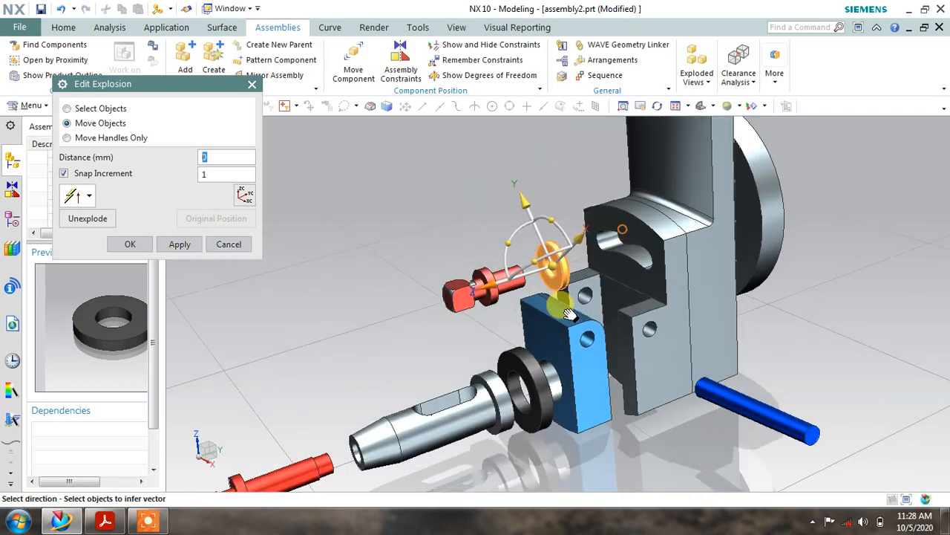
middle_click_drag(569, 314, 394, 490, "shift")
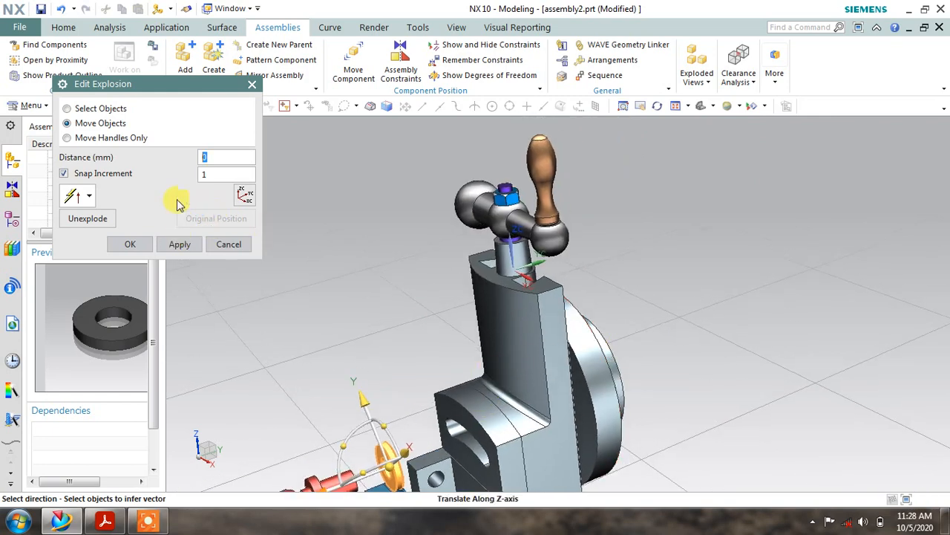
left_click(67, 109)
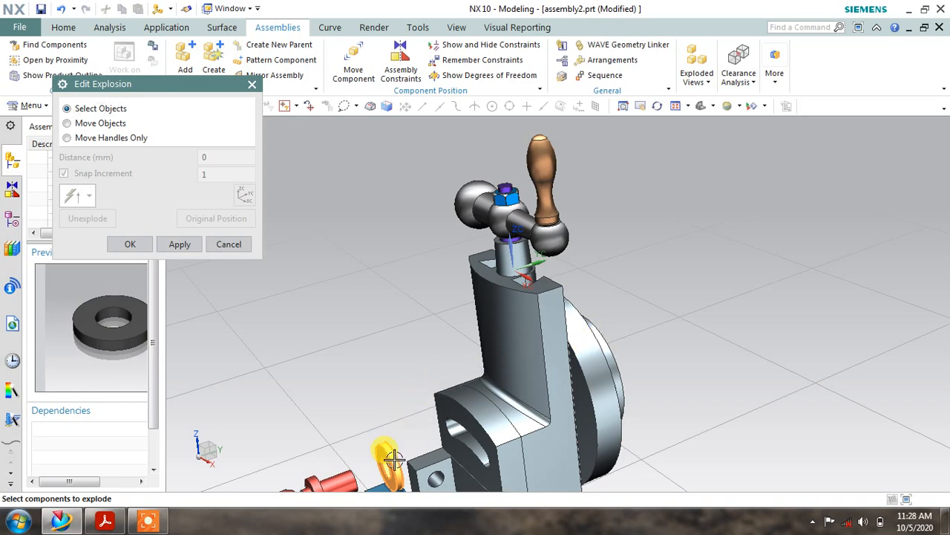
left_click(598, 359)
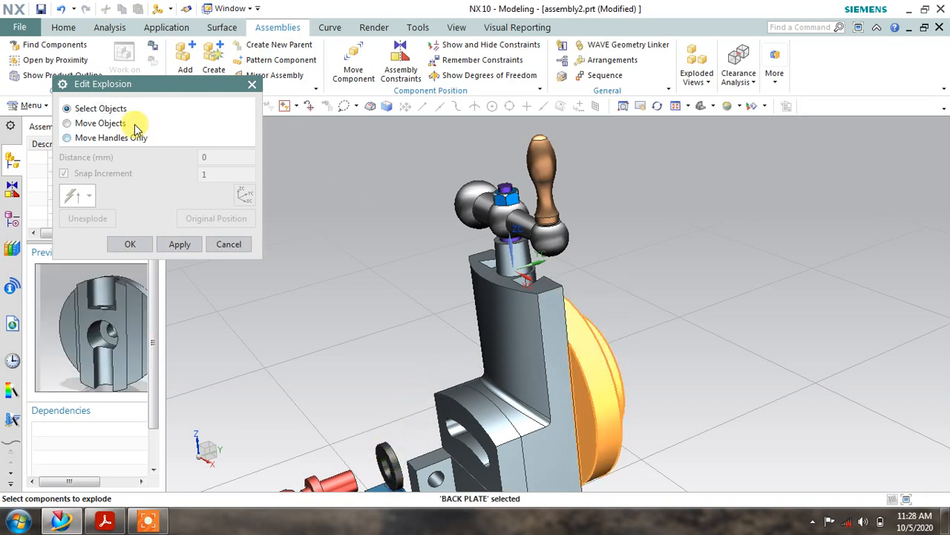
left_click(112, 124)
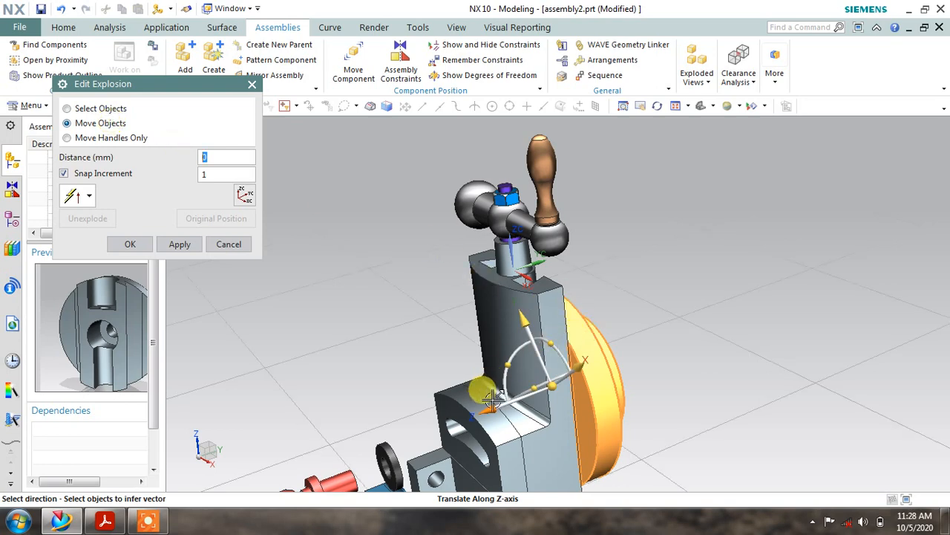
left_click_drag(490, 409, 582, 372)
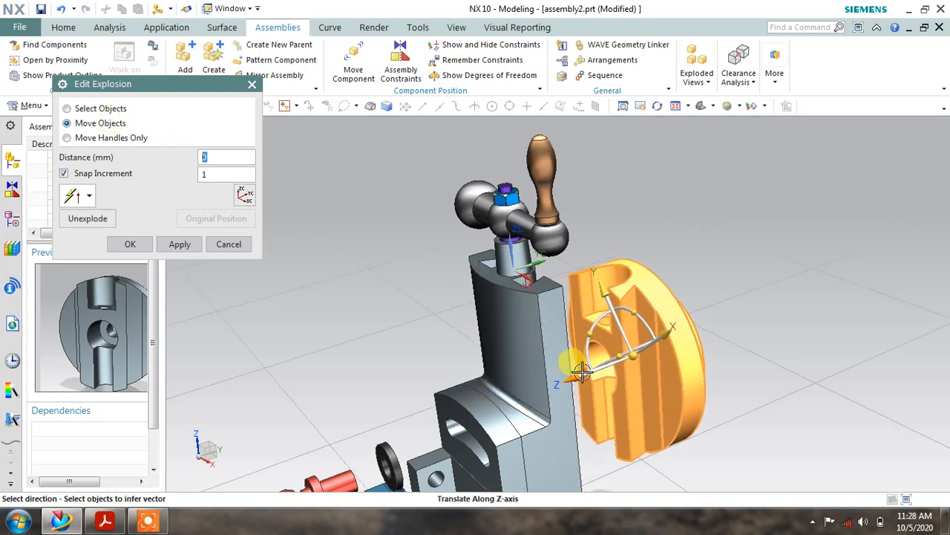
left_click(104, 110)
scroll(390, 174, "down", 5)
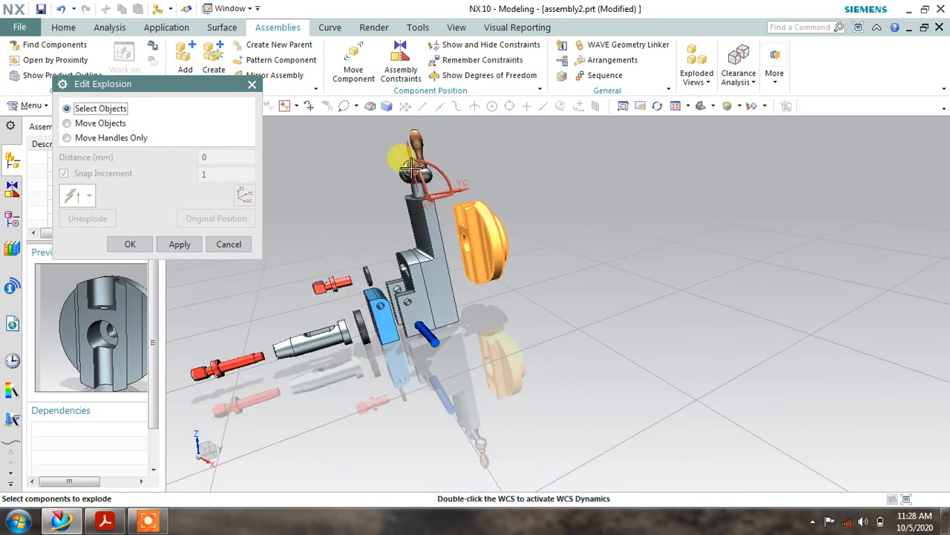
scroll(542, 268, "up", 5)
left_click(696, 286)
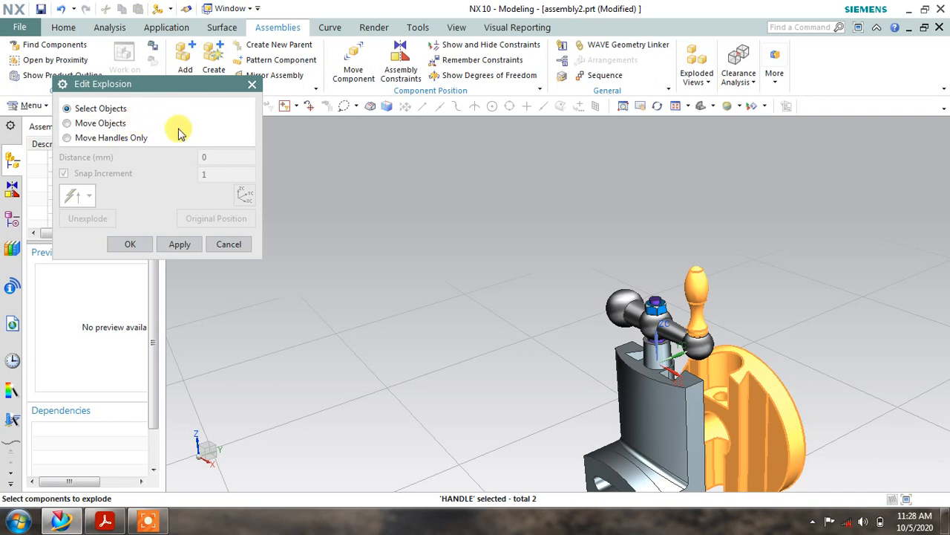
left_click(700, 297, "shift")
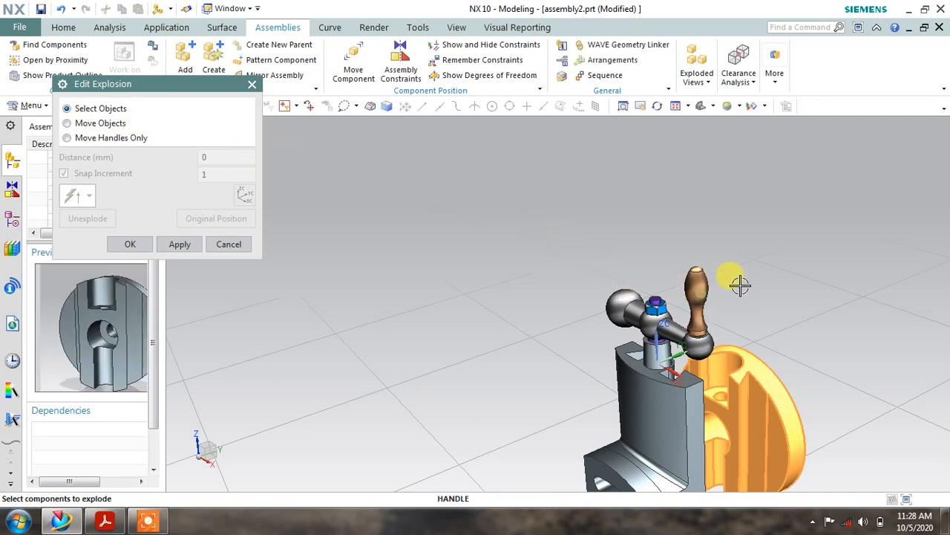
left_click(70, 123)
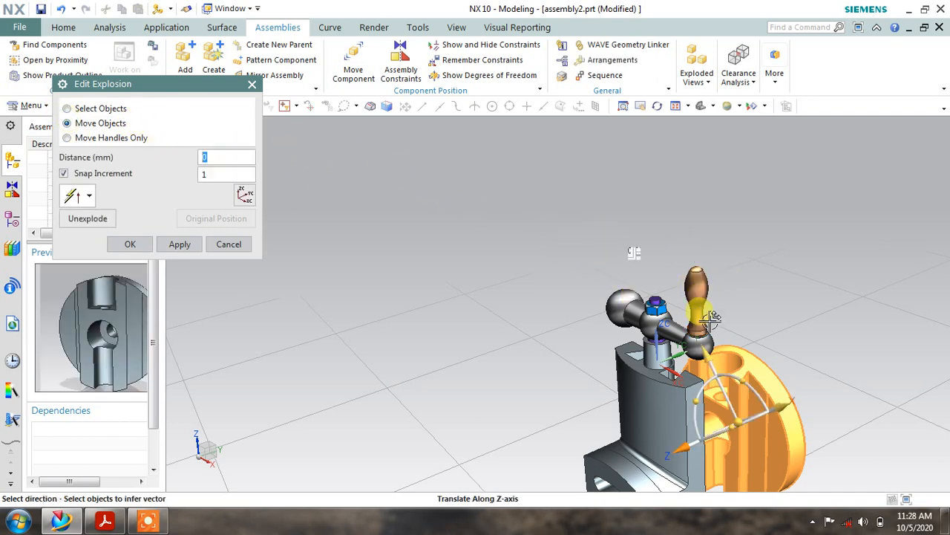
scroll(715, 350, "up", 1)
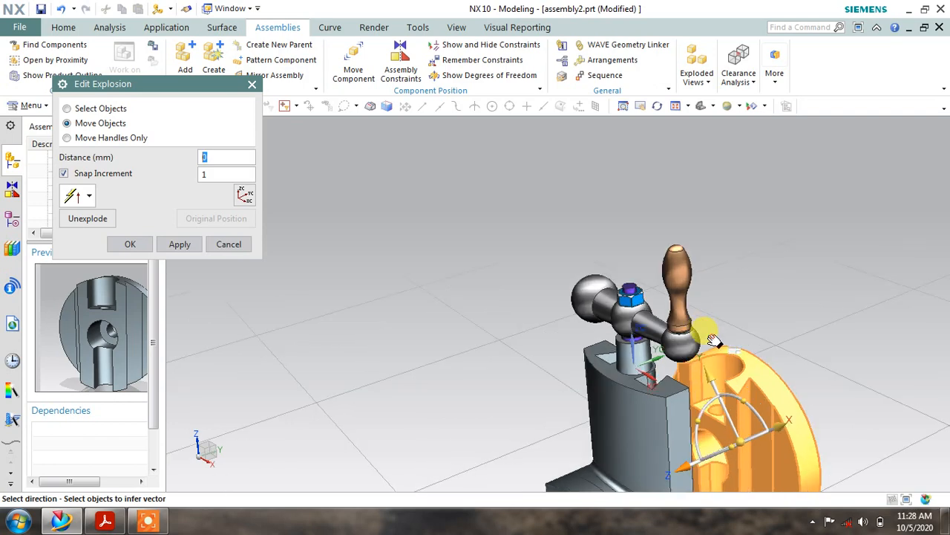
middle_click_drag(714, 340, 645, 199, "shift")
left_click_drag(645, 237, 616, 229)
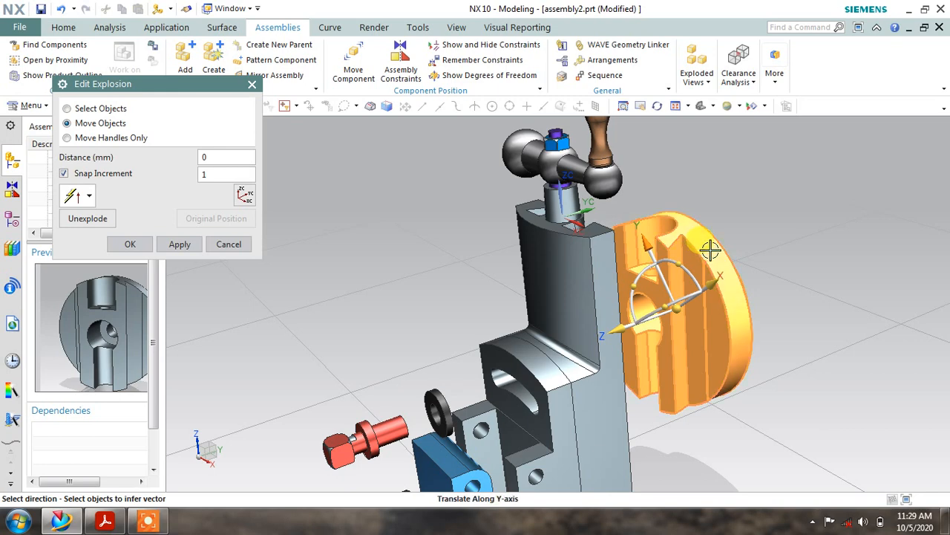
left_click(230, 245)
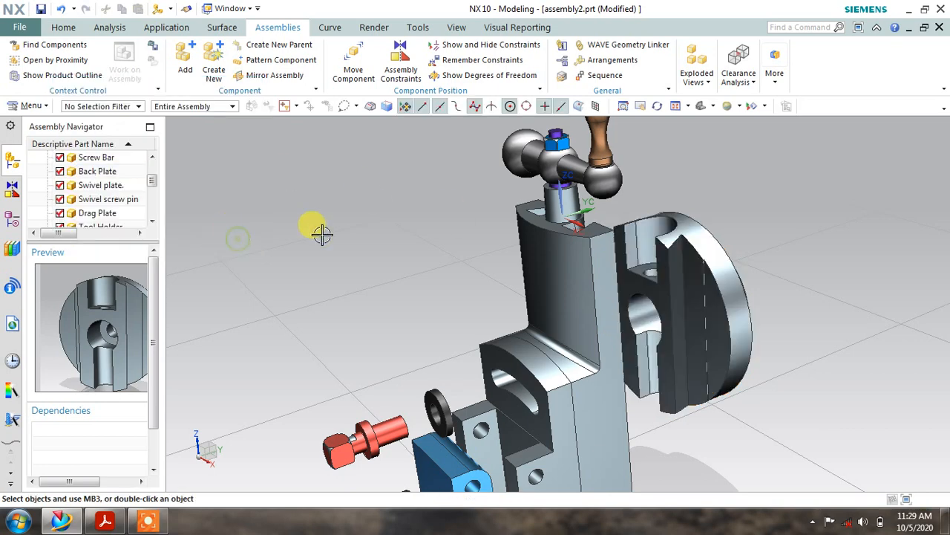
Edit the explosion to move the wooden handle along its Y axis, out of the crank's ball end
left_click(698, 74)
left_click(739, 134)
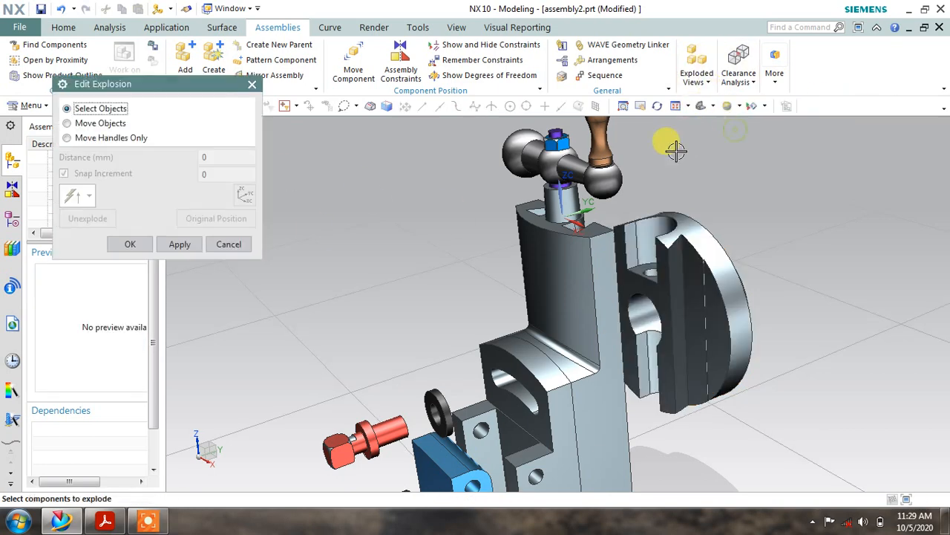
middle_click_drag(671, 144, 657, 206, "shift")
left_click(598, 203)
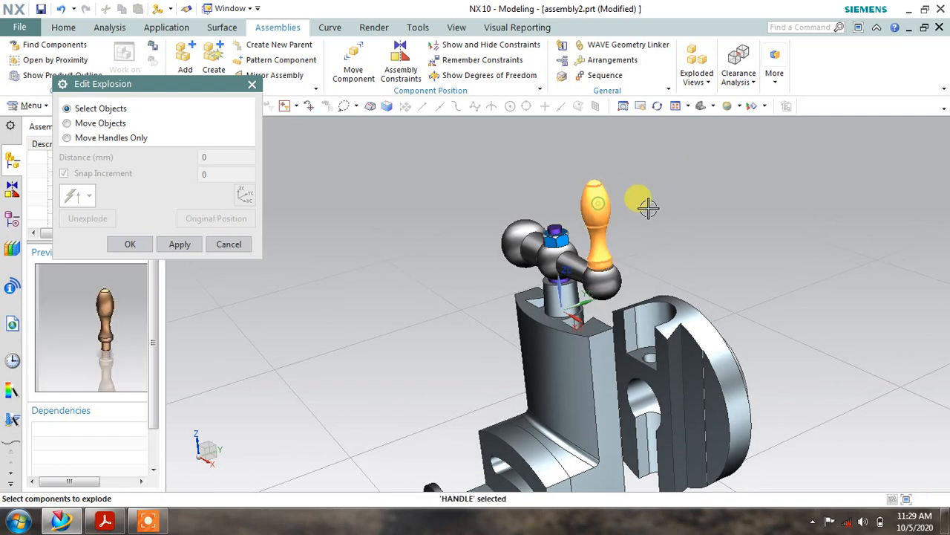
left_click(114, 125)
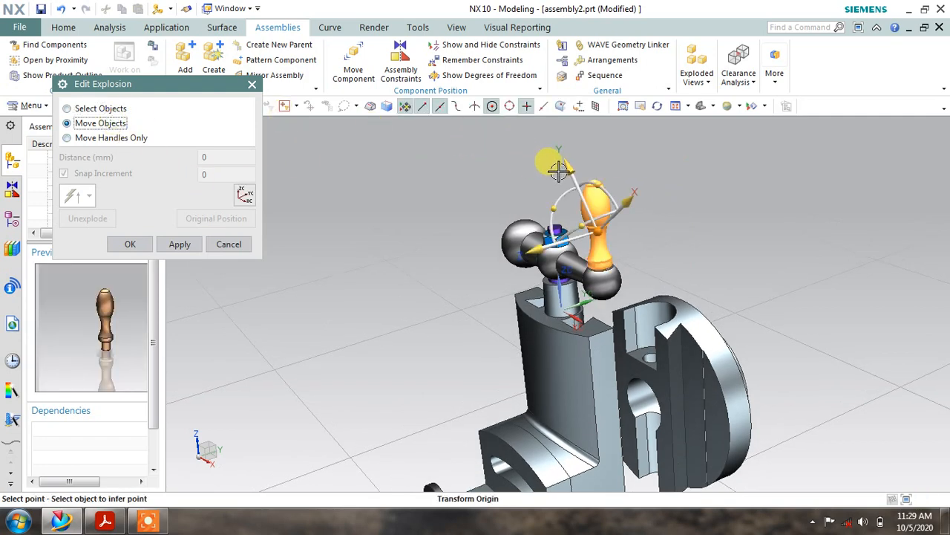
left_click_drag(570, 169, 586, 147)
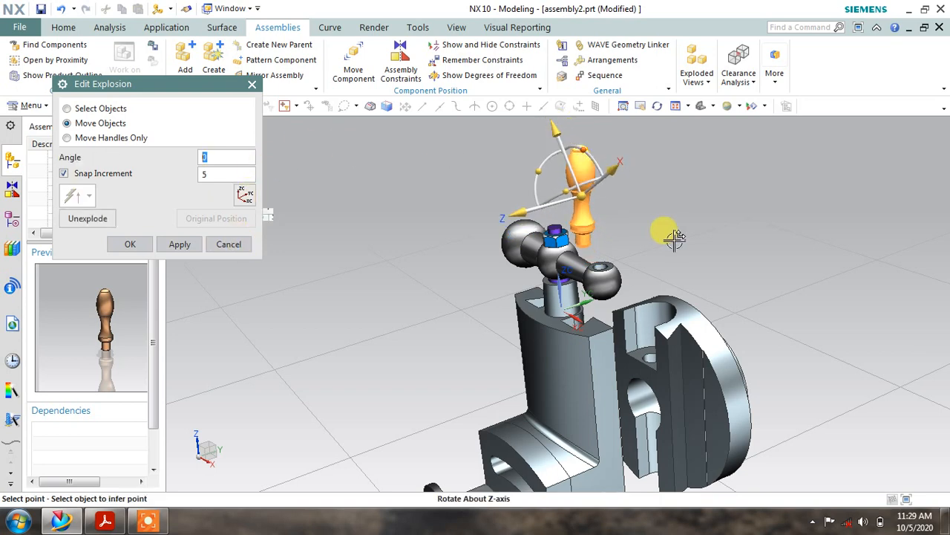
Align the handle's move axes to the WCS and shift it along X and Z to place it above the crank's ball-end hole
middle_click_drag(675, 237, 709, 228)
middle_click_drag(549, 196, 591, 273)
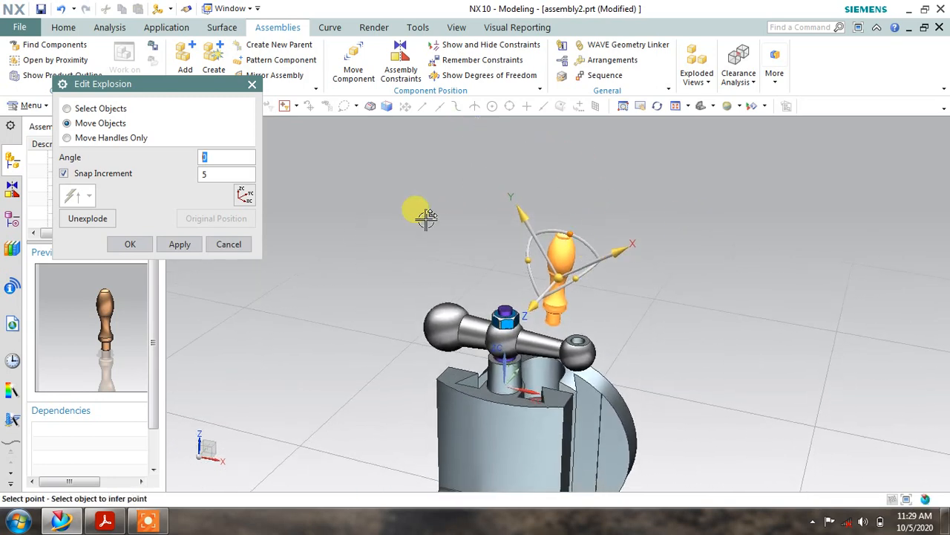
left_click(246, 197)
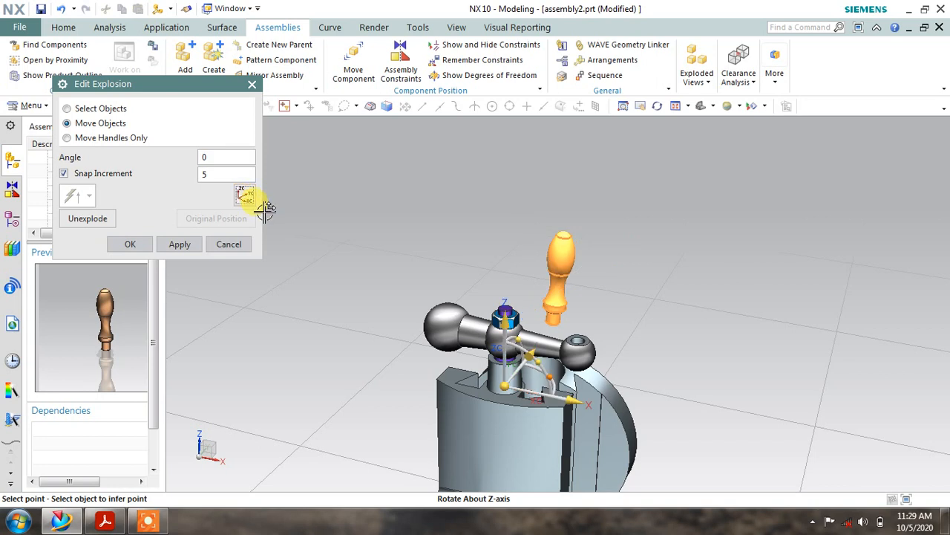
left_click_drag(578, 401, 607, 404)
left_click_drag(540, 317, 578, 252)
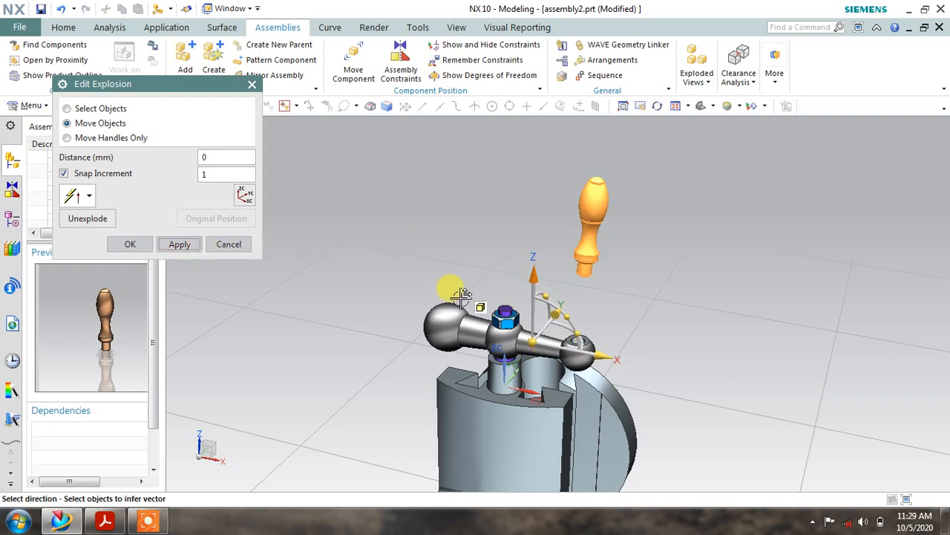
Select the ball-ended crank instead of the handle and move it up along the Z axis, clear of the screw and nut
middle_click_drag(461, 294, 405, 202)
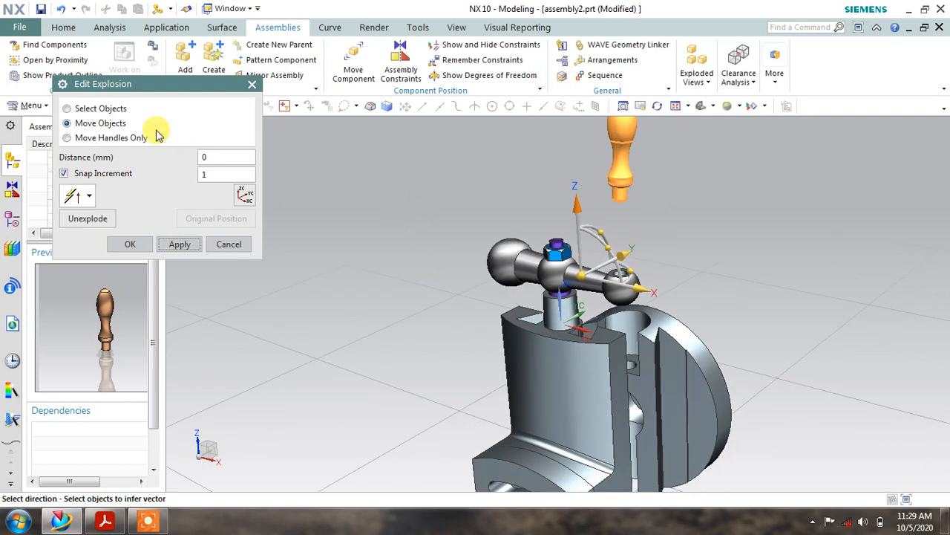
left_click(101, 109)
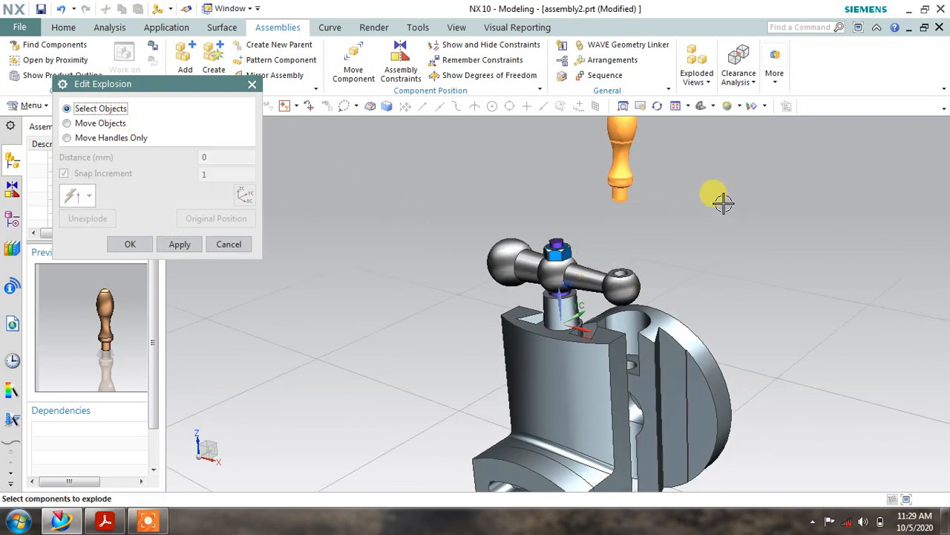
left_click(664, 174)
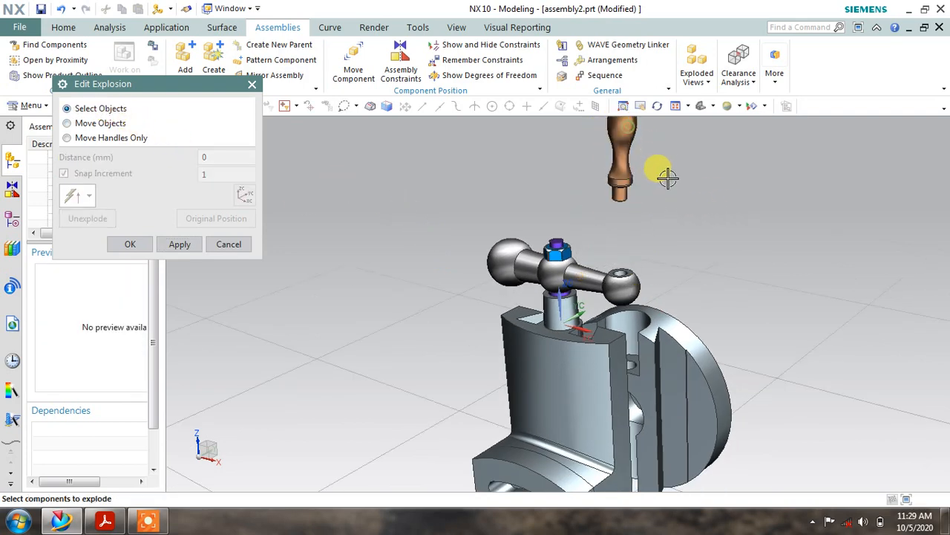
left_click(591, 271)
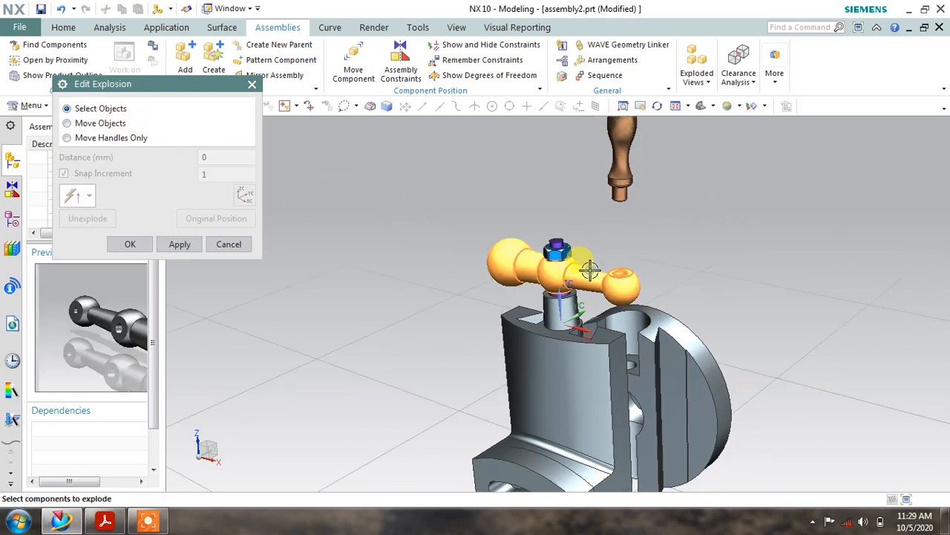
left_click(89, 124)
left_click(556, 193)
left_click_drag(552, 177, 562, 145)
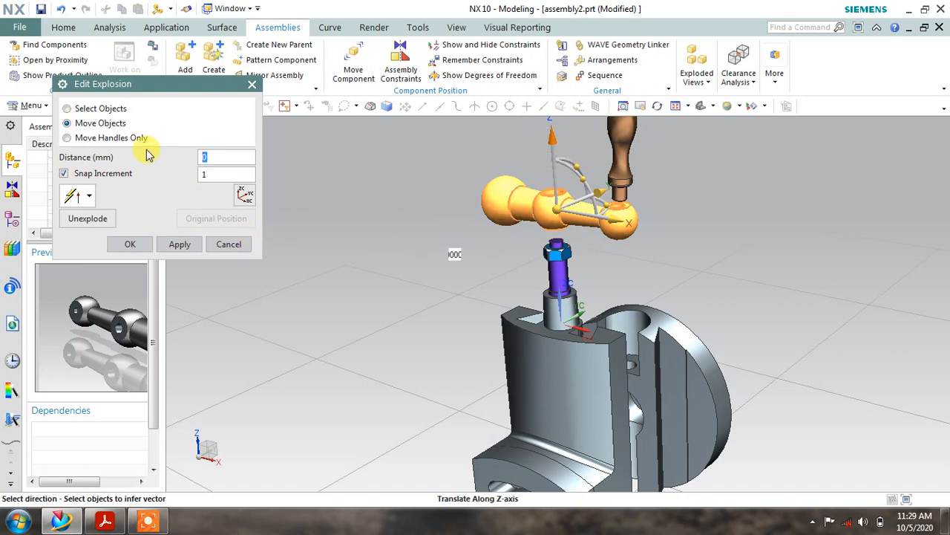
Select the nut instead of the ball-ended crank and move it up along the Z axis, clear above the crank
left_click(67, 108)
left_click(557, 252)
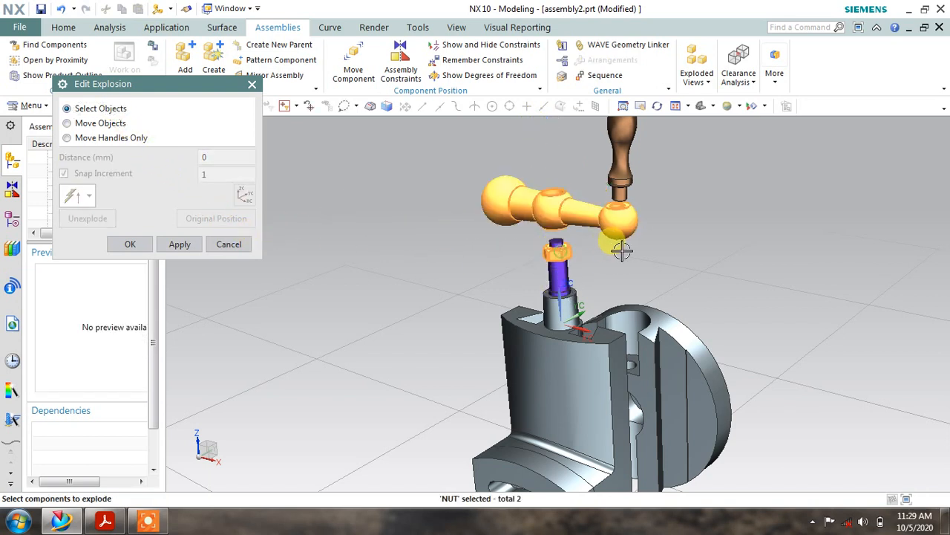
left_click(579, 221, "shift")
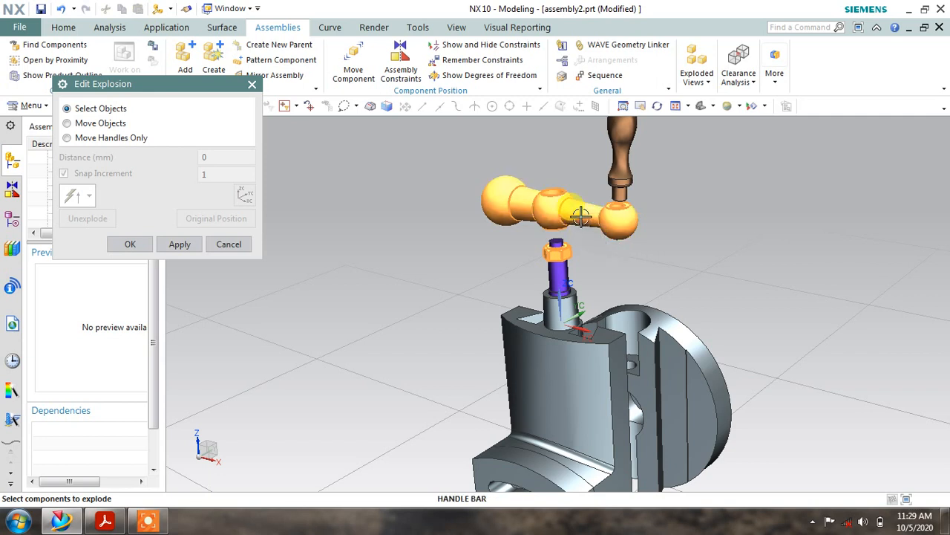
left_click(86, 124)
left_click_drag(553, 182, 558, 142)
scroll(550, 146, "down", 3)
scroll(551, 148, "up", 3)
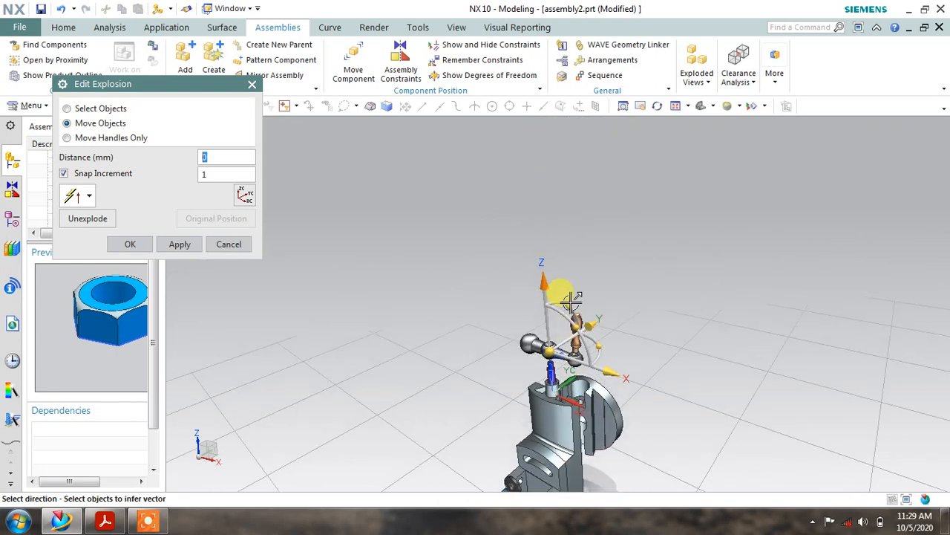
left_click_drag(556, 275, 547, 232)
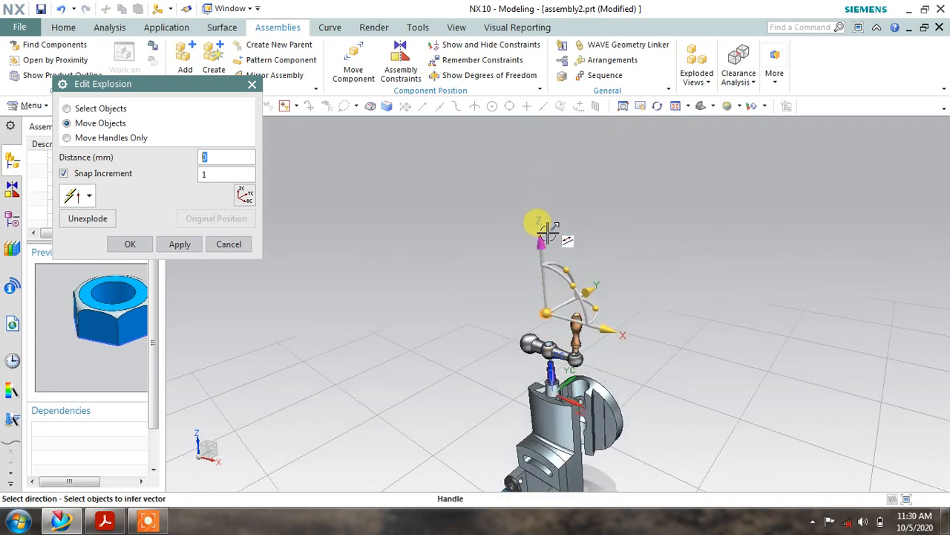
Select the screw bar instead of the nut and move it up along the Z axis, out of the vertical slide
left_click(104, 110)
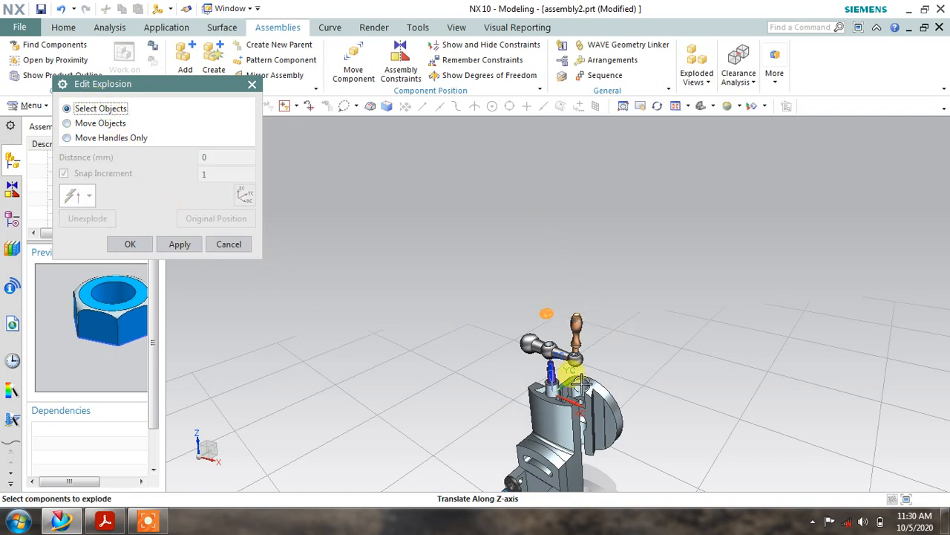
scroll(514, 321, "up", 5)
left_click(514, 320)
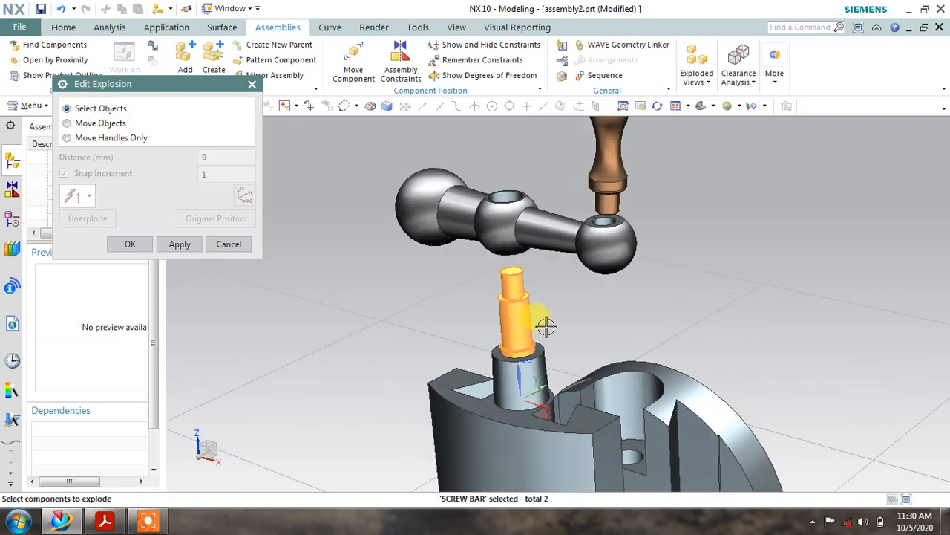
scroll(553, 300, "down", 3)
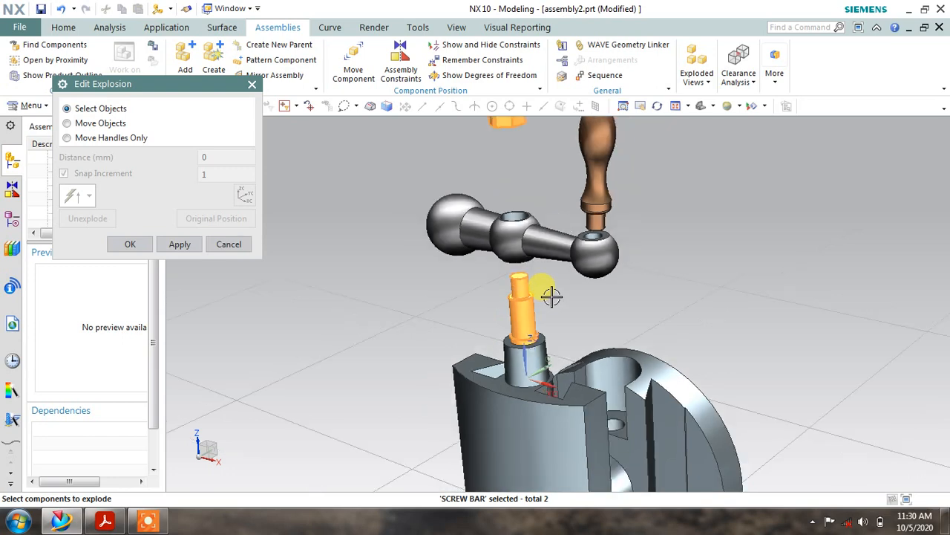
left_click(513, 151, "shift")
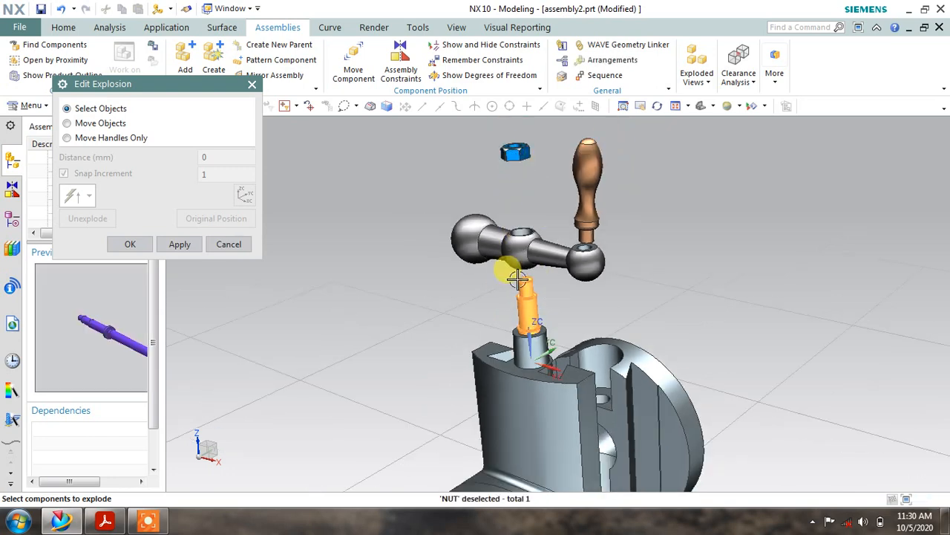
left_click(115, 123)
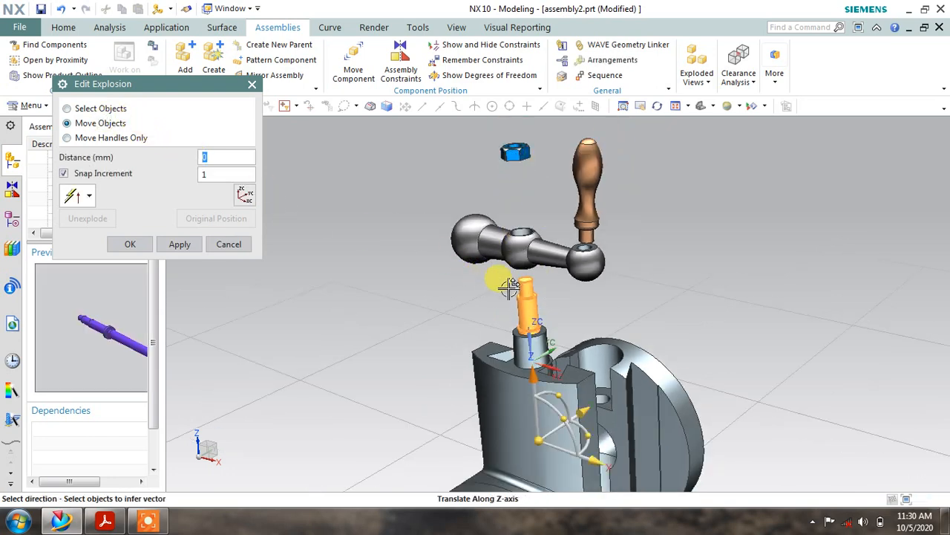
left_click_drag(534, 378, 526, 297)
Select the spacer bush instead of the screw bar and move it up along the Z axis to just below the crank
left_click(103, 109)
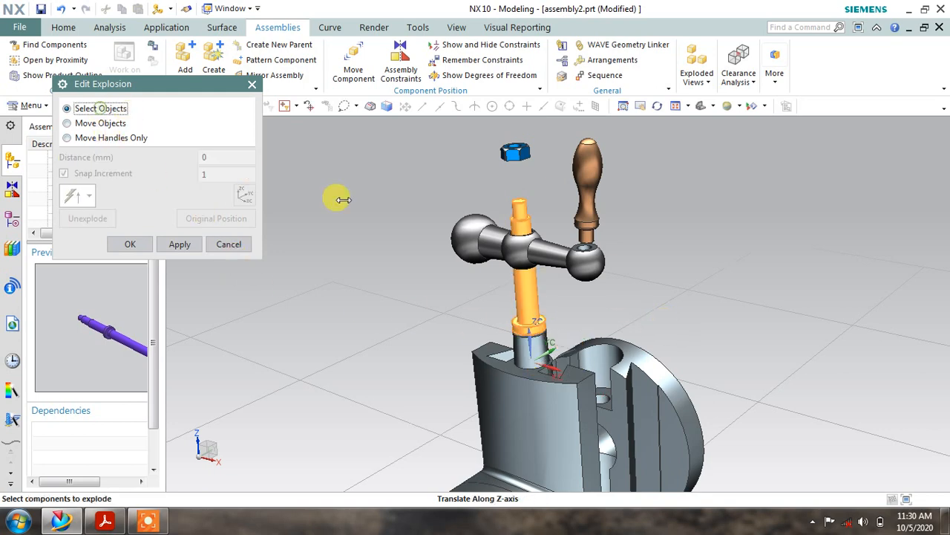
scroll(495, 294, "up", 4)
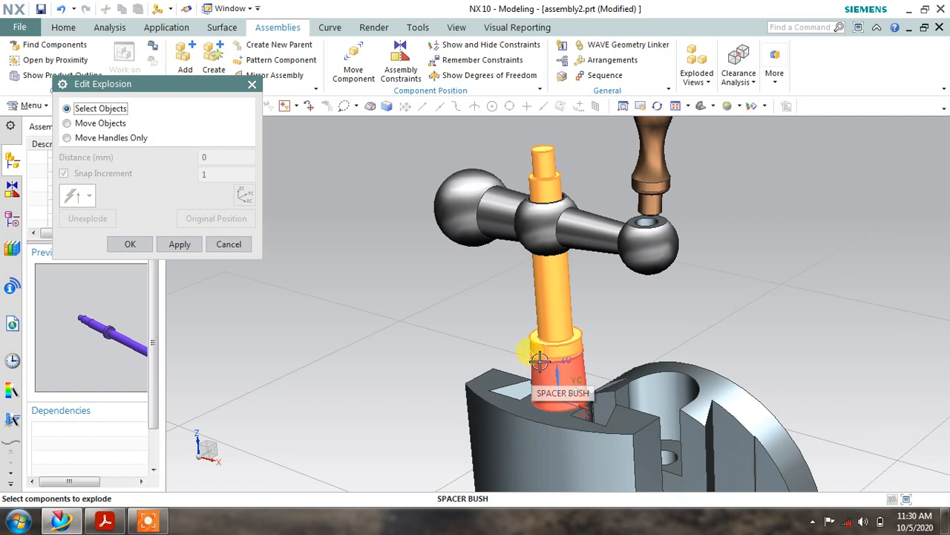
left_click(554, 292, "shift")
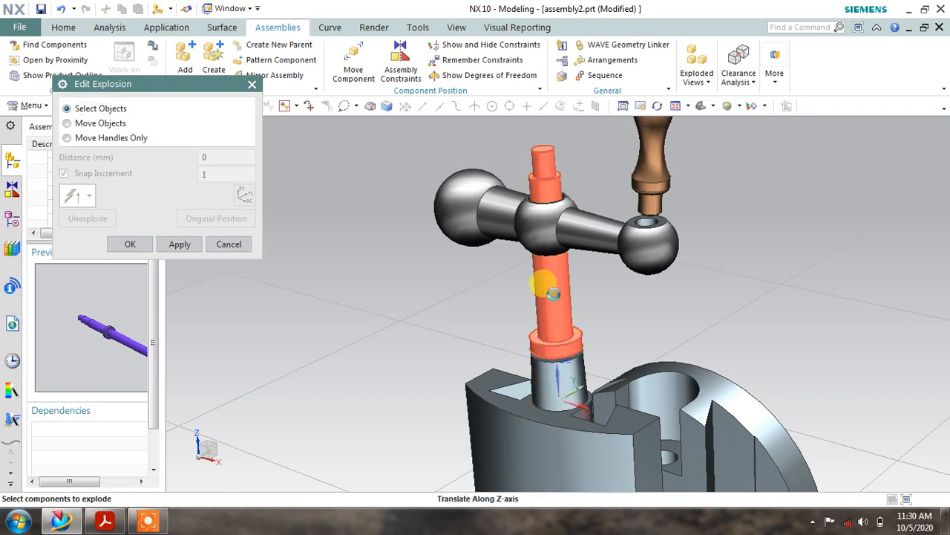
left_click(545, 379)
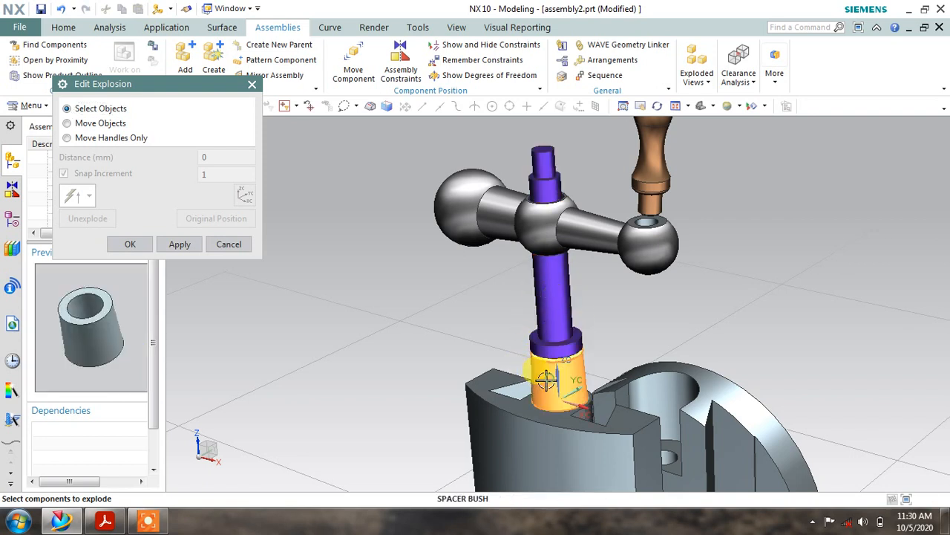
left_click(77, 124)
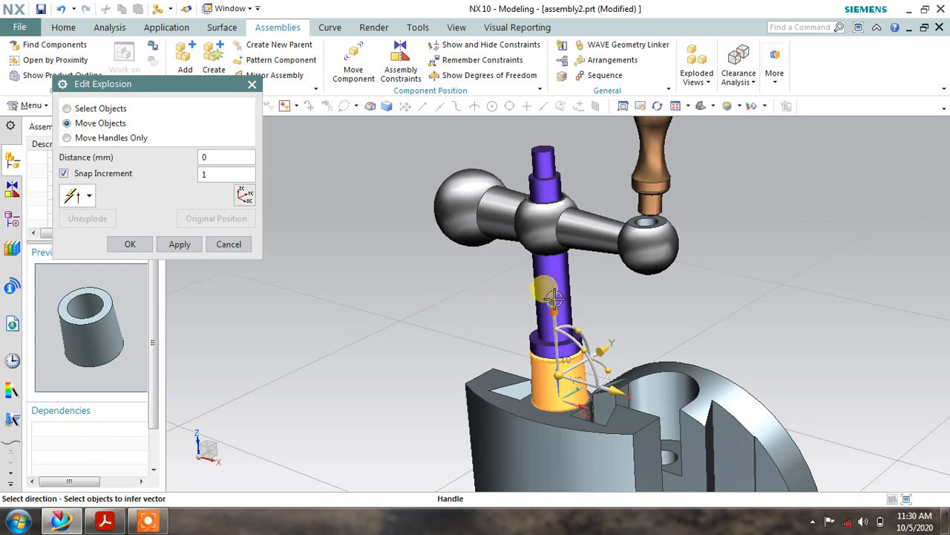
left_click_drag(554, 297, 526, 196)
scroll(646, 285, "down", 3)
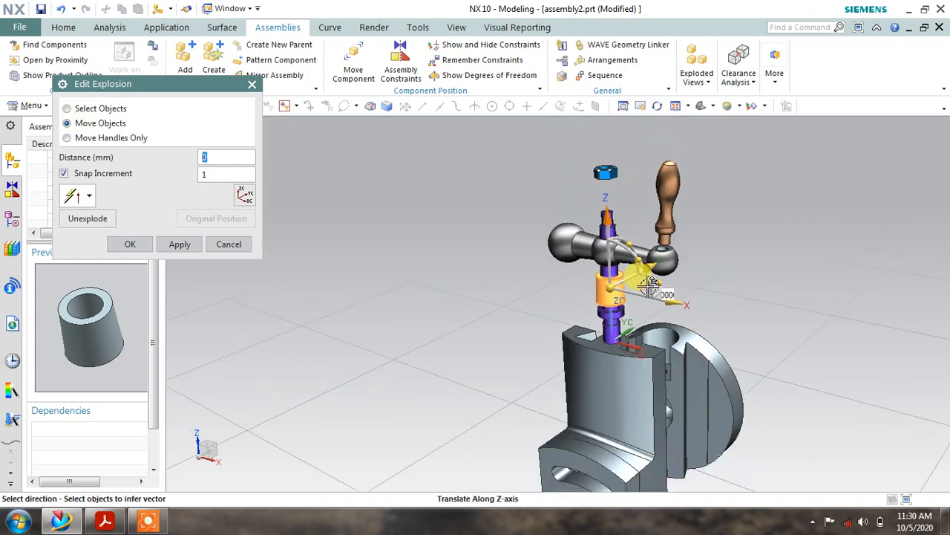
Select the swivel plate instead of the spacer bush and move it forward along the Y axis, away from the vertical slide
mouse_move(687, 304)
middle_mouse_down()
mouse_move(657, 252)
mouse_move(650, 285)
middle_mouse_up()
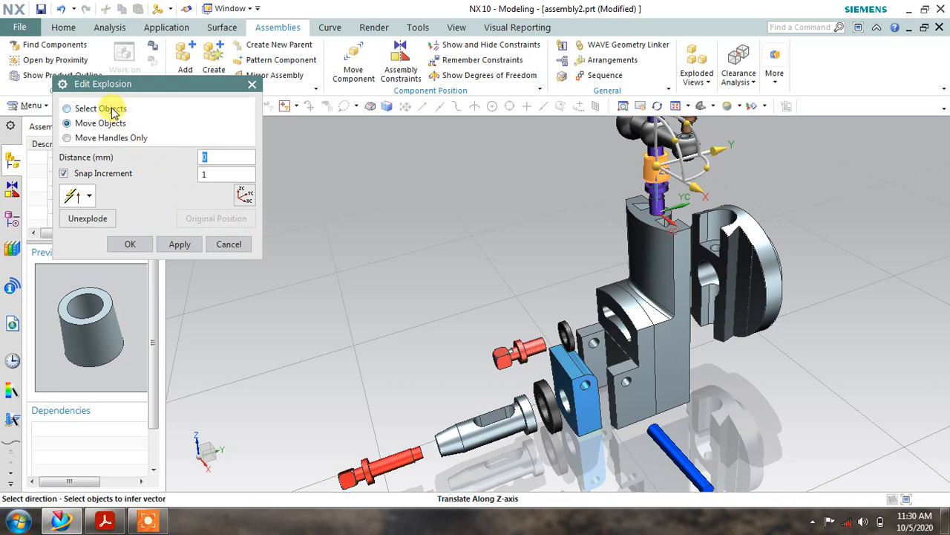
left_click(68, 108)
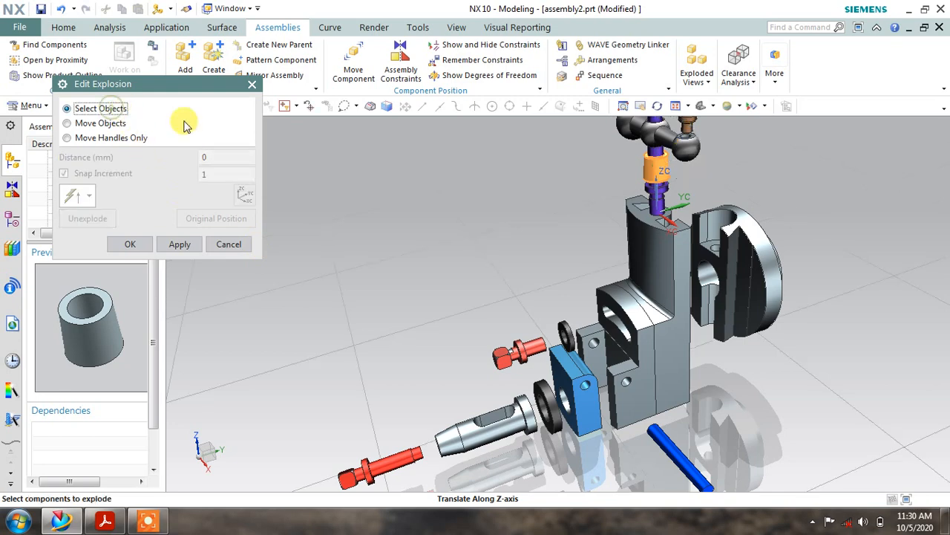
left_click(631, 164, "shift")
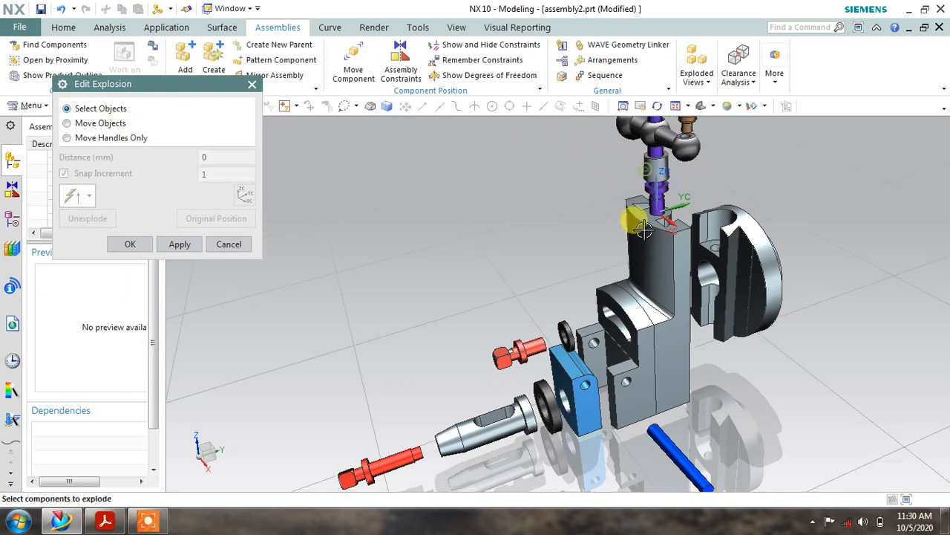
left_click(635, 382)
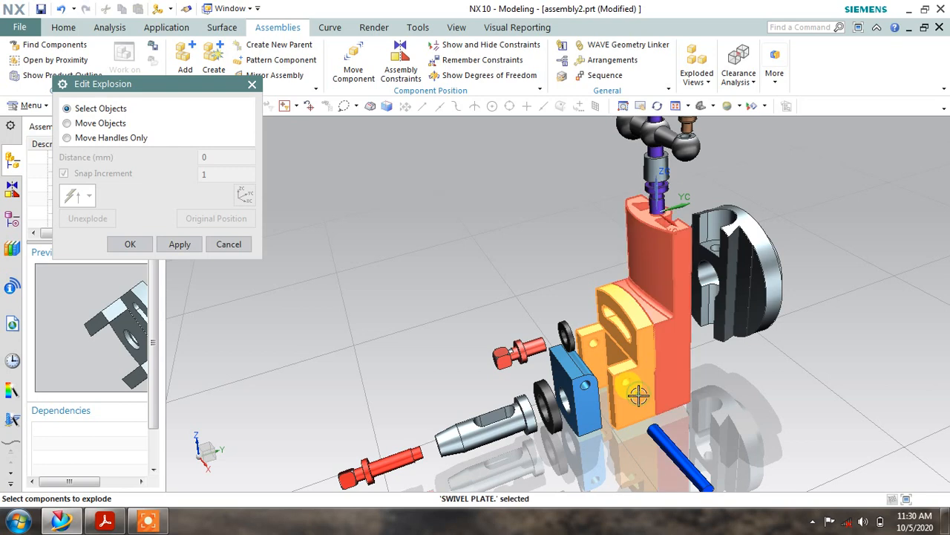
left_click(100, 123)
scroll(672, 346, "up", 2)
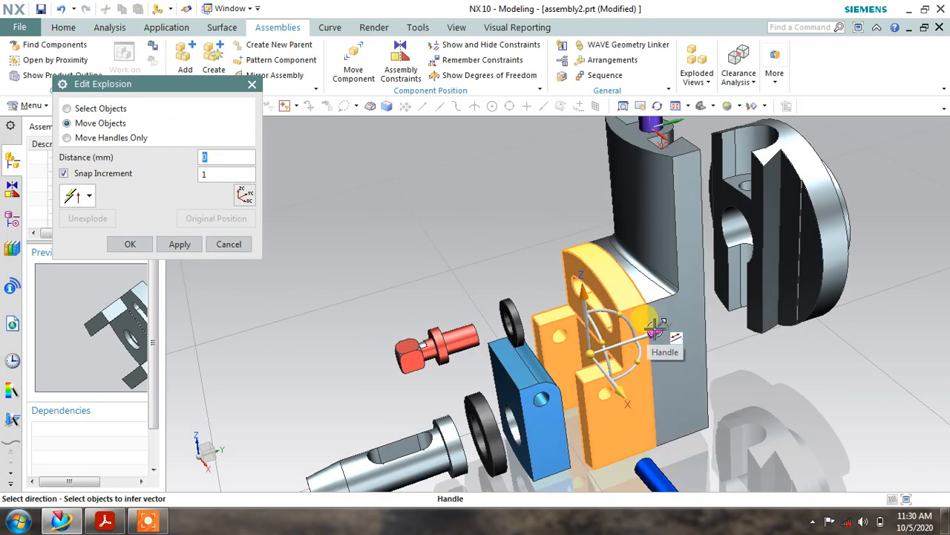
left_click_drag(653, 330, 640, 336)
middle_click_drag(666, 401, 645, 397)
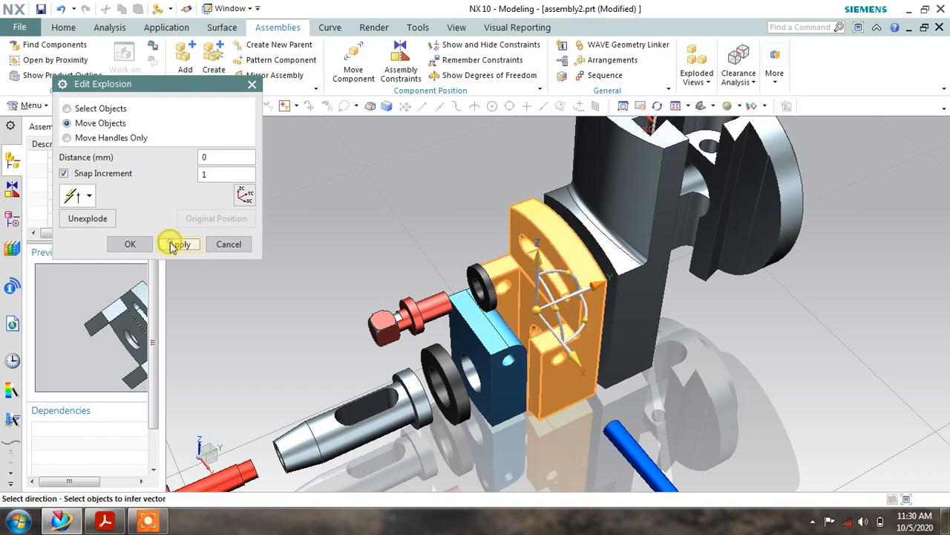
left_click(206, 245)
Edit the explosion to move the drag plate and the large washer together along the Y axis, farther from the swivel plate
middle_click_drag(578, 315, 547, 297)
middle_click_drag(728, 346, 666, 304)
scroll(666, 304, "up", 2)
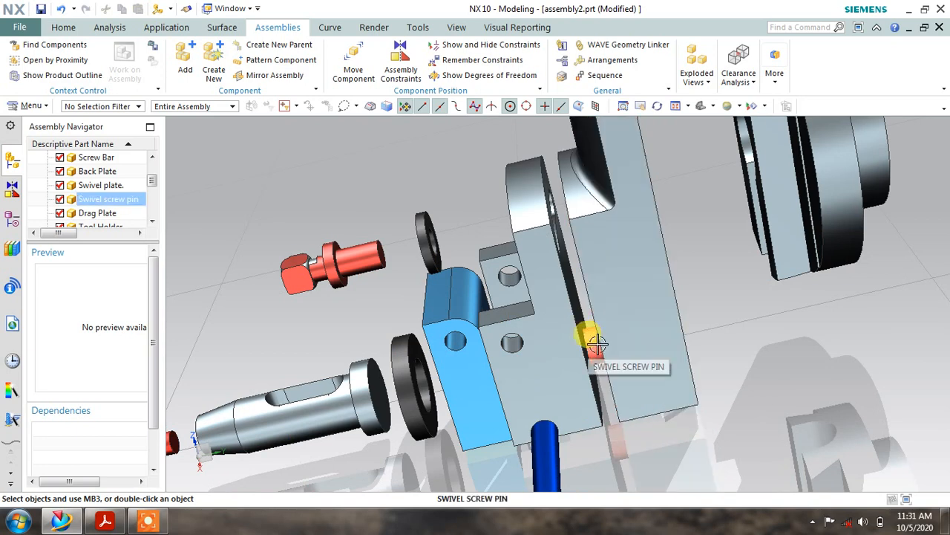
middle_click_drag(569, 297, 594, 298)
left_click(697, 68)
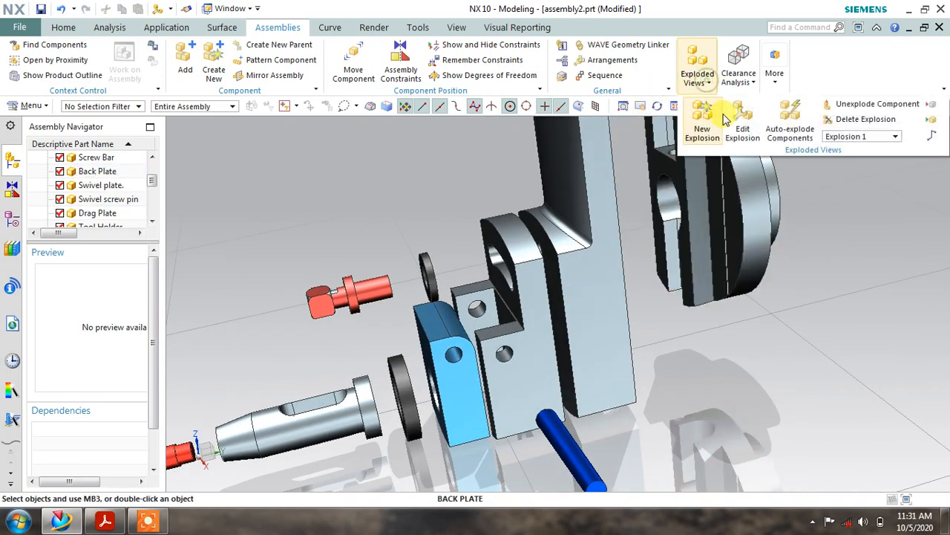
left_click(741, 128)
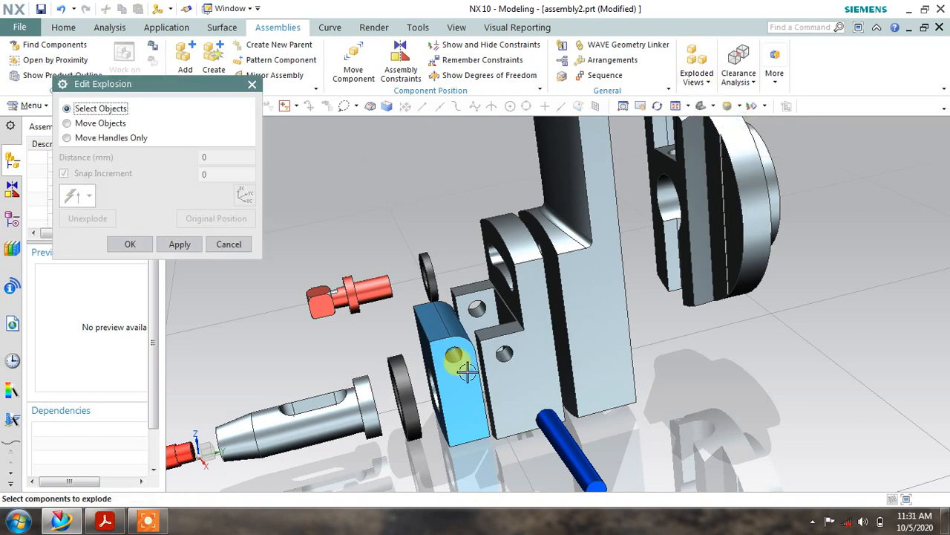
left_click(395, 377)
left_click(435, 373)
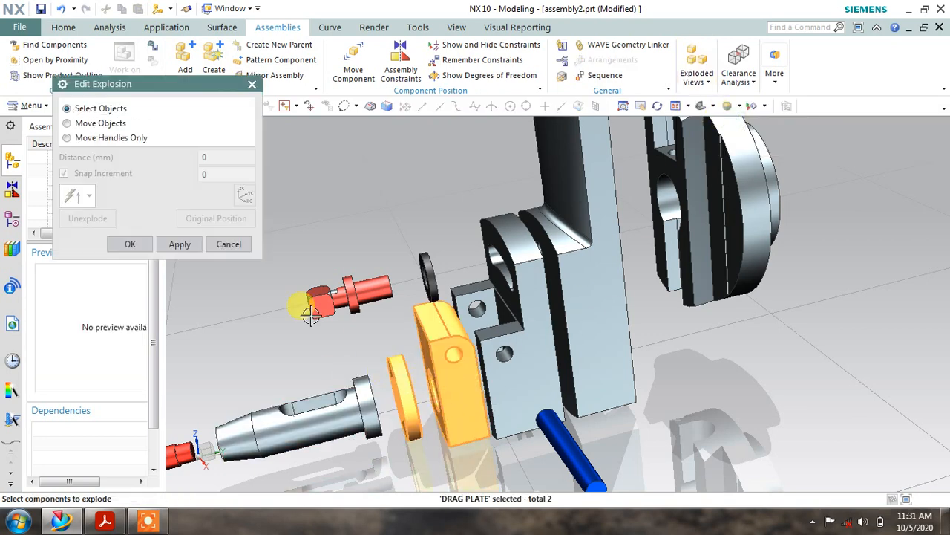
left_click(112, 124)
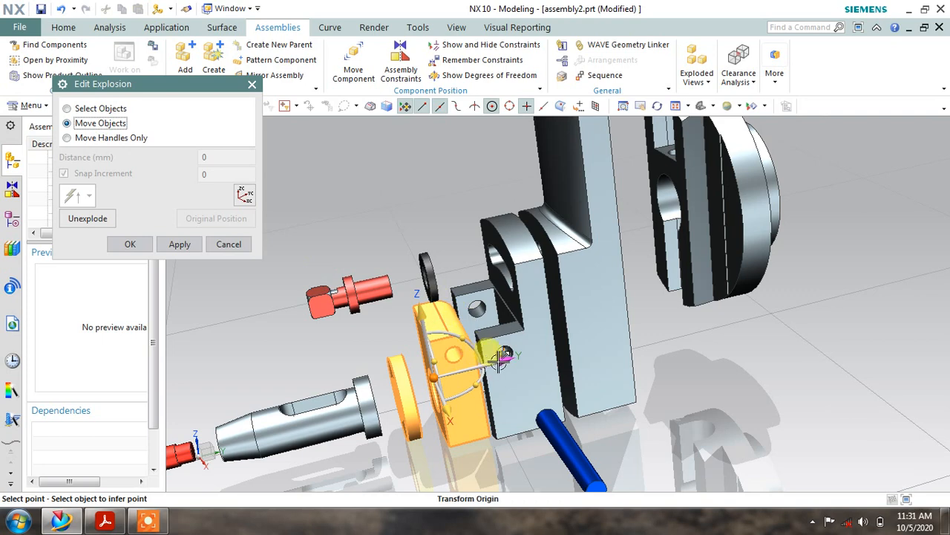
left_click_drag(501, 360, 481, 364)
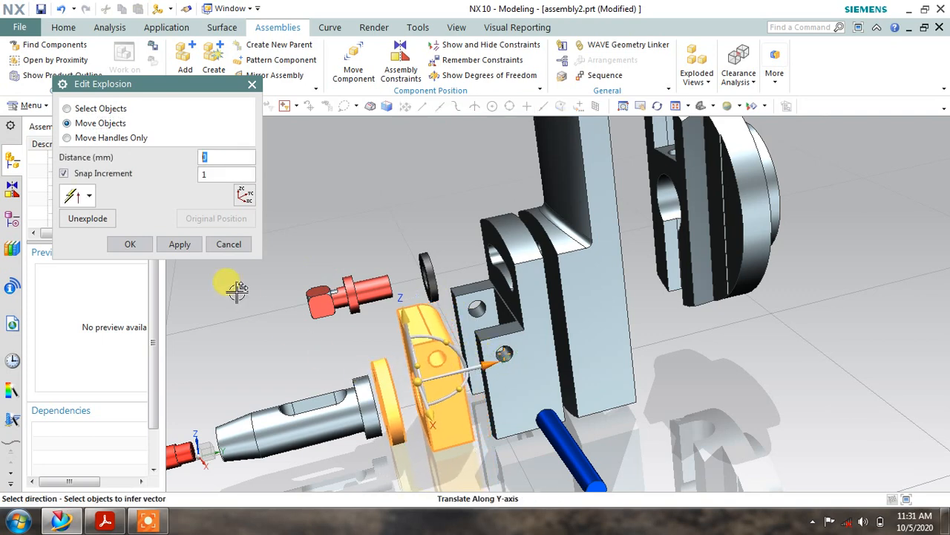
left_click(229, 245)
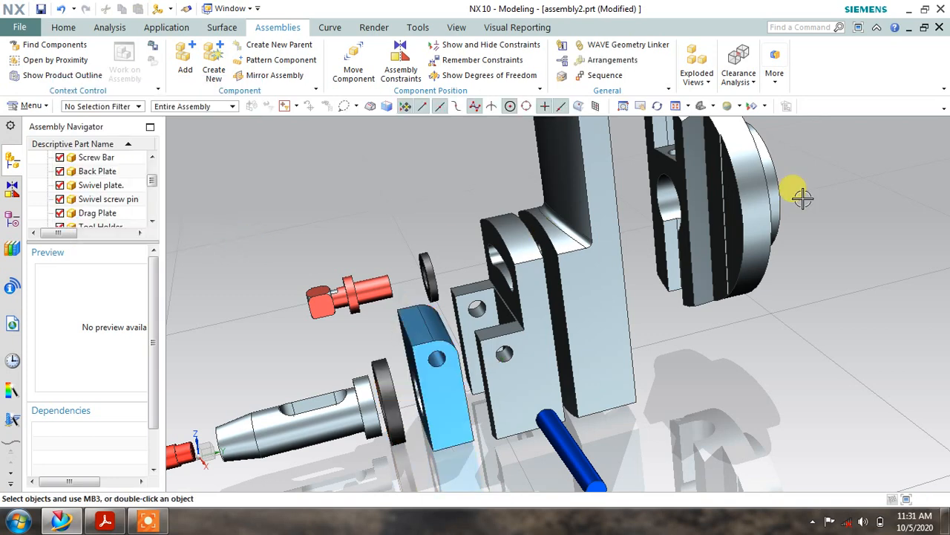
Edit the explosion to move the swivel plate farther forward along the Y axis, widening its gap to the vertical slide
left_click(698, 75)
left_click(734, 121)
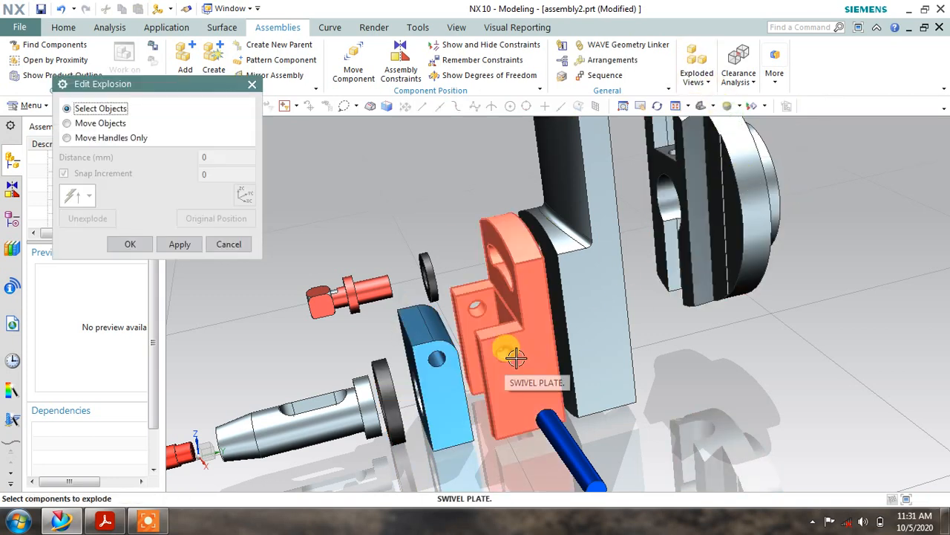
left_click(509, 354)
left_click(69, 123)
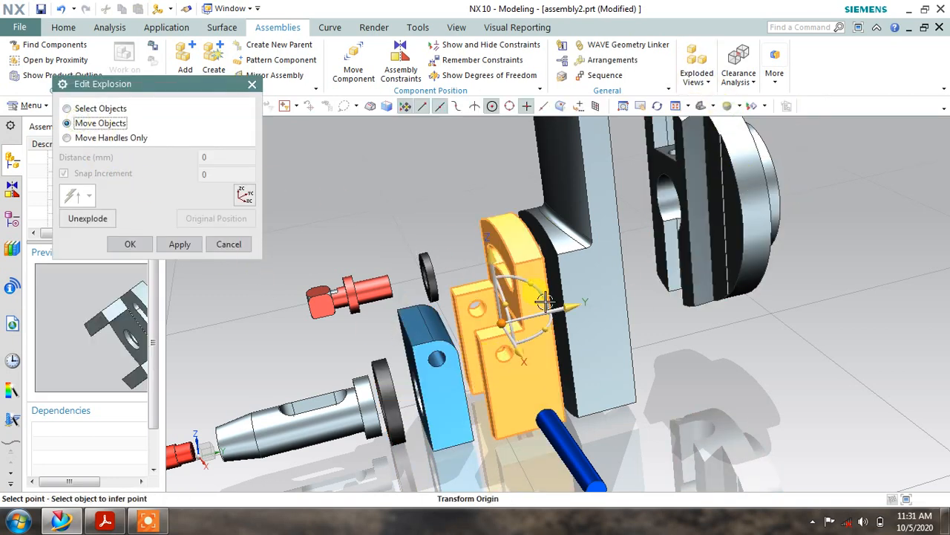
left_click_drag(568, 305, 492, 334)
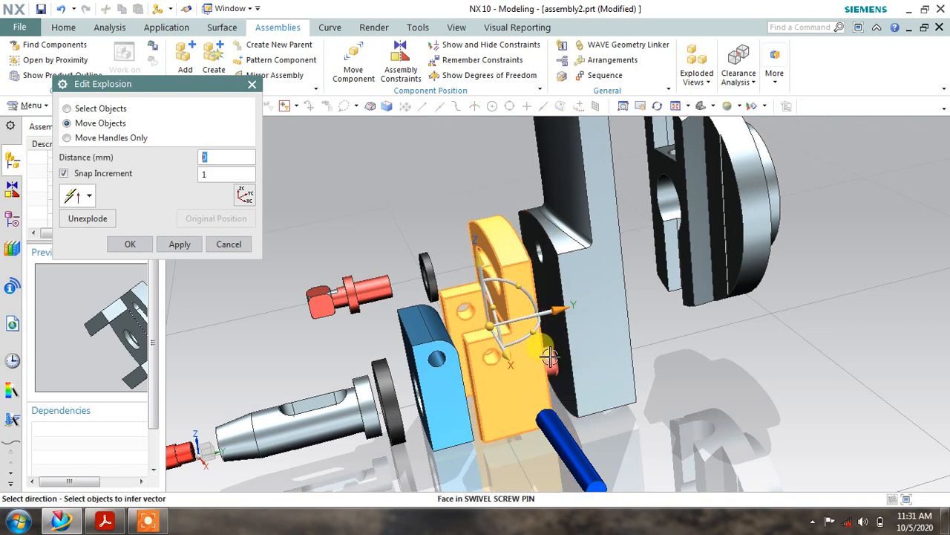
Select the swivel screw pin instead of the plate and move it about 85 mm along the Y axis, behind the vertical slide
left_click(104, 109)
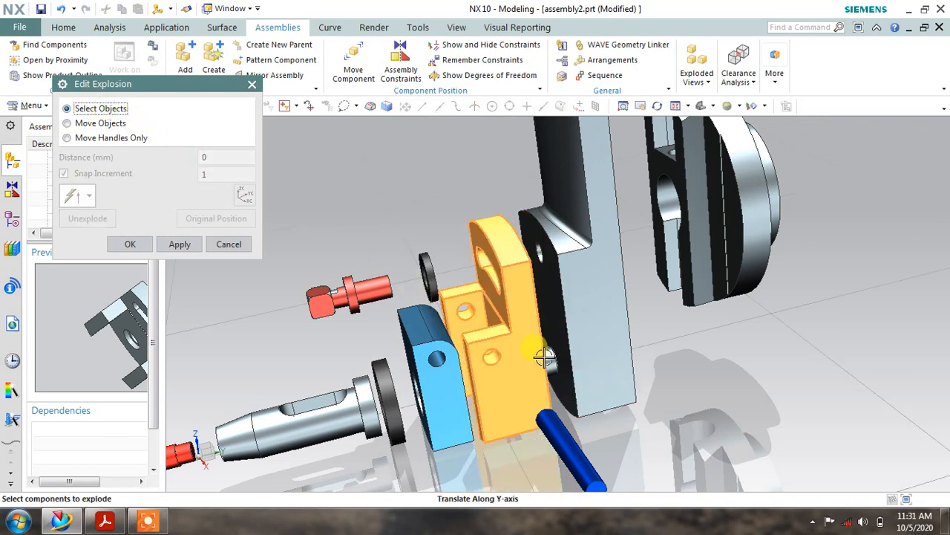
scroll(545, 361, "up", 3)
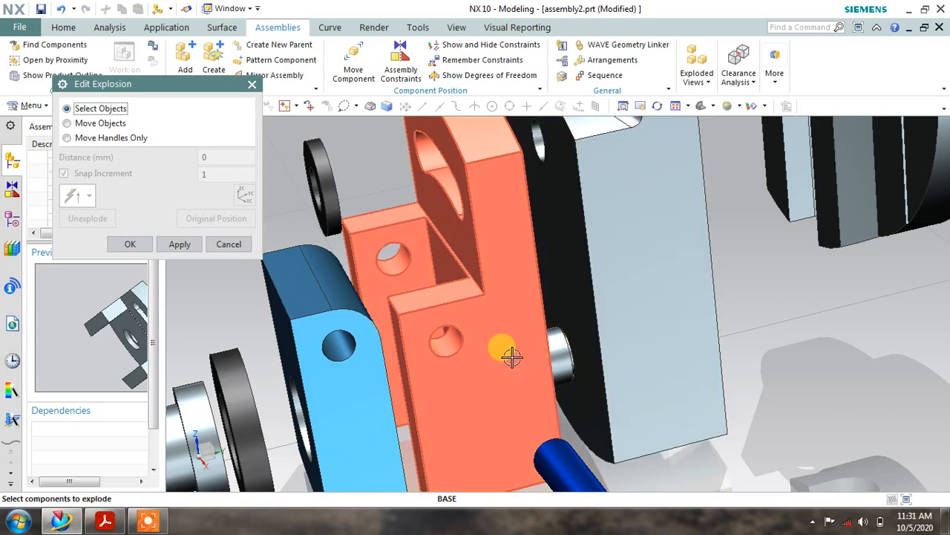
left_click(522, 357, "shift")
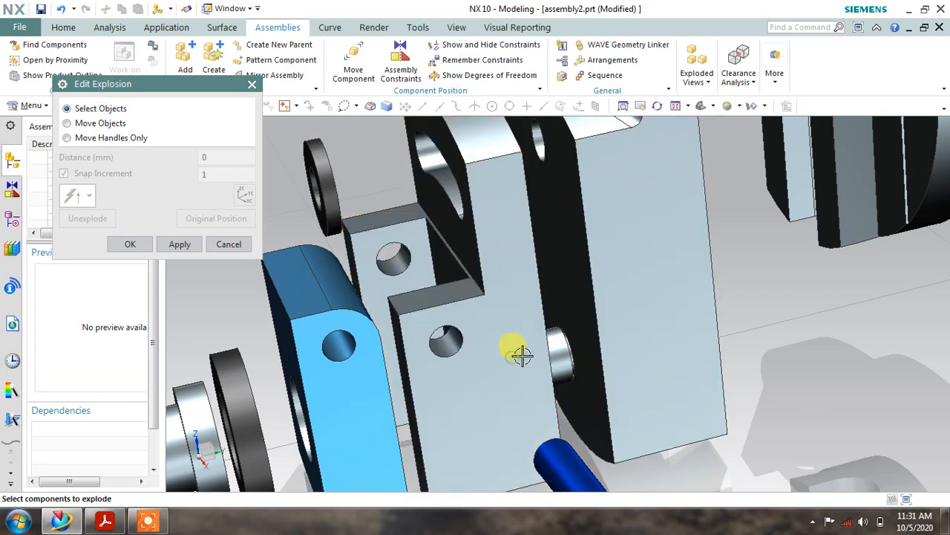
left_click(561, 351)
scroll(435, 344, "down", 2)
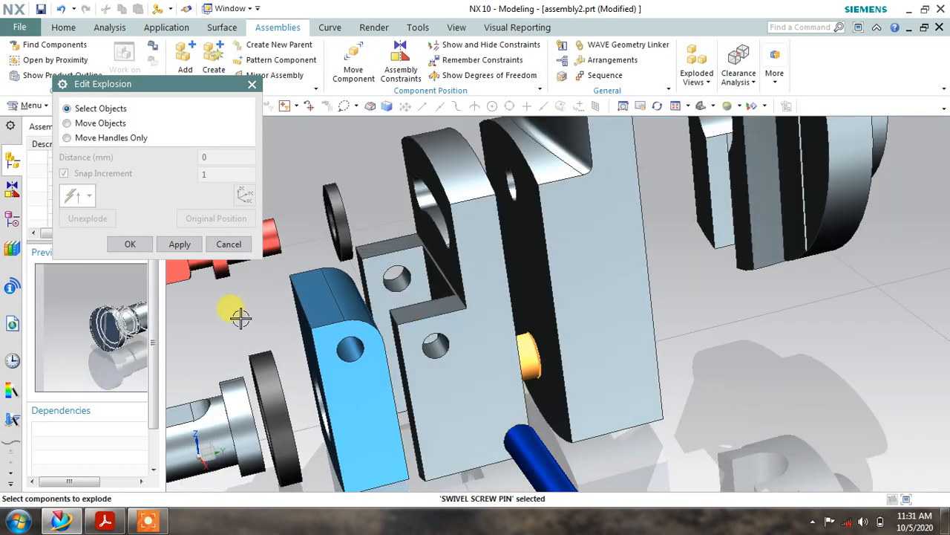
left_click(99, 123)
middle_click_drag(312, 282, 468, 301)
left_click_drag(565, 241, 715, 216)
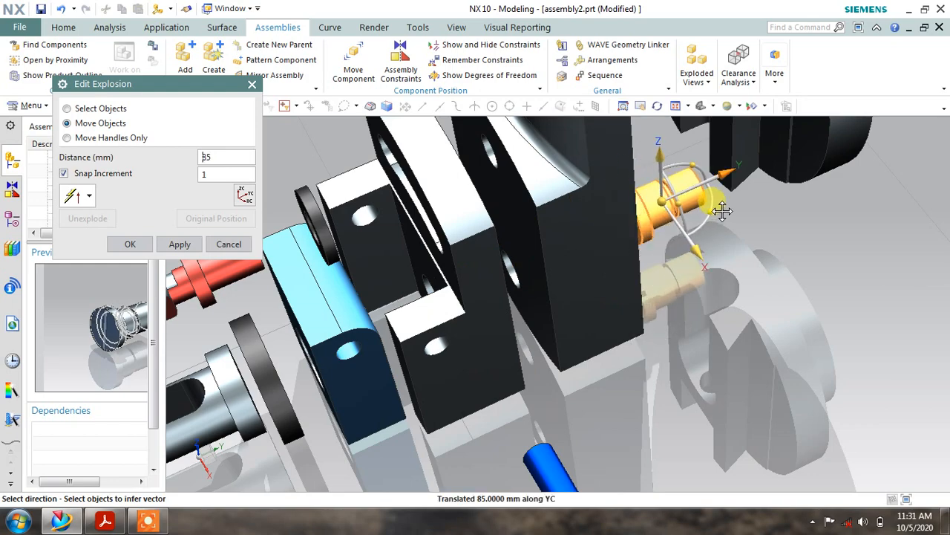
middle_click_drag(558, 290, 558, 272)
scroll(558, 271, "down", 5)
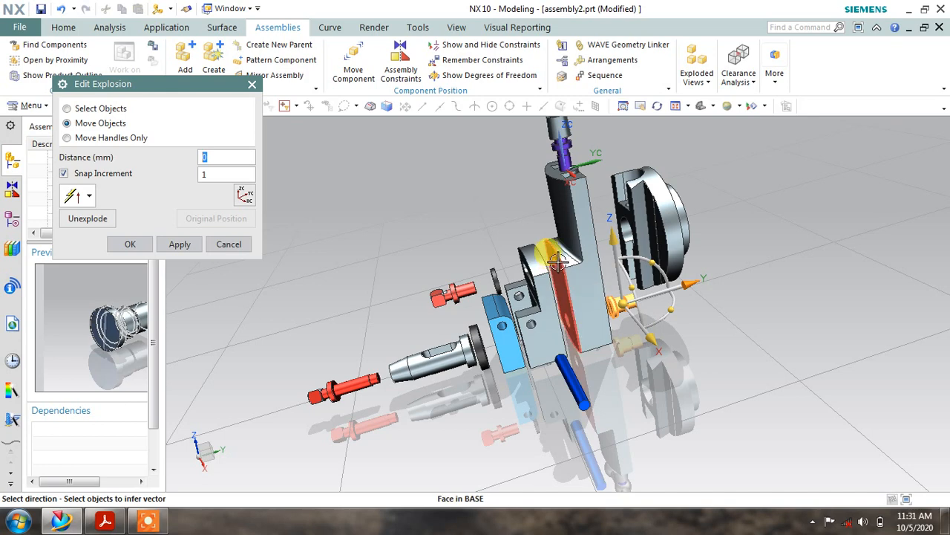
middle_click_drag(558, 272, 520, 318)
scroll(520, 294, "up", 3)
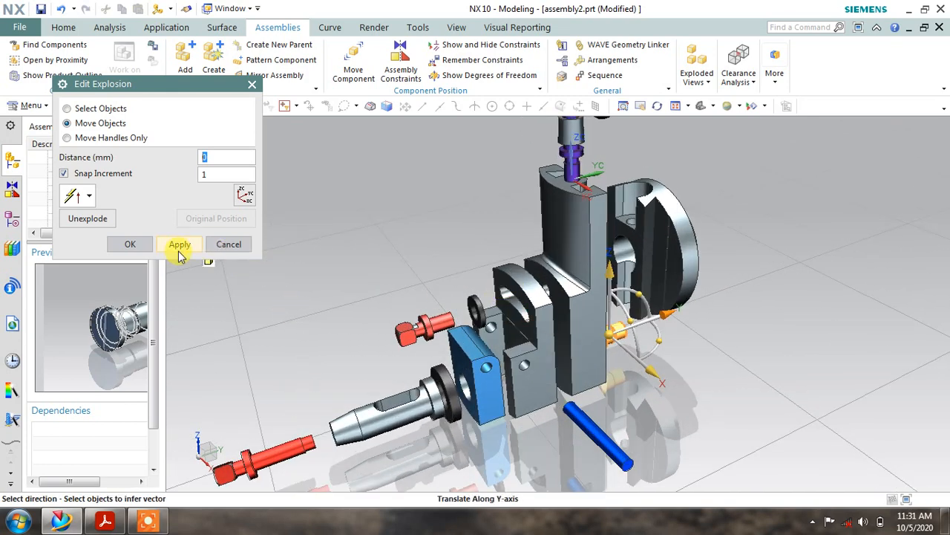
left_click(223, 245)
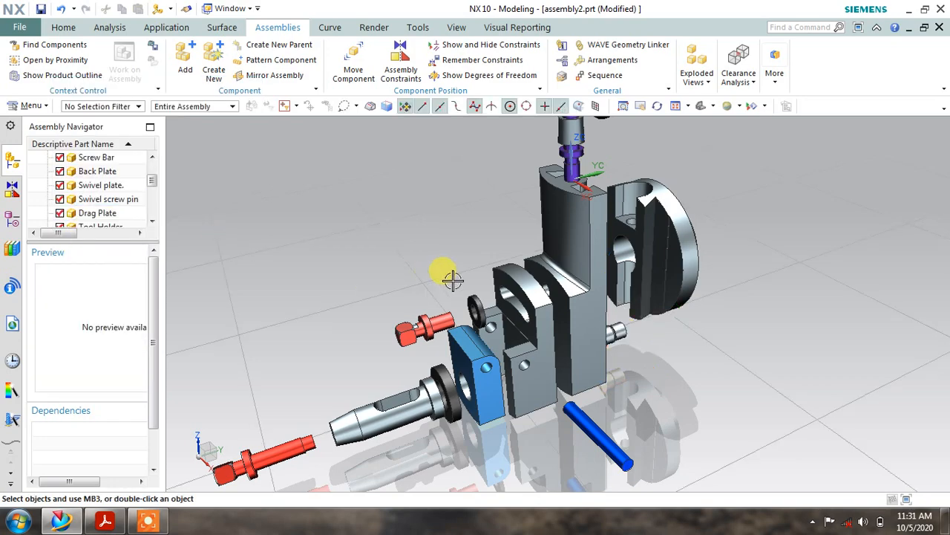
Examine the complete exploded assembly from several angles and distances, checking the spacing between all components
middle_click_drag(452, 272, 451, 317)
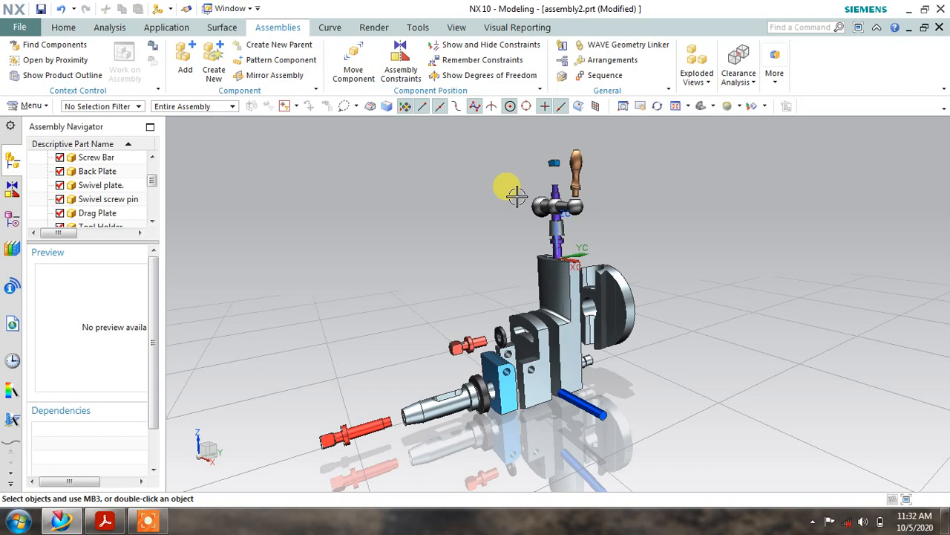
scroll(517, 195, "down", 1)
scroll(540, 365, "down", 4)
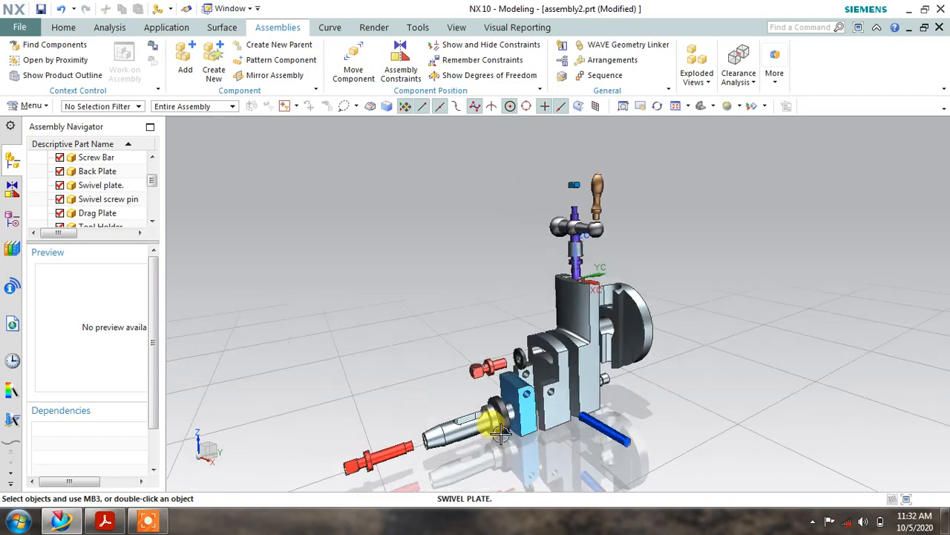
mouse_move(599, 288)
middle_mouse_down()
mouse_move(573, 278)
mouse_move(533, 303)
mouse_move(545, 283)
mouse_move(608, 277)
middle_mouse_up()
scroll(608, 278, "up", 4)
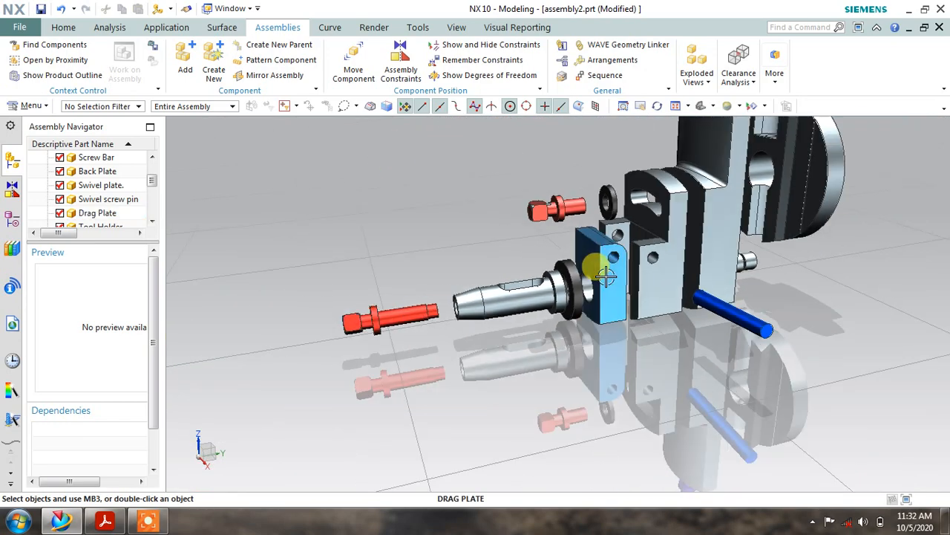
scroll(503, 302, "down", 4)
middle_click_drag(519, 311, 593, 200)
left_click(593, 201)
left_click_drag(593, 201, 621, 270, "shift")
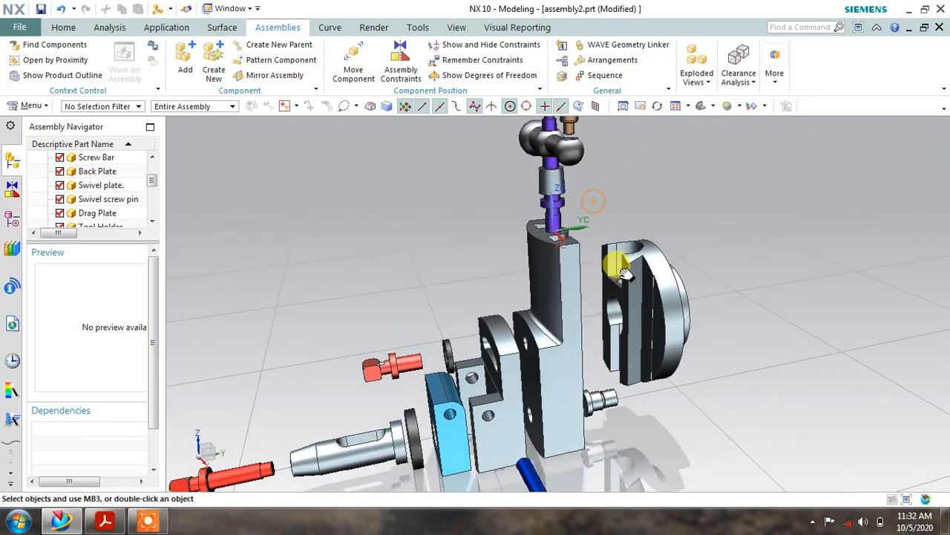
middle_click_drag(621, 270, 615, 281, "shift")
scroll(612, 243, "down", 3)
mouse_move(612, 242)
middle_mouse_down("shift")
mouse_move(611, 272)
mouse_move(604, 229)
mouse_move(613, 252)
middle_mouse_up("shift")
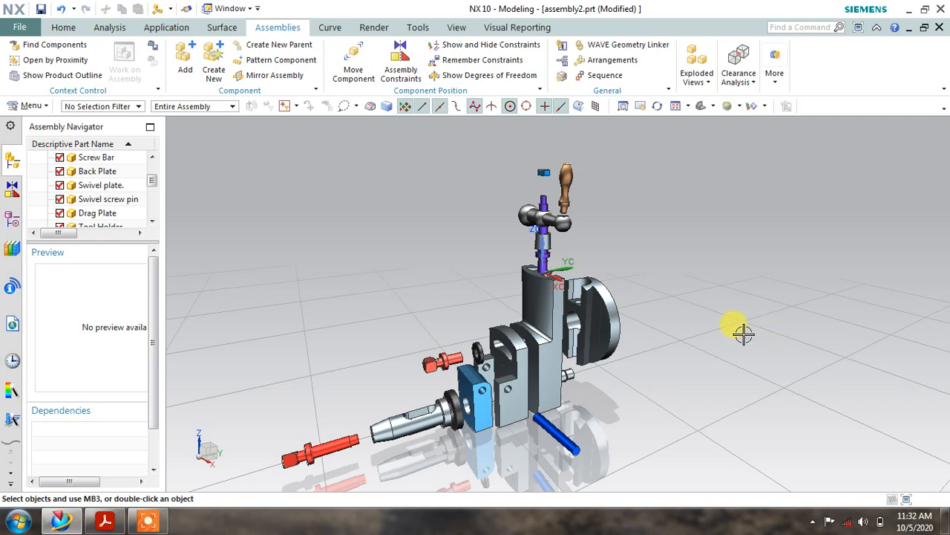
scroll(435, 294, "up", 1)
scroll(439, 290, "up", 1)
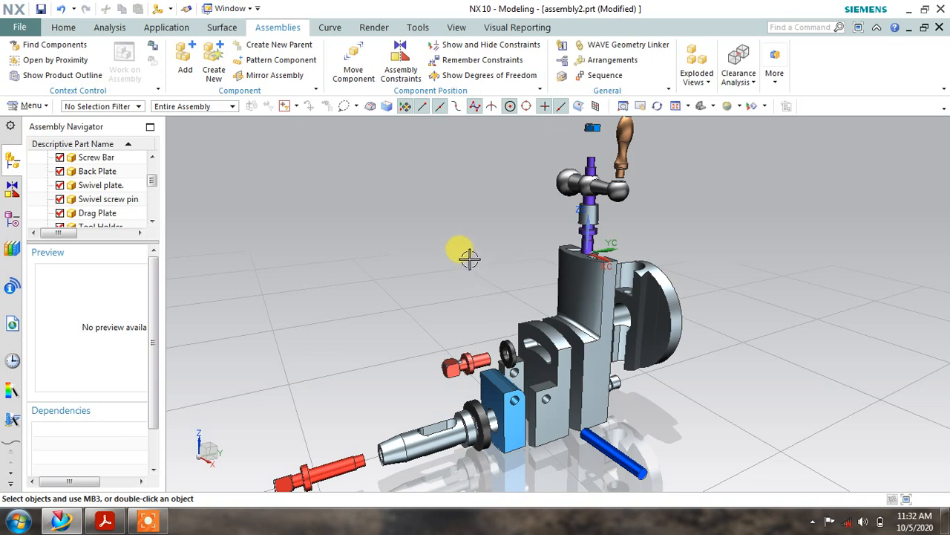
scroll(469, 259, "down", 1)
scroll(470, 259, "up", 1)
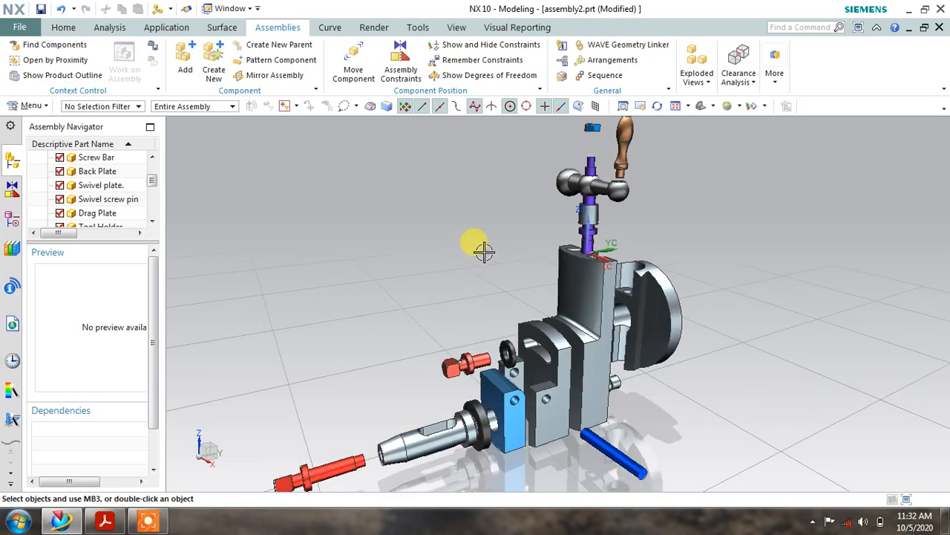
middle_click_drag(480, 248, 357, 318)
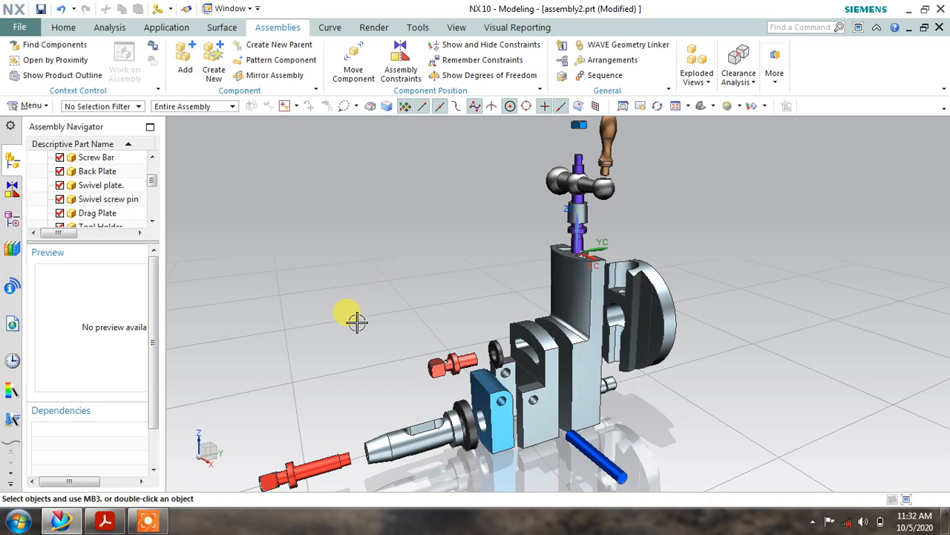
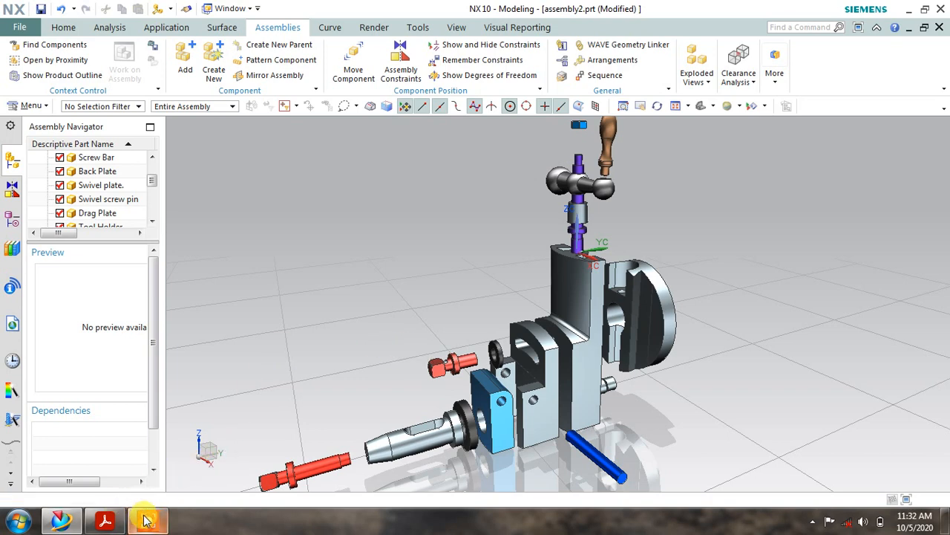
mouse_move(147, 520)
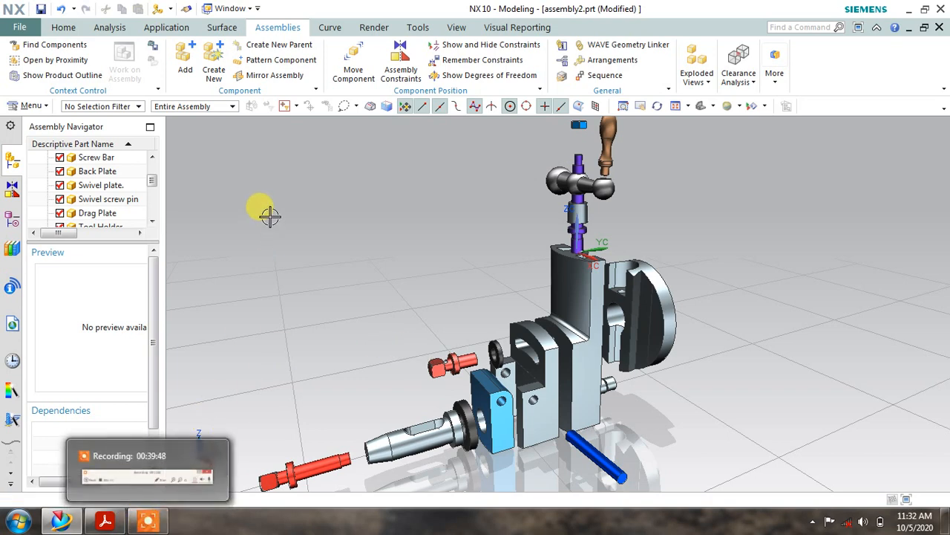
scroll(434, 245, "down", 2)
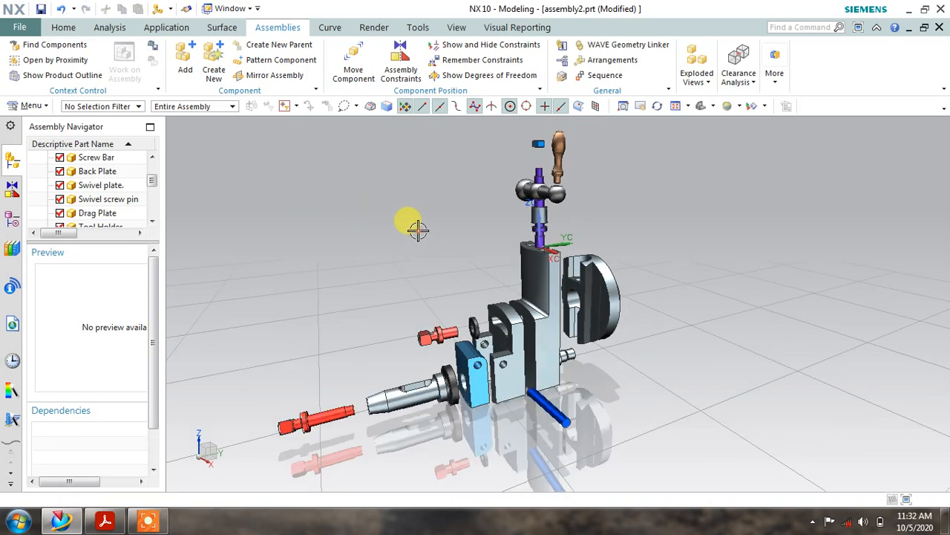
middle_click_drag(418, 230, 463, 250, "shift")
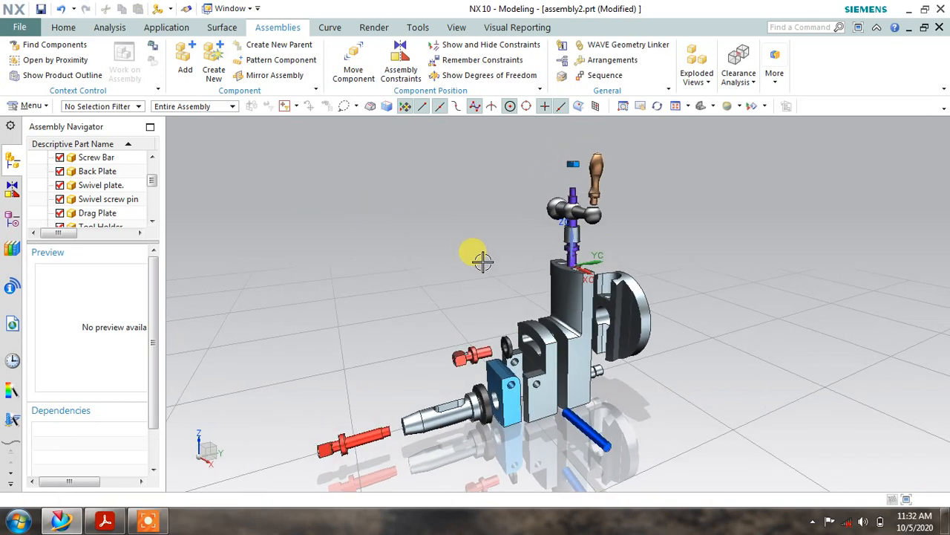
left_click(702, 83)
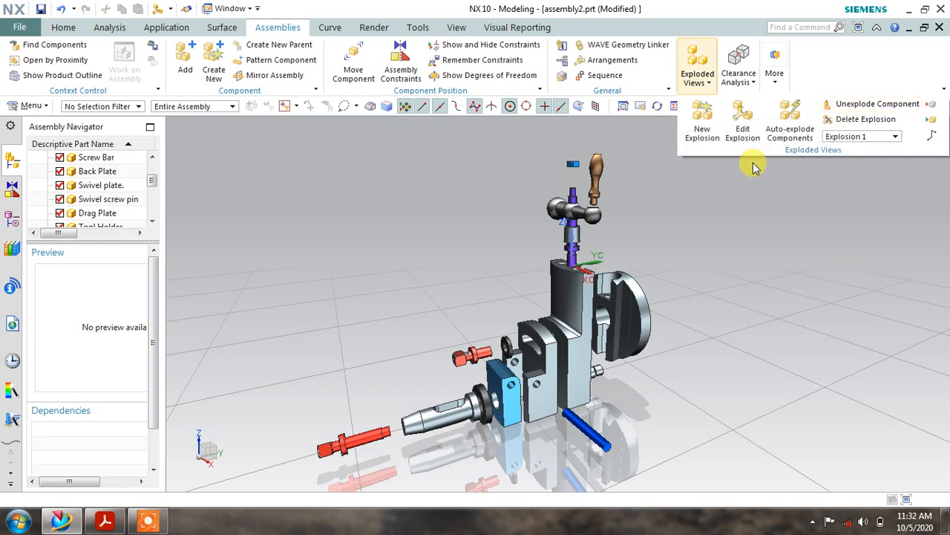
Export the exploded view as the JPEG image assembly2.jpg to Local Disk (D:), keeping the normal background
left_click(455, 28)
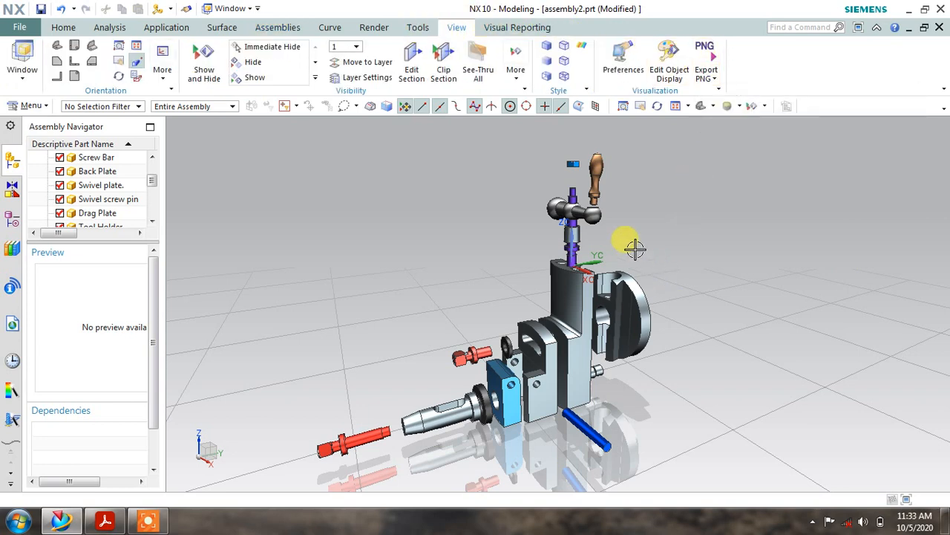
middle_click_drag(547, 255, 566, 232)
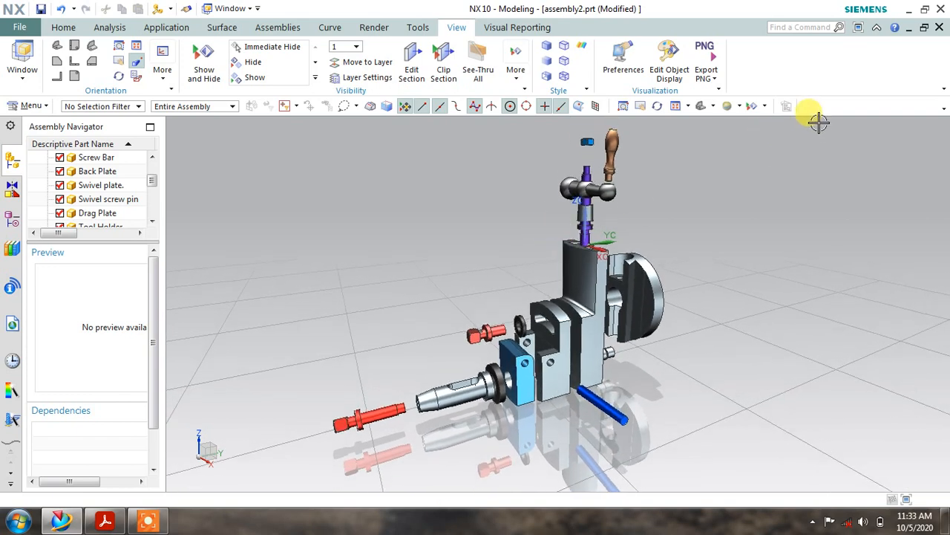
left_click(946, 113)
left_click(943, 111)
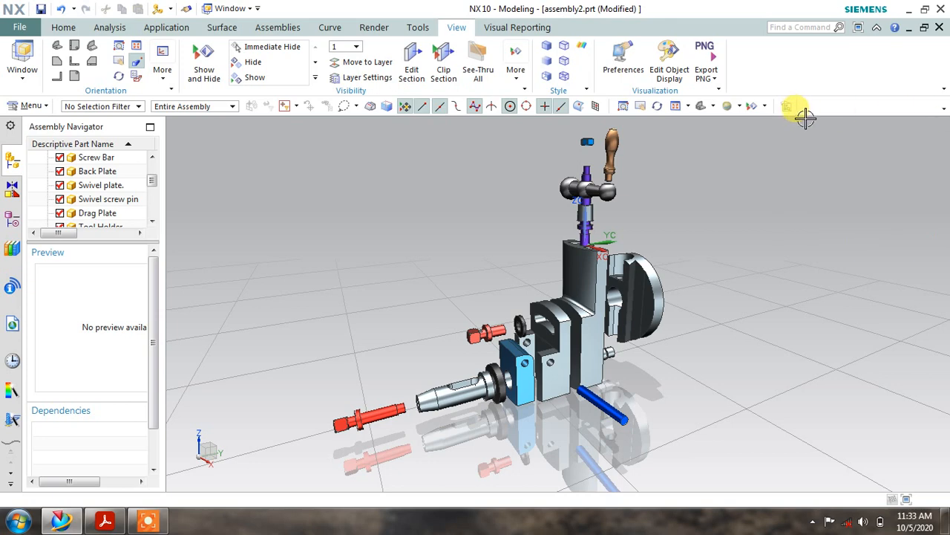
left_click(711, 75)
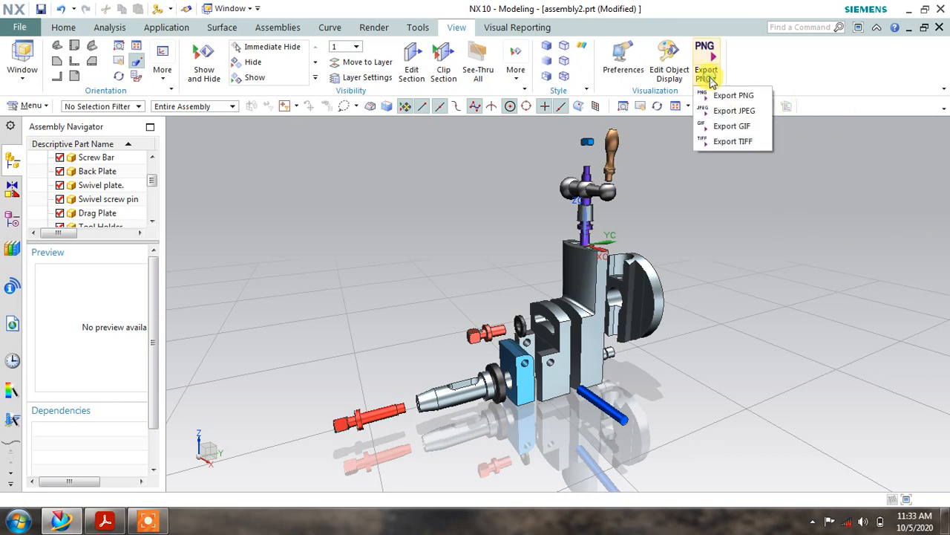
left_click(733, 111)
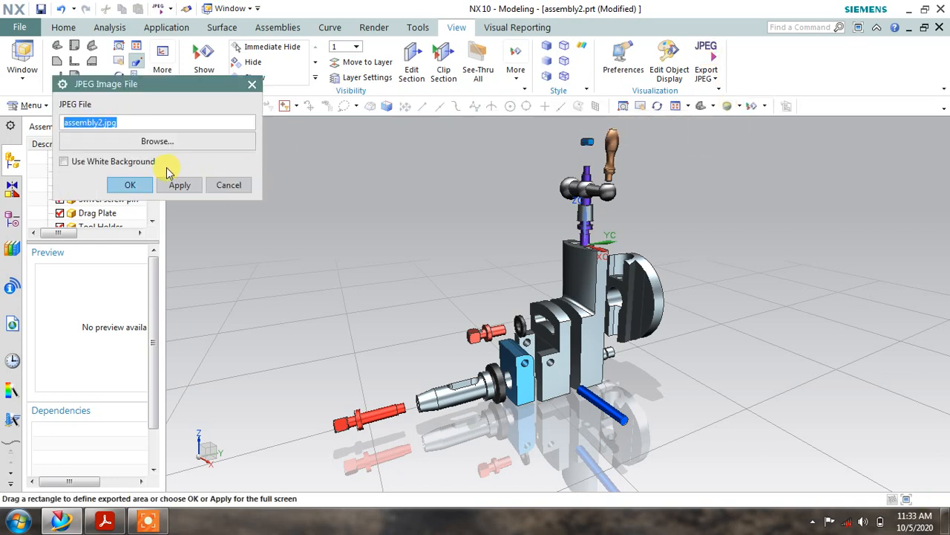
left_click(154, 143)
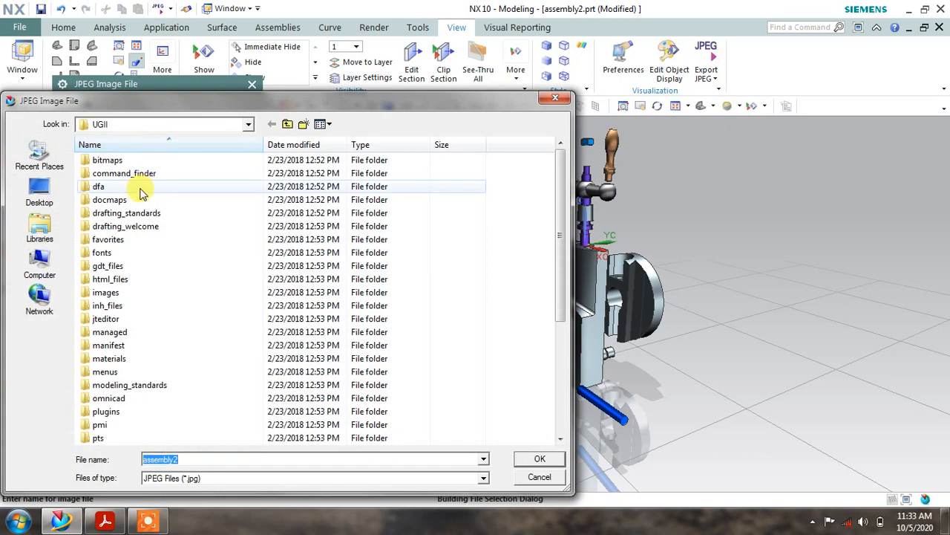
left_click(39, 193)
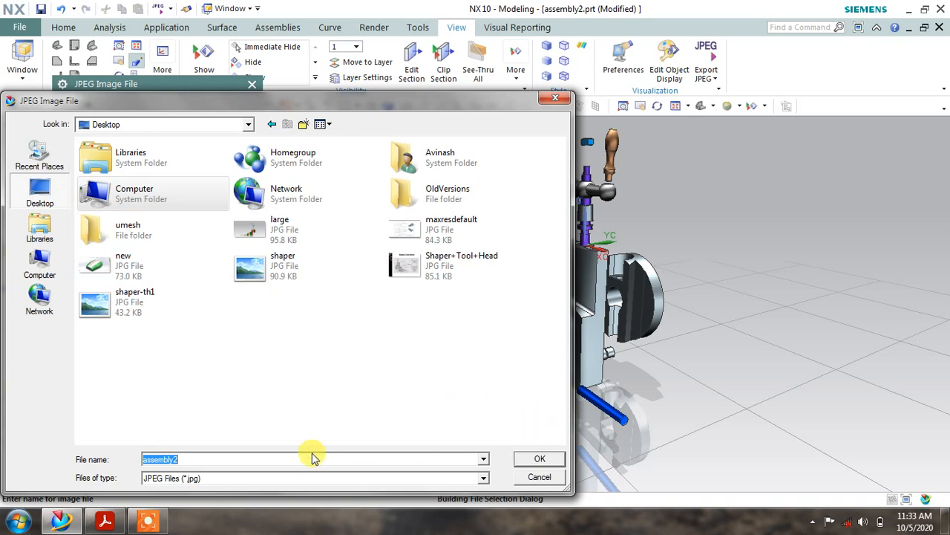
left_click(540, 460)
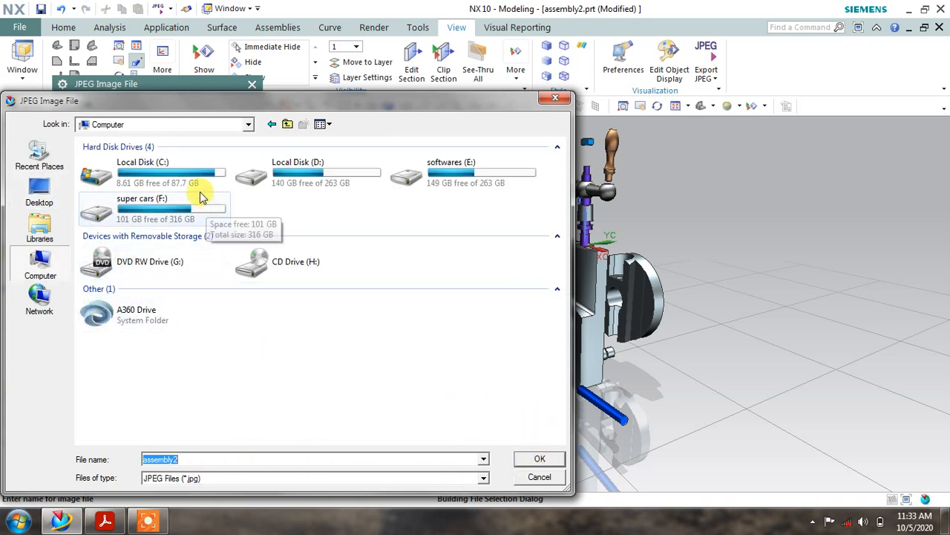
double_click(302, 173)
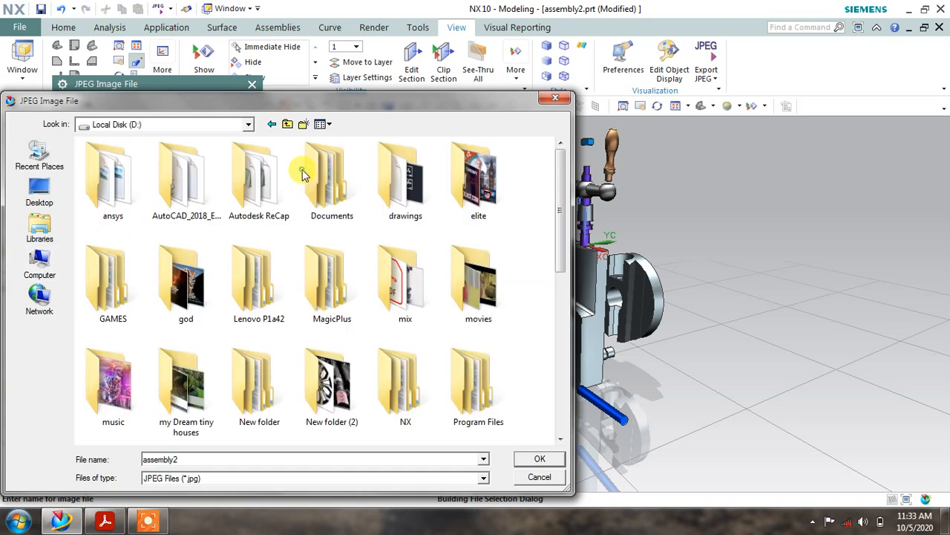
left_click(534, 461)
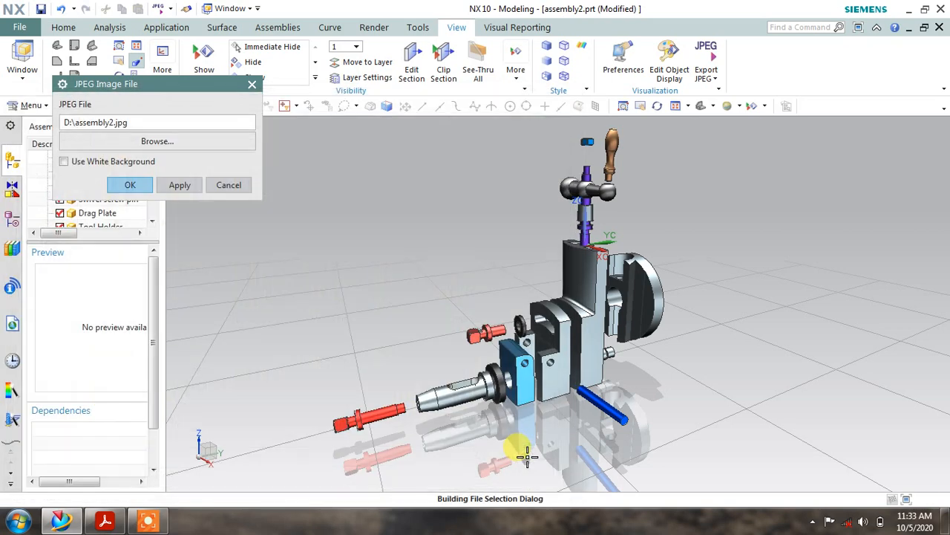
left_click(144, 185)
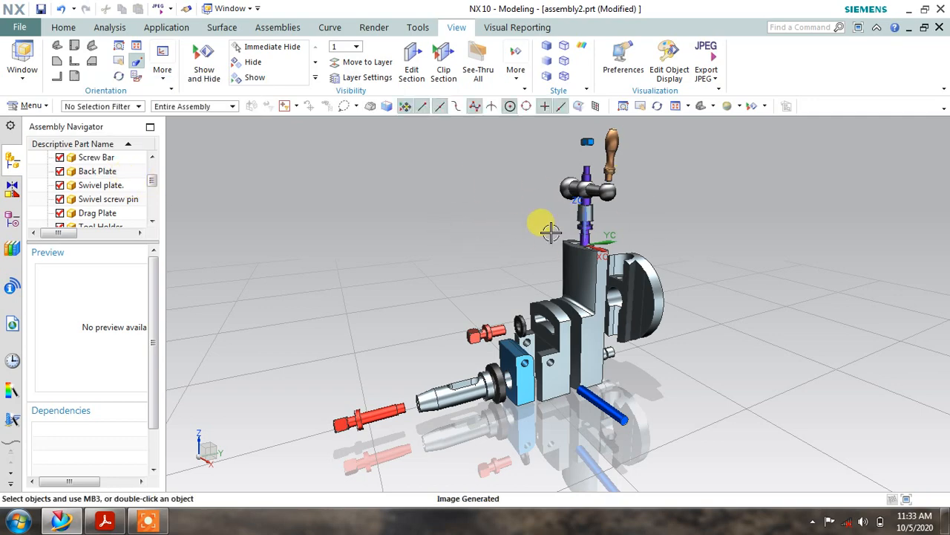
Open the exported assembly2 image from Local Disk (D:) to check it, close it and return to NX
left_click(913, 9)
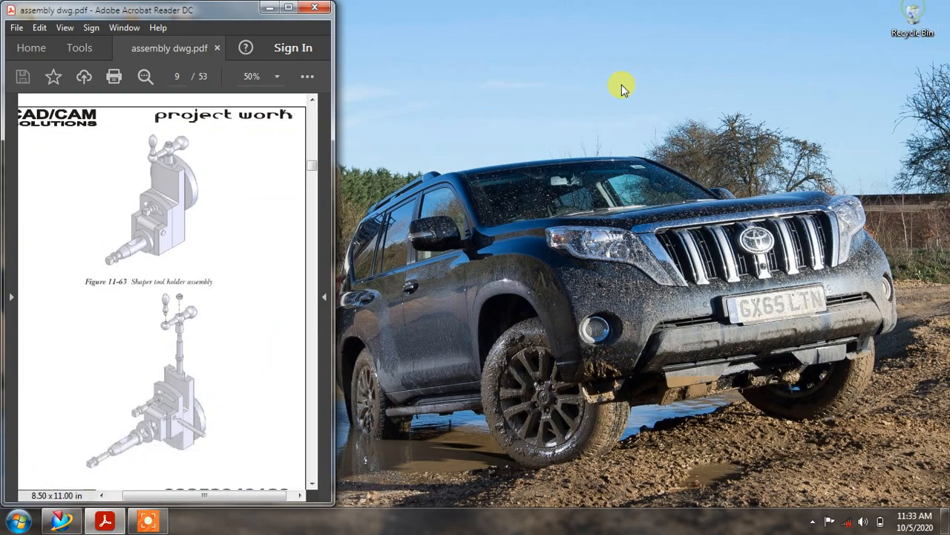
left_click(262, 9)
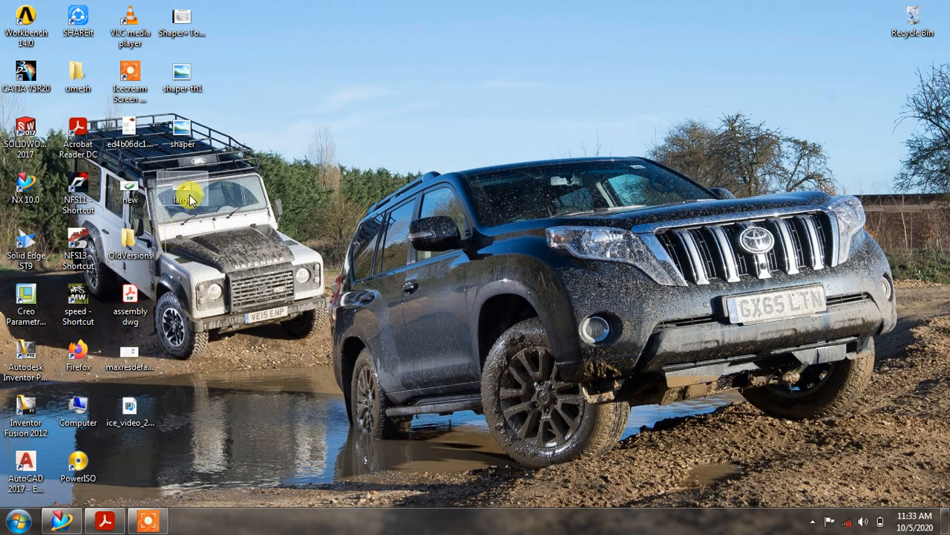
double_click(78, 407)
double_click(291, 152)
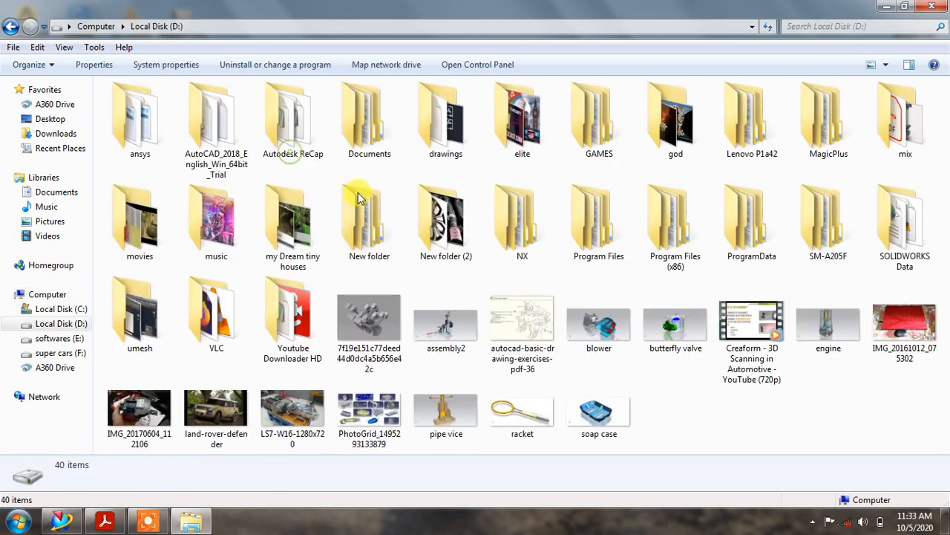
double_click(442, 353)
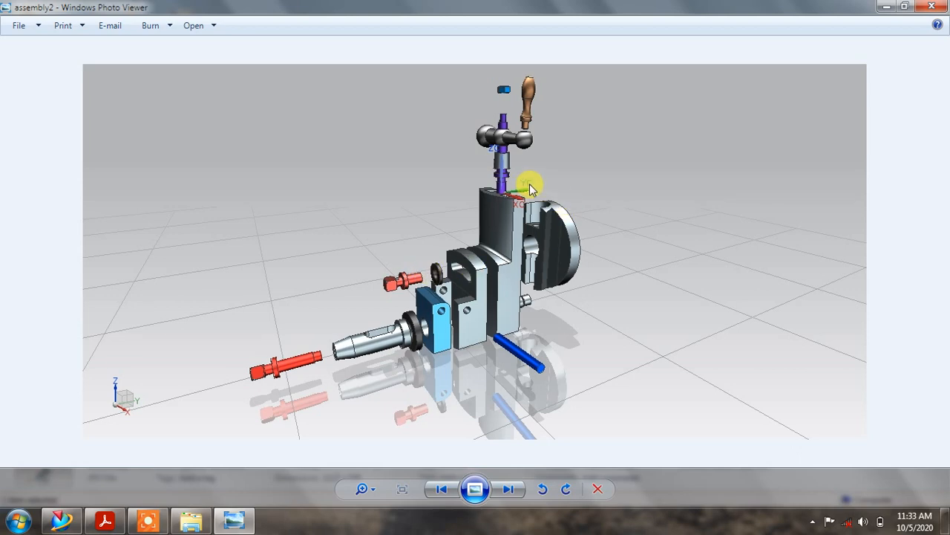
left_click(930, 6)
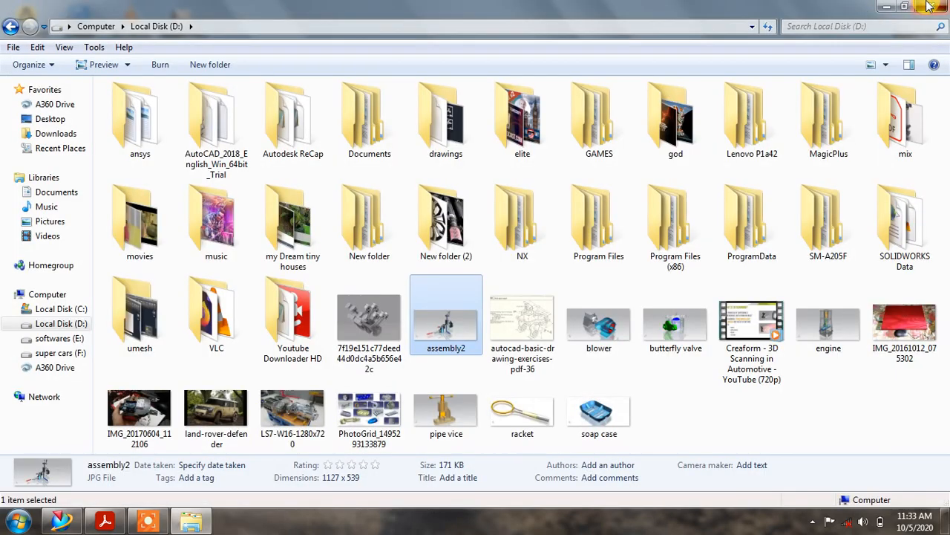
left_click(936, 5)
left_click(60, 519)
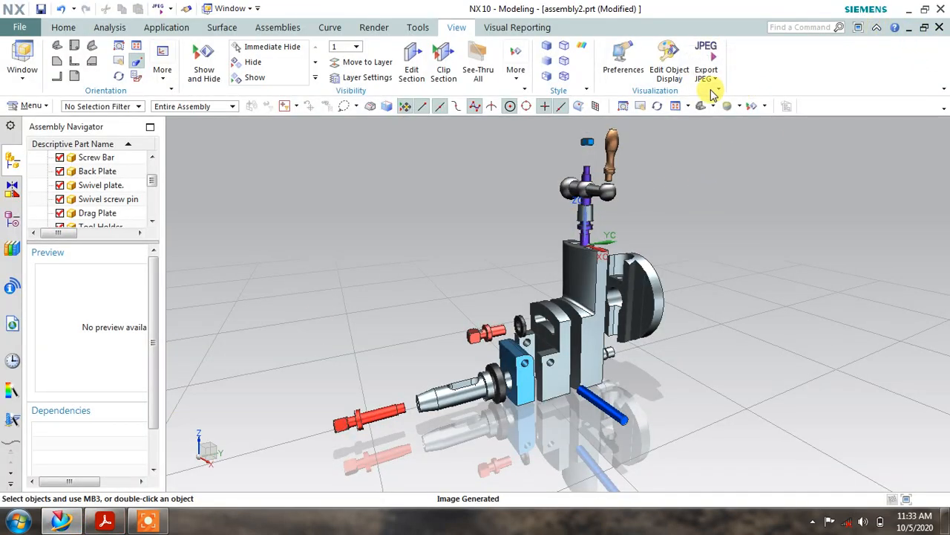
Unexplode all components of Explosion 1 to bring the tool holder back to its assembled positions
left_click(278, 28)
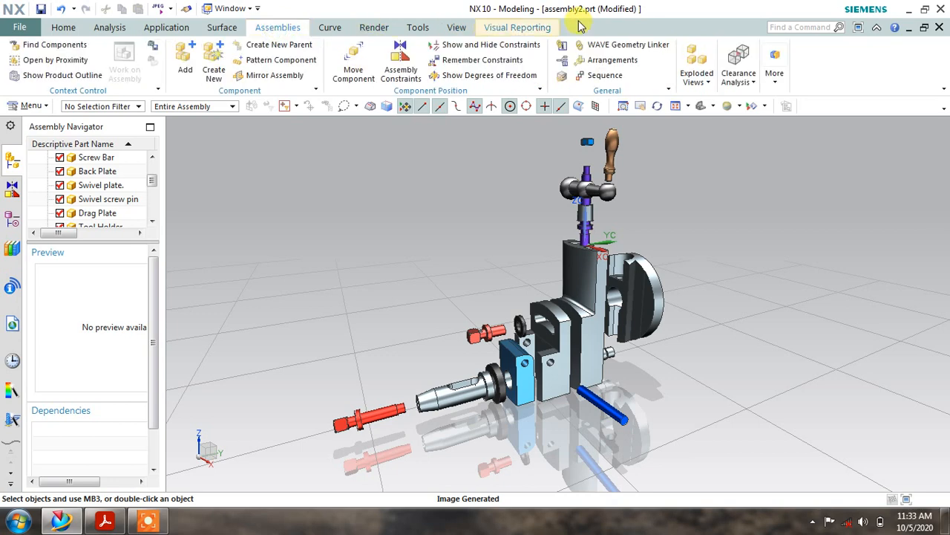
left_click(697, 76)
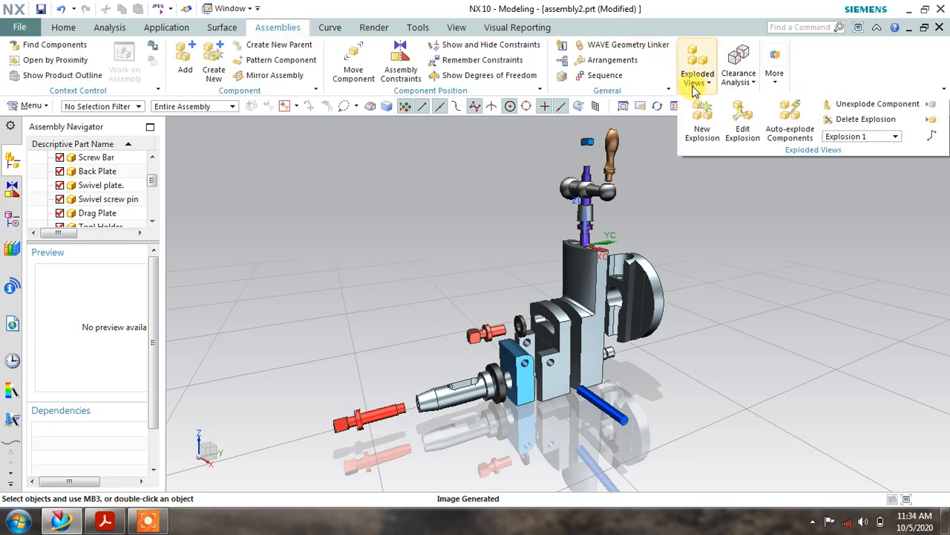
left_click(869, 104)
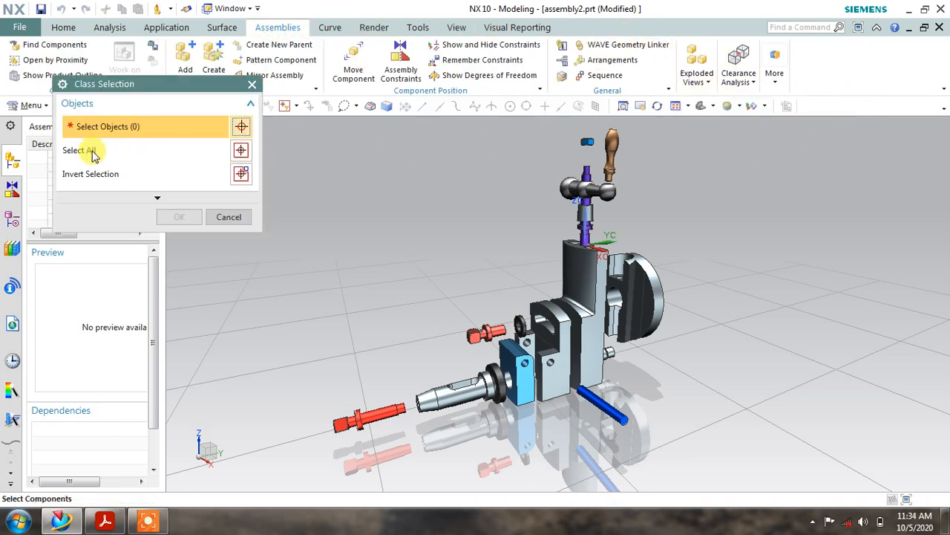
left_click(240, 150)
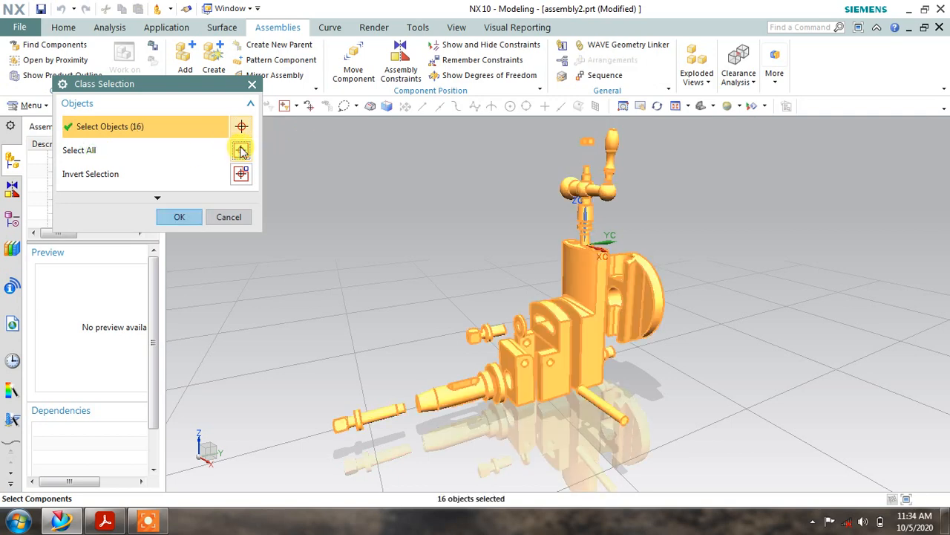
left_click(178, 217)
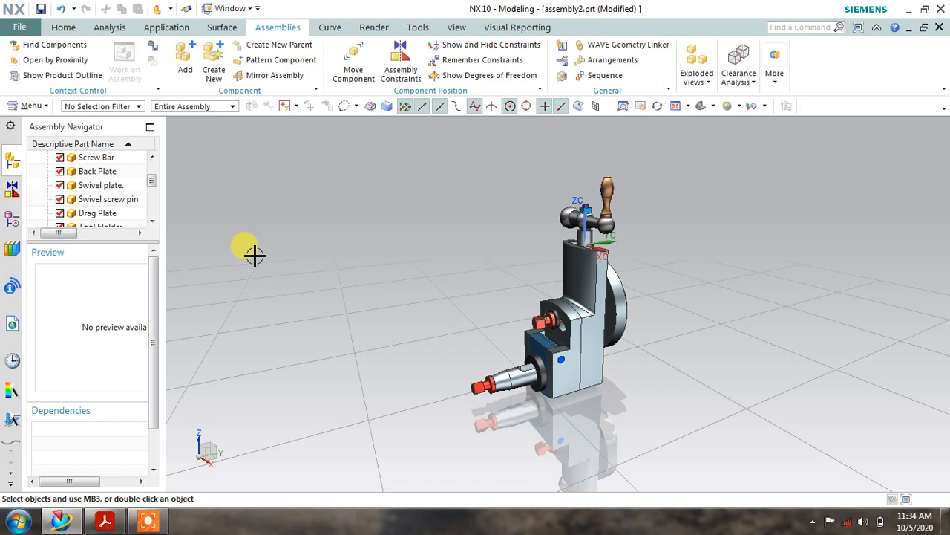
Export an enlarged view of the assembled tool holder as the JPEG image assembly3 on Local Disk (D:)
scroll(574, 289, "up", 1)
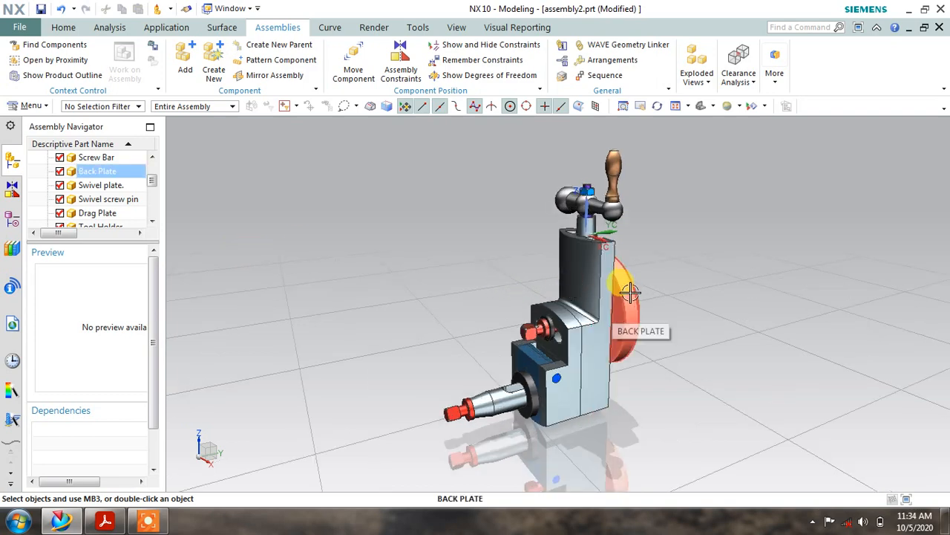
scroll(630, 275, "up", 1)
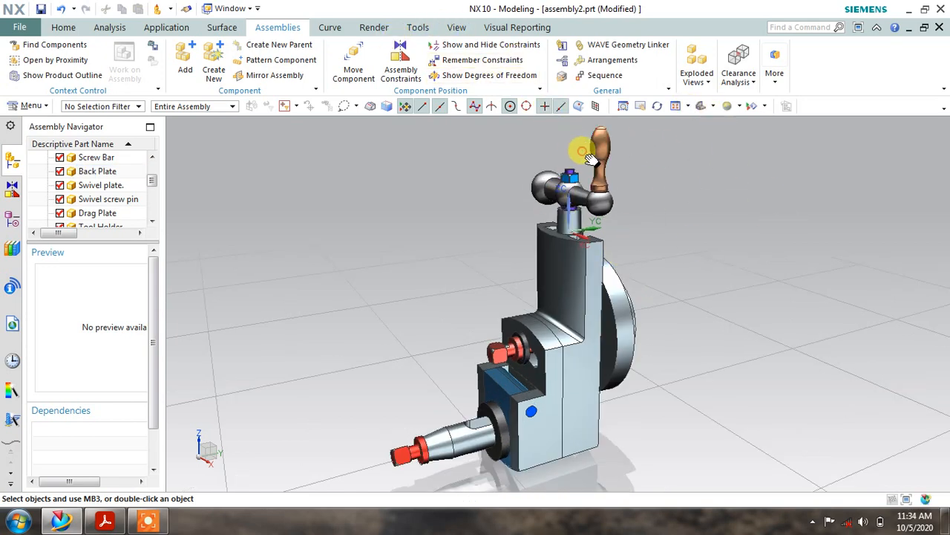
middle_click_drag(589, 157, 586, 154, "shift")
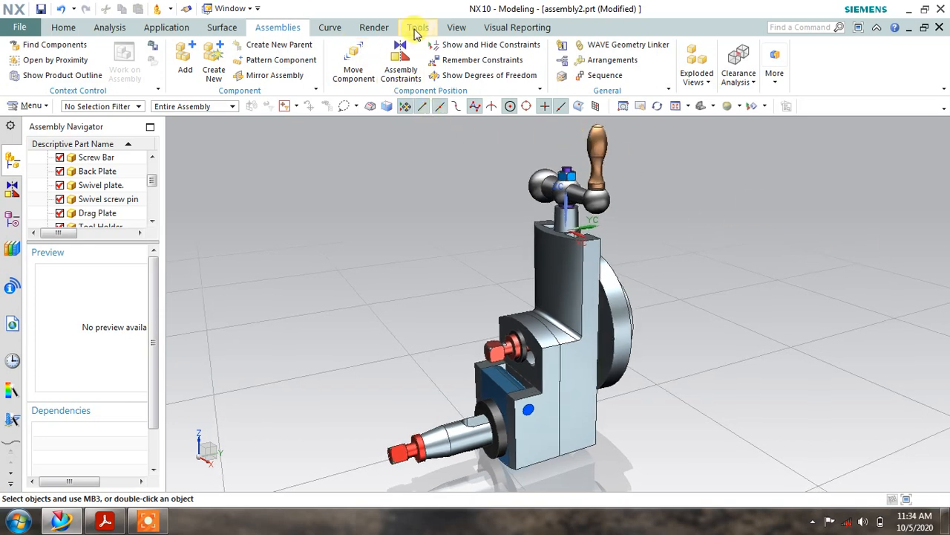
left_click(373, 27)
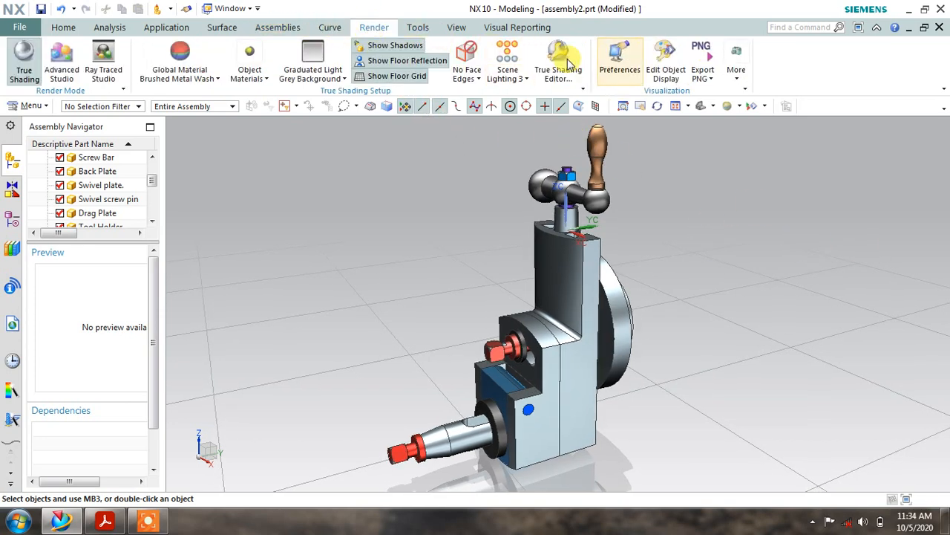
left_click(710, 77)
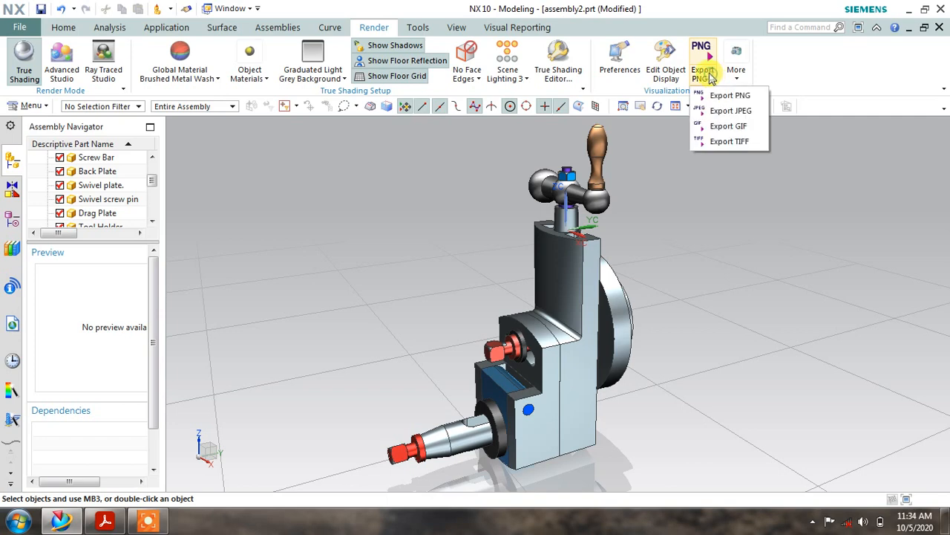
left_click(718, 112)
left_click(173, 141)
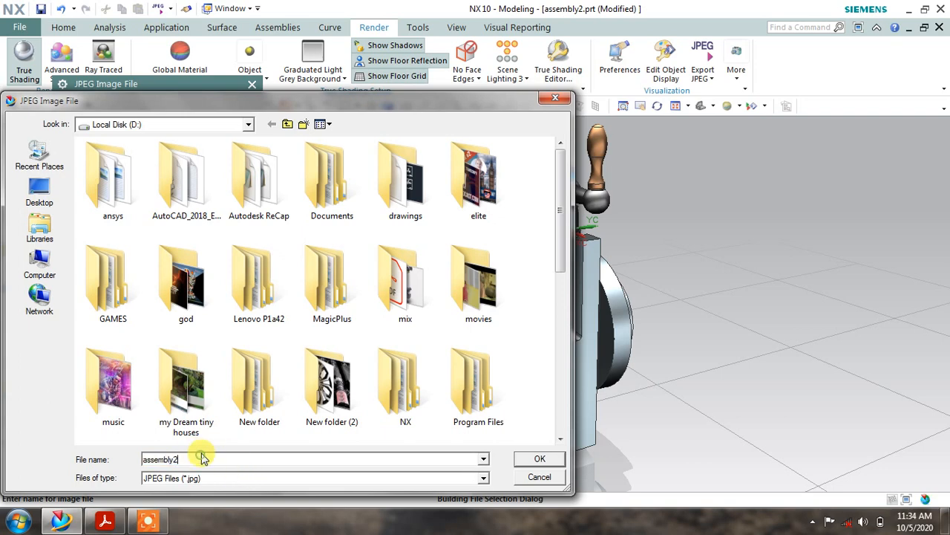
key("BackSpace")
type("3")
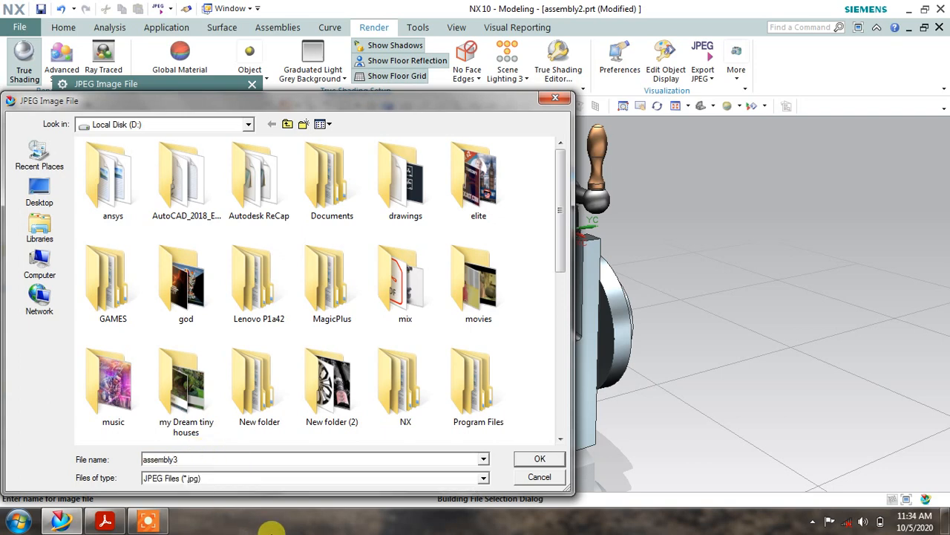
left_click(540, 458)
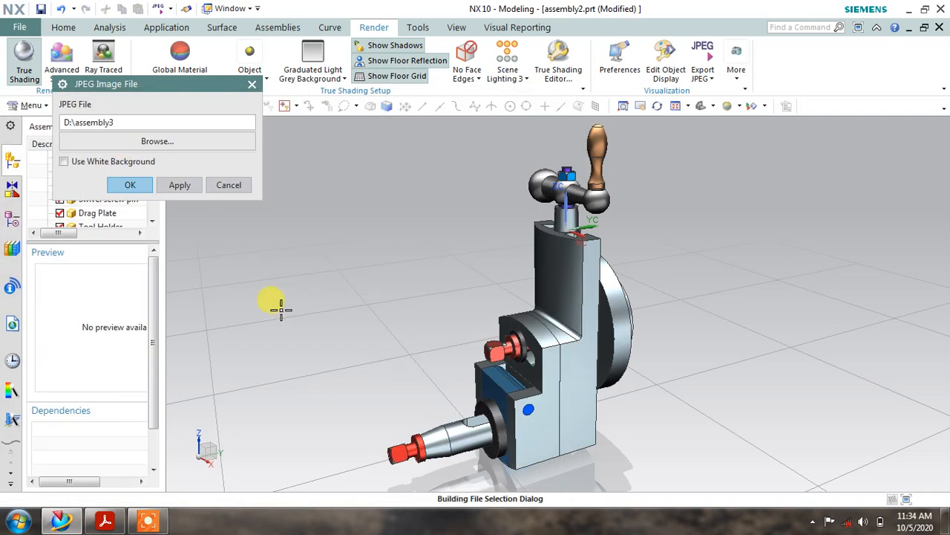
left_click(130, 185)
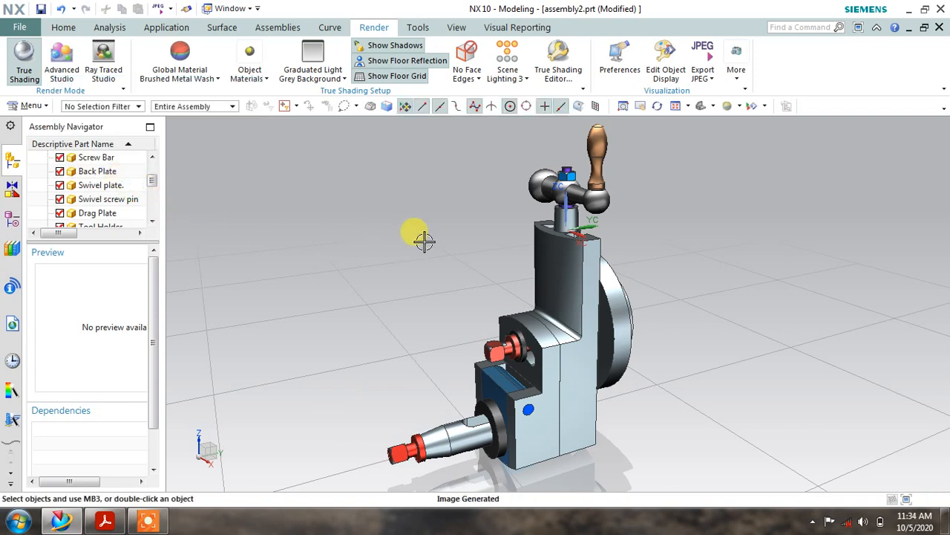
Switch to the full-screen display and frame the complete assembled tool holder in it
scroll(445, 245, "down", 2)
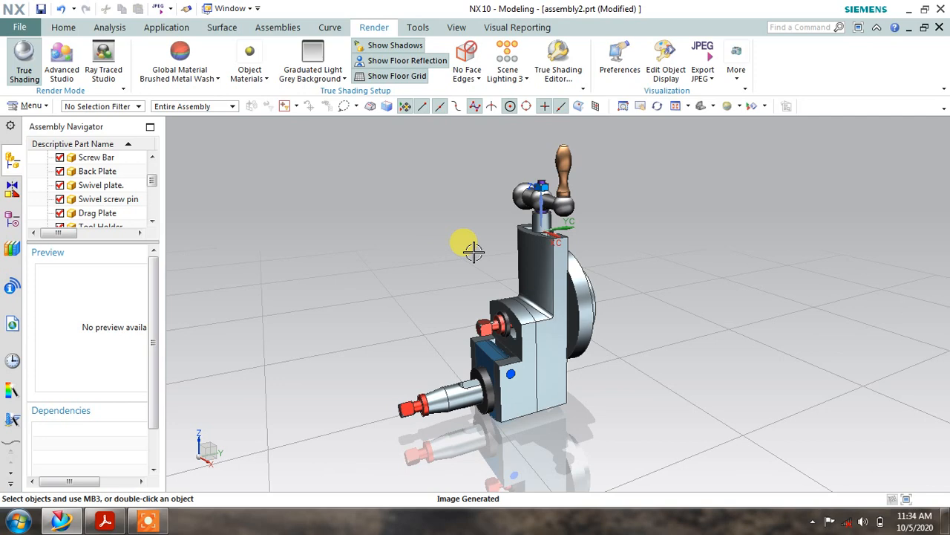
scroll(473, 253, "up", 2)
left_click(908, 498)
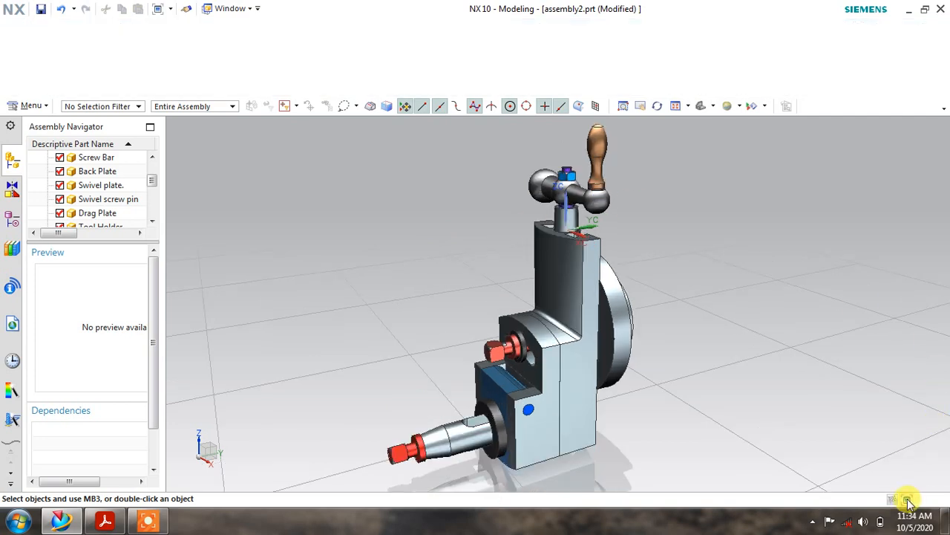
middle_click_drag(539, 292, 570, 290, "shift")
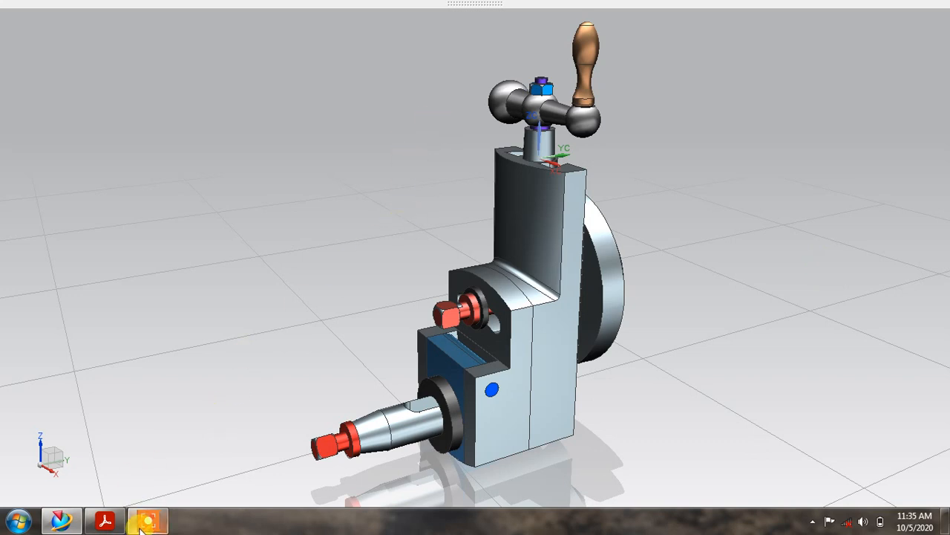
mouse_move(141, 524)
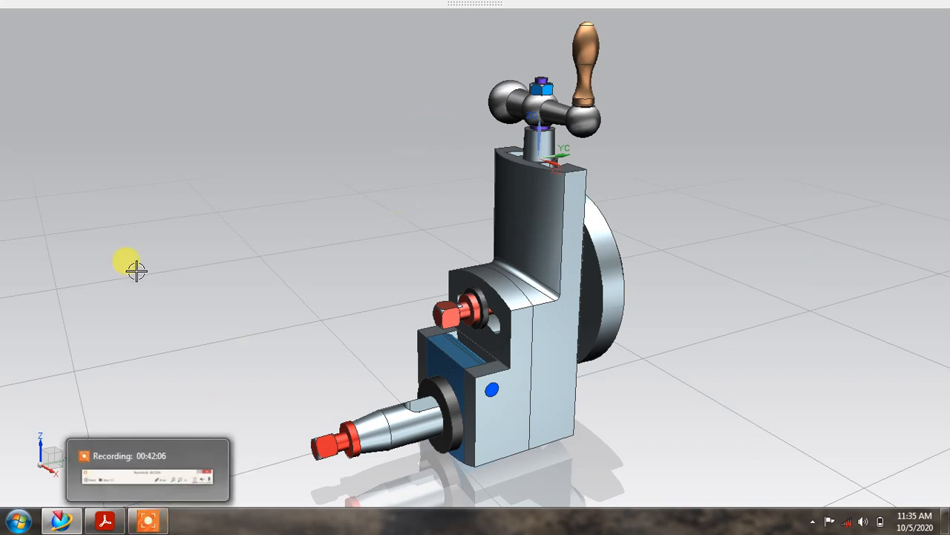
left_click(164, 294)
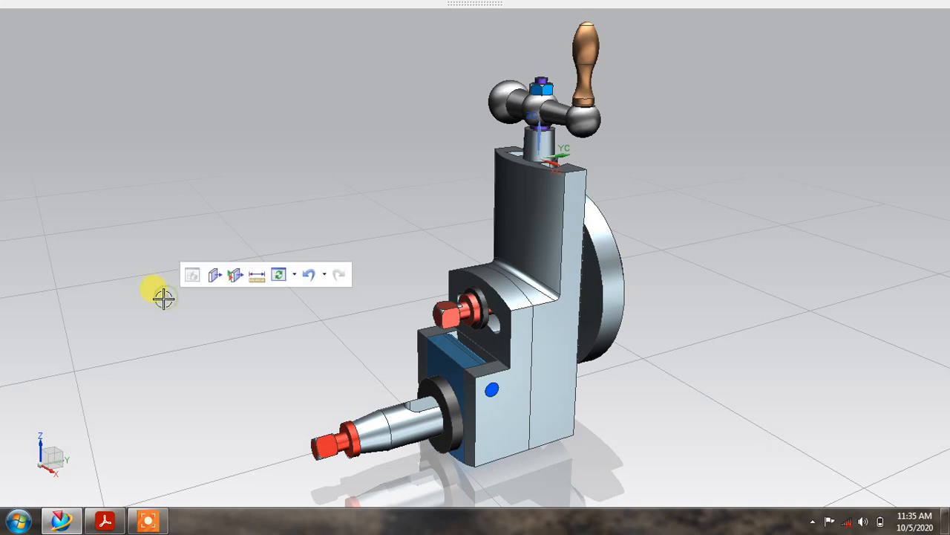